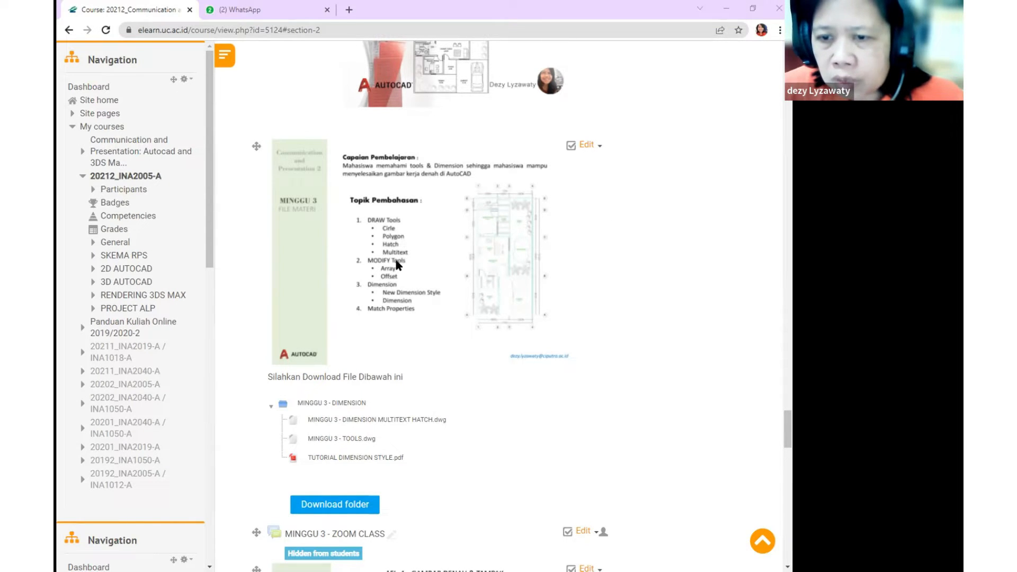
pyautogui.click(392, 291)
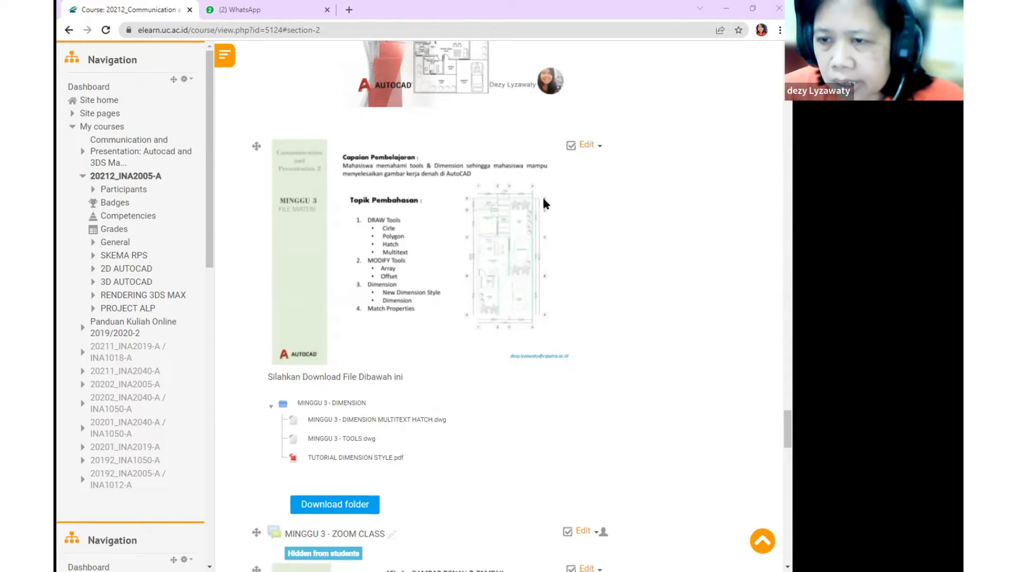
pyautogui.press('ctrl')
pyautogui.press('ctrl')
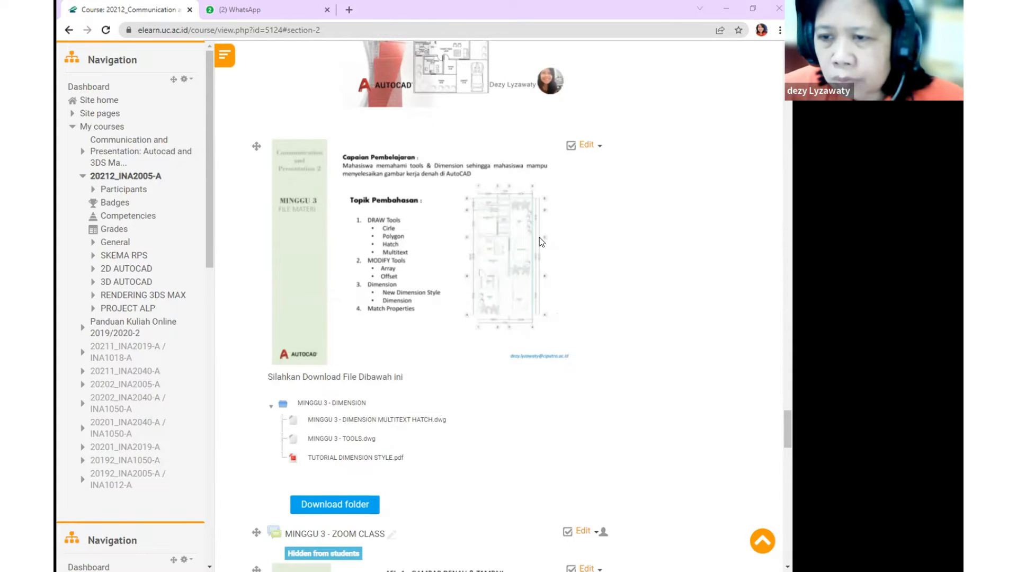
pyautogui.press('ctrl')
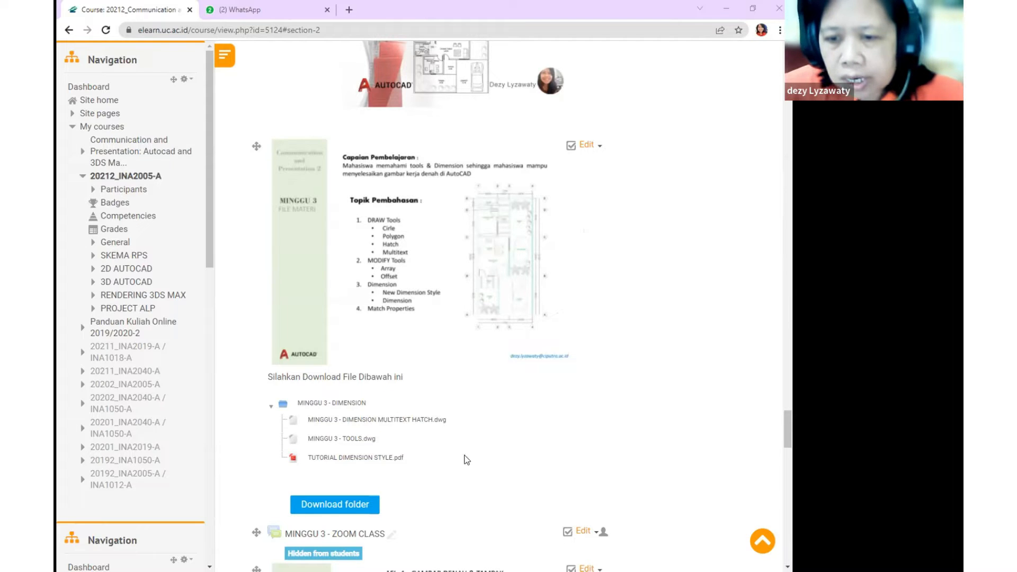
pyautogui.click(376, 423)
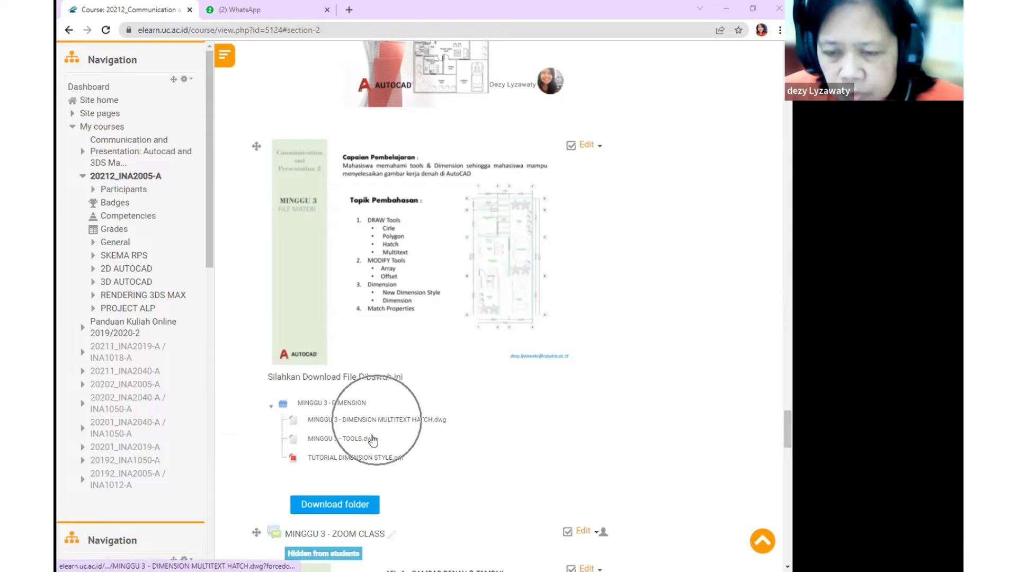
pyautogui.press('ctrl')
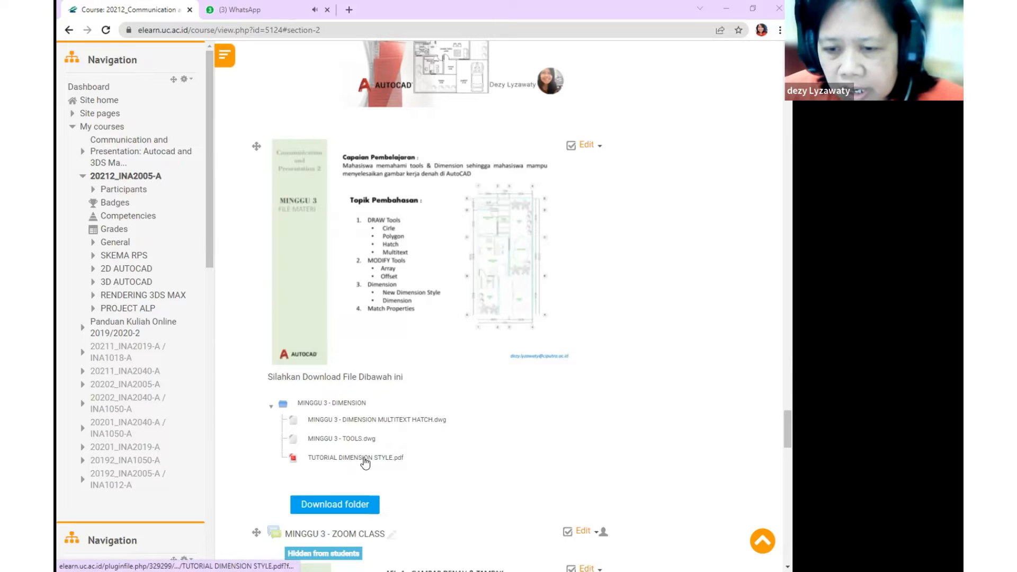
pyautogui.click(365, 461)
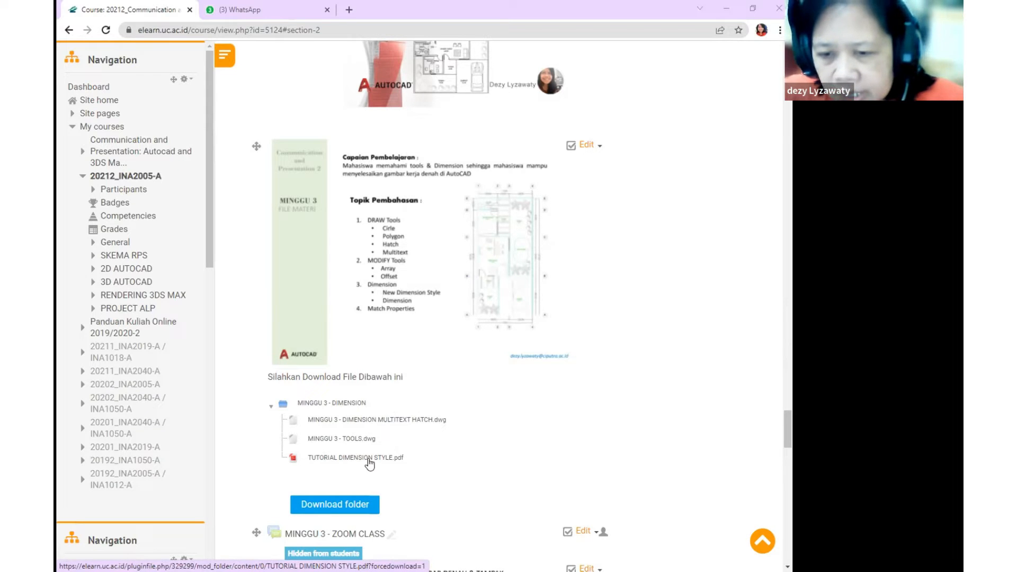
pyautogui.click(371, 461)
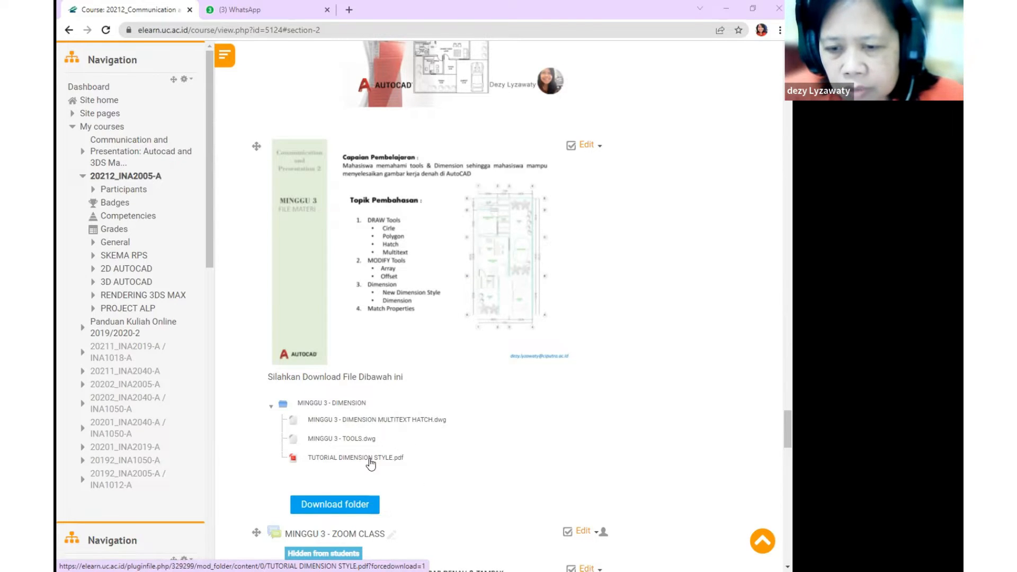
pyautogui.click(370, 461)
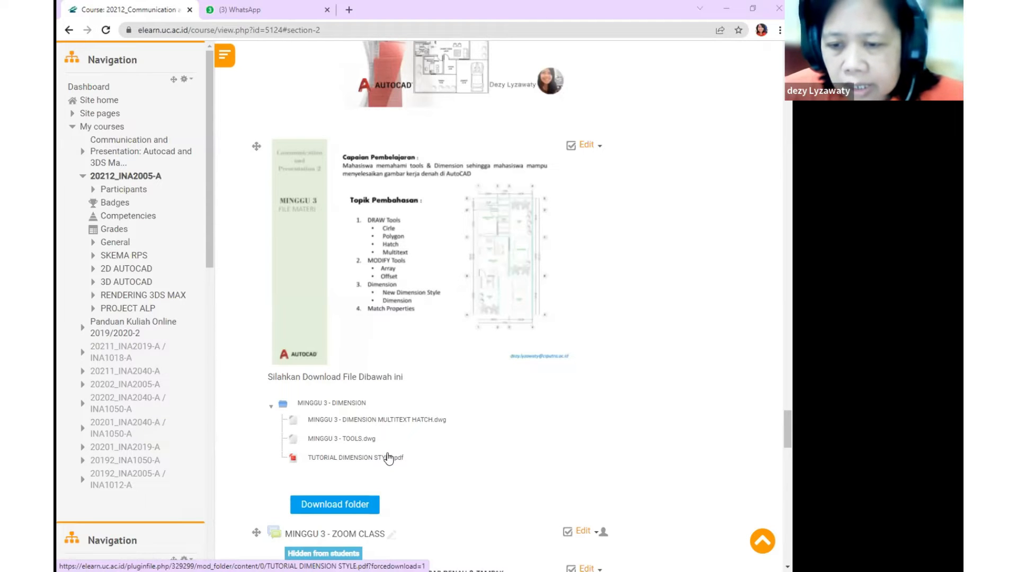
pyautogui.press('ctrl')
pyautogui.press('ctrl')
pyautogui.press('ctrl')
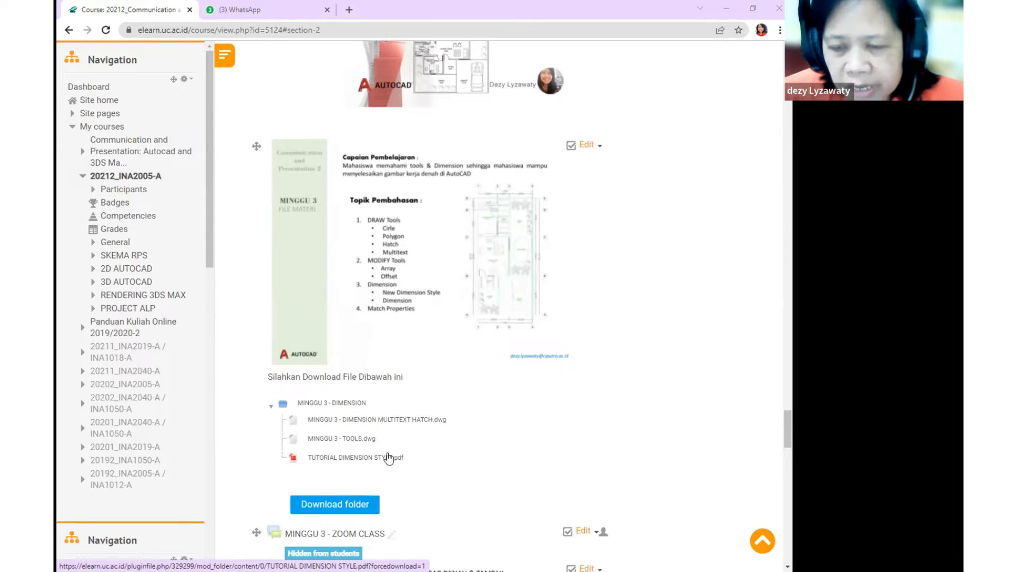
pyautogui.press('ctrl')
pyautogui.press('ctrl')
pyautogui.press('ctrl')
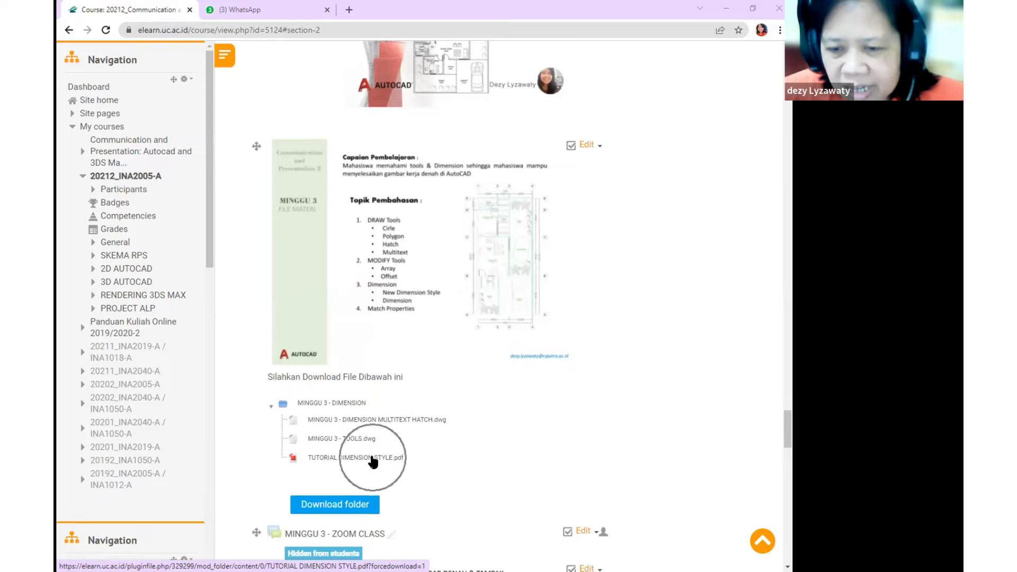
pyautogui.press('ctrl')
pyautogui.press('ctrl')
pyautogui.press('ctrl')
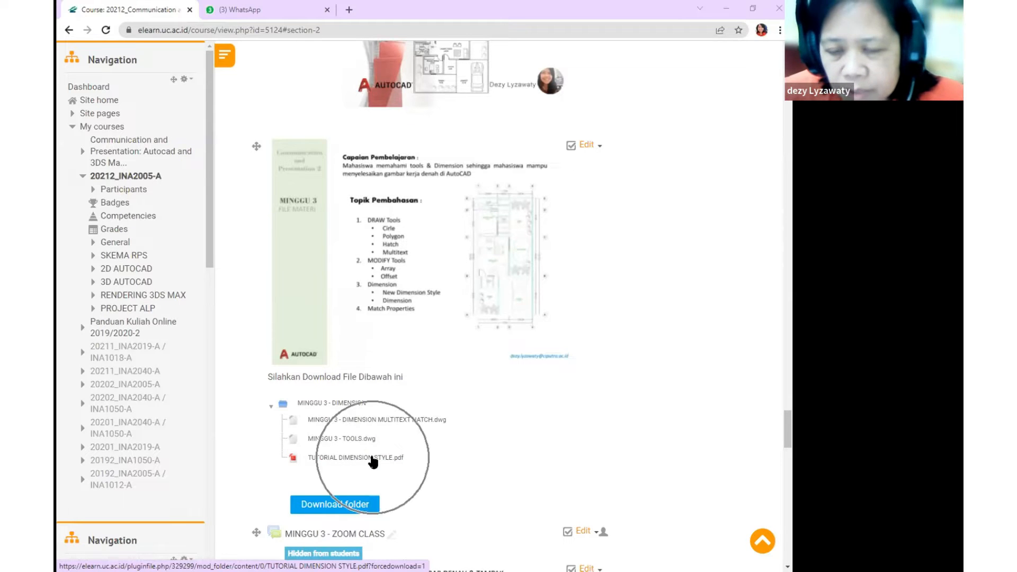
pyautogui.press('ctrl')
pyautogui.press('ctrl')
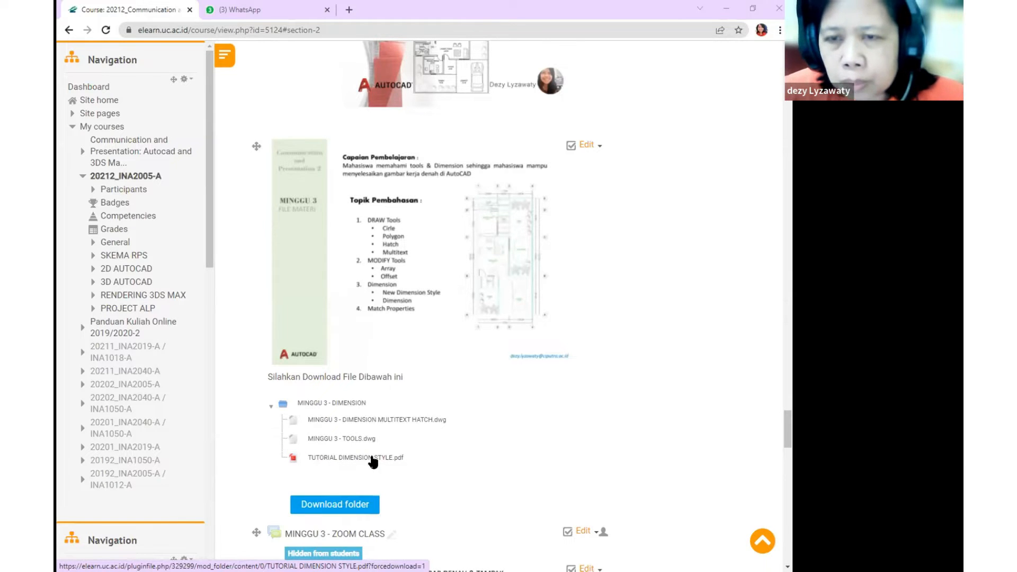
pyautogui.press('ctrl')
pyautogui.press('ctrl')
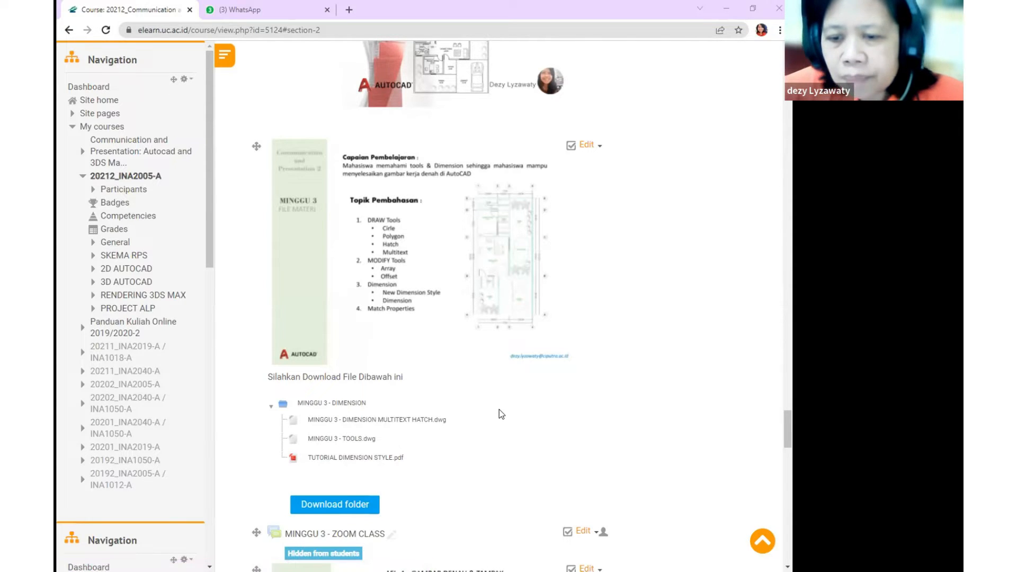
# Review the AFL 1 - Gambar Denah & Tampak assignment on the course page, including its instructions, submission folder and downloadable file
pyautogui.scroll(-6, 500, 414)
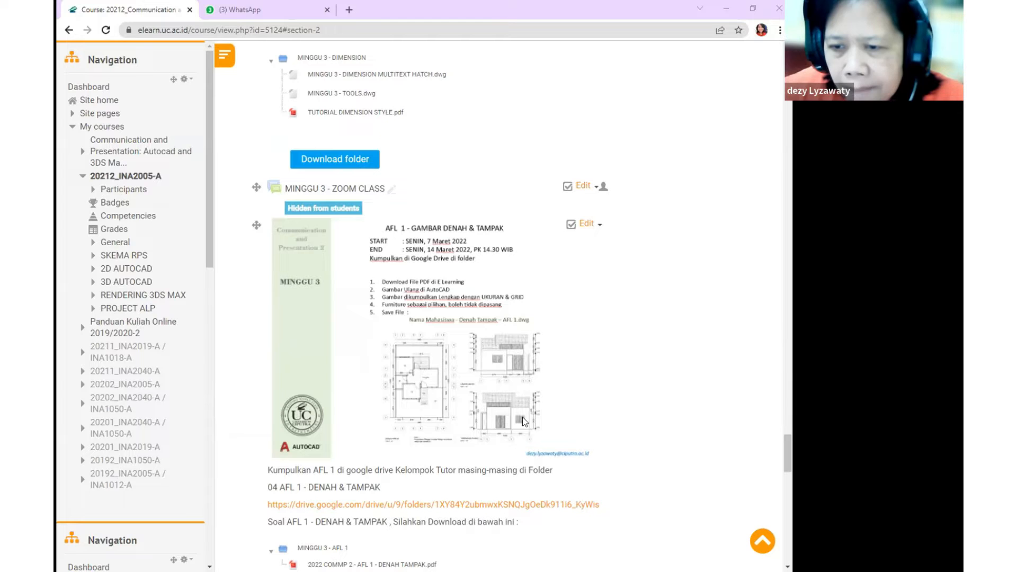
pyautogui.scroll(-1, 500, 276)
pyautogui.scroll(2, 499, 278)
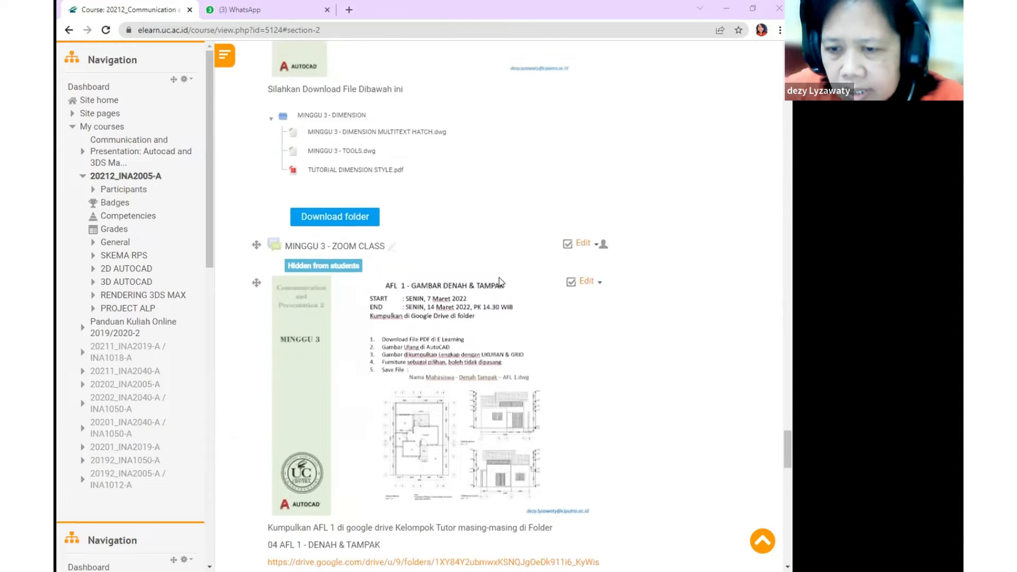
pyautogui.scroll(-4, 499, 279)
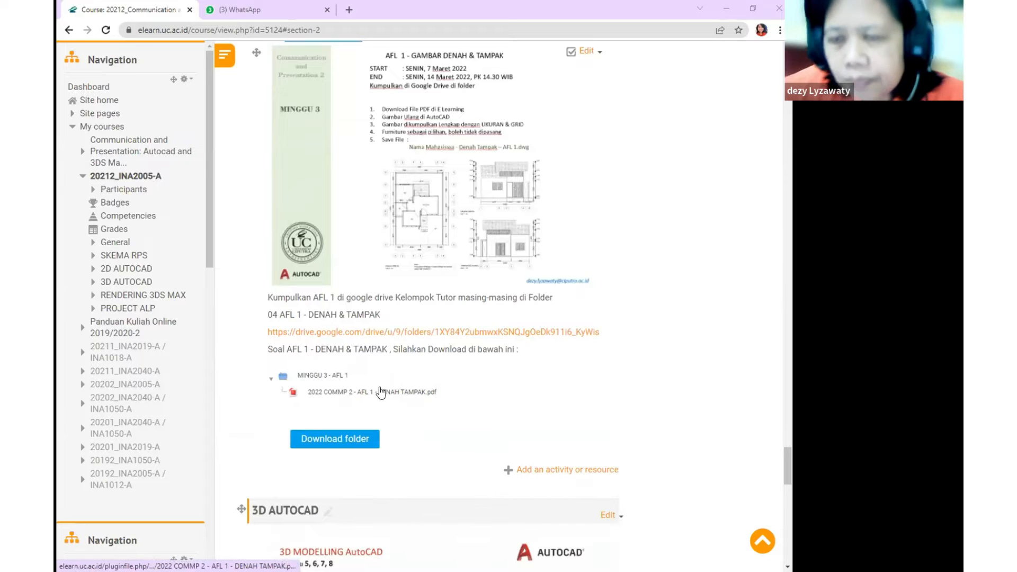
pyautogui.scroll(1, 380, 387)
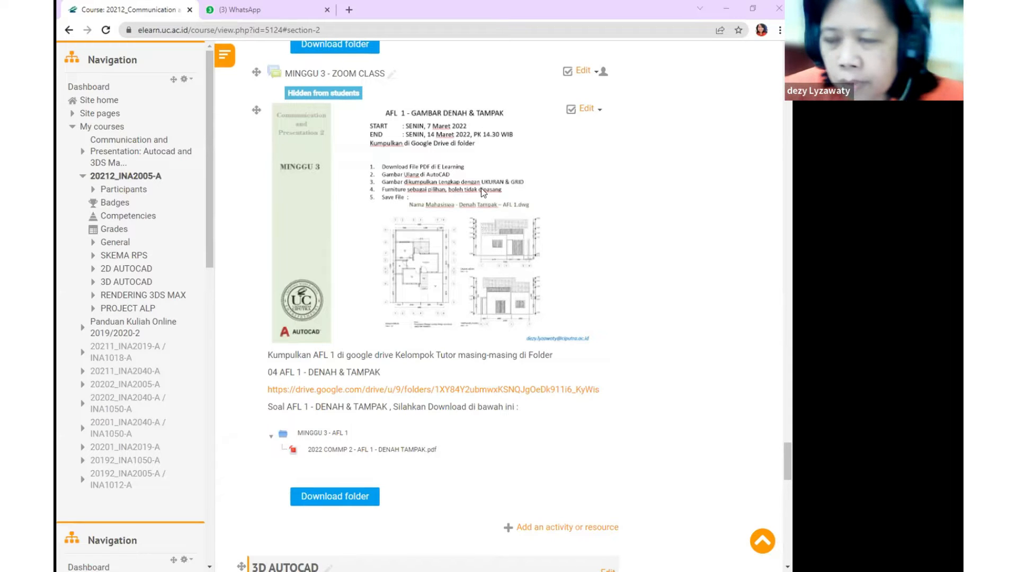
pyautogui.click(512, 250)
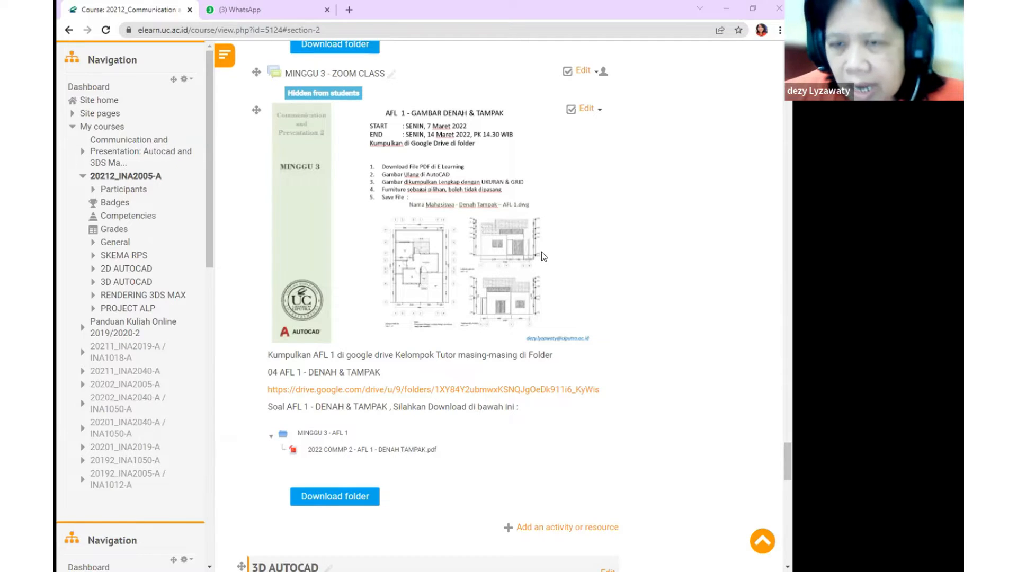
pyautogui.press('ctrl')
pyautogui.press('ctrl')
pyautogui.press('ctrl')
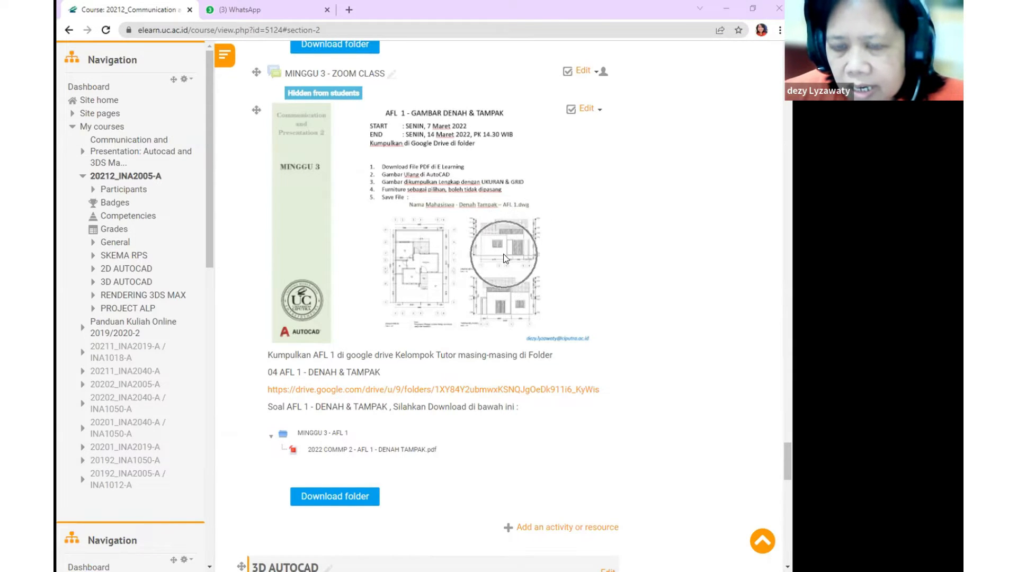
pyautogui.press('ctrl')
pyautogui.press('ctrl')
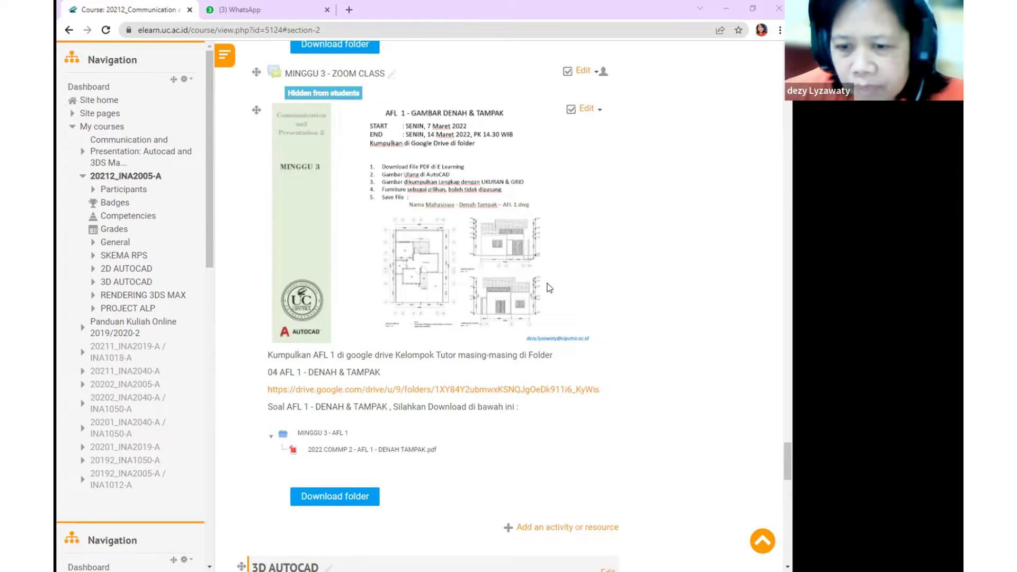
# Go back over the MINGGU 3 topic list and the files in the MINGGU 3 - DIMENSION folder
pyautogui.scroll(2, 549, 288)
pyautogui.scroll(-3, 549, 288)
pyautogui.scroll(1, 549, 287)
pyautogui.scroll(5, 549, 288)
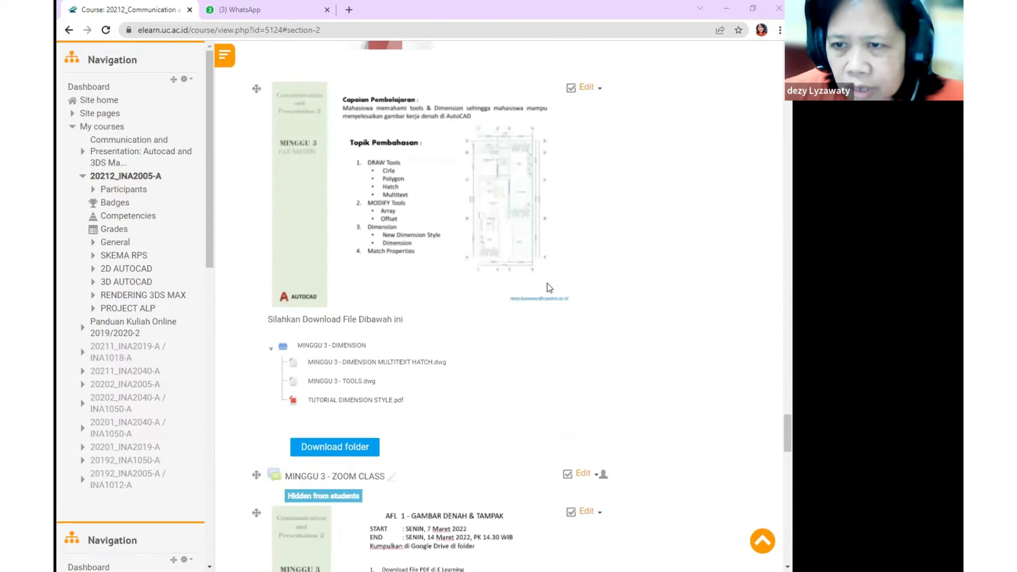
pyautogui.scroll(-4, 549, 287)
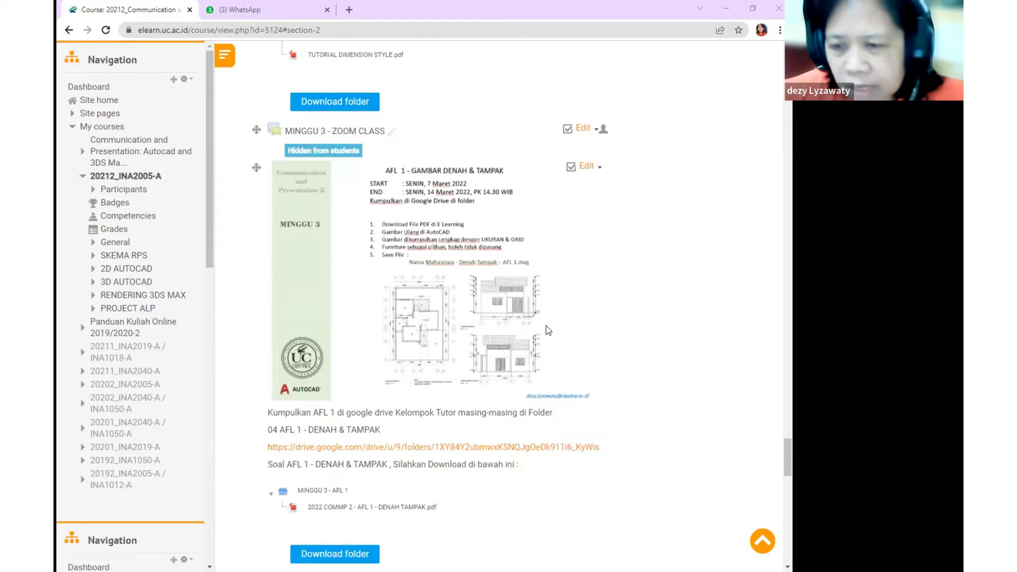
pyautogui.scroll(10, 549, 326)
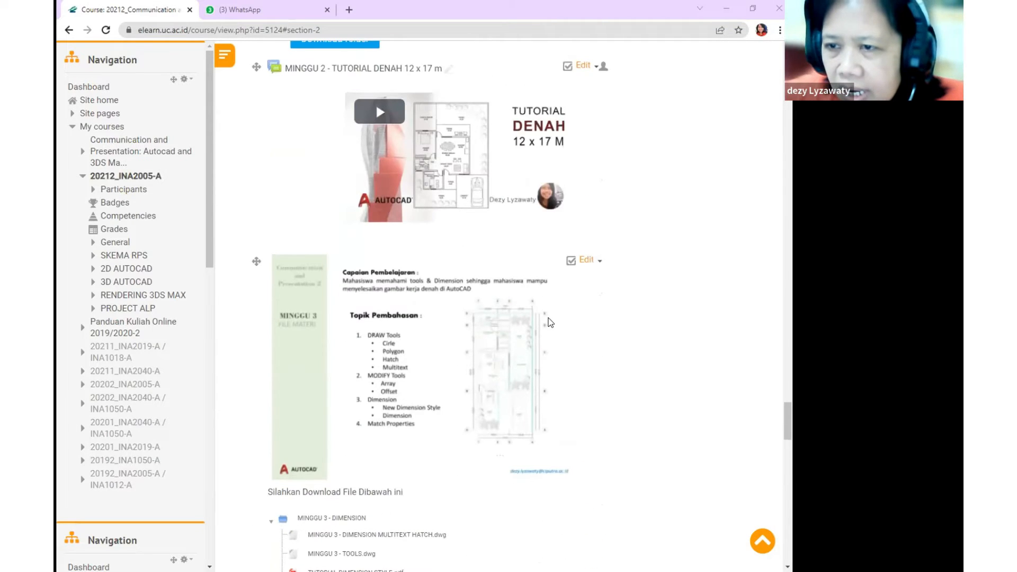
pyautogui.scroll(-5, 549, 322)
pyautogui.scroll(2, 550, 321)
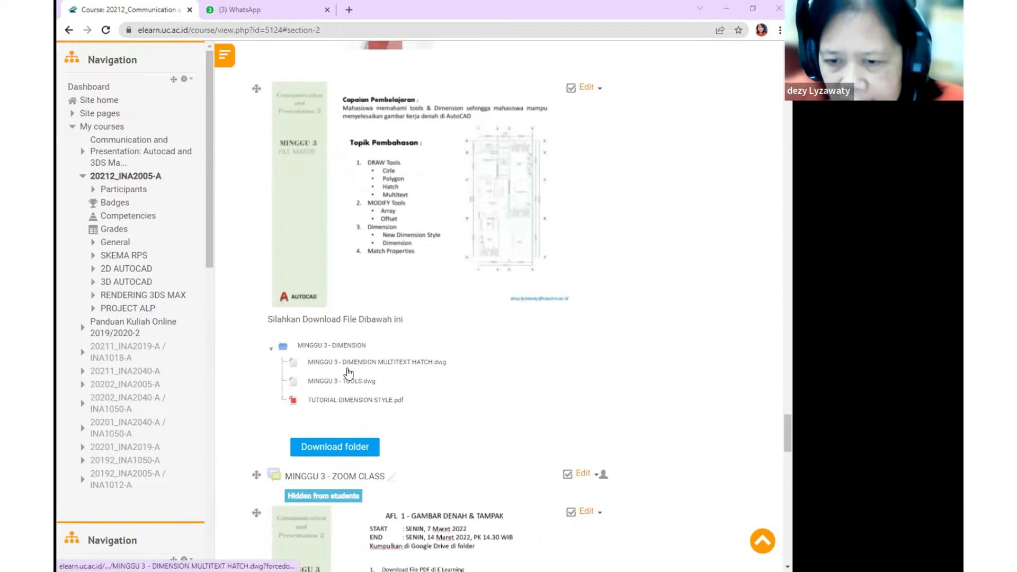
pyautogui.scroll(-1, 457, 379)
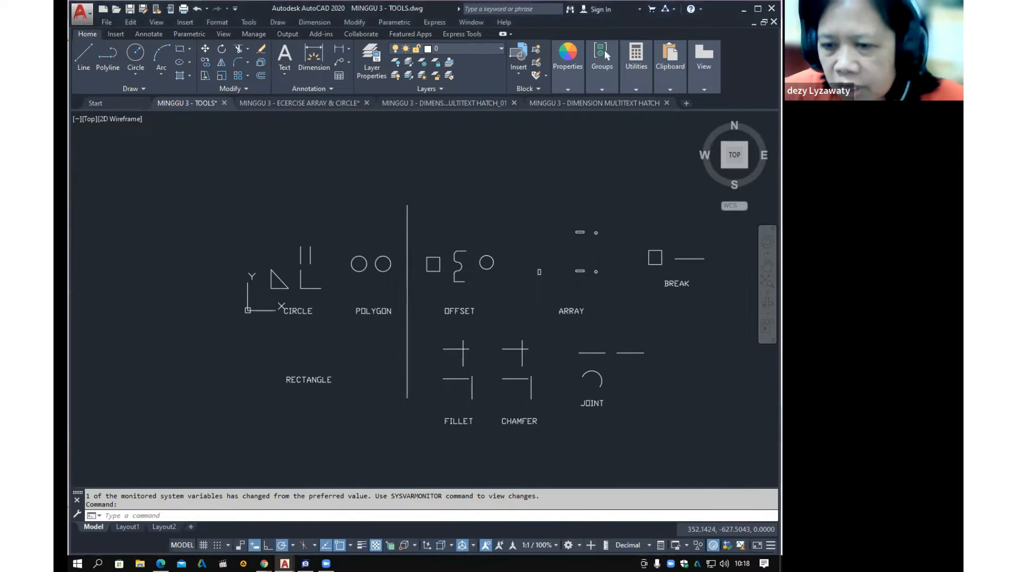
# Switch to AutoCAD and look over all the practice shapes in the MINGGU 3 - TOOLS drawing
pyautogui.scroll(-4, 504, 291)
pyautogui.scroll(6, 501, 293)
pyautogui.scroll(-4, 558, 294)
pyautogui.moveTo(565, 294); pyautogui.dragTo(520, 296, button='middle')
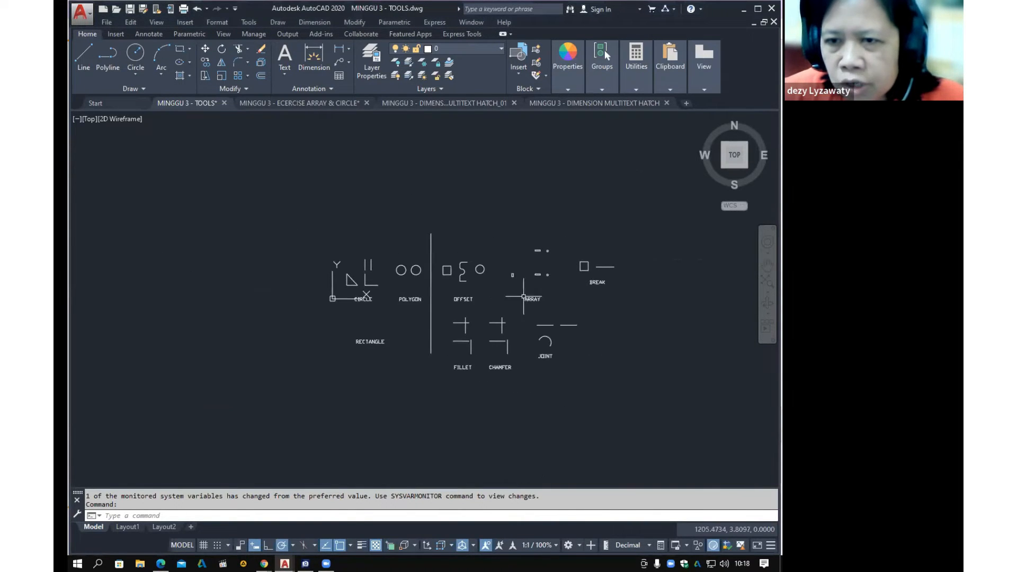
# Look over the floor plan without dimensions in the MINGGU 3 - DIMENSION MULTITEXT HATCH drawing
pyautogui.click(590, 105)
pyautogui.scroll(-2, 495, 295)
pyautogui.scroll(2, 466, 295)
pyautogui.scroll(-2, 467, 294)
pyautogui.moveTo(467, 292); pyautogui.dragTo(465, 283, button='middle')
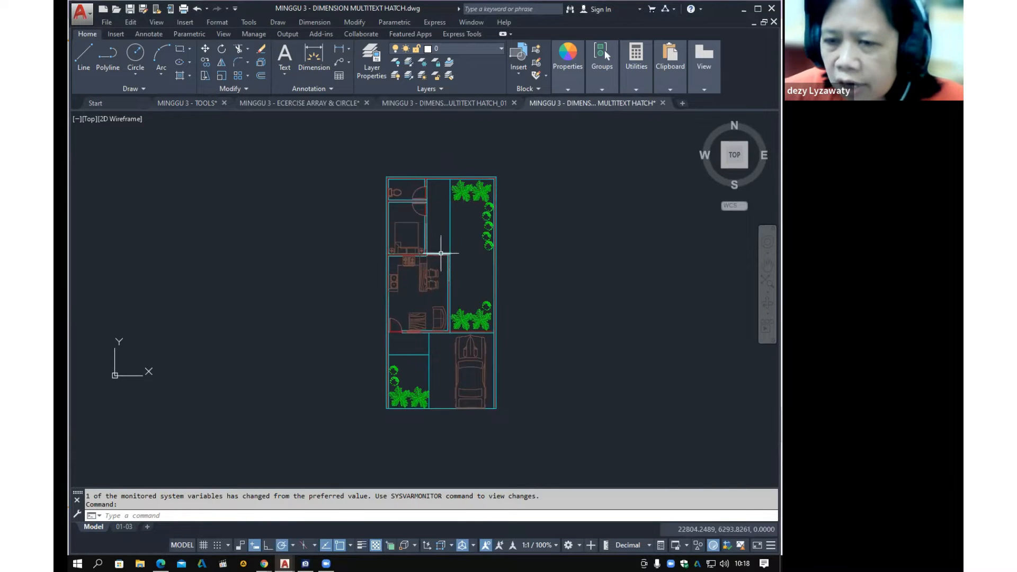
# Examine the dimensions, grid bubbles, room labels and hatches of the floor plan in MINGGU 3 - DIMENSION MULTITEXT HATCH_01
pyautogui.click(480, 104)
pyautogui.moveTo(456, 346); pyautogui.dragTo(544, 319, button='middle')
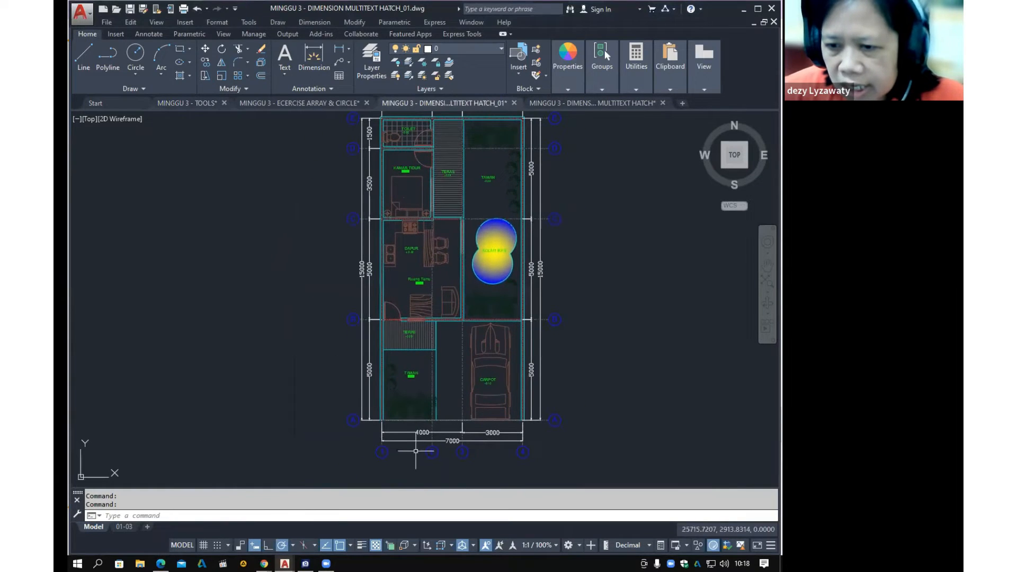
pyautogui.moveTo(517, 366); pyautogui.dragTo(512, 444, button='middle')
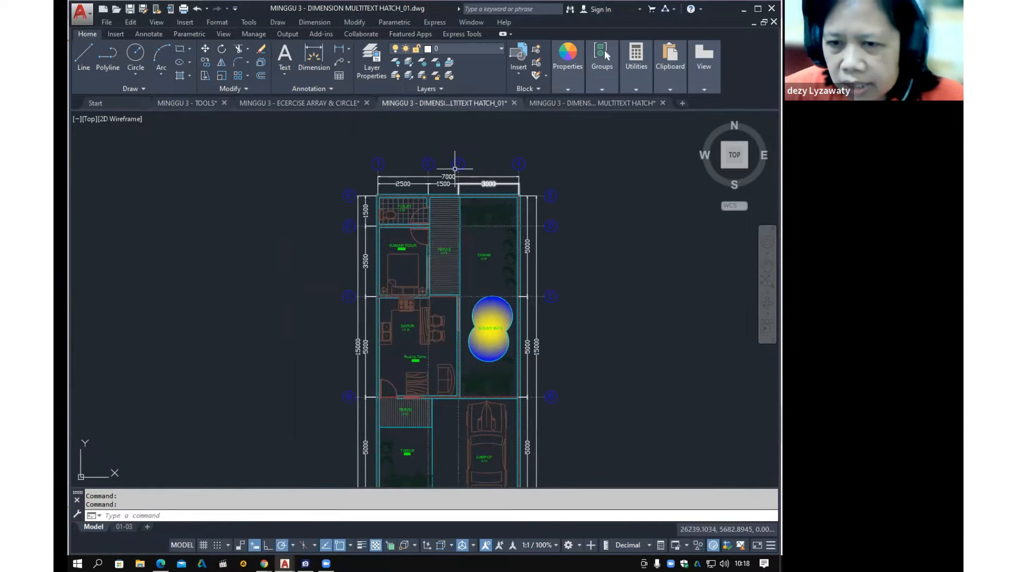
pyautogui.moveTo(441, 207); pyautogui.dragTo(471, 113, button='middle')
pyautogui.moveTo(527, 275); pyautogui.dragTo(530, 305, button='middle')
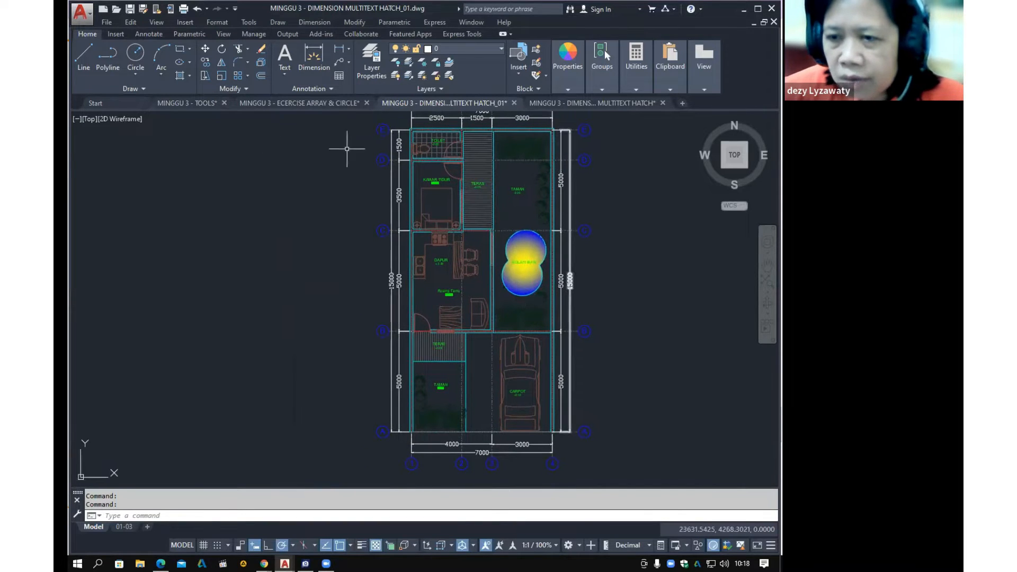
# Return to the MINGGU 3 - TOOLS drawing and bring the CIRCLE and POLYGON exercises into close view
pyautogui.click(188, 105)
pyautogui.scroll(3, 522, 288)
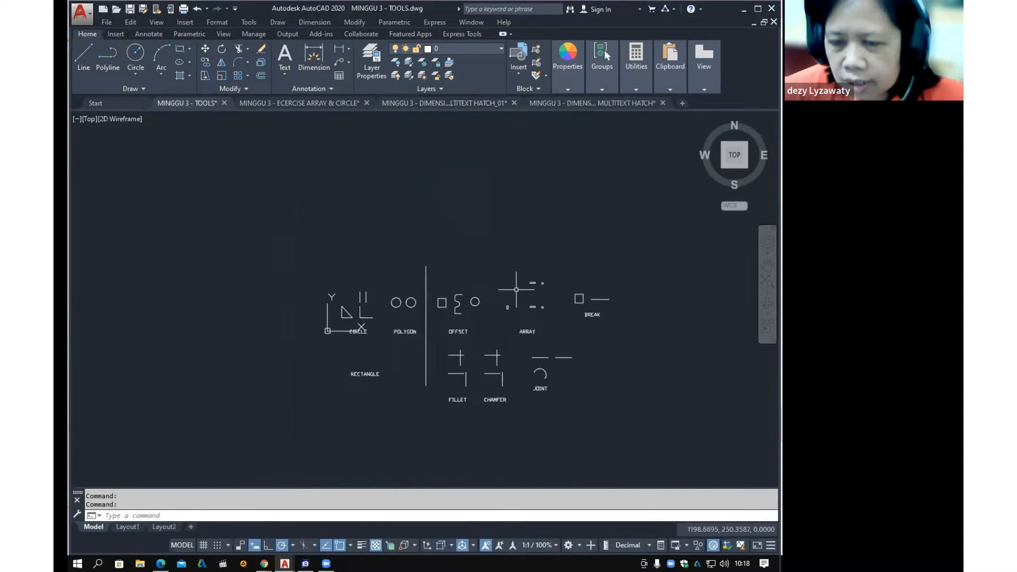
pyautogui.moveTo(497, 300)
pyautogui.mouseDown(button='middle')
pyautogui.moveTo(504, 263)
pyautogui.moveTo(514, 260)
pyautogui.mouseUp(button='middle')
pyautogui.scroll(4, 341, 286)
pyautogui.moveTo(297, 304); pyautogui.dragTo(390, 275, button='middle')
pyautogui.scroll(-2, 342, 286)
pyautogui.scroll(2, 384, 282)
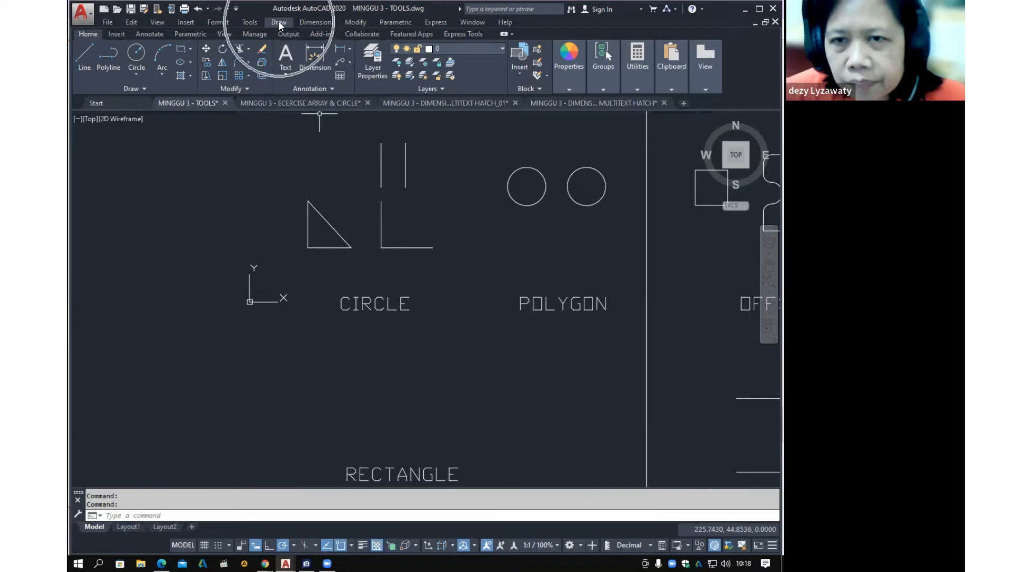
# Look through the available methods for constructing a circle without starting one
pyautogui.click(279, 22)
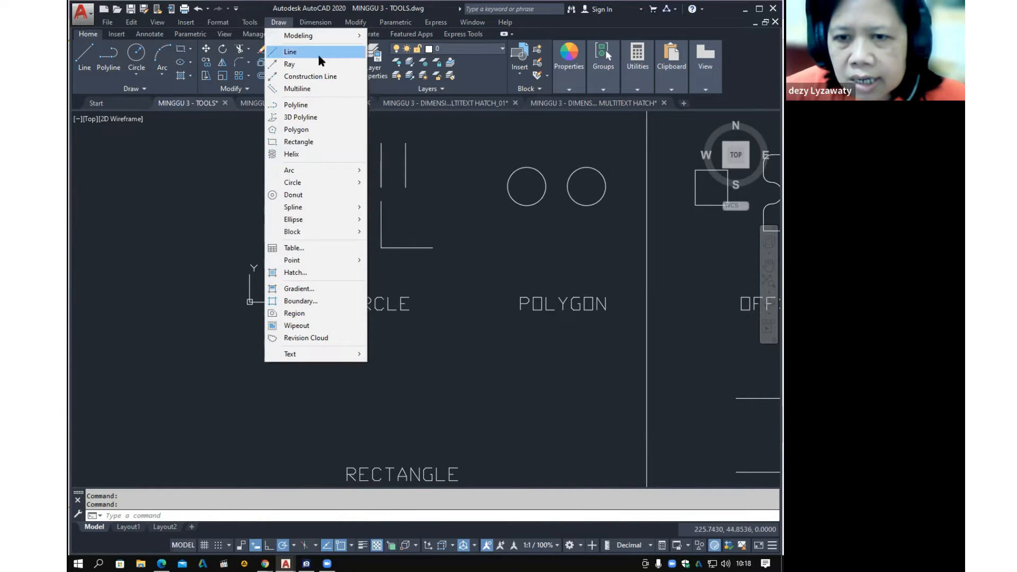
pyautogui.moveTo(328, 185)
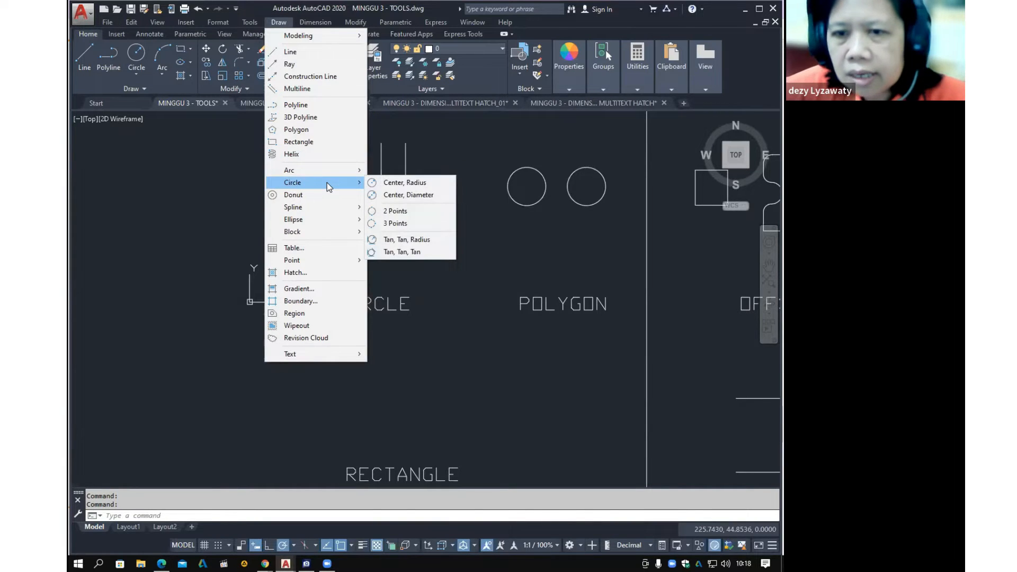
pyautogui.press('Escape')
pyautogui.press('Escape')
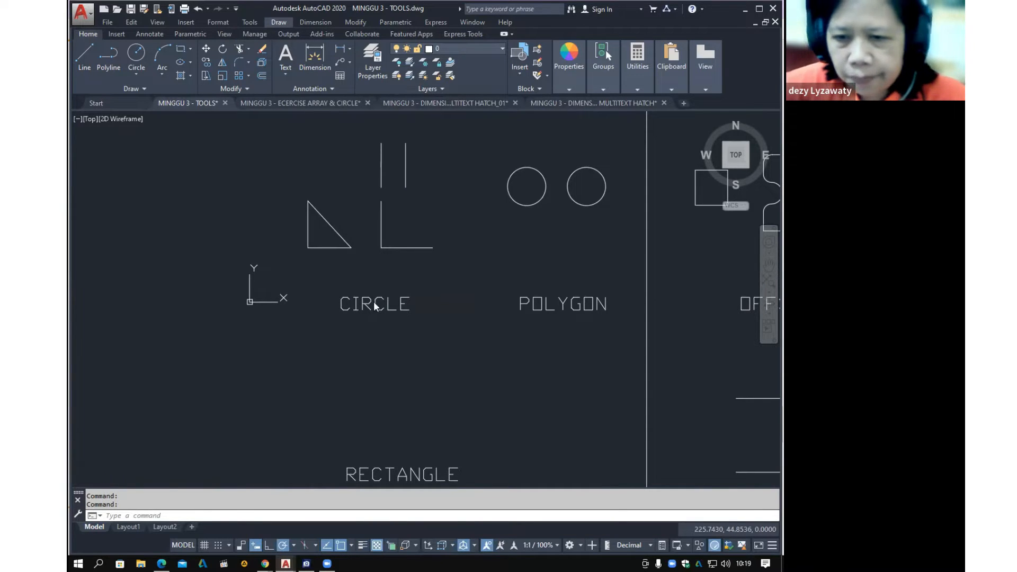
# Draw a circle with a radius of 30 above the triangle in the CIRCLE exercise and check its radius
pyautogui.click(366, 275)
pyautogui.click(379, 278)
pyautogui.write('c')
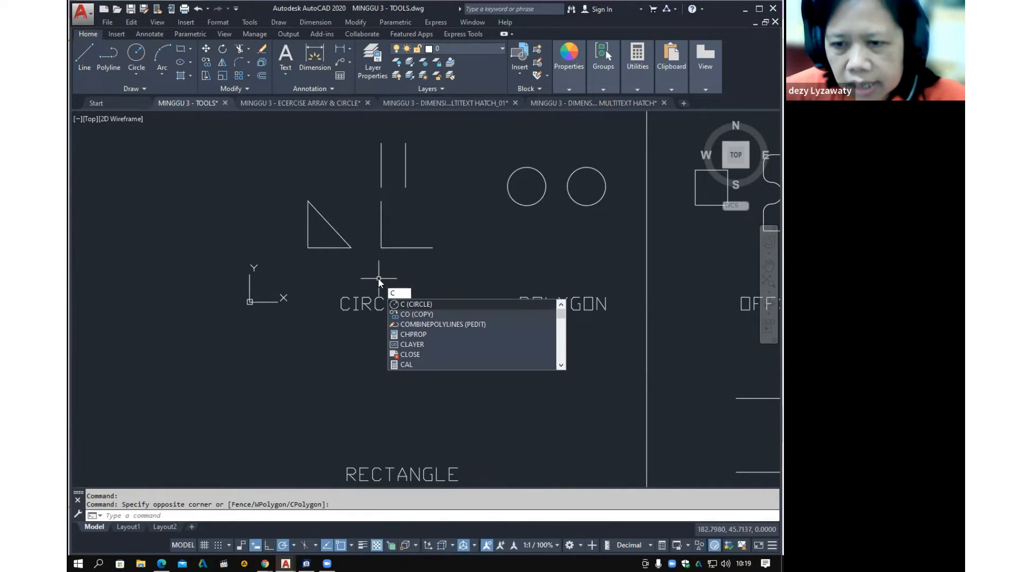
pyautogui.press('Return')
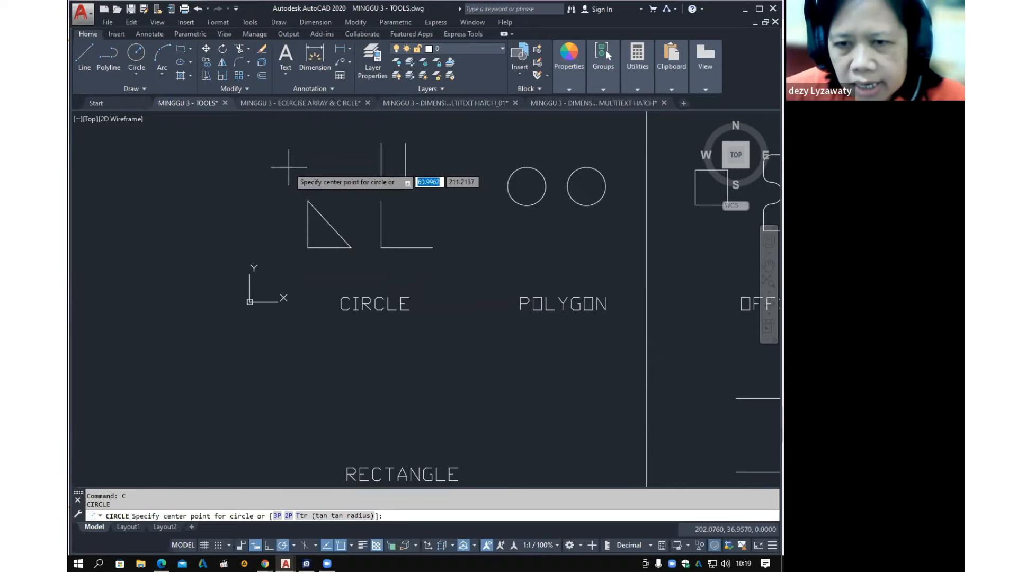
pyautogui.click(289, 166)
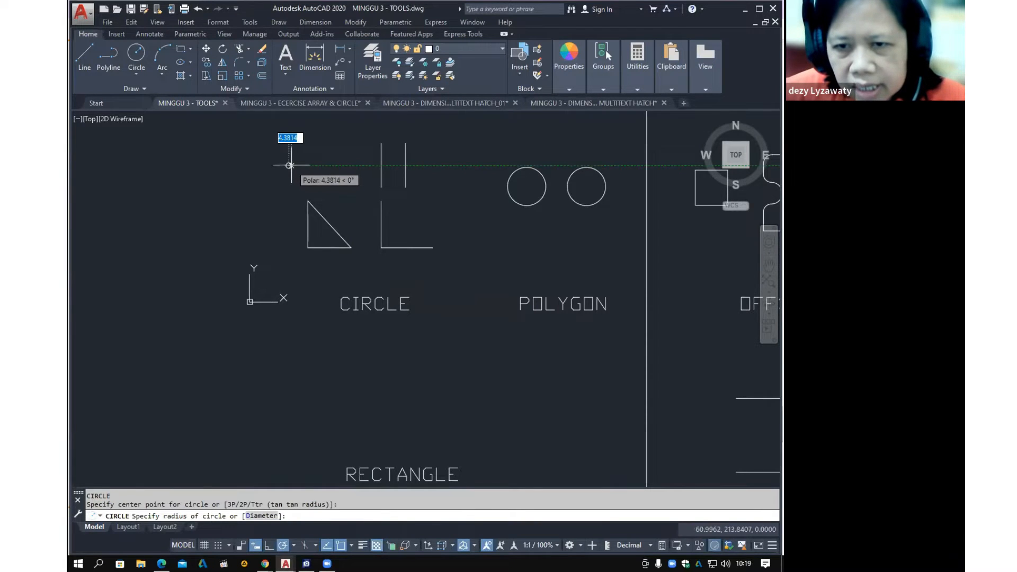
pyautogui.scroll(6, 289, 166)
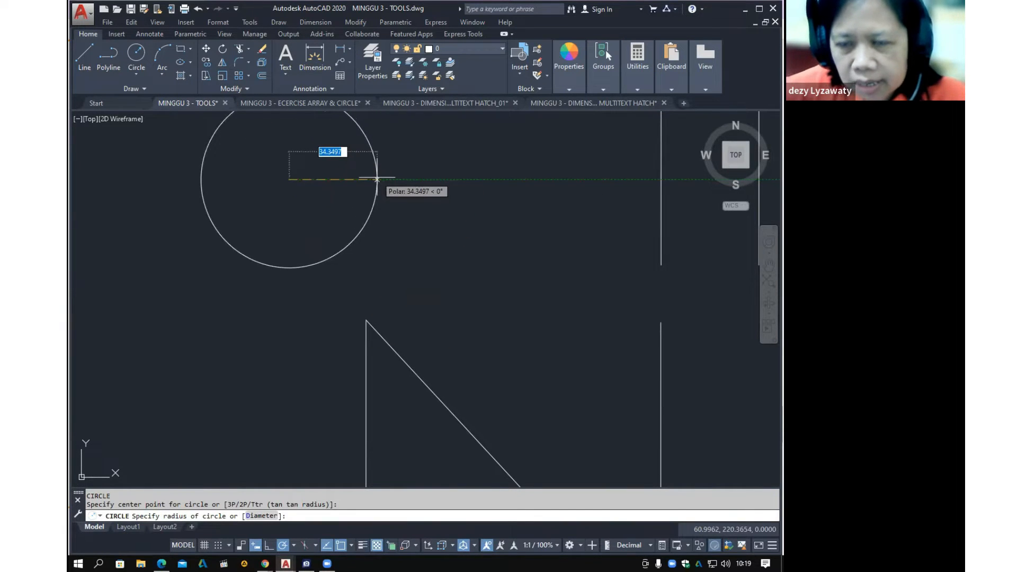
pyautogui.write('30')
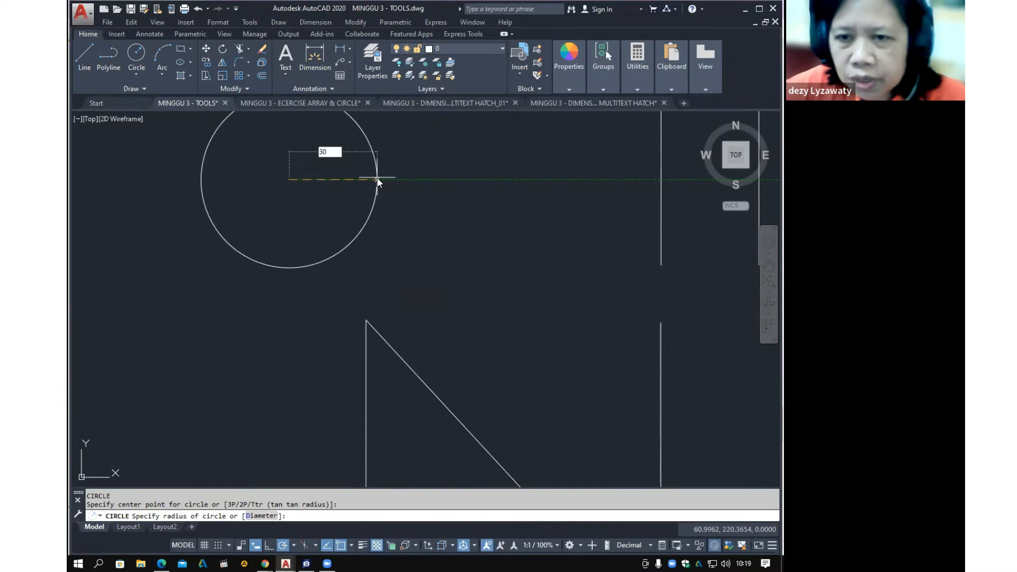
pyautogui.press('Return')
pyautogui.moveTo(388, 182); pyautogui.dragTo(381, 254, button='middle')
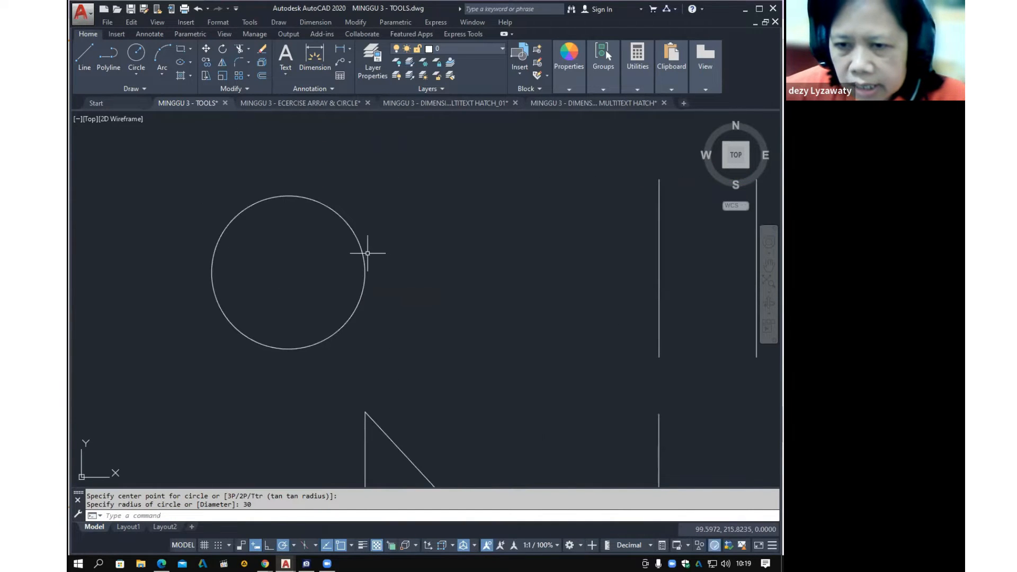
pyautogui.click(363, 256)
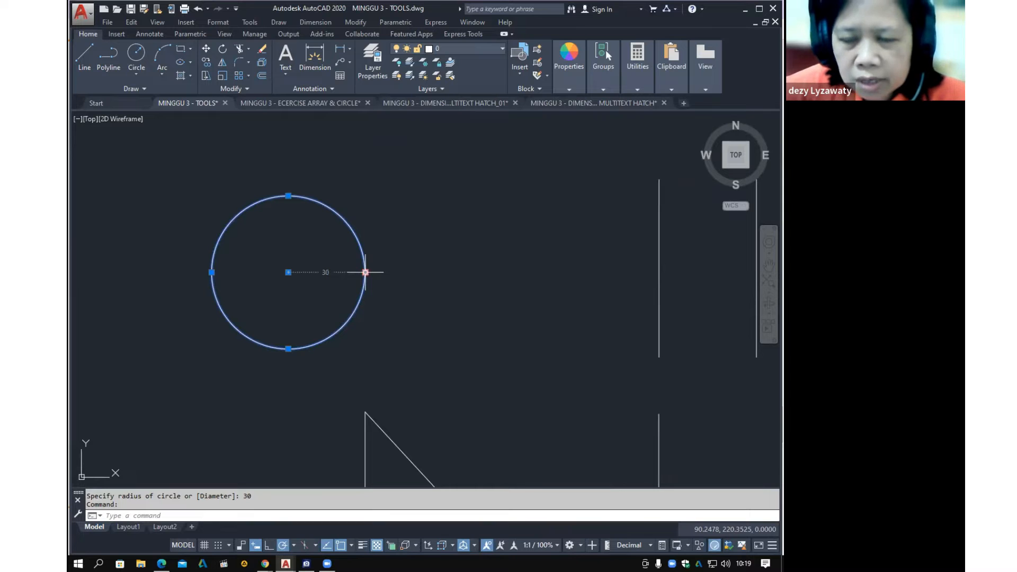
pyautogui.press('Escape')
# Draw a second circle by center and diameter just above the first one, with a diameter of 60
pyautogui.scroll(-2, 419, 294)
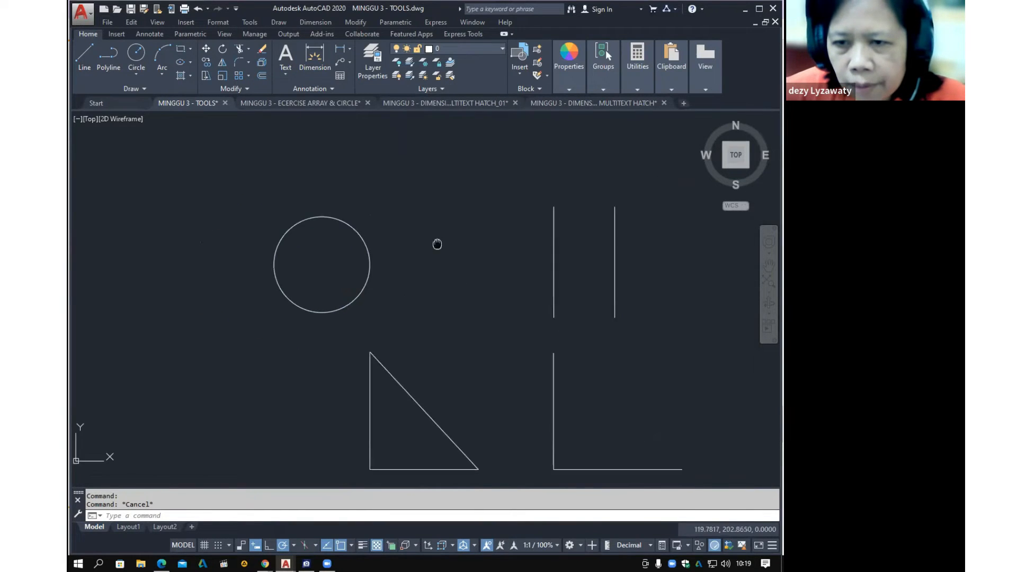
pyautogui.click(278, 22)
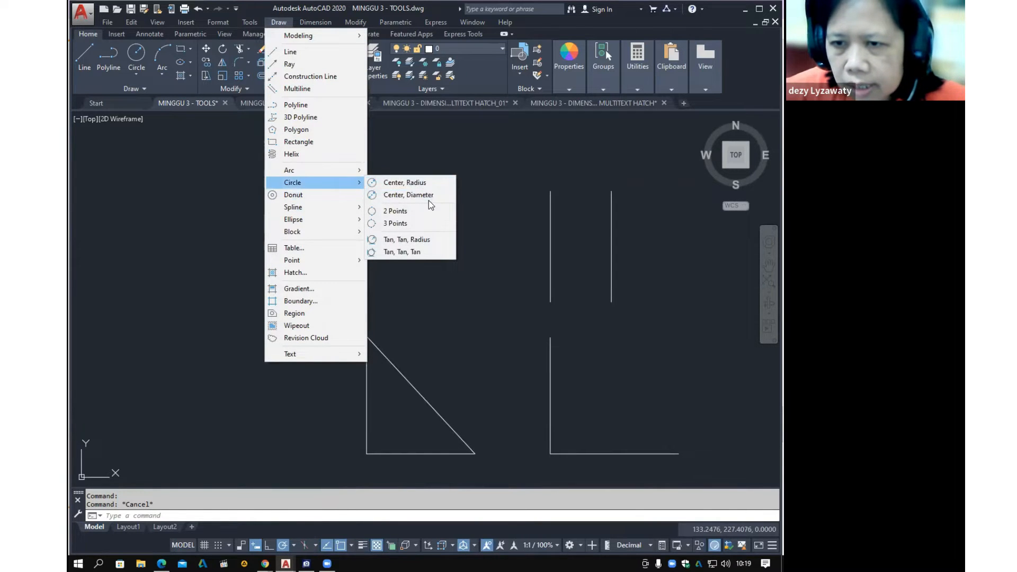
pyautogui.click(430, 195)
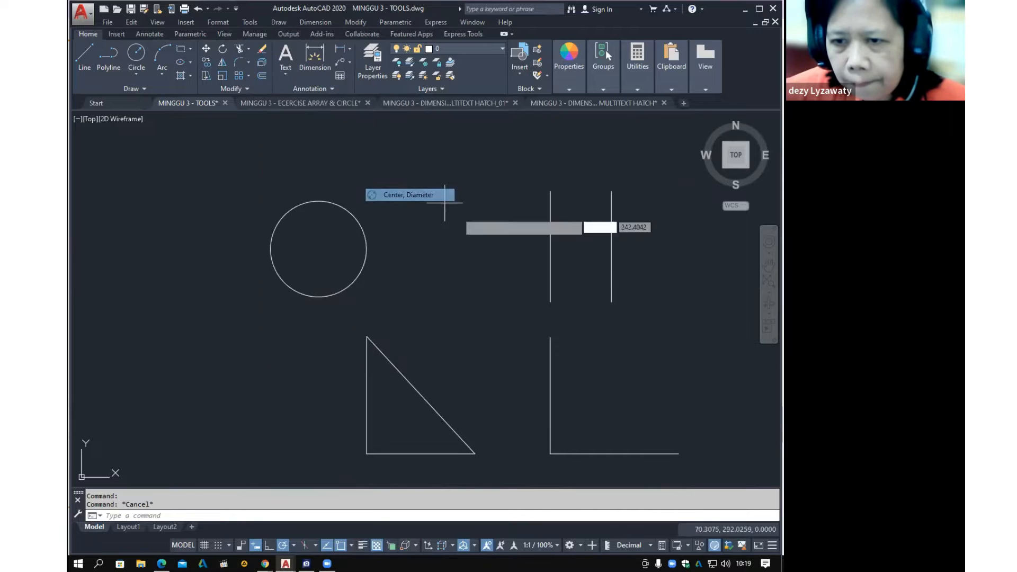
pyautogui.moveTo(462, 320); pyautogui.dragTo(558, 370, button='middle')
pyautogui.moveTo(255, 268); pyautogui.dragTo(175, 284, button='middle')
pyautogui.click(345, 181)
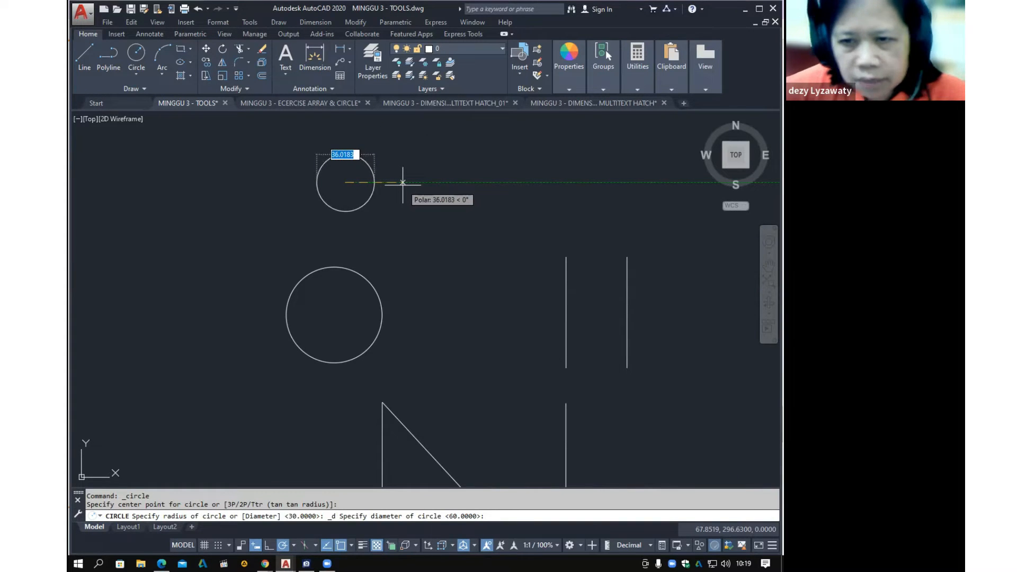
pyautogui.write('60')
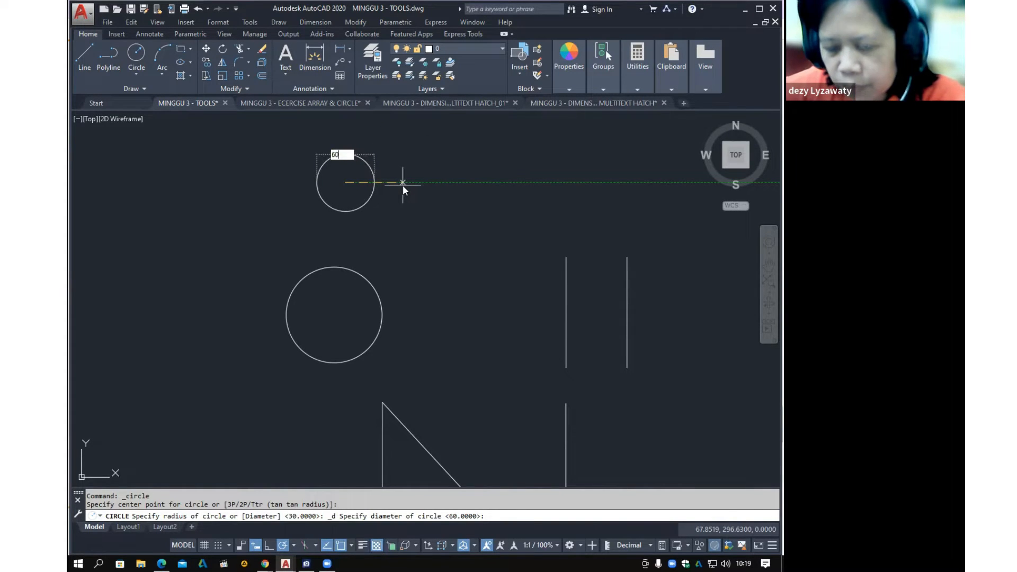
pyautogui.press('Return')
# Draw a two-point circle whose diameter spans the upper endpoints of the two parallel vertical lines
pyautogui.moveTo(448, 228)
pyautogui.mouseDown(button='middle')
pyautogui.moveTo(359, 226)
pyautogui.moveTo(388, 224)
pyautogui.mouseUp(button='middle')
pyautogui.scroll(-2, 362, 221)
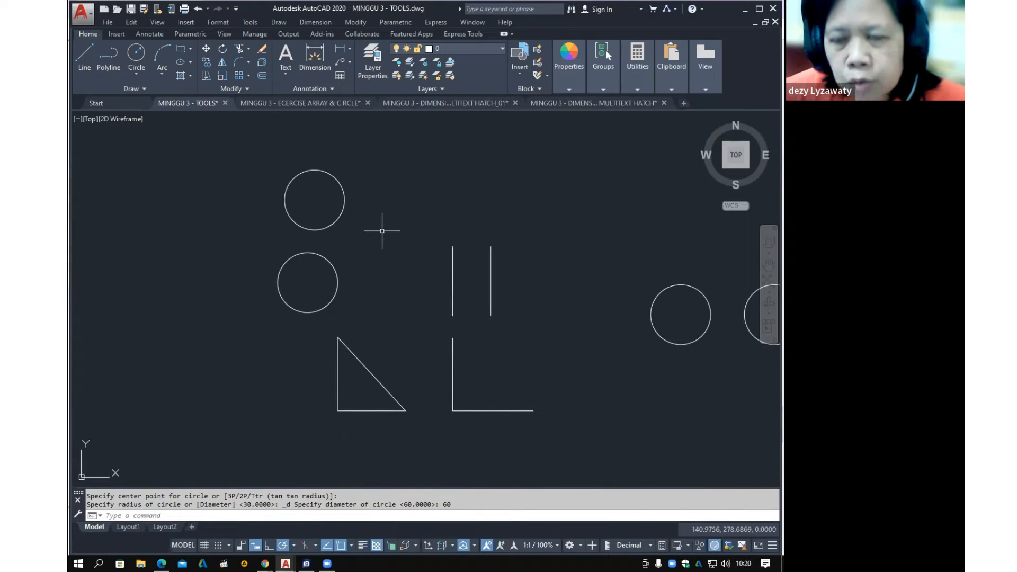
pyautogui.click(286, 24)
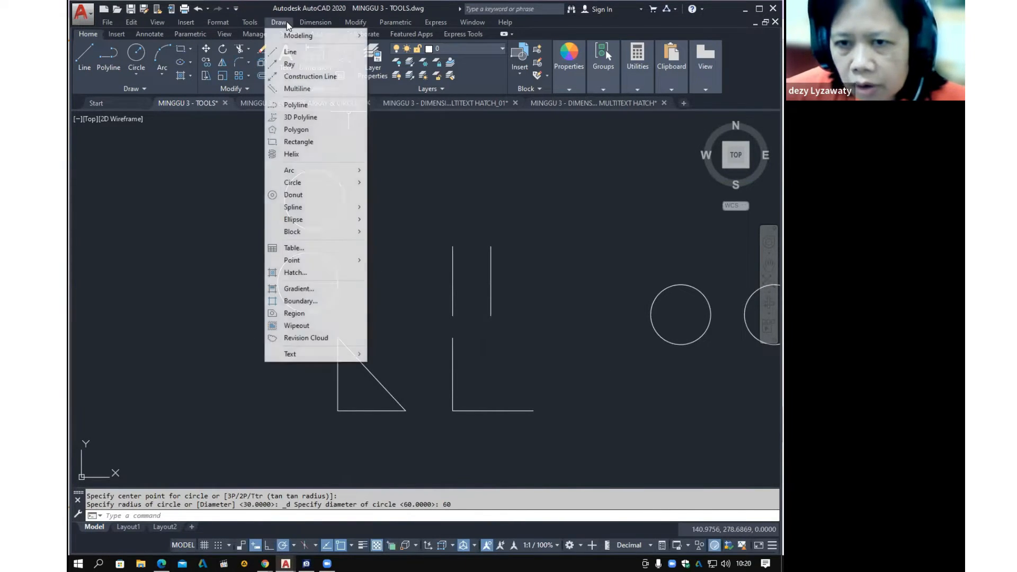
pyautogui.click(340, 185)
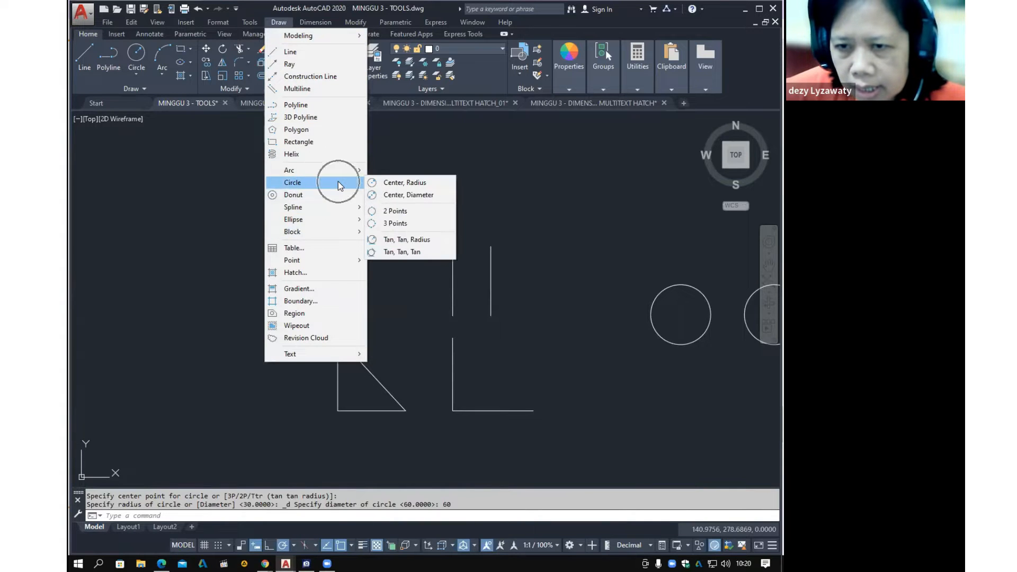
pyautogui.click(409, 212)
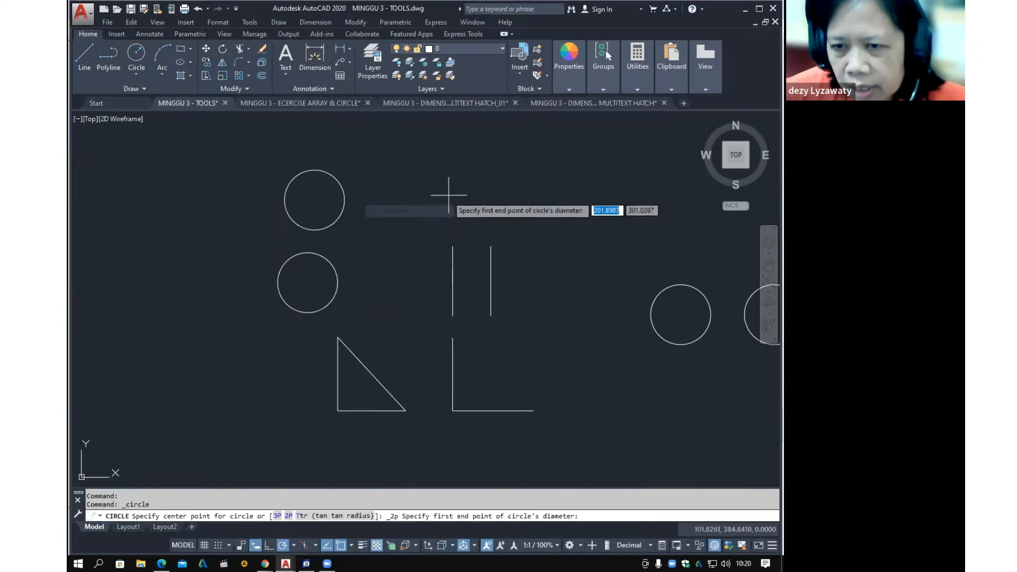
pyautogui.moveTo(504, 266); pyautogui.dragTo(430, 241, button='middle')
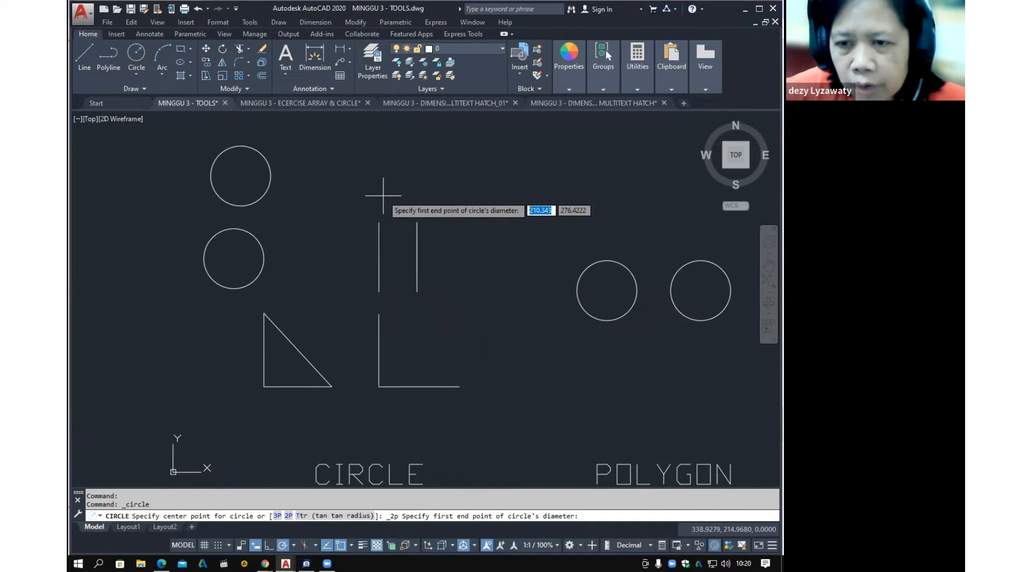
pyautogui.click(379, 222)
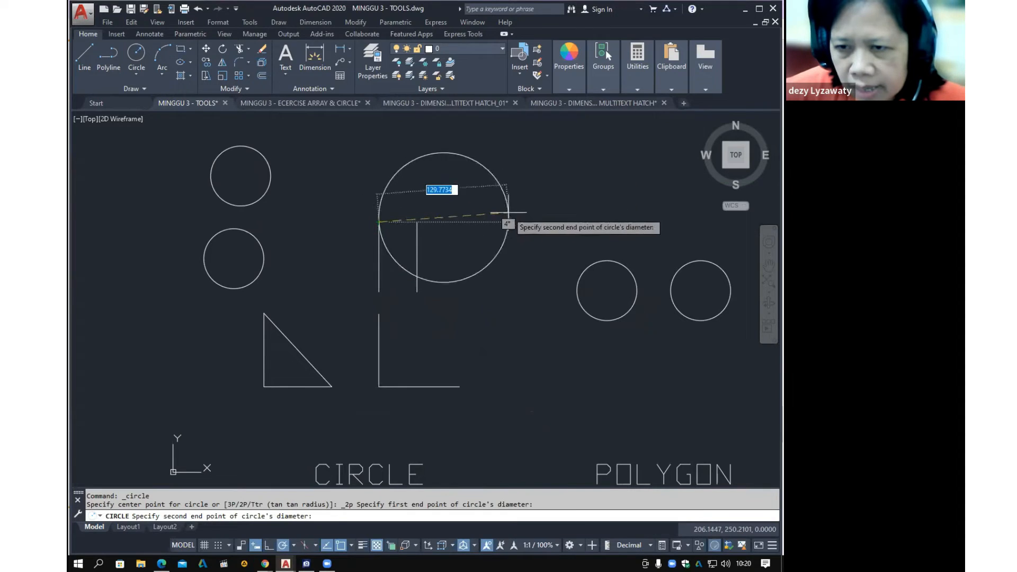
pyautogui.click(417, 222)
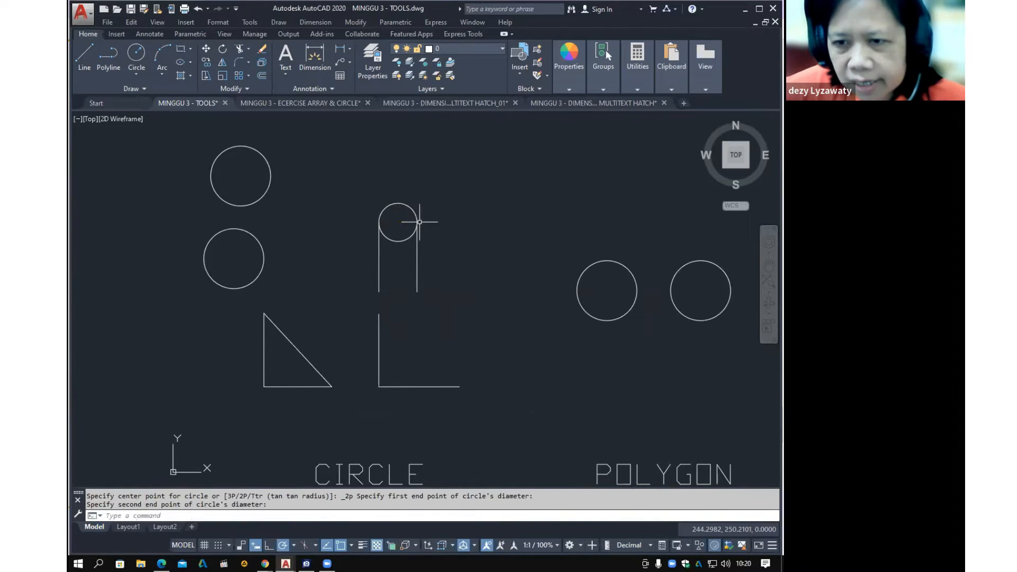
# Draw a three-point circle passing through all three corners of the triangle
pyautogui.scroll(2, 383, 267)
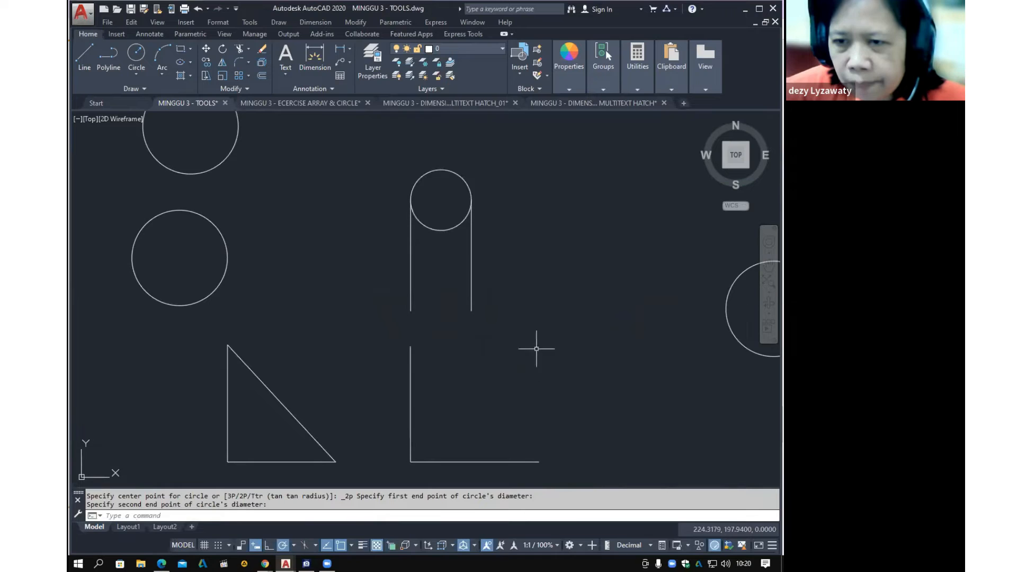
pyautogui.click(281, 24)
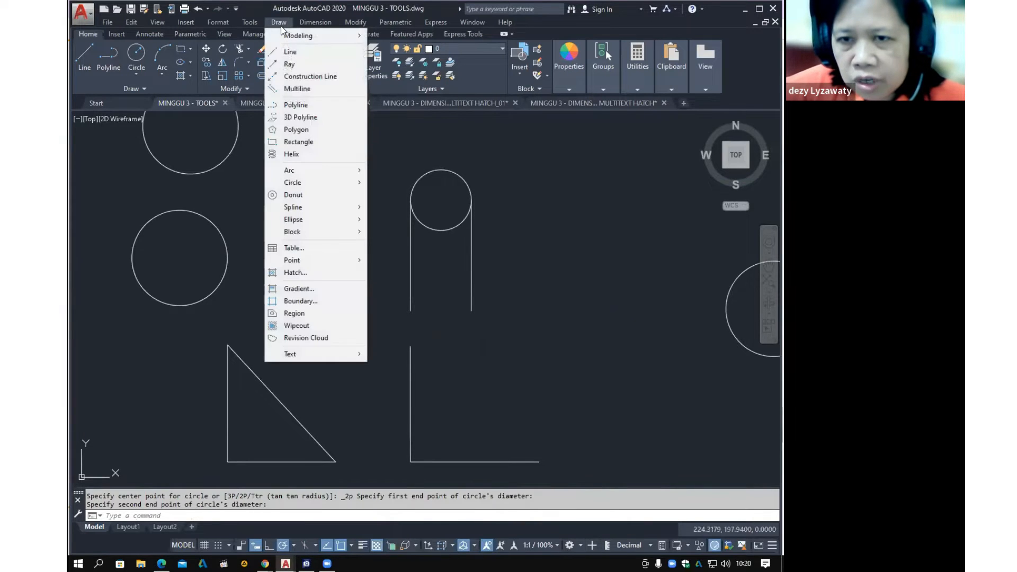
pyautogui.moveTo(332, 183)
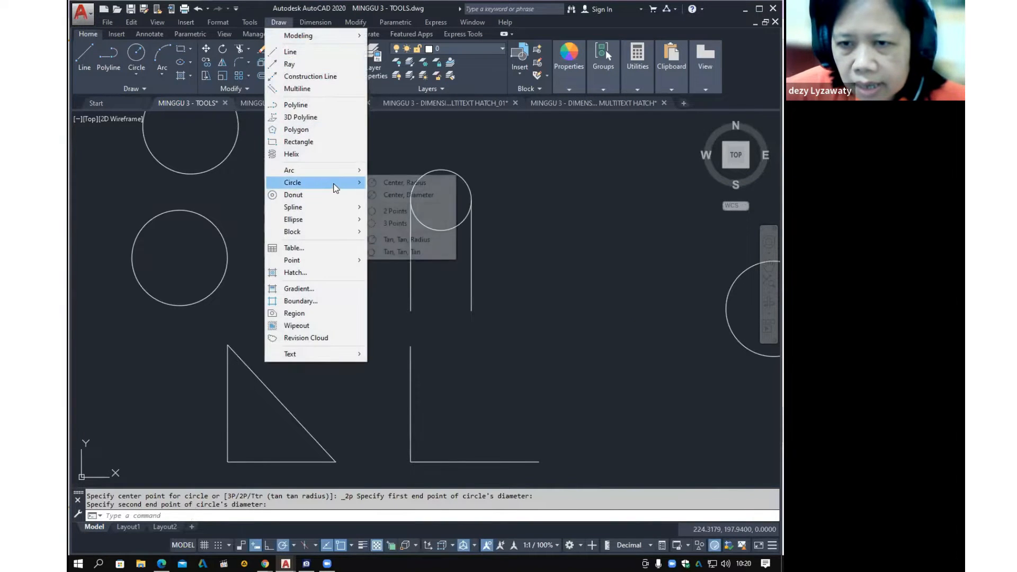
pyautogui.click(417, 228)
pyautogui.moveTo(317, 291); pyautogui.dragTo(380, 260, button='middle')
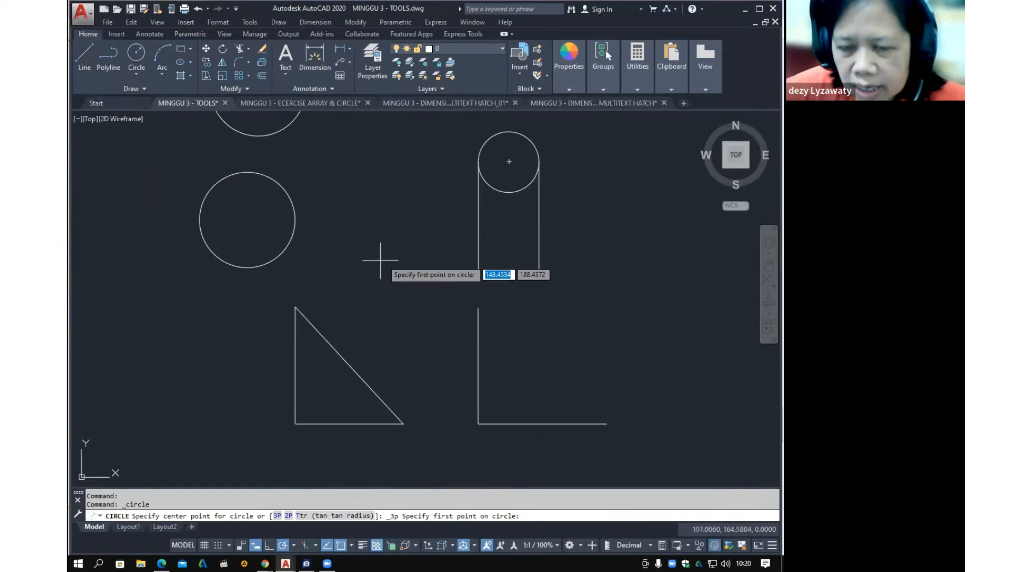
pyautogui.click(294, 307)
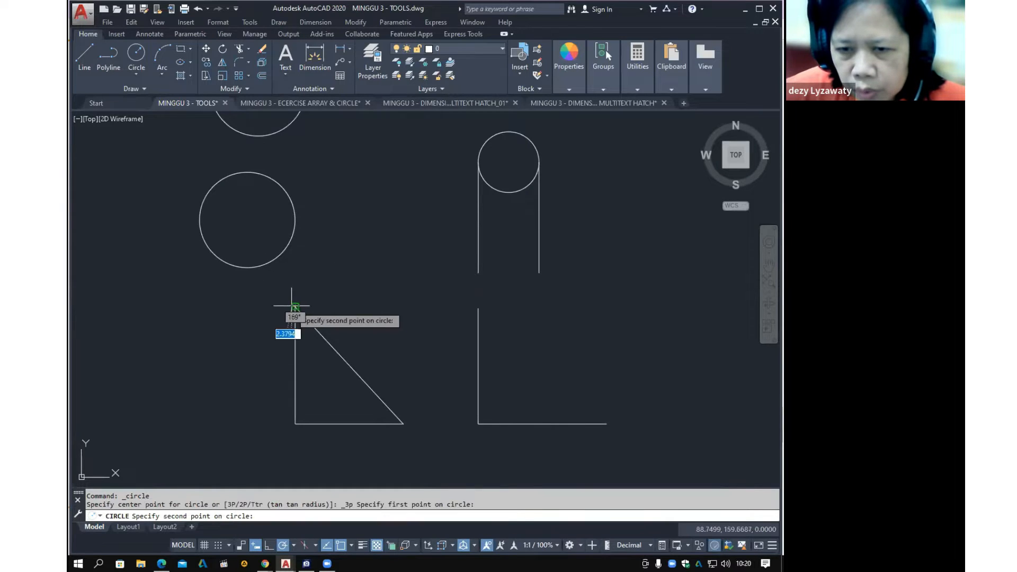
pyautogui.click(402, 424)
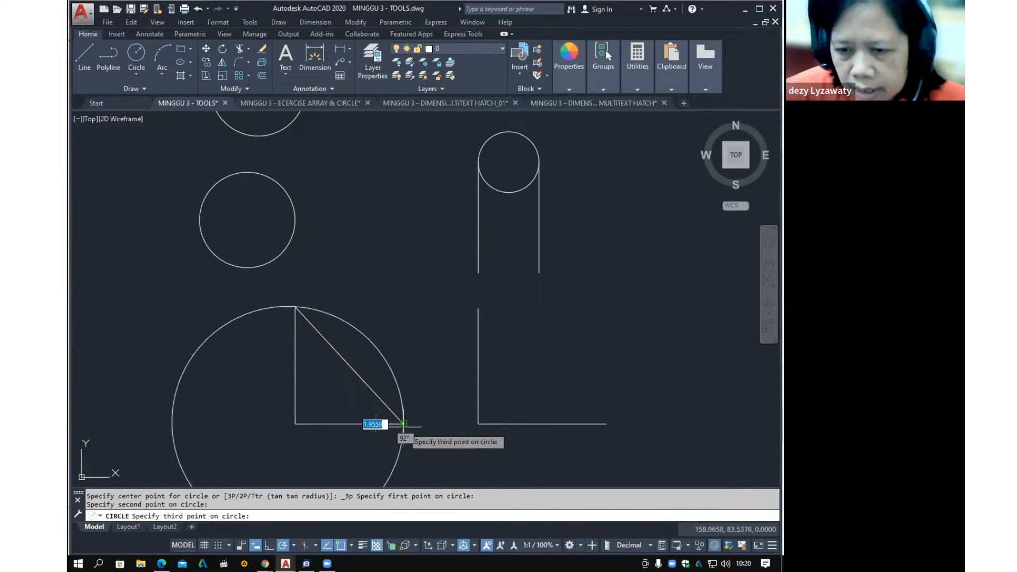
pyautogui.click(295, 424)
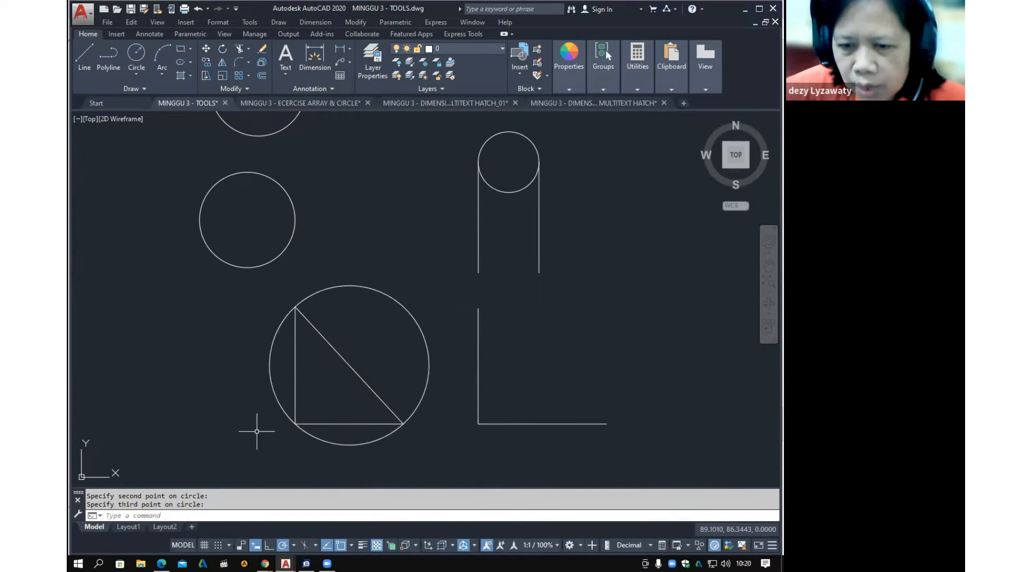
# Draw a Tan, Tan, Tan circle inside the triangle, tangent to its sloped, bottom and vertical sides
pyautogui.moveTo(372, 364)
pyautogui.mouseDown(button='middle')
pyautogui.moveTo(377, 352)
pyautogui.moveTo(376, 367)
pyautogui.mouseUp(button='middle')
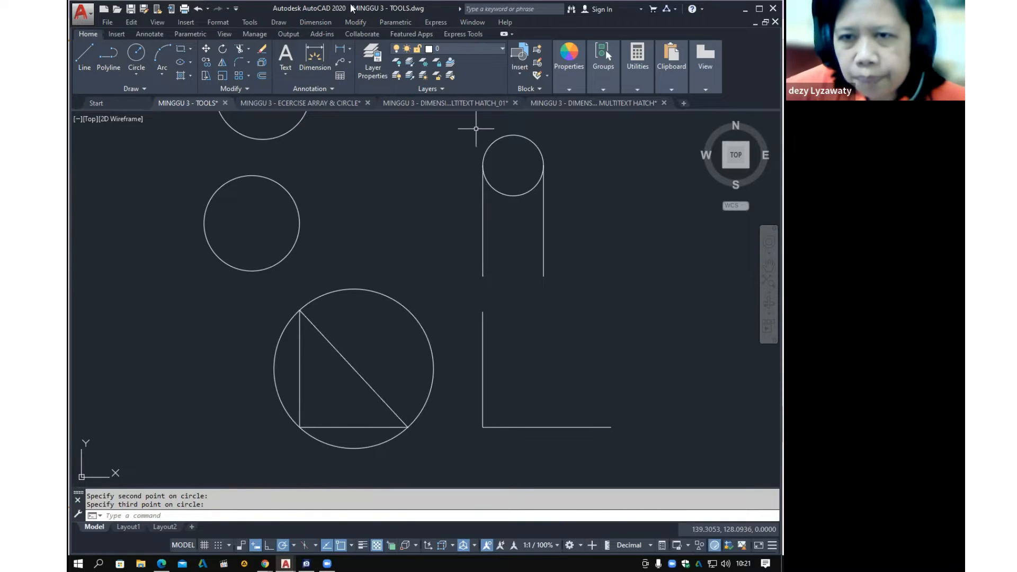
pyautogui.click(284, 22)
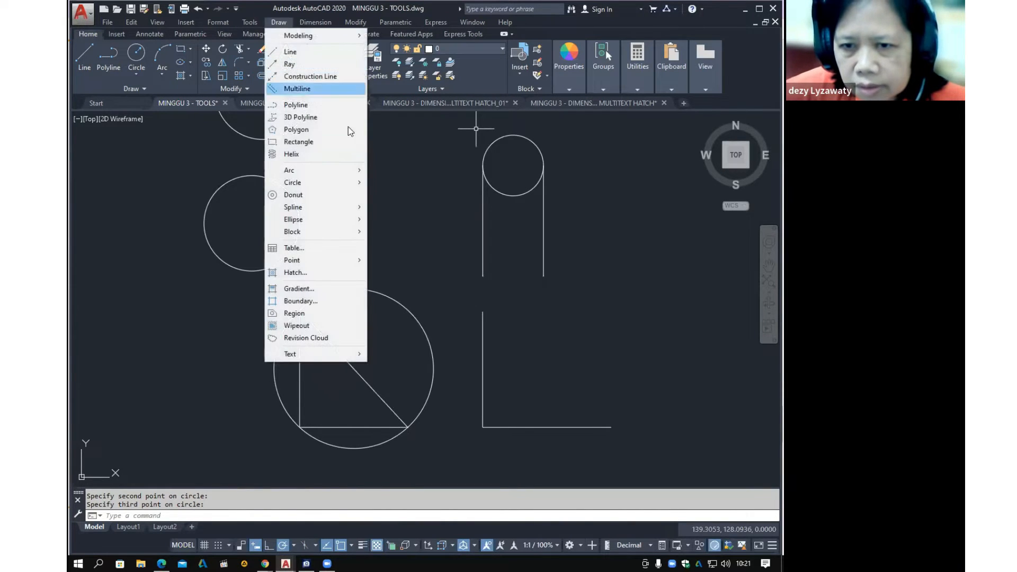
pyautogui.moveTo(357, 183)
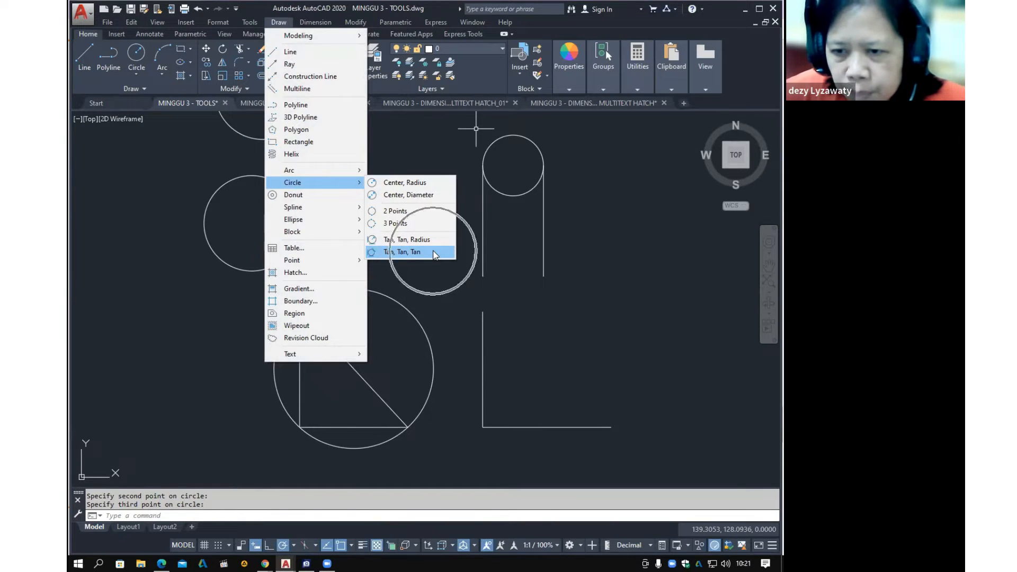
pyautogui.click(434, 253)
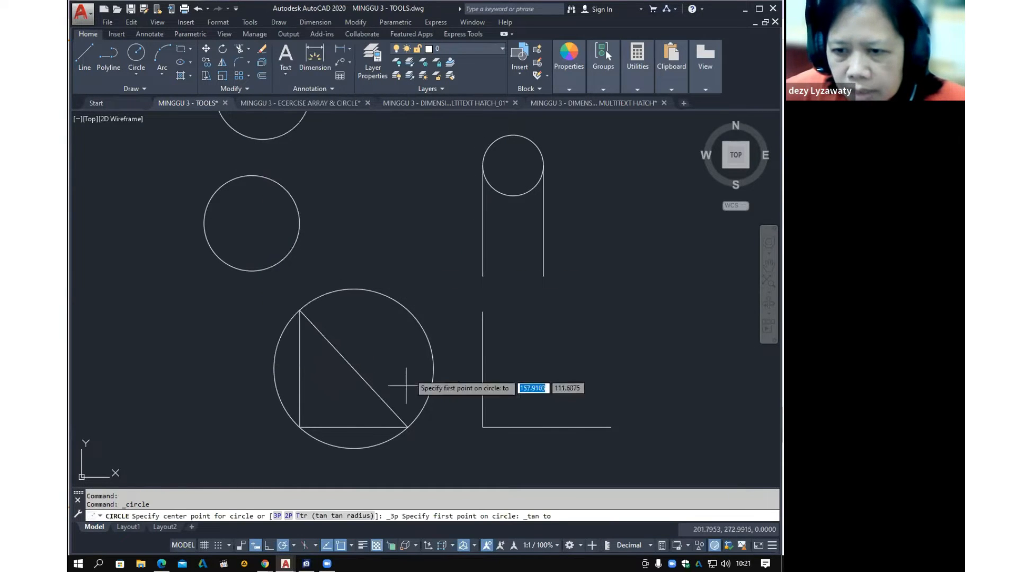
pyautogui.click(369, 382)
pyautogui.click(363, 426)
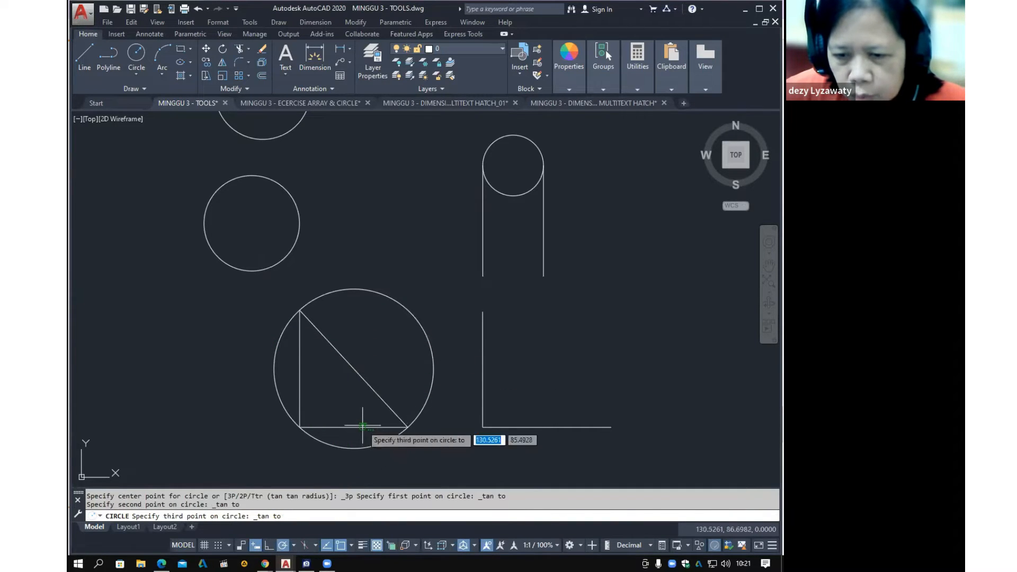
pyautogui.click(300, 386)
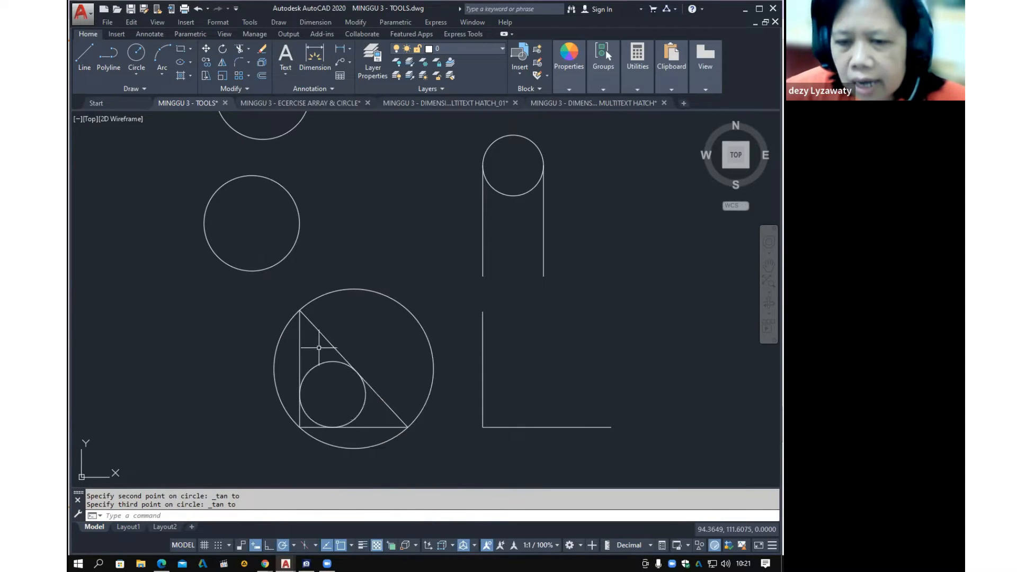
# Draw a circle by center and radius beside the two equal circles, with a radius of about 14
pyautogui.scroll(-2, 393, 424)
pyautogui.moveTo(356, 299); pyautogui.dragTo(357, 367, button='middle')
pyautogui.scroll(2, 357, 367)
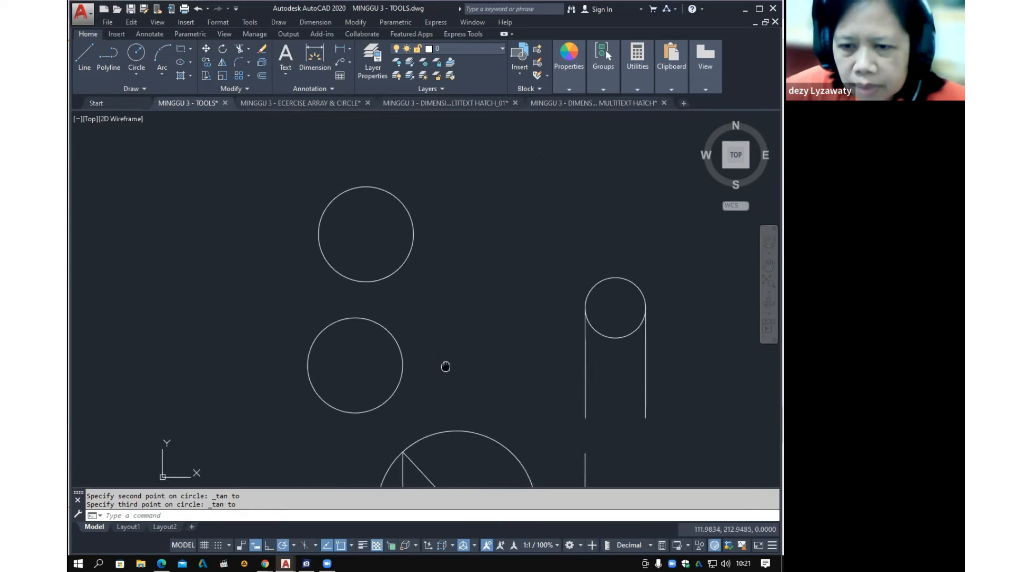
pyautogui.click(279, 25)
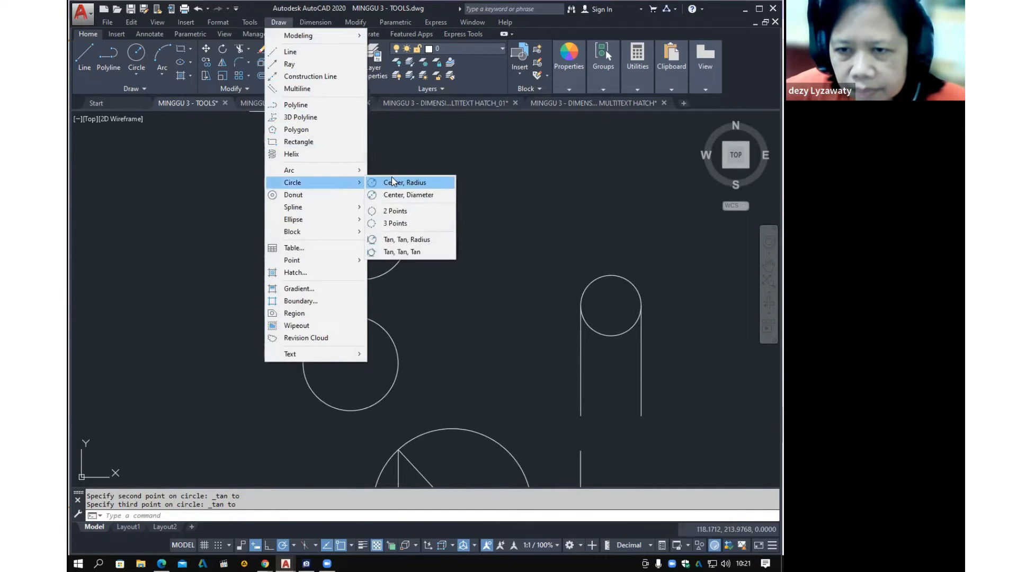
pyautogui.click(390, 183)
pyautogui.click(255, 294)
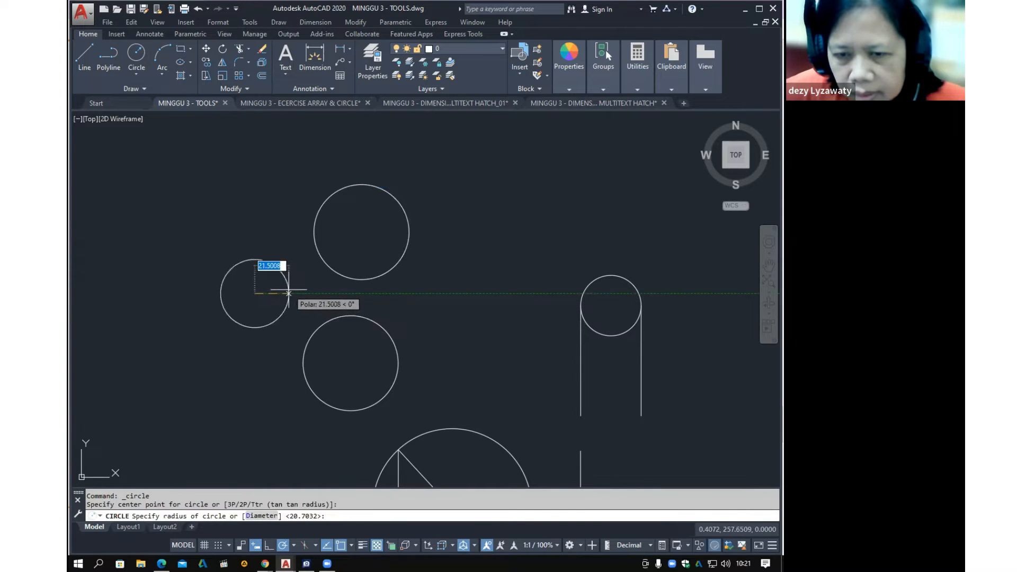
pyautogui.click(276, 293)
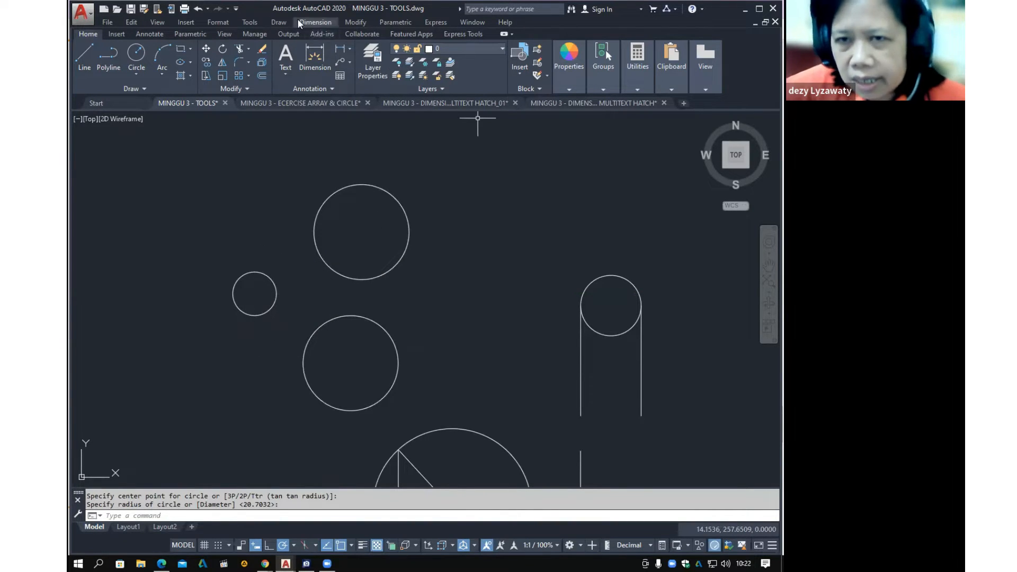
# Draw a Tan, Tan, Tan circle tangent to the upper, lower and small circles of the group
pyautogui.click(279, 23)
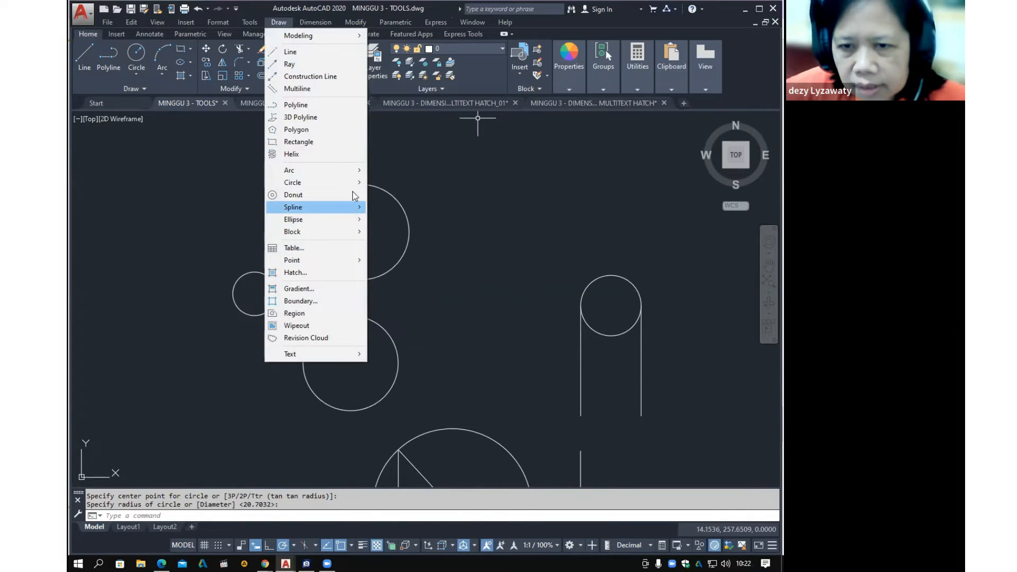
pyautogui.click(353, 184)
pyautogui.click(427, 253)
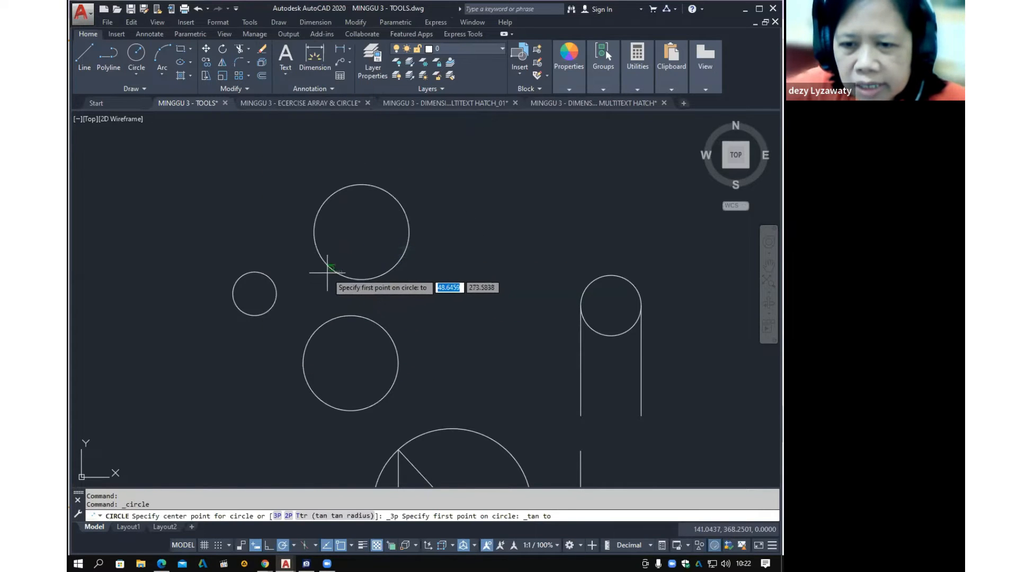
pyautogui.click(324, 274)
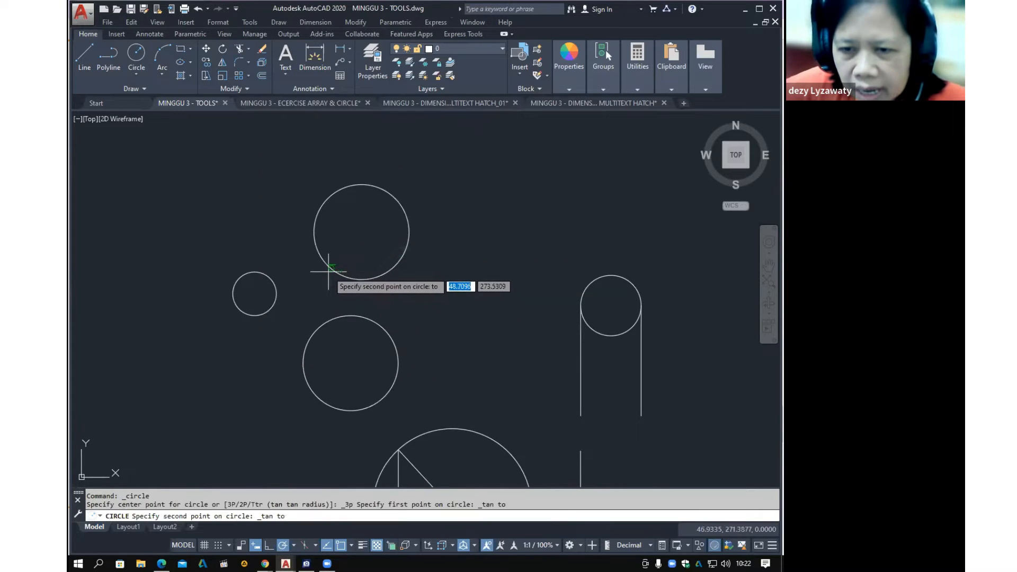
pyautogui.click(333, 319)
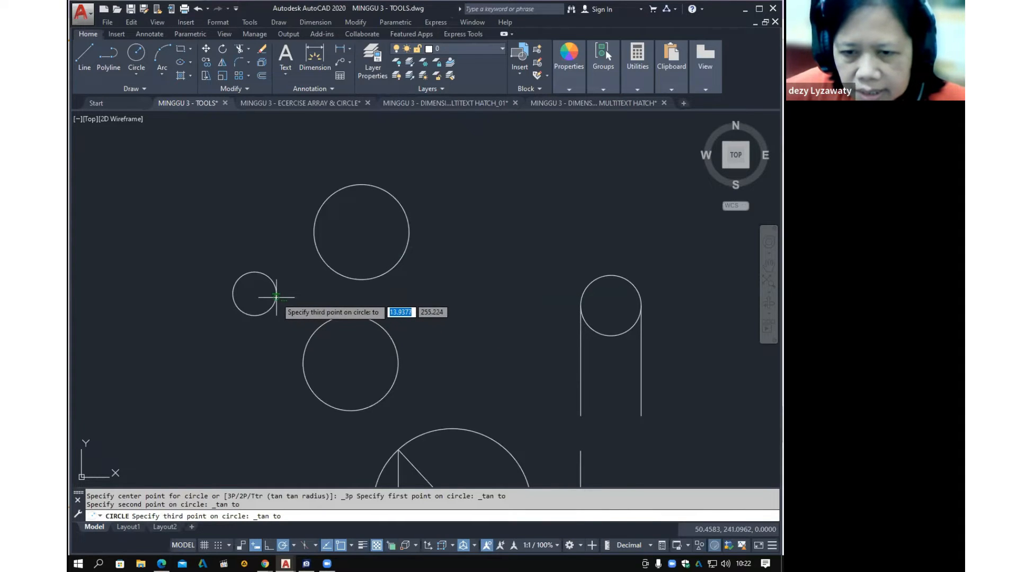
pyautogui.click(275, 292)
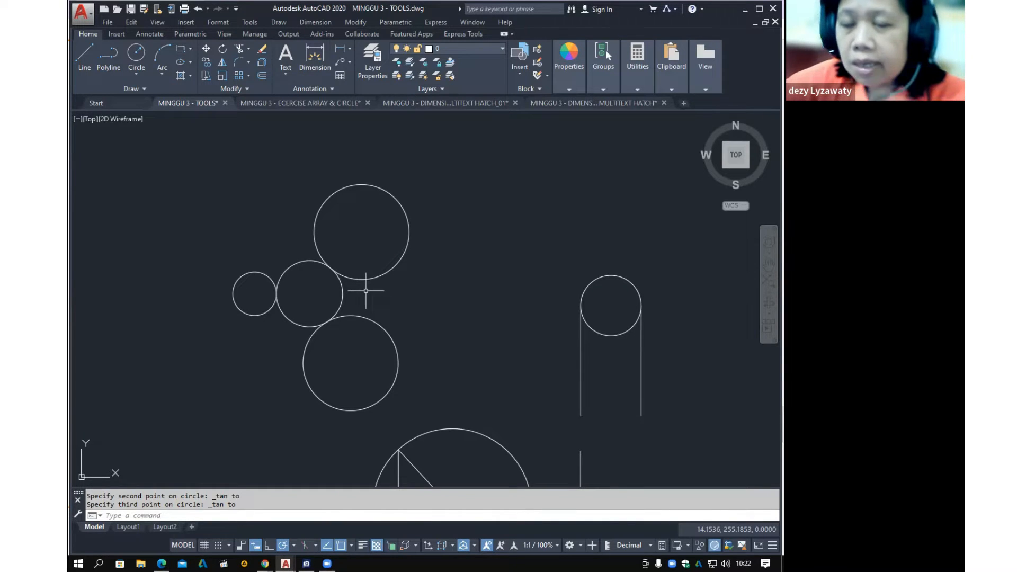
# Inspect the tangent point between the middle and upper circles up close, and regenerate the drawing with REGEN
pyautogui.moveTo(290, 296); pyautogui.dragTo(428, 283, button='middle')
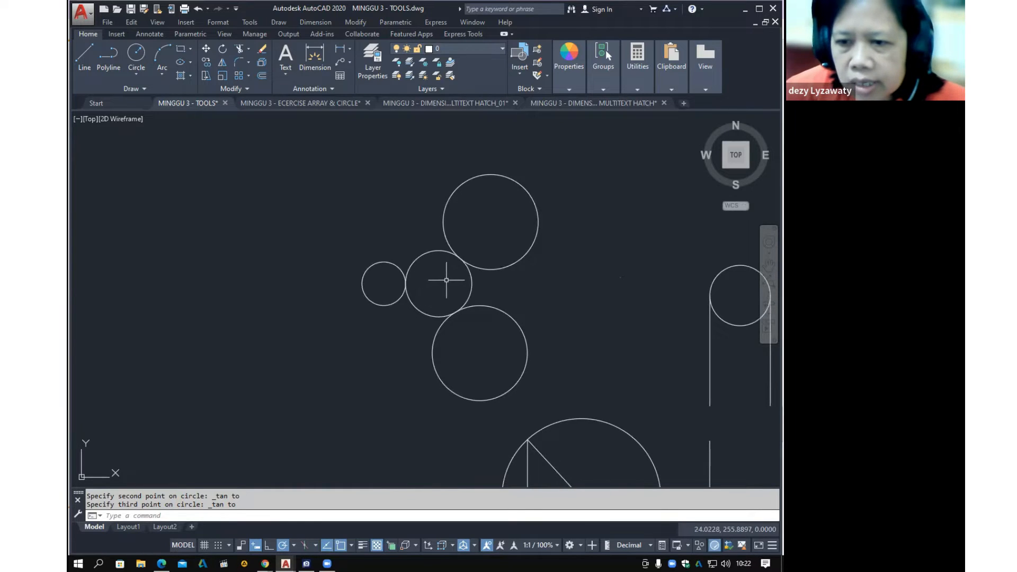
pyautogui.scroll(10, 463, 254)
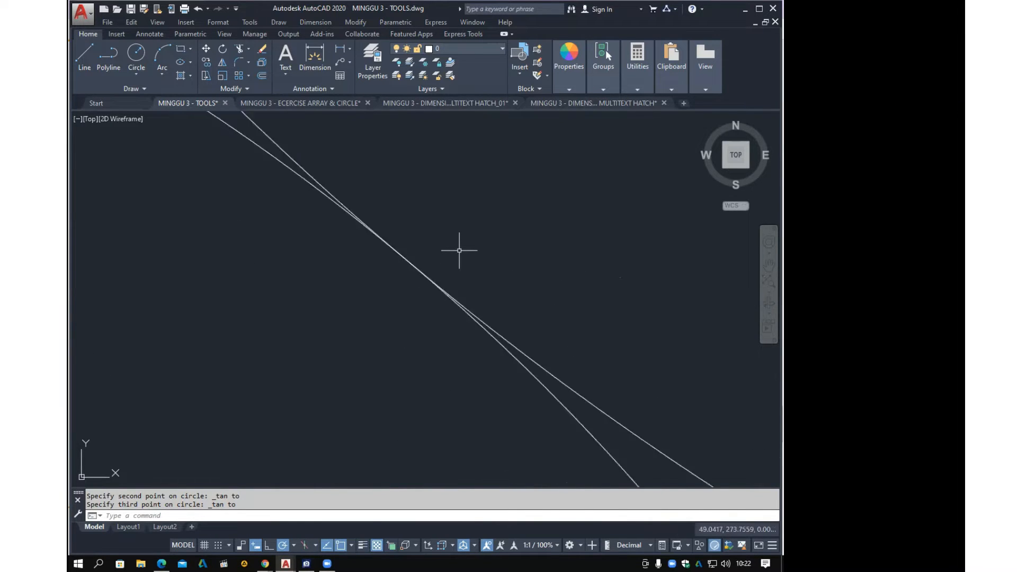
pyautogui.scroll(-8, 424, 250)
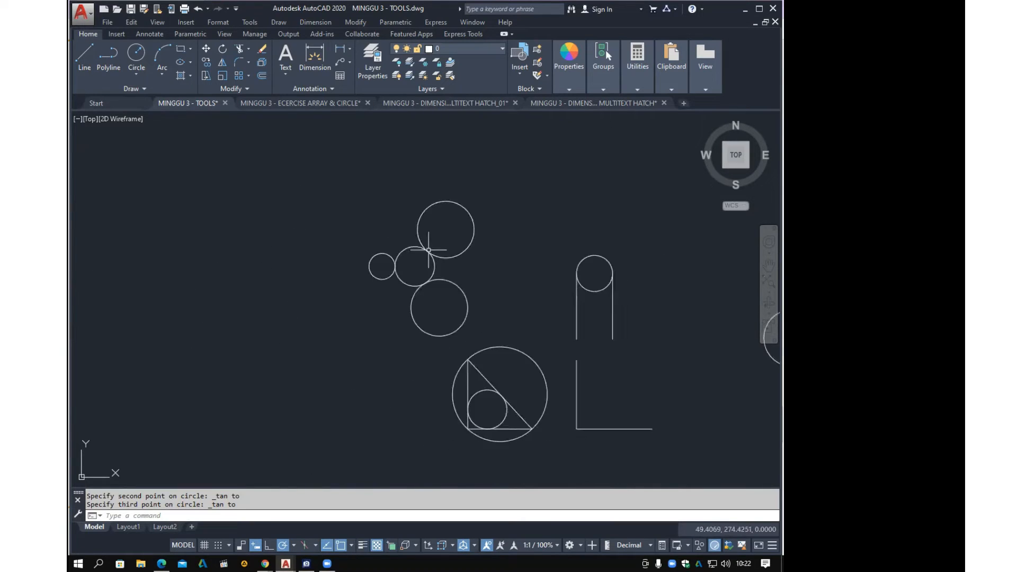
pyautogui.scroll(-10, 463, 280)
pyautogui.scroll(9, 476, 296)
pyautogui.moveTo(339, 376); pyautogui.dragTo(604, 208, button='middle')
pyautogui.scroll(6, 360, 224)
pyautogui.moveTo(289, 234)
pyautogui.mouseDown(button='middle')
pyautogui.moveTo(472, 222)
pyautogui.moveTo(357, 223)
pyautogui.moveTo(361, 261)
pyautogui.moveTo(370, 246)
pyautogui.mouseUp(button='middle')
pyautogui.scroll(-4, 454, 222)
pyautogui.scroll(2, 402, 233)
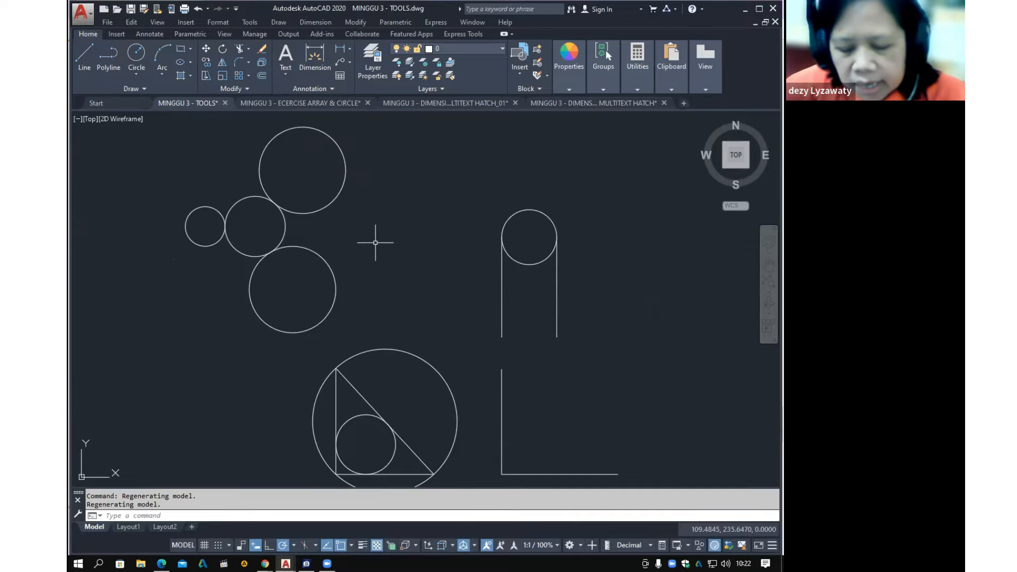
pyautogui.write('e')
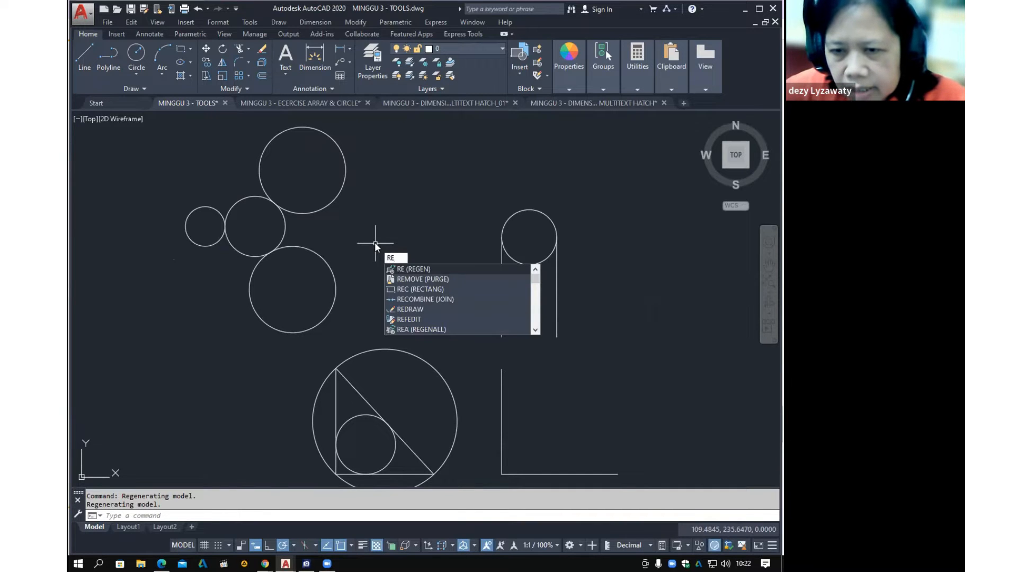
pyautogui.click(419, 270)
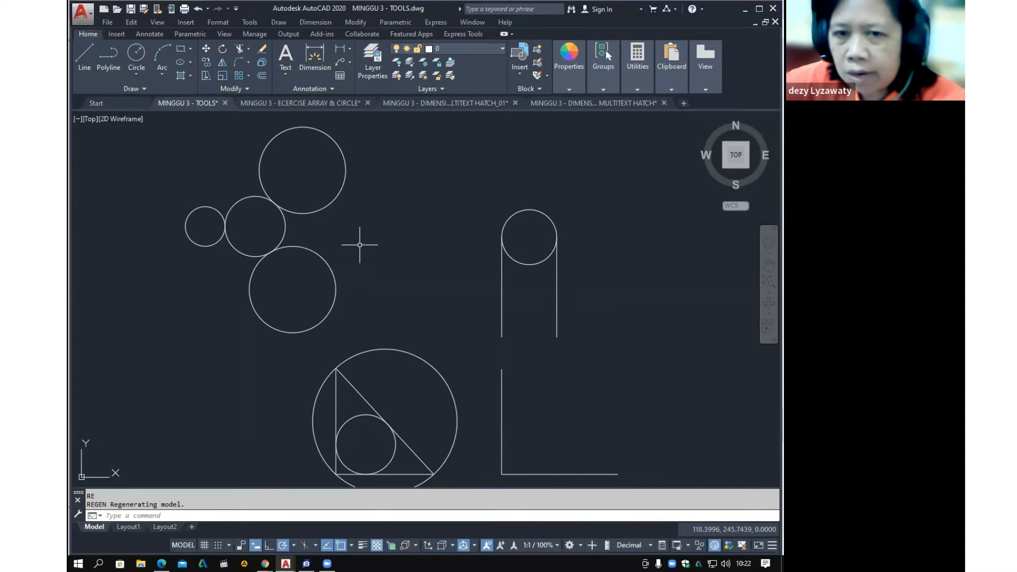
# Draw a Tan, Tan, Radius circle tangent to the vertical and horizontal lines of the L shape, with a radius of 30
pyautogui.moveTo(347, 305); pyautogui.dragTo(447, 291, button='middle')
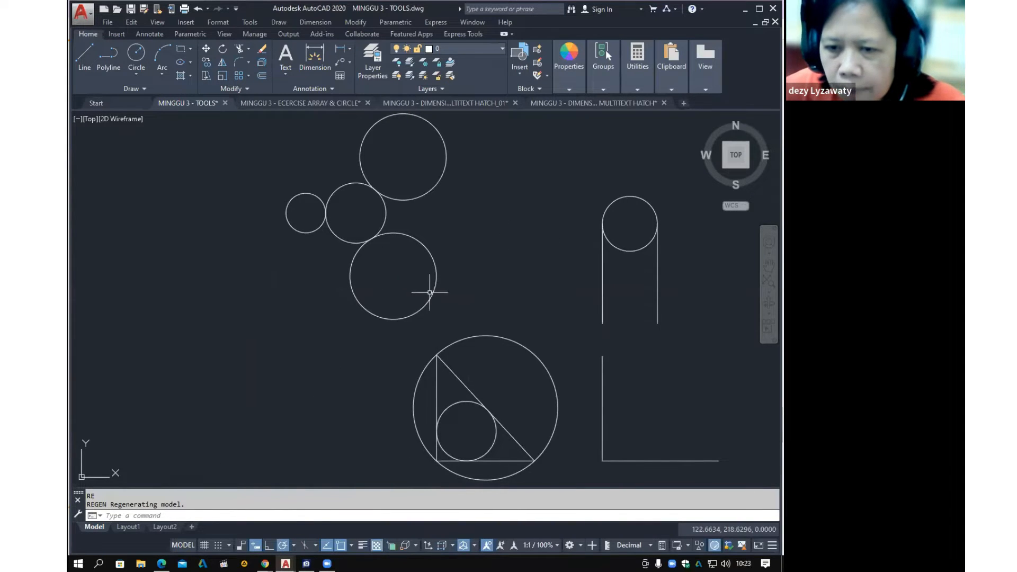
pyautogui.scroll(2, 388, 196)
pyautogui.scroll(-4, 395, 209)
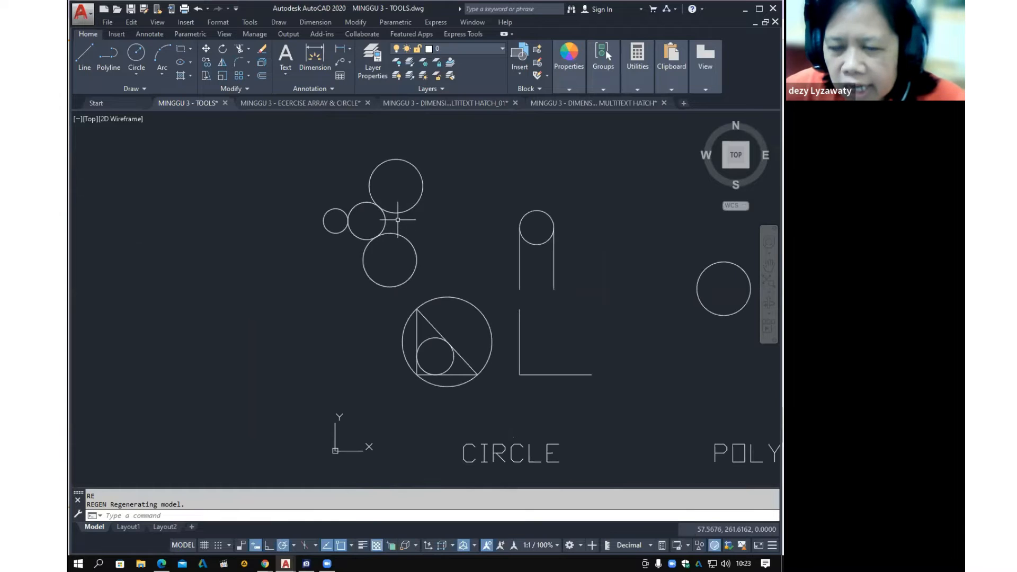
pyautogui.scroll(4, 398, 220)
pyautogui.scroll(-5, 402, 233)
pyautogui.scroll(3, 504, 268)
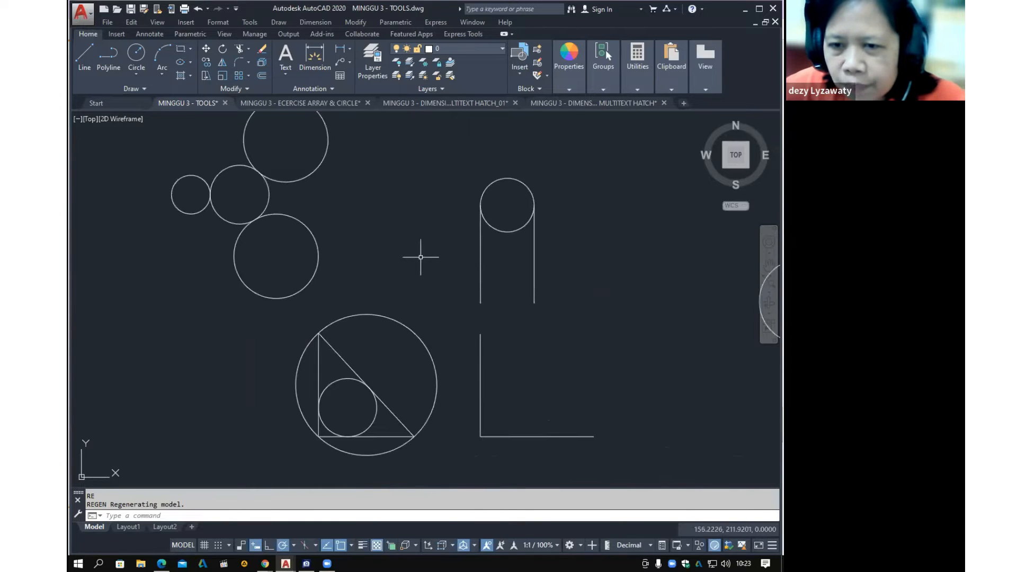
pyautogui.moveTo(418, 257); pyautogui.dragTo(403, 273, button='middle')
pyautogui.click(279, 23)
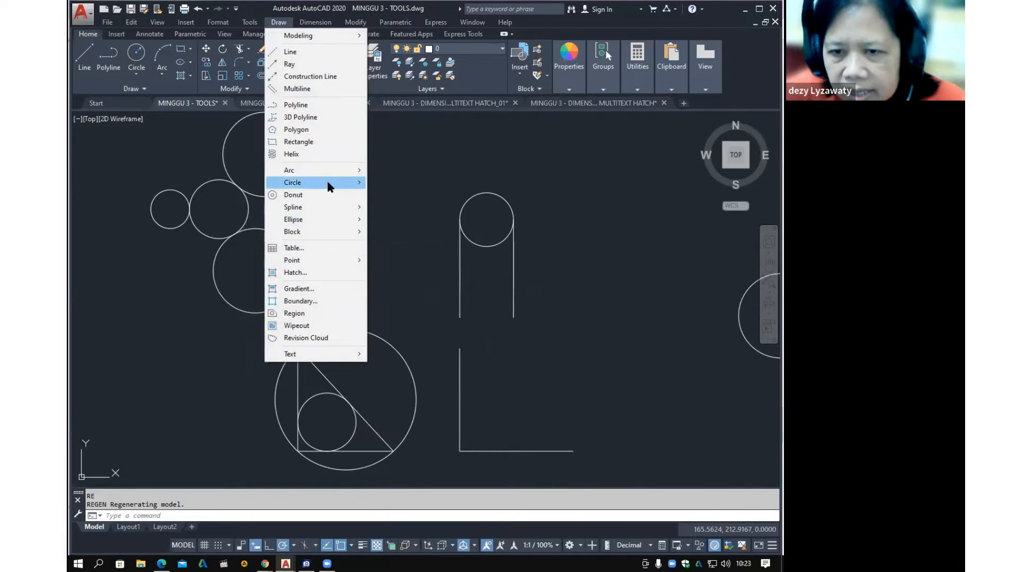
pyautogui.moveTo(326, 182)
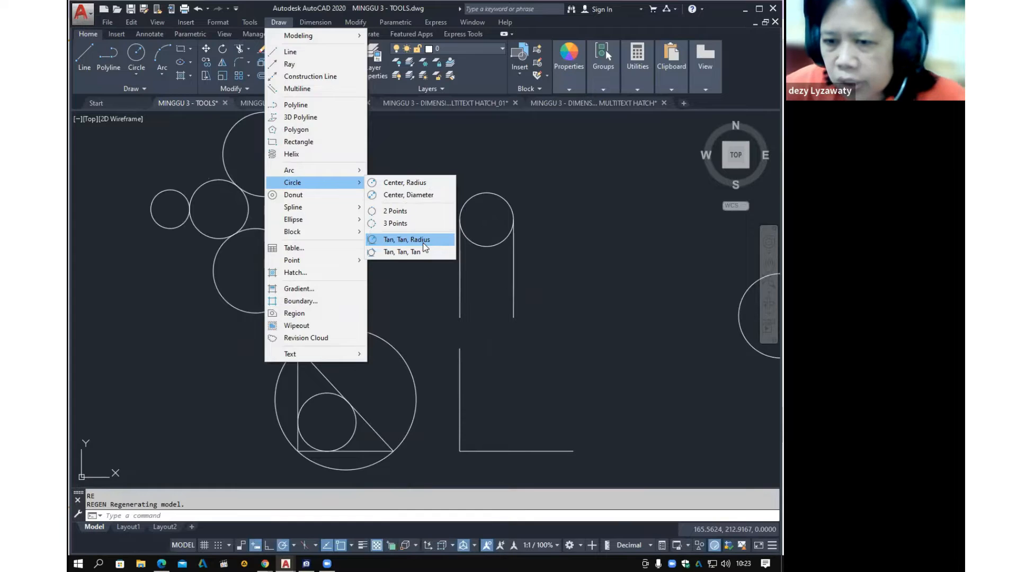
pyautogui.click(424, 241)
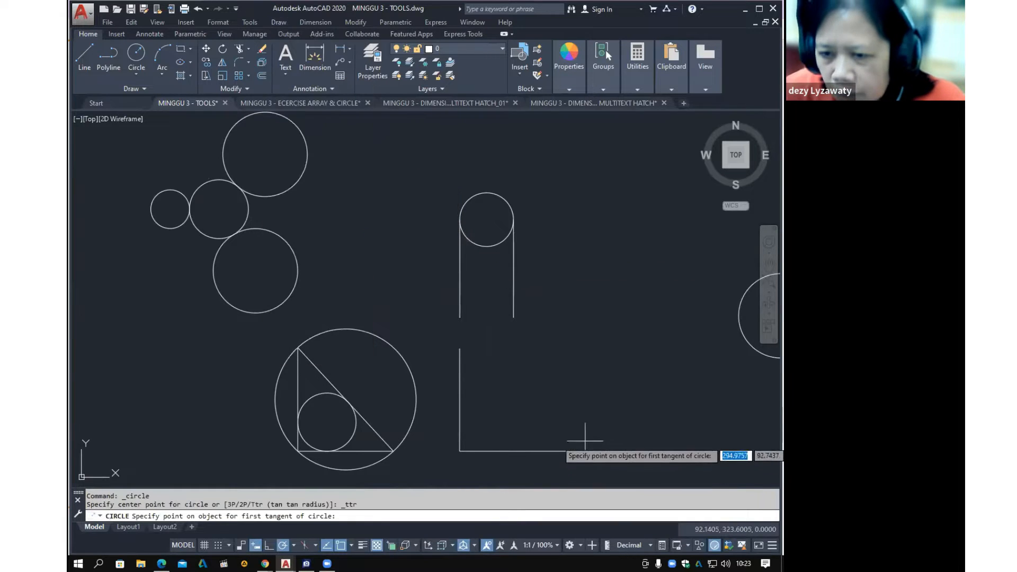
pyautogui.click(462, 417)
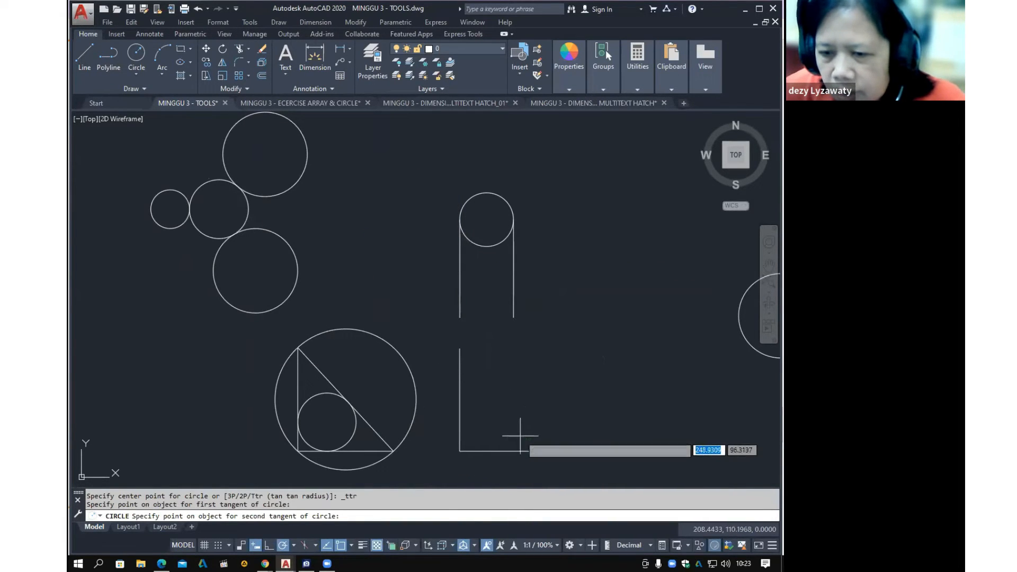
pyautogui.click(498, 449)
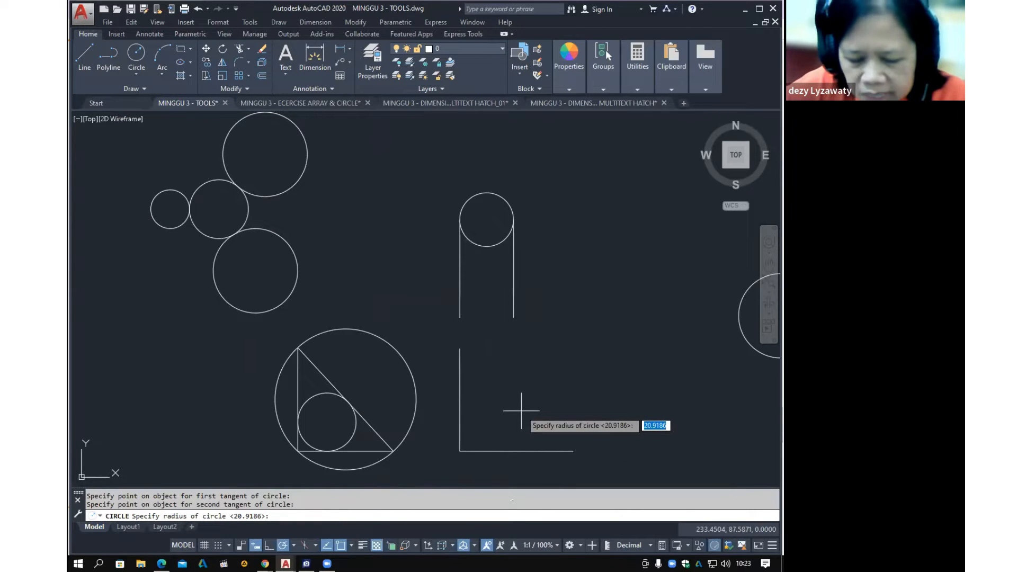
pyautogui.press('Return')
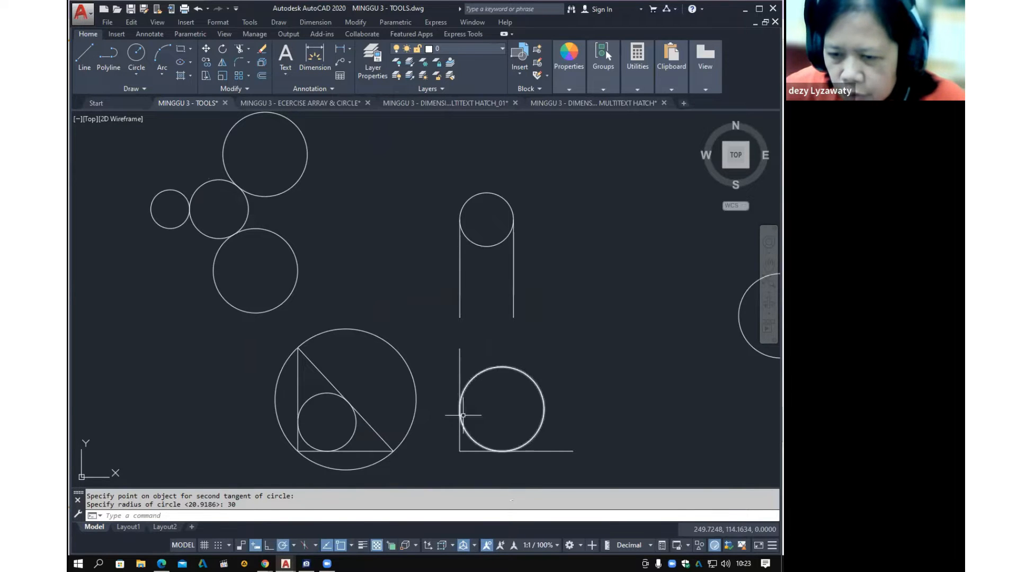
# Draw a second Tan, Tan, Radius circle tangent to the same two L-shape lines, with a radius of 50
pyautogui.click(277, 19)
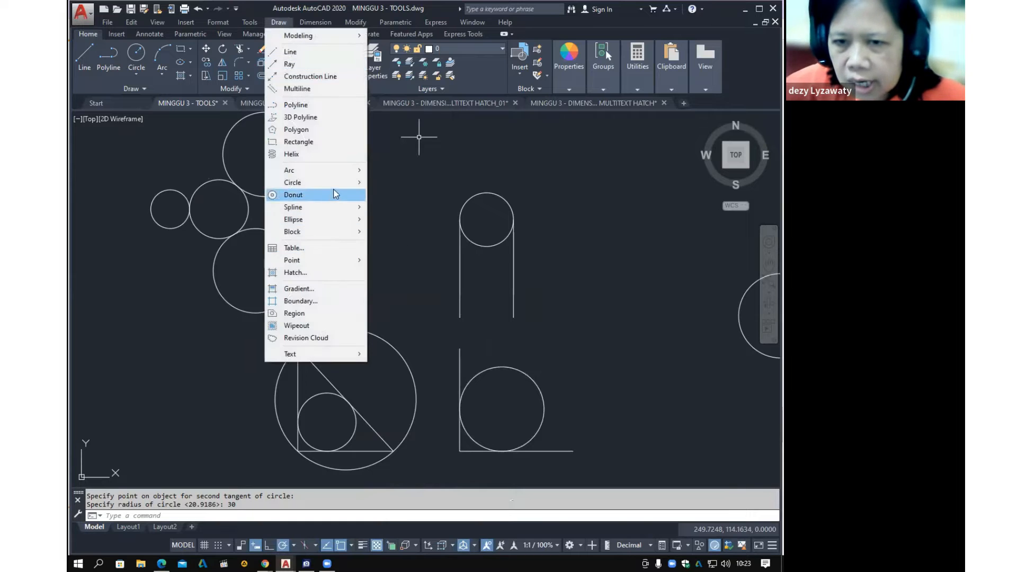
pyautogui.moveTo(338, 181)
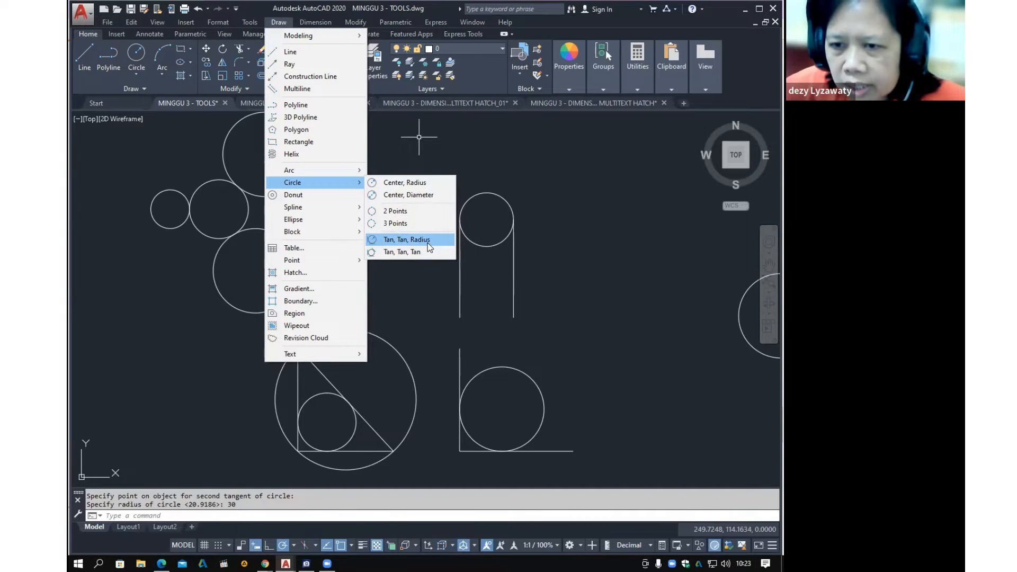
pyautogui.click(428, 242)
pyautogui.click(460, 365)
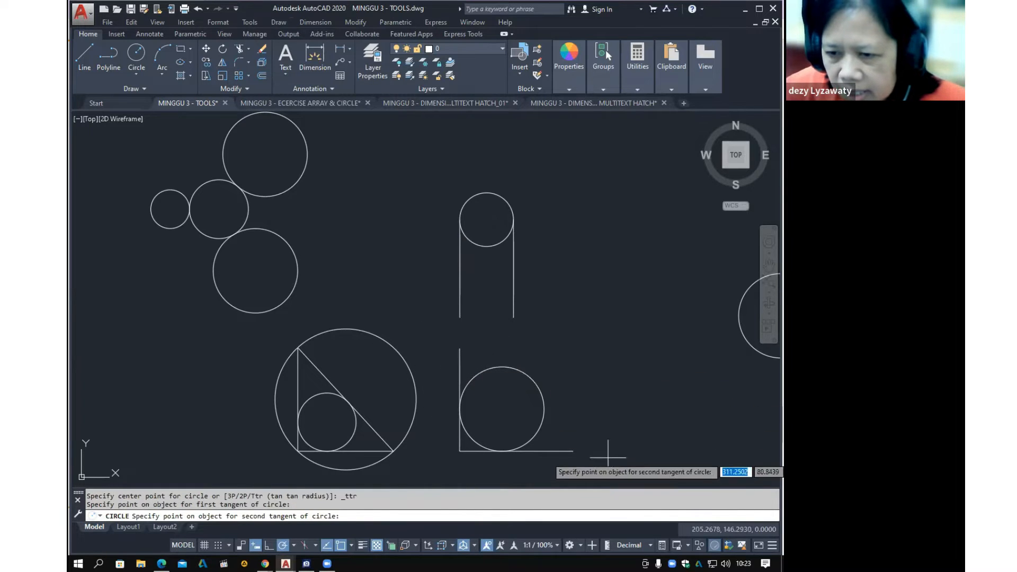
pyautogui.click(552, 451)
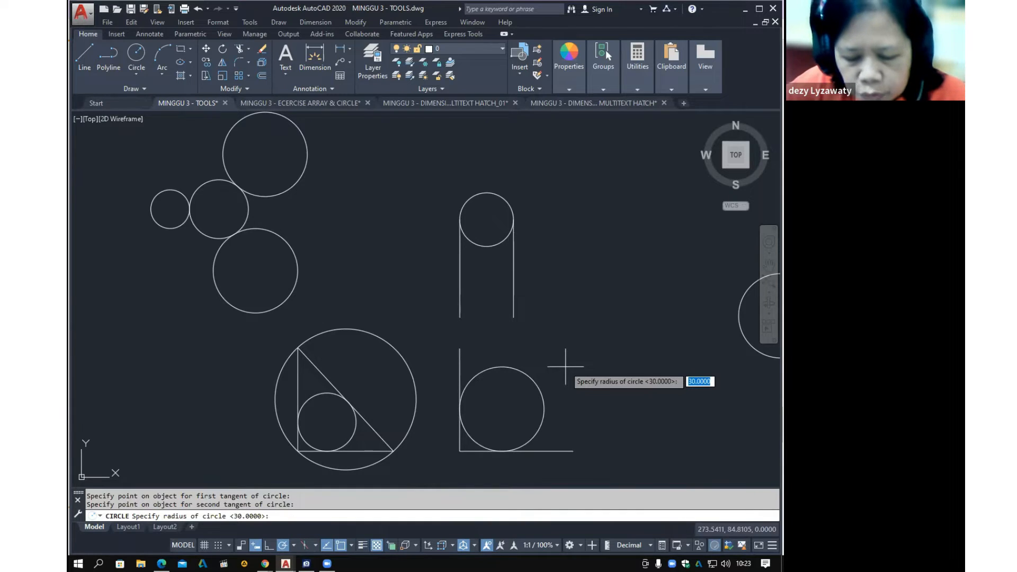
pyautogui.write('50')
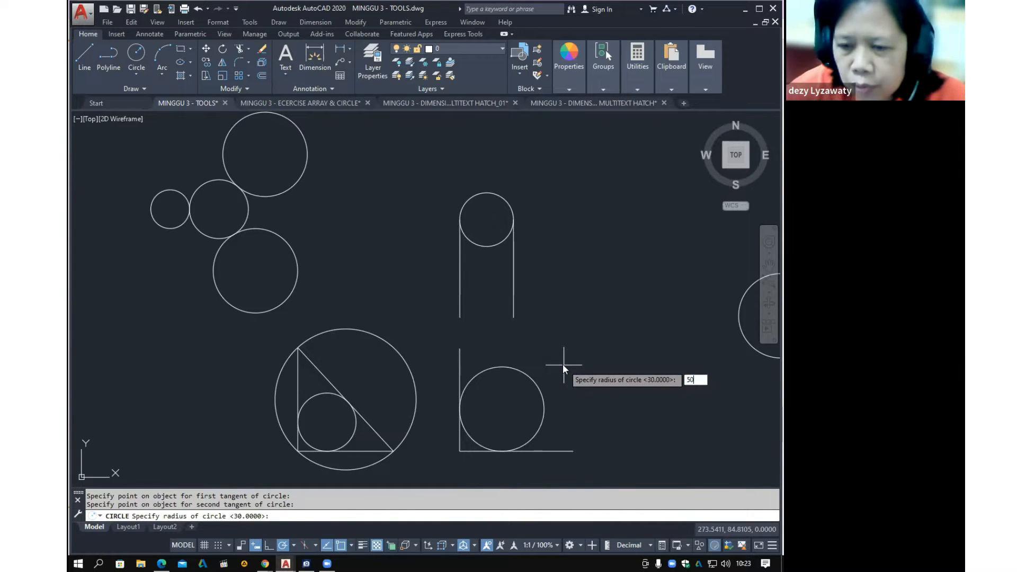
pyautogui.press('Return')
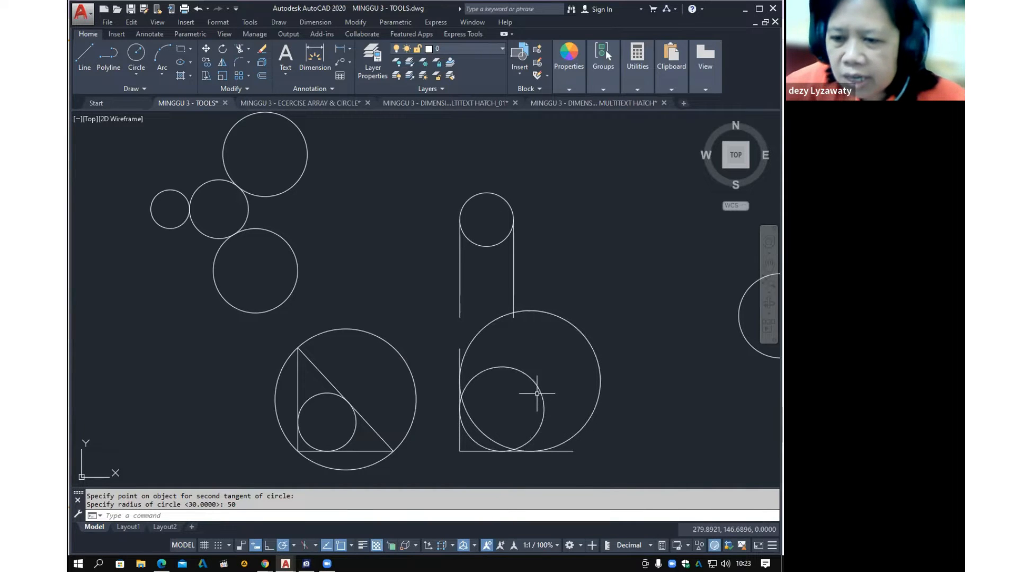
# Examine the completed CIRCLE exercises and the two plain circles above the POLYGON label
pyautogui.scroll(-2, 450, 373)
pyautogui.moveTo(489, 363)
pyautogui.mouseDown(button='middle')
pyautogui.moveTo(552, 363)
pyautogui.moveTo(523, 330)
pyautogui.moveTo(495, 263)
pyautogui.moveTo(513, 287)
pyautogui.moveTo(448, 311)
pyautogui.mouseUp(button='middle')
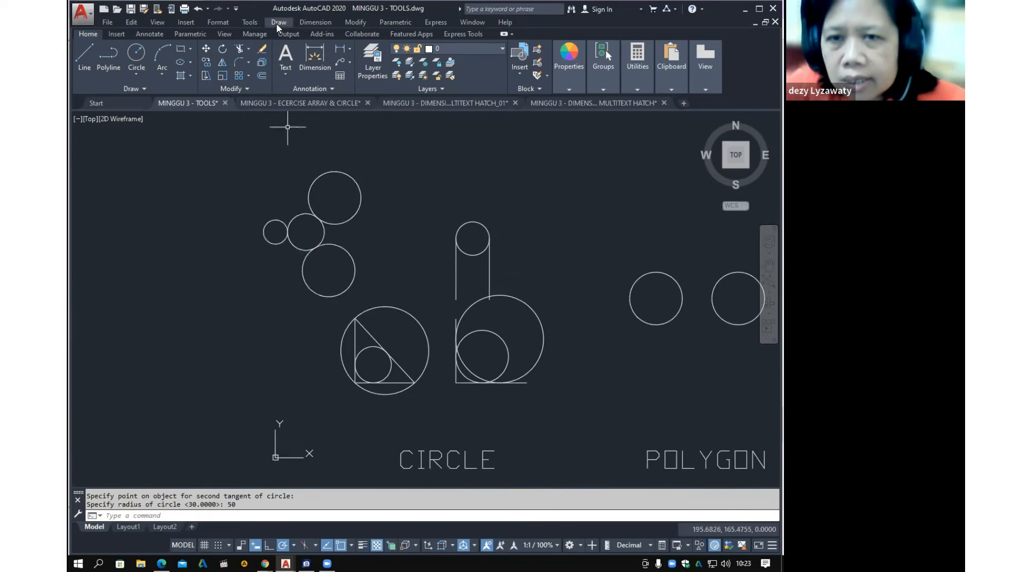
pyautogui.click(278, 22)
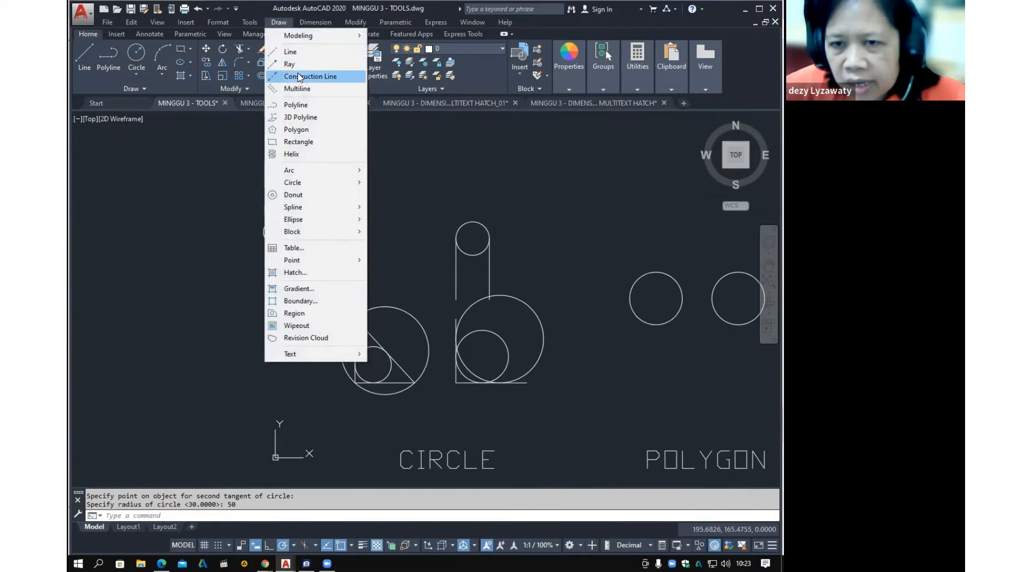
pyautogui.press('Escape')
pyautogui.scroll(-2, 505, 318)
pyautogui.scroll(4, 389, 276)
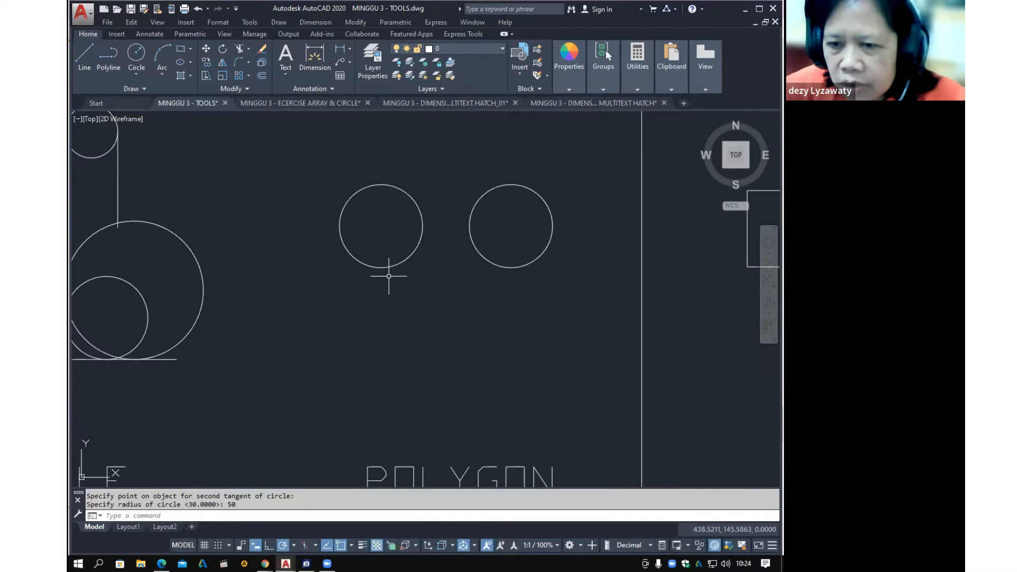
pyautogui.scroll(-3, 396, 272)
pyautogui.scroll(3, 400, 269)
pyautogui.scroll(-1, 387, 269)
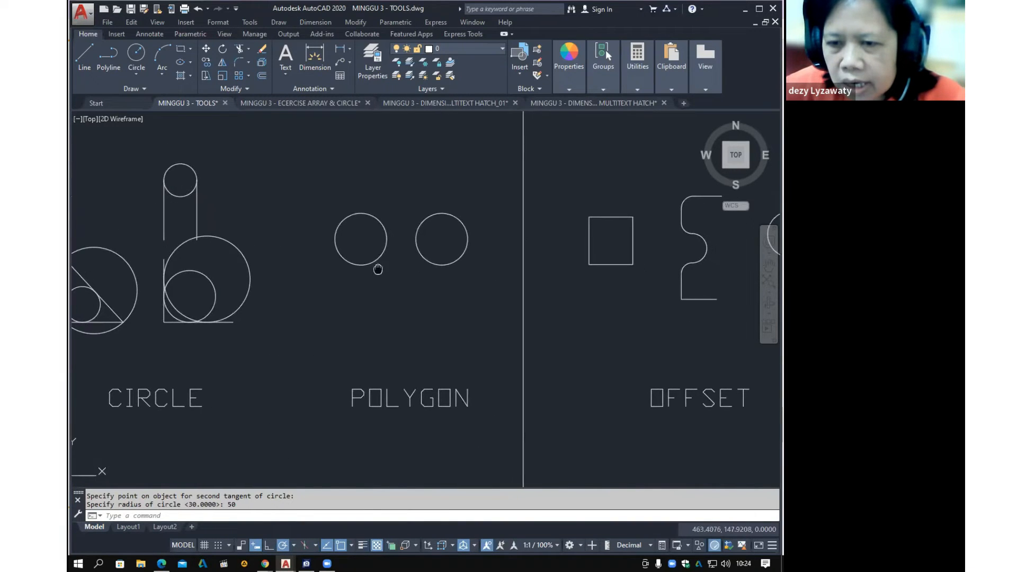
# Draw a 5-sided polygon inscribed in the left circle of the POLYGON exercise, centred on it with a vertex at its top quadrant
pyautogui.click(279, 22)
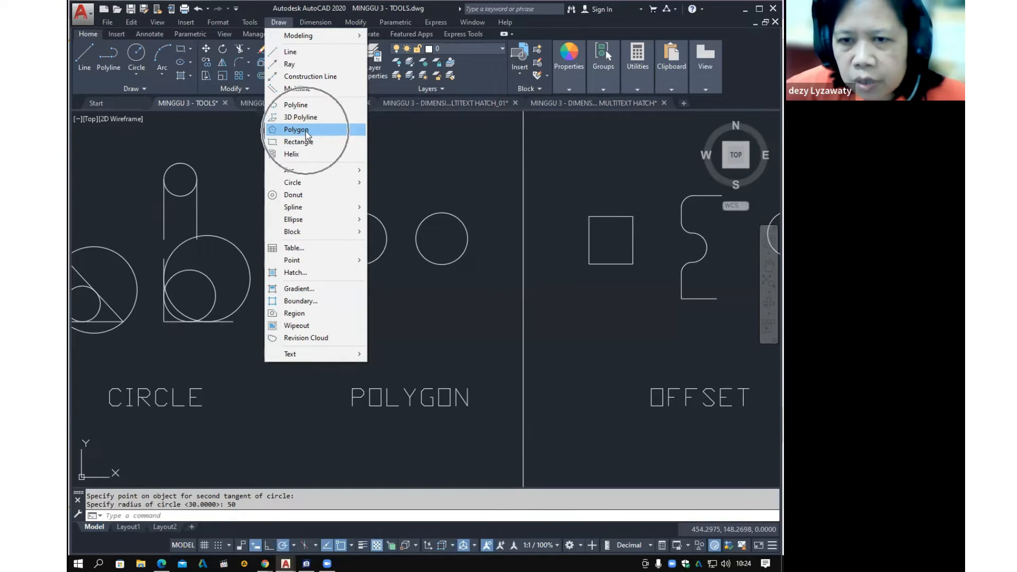
pyautogui.click(306, 132)
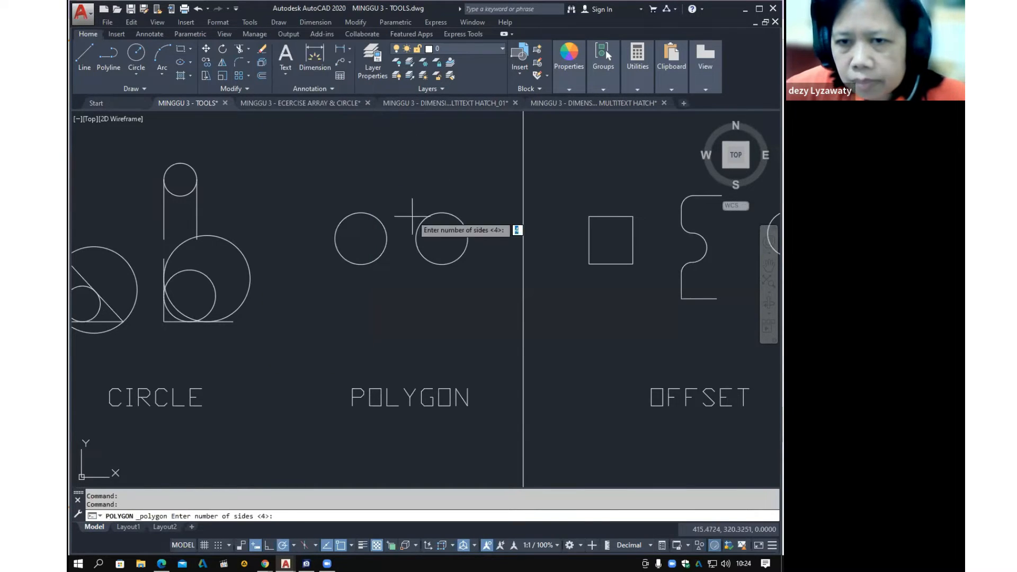
pyautogui.scroll(3, 338, 244)
pyautogui.scroll(2, 338, 243)
pyautogui.moveTo(384, 225); pyautogui.dragTo(361, 226, button='middle')
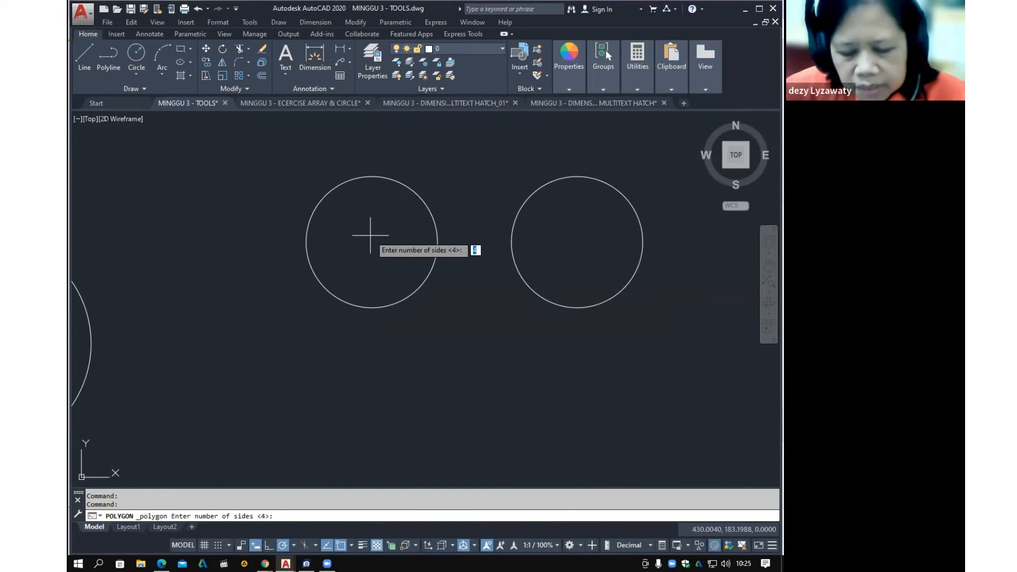
pyautogui.write('5')
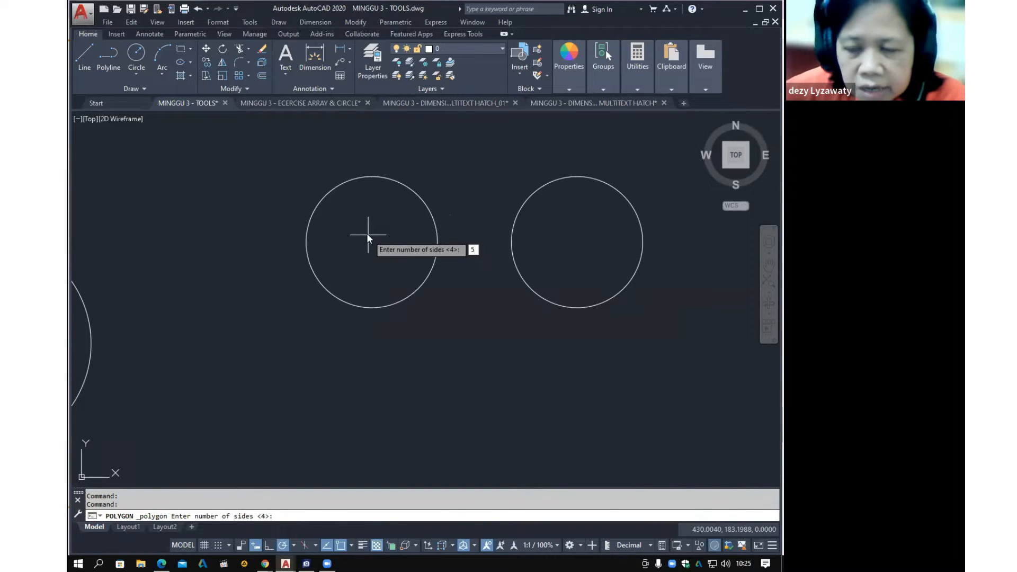
pyautogui.press('Return')
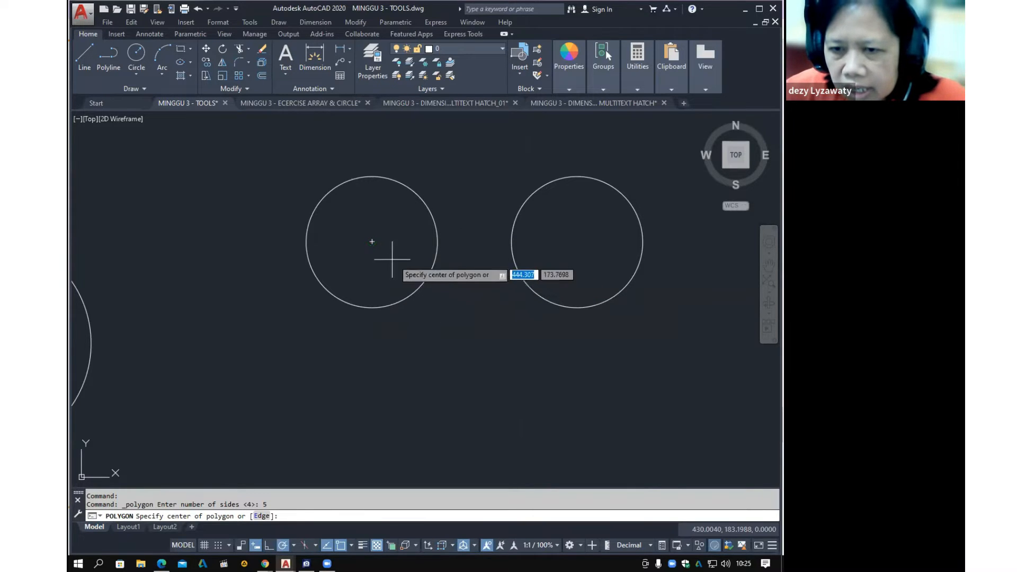
pyautogui.click(372, 242)
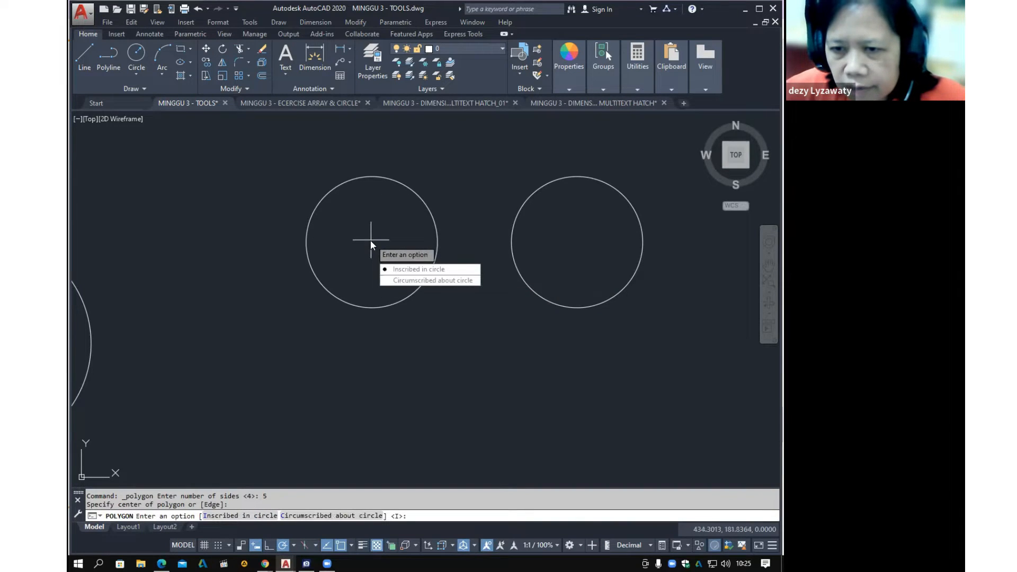
pyautogui.click(453, 272)
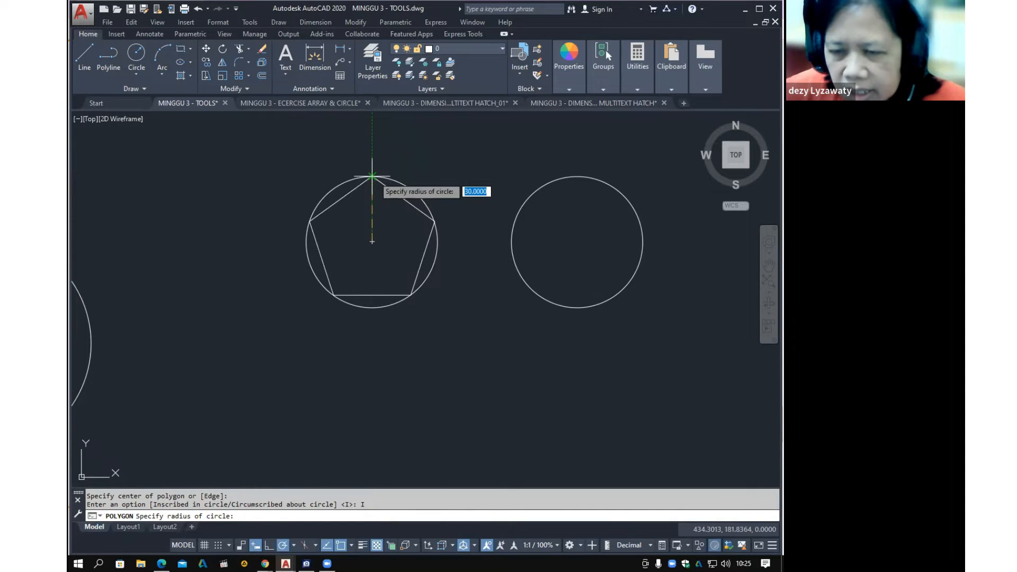
pyautogui.click(372, 176)
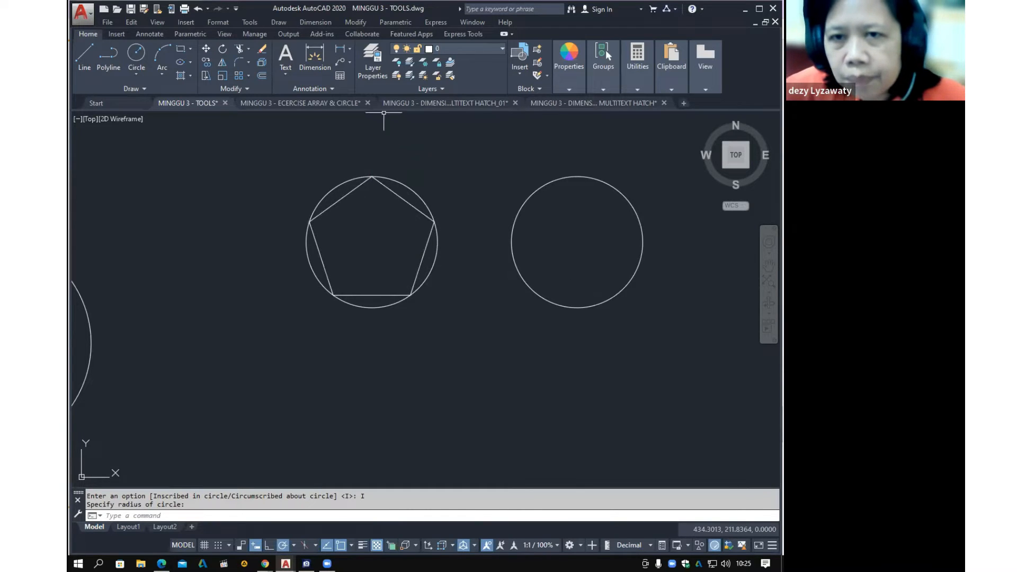
# Draw a 5-sided polygon circumscribed about the right circle, centred on it with the radius reaching its bottom quadrant
pyautogui.click(280, 23)
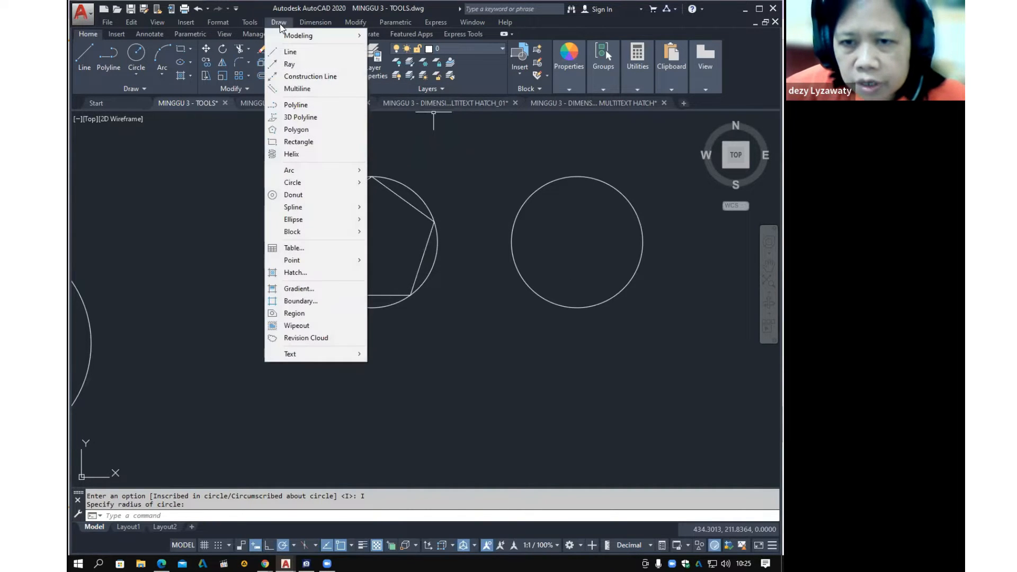
pyautogui.click(337, 132)
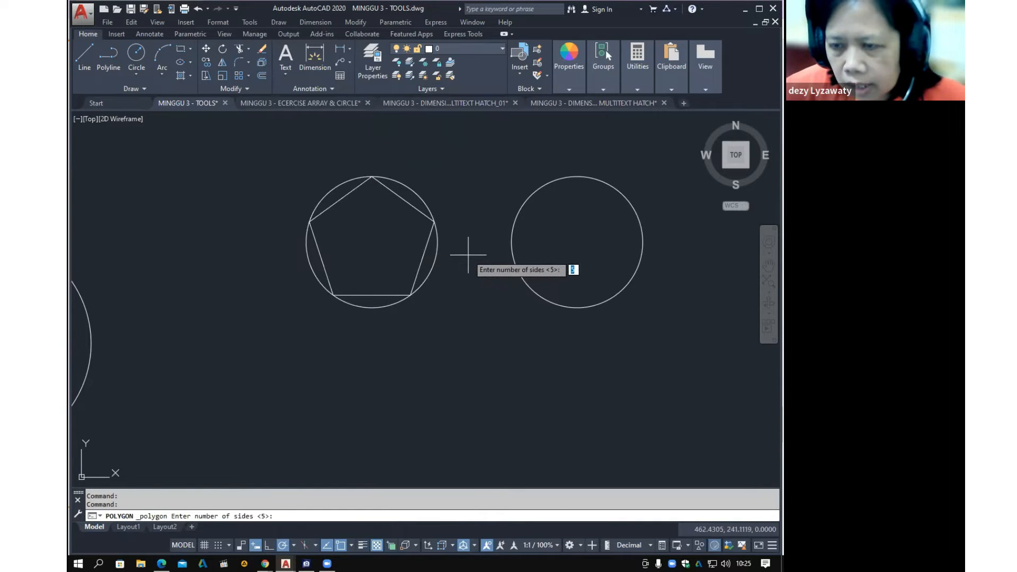
pyautogui.press('Return')
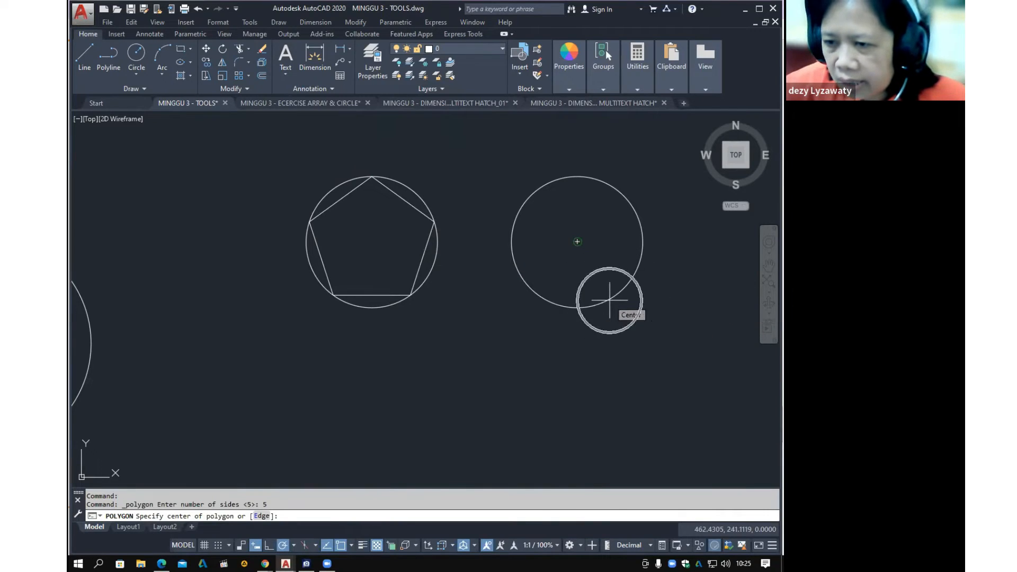
pyautogui.click(577, 241)
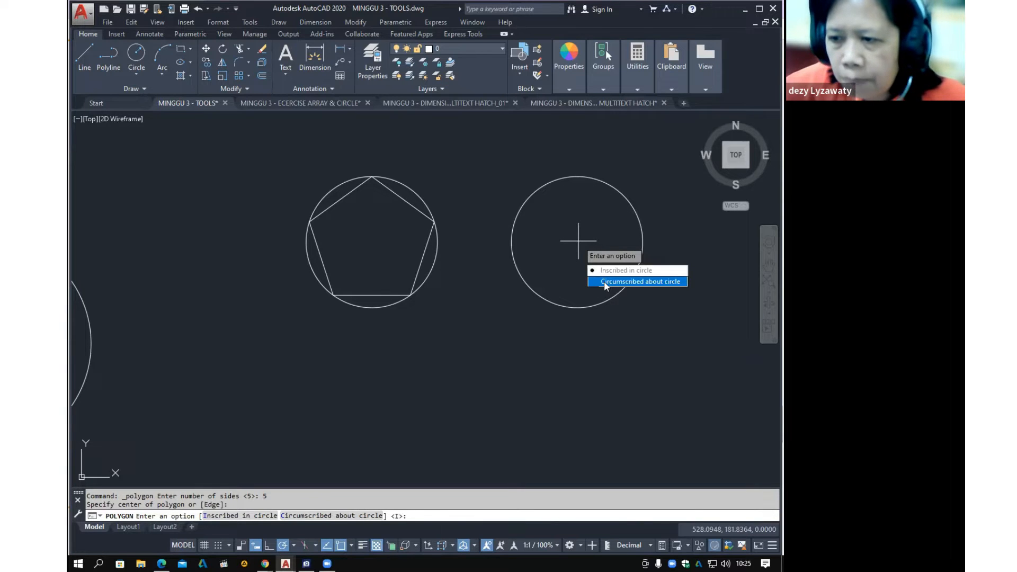
pyautogui.click(604, 282)
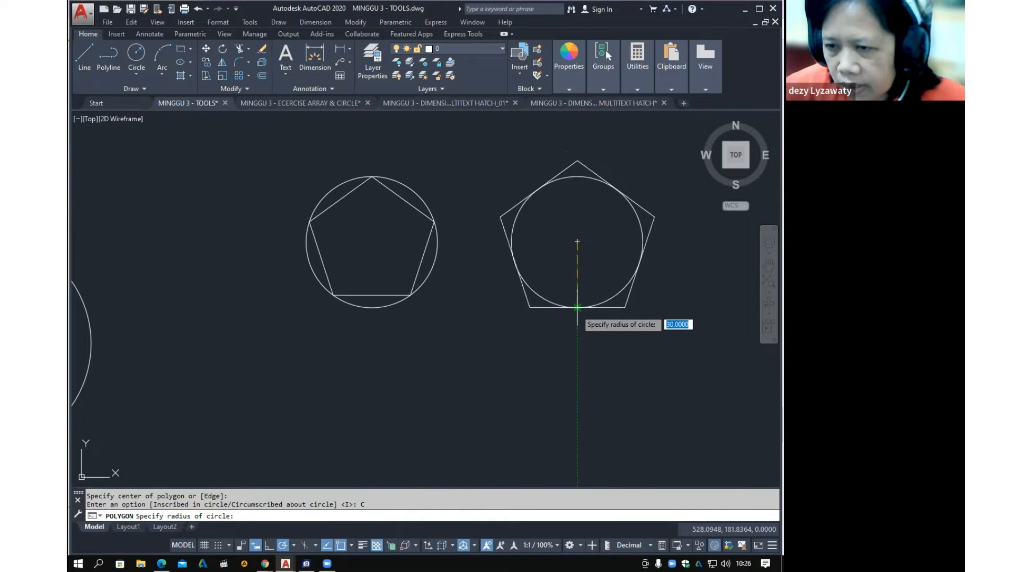
pyautogui.click(577, 307)
# Compare the inscribed and circumscribed pentagons against their circles, highlighting each in turn
pyautogui.scroll(-3, 408, 345)
pyautogui.moveTo(408, 345); pyautogui.dragTo(413, 326, button='middle')
pyautogui.scroll(2, 438, 325)
pyautogui.scroll(1, 468, 325)
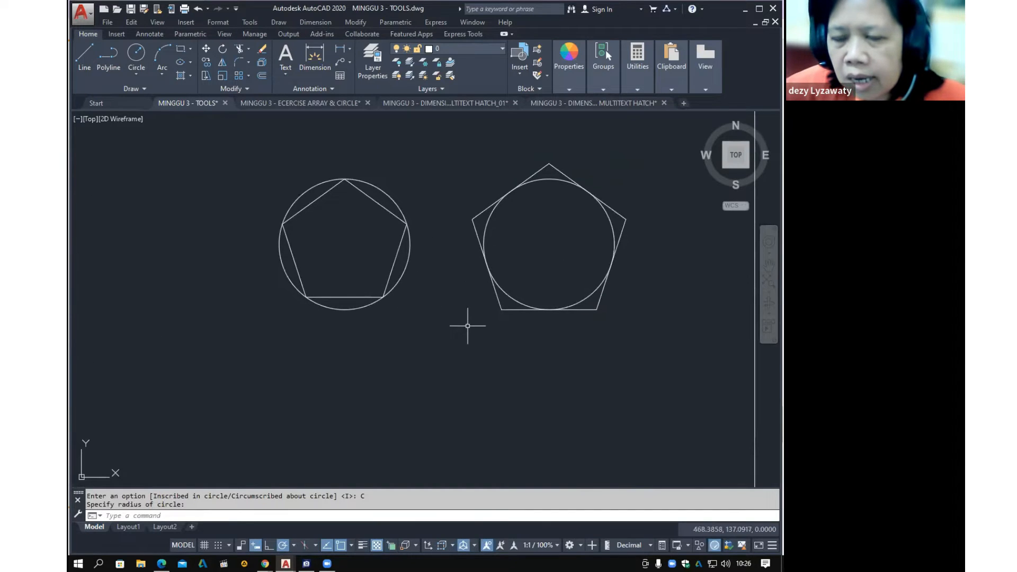
pyautogui.click(369, 198)
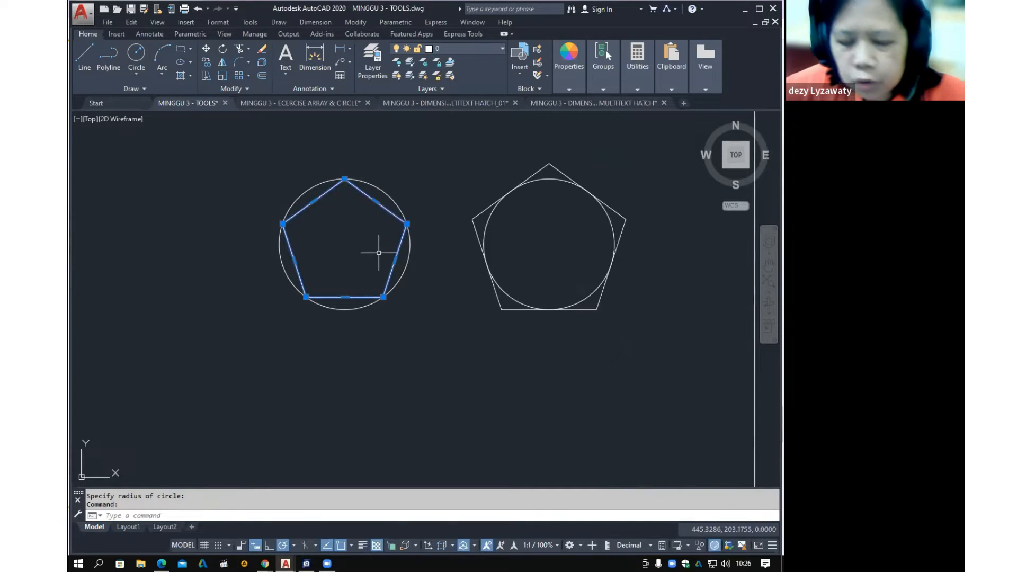
pyautogui.press('Escape')
pyautogui.click(612, 207)
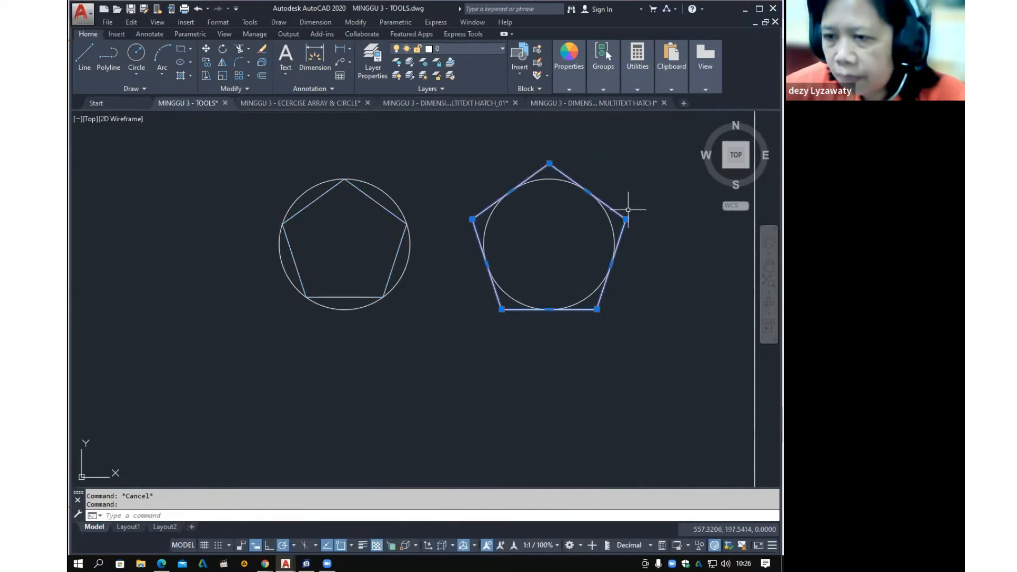
pyautogui.press('Escape')
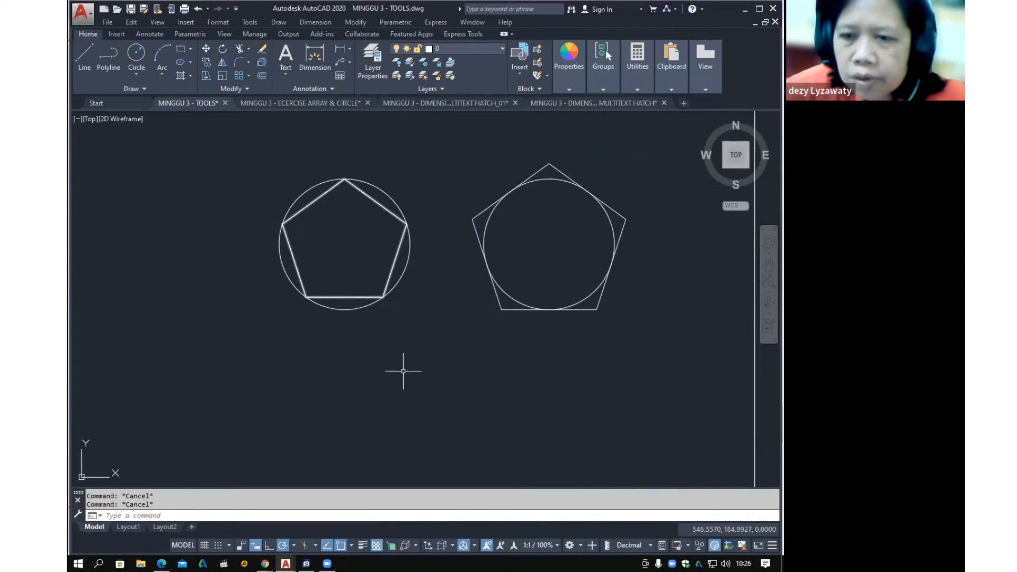
# Draw a 5-sided polygon below the left circle with the Edge option, using a horizontal edge 30 long
pyautogui.moveTo(409, 363); pyautogui.dragTo(417, 336, button='middle')
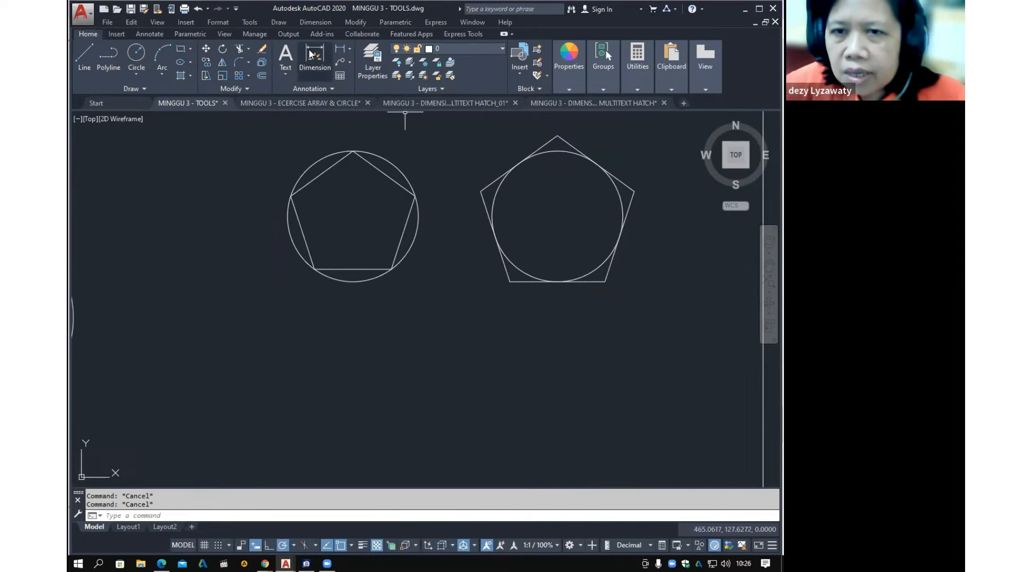
pyautogui.click(283, 23)
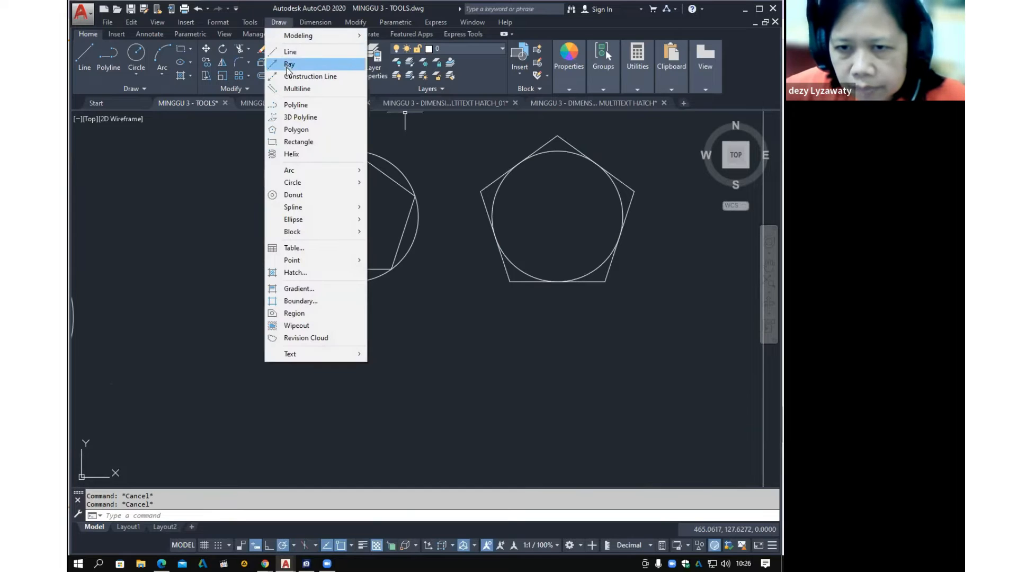
pyautogui.click(325, 129)
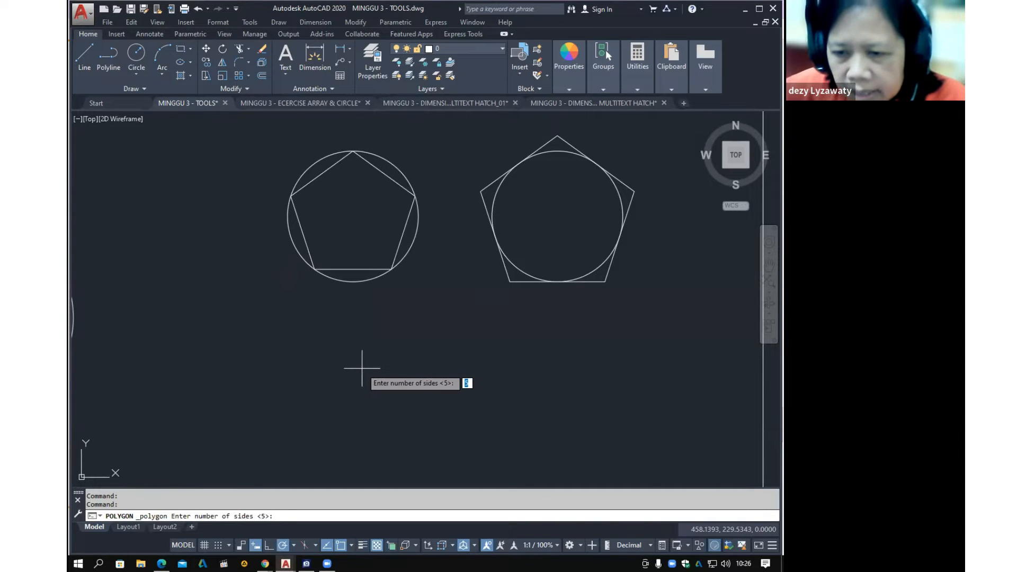
pyautogui.press('Return')
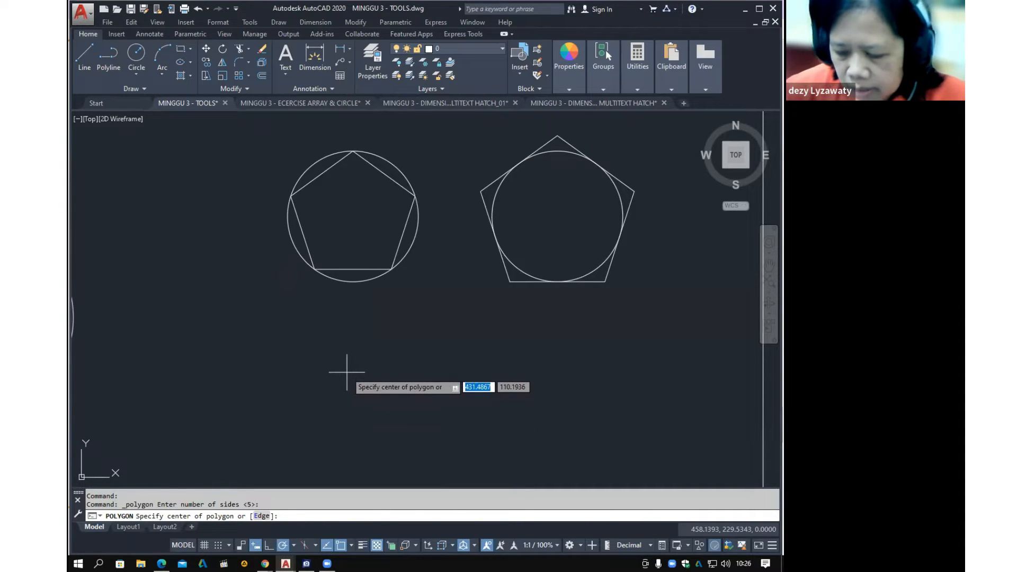
pyautogui.press('Down')
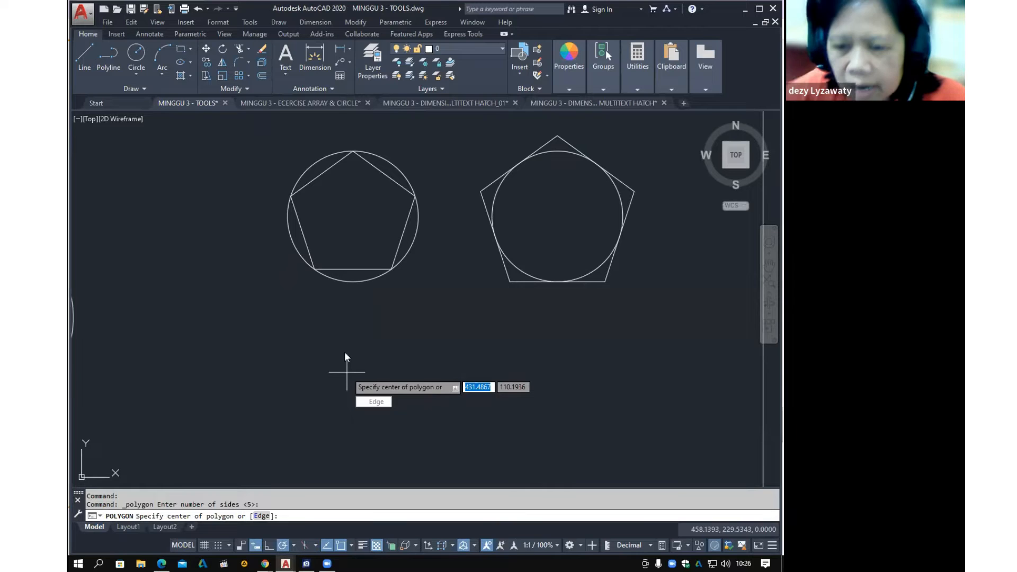
pyautogui.click(375, 403)
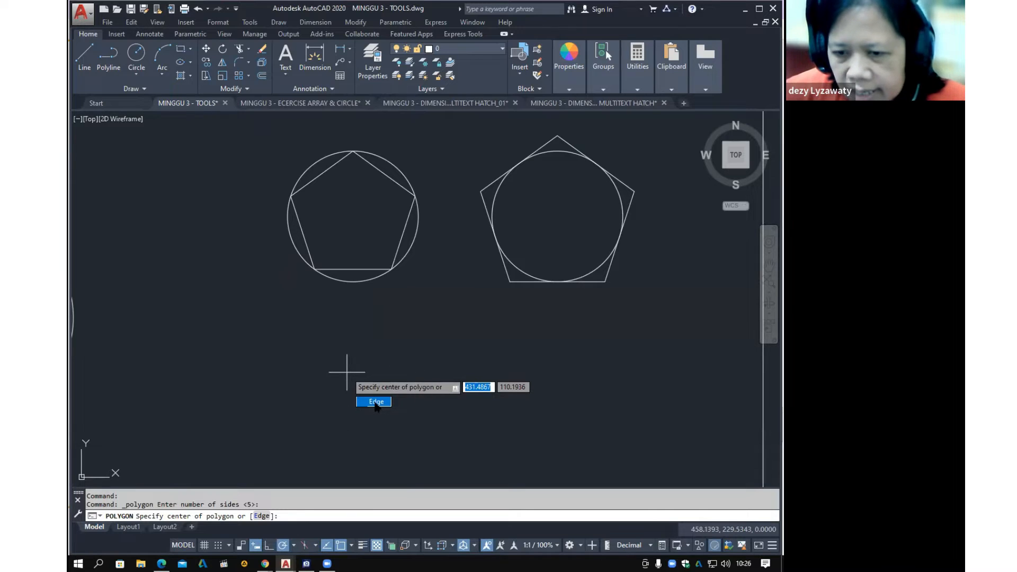
pyautogui.click(375, 402)
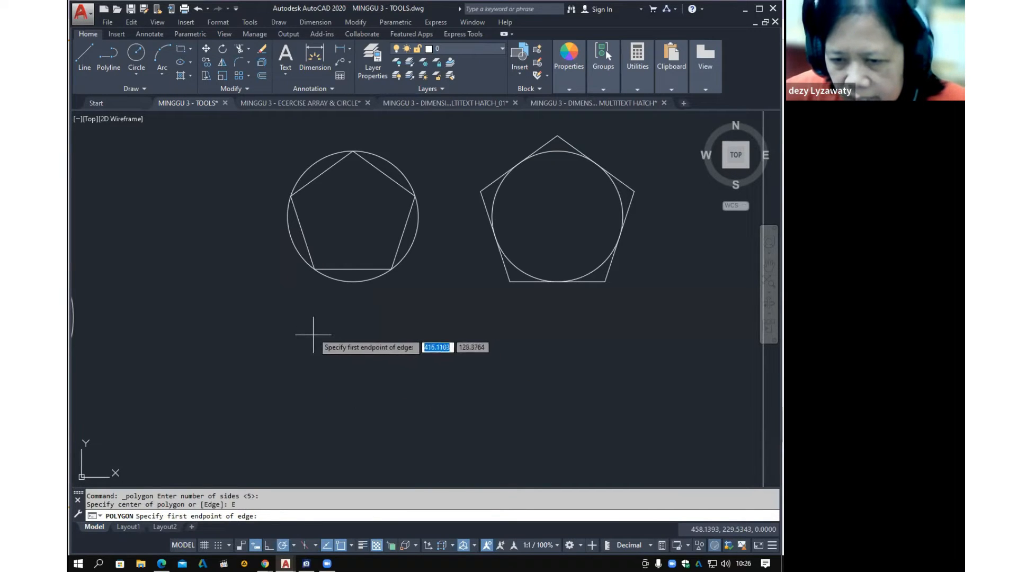
pyautogui.click(339, 402)
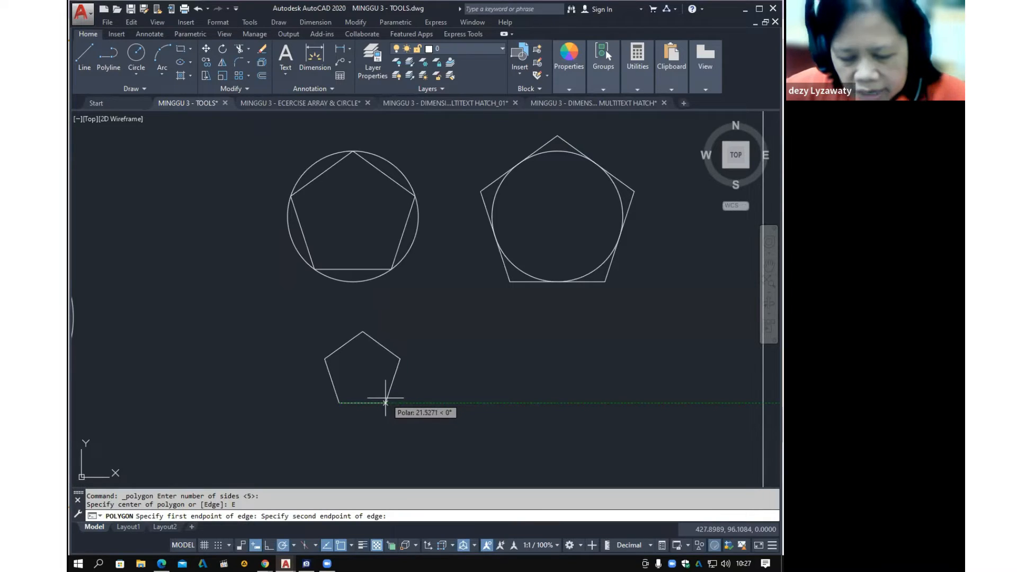
pyautogui.write('30')
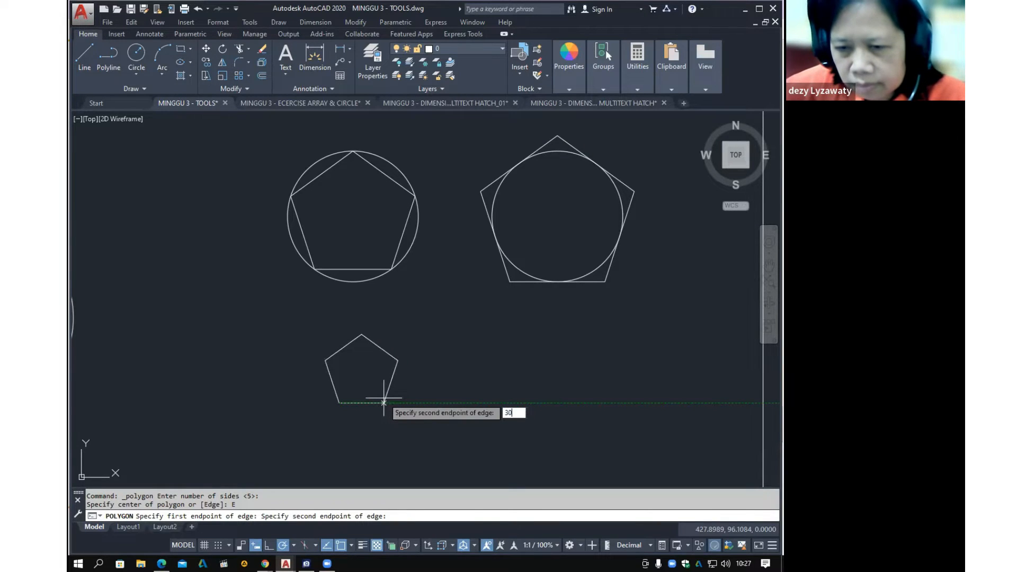
pyautogui.press('Return')
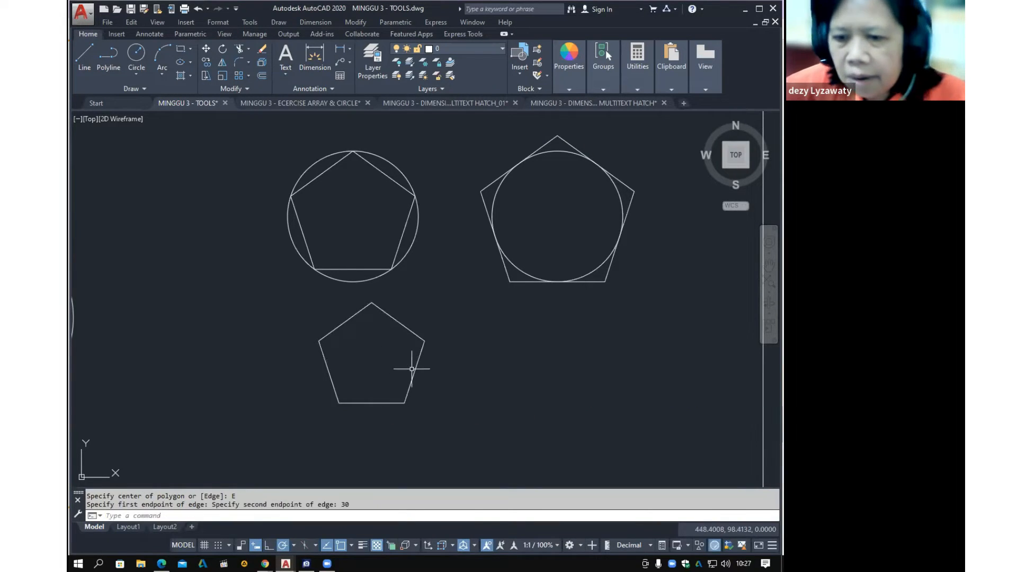
# Check the corner points of the pentagon below the left circle and erase it
pyautogui.click(414, 371)
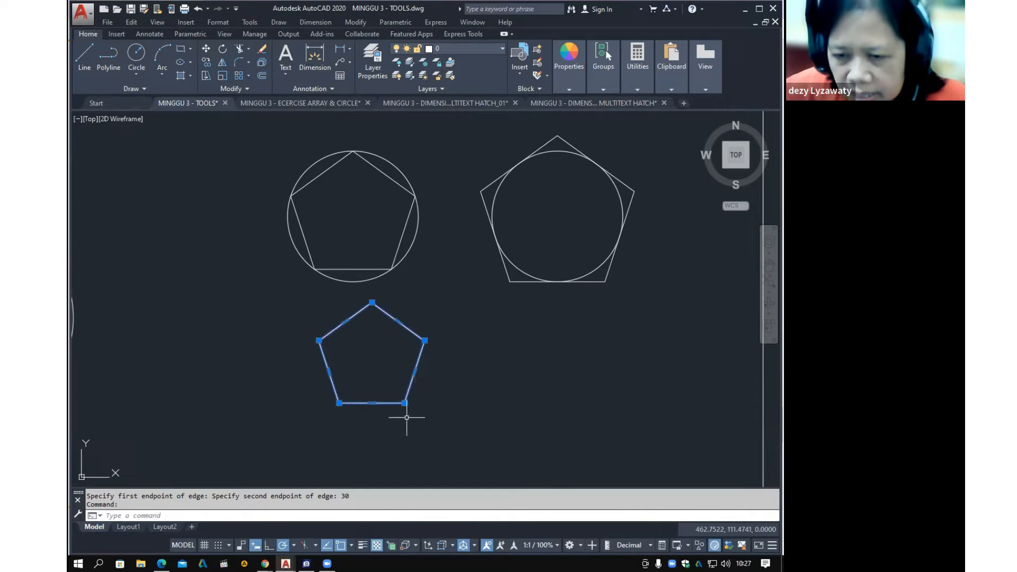
pyautogui.moveTo(405, 404)
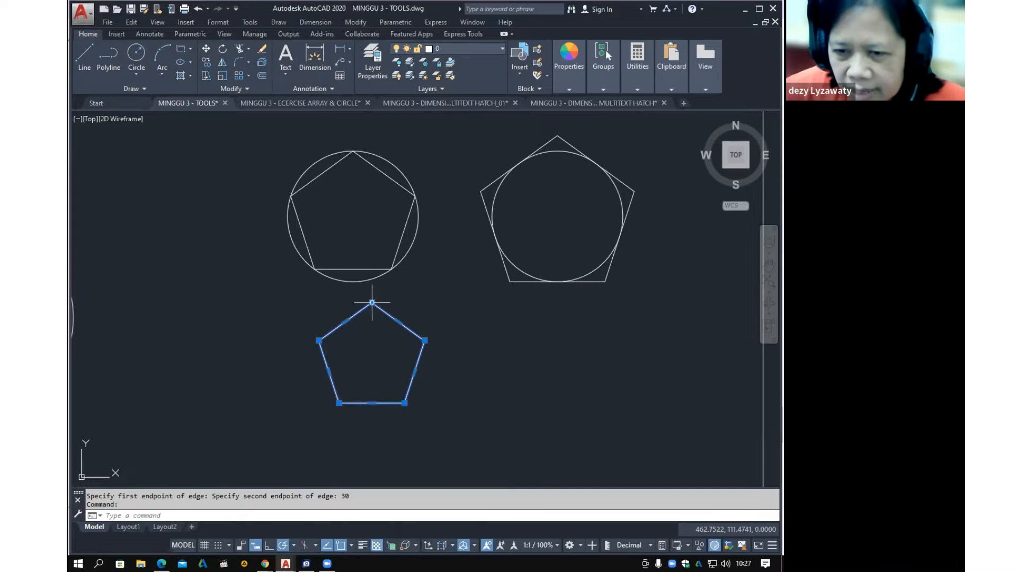
pyautogui.moveTo(373, 304)
pyautogui.press('Escape')
pyautogui.press('Escape')
pyautogui.moveTo(440, 334); pyautogui.dragTo(406, 357)
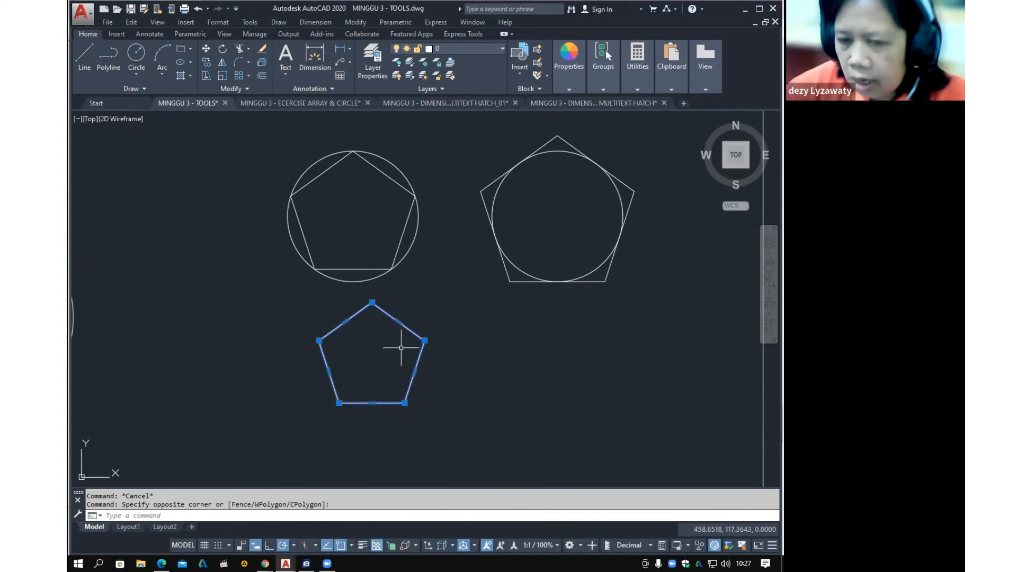
pyautogui.press('Delete')
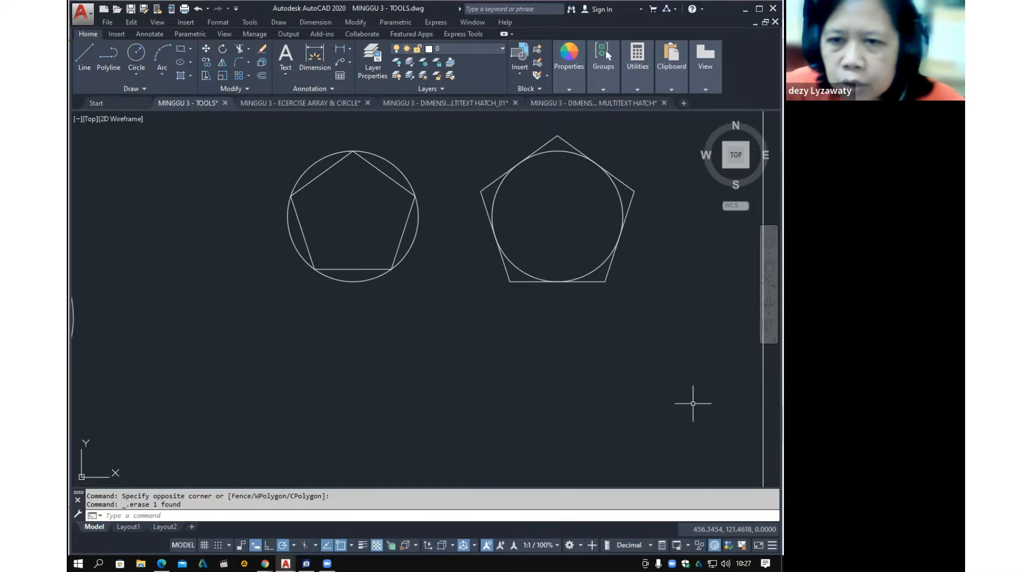
# Draw a 6-sided polygon in the empty space above the two pentagons with the Edge option, using a horizontal edge 35 long
pyautogui.scroll(-2, 548, 351)
pyautogui.moveTo(548, 350); pyautogui.dragTo(520, 266, button='middle')
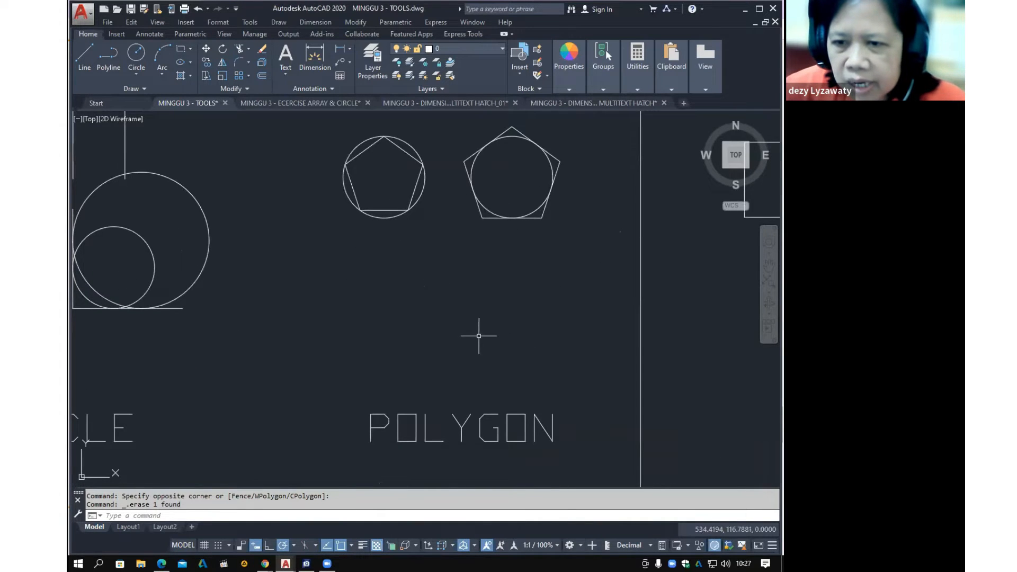
pyautogui.moveTo(474, 242); pyautogui.dragTo(461, 350, button='middle')
pyautogui.moveTo(454, 258); pyautogui.dragTo(451, 375, button='middle')
pyautogui.scroll(2, 449, 355)
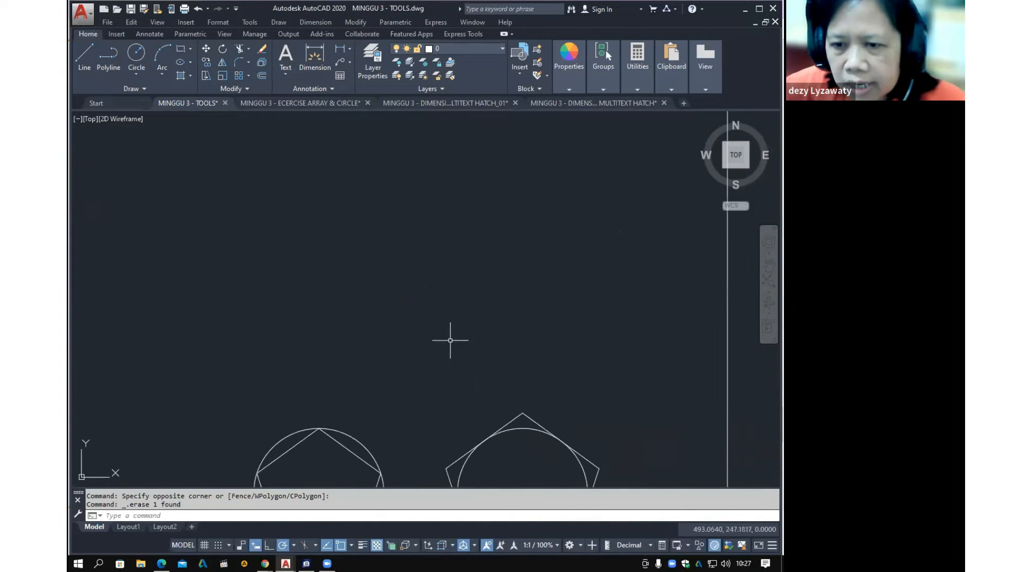
pyautogui.click(279, 23)
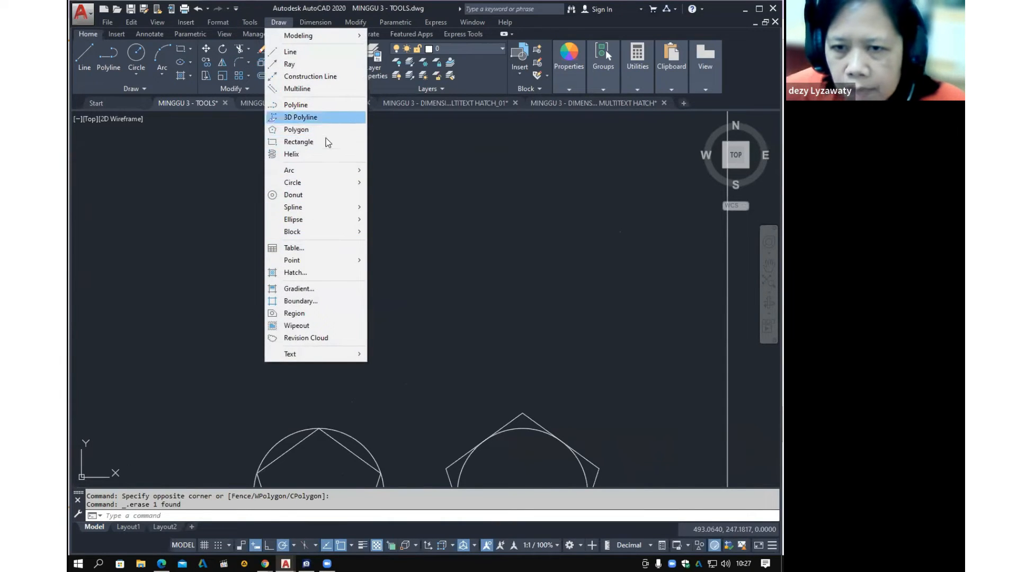
pyautogui.click(327, 134)
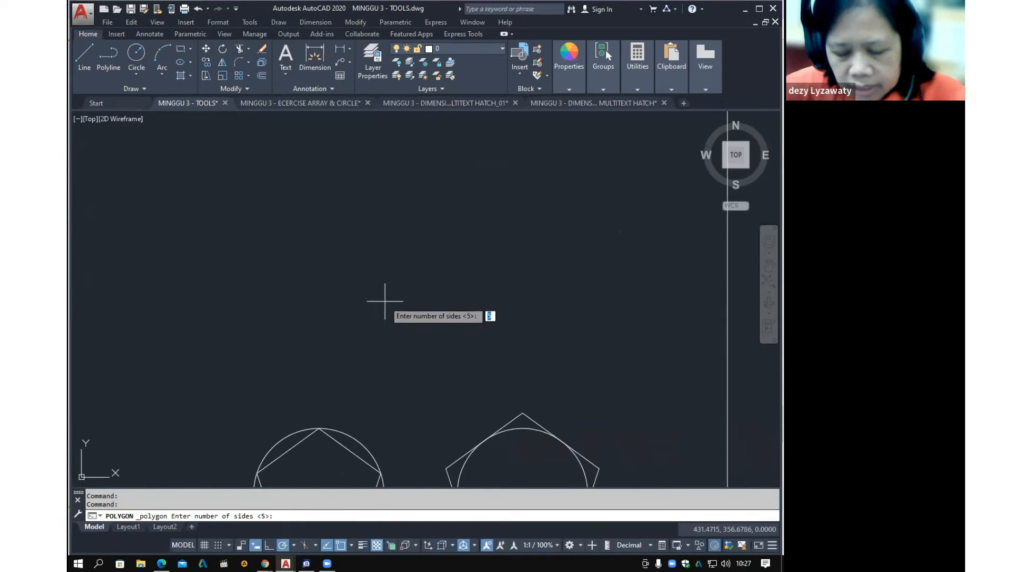
pyautogui.write('6')
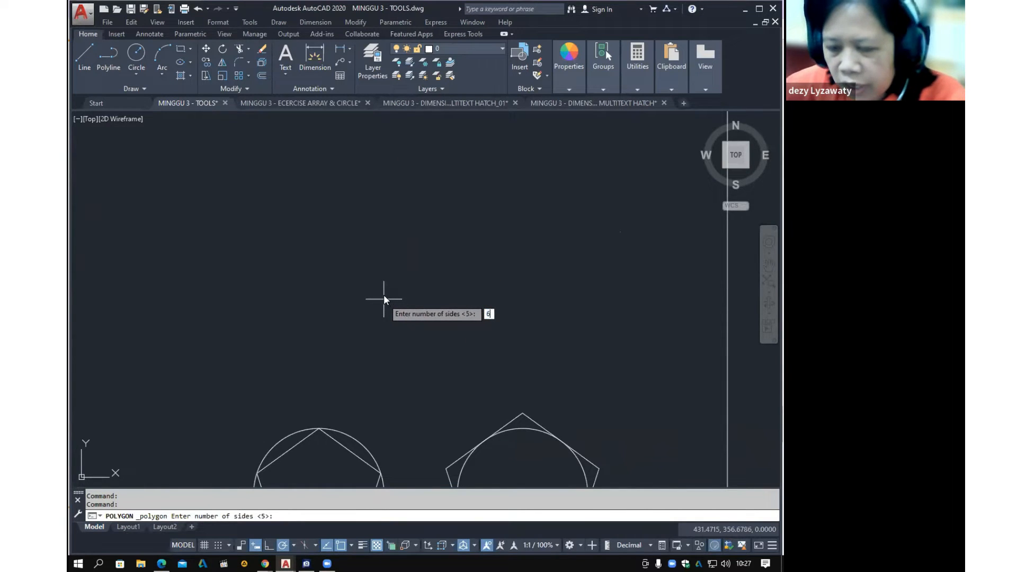
pyautogui.press('Return')
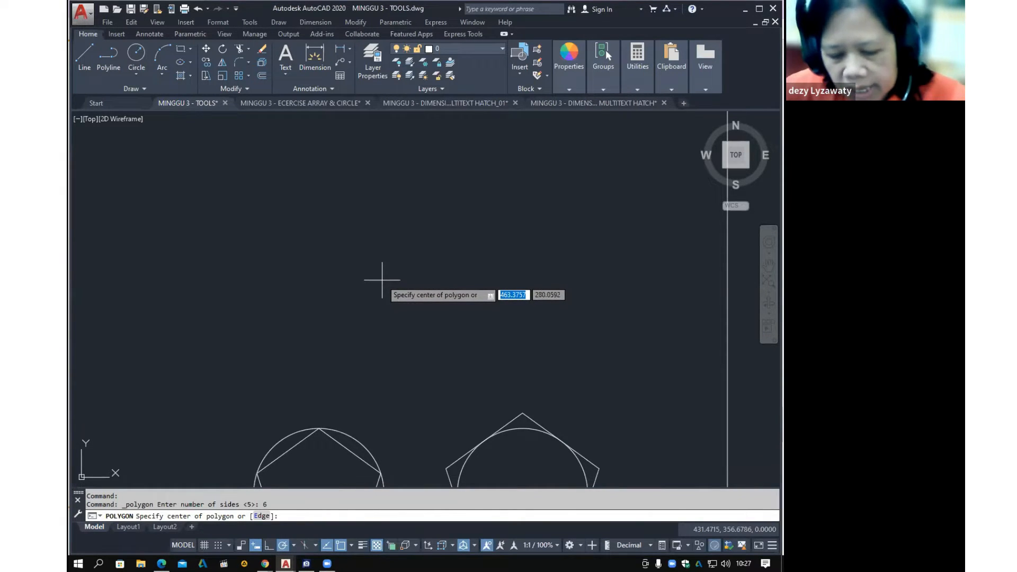
pyautogui.write('e')
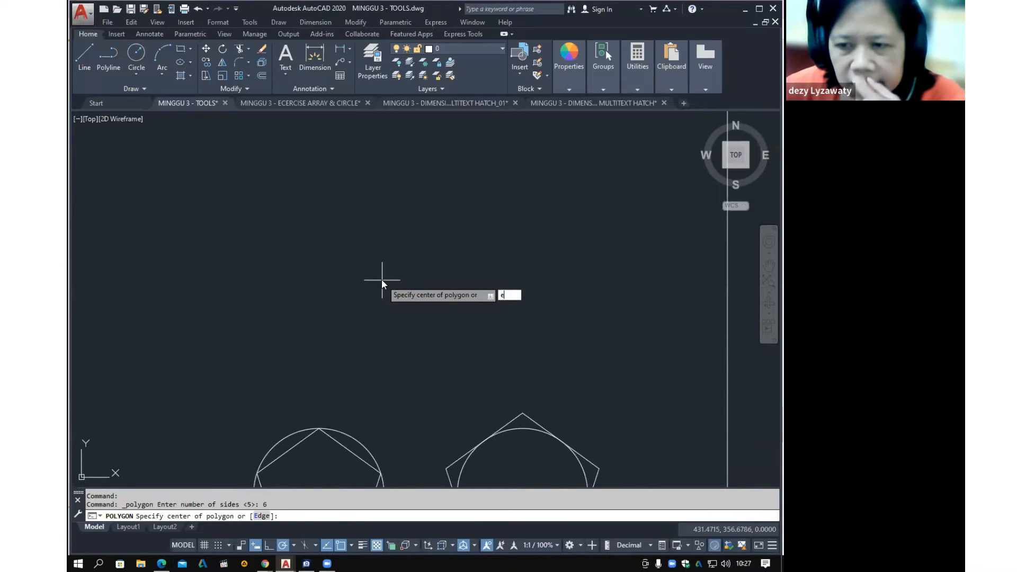
pyautogui.press('Return')
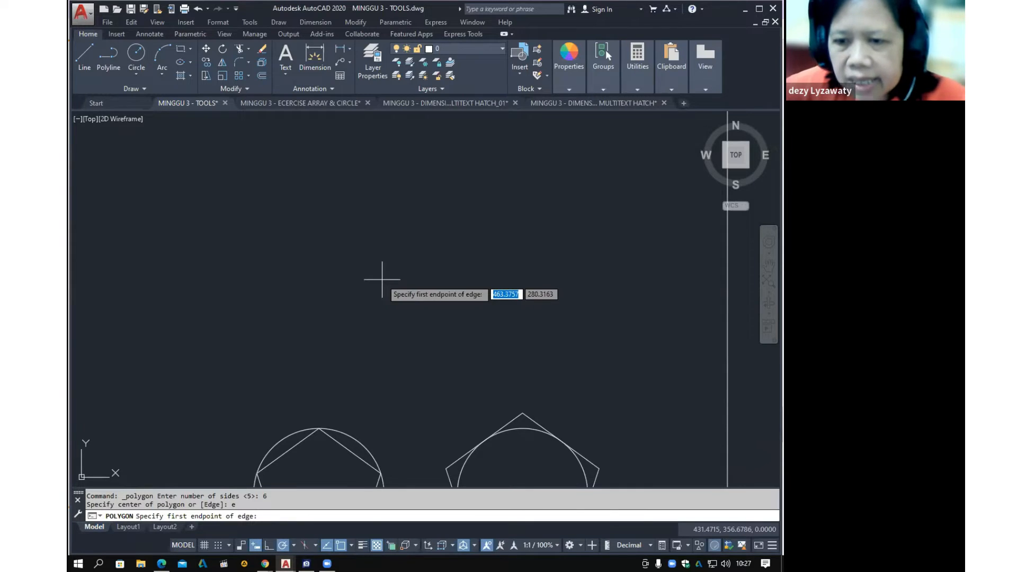
pyautogui.click(383, 291)
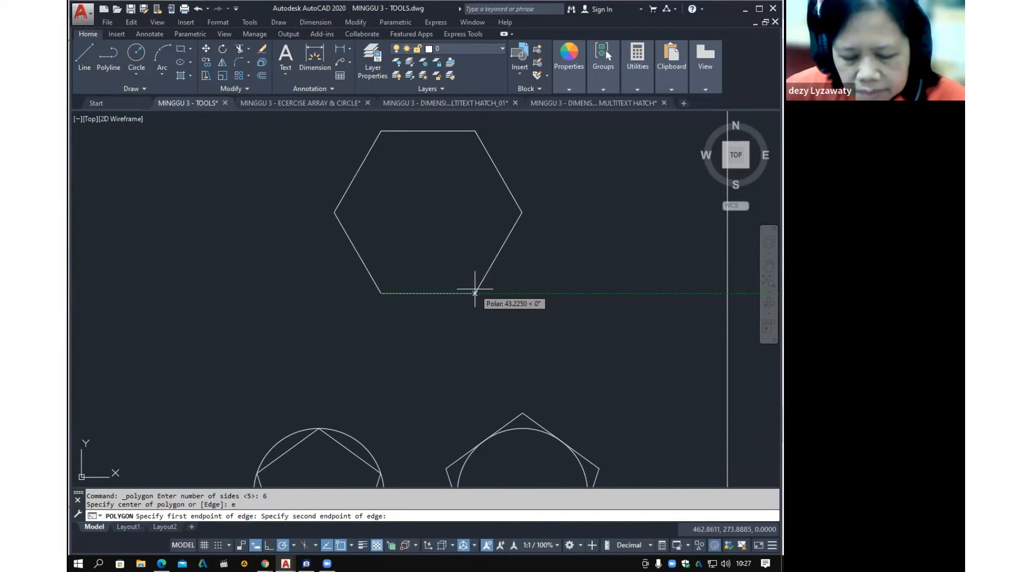
pyautogui.write('35')
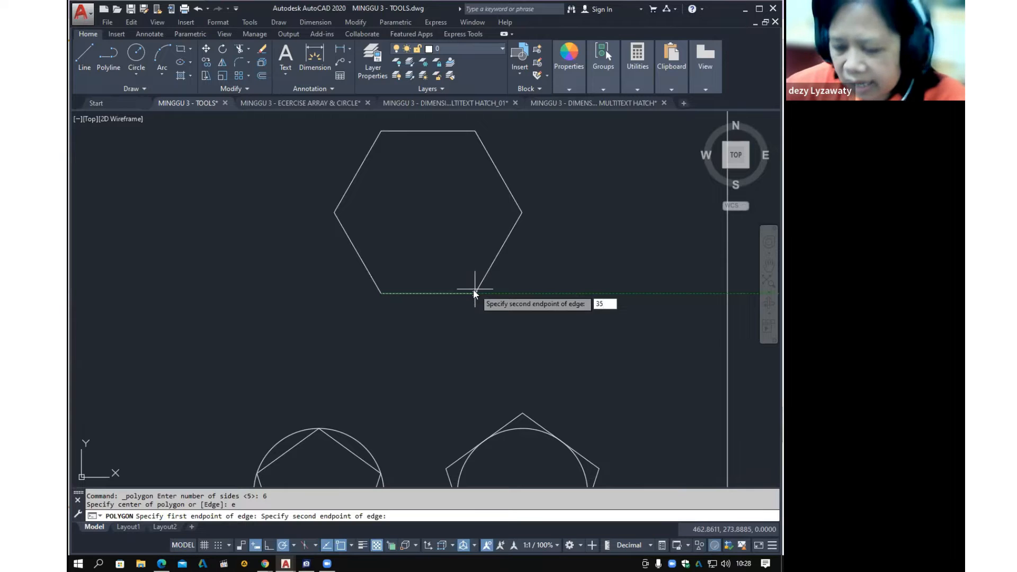
pyautogui.press('Return')
# Check the side lengths of the new hexagon at its rightmost corner and clear the selection
pyautogui.moveTo(492, 267); pyautogui.dragTo(487, 307, button='middle')
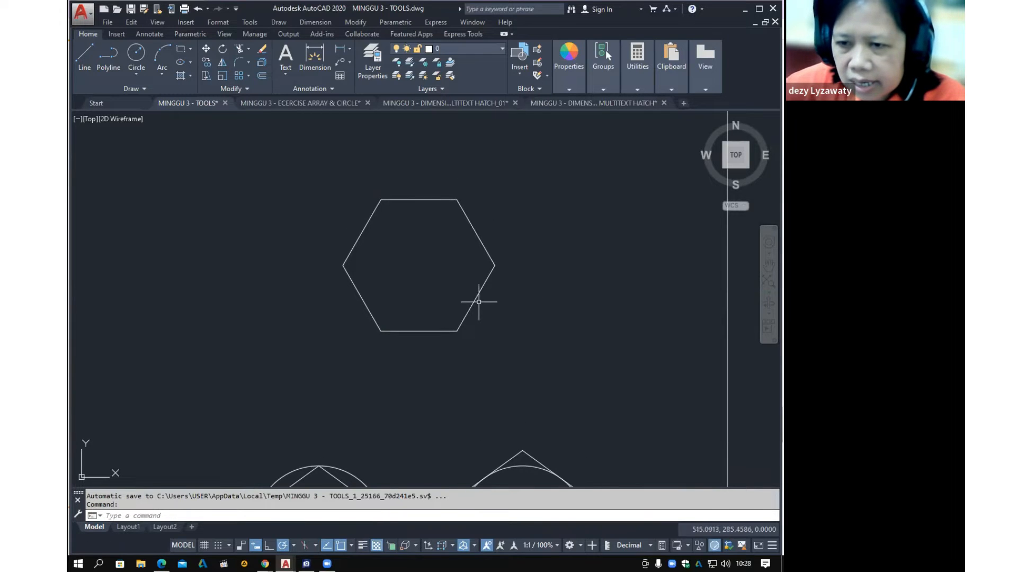
pyautogui.click(478, 298)
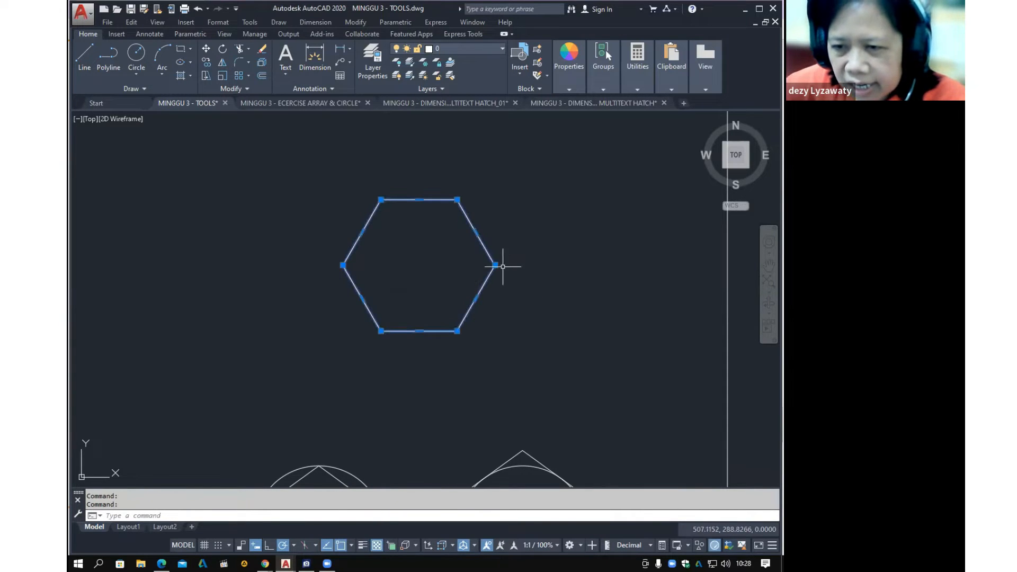
pyautogui.moveTo(495, 265)
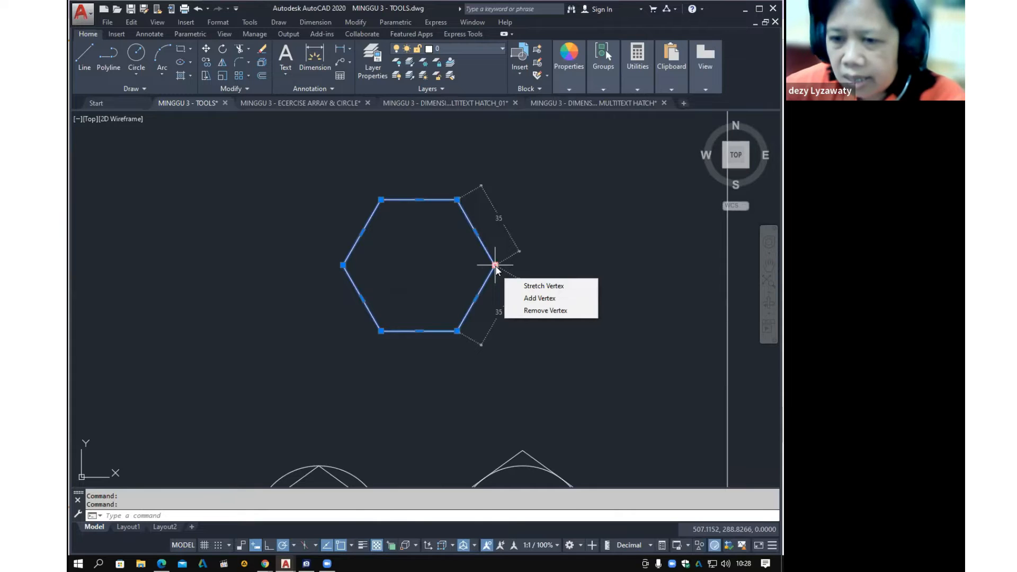
pyautogui.scroll(-4, 461, 249)
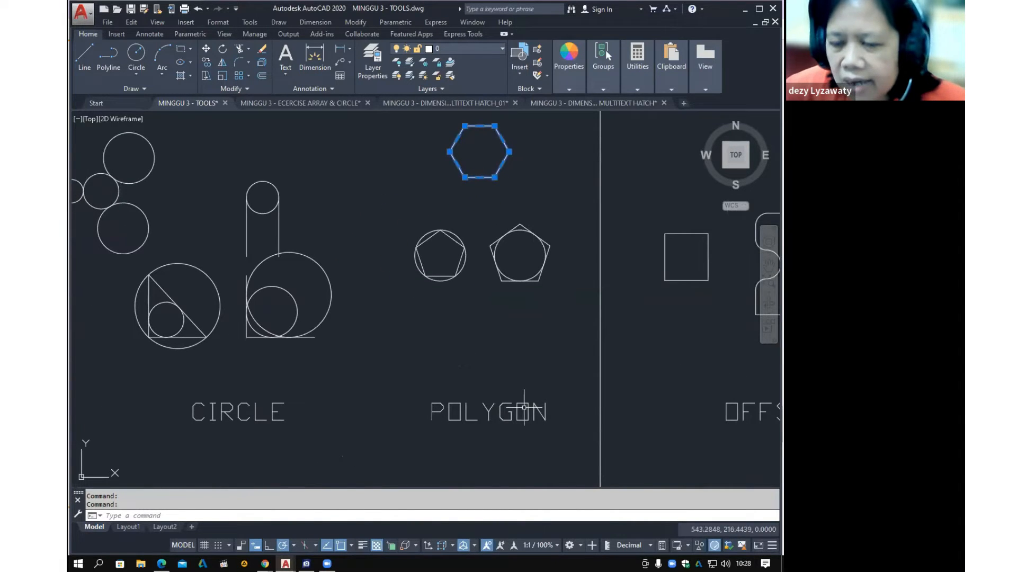
pyautogui.moveTo(499, 321)
pyautogui.mouseDown(button='middle')
pyautogui.moveTo(498, 334)
pyautogui.moveTo(542, 229)
pyautogui.moveTo(517, 368)
pyautogui.mouseUp(button='middle')
pyautogui.press('Escape')
pyautogui.press('Escape')
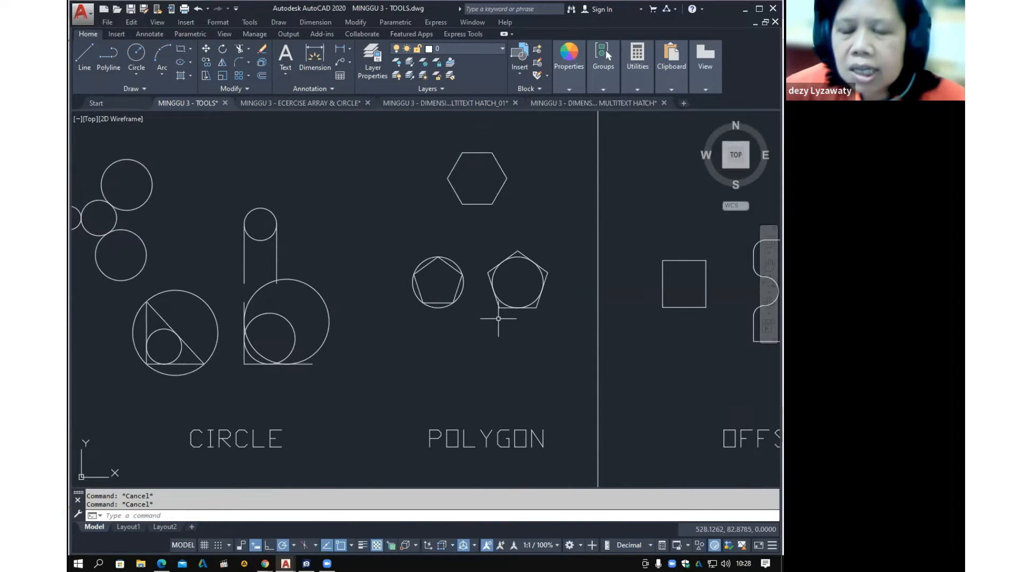
# Look over the drawing's remaining exercise areas: rectangle, offset, array, break, fillet, chamfer and joint
pyautogui.scroll(-1, 499, 319)
pyautogui.moveTo(517, 352); pyautogui.dragTo(554, 225, button='middle')
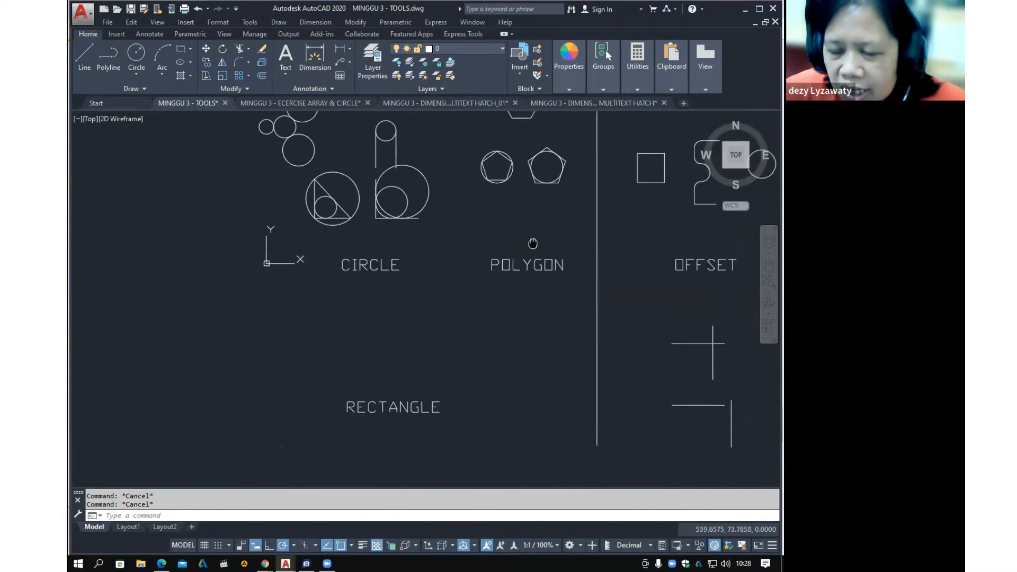
pyautogui.moveTo(532, 260); pyautogui.dragTo(531, 270, button='middle')
pyautogui.scroll(-2, 433, 330)
pyautogui.scroll(5, 417, 426)
pyautogui.press('ctrl')
pyautogui.scroll(-2, 437, 375)
pyautogui.moveTo(437, 376); pyautogui.dragTo(507, 439, button='middle')
pyautogui.moveTo(489, 389); pyautogui.dragTo(491, 374, button='middle')
pyautogui.scroll(-2, 386, 377)
pyautogui.moveTo(566, 367)
pyautogui.mouseDown(button='middle')
pyautogui.moveTo(404, 404)
pyautogui.moveTo(397, 376)
pyautogui.mouseUp(button='middle')
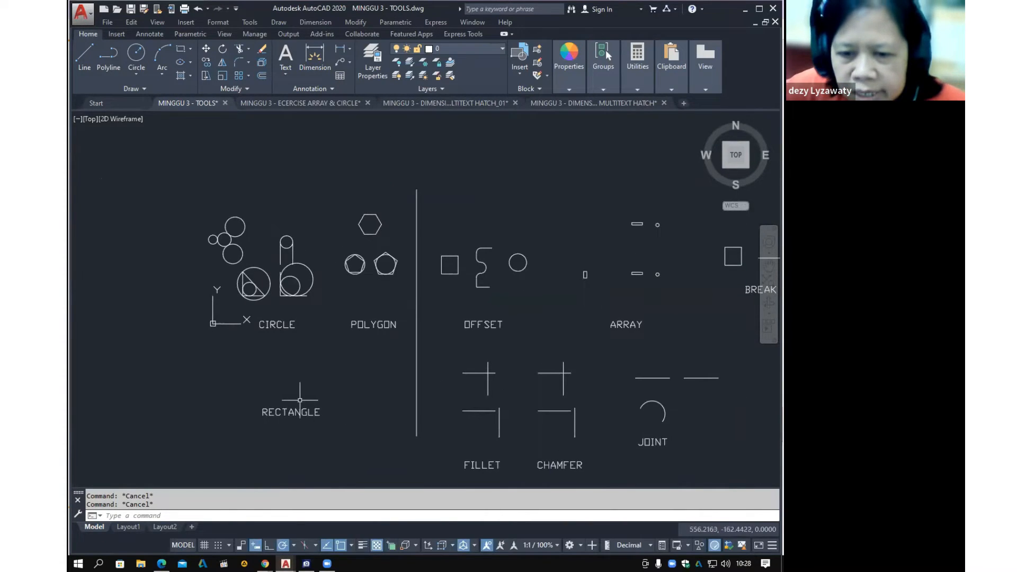
pyautogui.moveTo(551, 313)
pyautogui.mouseDown(button='middle')
pyautogui.moveTo(433, 307)
pyautogui.moveTo(563, 297)
pyautogui.moveTo(469, 296)
pyautogui.mouseUp(button='middle')
pyautogui.moveTo(540, 234); pyautogui.dragTo(524, 250, button='middle')
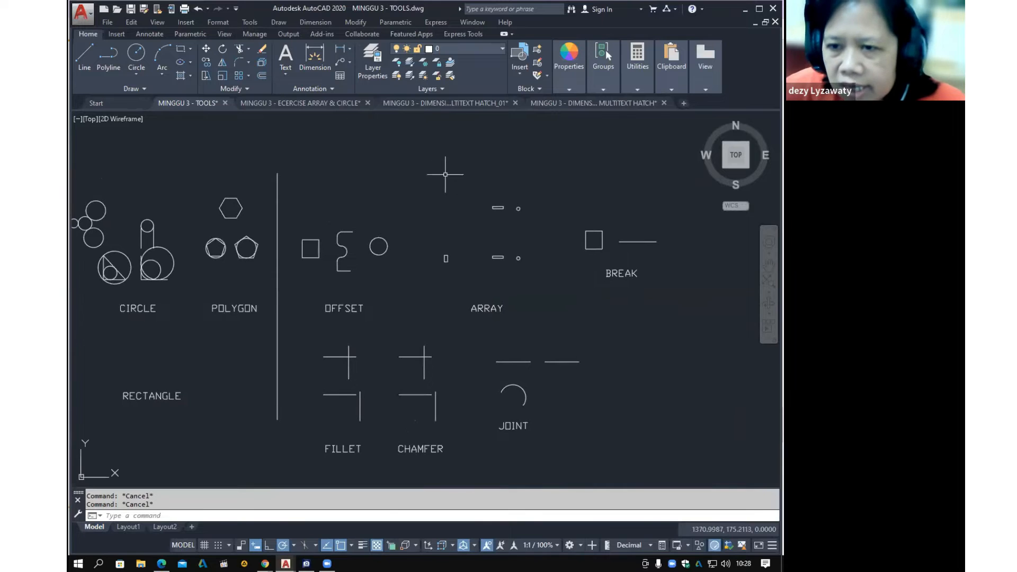
pyautogui.moveTo(534, 347); pyautogui.dragTo(568, 326, button='middle')
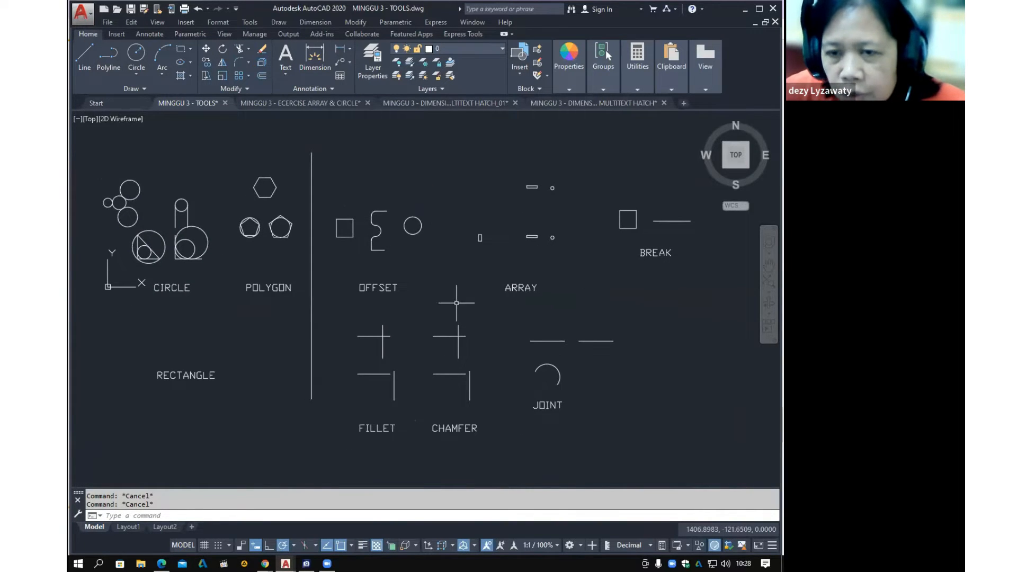
pyautogui.click(354, 24)
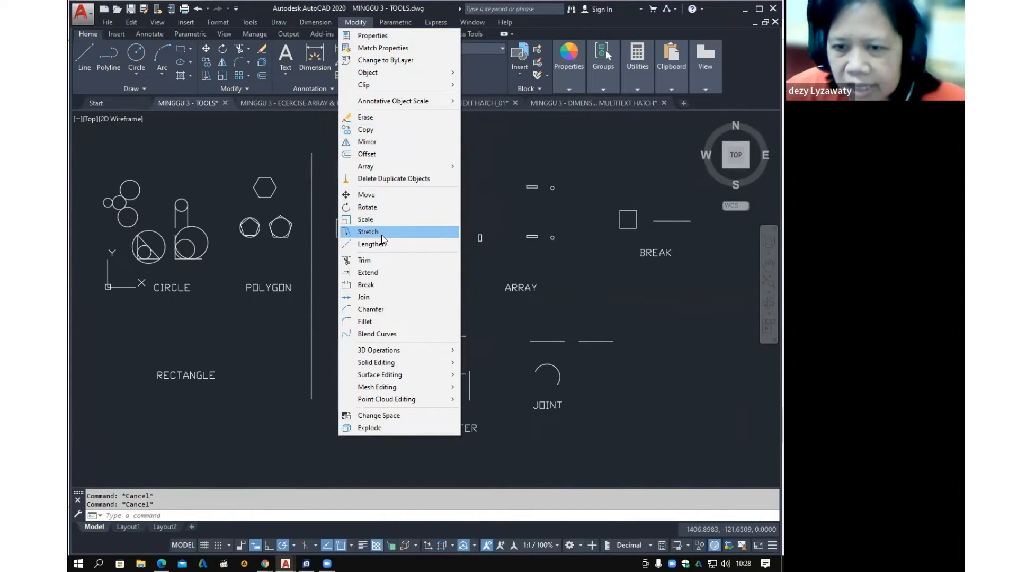
pyautogui.click(377, 156)
pyautogui.click(371, 164)
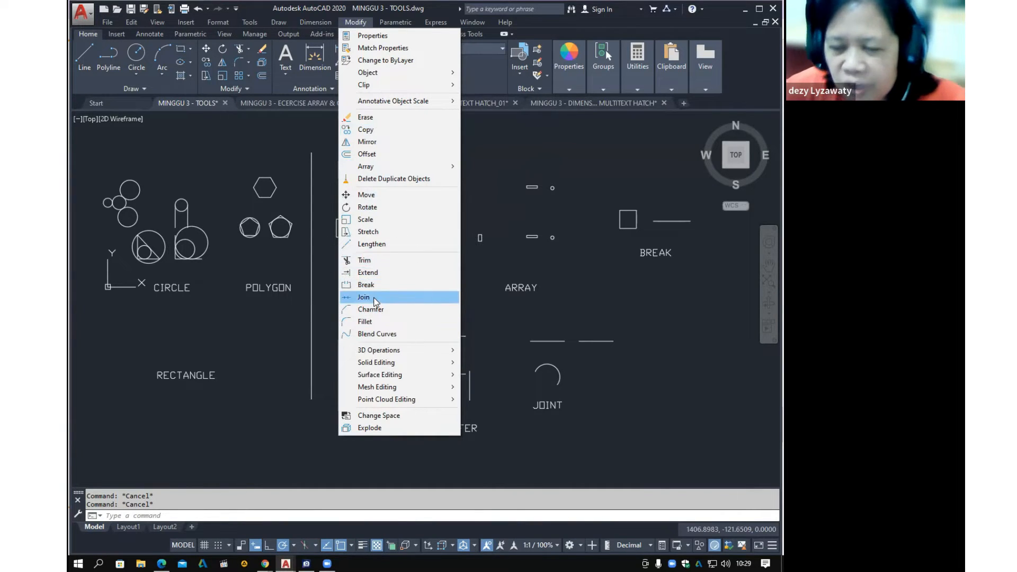
pyautogui.press('Escape')
# Fillet the upper pair of crossing lines in the FILLET area with the current radius of 10
pyautogui.moveTo(569, 300); pyautogui.dragTo(562, 290, button='middle')
pyautogui.moveTo(398, 296)
pyautogui.mouseDown(button='middle')
pyautogui.moveTo(518, 310)
pyautogui.moveTo(454, 288)
pyautogui.mouseUp(button='middle')
pyautogui.scroll(-2, 504, 286)
pyautogui.scroll(5, 454, 288)
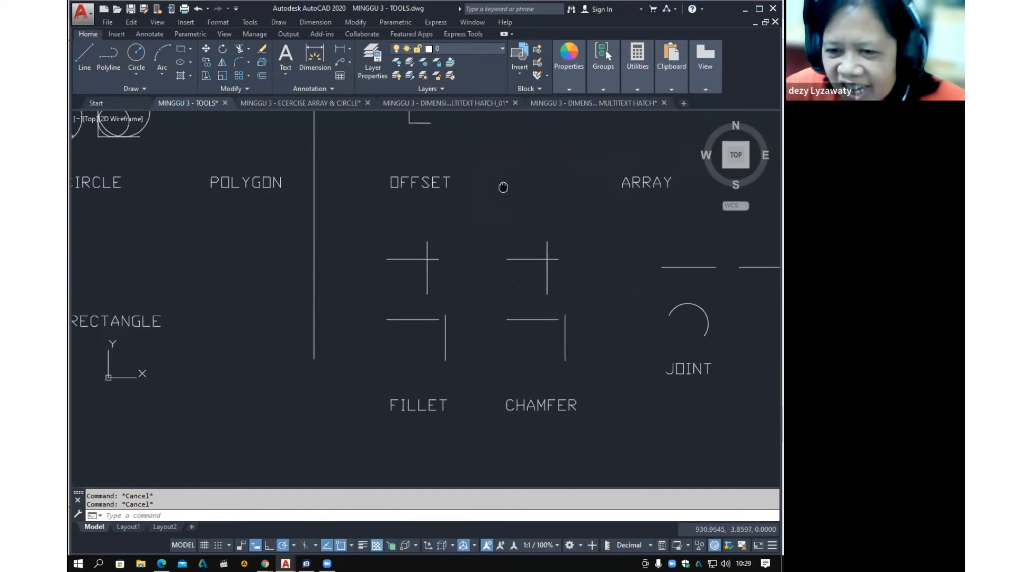
pyautogui.scroll(4, 491, 287)
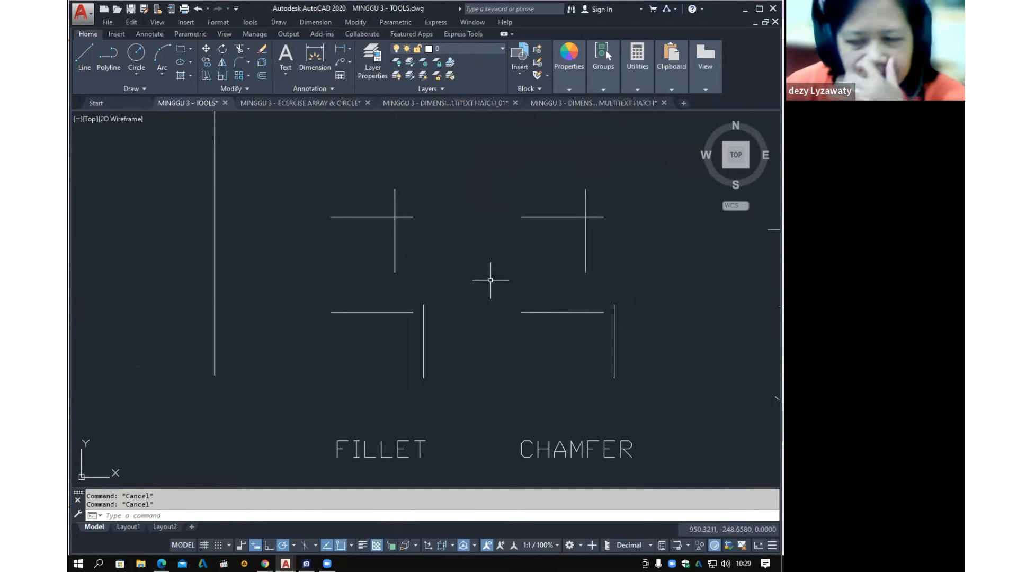
pyautogui.scroll(-4, 482, 266)
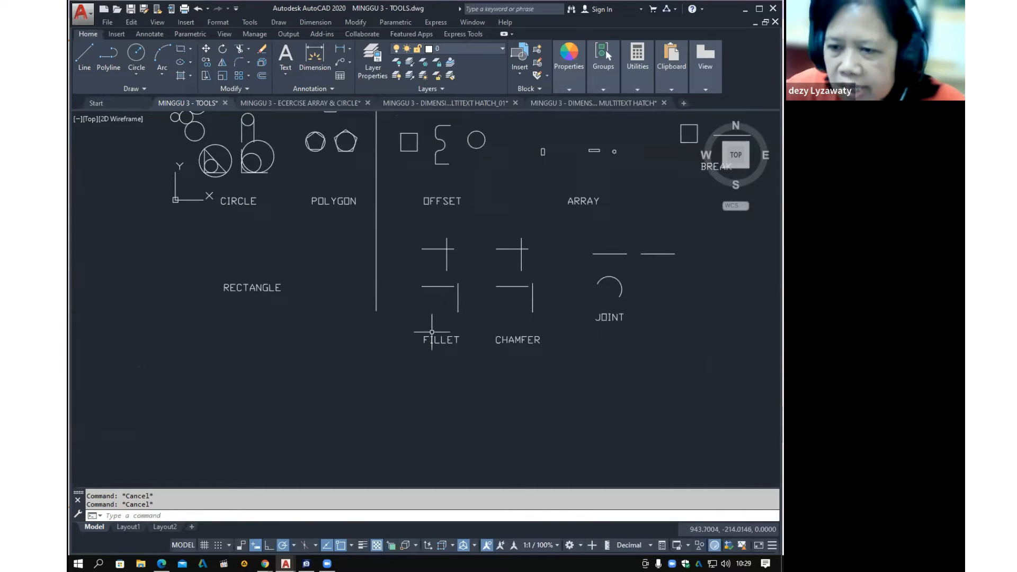
pyautogui.scroll(4, 427, 241)
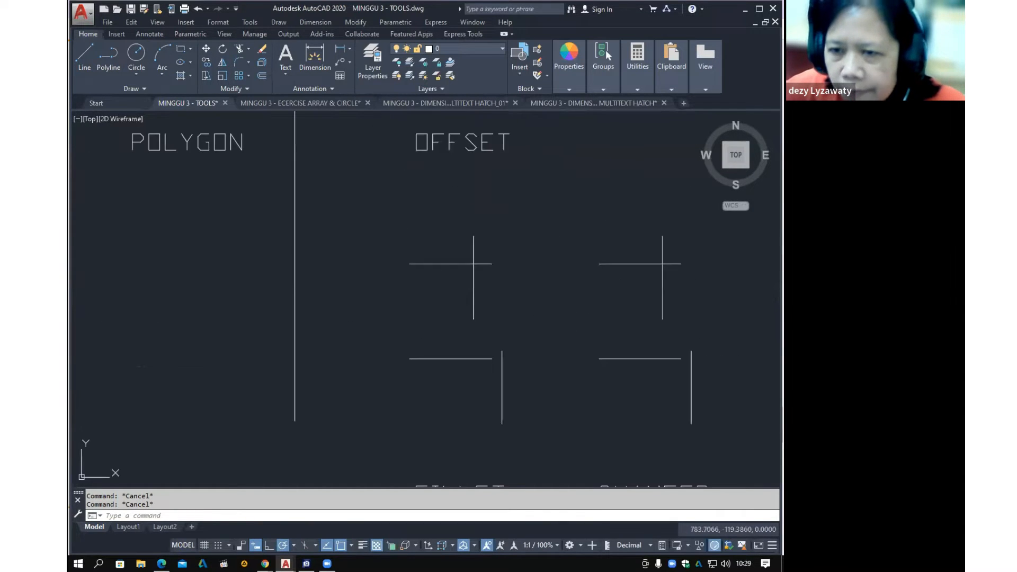
pyautogui.moveTo(559, 332); pyautogui.dragTo(513, 265, button='middle')
pyautogui.click(354, 22)
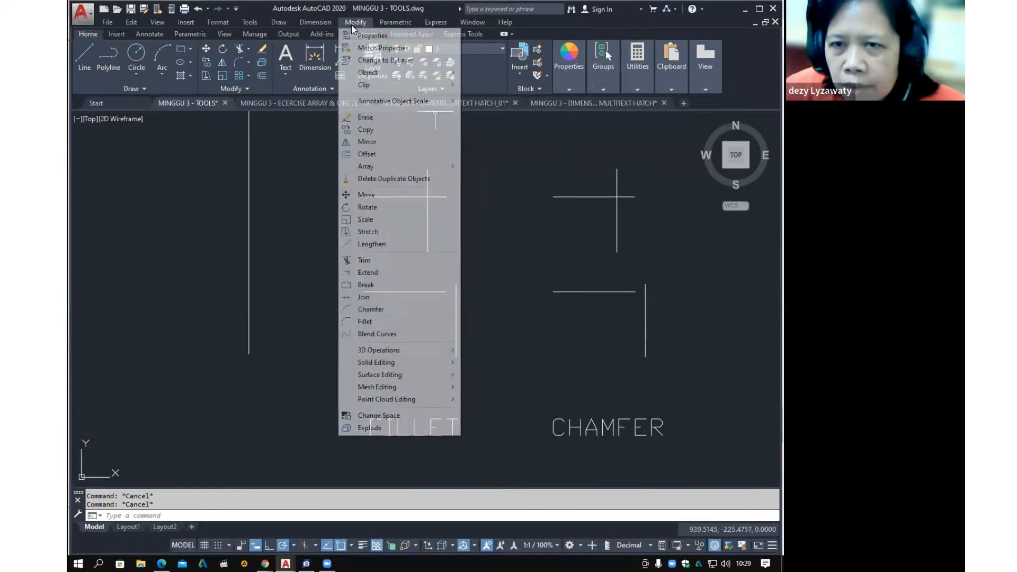
pyautogui.click(365, 321)
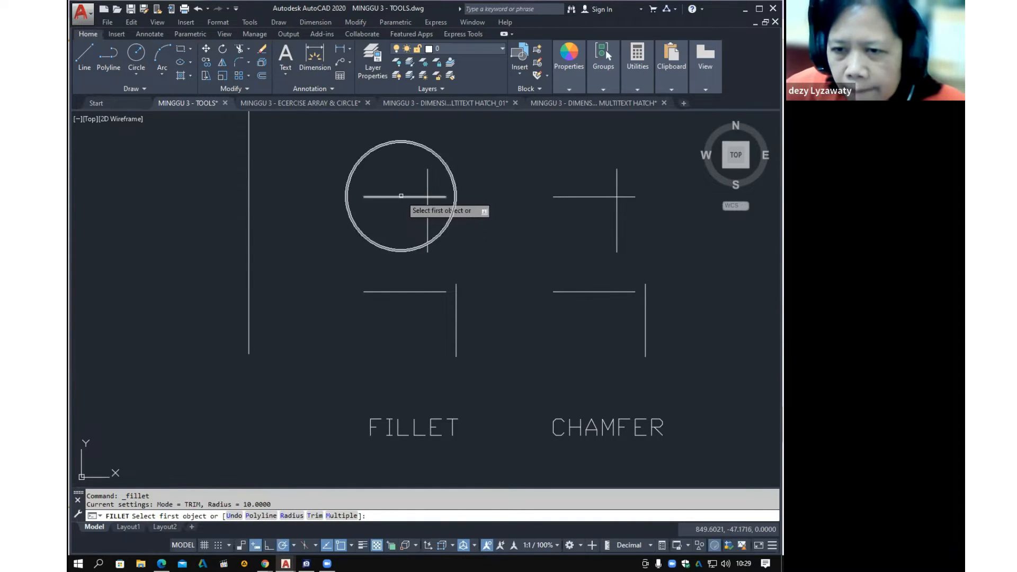
pyautogui.click(401, 196)
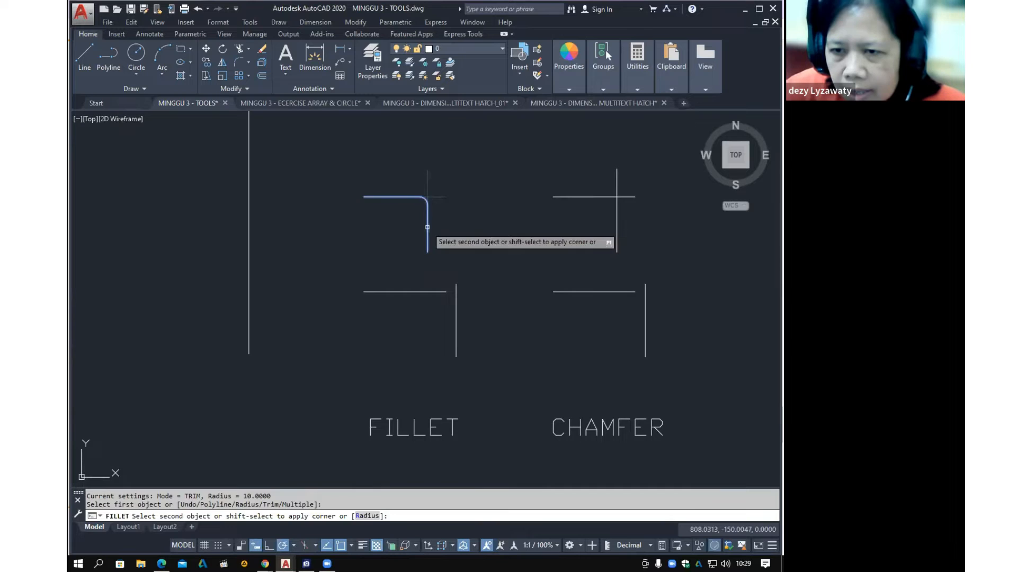
pyautogui.click(427, 227)
# Check the fillet arc's radius on the upper FILLET lines and undo the fillet
pyautogui.scroll(5, 427, 209)
pyautogui.click(435, 211)
pyautogui.moveTo(436, 213)
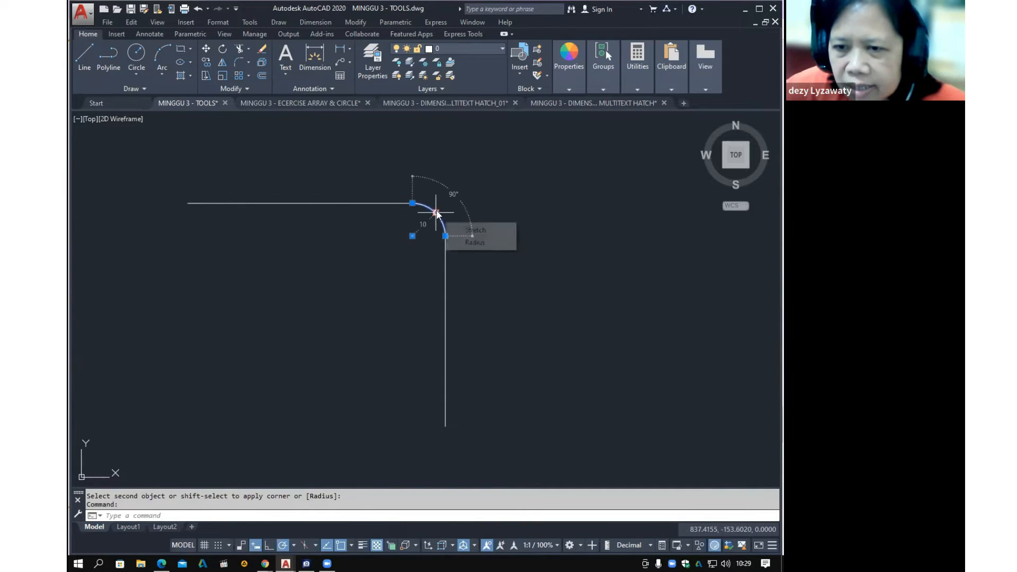
pyautogui.press('Escape')
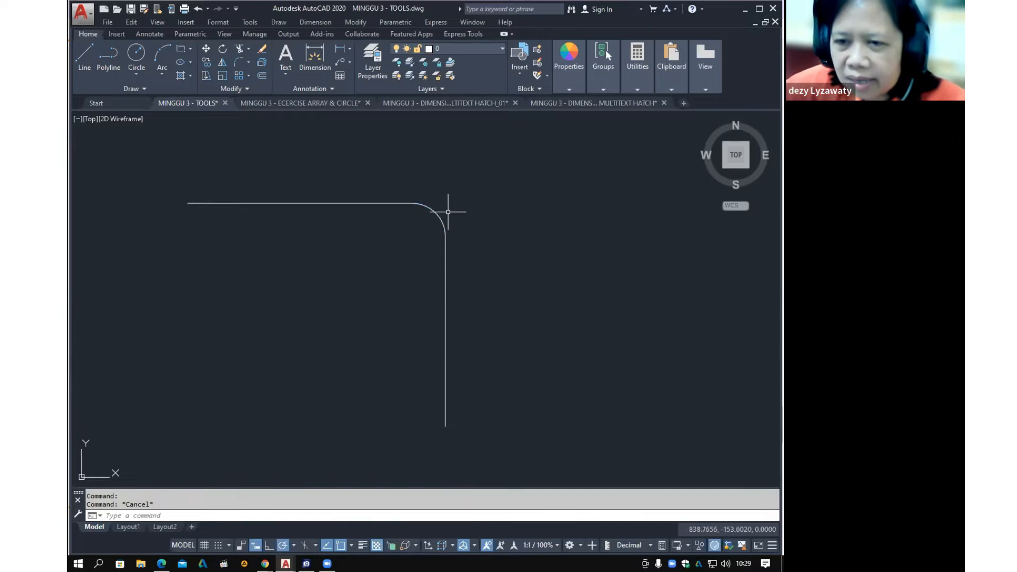
pyautogui.scroll(-6, 449, 213)
pyautogui.write('u')
pyautogui.press('Return')
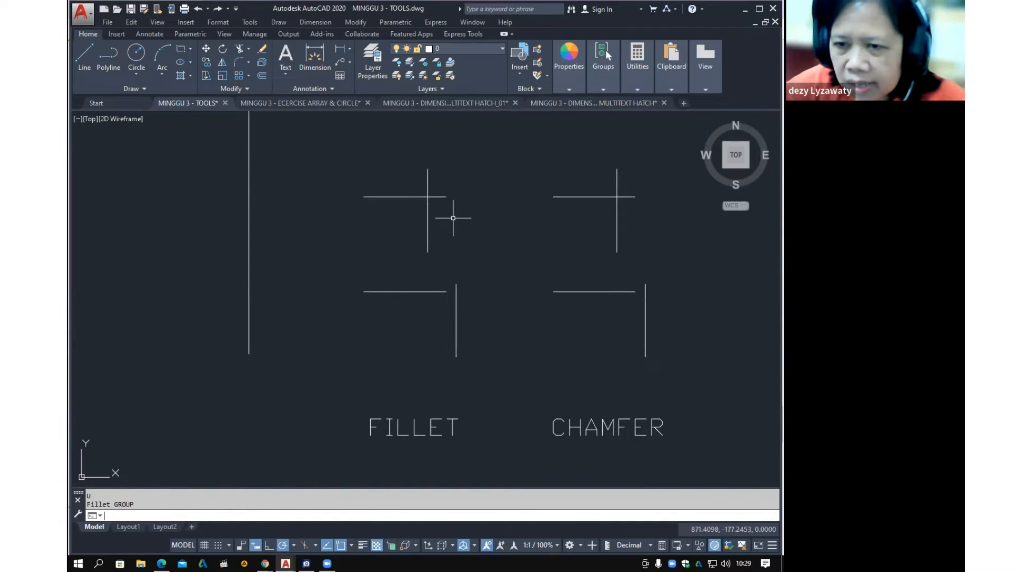
# Fillet the upper pair of crossing lines in the FILLET area with a radius of 25
pyautogui.click(362, 24)
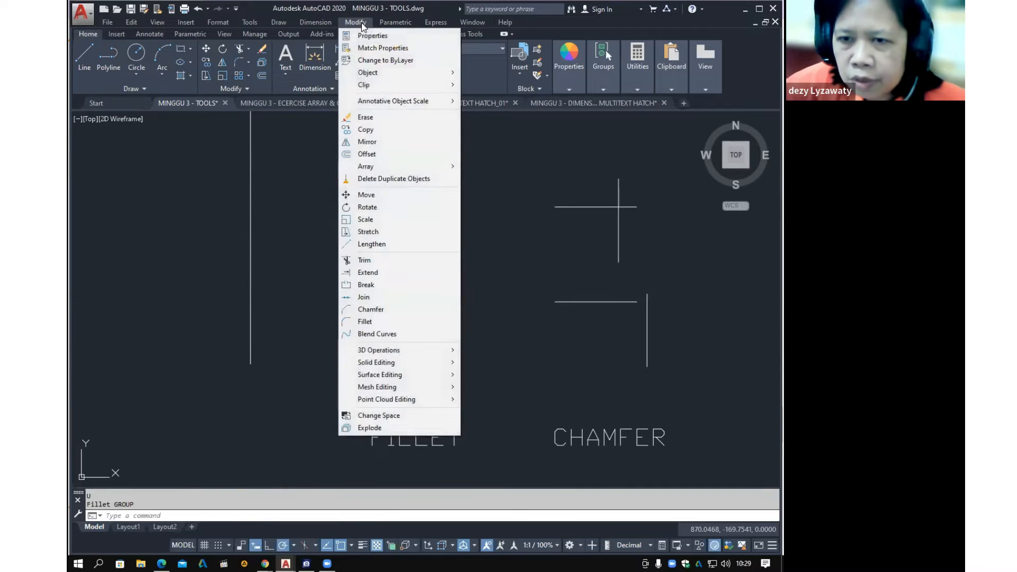
pyautogui.click(402, 324)
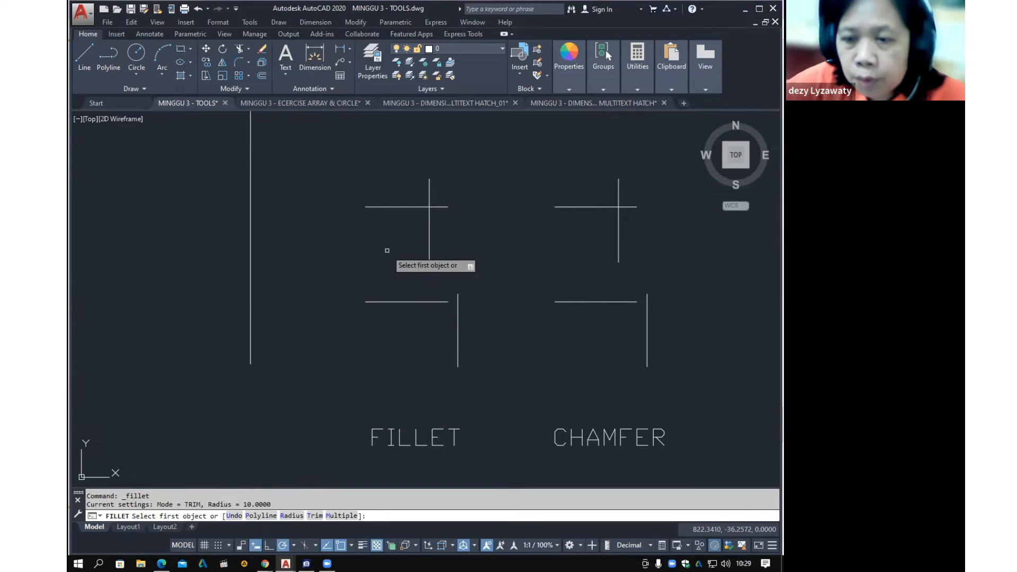
pyautogui.write('r')
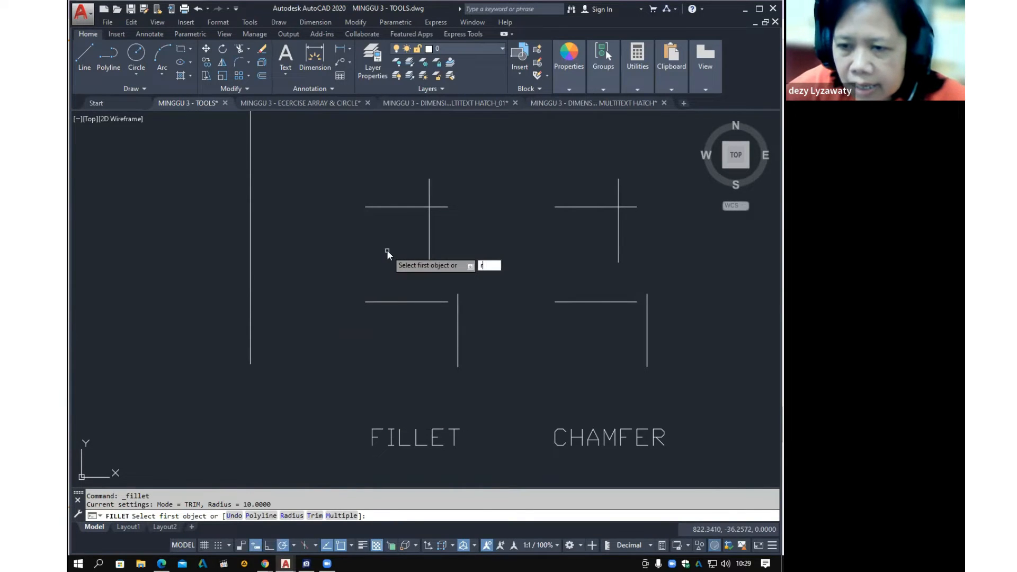
pyautogui.press('Return')
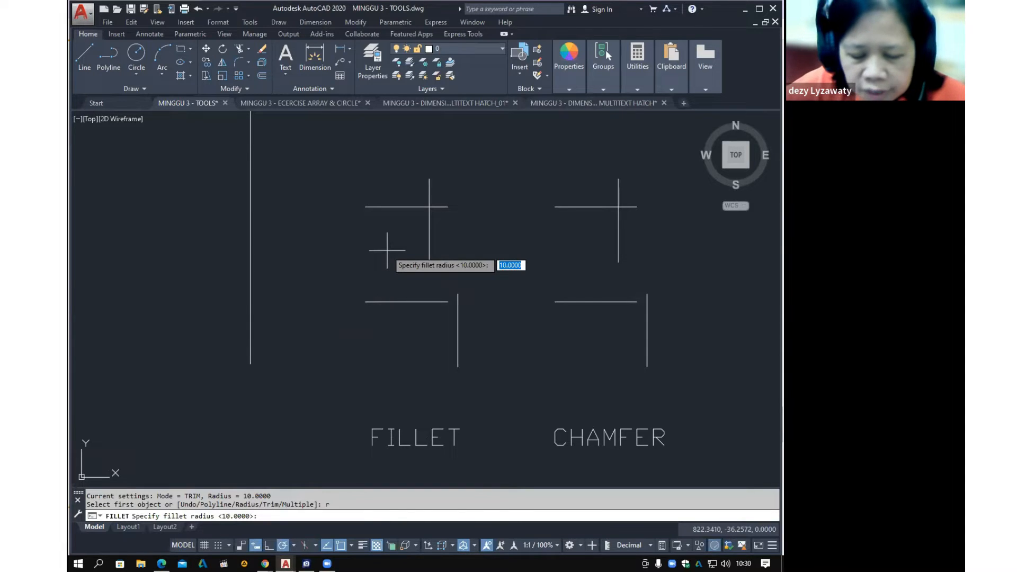
pyautogui.write('25')
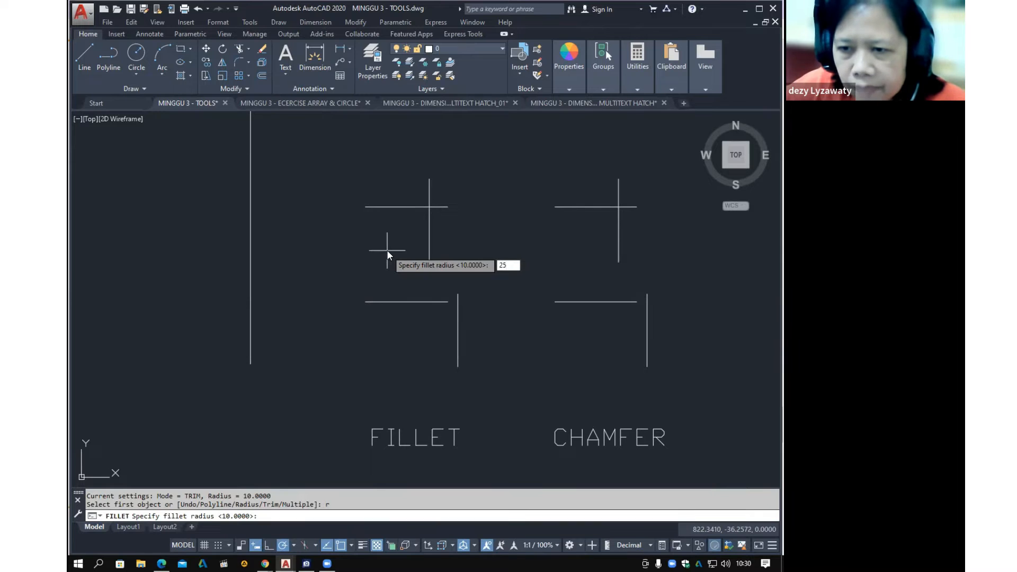
pyautogui.press('Return')
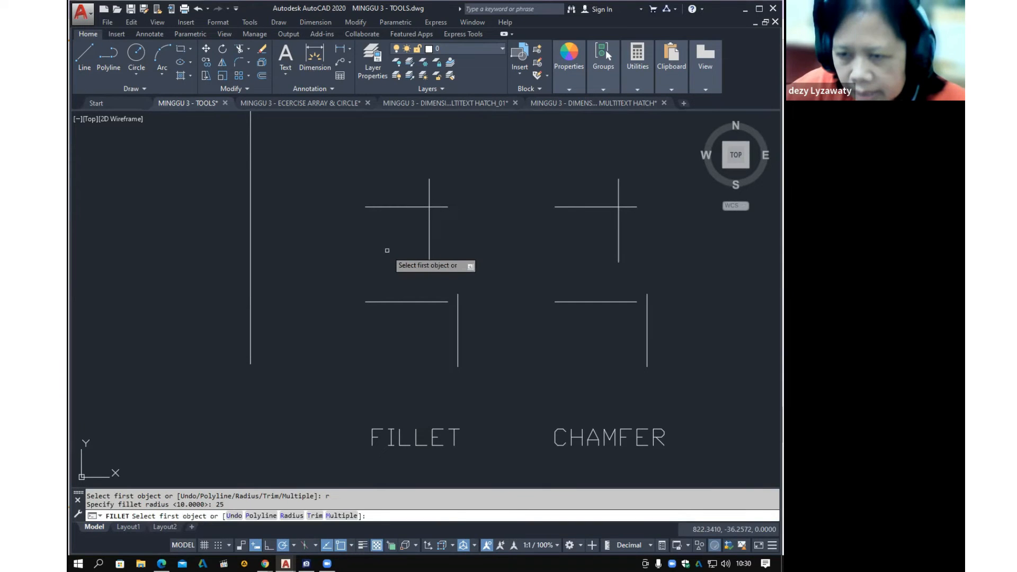
pyautogui.click(418, 207)
pyautogui.click(430, 222)
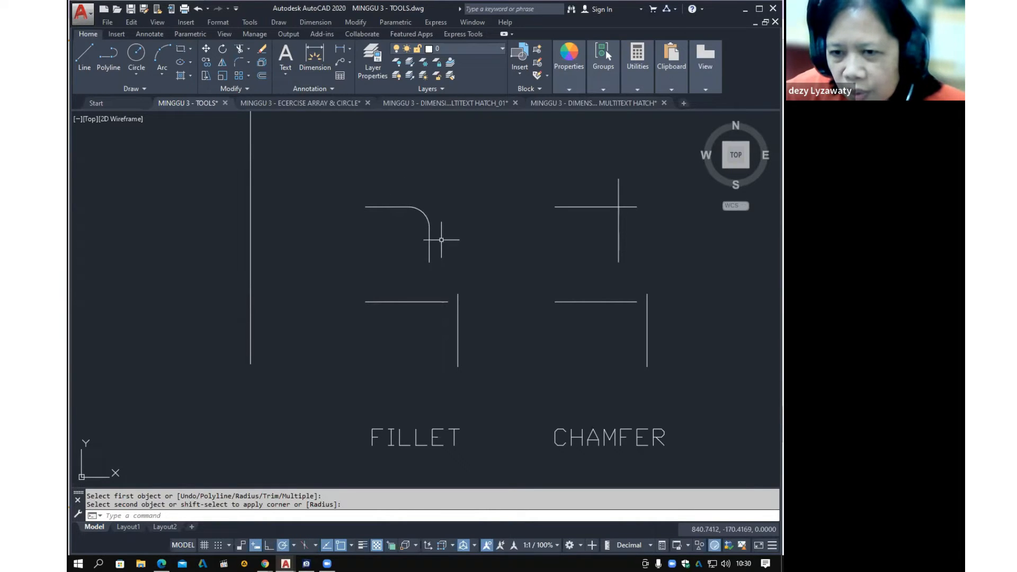
# Fillet the lower pair of separate lines in the FILLET area with the same radius of 25
pyautogui.click(353, 22)
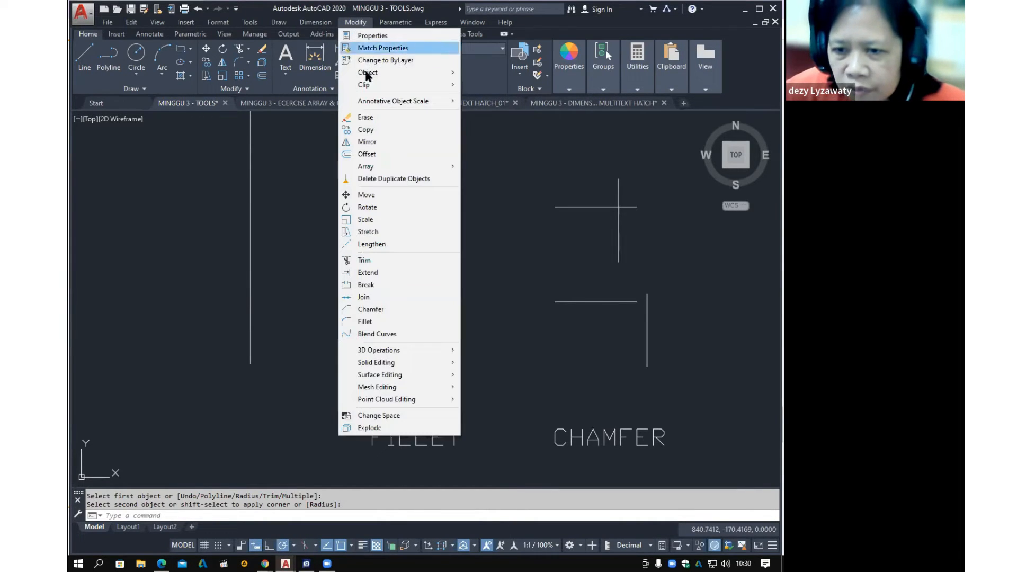
pyautogui.click(385, 323)
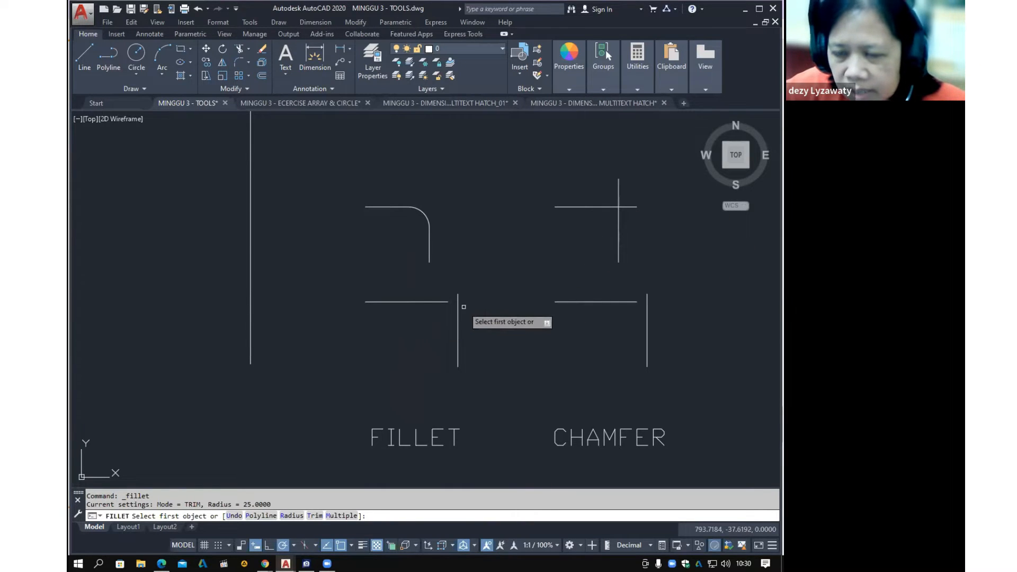
pyautogui.click(430, 302)
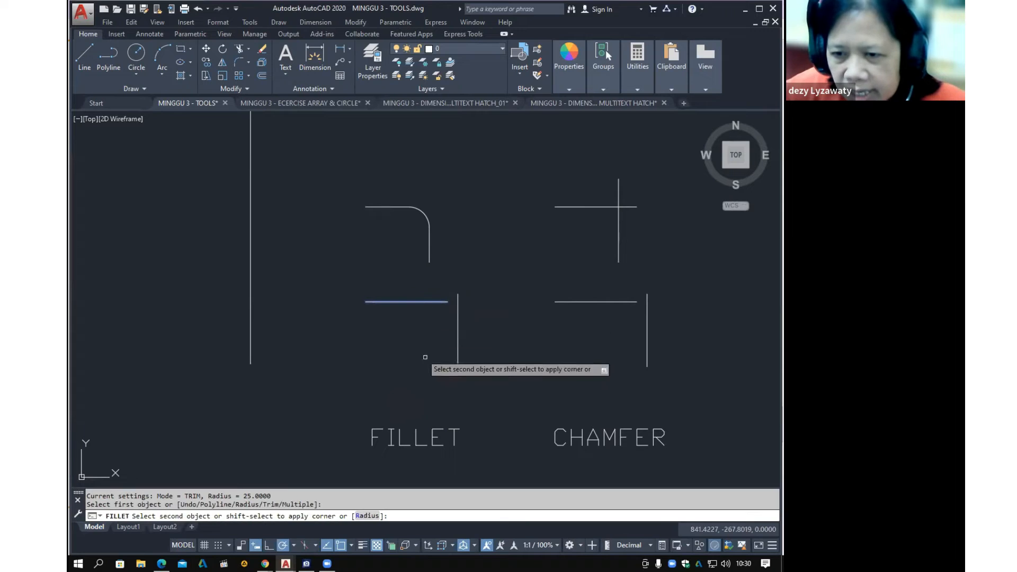
pyautogui.click(458, 331)
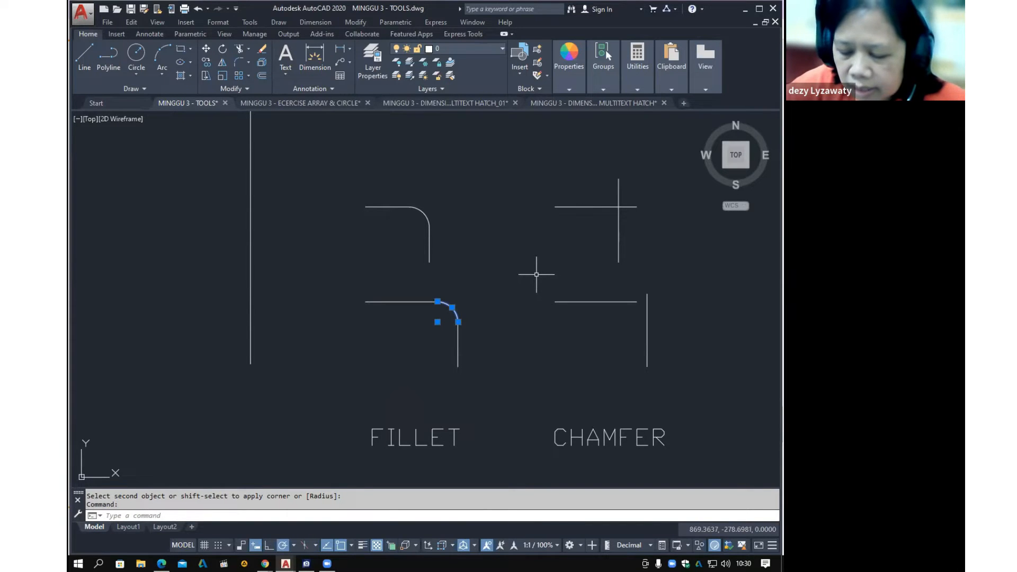
pyautogui.press('Escape')
# Chamfer the upper pair of crossing lines in the CHAMFER area with first and second distances of 15
pyautogui.moveTo(663, 279); pyautogui.dragTo(576, 279, button='middle')
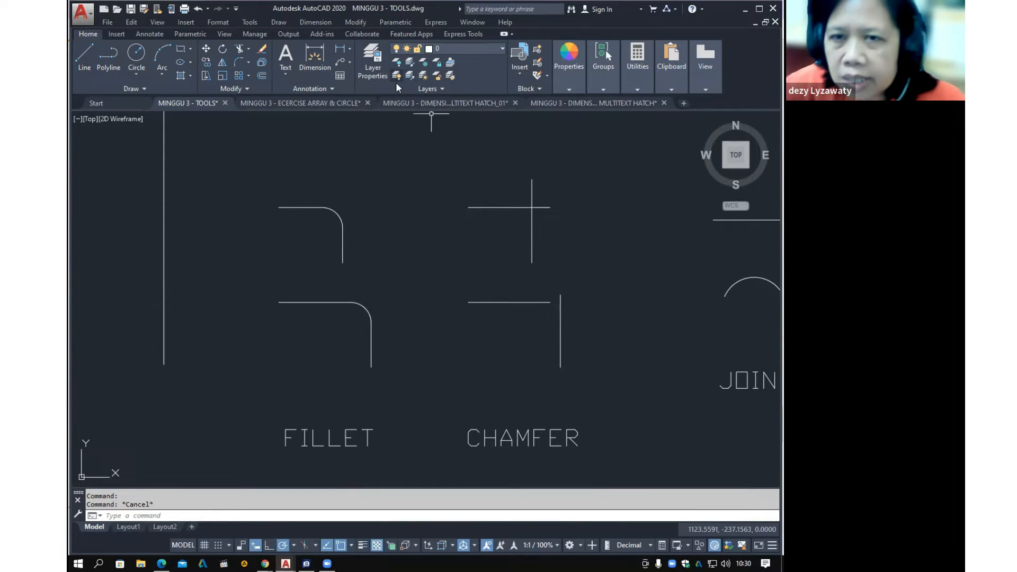
pyautogui.click(353, 23)
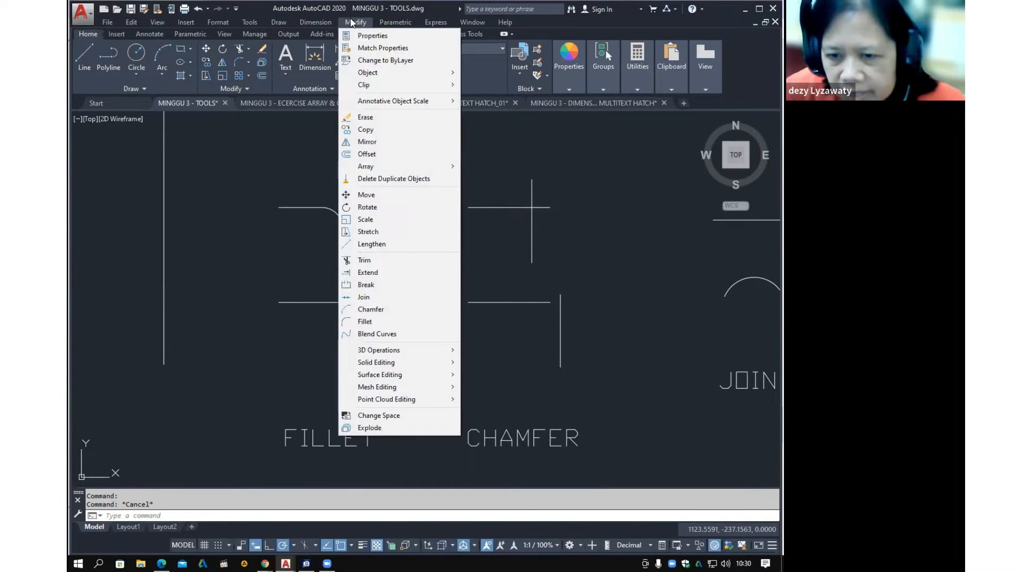
pyautogui.click(383, 312)
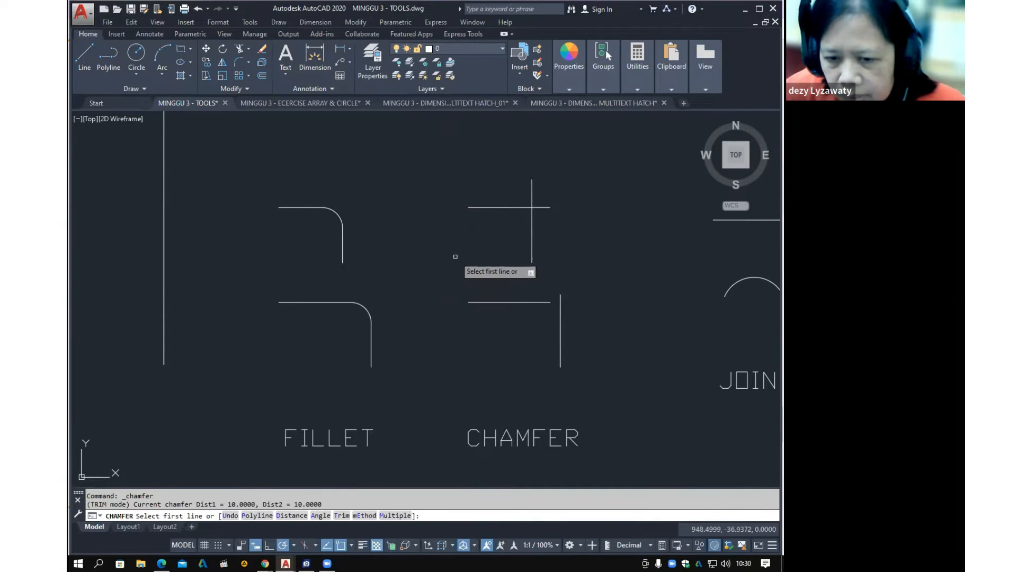
pyautogui.write('d')
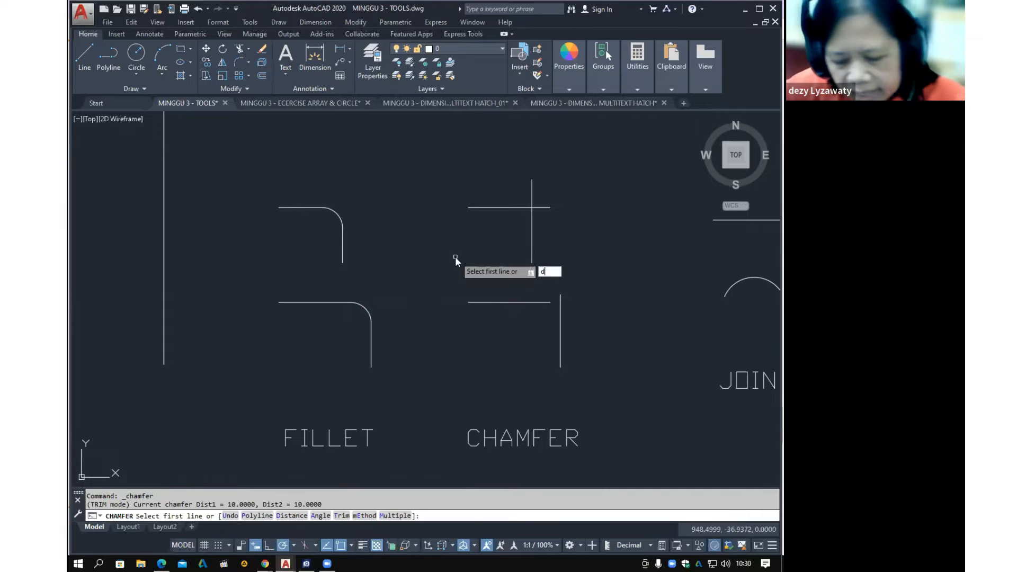
pyautogui.press('Return')
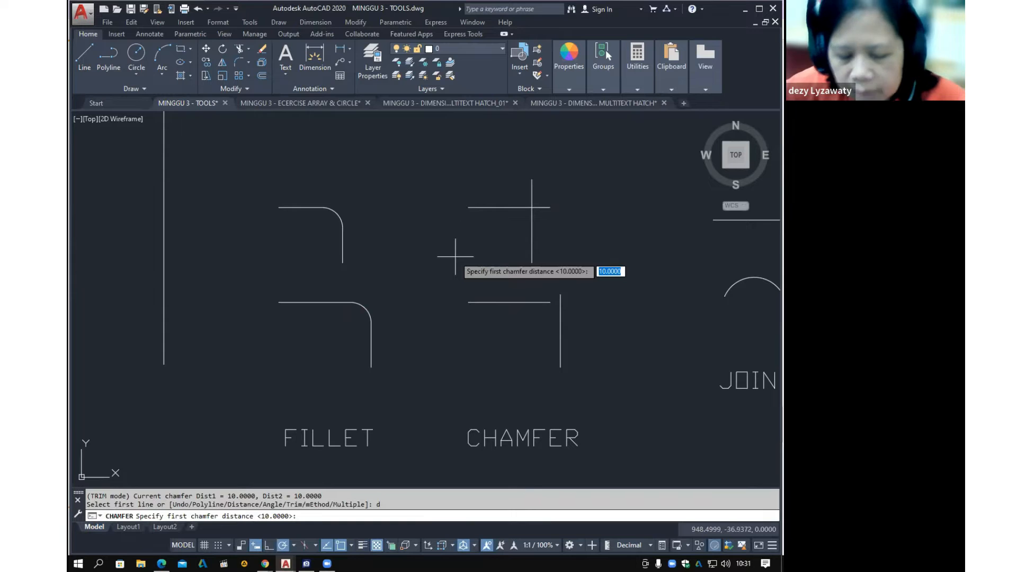
pyautogui.write('15')
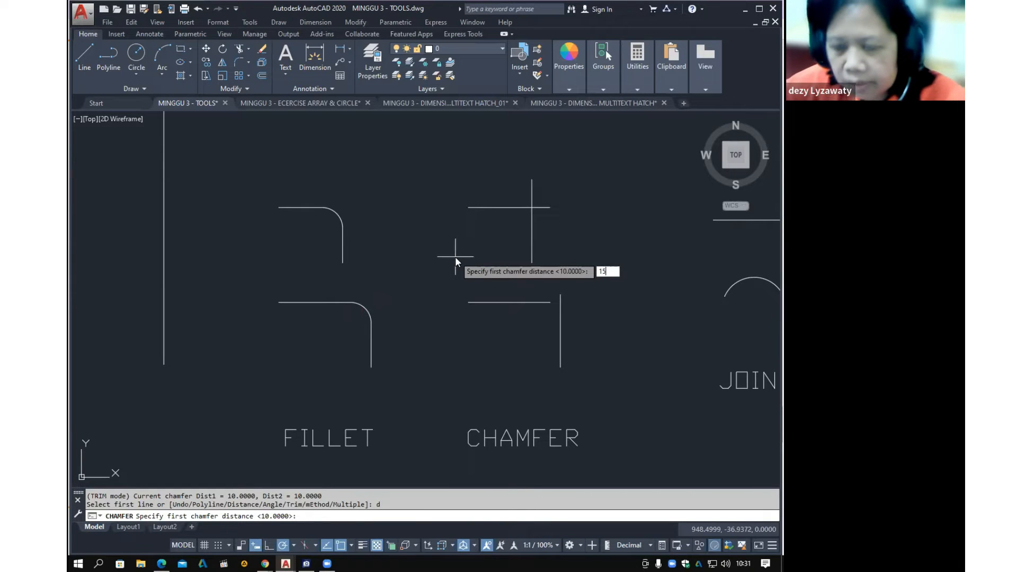
pyautogui.press('Return')
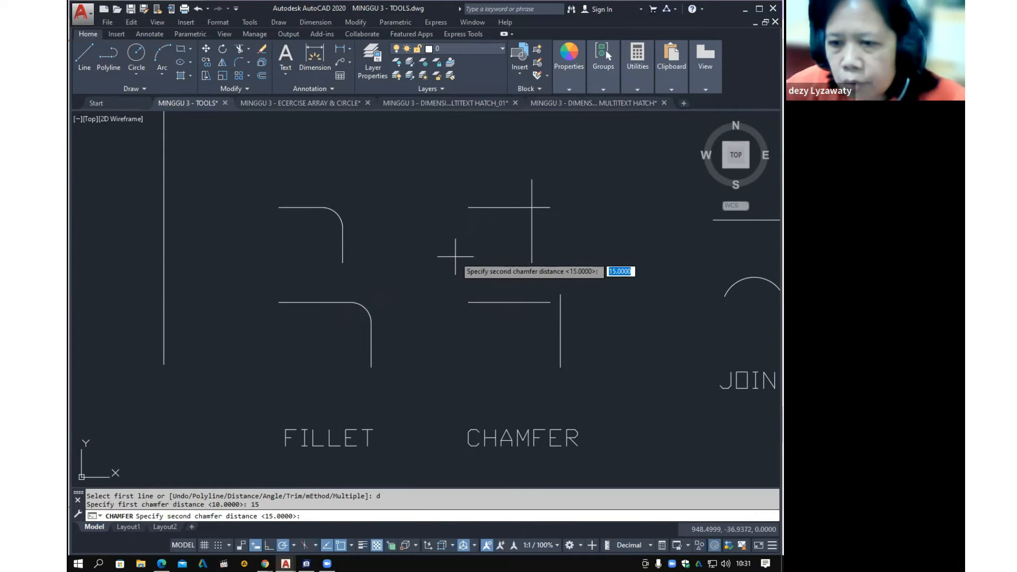
pyautogui.write('15')
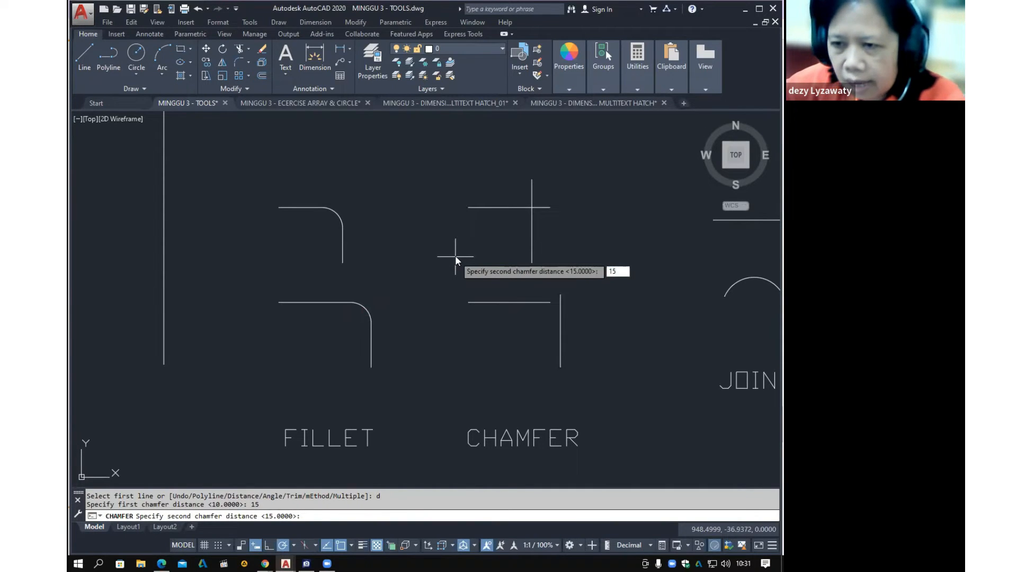
pyautogui.press('Return')
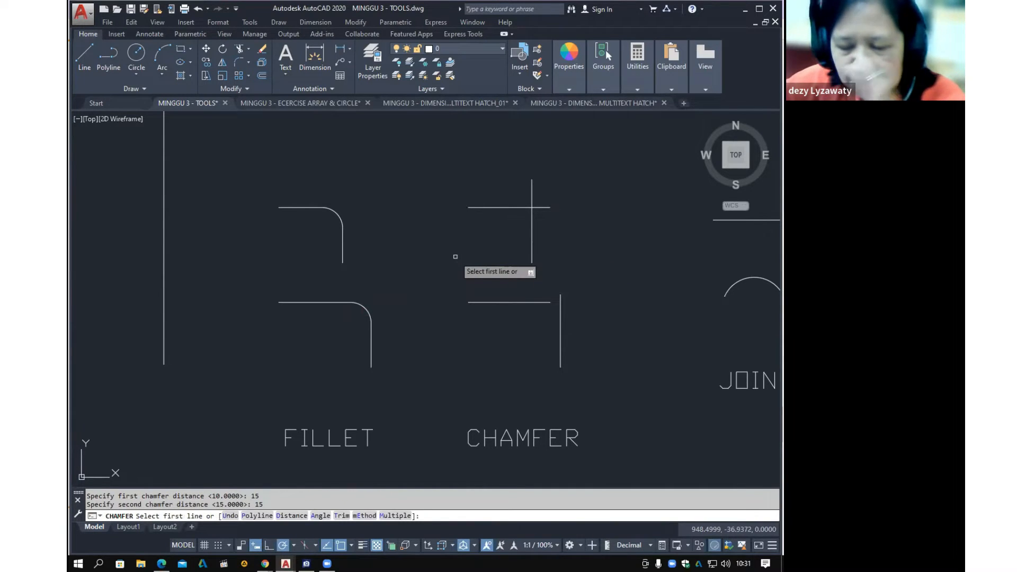
pyautogui.click(509, 207)
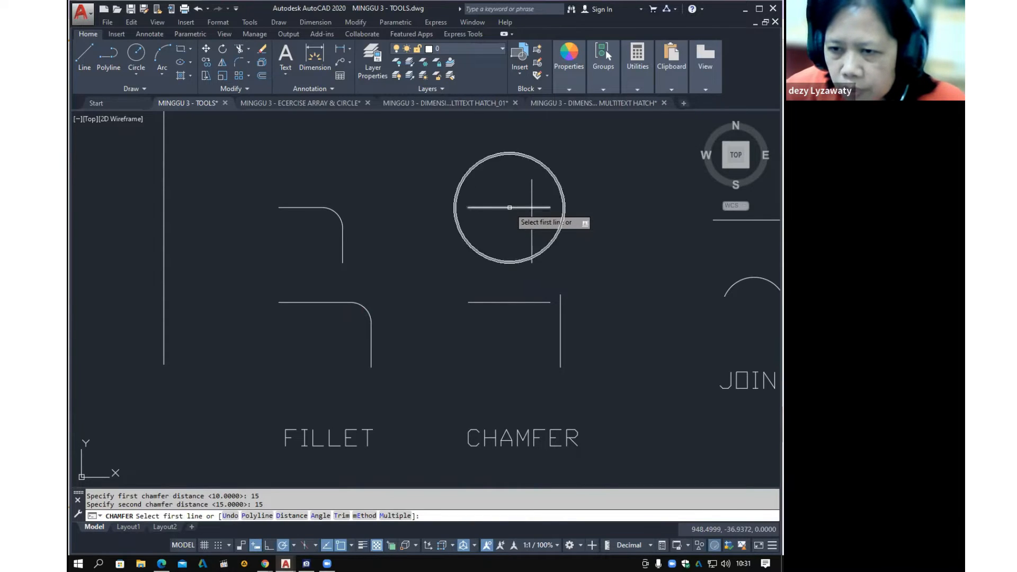
pyautogui.click(532, 228)
# Inspect the sloping chamfer line at the upper CHAMFER corner and clear the selection
pyautogui.scroll(3, 531, 214)
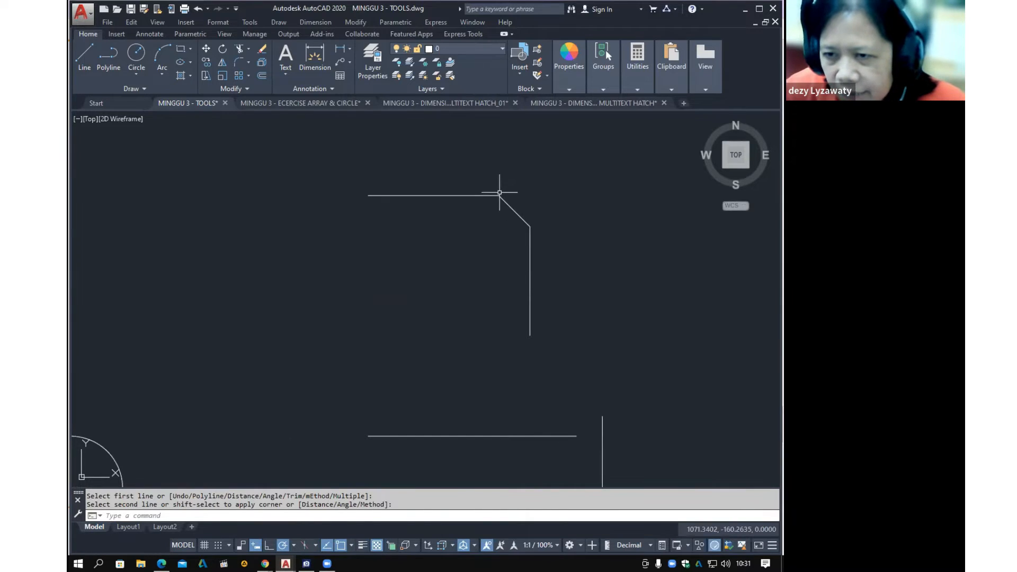
pyautogui.moveTo(521, 195); pyautogui.dragTo(486, 216, button='middle')
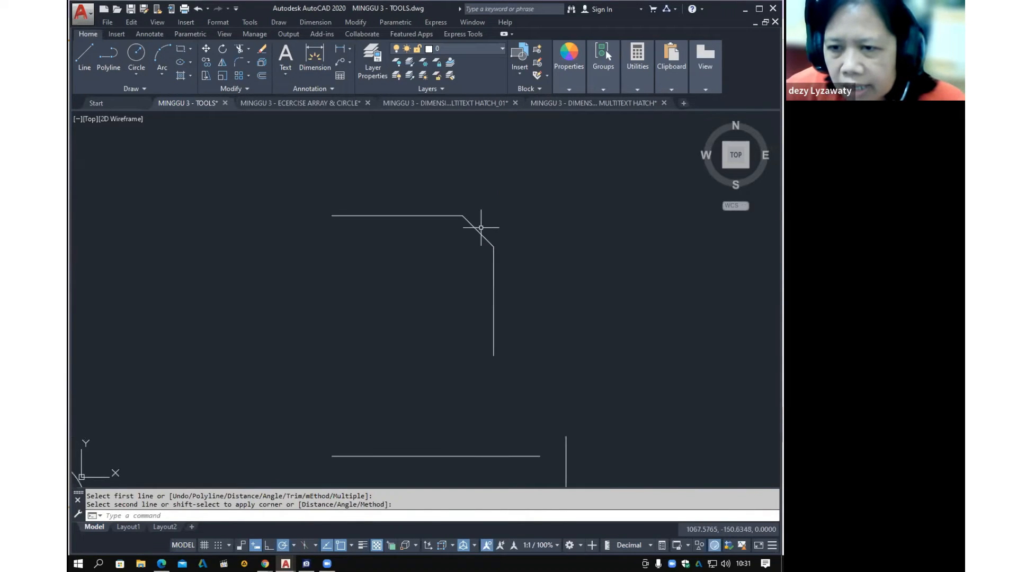
pyautogui.click(469, 221)
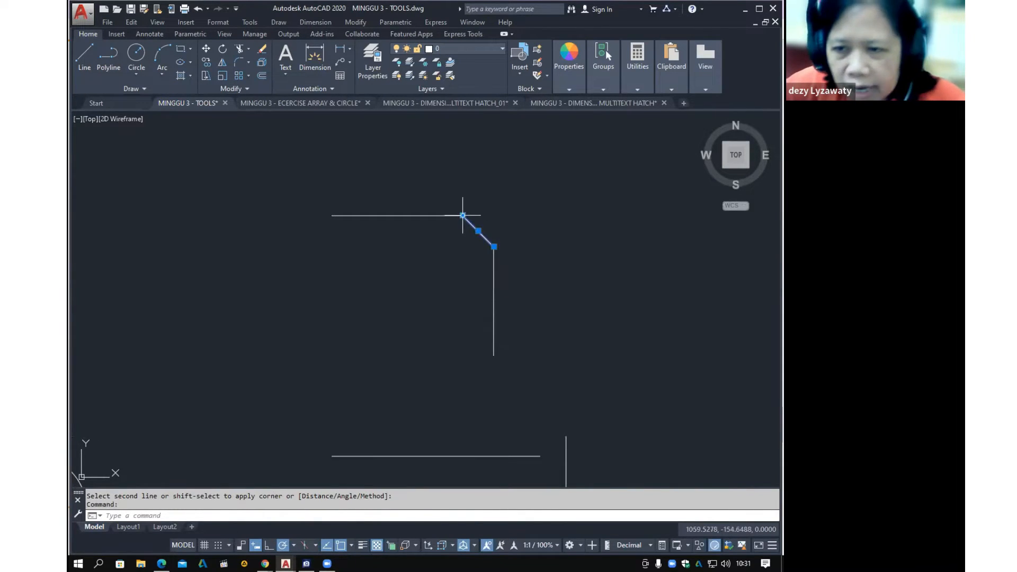
pyautogui.press('Escape')
pyautogui.press('Escape')
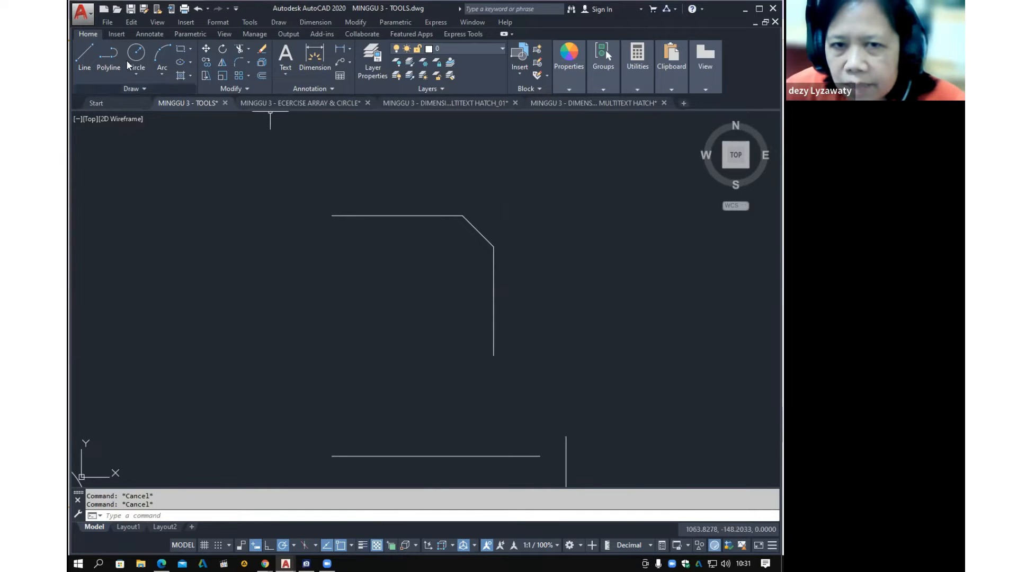
# Draw a horizontal and a vertical line from the chamfer's two ends to rebuild the original square corner
pyautogui.click(84, 57)
pyautogui.click(463, 215)
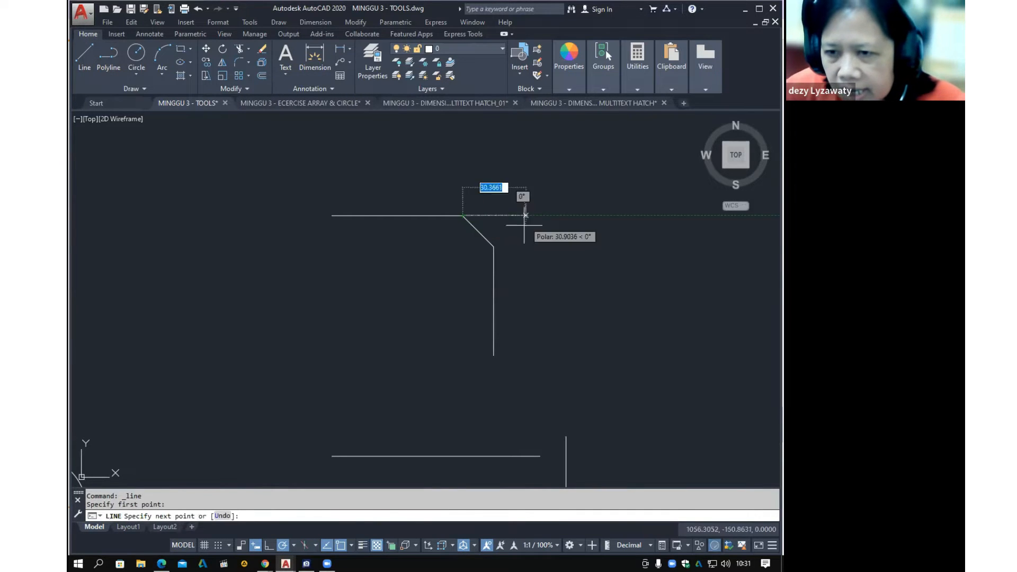
pyautogui.click(494, 216)
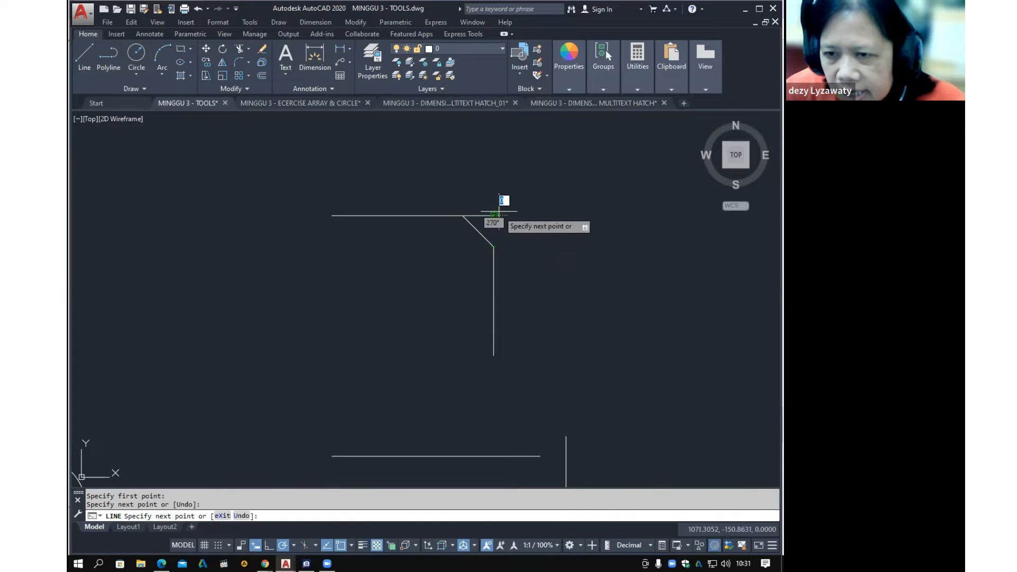
pyautogui.click(494, 246)
pyautogui.press('Escape')
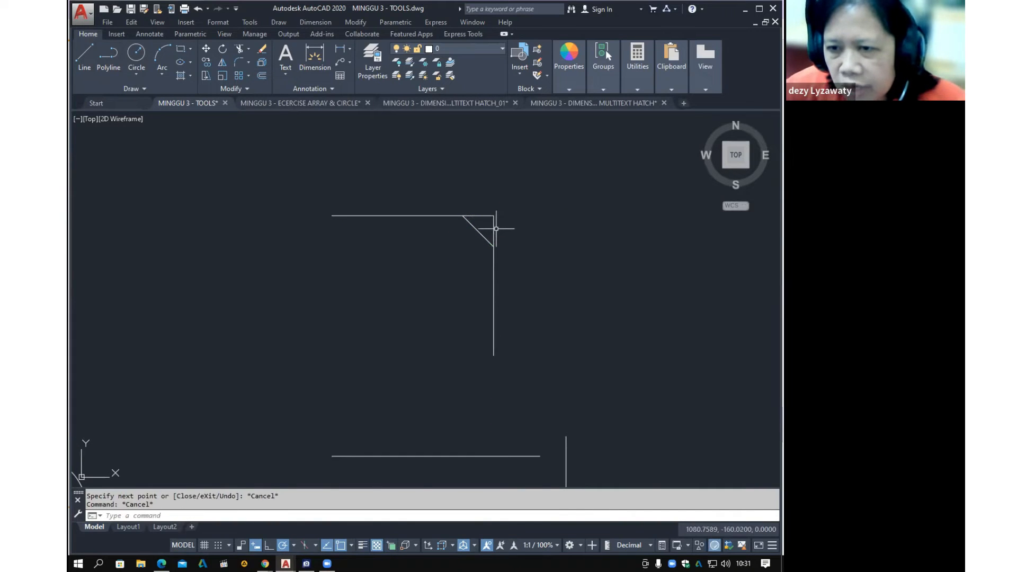
# Check the lengths of the two helper lines at the chamfered corner and clear the selection
pyautogui.click(494, 225)
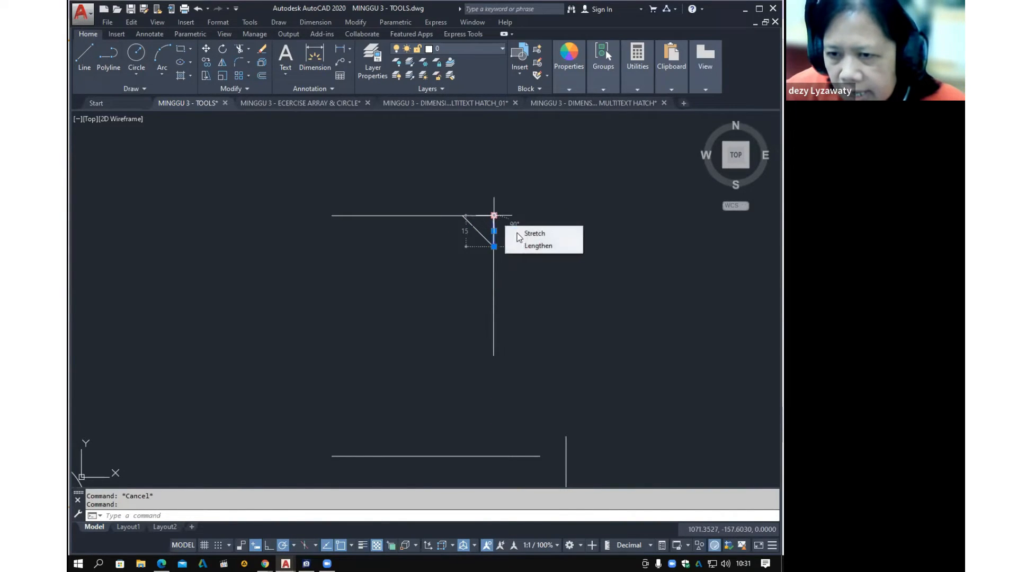
pyautogui.click(483, 215)
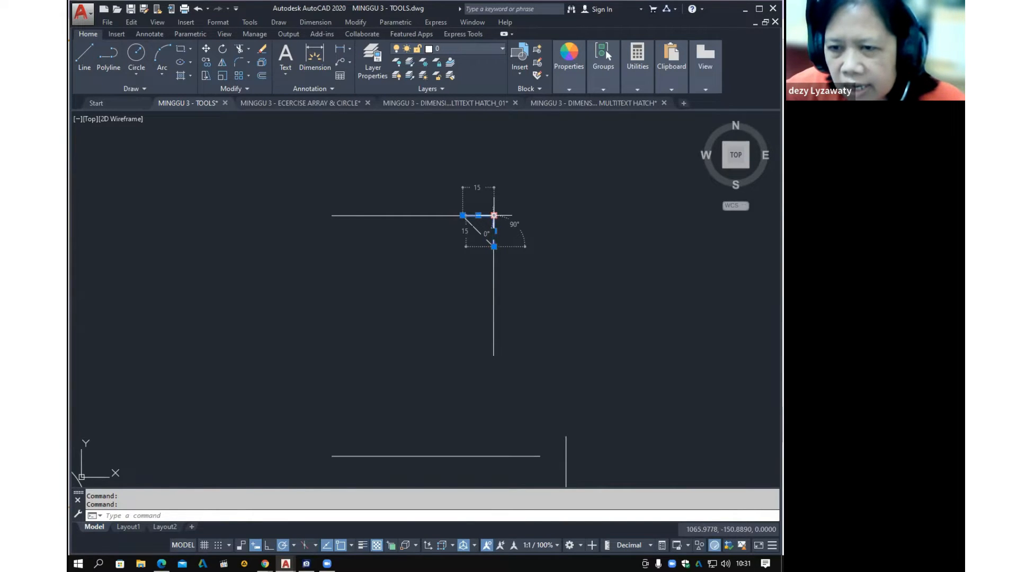
pyautogui.press('Escape')
pyautogui.press('Escape')
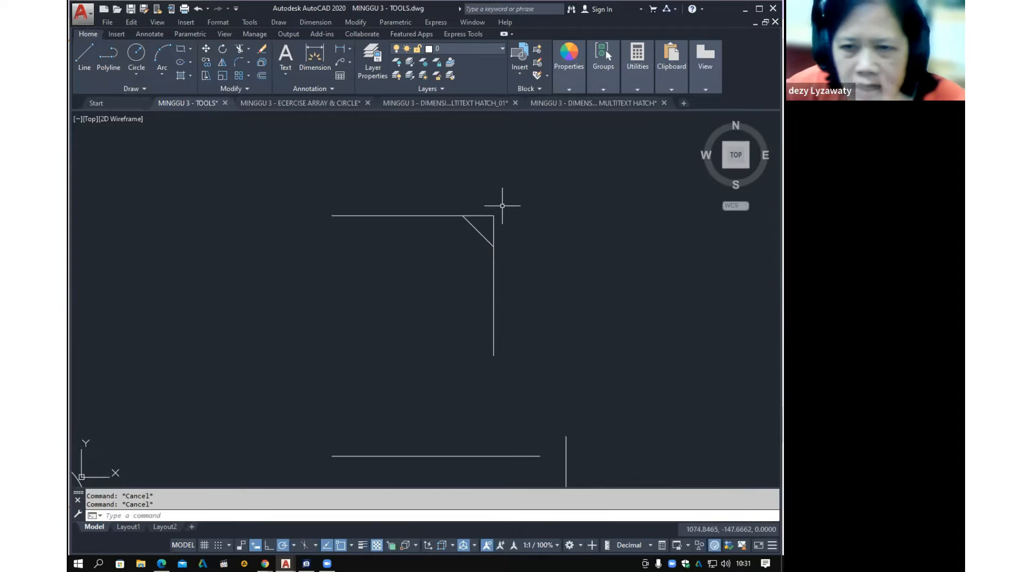
# Erase the two helper lines at the upper chamfered corner
pyautogui.click(506, 204)
pyautogui.click(479, 224)
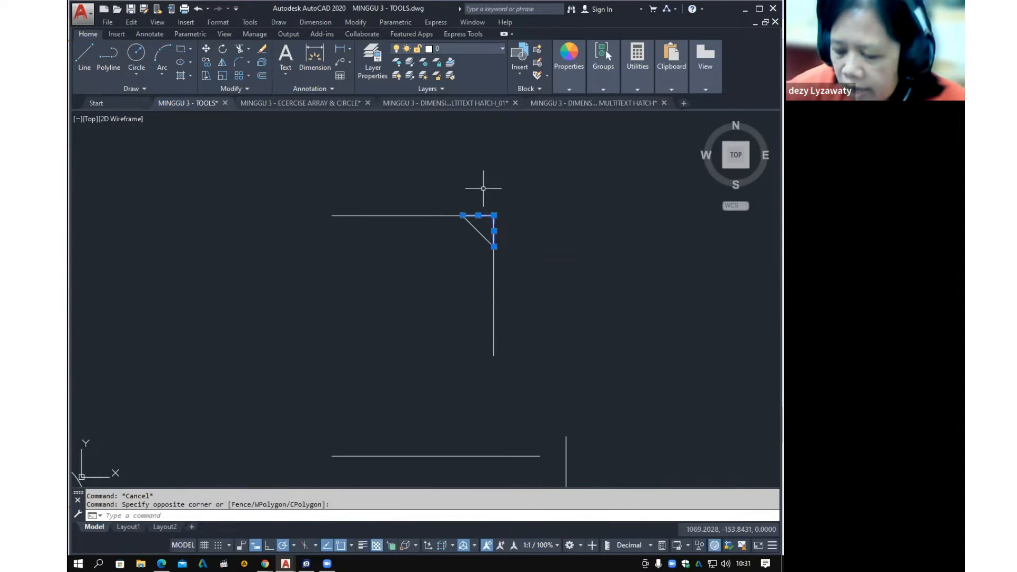
pyautogui.press('Delete')
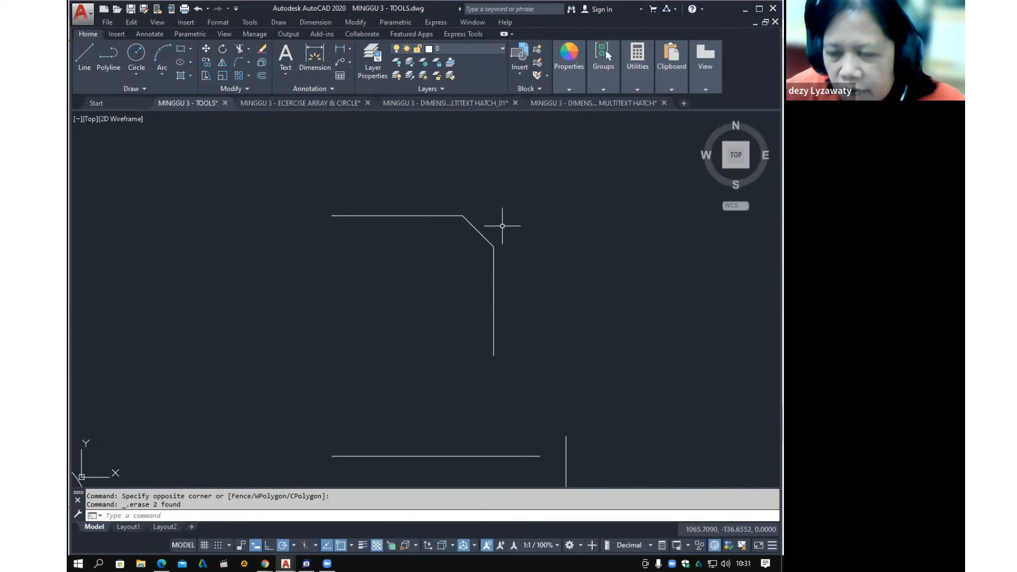
# Chamfer the lower CHAMFER corner between its horizontal and vertical lines with both distances set to 25
pyautogui.scroll(-5, 504, 223)
pyautogui.scroll(5, 508, 341)
pyautogui.moveTo(497, 278); pyautogui.dragTo(494, 301, button='middle')
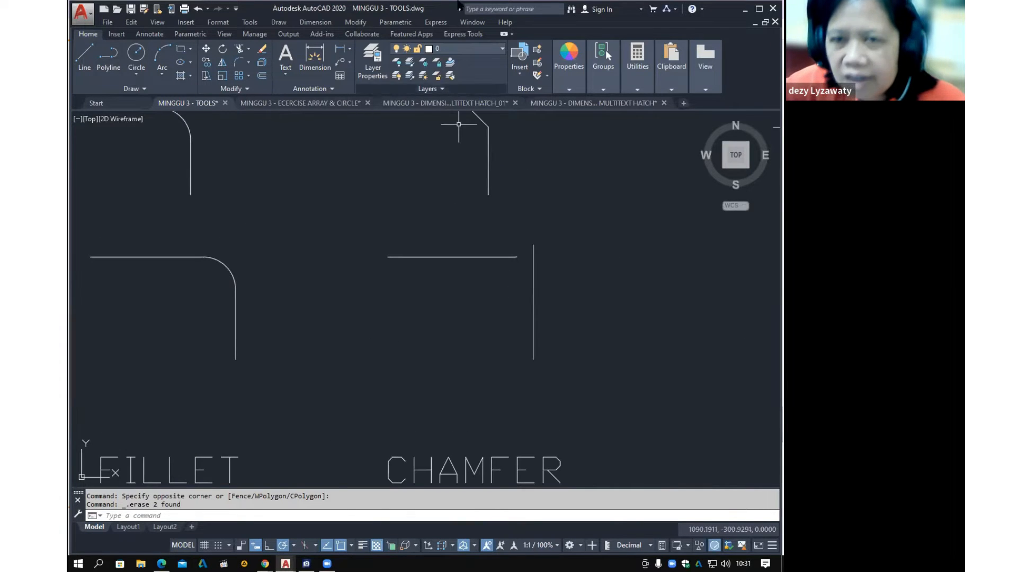
pyautogui.click(356, 22)
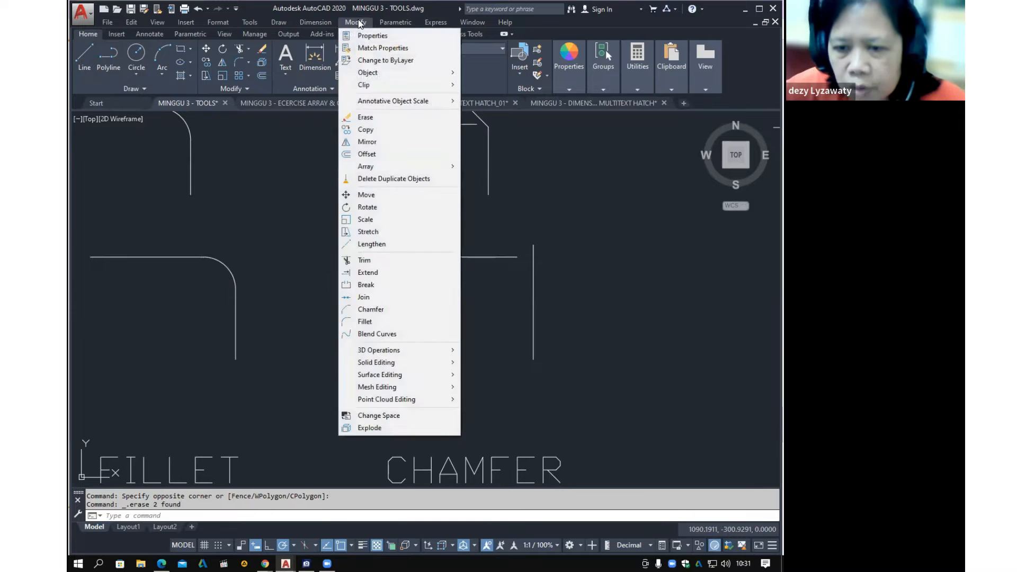
pyautogui.click(390, 311)
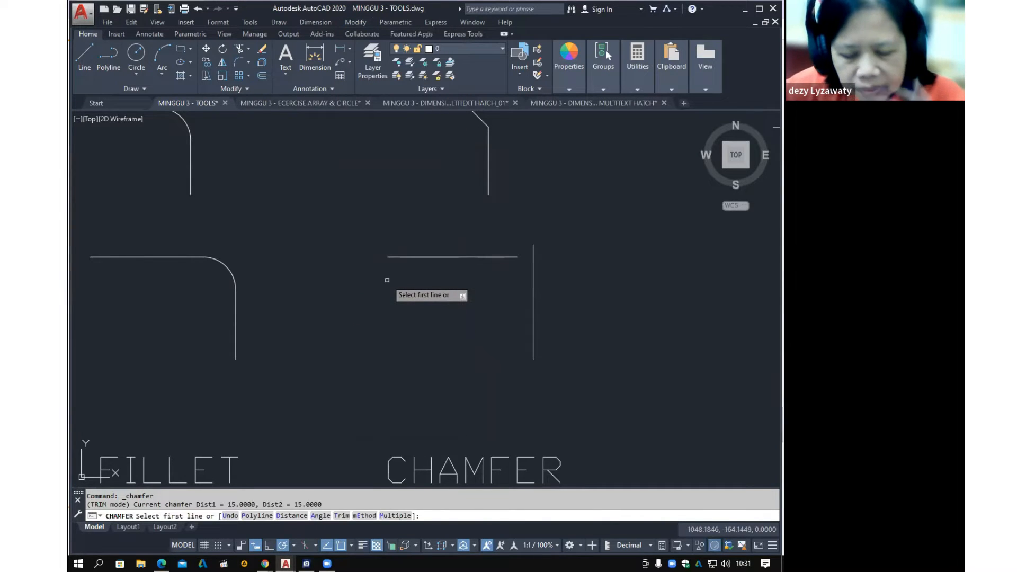
pyautogui.write('d')
pyautogui.press('Return')
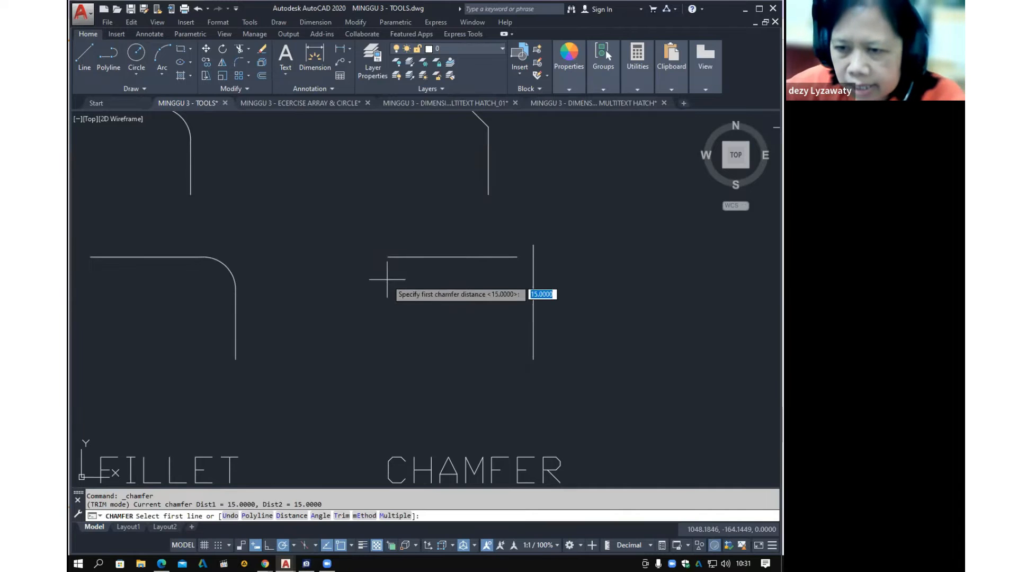
pyautogui.write('25')
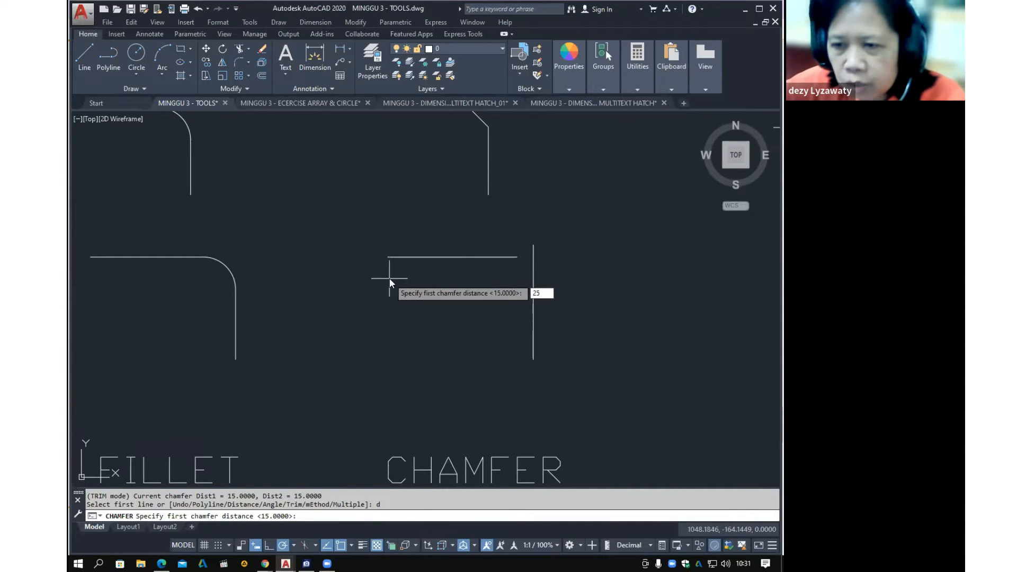
pyautogui.press('Return')
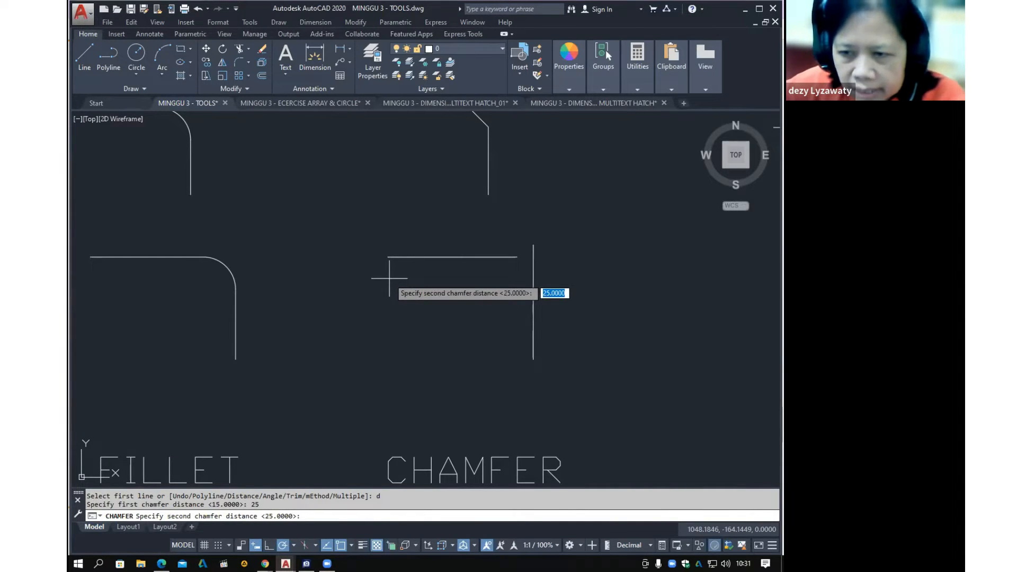
pyautogui.write('25')
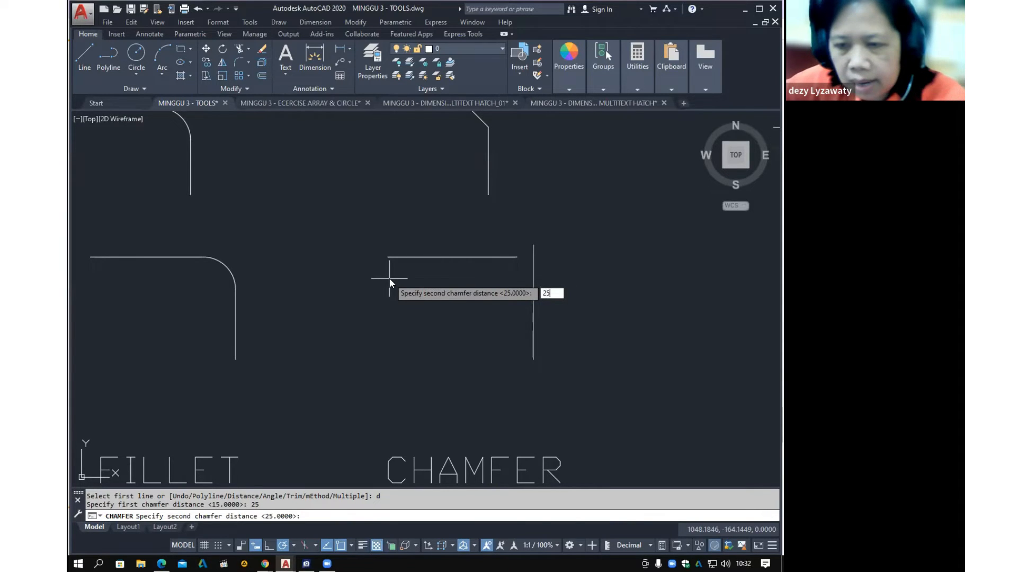
pyautogui.press('Return')
pyautogui.click(487, 258)
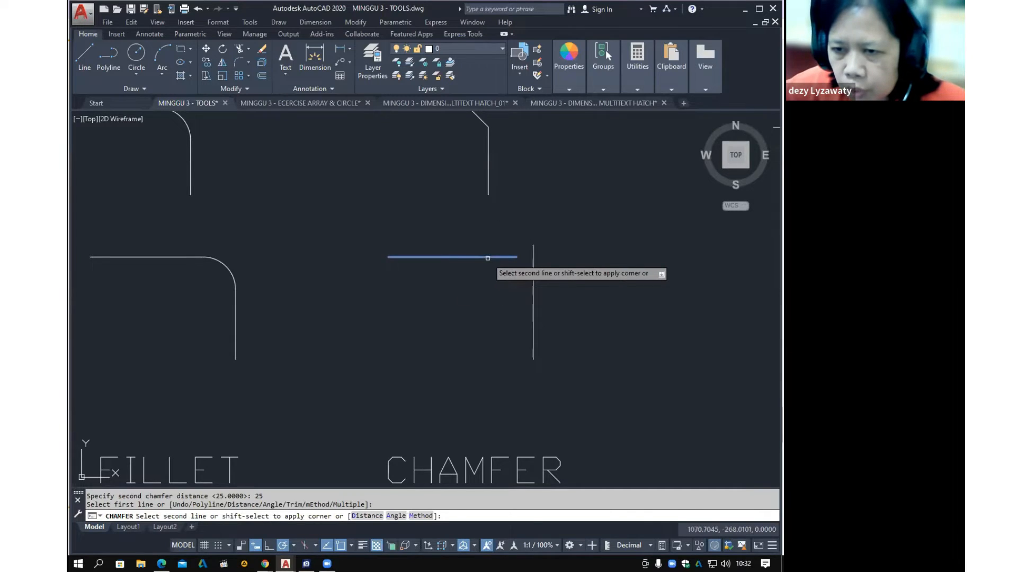
pyautogui.click(533, 297)
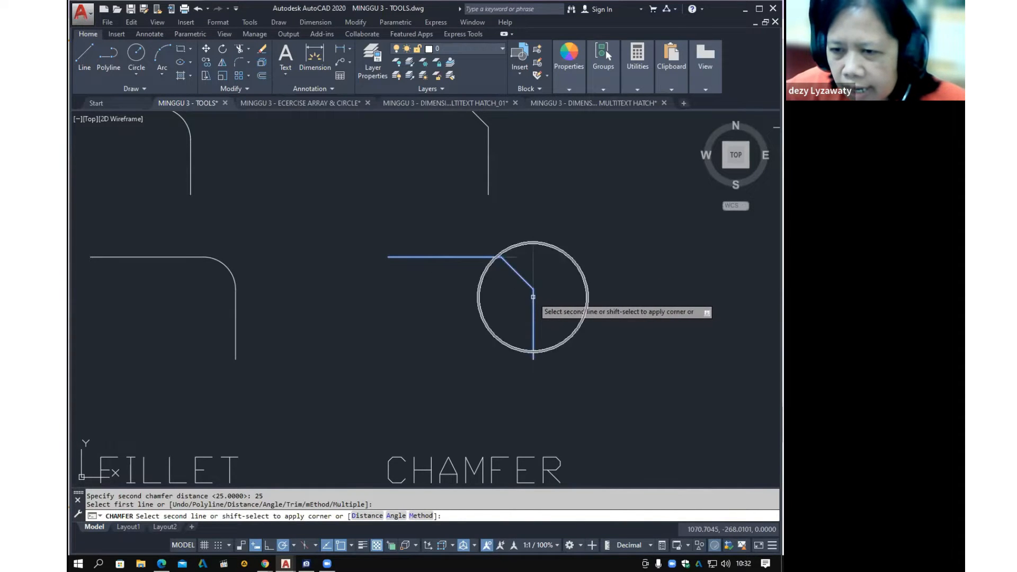
pyautogui.scroll(-6, 533, 297)
pyautogui.scroll(4, 501, 227)
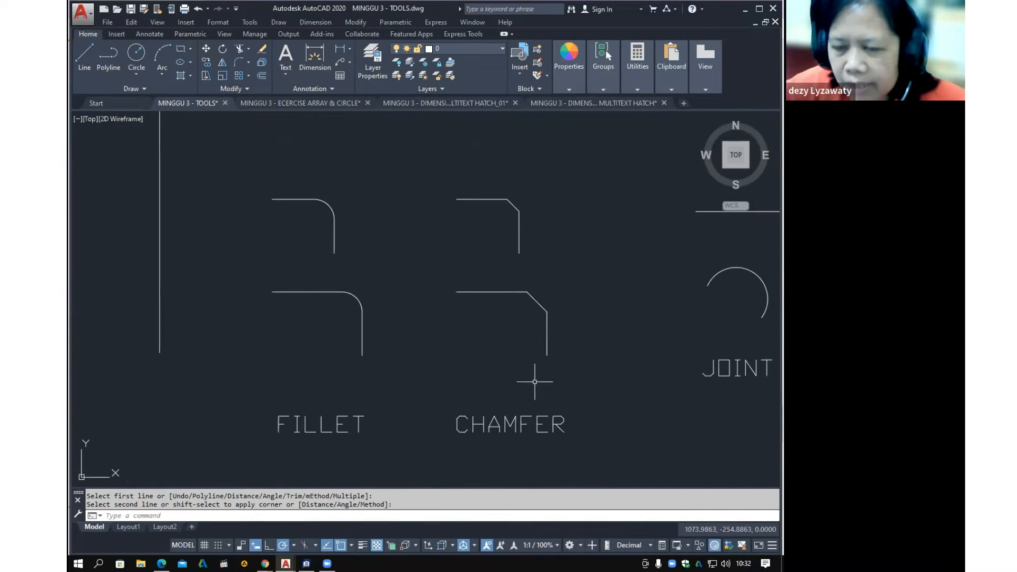
pyautogui.moveTo(510, 403); pyautogui.dragTo(555, 386, button='middle')
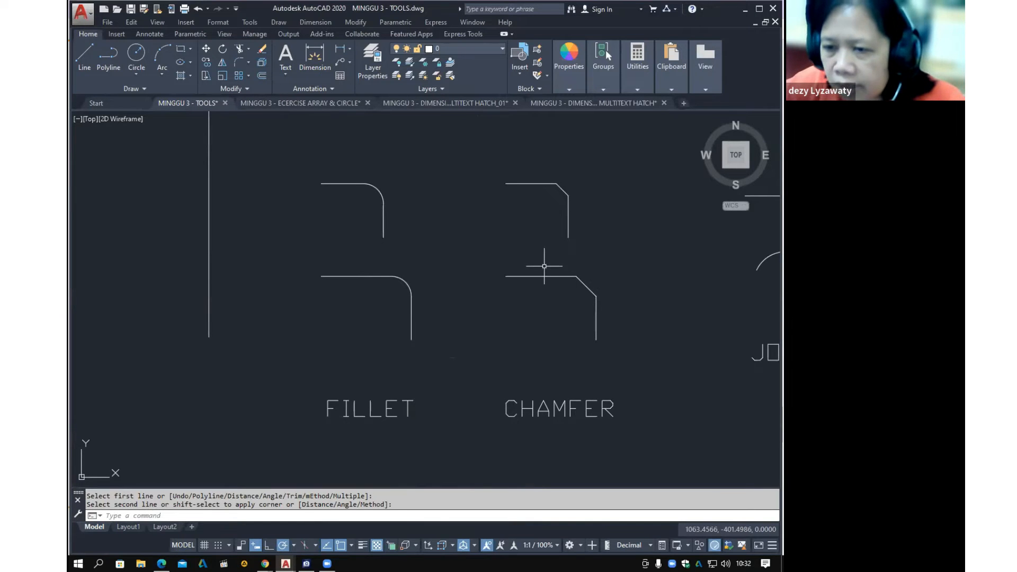
# Begin a rectangle for the RECTANGLE exercise with its corner fillet radius set to 5
pyautogui.scroll(-6, 621, 328)
pyautogui.moveTo(493, 350); pyautogui.dragTo(540, 367, button='middle')
pyautogui.scroll(4, 602, 350)
pyautogui.moveTo(605, 350); pyautogui.dragTo(587, 355, button='middle')
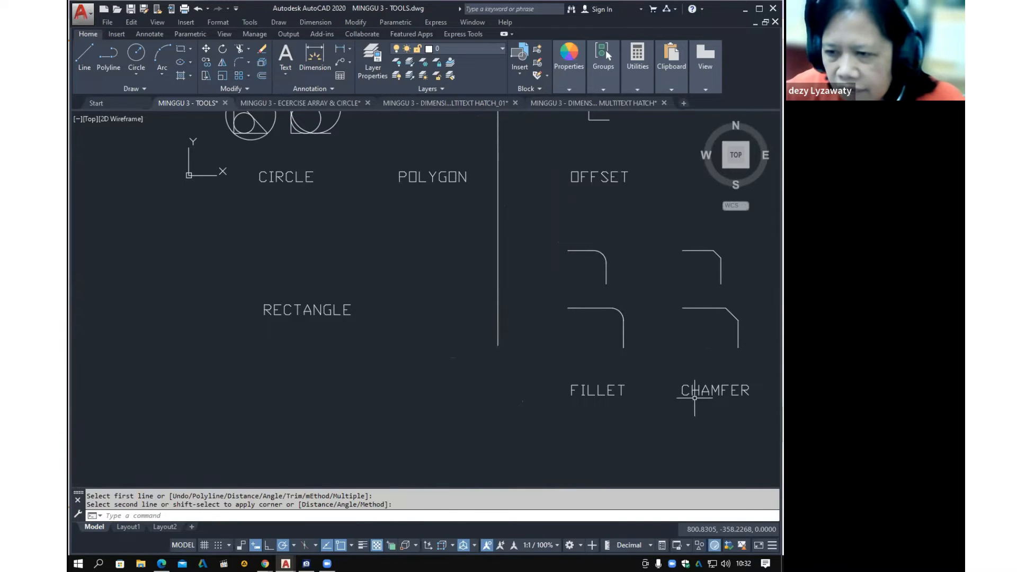
pyautogui.moveTo(325, 280); pyautogui.dragTo(440, 338, button='middle')
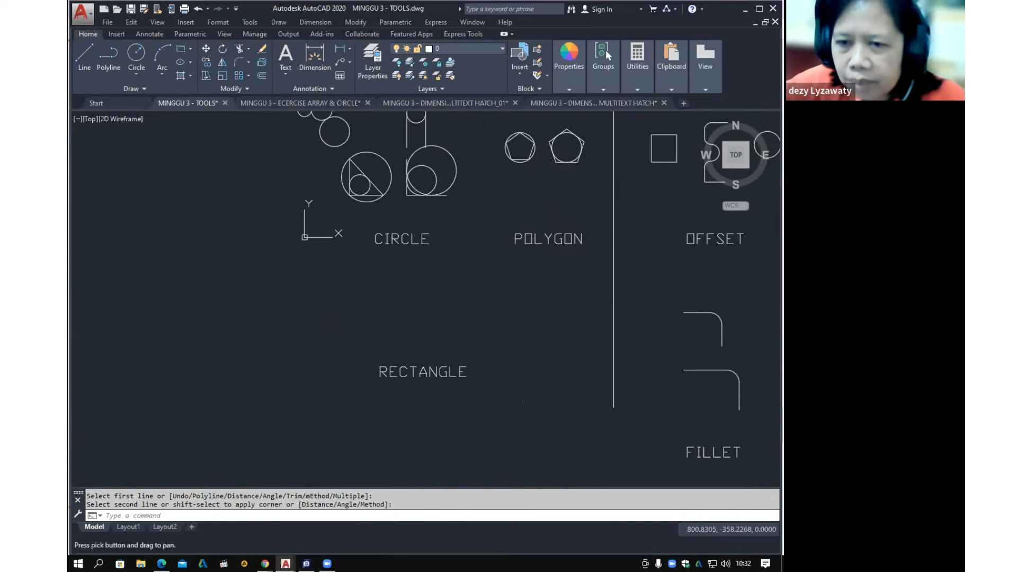
pyautogui.scroll(2, 437, 313)
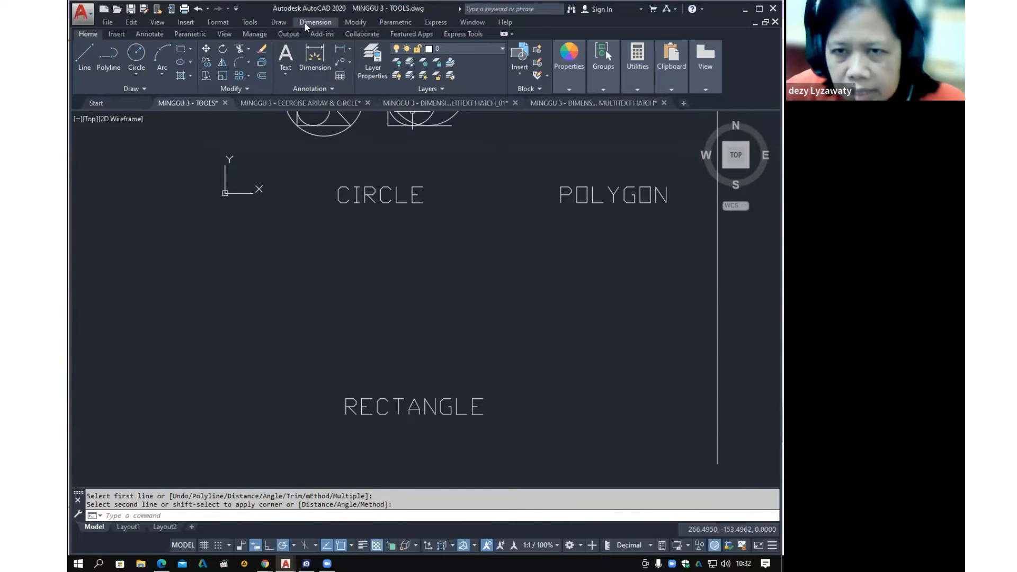
pyautogui.click(283, 22)
pyautogui.click(310, 143)
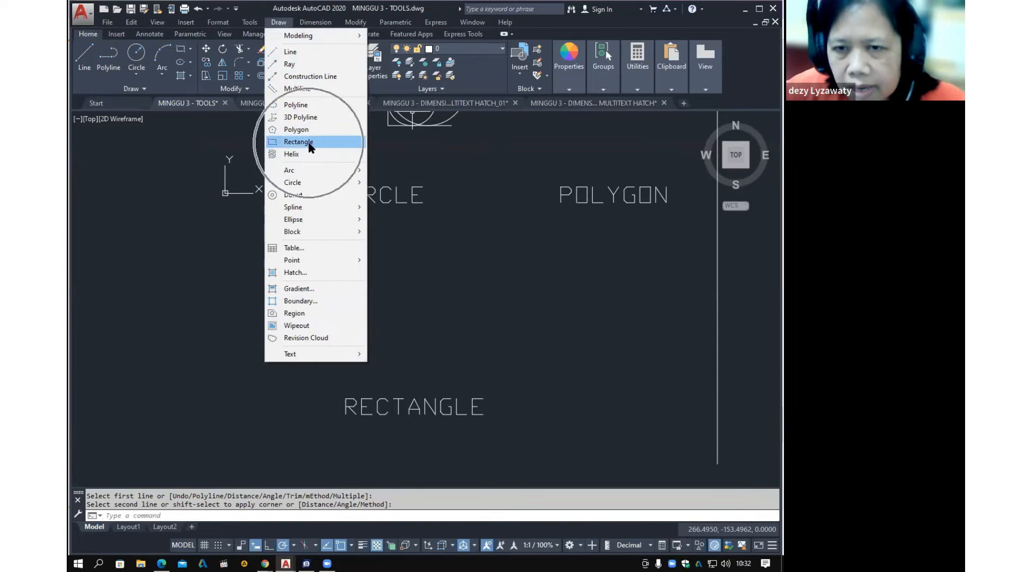
pyautogui.click(311, 144)
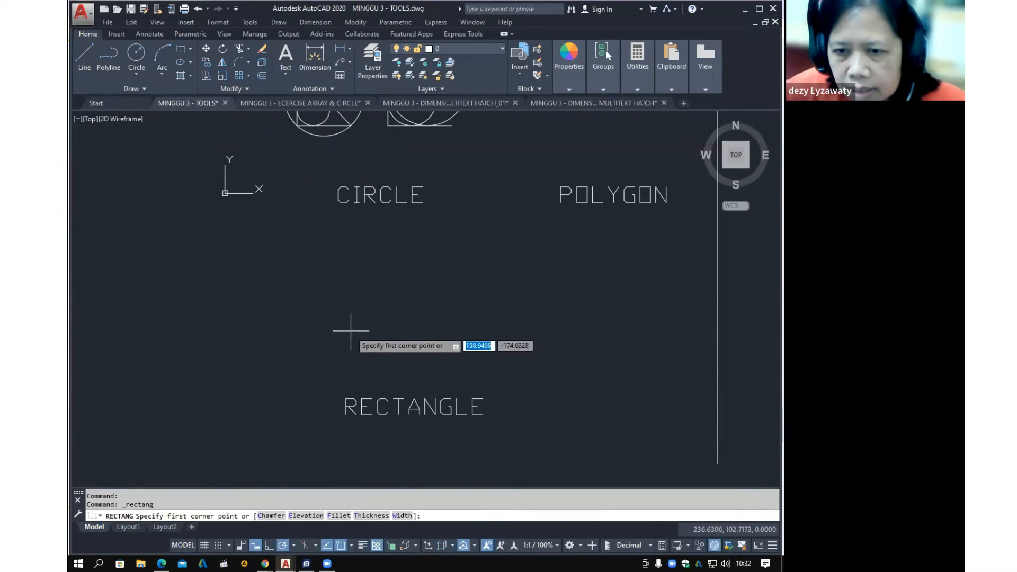
pyautogui.click(288, 34)
pyautogui.click(279, 22)
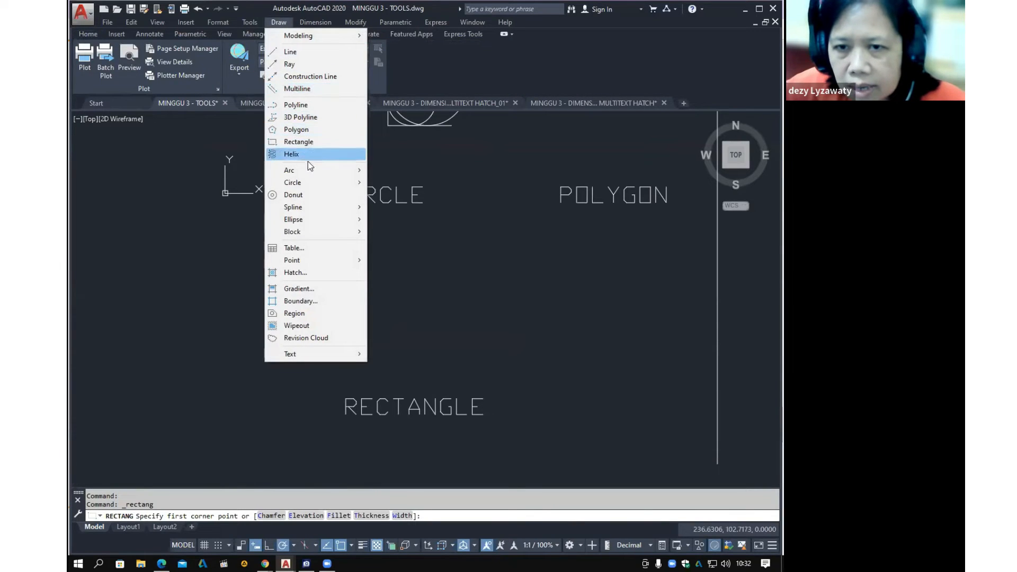
pyautogui.click(311, 143)
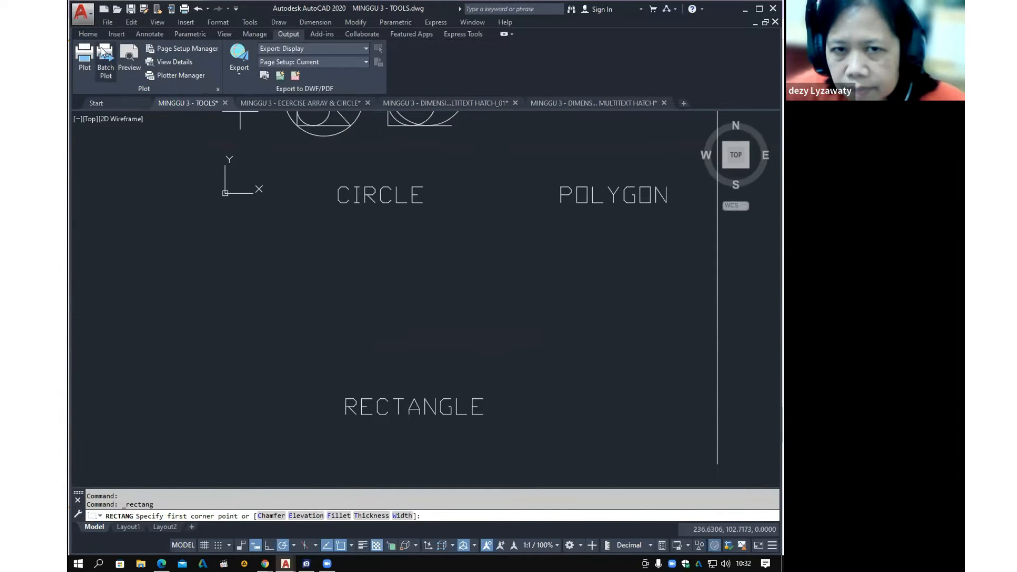
pyautogui.click(88, 34)
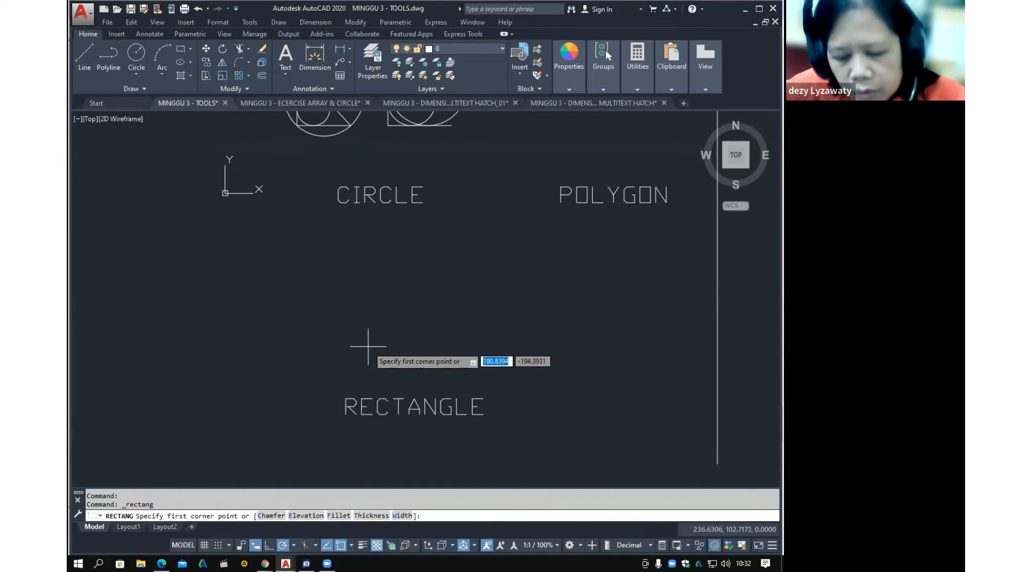
pyautogui.write('f')
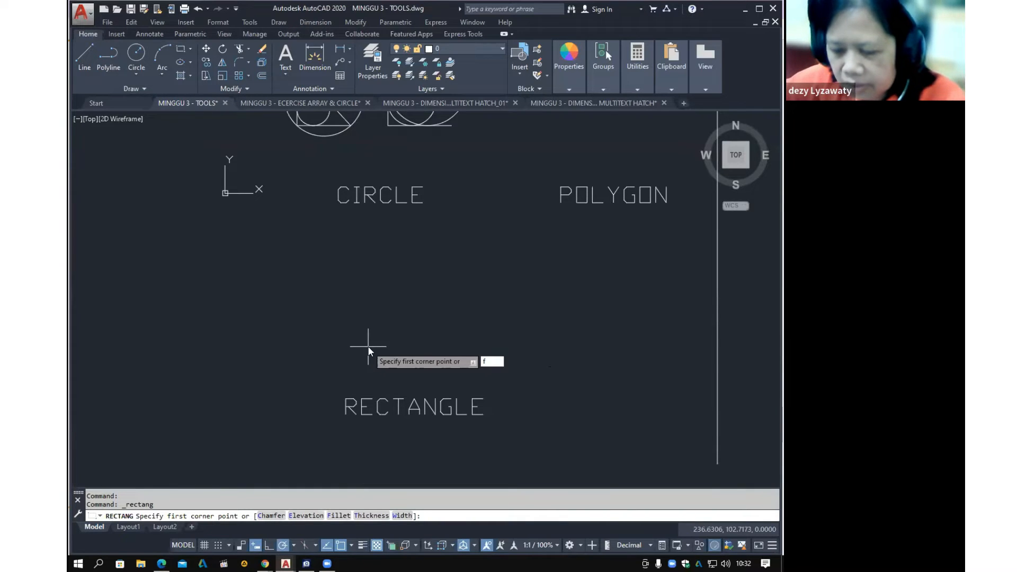
pyautogui.press('Return')
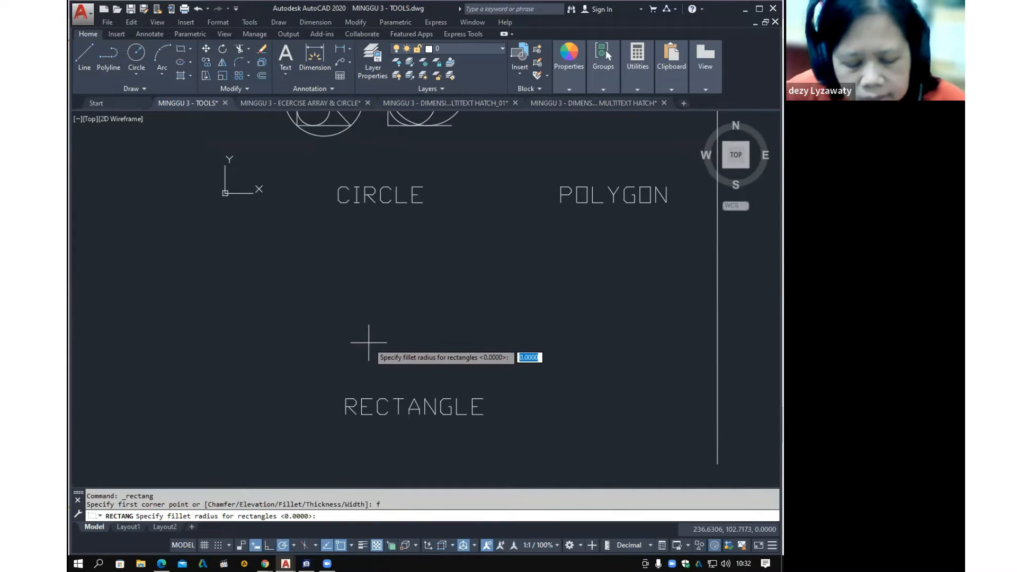
pyautogui.write('5')
pyautogui.press('Return')
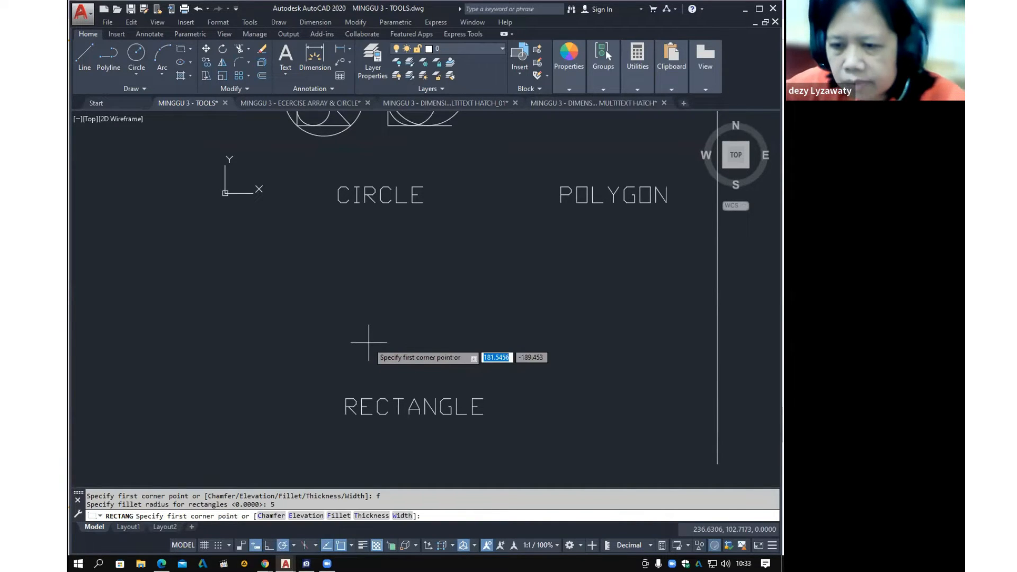
# Place the rounded rectangle just above the RECTANGLE label, sized 30 by 30
pyautogui.click(357, 372)
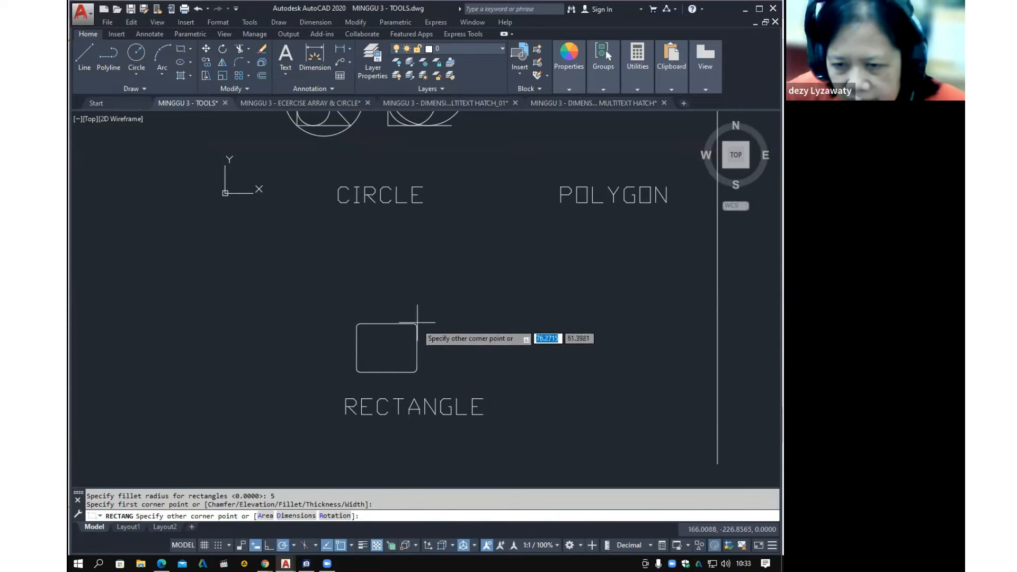
pyautogui.scroll(4, 414, 316)
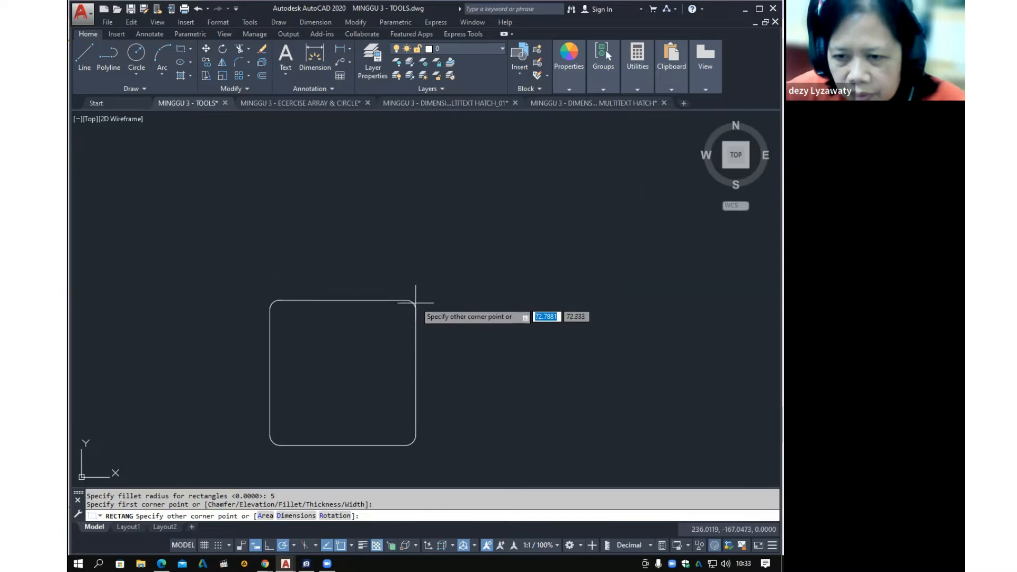
pyautogui.write('30')
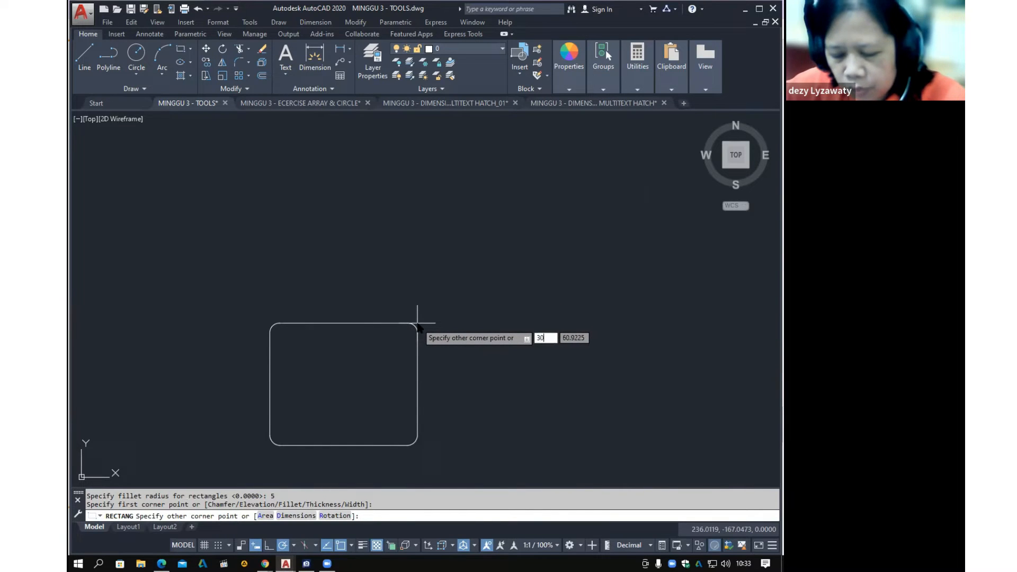
pyautogui.press('Tab')
pyautogui.write('3')
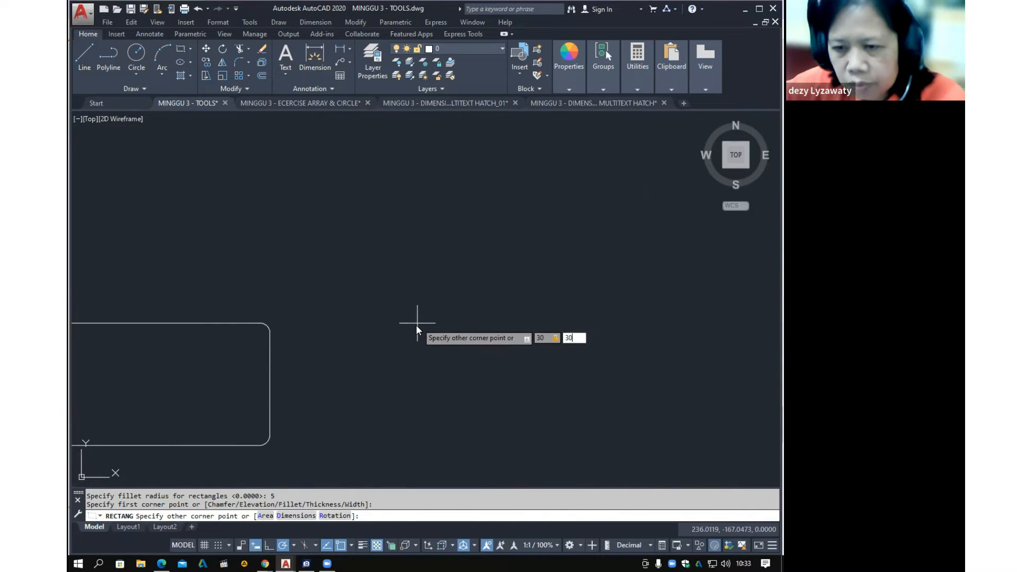
pyautogui.press('Return')
pyautogui.scroll(-2, 417, 324)
pyautogui.moveTo(418, 324); pyautogui.dragTo(456, 241, button='middle')
pyautogui.scroll(4, 389, 303)
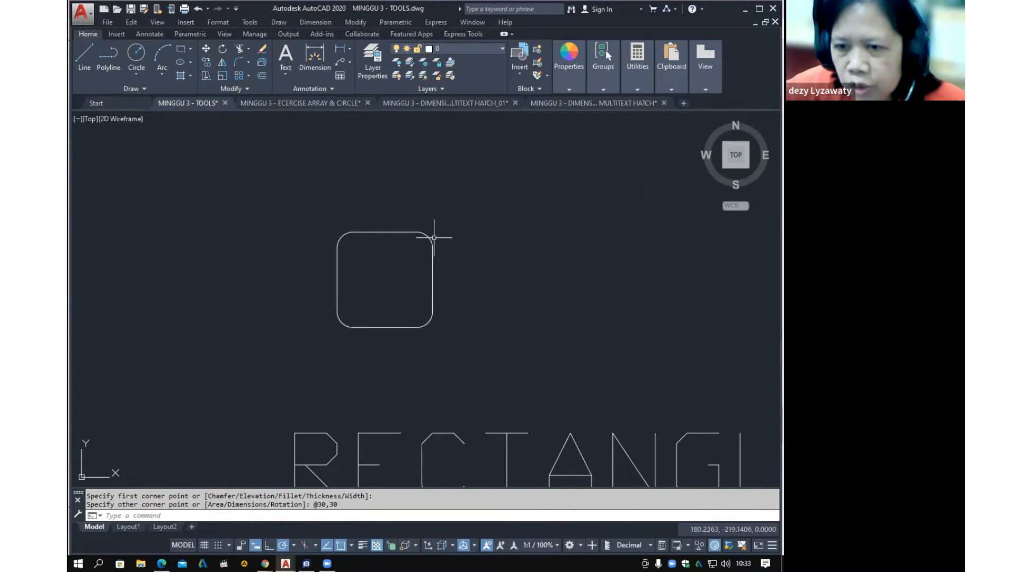
# Draw a 30 by 30 rectangle with both chamfer distances set to 5, beside the rounded rectangle on its right
pyautogui.moveTo(517, 334); pyautogui.dragTo(440, 319, button='middle')
pyautogui.click(279, 23)
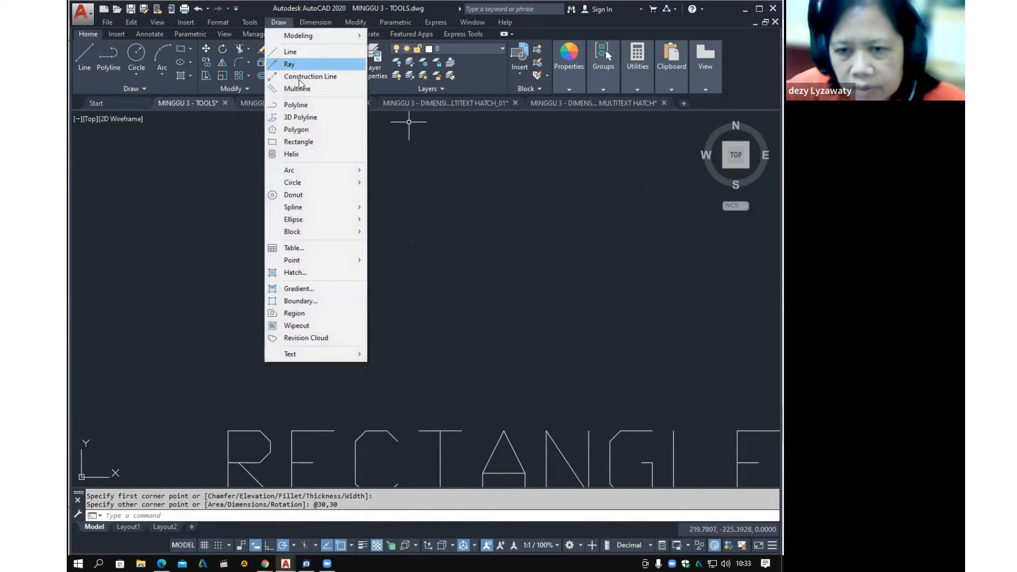
pyautogui.click(310, 142)
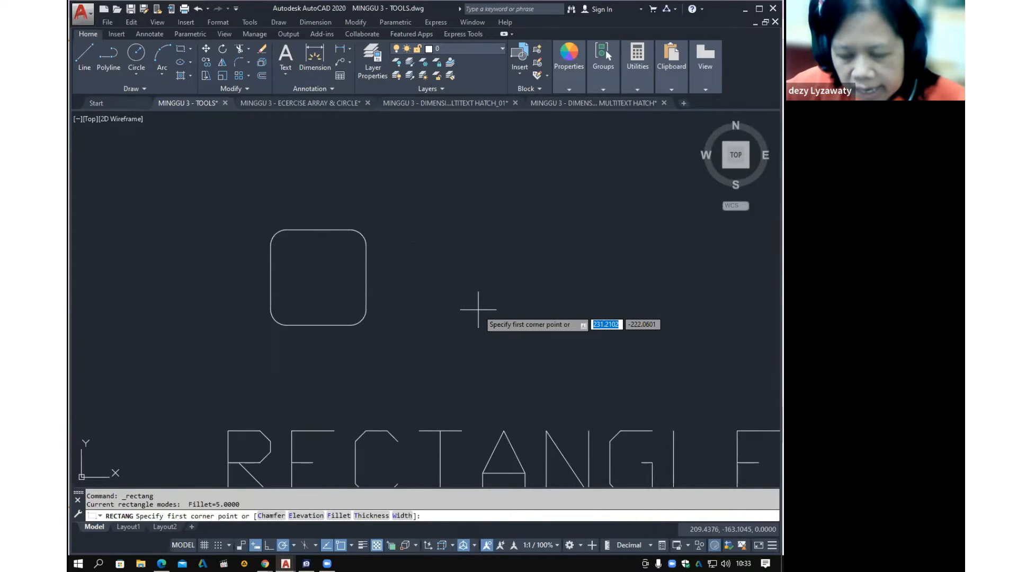
pyautogui.write('c')
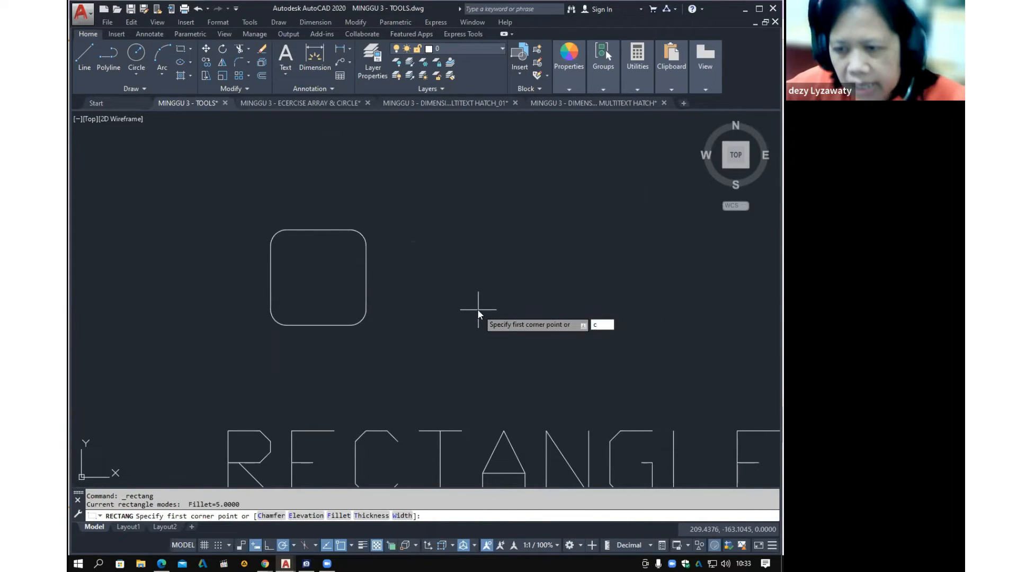
pyautogui.press('Return')
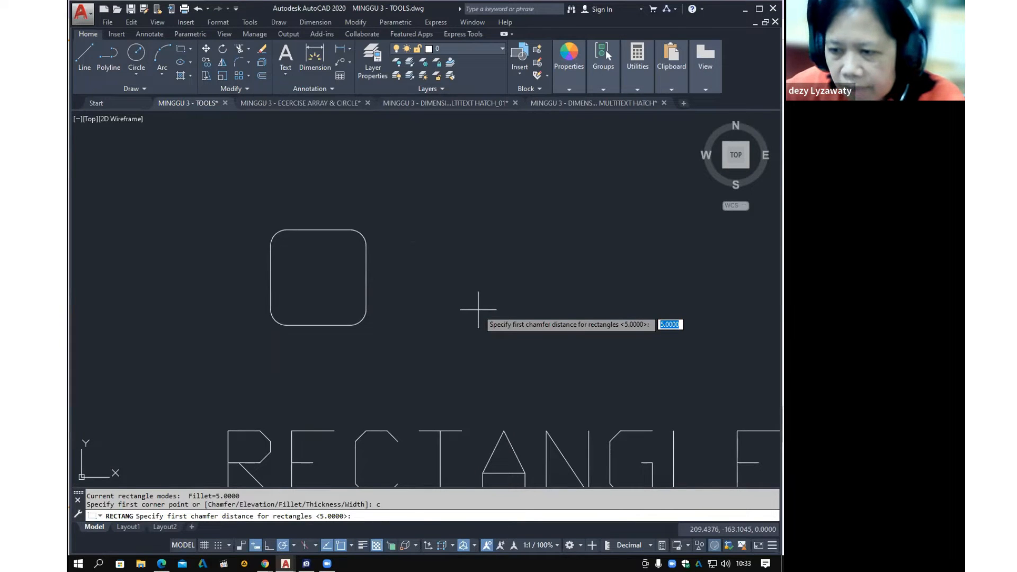
pyautogui.write('5')
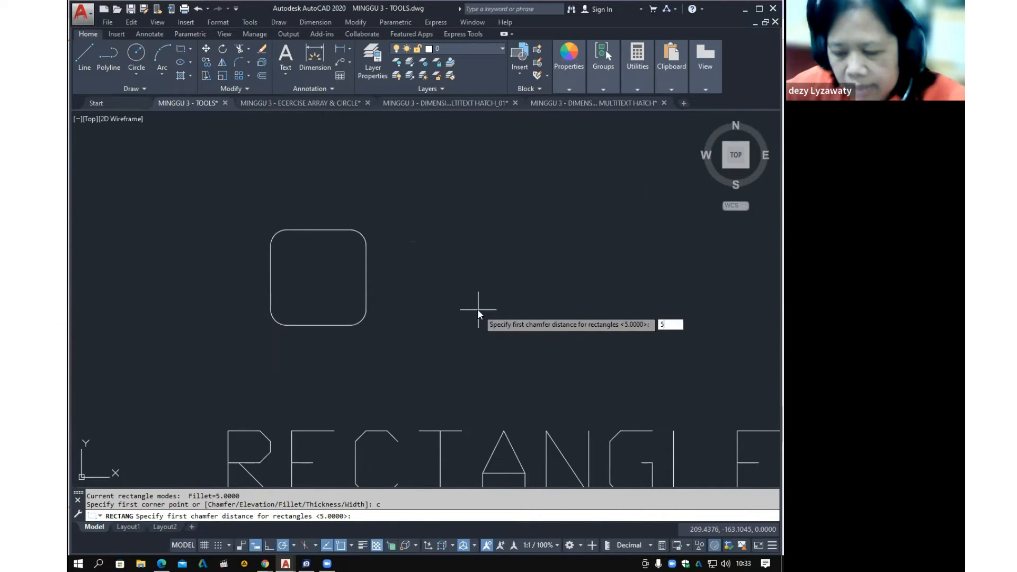
pyautogui.press('Return')
pyautogui.write('5')
pyautogui.press('Return')
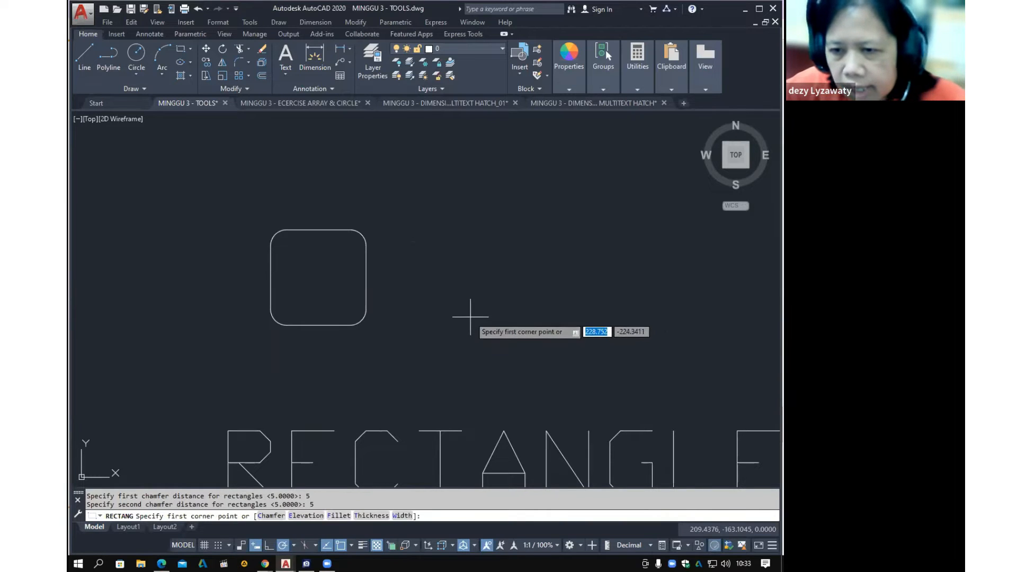
pyautogui.click(470, 317)
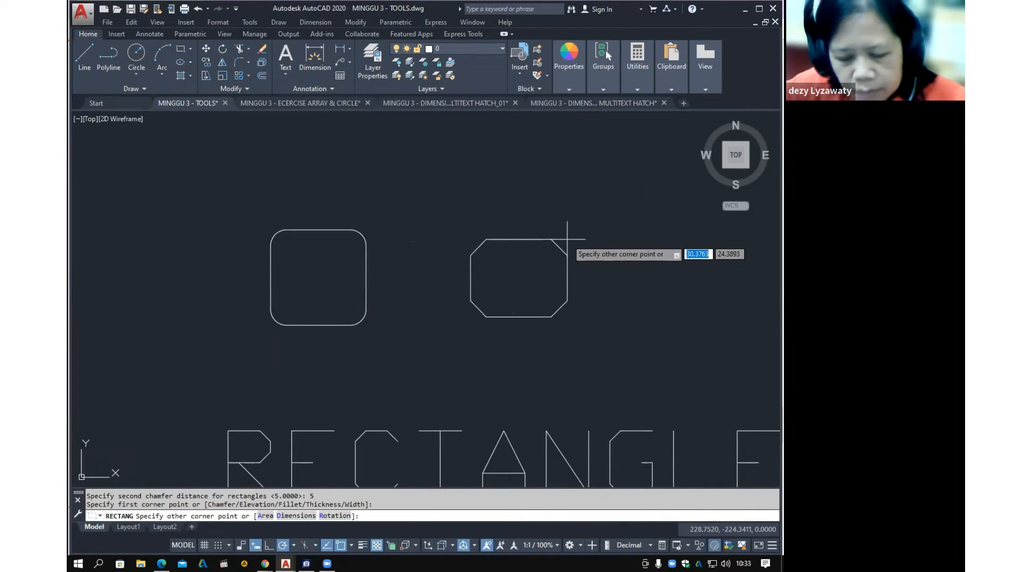
pyautogui.write('30')
pyautogui.press('Tab')
pyautogui.write('30')
pyautogui.press('Return')
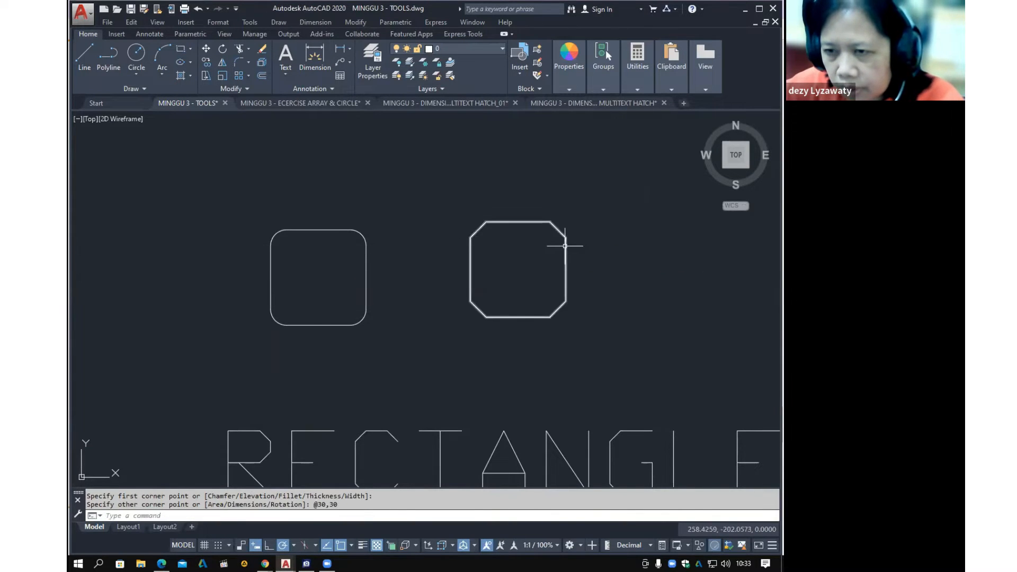
# Switch Dynamic Input off and back on to demonstrate the toggle
pyautogui.scroll(-2, 477, 276)
pyautogui.moveTo(455, 249); pyautogui.dragTo(513, 268, button='middle')
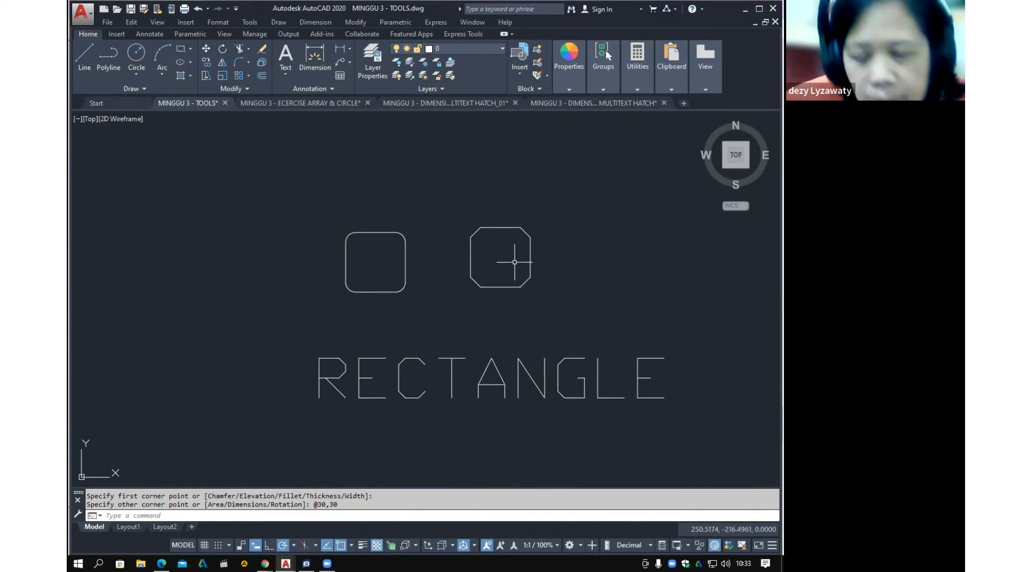
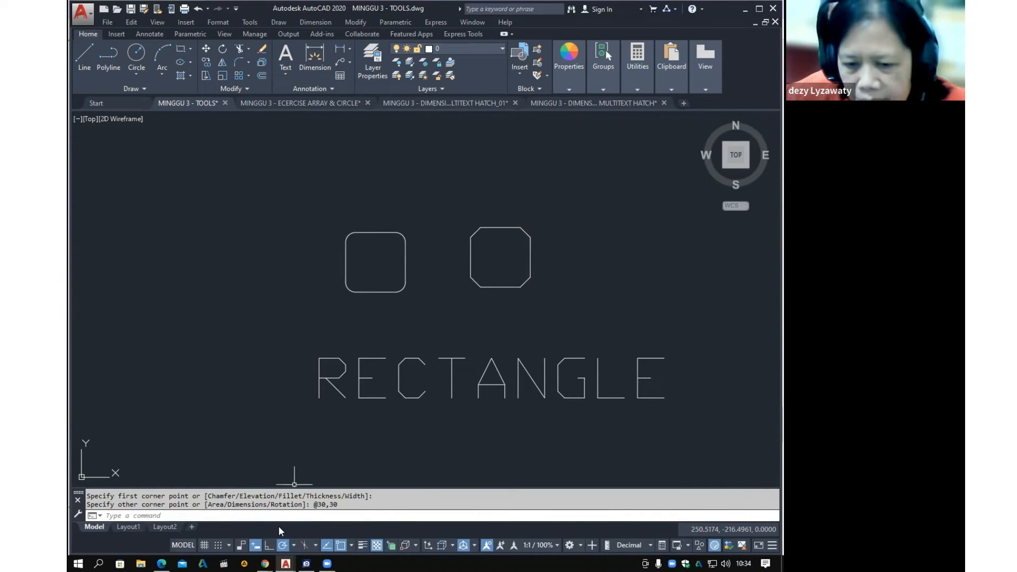
pyautogui.click(538, 208)
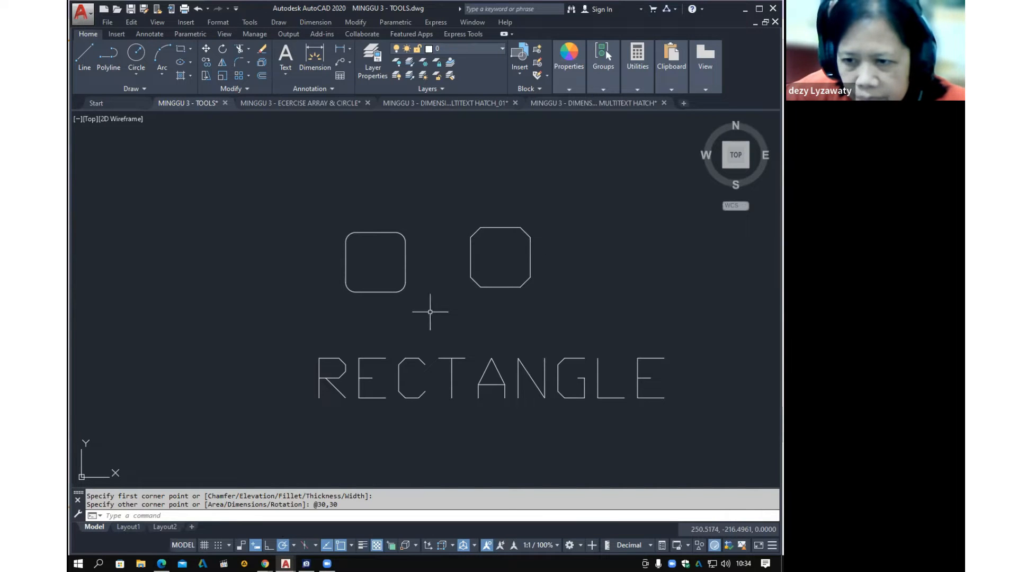
pyautogui.click(256, 546)
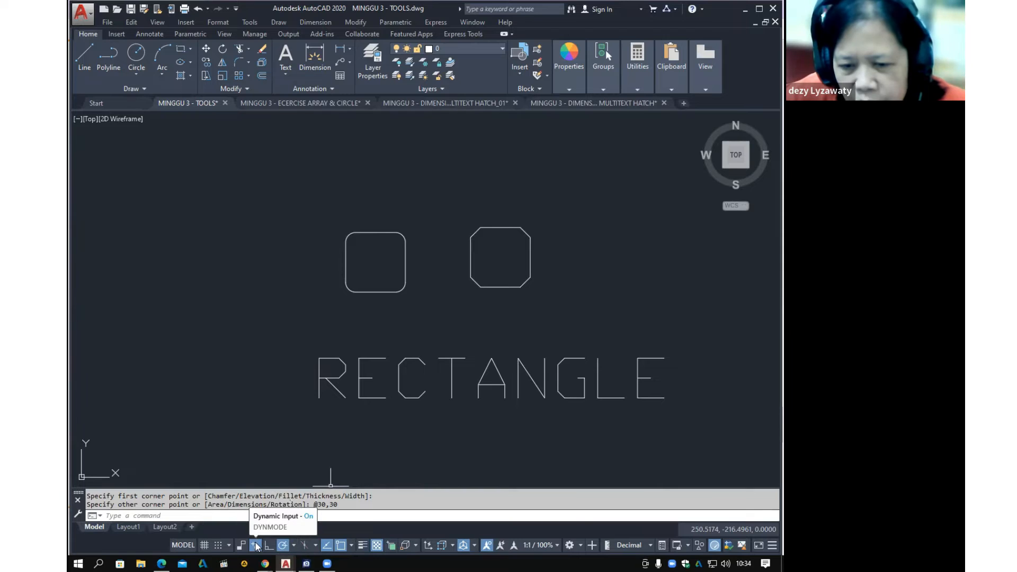
pyautogui.click(255, 546)
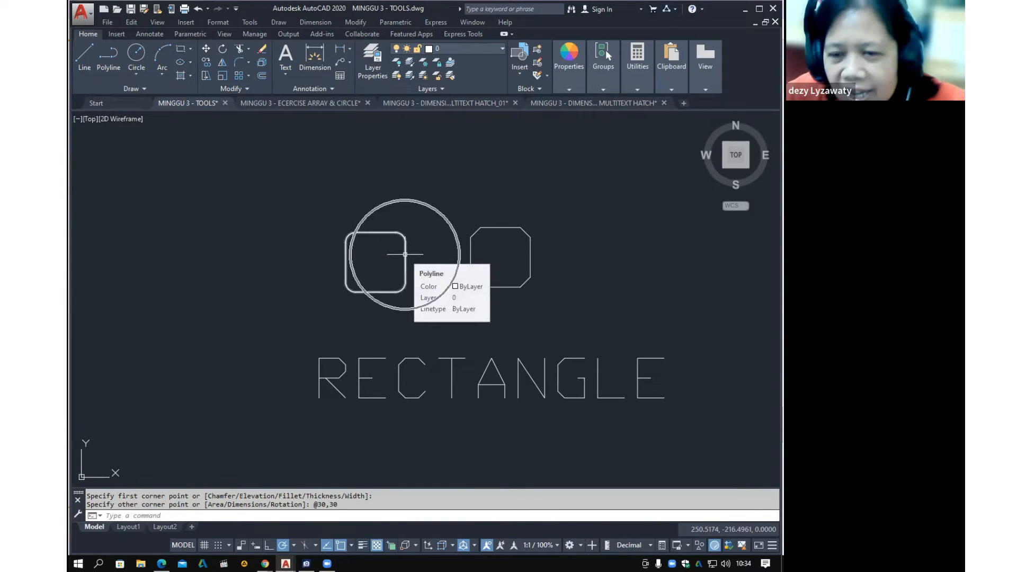
pyautogui.click(255, 546)
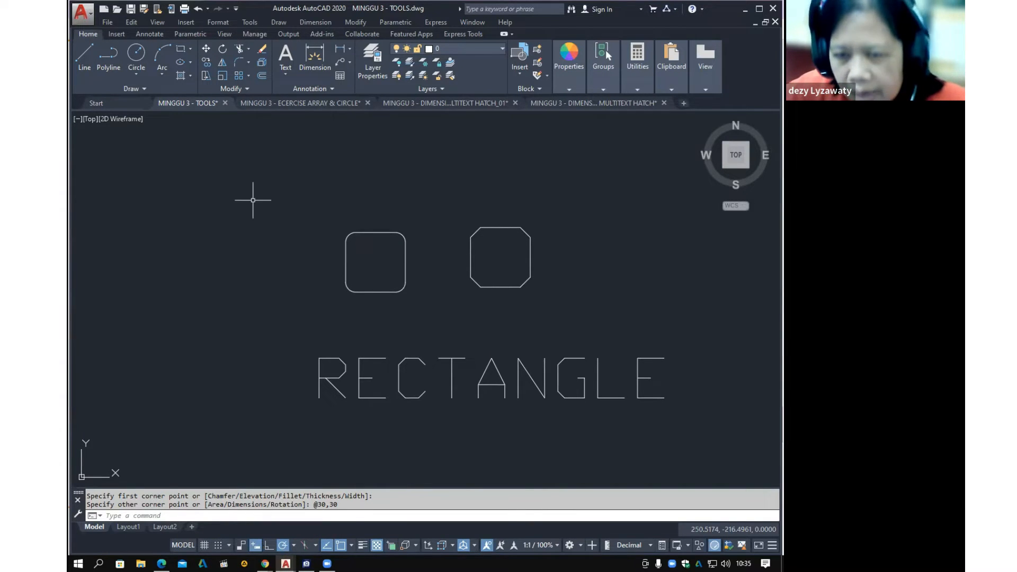
# Draw a 30 by 30 rectangle with the current chamfered corners to the left of the rounded rectangle, using Dynamic Input
pyautogui.click(180, 48)
pyautogui.click(183, 307)
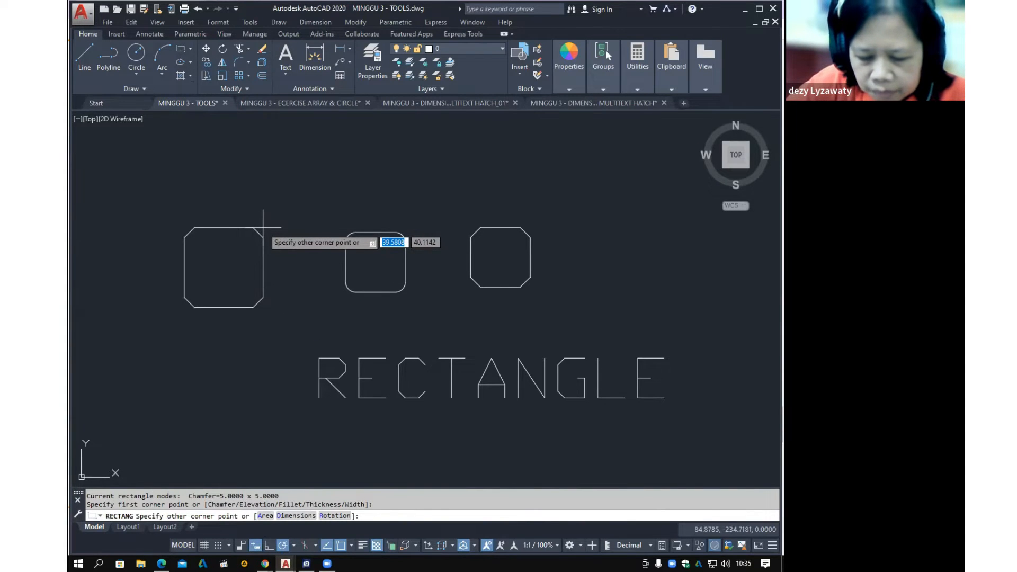
pyautogui.write('30')
pyautogui.press('Tab')
pyautogui.write('30')
pyautogui.press('Return')
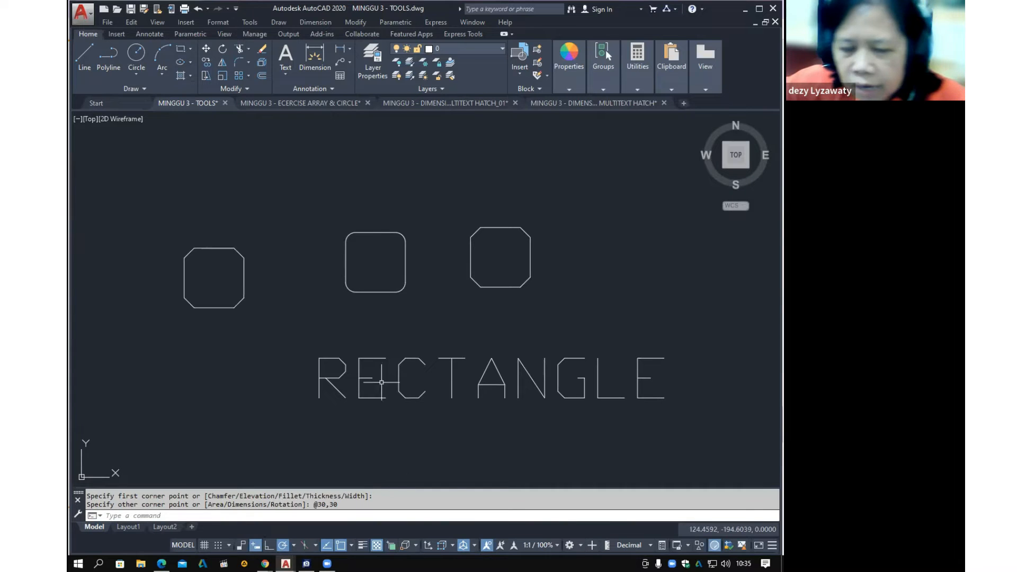
pyautogui.click(255, 546)
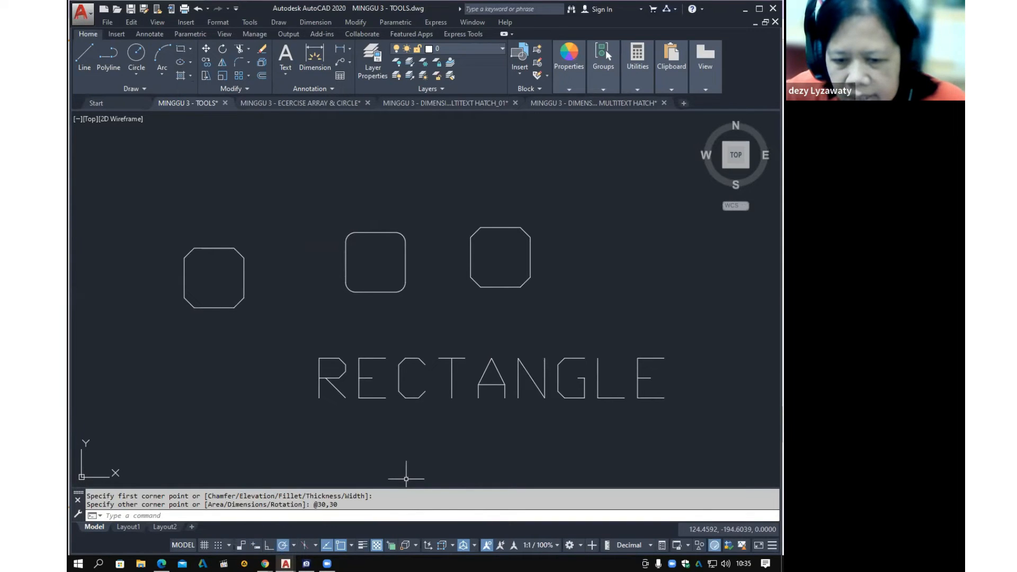
pyautogui.click(279, 22)
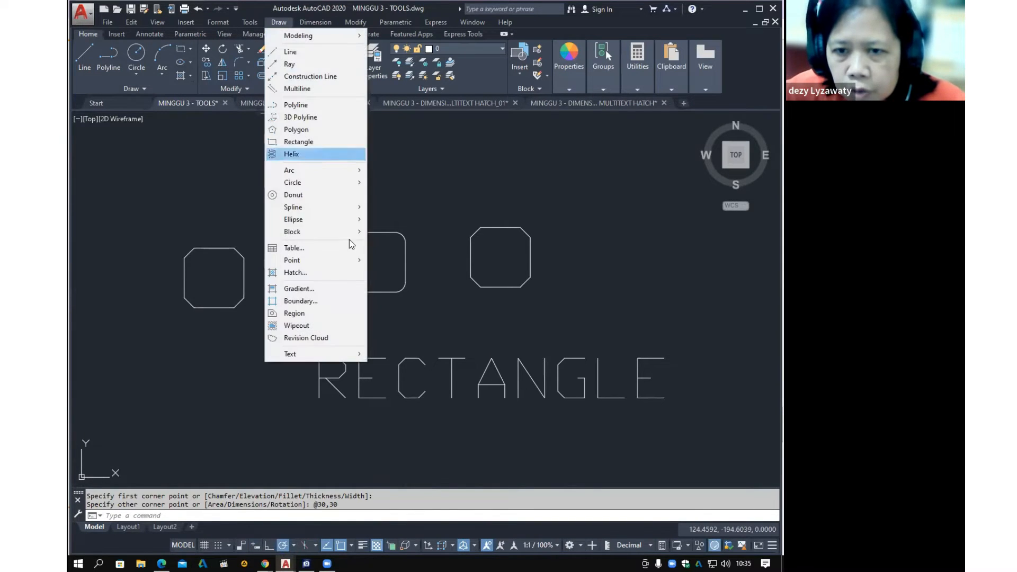
pyautogui.click(302, 141)
pyautogui.click(297, 225)
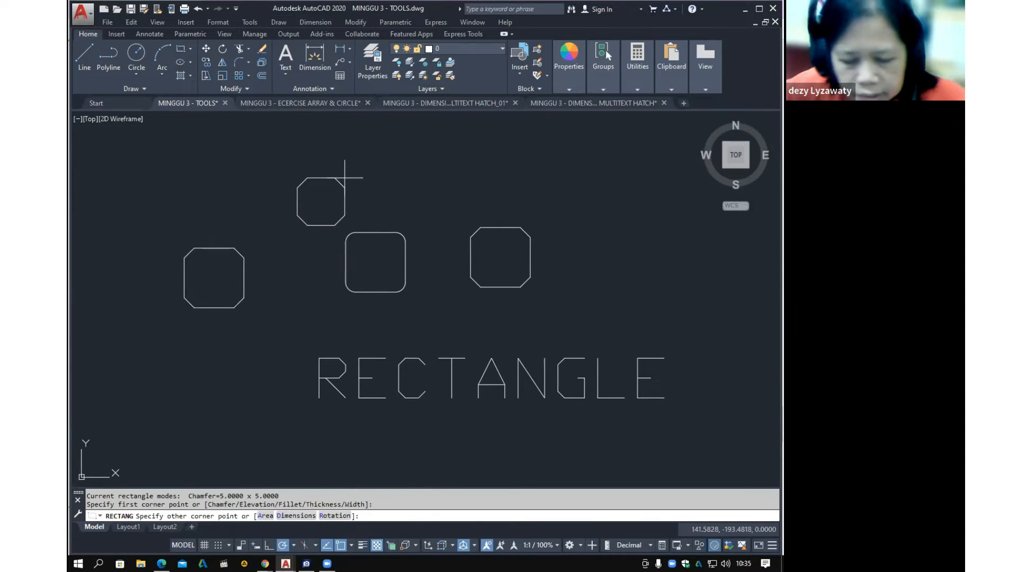
pyautogui.press('F8')
pyautogui.write('@')
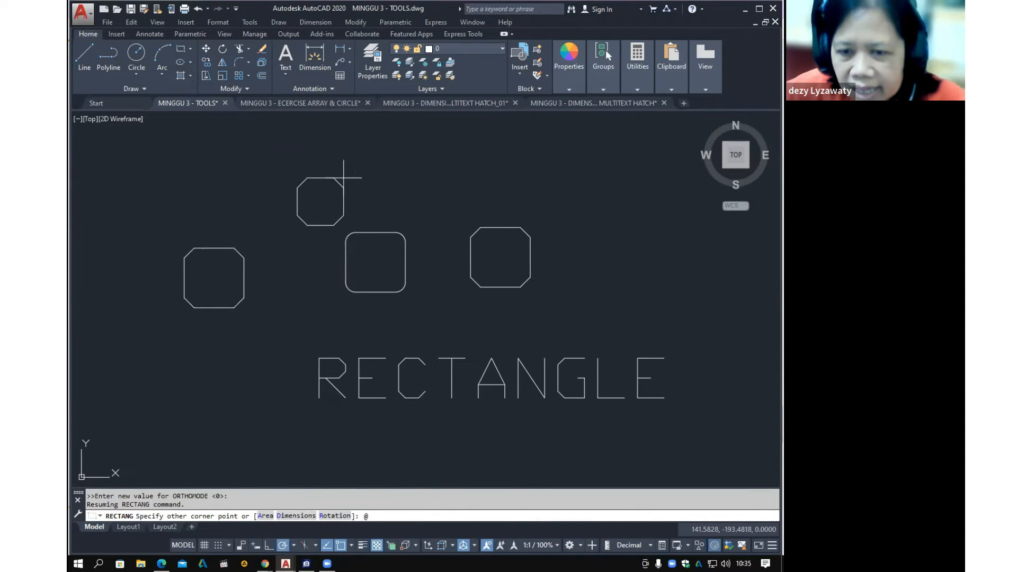
pyautogui.write('30,30')
pyautogui.press('Return')
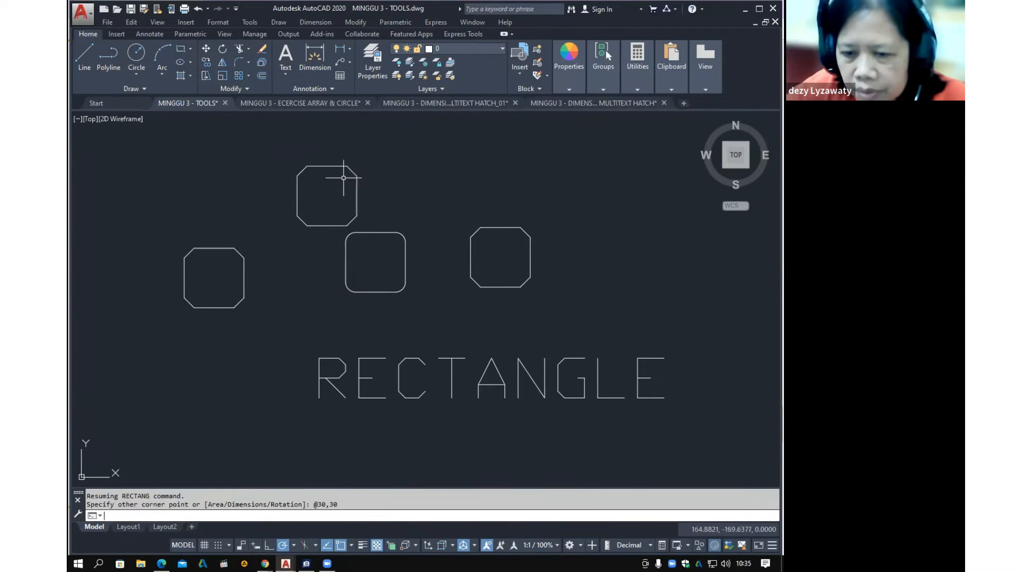
pyautogui.click(255, 546)
# Remove Dynamic Input from the status bar's customization list and add it back
pyautogui.scroll(-4, 366, 381)
pyautogui.moveTo(545, 341); pyautogui.dragTo(445, 289, button='middle')
pyautogui.hotkey('alt', 'Tab')
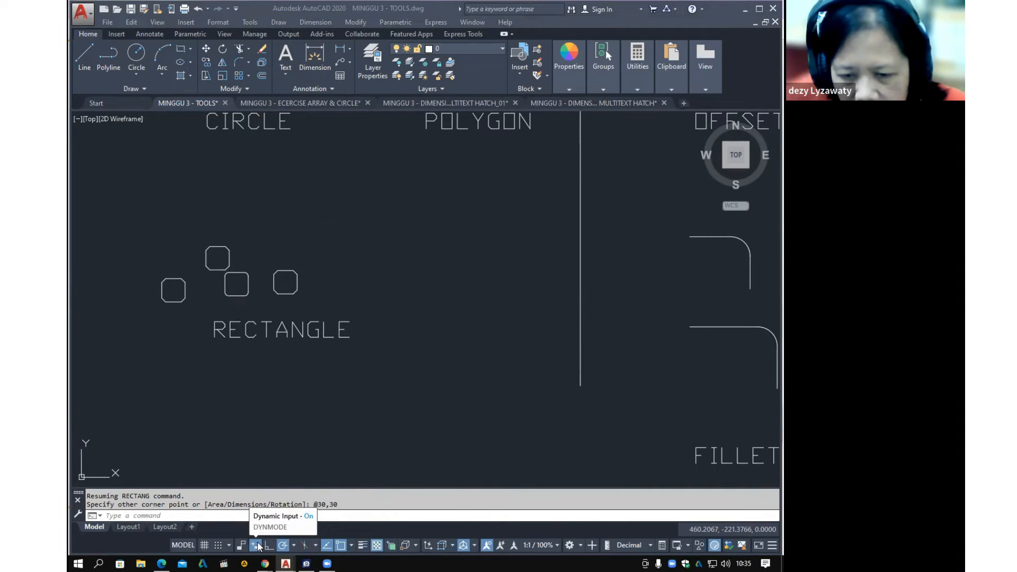
pyautogui.press('ctrl')
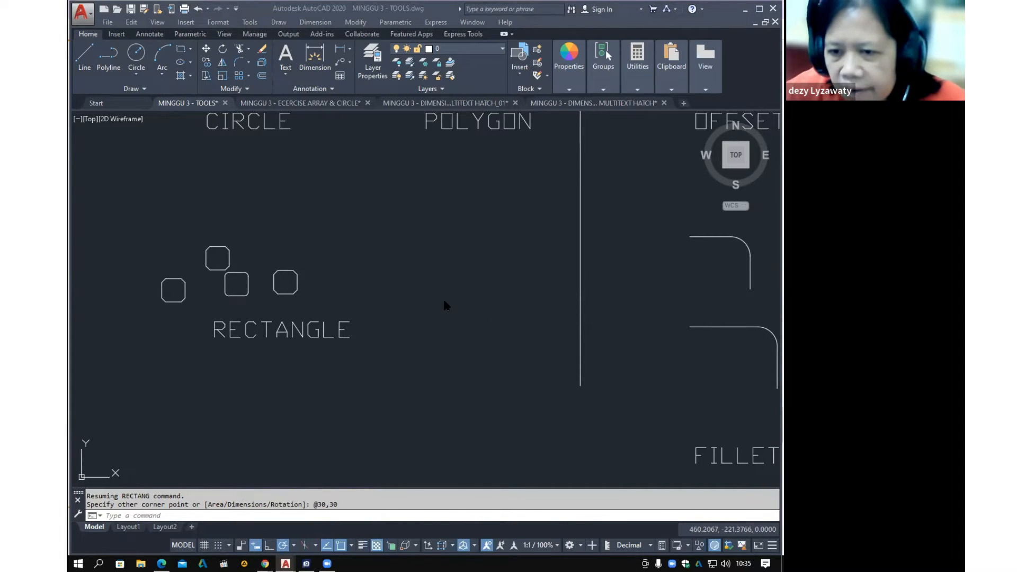
pyautogui.click(774, 548)
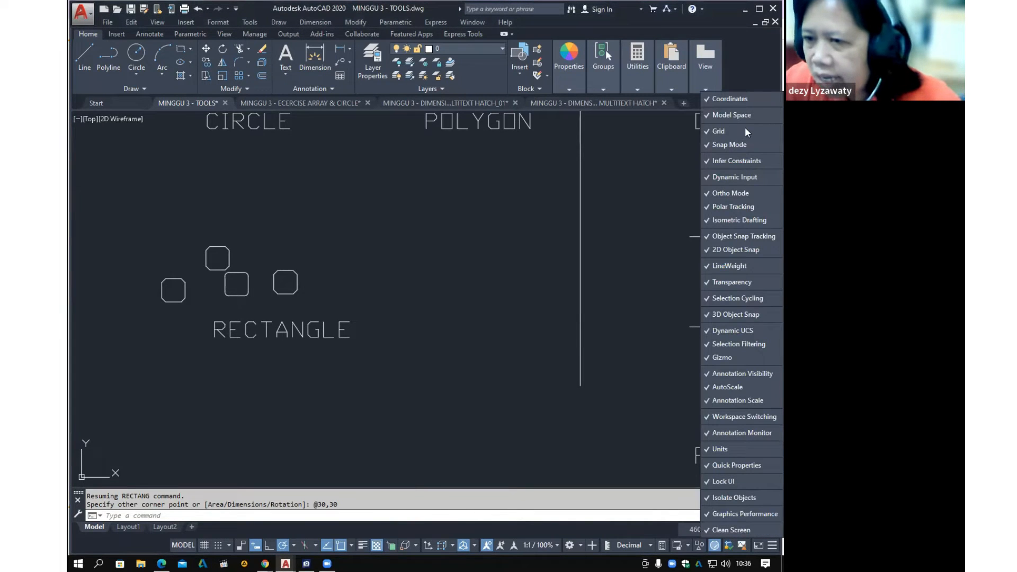
pyautogui.click(735, 179)
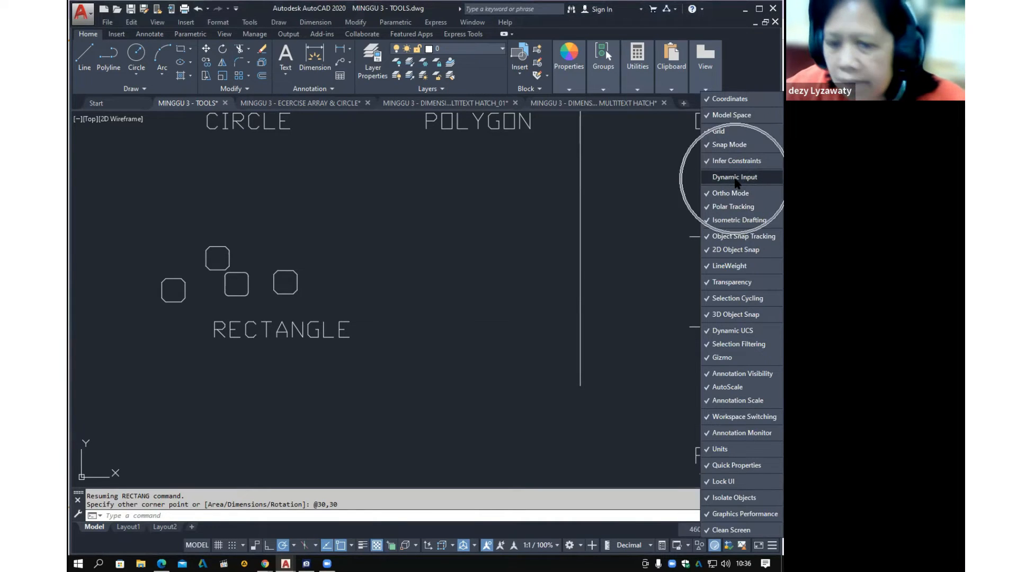
pyautogui.click(735, 179)
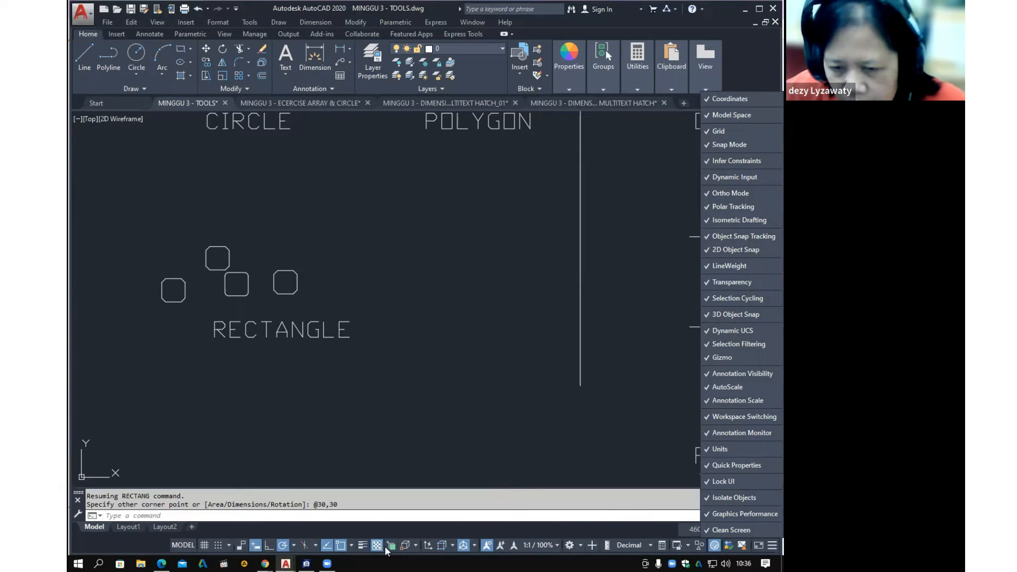
pyautogui.click(659, 454)
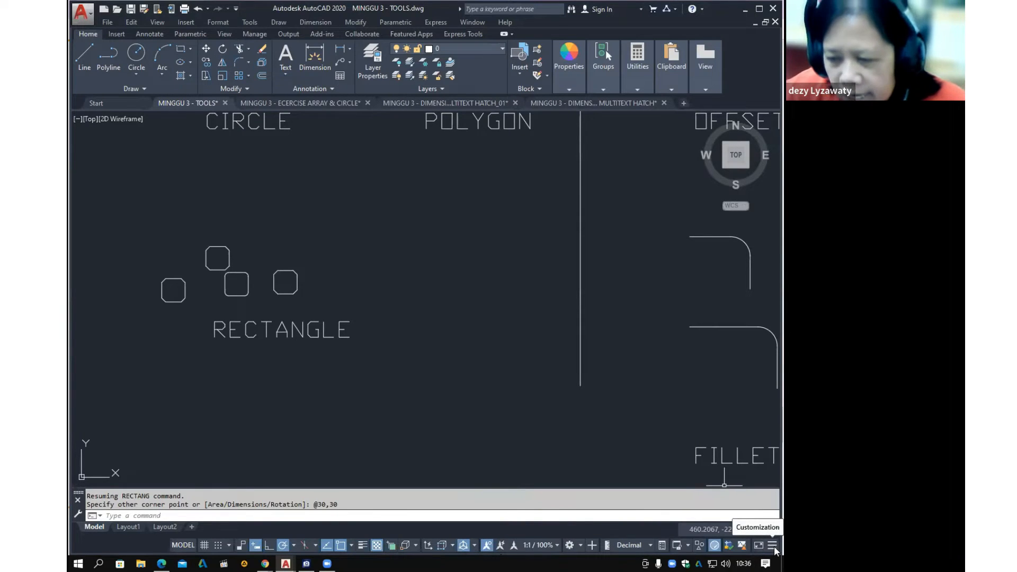
pyautogui.press('ctrl')
pyautogui.press('ctrl')
pyautogui.press('ctrl')
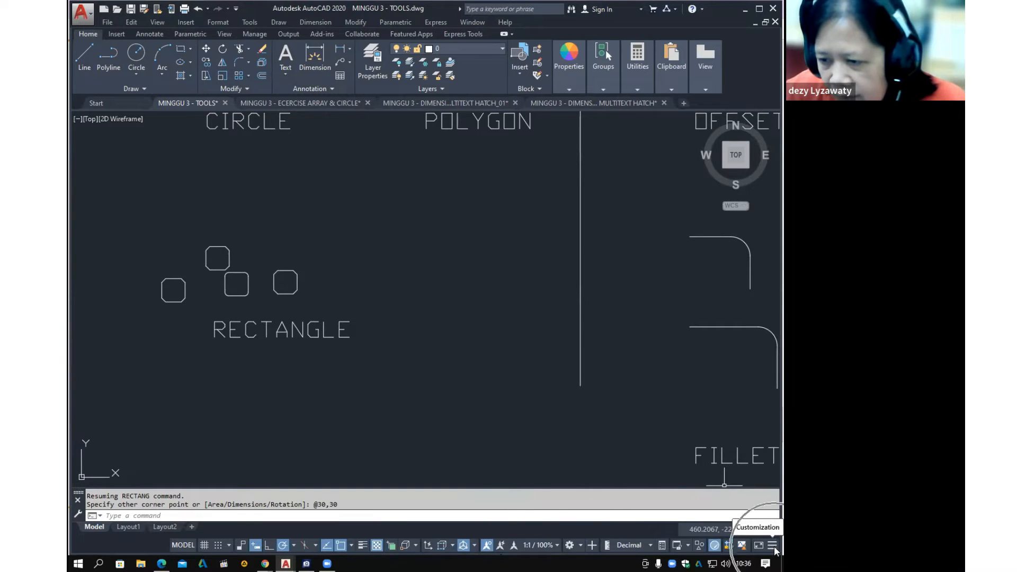
pyautogui.click(773, 546)
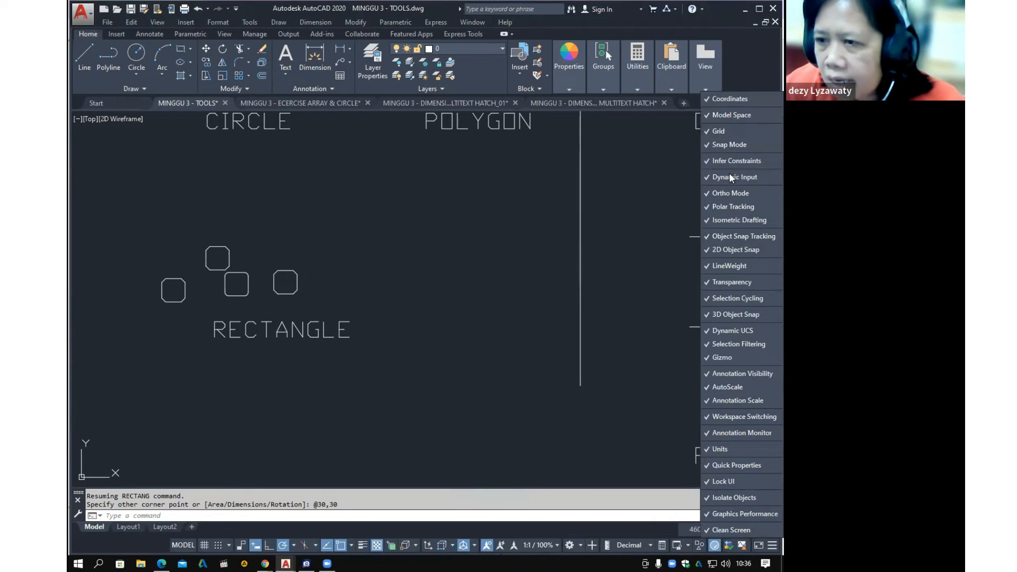
pyautogui.press('ctrl')
pyautogui.click(494, 82)
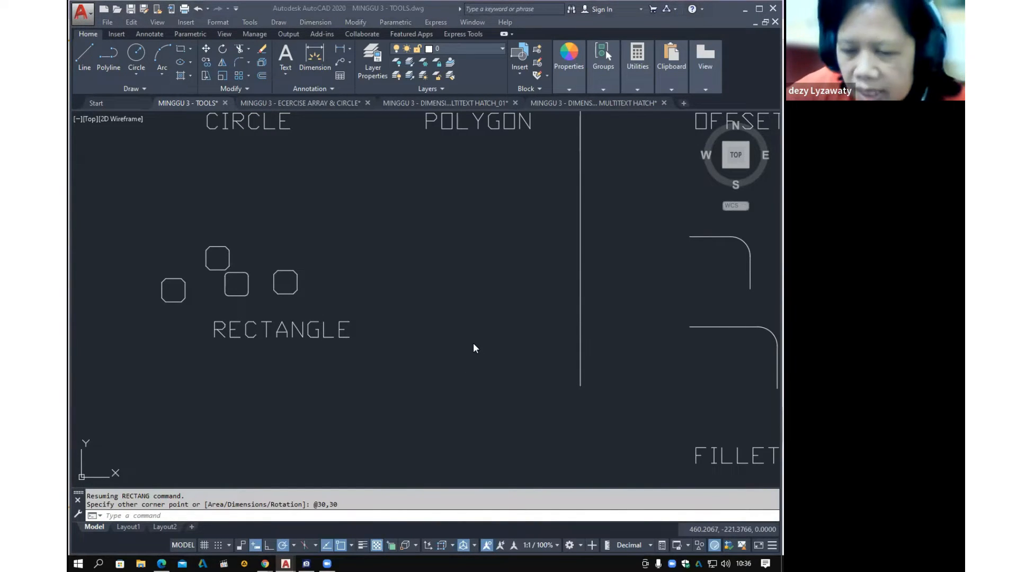
# Look over the exercise layout and examine the square, the curved polyline and the circle of the OFFSET exercise
pyautogui.scroll(-4, 413, 346)
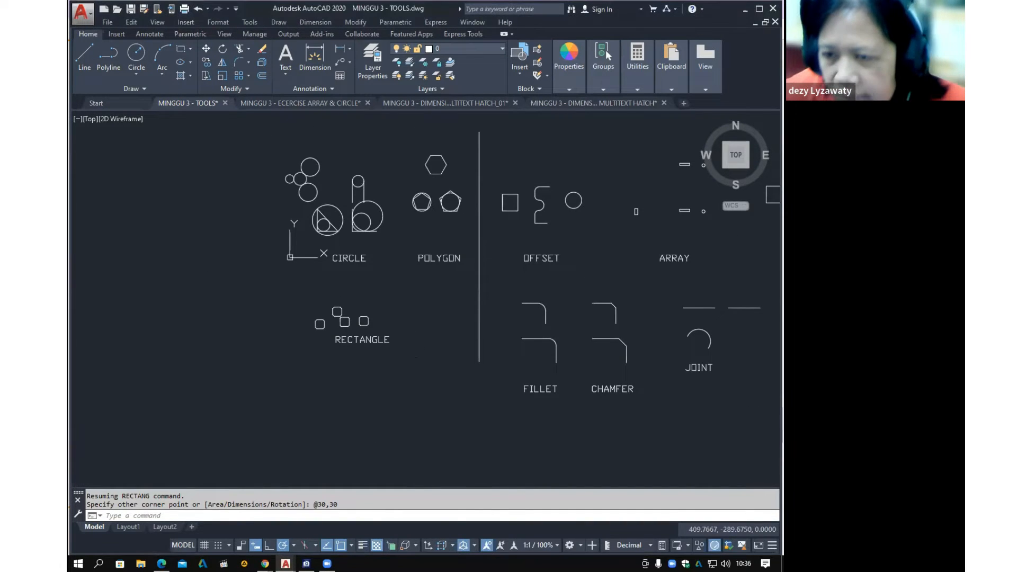
pyautogui.scroll(-3, 559, 290)
pyautogui.scroll(5, 559, 281)
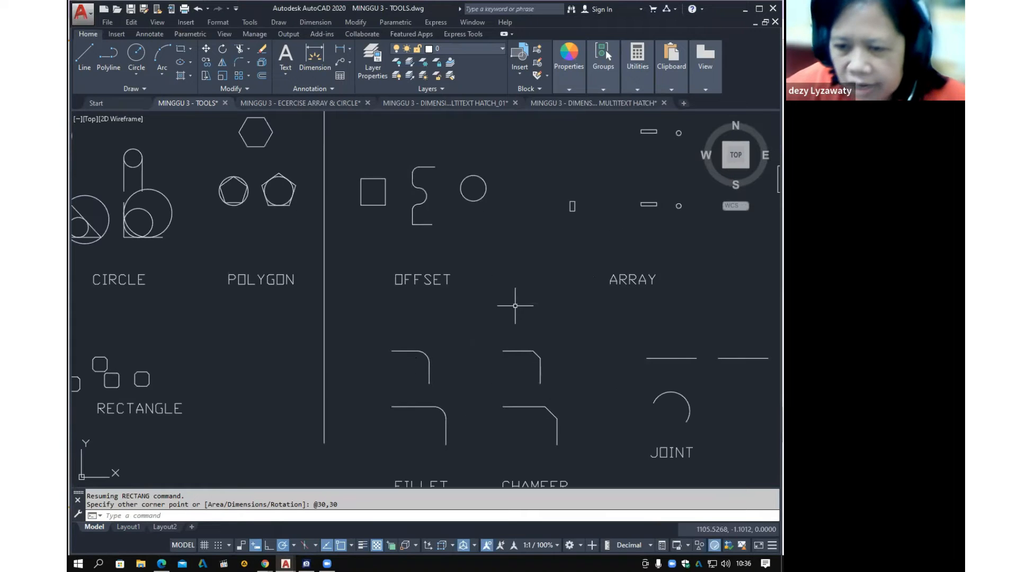
pyautogui.moveTo(518, 299); pyautogui.dragTo(500, 265, button='middle')
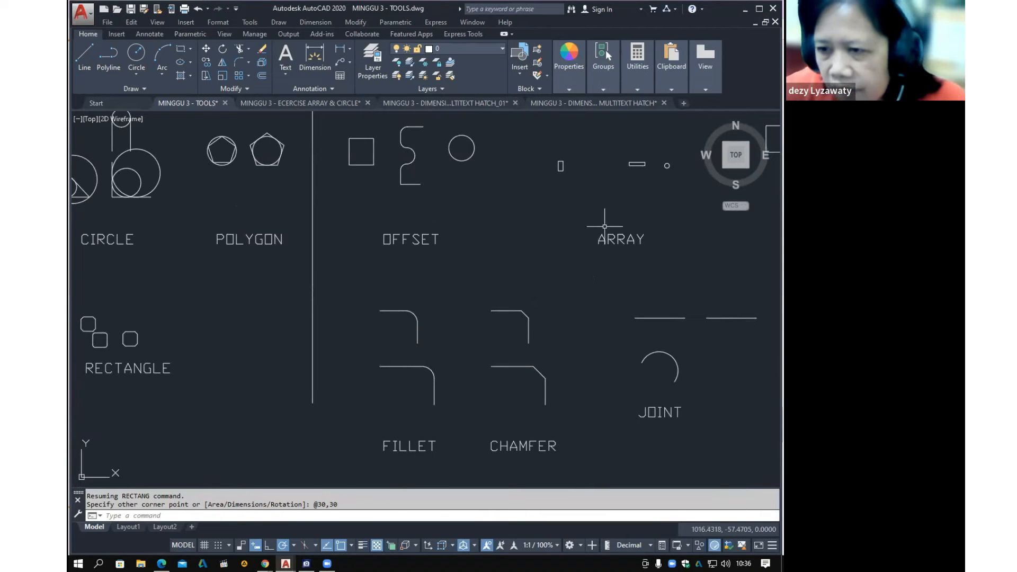
pyautogui.moveTo(604, 226); pyautogui.dragTo(531, 351, button='middle')
pyautogui.scroll(2, 262, 339)
pyautogui.moveTo(357, 284)
pyautogui.mouseDown(button='middle')
pyautogui.moveTo(556, 334)
pyautogui.moveTo(427, 294)
pyautogui.mouseUp(button='middle')
pyautogui.scroll(2, 447, 304)
pyautogui.moveTo(506, 365)
pyautogui.mouseDown(button='middle')
pyautogui.moveTo(403, 315)
pyautogui.moveTo(420, 341)
pyautogui.mouseUp(button='middle')
pyautogui.scroll(2, 490, 345)
pyautogui.scroll(-4, 488, 326)
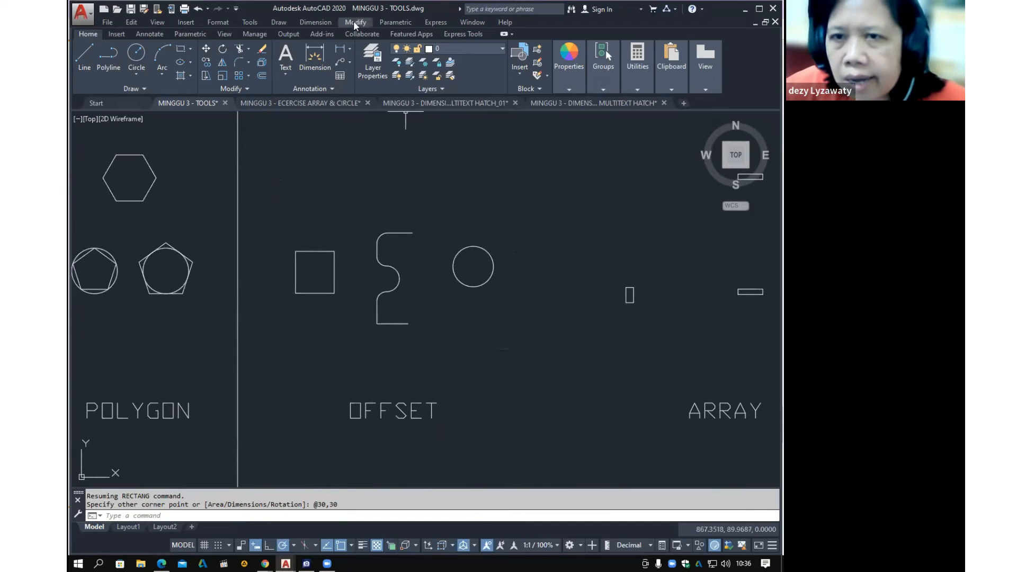
pyautogui.click(355, 22)
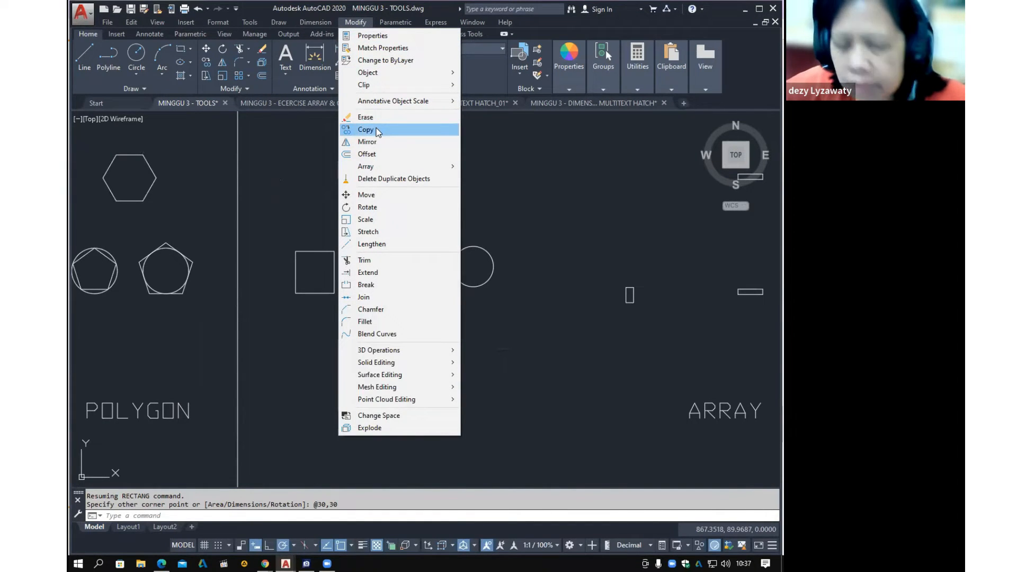
pyautogui.click(371, 142)
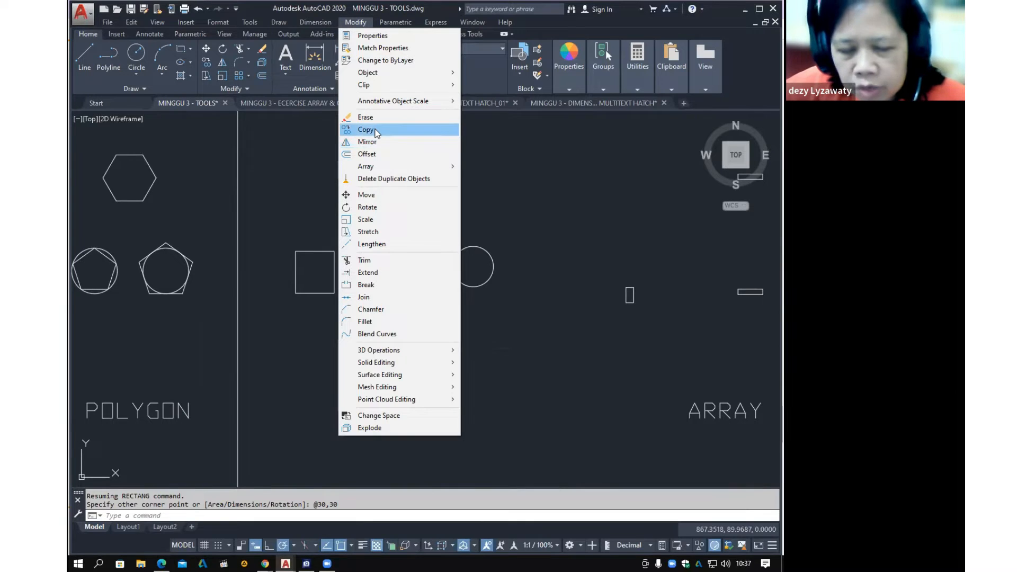
pyautogui.press('Escape')
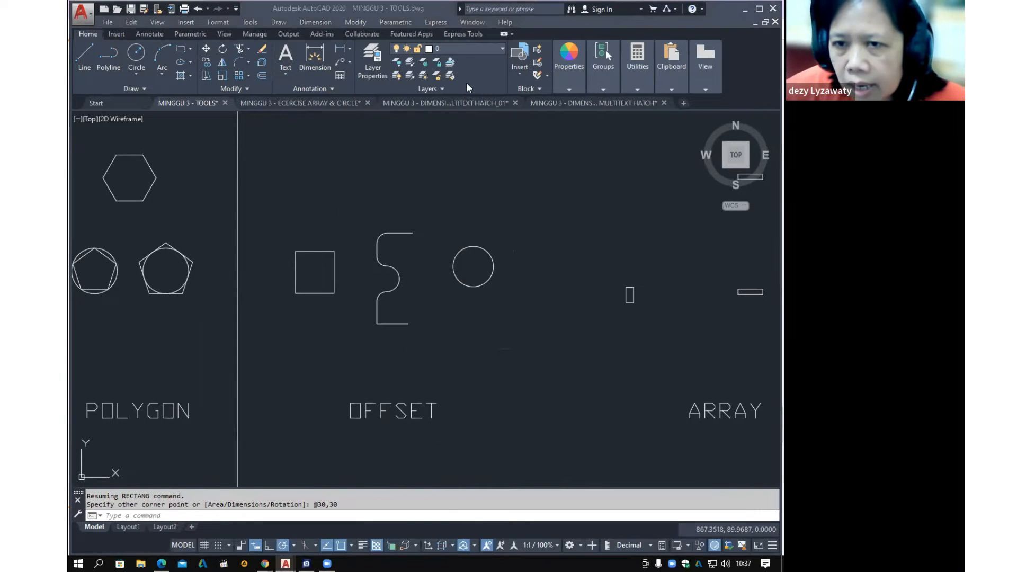
pyautogui.click(359, 22)
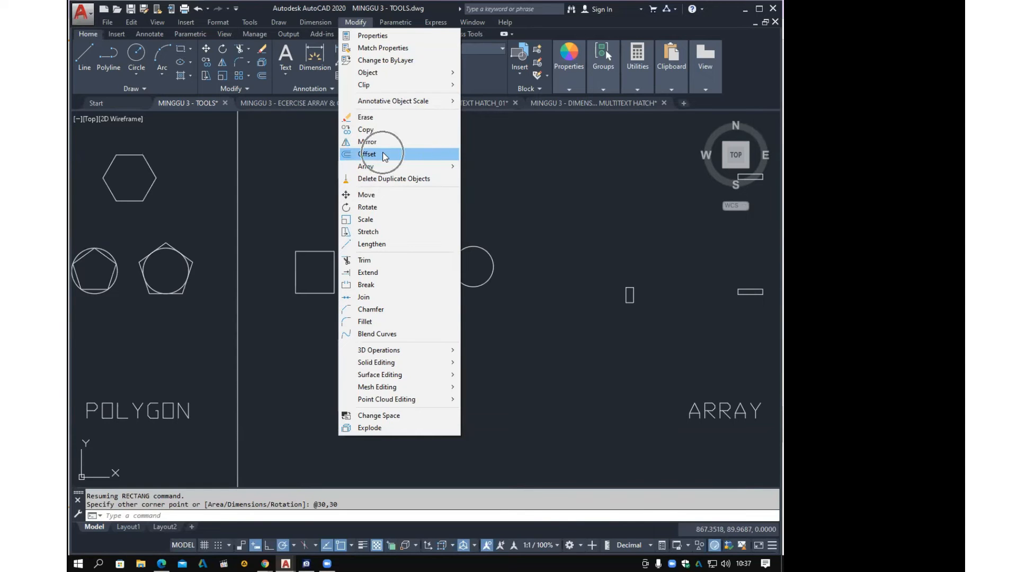
pyautogui.click(383, 154)
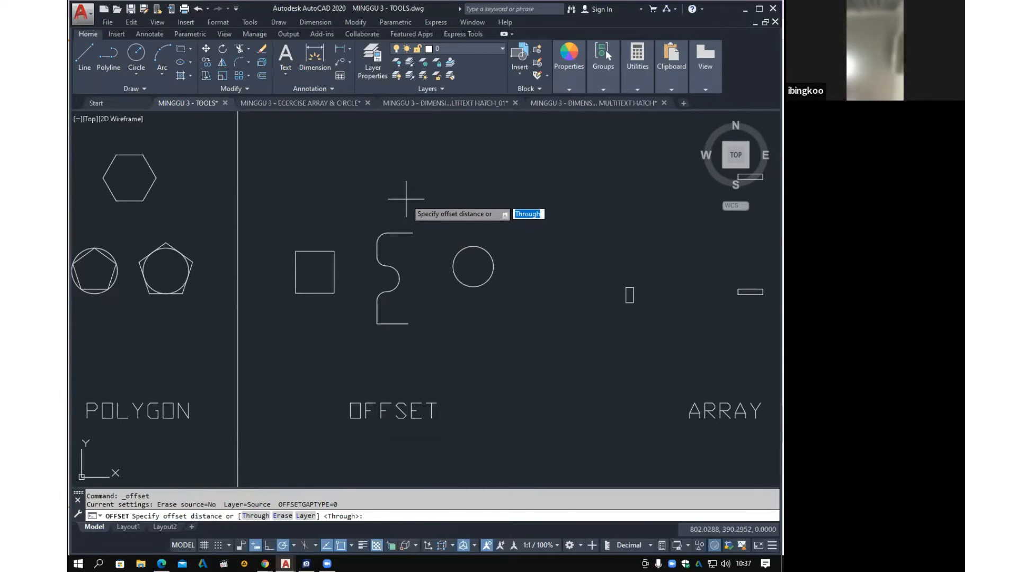
pyautogui.press('Escape')
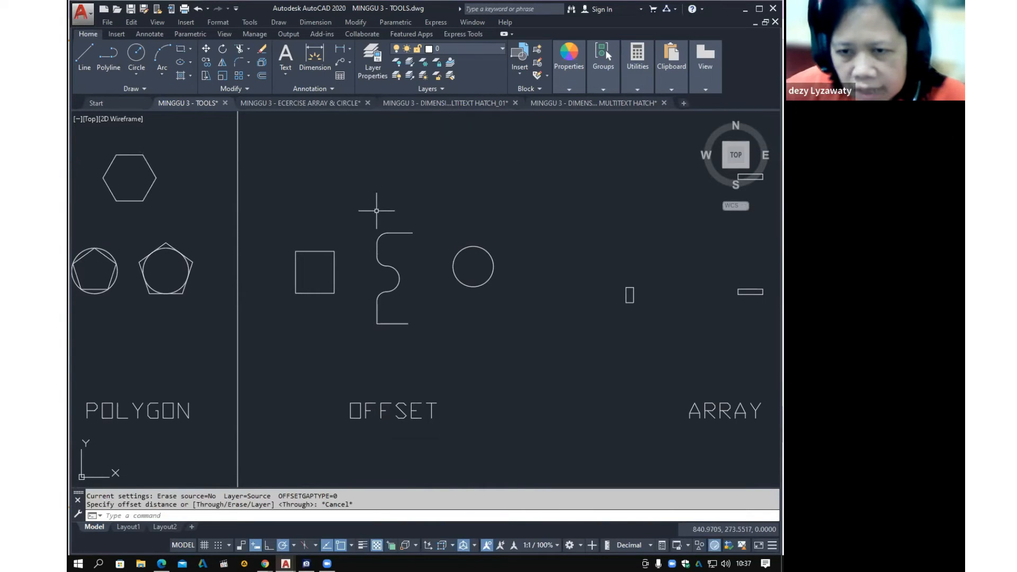
pyautogui.write('O')
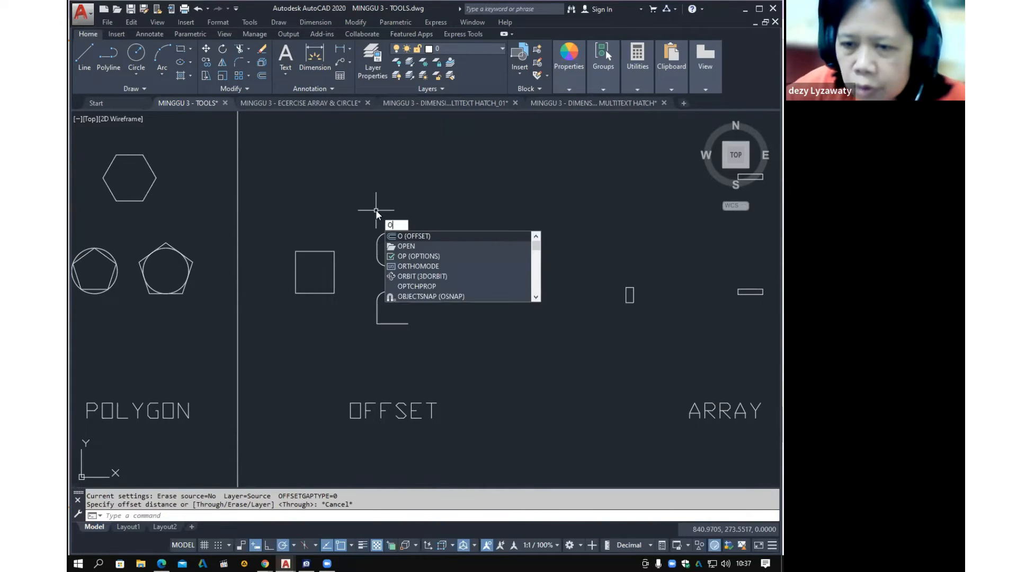
pyautogui.press('Return')
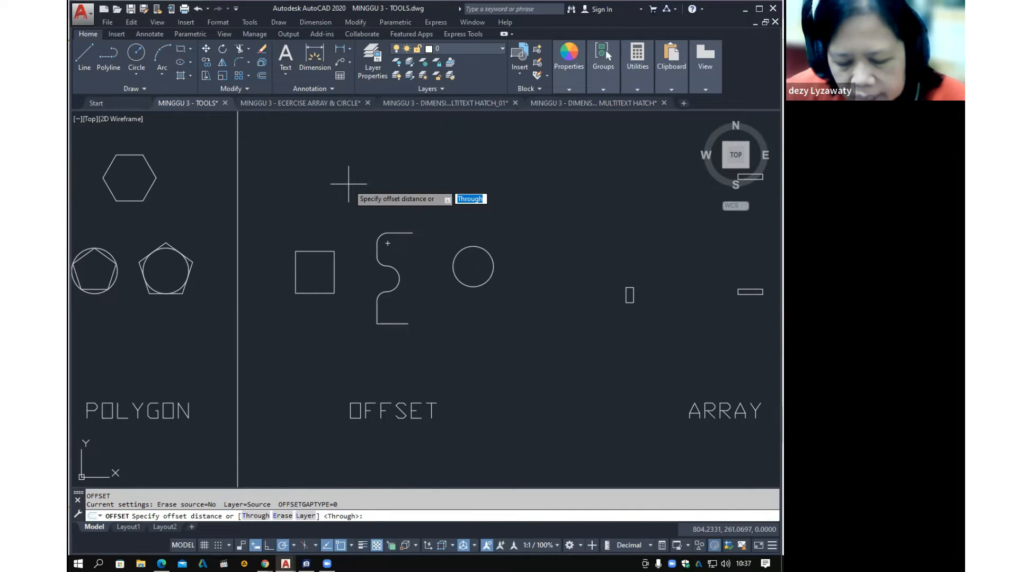
pyautogui.write('5')
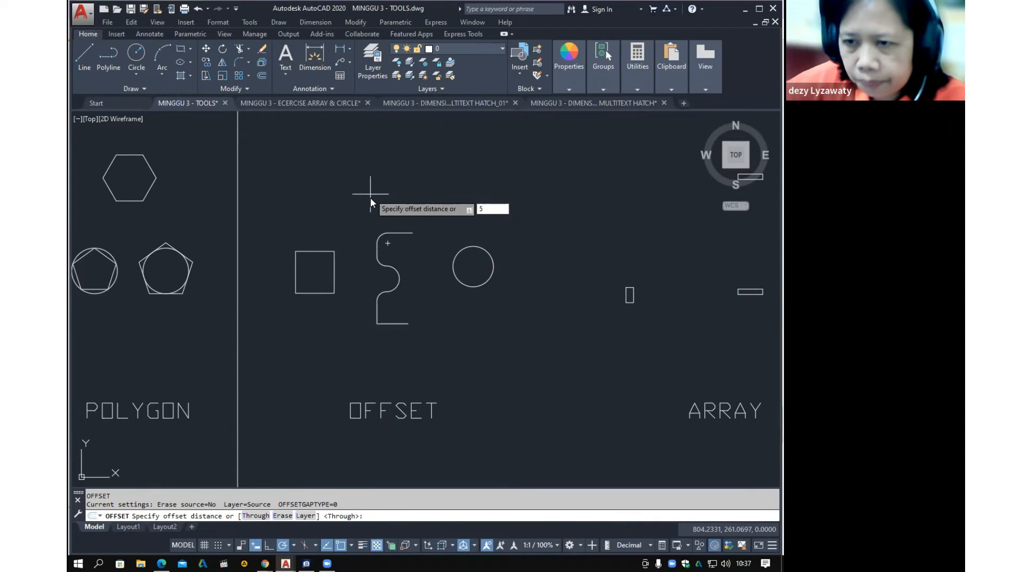
pyautogui.press('Return')
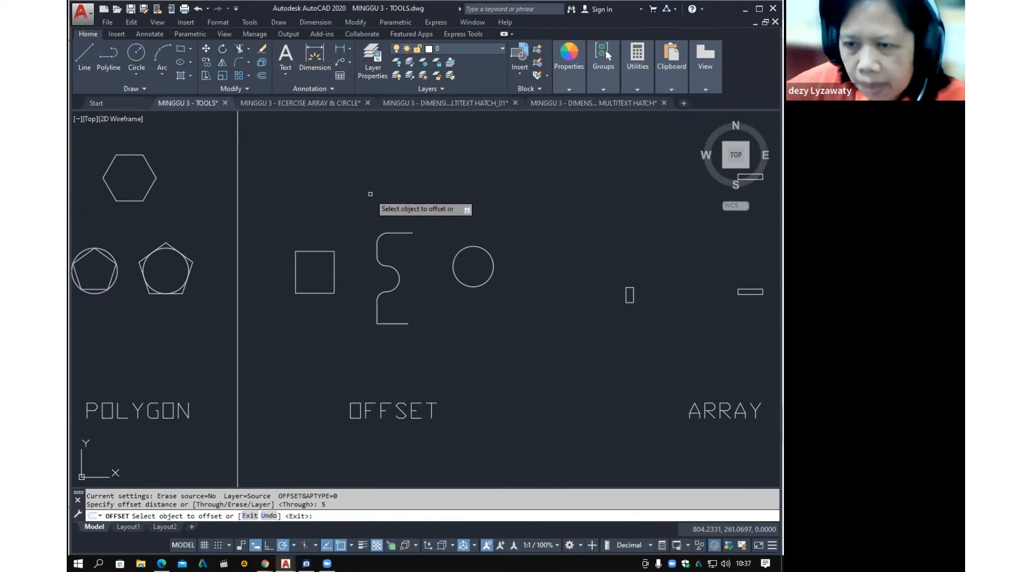
pyautogui.press('Escape')
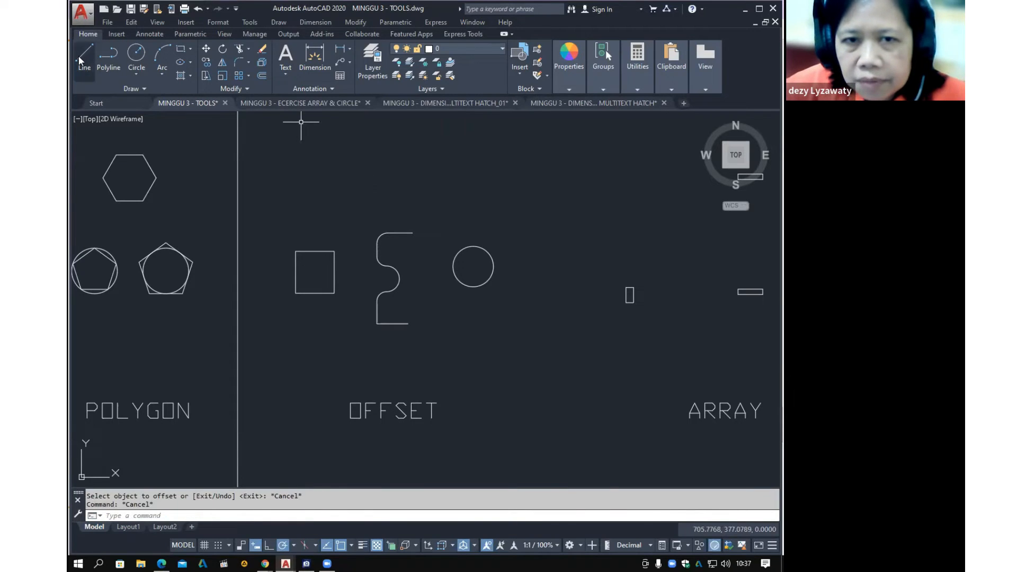
# Draw a single vertical line above the curved polyline in the OFFSET exercise
pyautogui.click(80, 57)
pyautogui.click(387, 132)
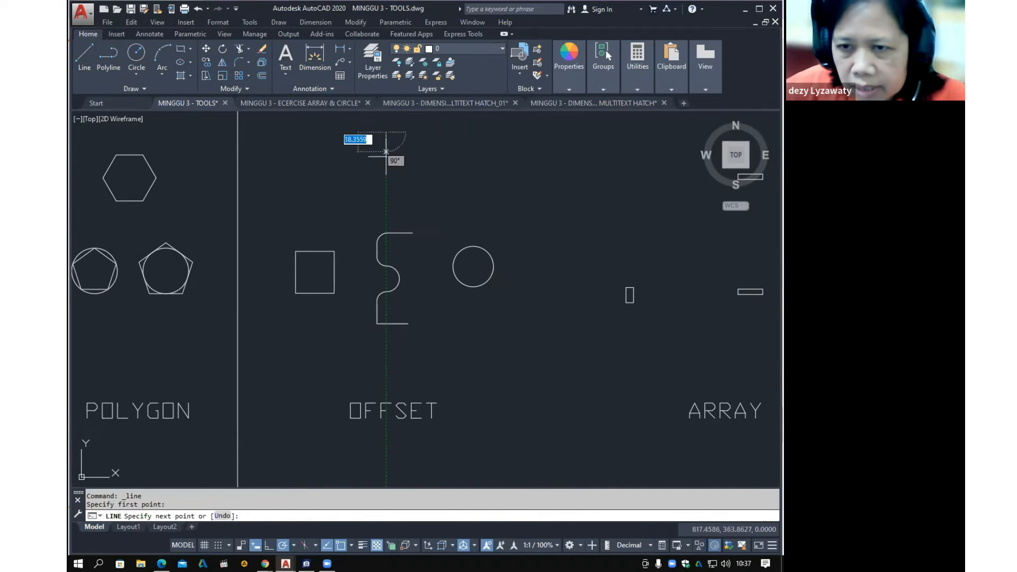
pyautogui.click(387, 207)
pyautogui.press('Escape')
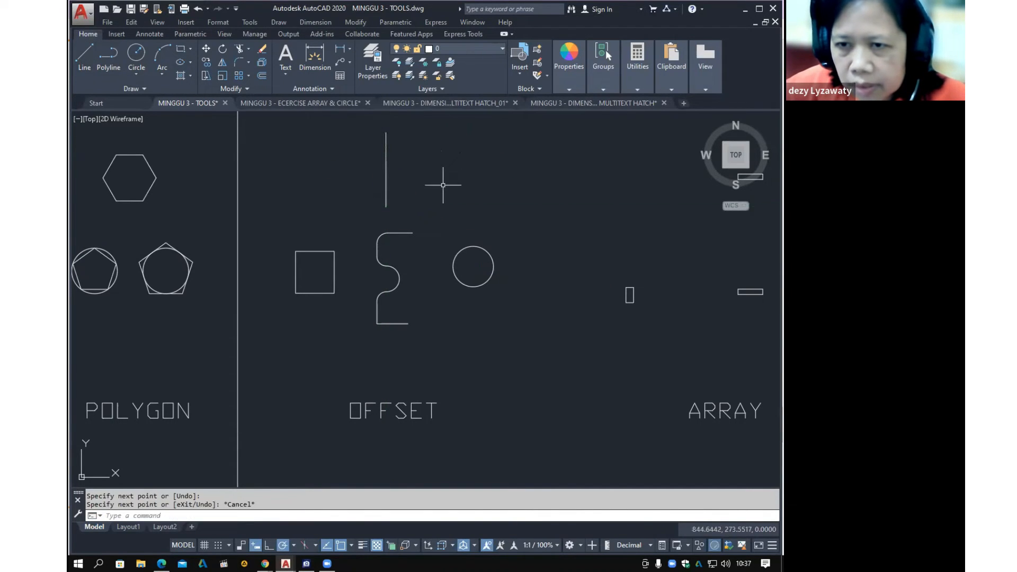
# Offset the vertical line to its right with an offset distance of 10
pyautogui.click(356, 22)
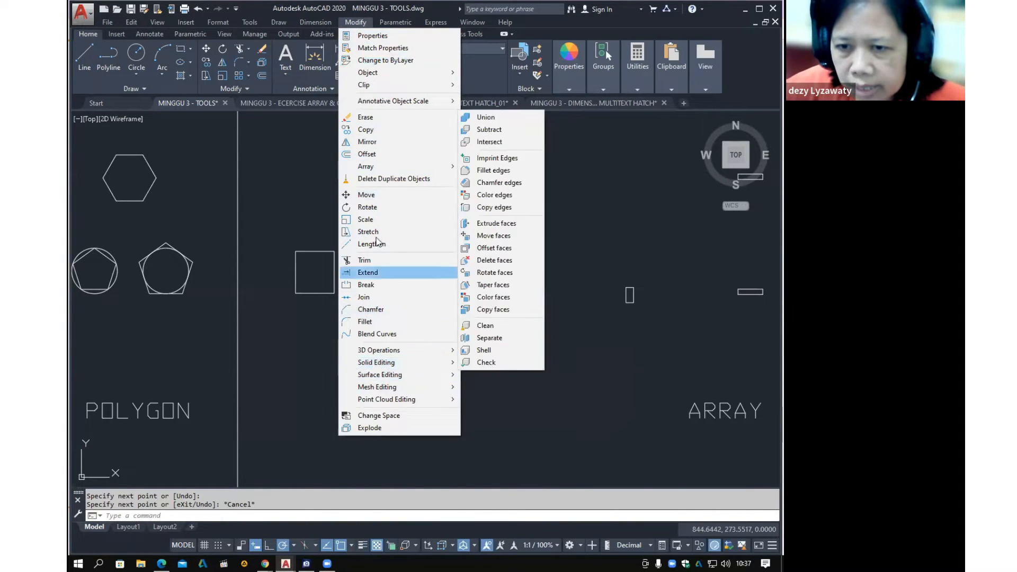
pyautogui.click(379, 159)
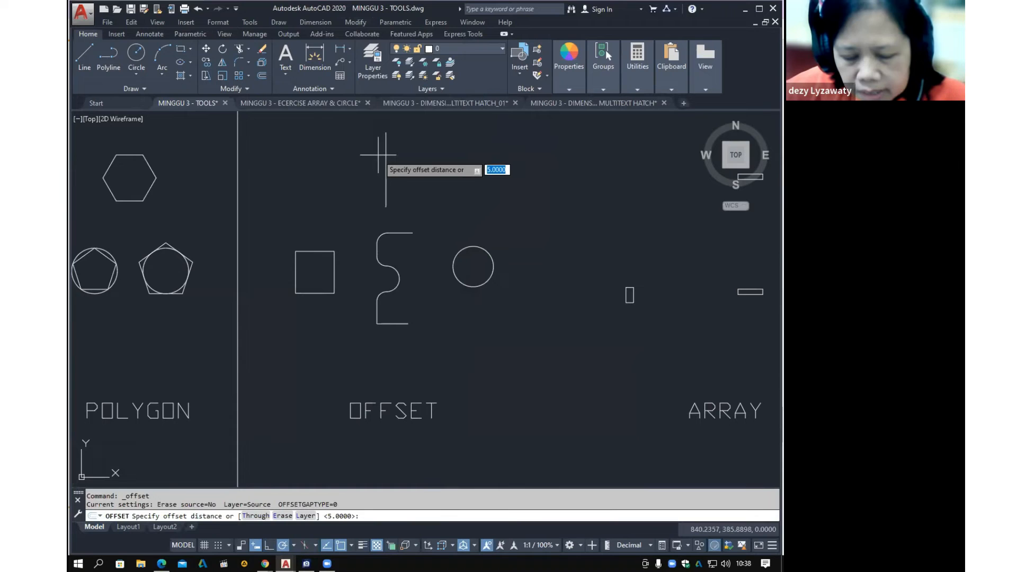
pyautogui.write('10')
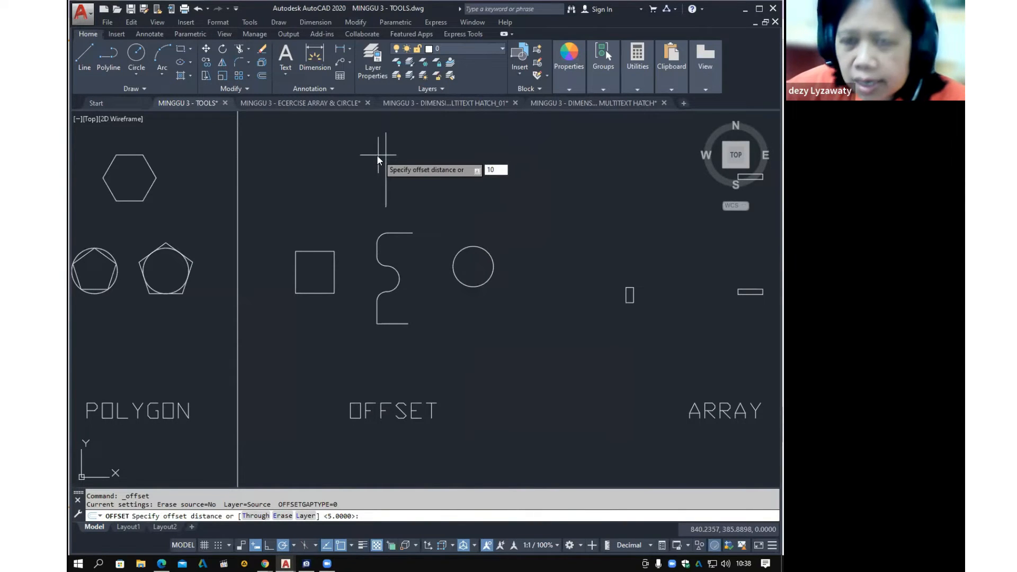
pyautogui.press('Return')
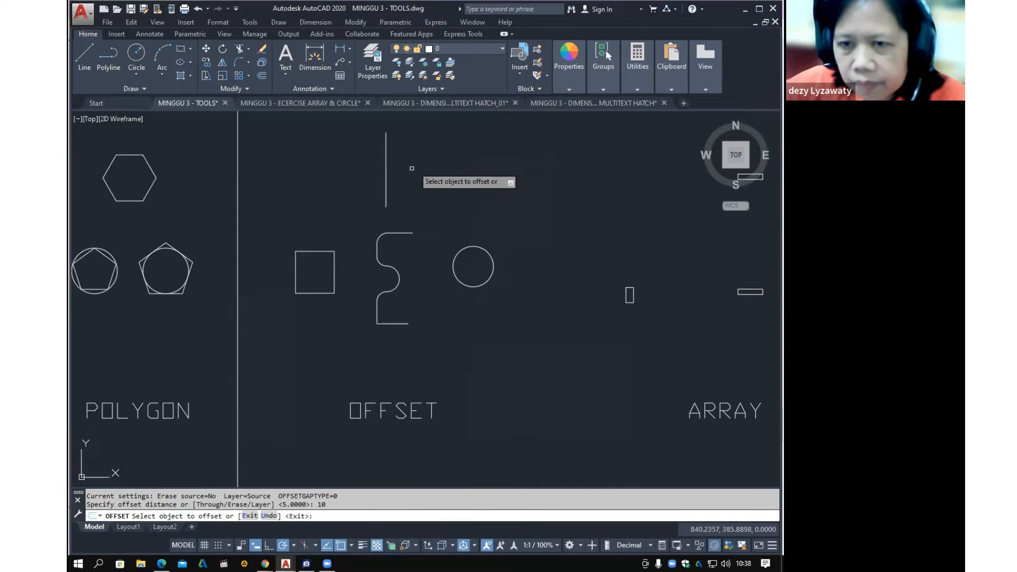
pyautogui.click(385, 177)
pyautogui.click(386, 177)
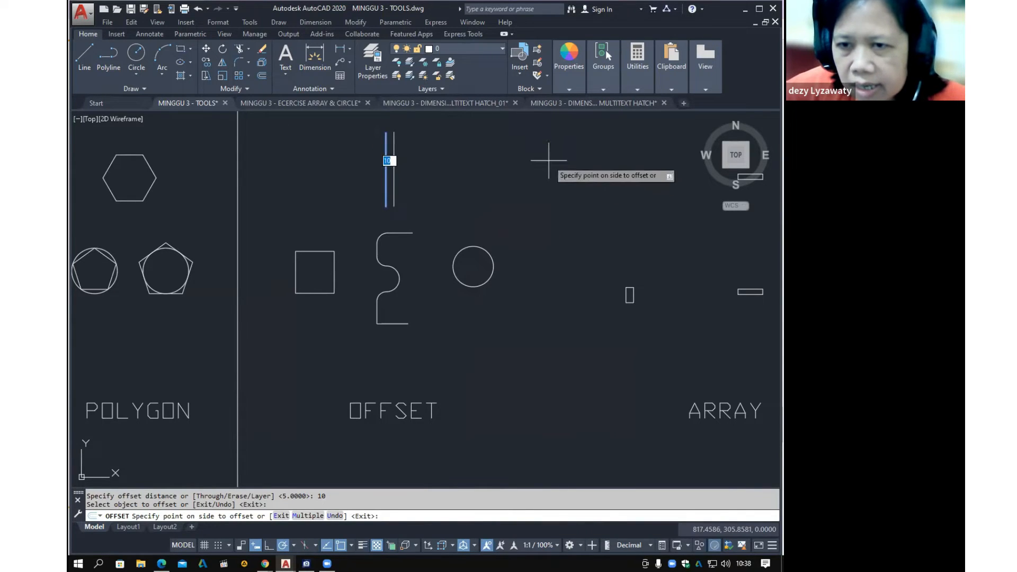
pyautogui.click(450, 158)
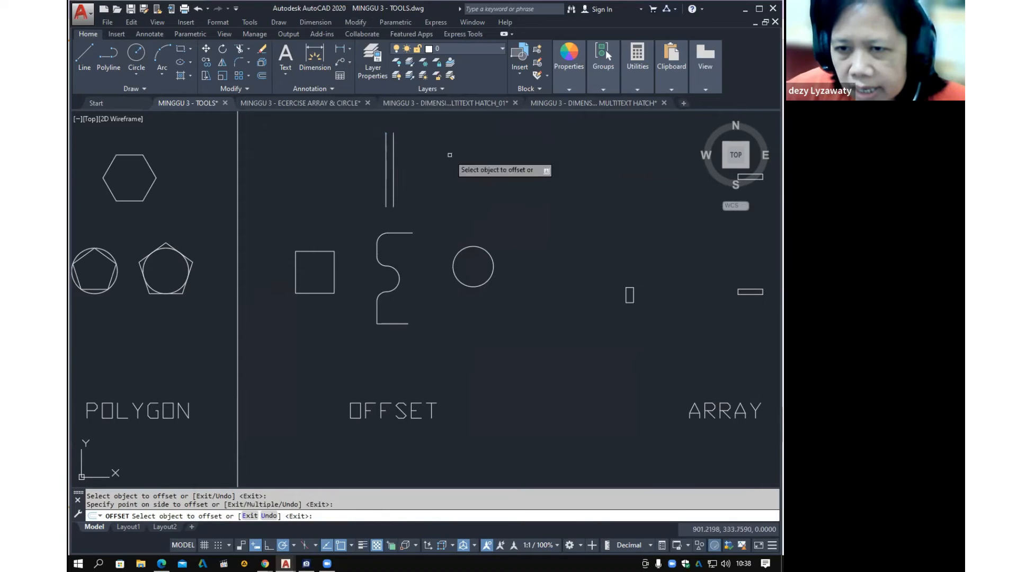
# Continue the 10-unit offsets to the right, each from the newest line, adding seven more parallel lines, and end the command
pyautogui.click(392, 175)
pyautogui.click(521, 175)
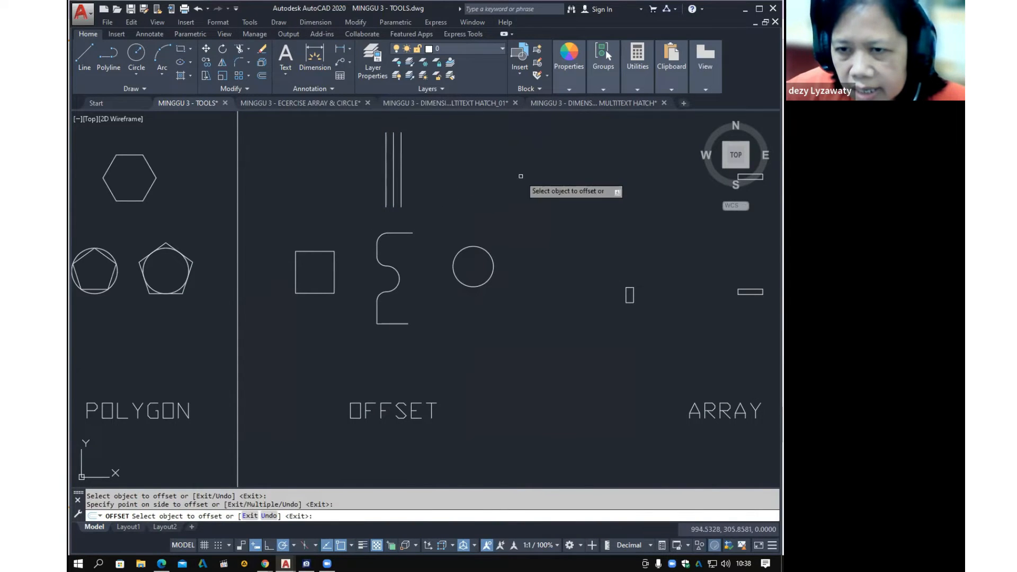
pyautogui.click(401, 175)
pyautogui.click(437, 181)
pyautogui.click(409, 195)
pyautogui.click(455, 186)
pyautogui.click(417, 193)
pyautogui.click(449, 186)
pyautogui.click(425, 194)
pyautogui.click(472, 193)
pyautogui.click(432, 196)
pyautogui.click(520, 200)
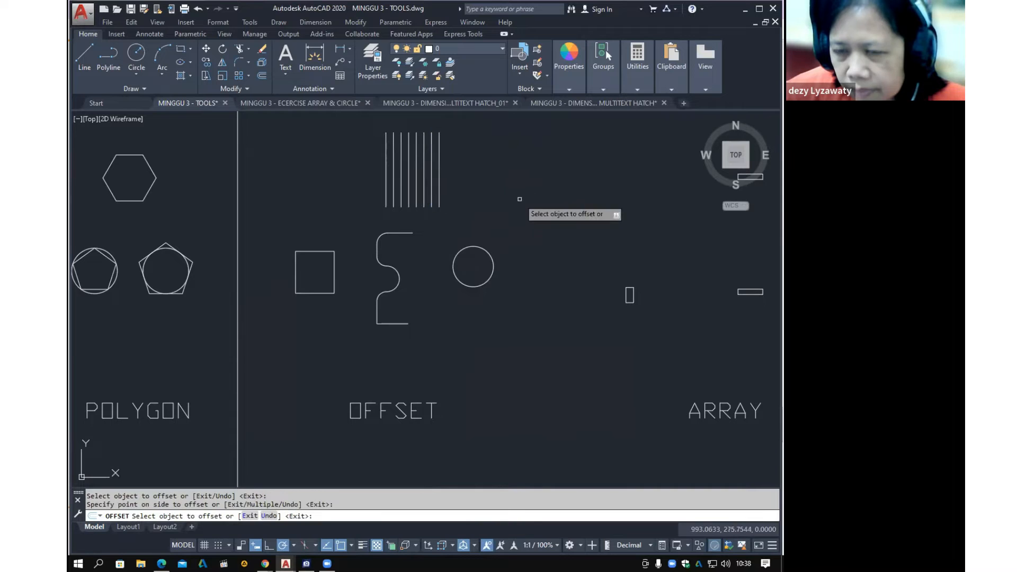
pyautogui.click(440, 186)
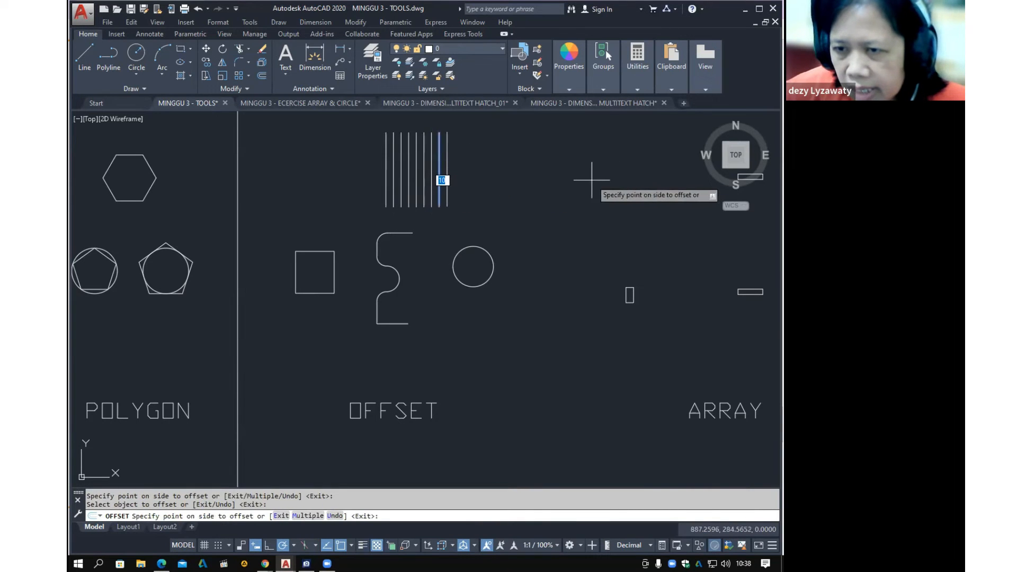
pyautogui.click(549, 181)
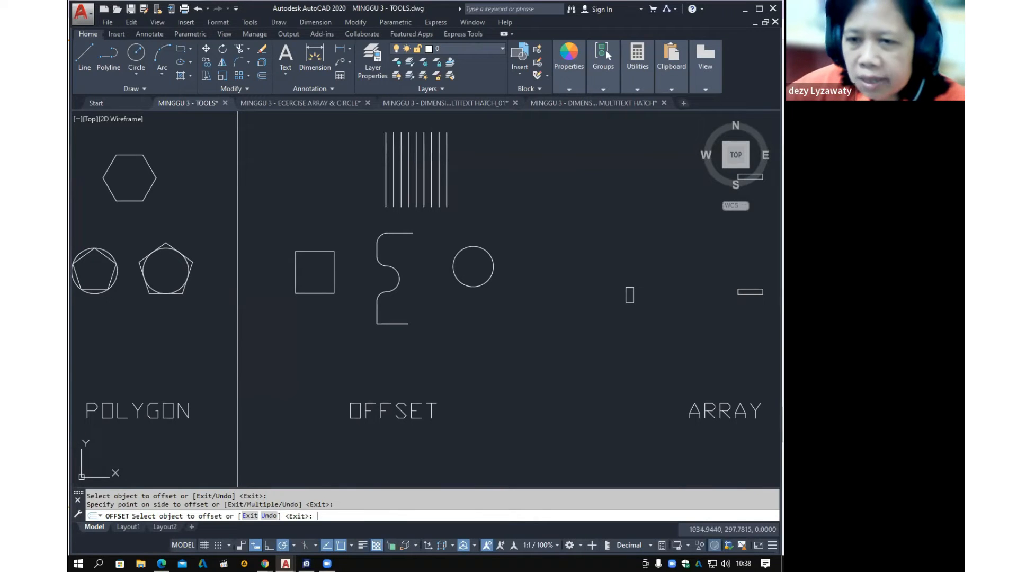
pyautogui.press('Return')
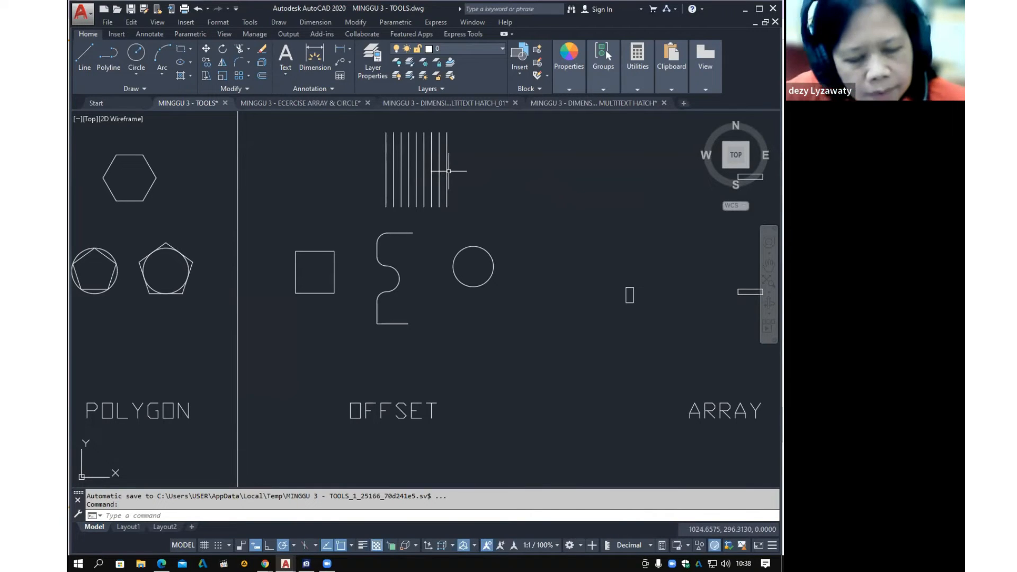
# Offset the square outward with an offset distance of 10
pyautogui.scroll(2, 409, 177)
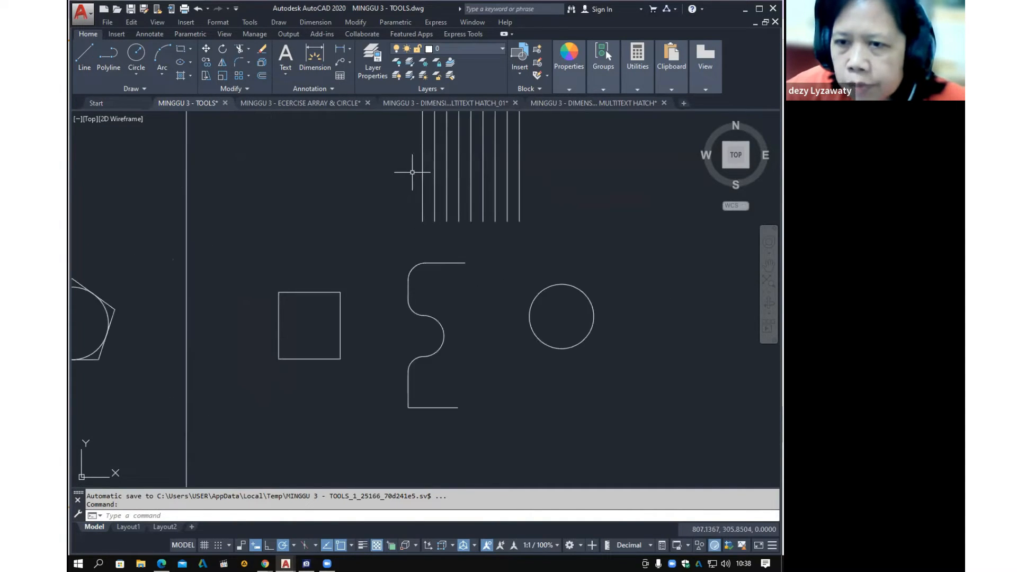
pyautogui.moveTo(423, 168); pyautogui.dragTo(401, 197, button='middle')
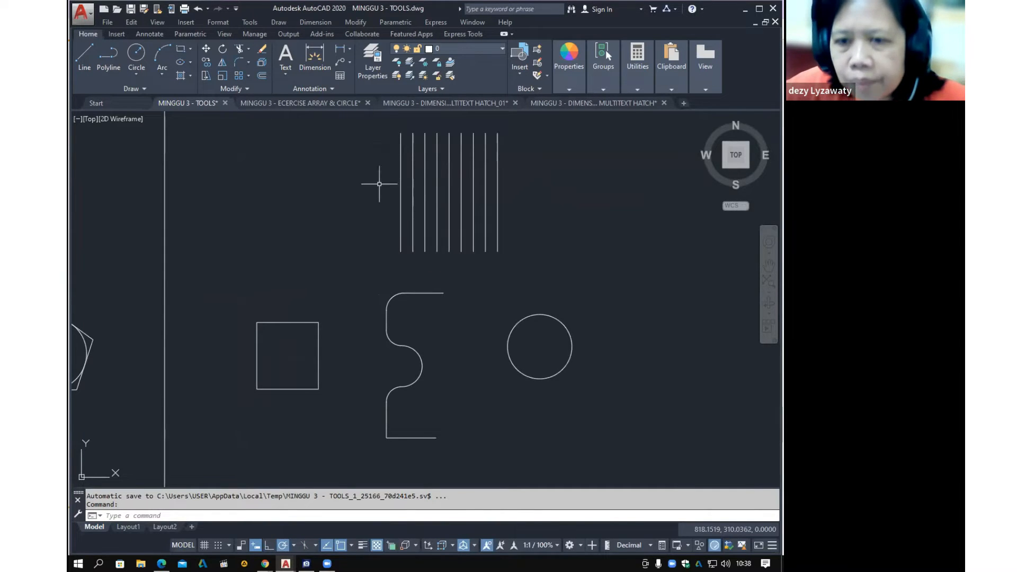
pyautogui.moveTo(462, 372); pyautogui.dragTo(454, 341, button='middle')
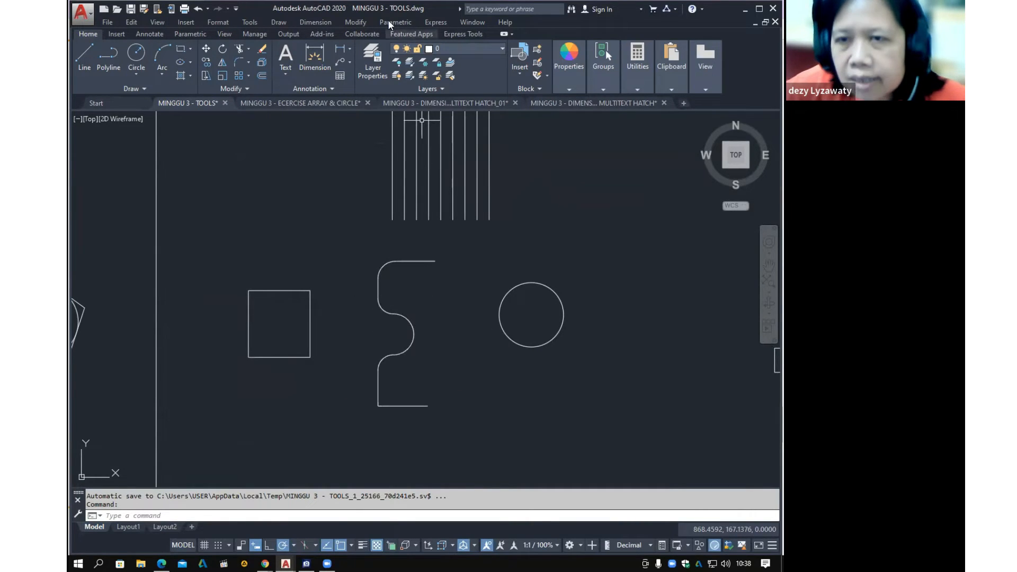
pyautogui.click(354, 21)
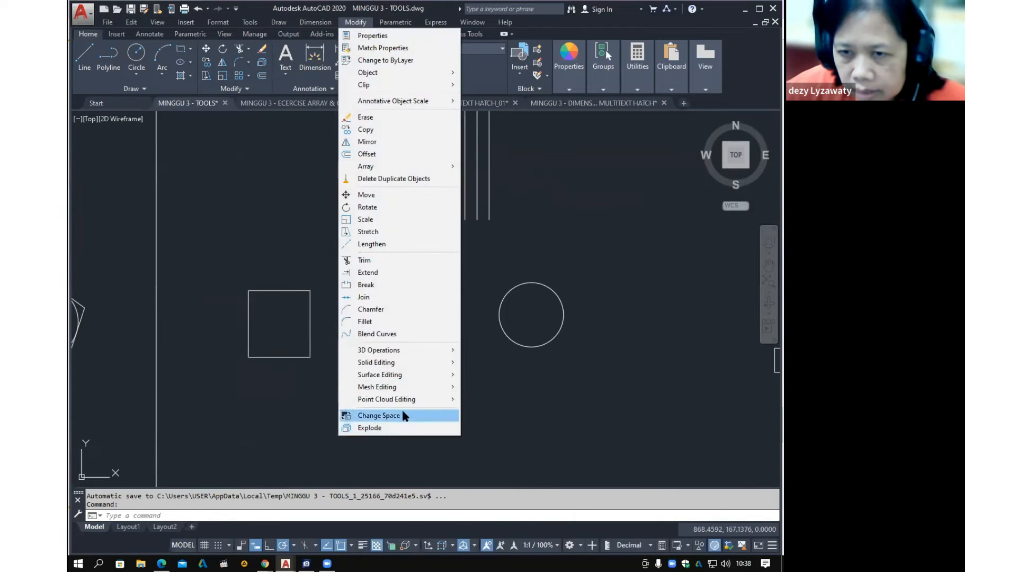
pyautogui.click(382, 154)
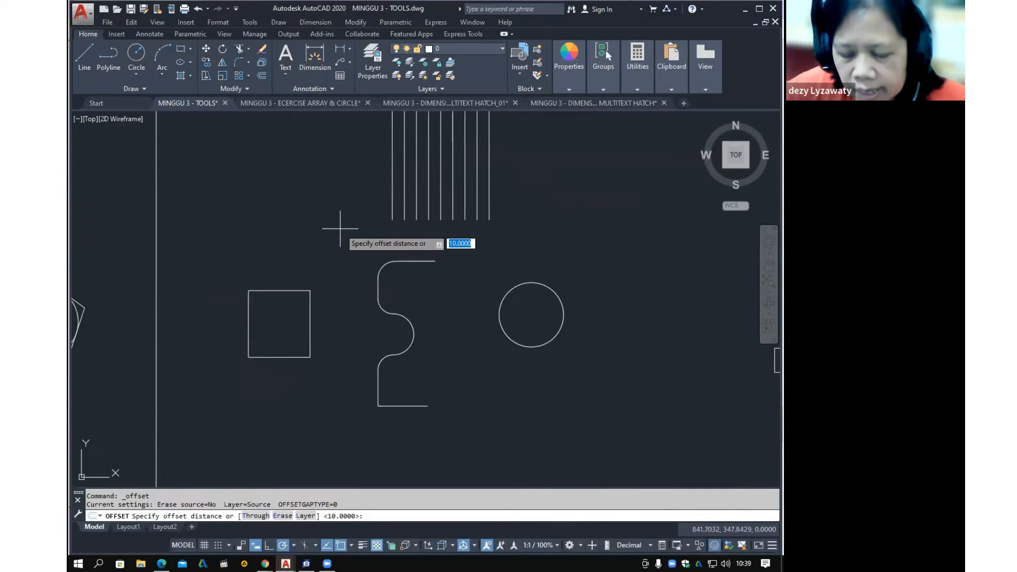
pyautogui.write('10')
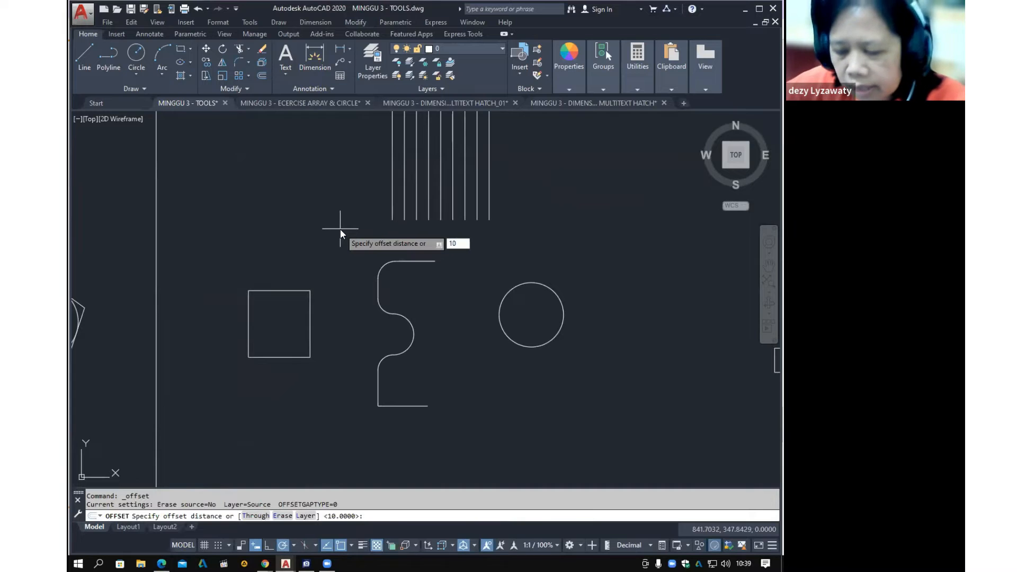
pyautogui.press('Return')
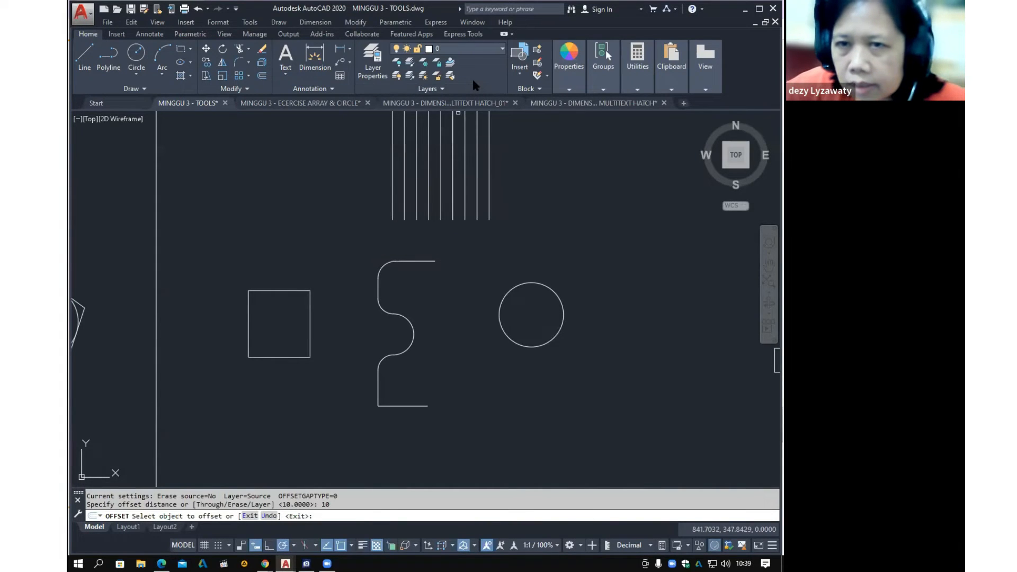
pyautogui.press('ctrl')
pyautogui.press('ctrl')
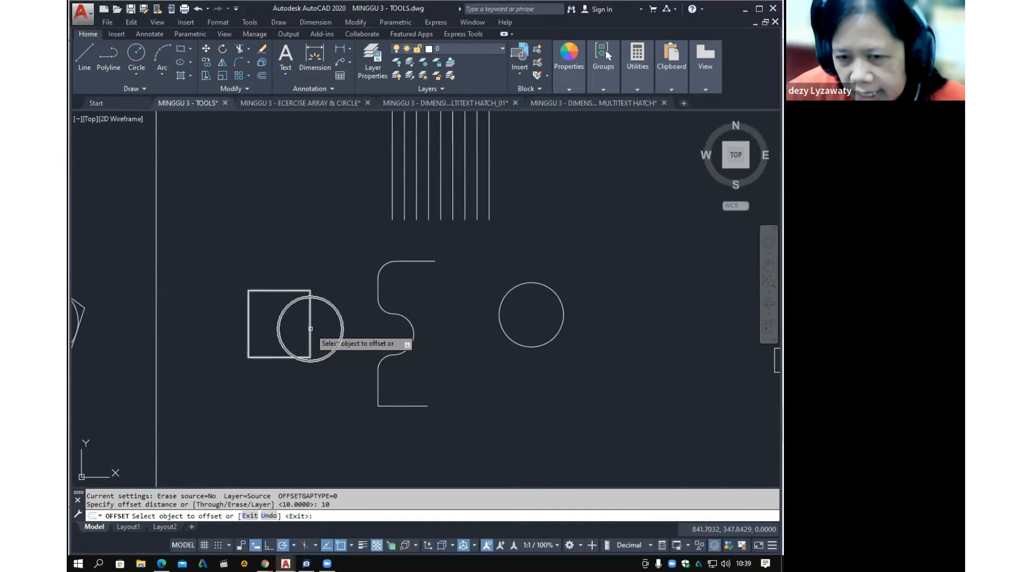
pyautogui.click(310, 328)
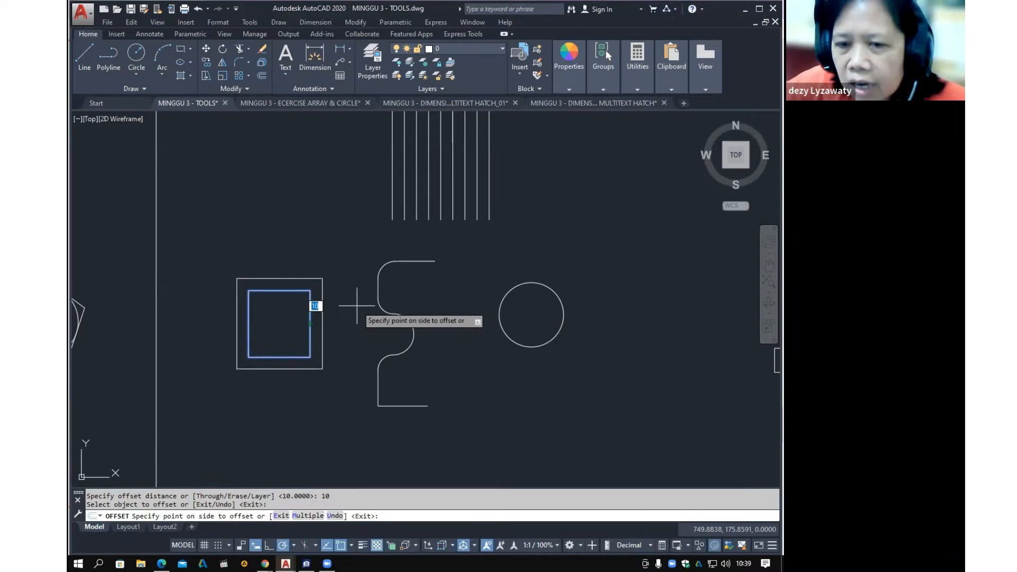
pyautogui.click(327, 183)
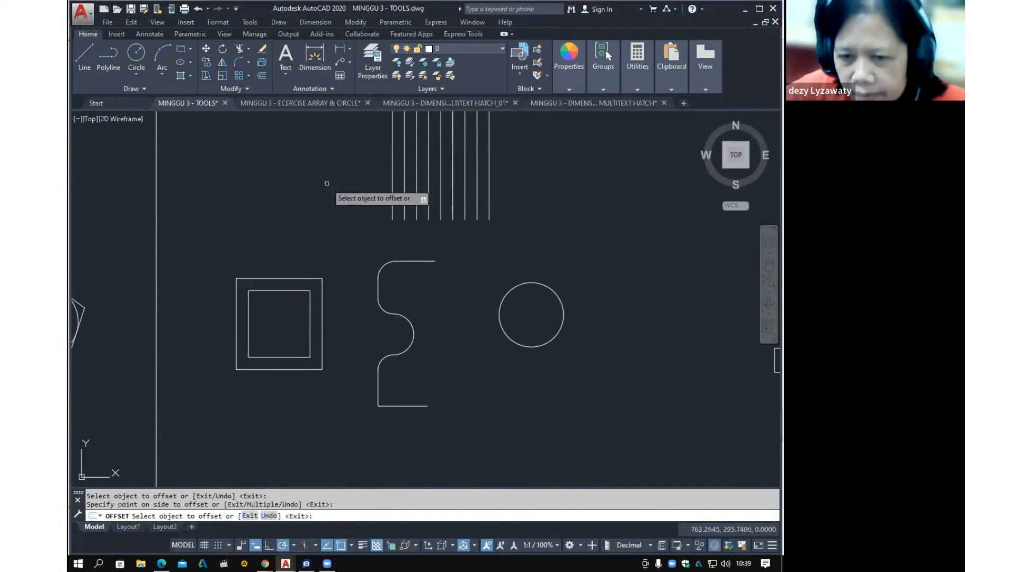
# Offset the original square inward by 10, and offset the resulting inner square inward by the same distance
pyautogui.click(293, 291)
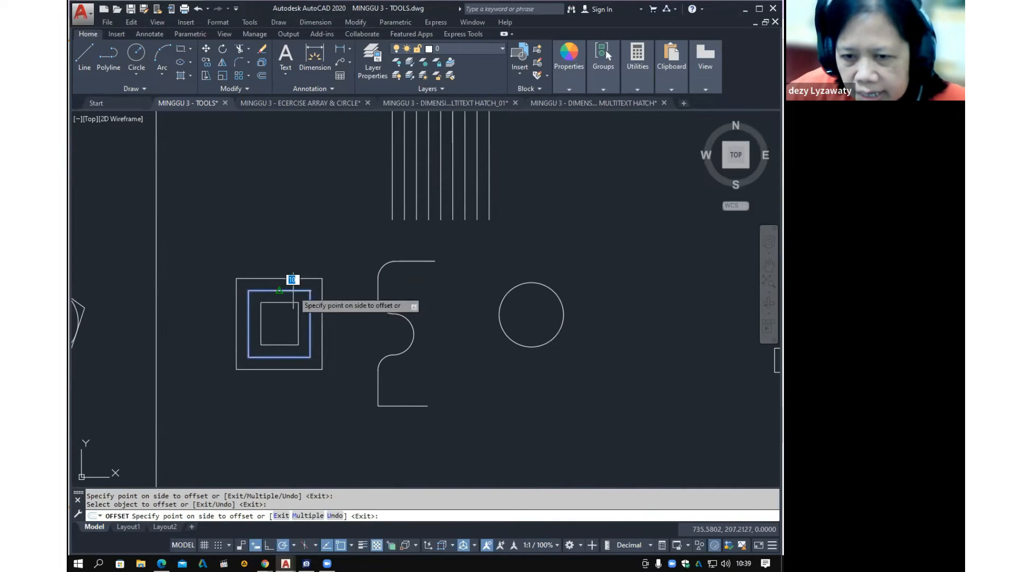
pyautogui.click(279, 325)
pyautogui.click(280, 303)
pyautogui.click(267, 322)
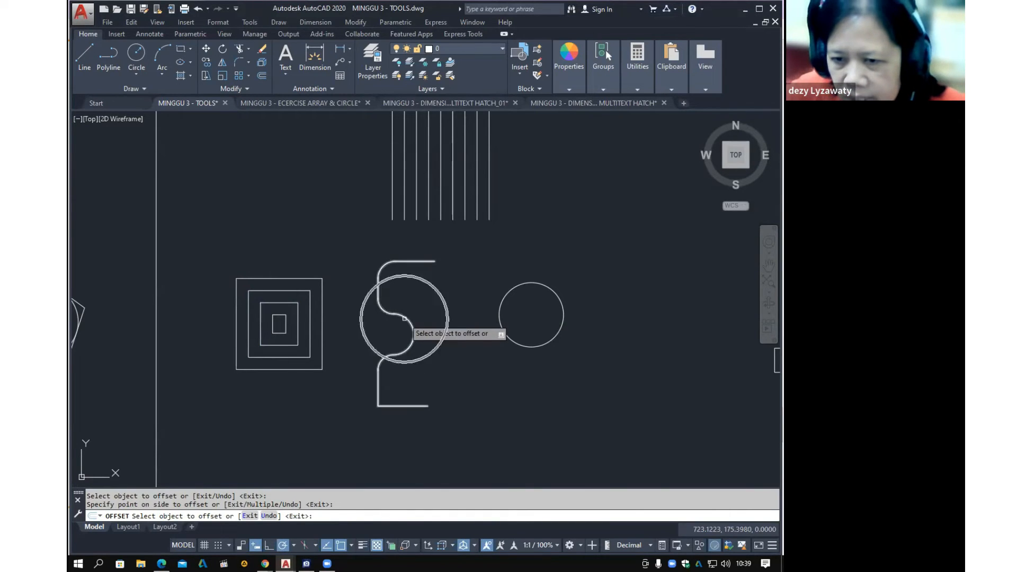
# Offset the curved polyline by 10 to both its right and left sides
pyautogui.click(404, 319)
pyautogui.click(426, 319)
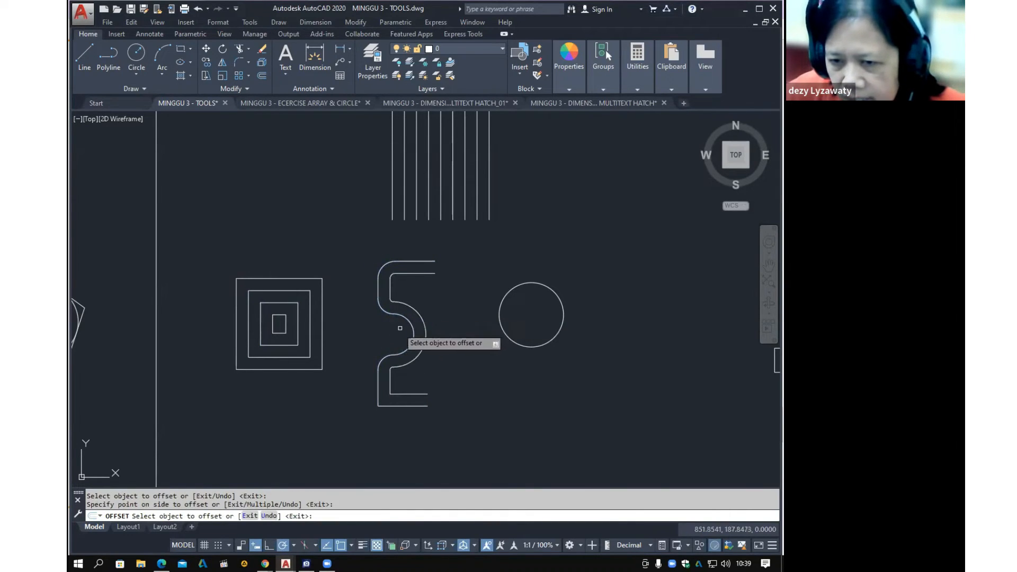
pyautogui.click(408, 322)
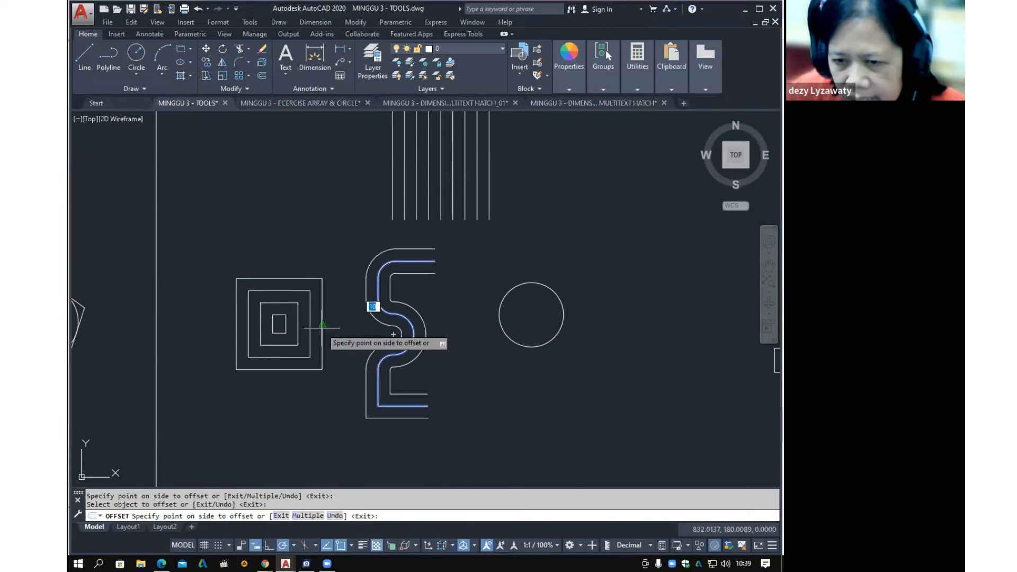
pyautogui.click(354, 324)
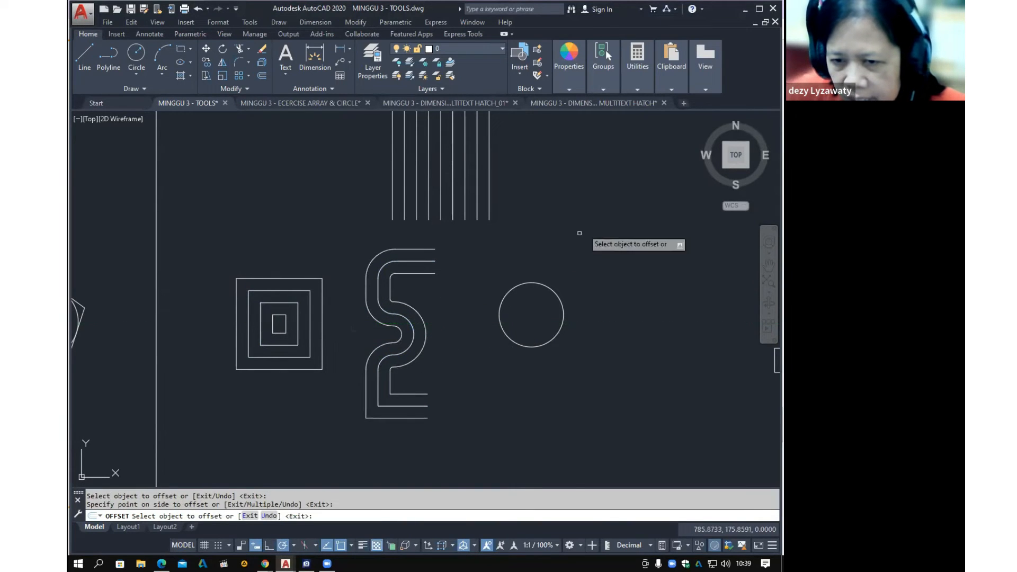
# Offset the circle by 10 once outward and once inward, and offset the resulting inner circle inward by the same distance
pyautogui.click(552, 289)
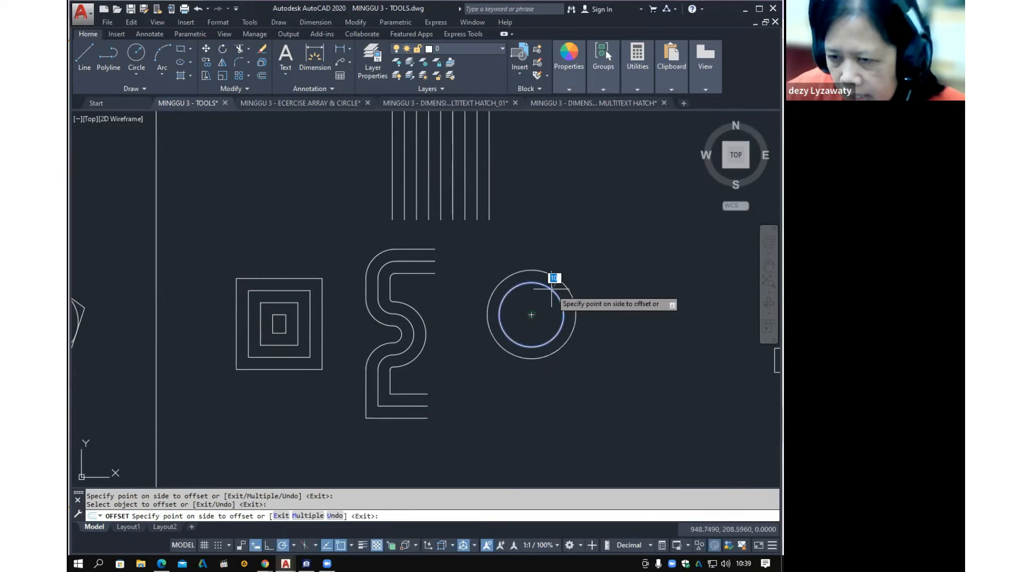
pyautogui.click(560, 209)
pyautogui.click(548, 287)
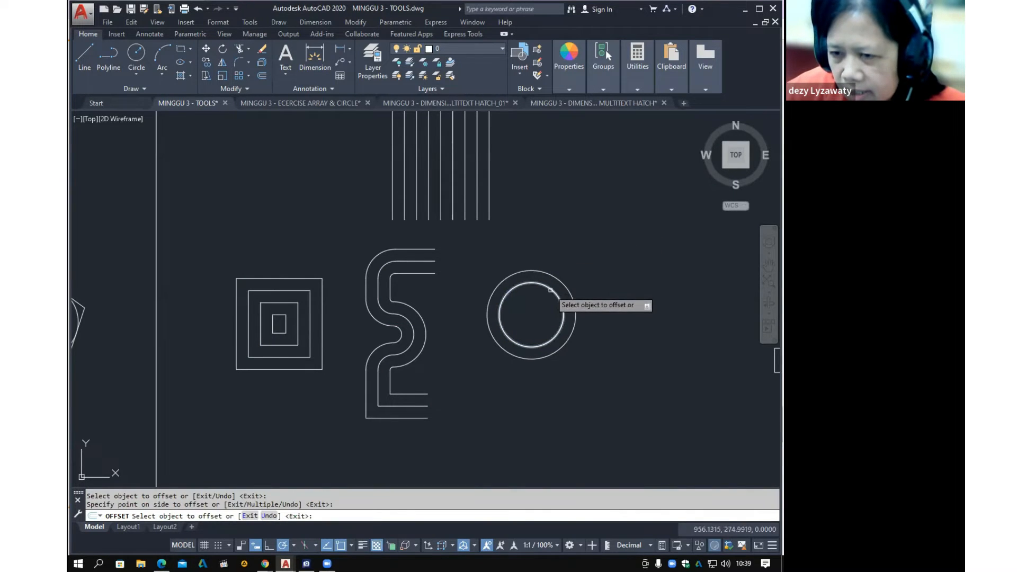
pyautogui.click(532, 314)
pyautogui.click(551, 314)
pyautogui.click(531, 318)
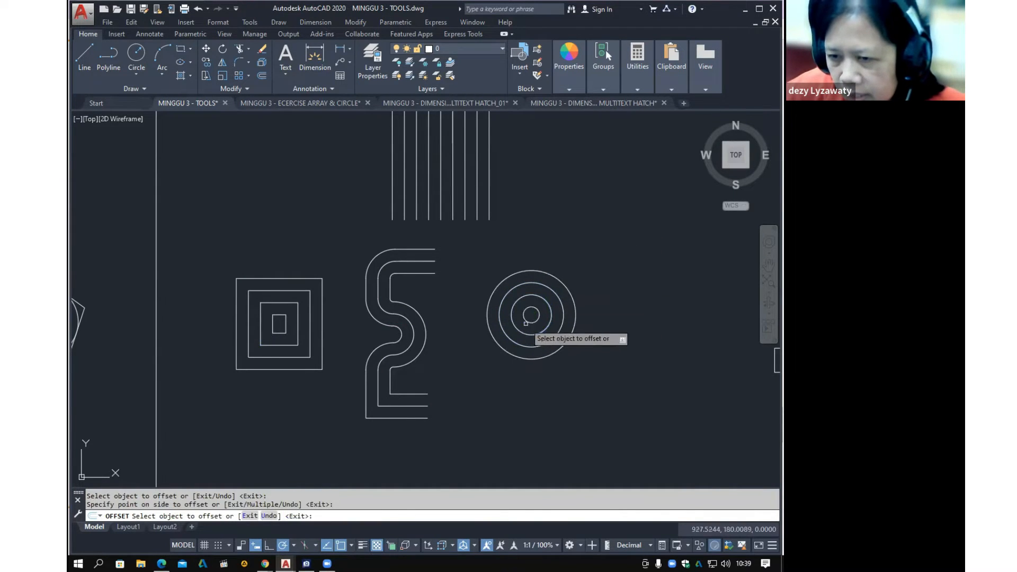
# Add two more outward offsets of 10, each from the newest outermost circle, and end the Offset command
pyautogui.click(568, 289)
pyautogui.click(578, 283)
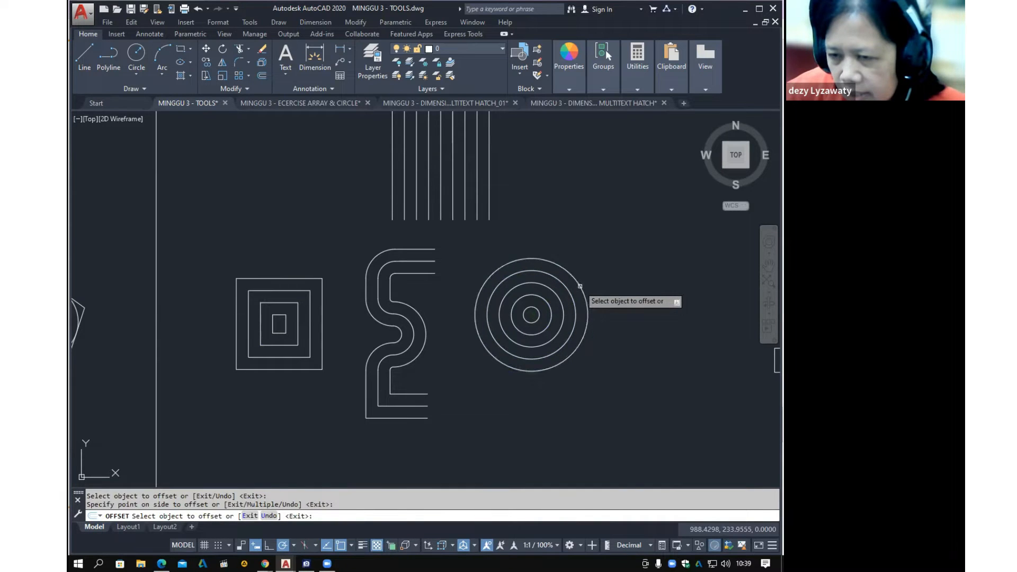
pyautogui.click(578, 282)
pyautogui.click(612, 244)
pyautogui.scroll(-2, 556, 310)
pyautogui.press('Escape')
pyautogui.moveTo(556, 310); pyautogui.dragTo(502, 291, button='middle')
pyautogui.press('Escape')
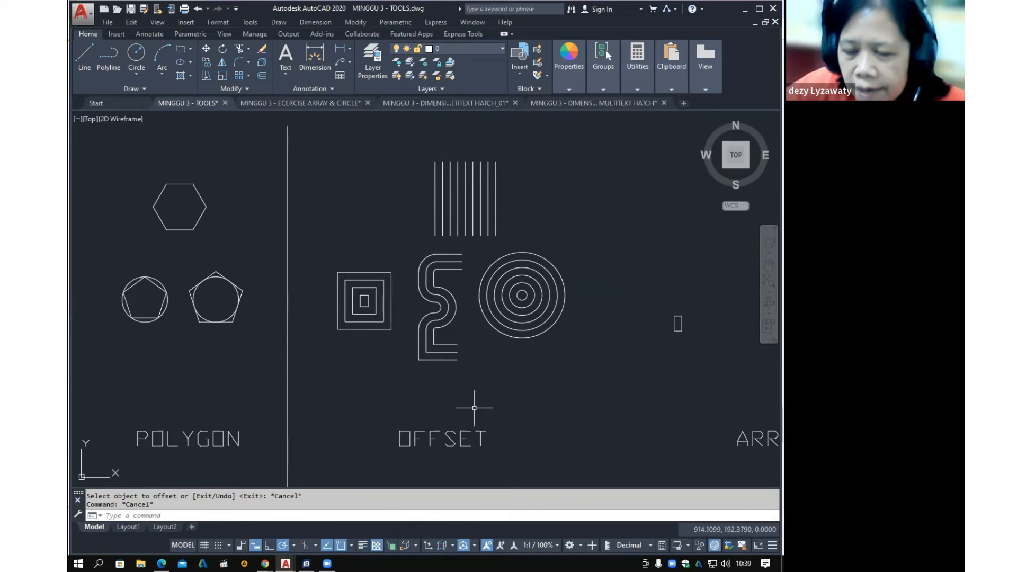
pyautogui.moveTo(446, 369); pyautogui.dragTo(426, 367, button='middle')
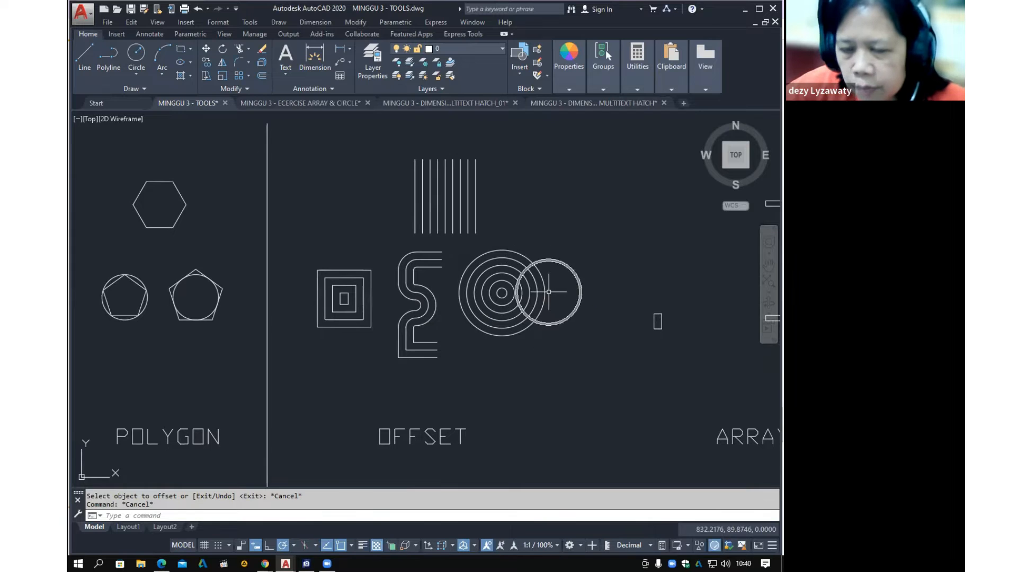
pyautogui.moveTo(503, 315); pyautogui.dragTo(485, 307, button='middle')
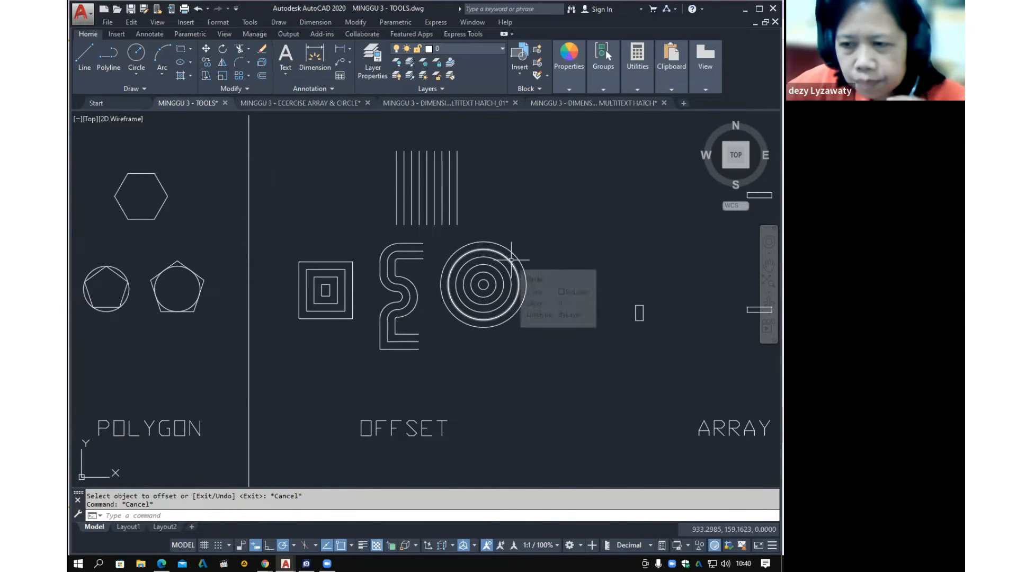
pyautogui.scroll(-2, 504, 262)
pyautogui.moveTo(550, 286)
pyautogui.mouseDown(button='middle')
pyautogui.moveTo(427, 215)
pyautogui.moveTo(388, 152)
pyautogui.moveTo(371, 263)
pyautogui.mouseUp(button='middle')
pyautogui.scroll(2, 415, 279)
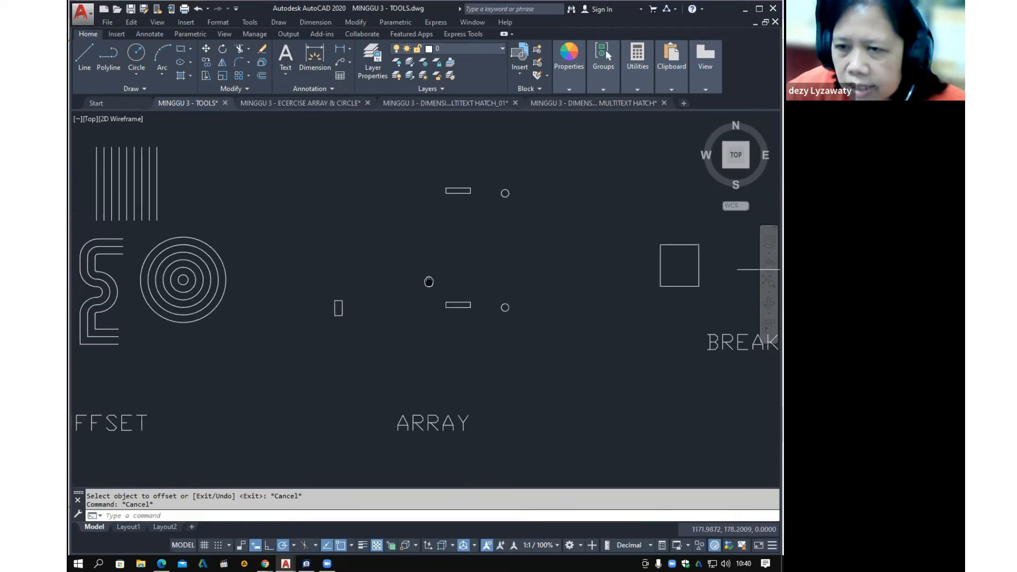
pyautogui.moveTo(430, 265); pyautogui.dragTo(461, 268, button='middle')
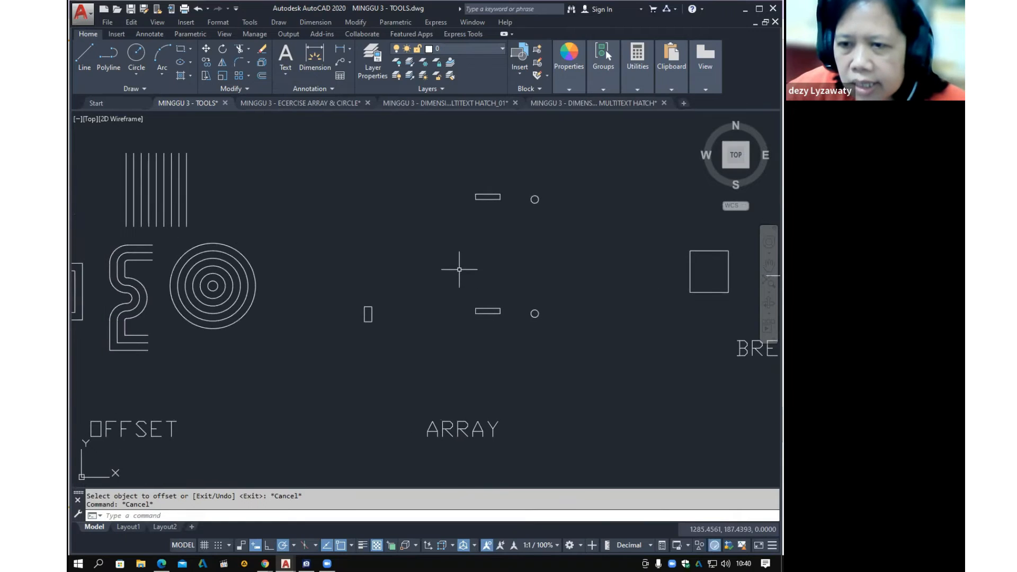
pyautogui.click(355, 22)
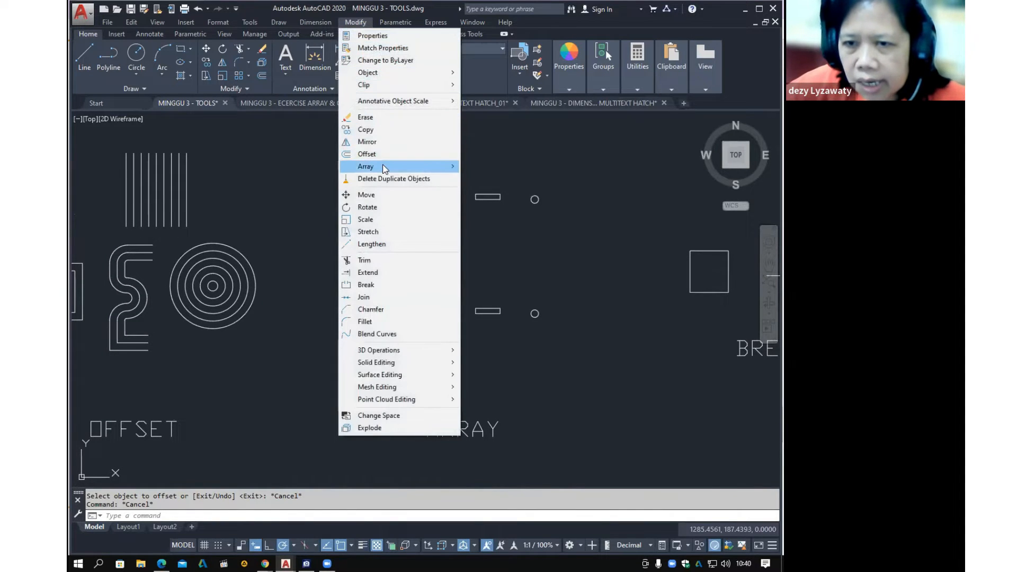
pyautogui.moveTo(385, 168)
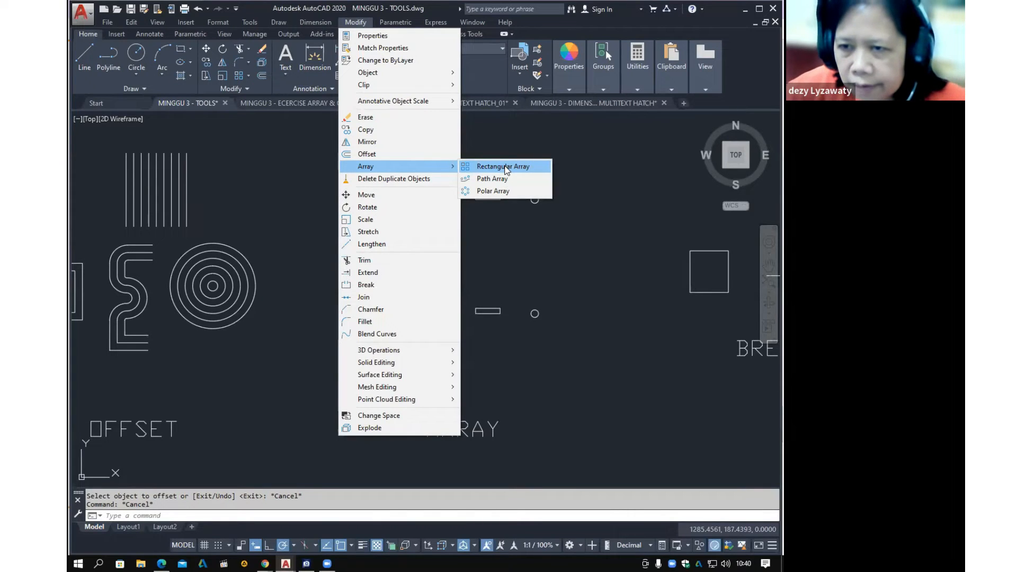
pyautogui.click(506, 168)
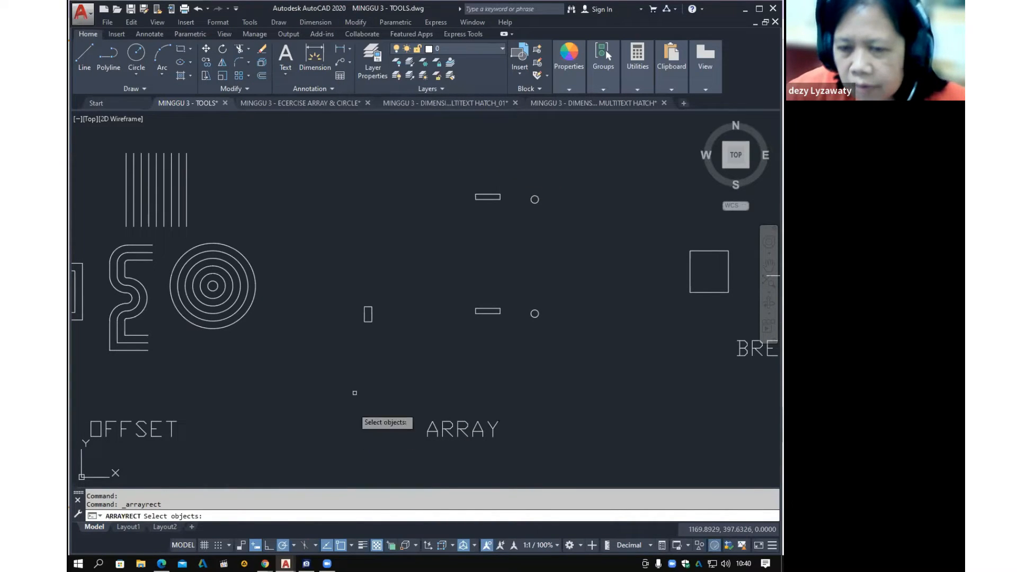
pyautogui.press('Escape')
# Check the width and height of the small upright rectangle in the ARRAY exercise
pyautogui.scroll(5, 368, 318)
pyautogui.moveTo(382, 313); pyautogui.dragTo(421, 352, button='middle')
pyautogui.scroll(-2, 418, 350)
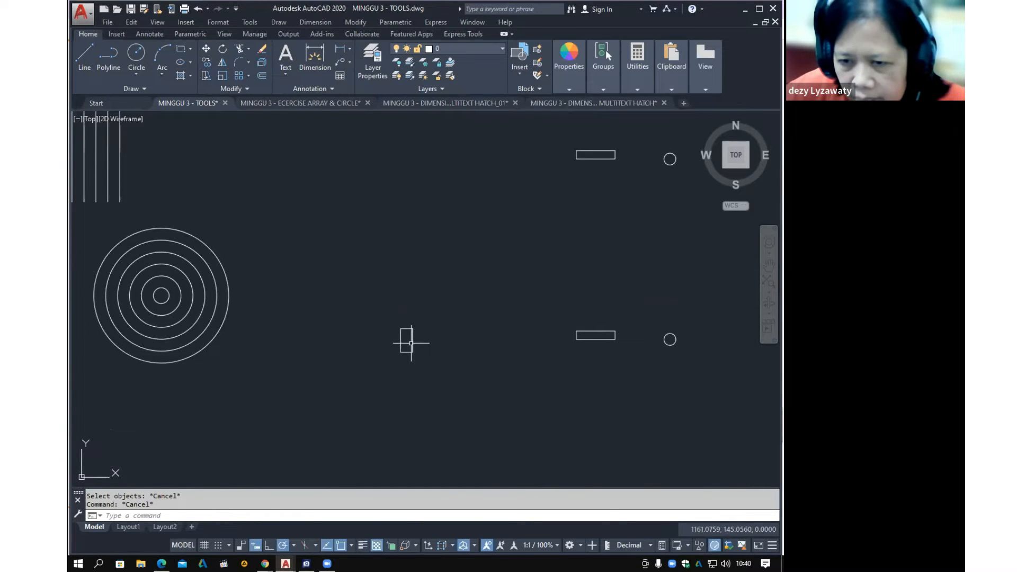
pyautogui.click(412, 343)
pyautogui.scroll(4, 419, 344)
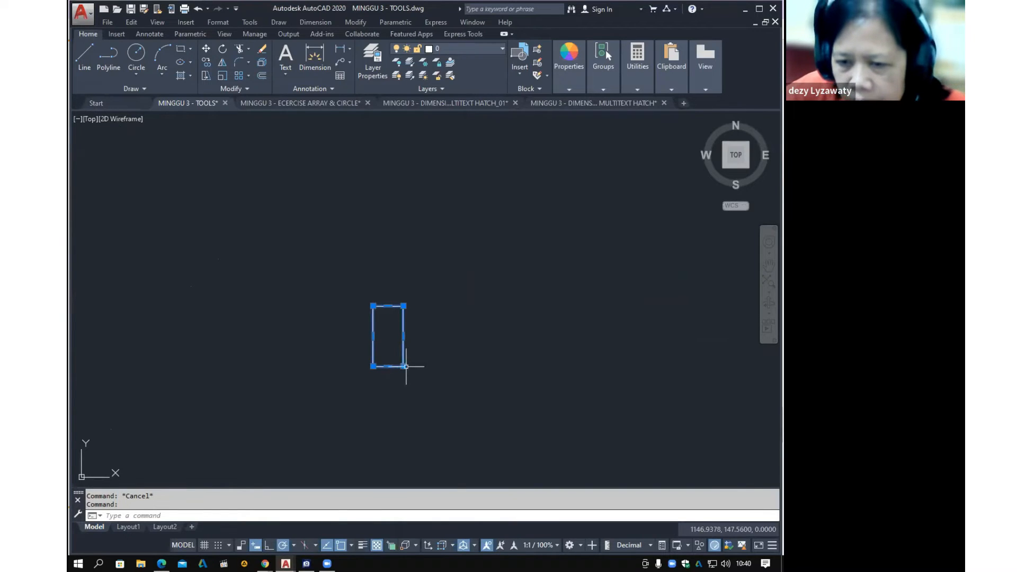
pyautogui.moveTo(404, 366)
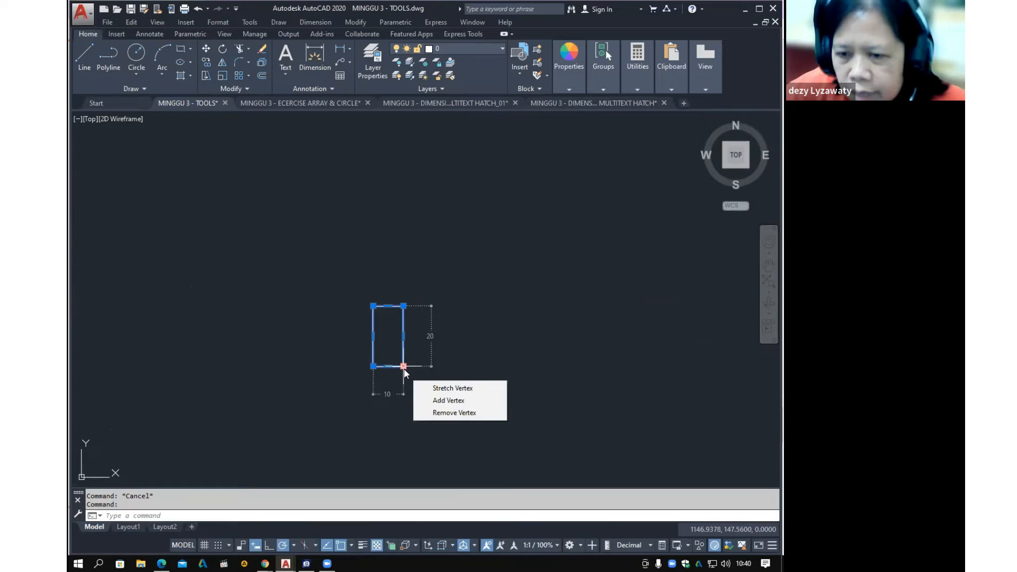
# Start a rectangular array of the upright rectangle
pyautogui.press('Escape')
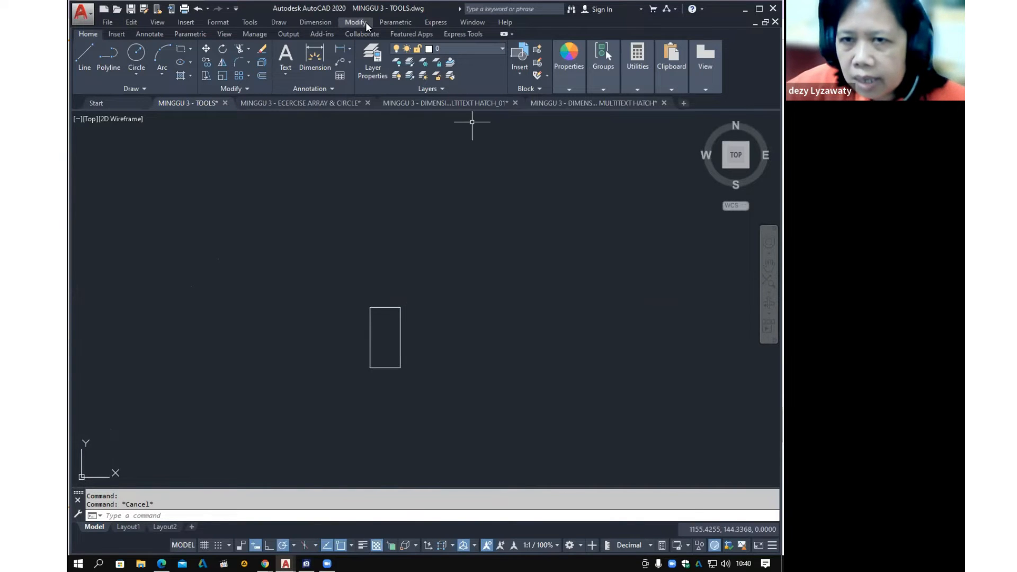
pyautogui.click(366, 24)
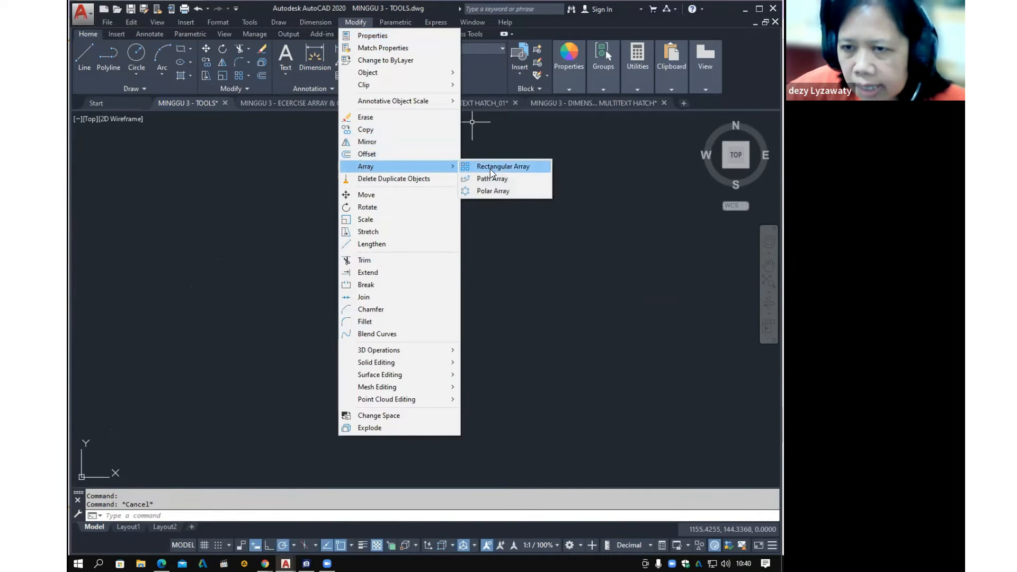
pyautogui.click(493, 170)
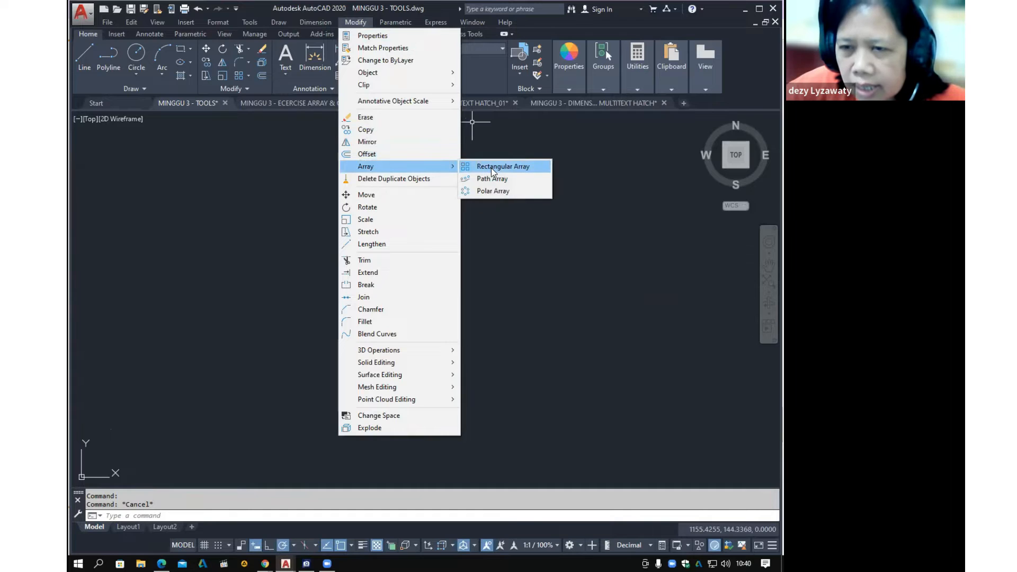
pyautogui.click(493, 170)
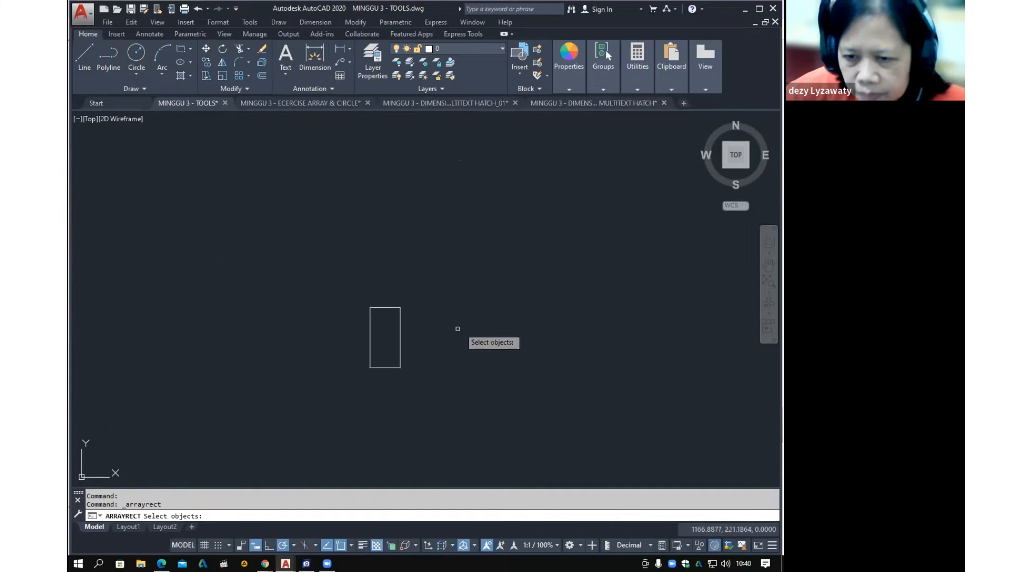
pyautogui.click(400, 337)
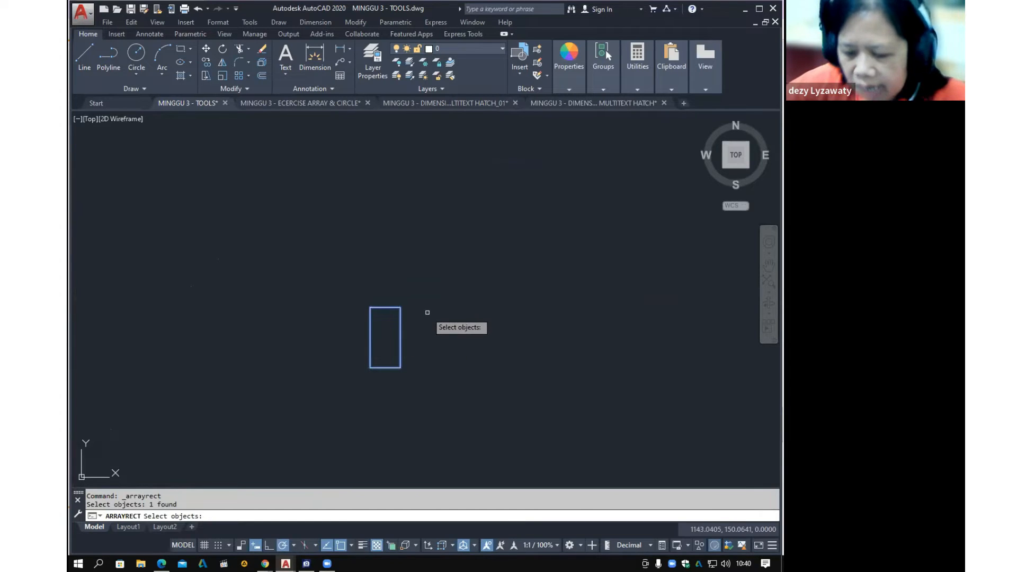
pyautogui.press('Return')
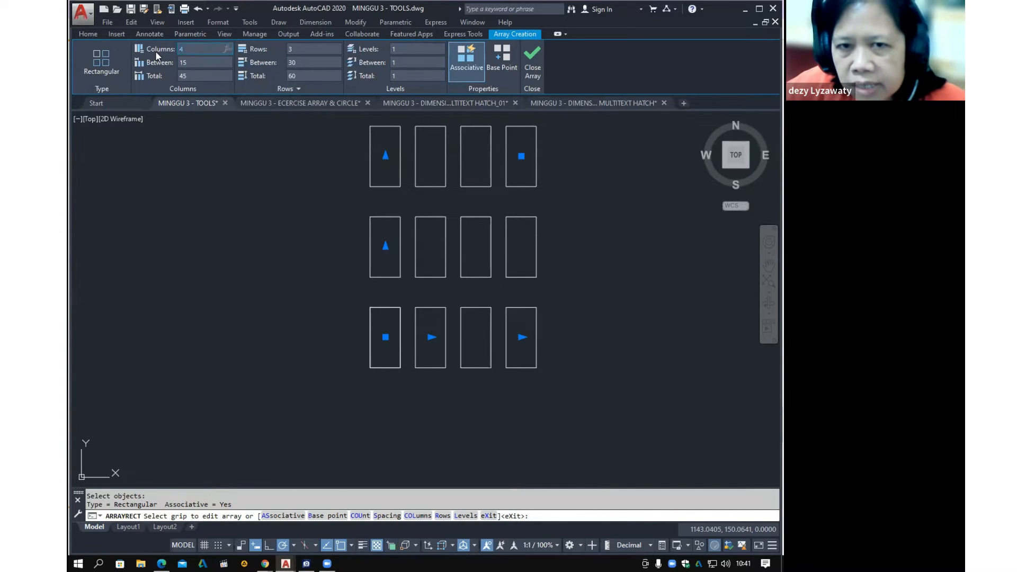
# Set the array to 6 columns and 4 rows with a row spacing of 25
pyautogui.write('6')
pyautogui.click(291, 47)
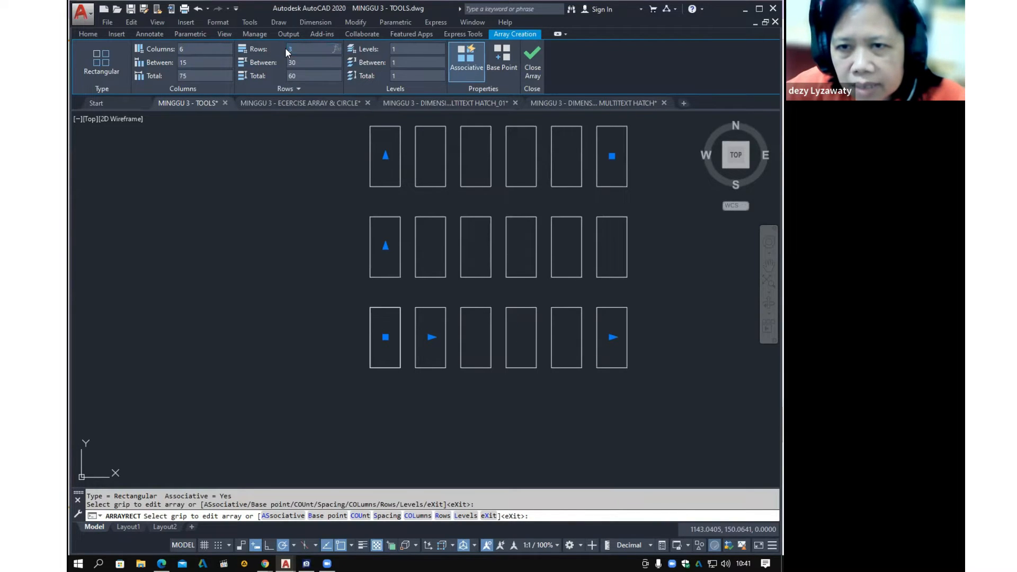
pyautogui.write('3')
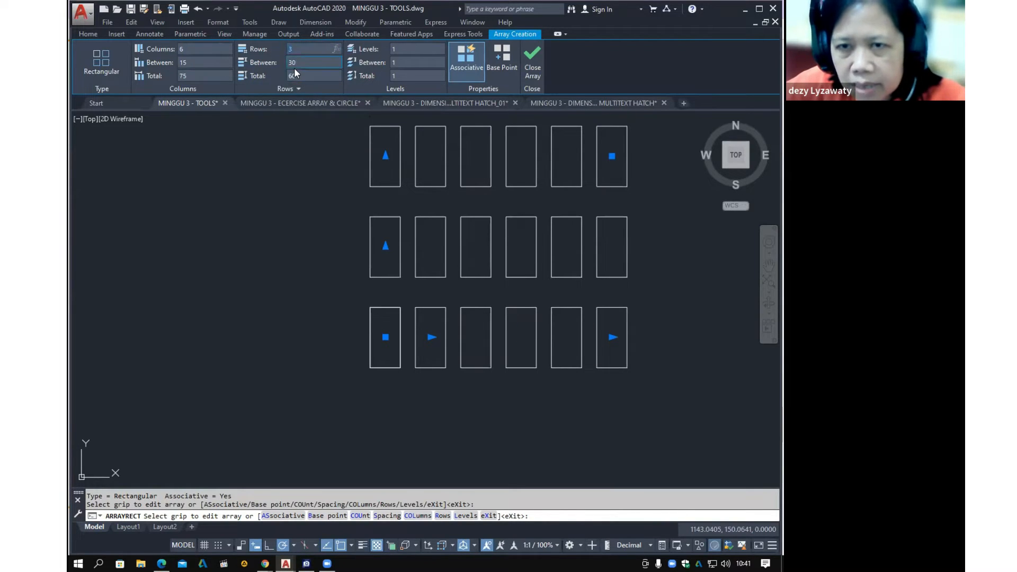
pyautogui.write('4')
pyautogui.click(298, 63)
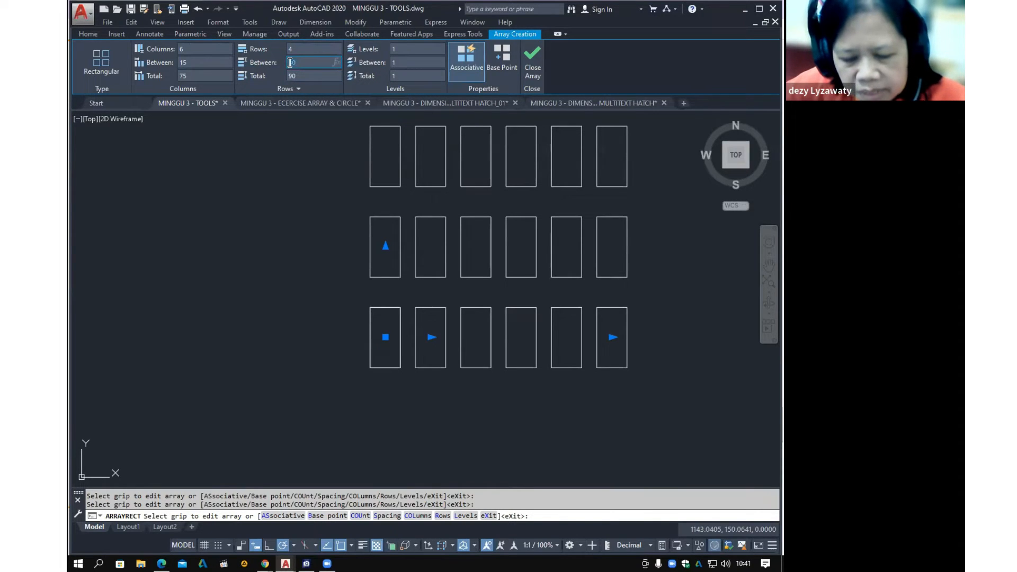
pyautogui.write('25')
pyautogui.press('Return')
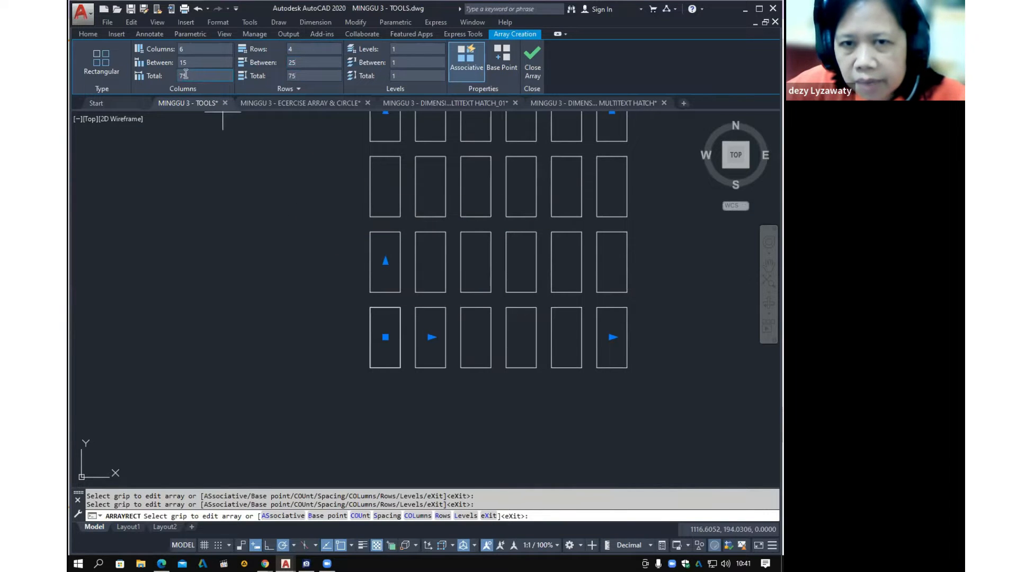
# Set the array's column spacing to 20 and finish the array
pyautogui.moveTo(192, 62); pyautogui.dragTo(168, 61)
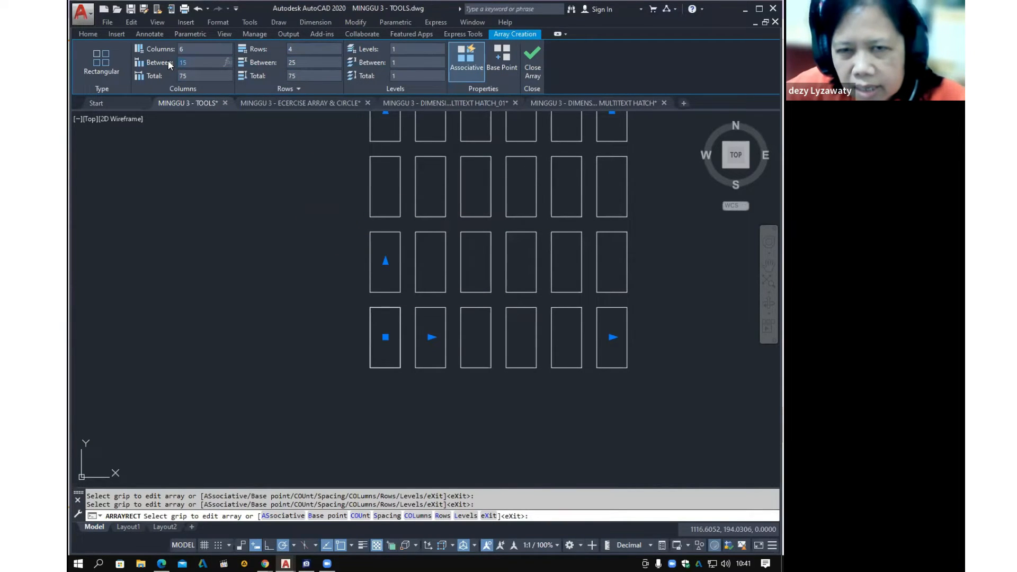
pyautogui.write('3')
pyautogui.press('BackSpace')
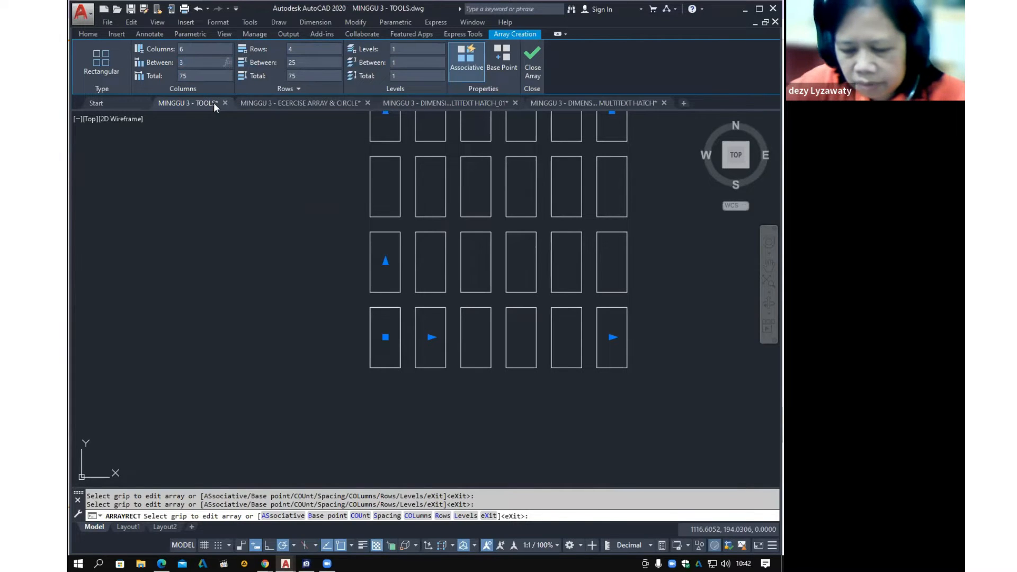
pyautogui.write('20')
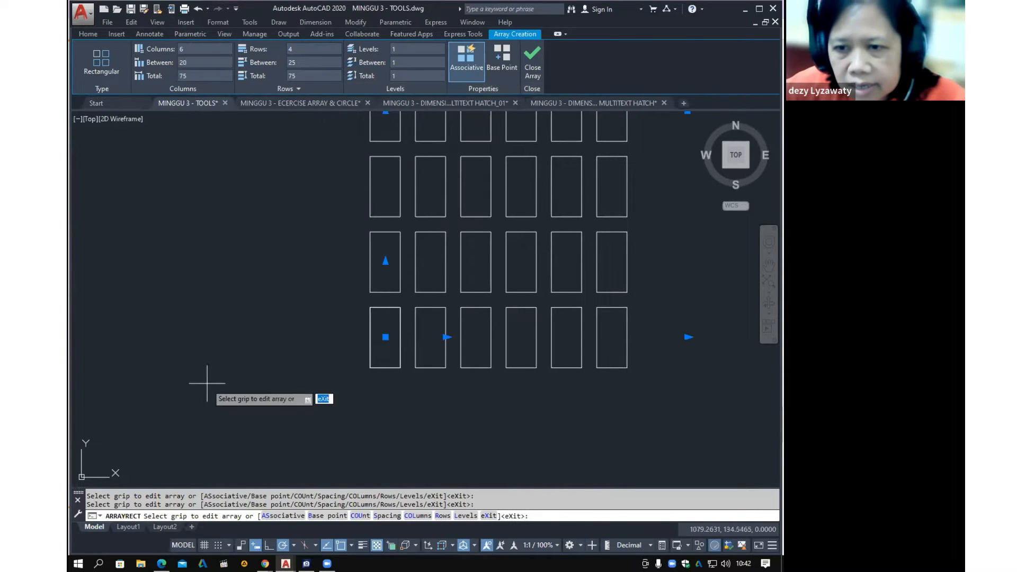
pyautogui.moveTo(596, 322); pyautogui.dragTo(481, 392, button='middle')
pyautogui.scroll(-2, 481, 391)
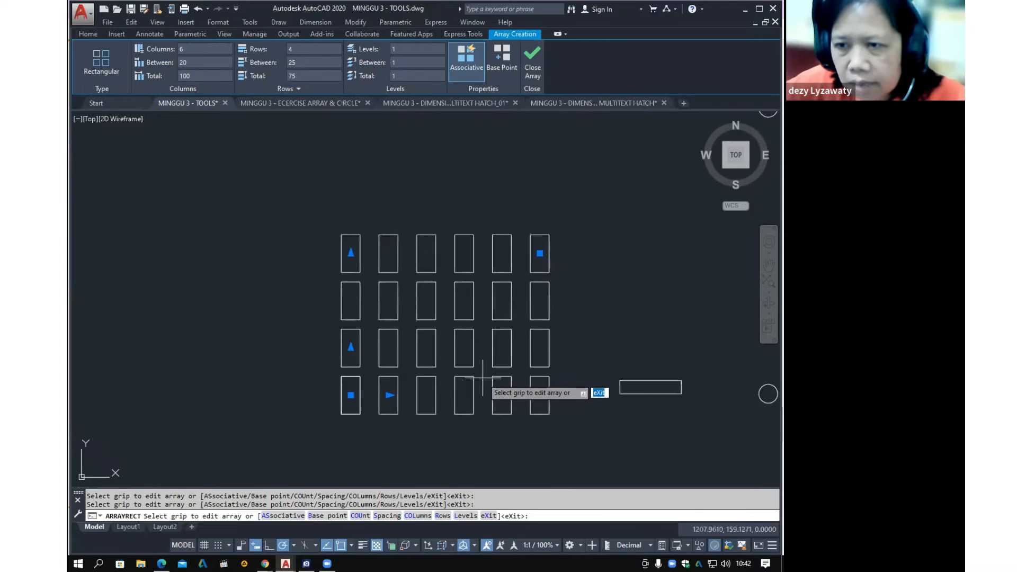
pyautogui.scroll(2, 486, 374)
pyautogui.moveTo(408, 349)
pyautogui.mouseDown(button='middle')
pyautogui.moveTo(440, 347)
pyautogui.moveTo(429, 325)
pyautogui.mouseUp(button='middle')
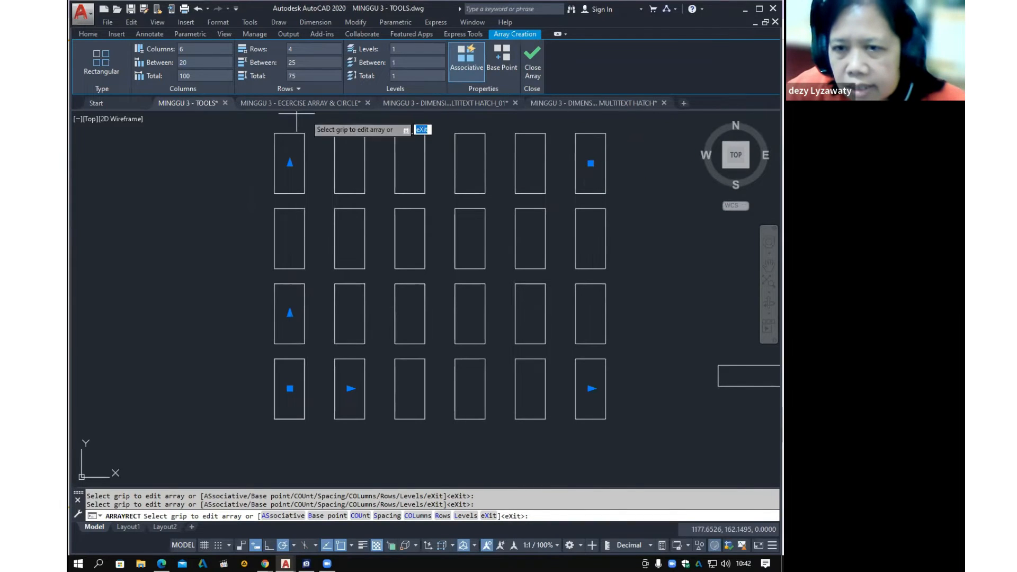
pyautogui.click(533, 64)
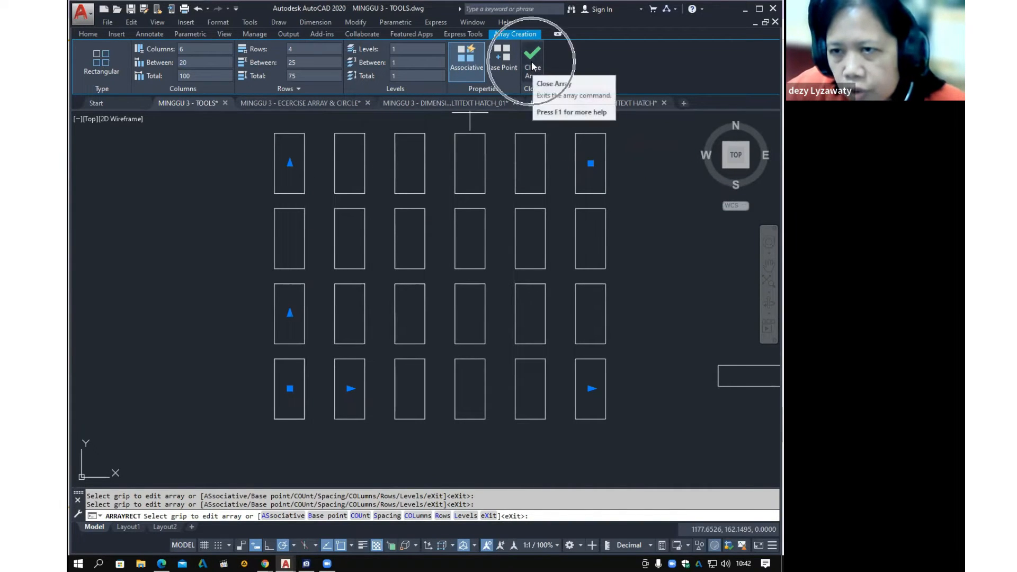
# Select the finished rectangular array for editing with its grips
pyautogui.scroll(-4, 556, 210)
pyautogui.scroll(4, 562, 214)
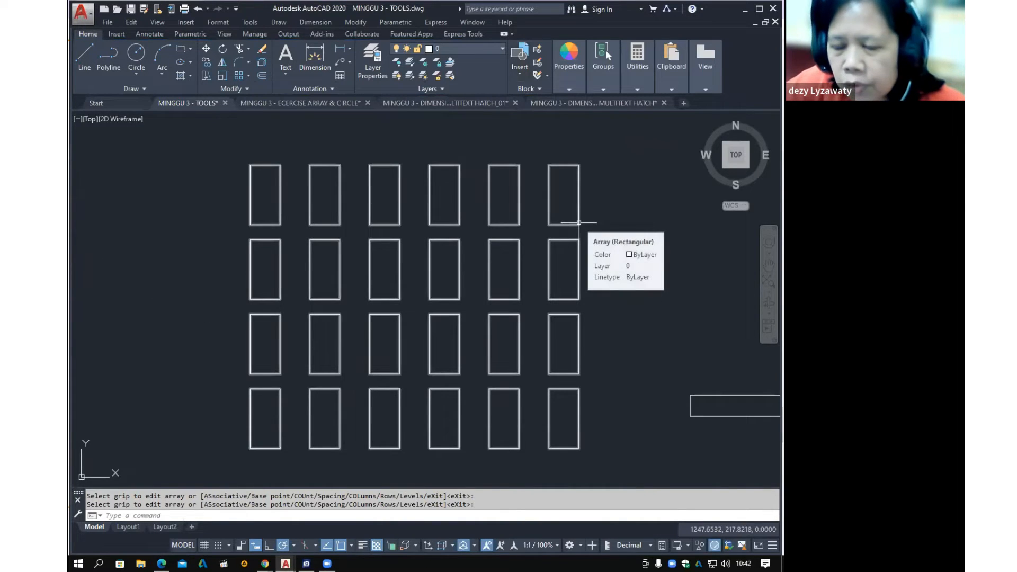
pyautogui.click(579, 223)
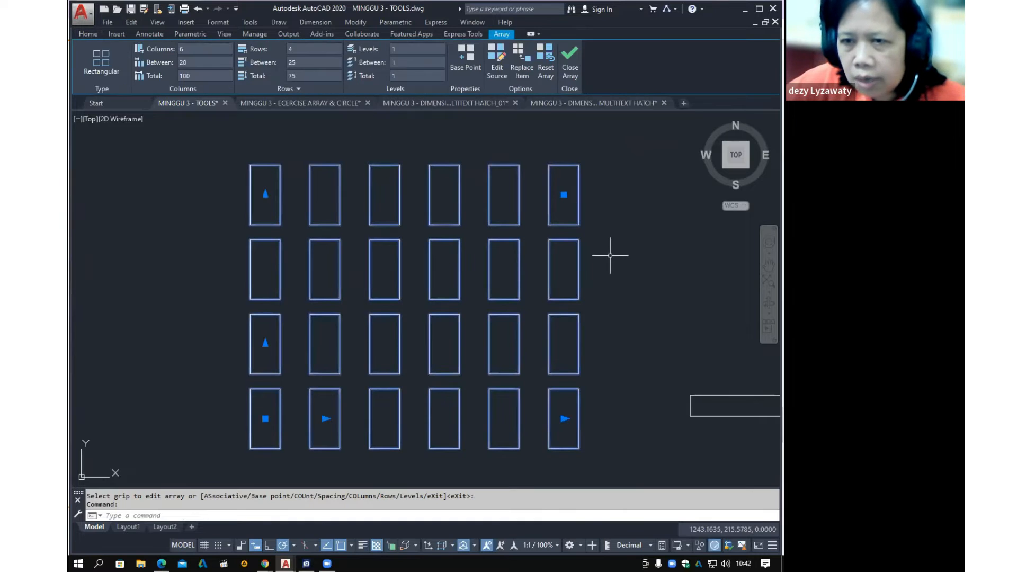
pyautogui.press('Escape')
pyautogui.press('Escape')
pyautogui.click(578, 227)
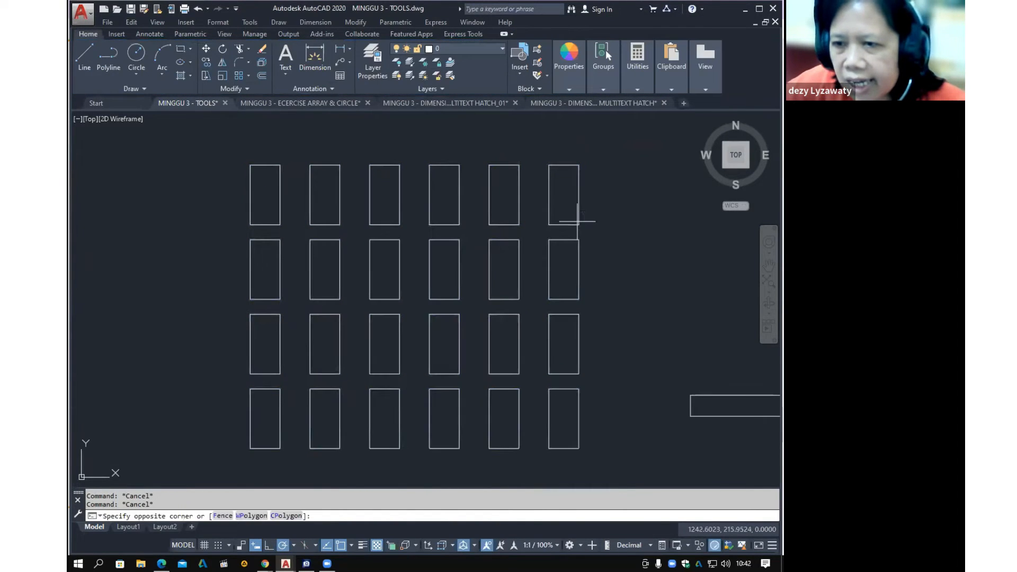
pyautogui.click(579, 229)
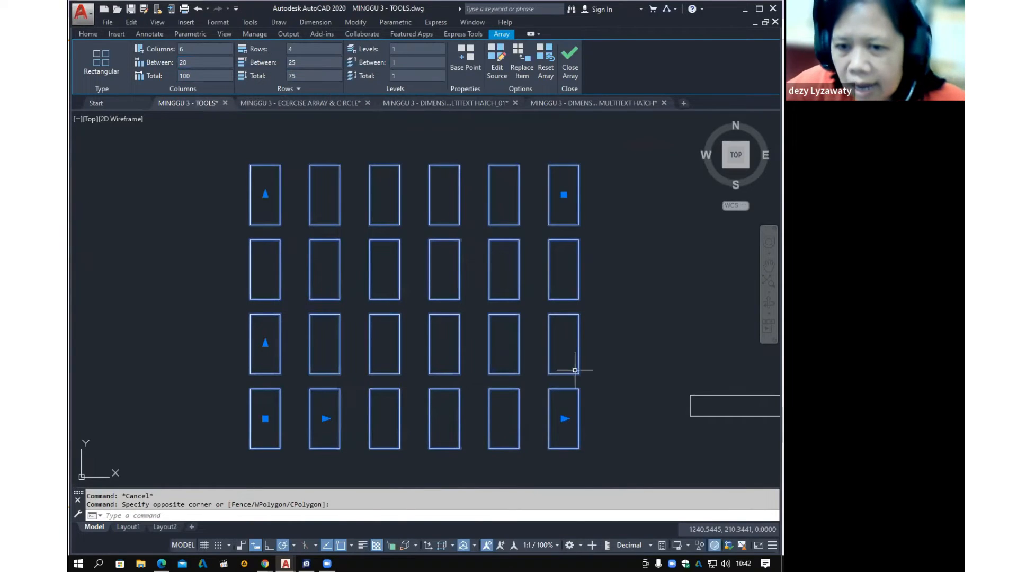
# Examine the editing options on the array's last-column grip and the dimension on its column-spacing grip
pyautogui.press('ctrl')
pyautogui.press('ctrl')
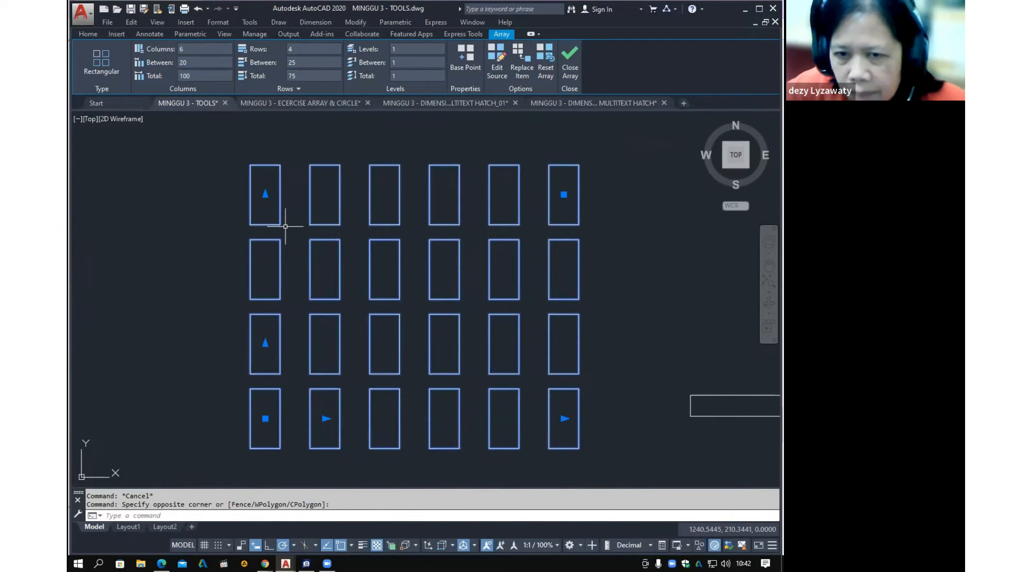
pyautogui.press('ctrl')
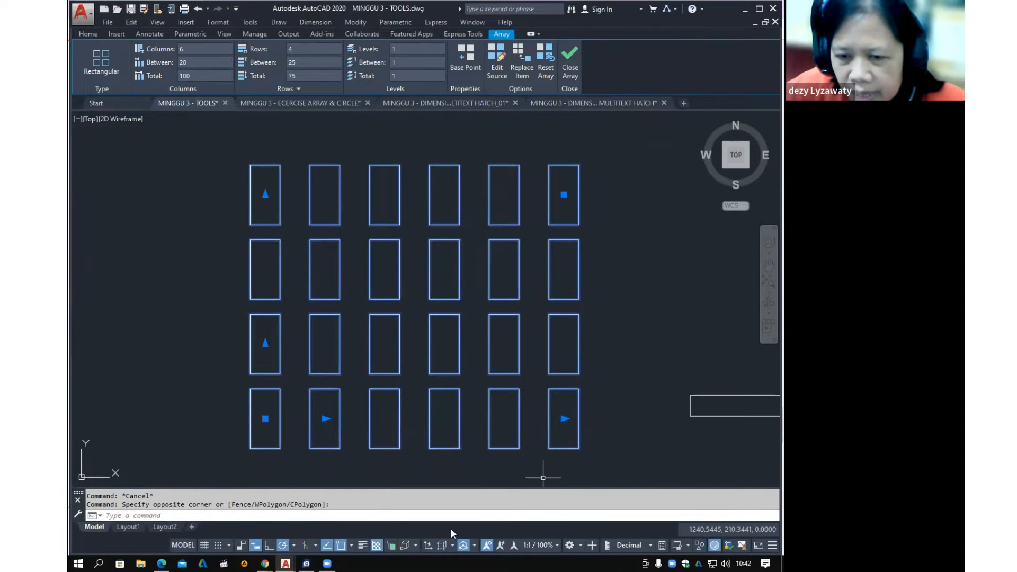
pyautogui.moveTo(564, 419)
pyautogui.press('ctrl')
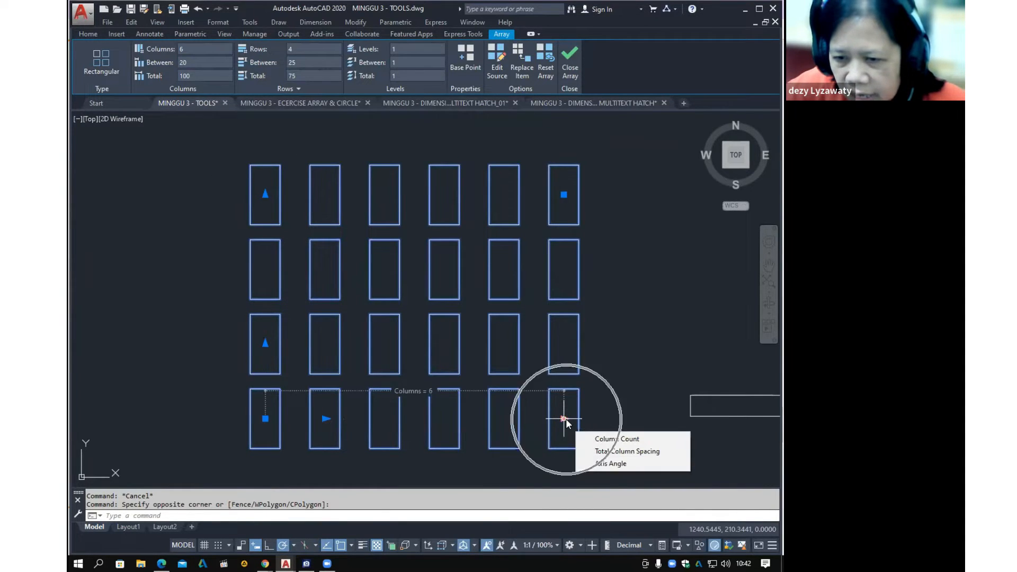
pyautogui.press('ctrl')
pyautogui.press('ctrl')
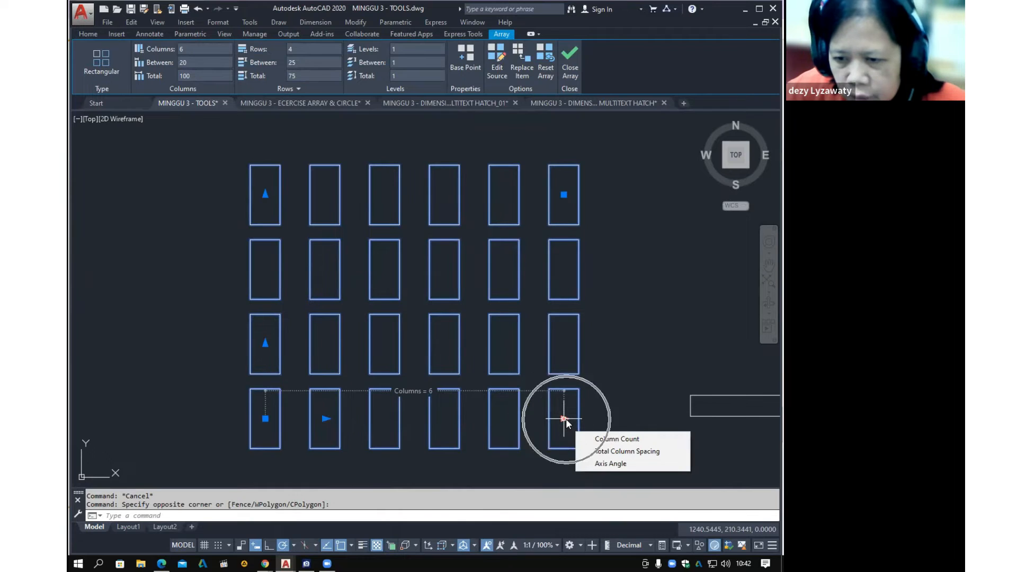
pyautogui.press('ctrl')
pyautogui.press('ctrl')
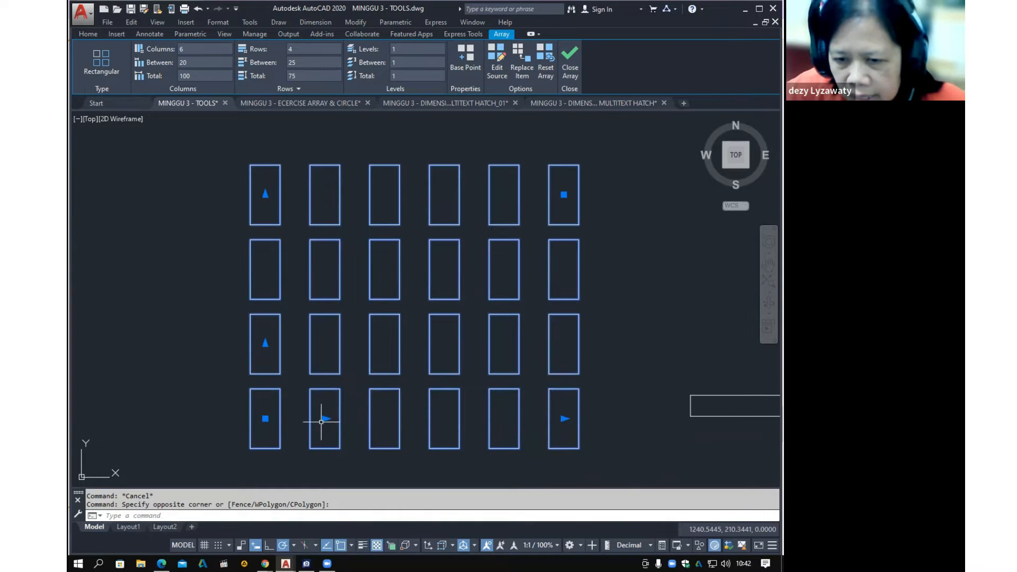
pyautogui.press('ctrl')
pyautogui.press('ctrl')
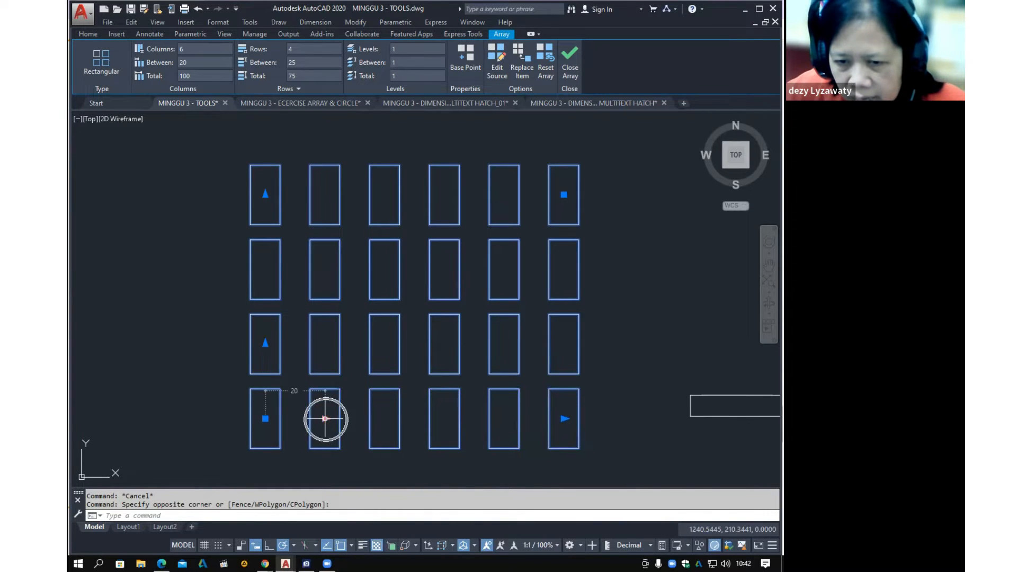
pyautogui.press('ctrl')
# Set the array's column spacing to 14 with the column-spacing grip
pyautogui.click(325, 418)
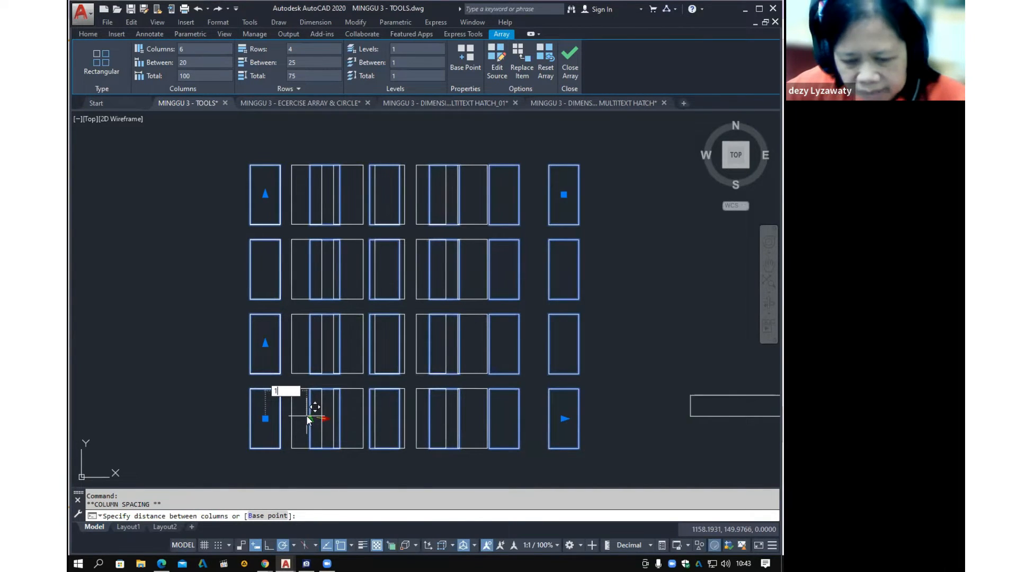
pyautogui.write('4')
pyautogui.press('Return')
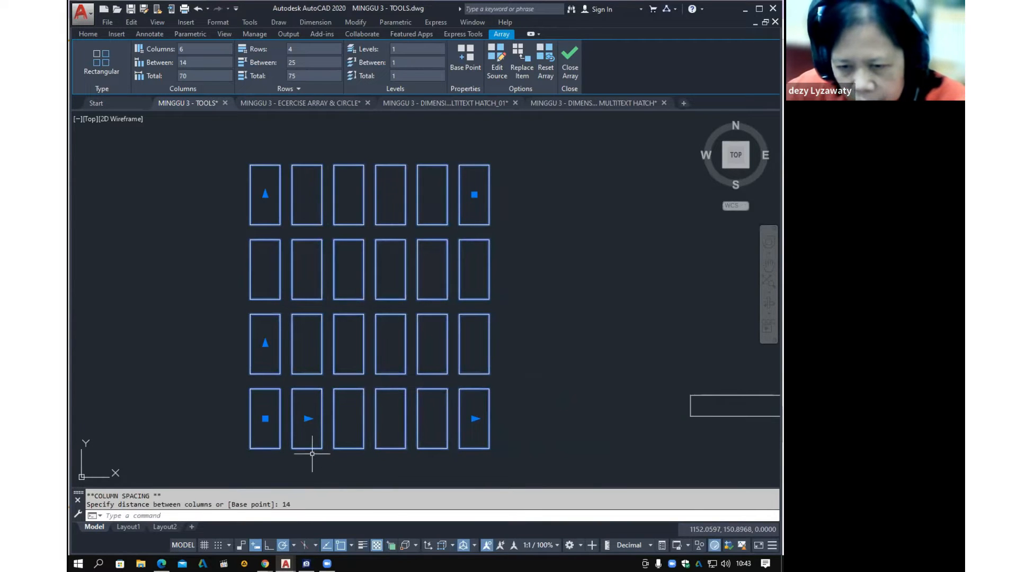
pyautogui.moveTo(473, 418)
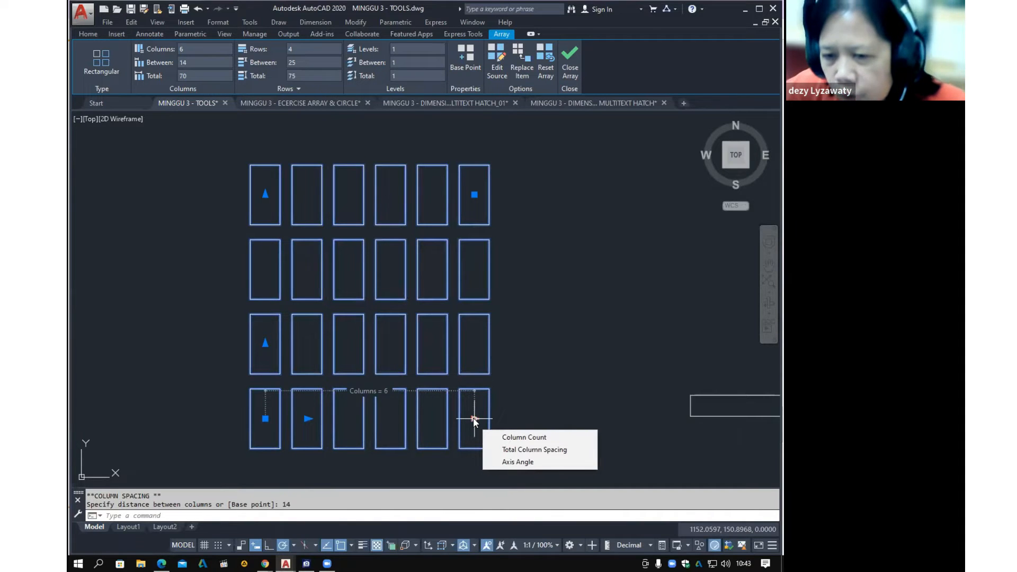
pyautogui.click(473, 418)
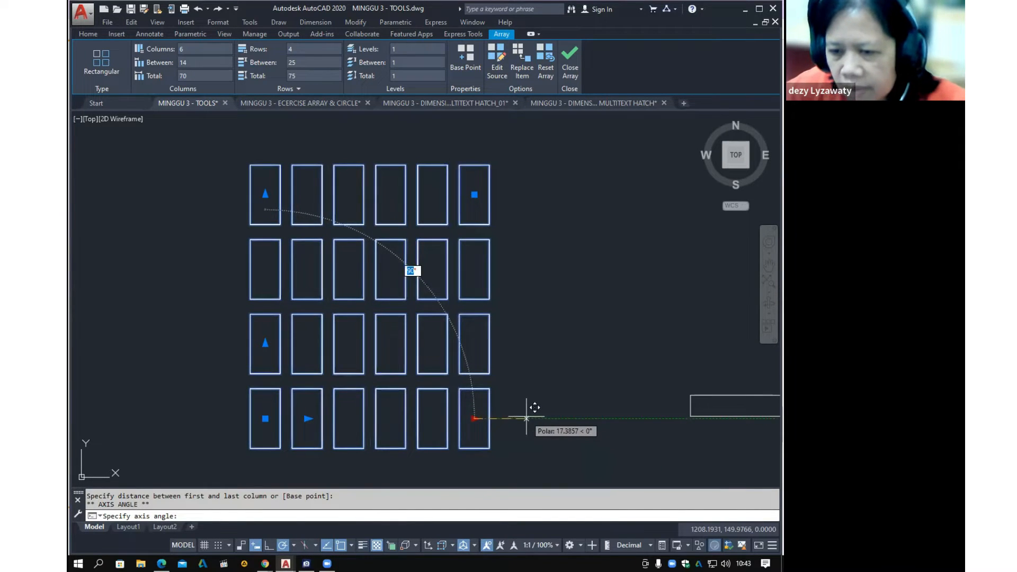
pyautogui.press('Escape')
# Extend the array to 9 columns with its last-column grip and reduce it to 4 columns
pyautogui.click(474, 418)
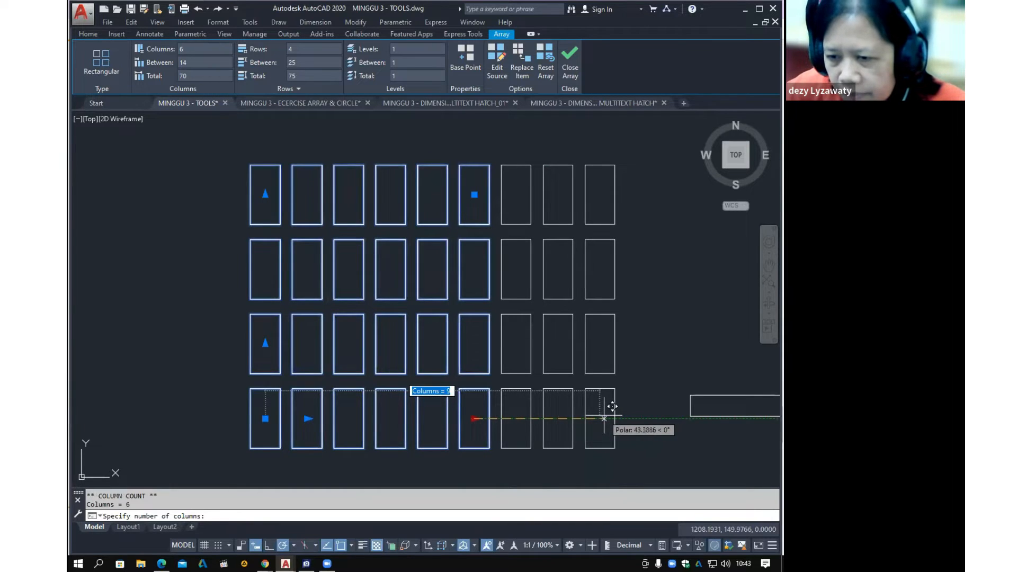
pyautogui.click(604, 419)
pyautogui.click(599, 419)
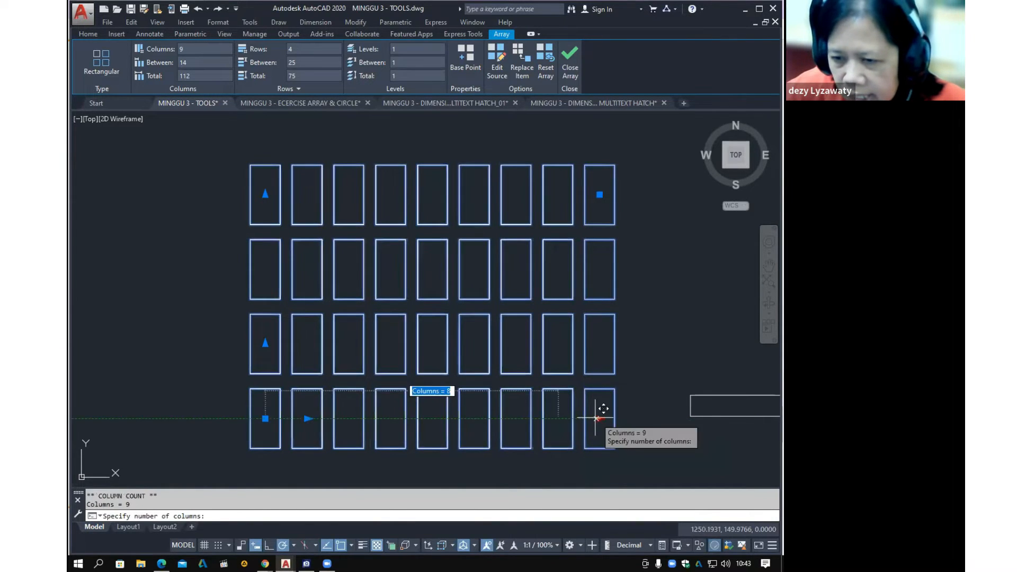
pyautogui.click(391, 419)
# Reduce the array to 2 rows with the row-count grip on its top row
pyautogui.moveTo(546, 412); pyautogui.dragTo(628, 407, button='middle')
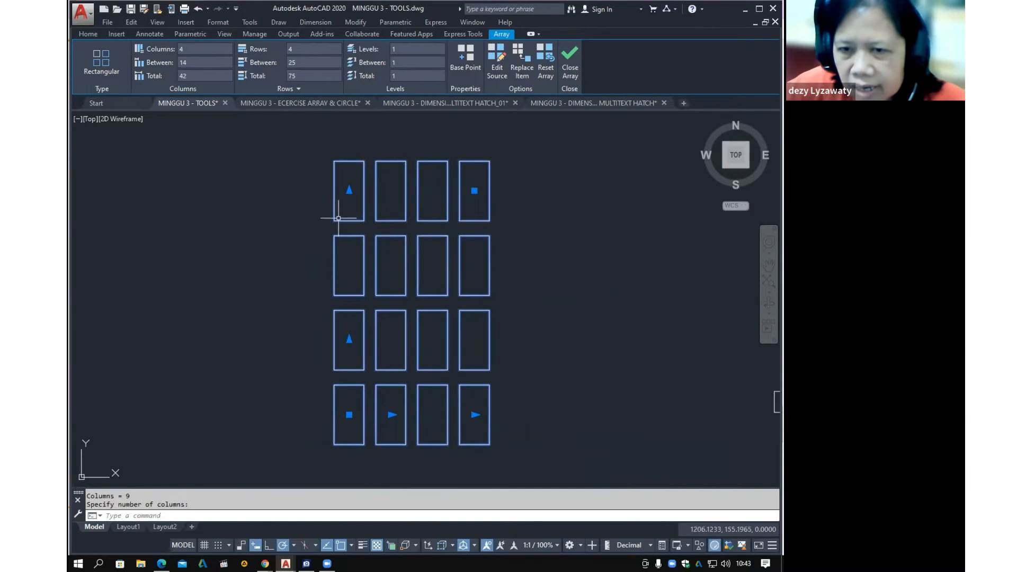
pyautogui.click(349, 191)
pyautogui.scroll(-4, 347, 176)
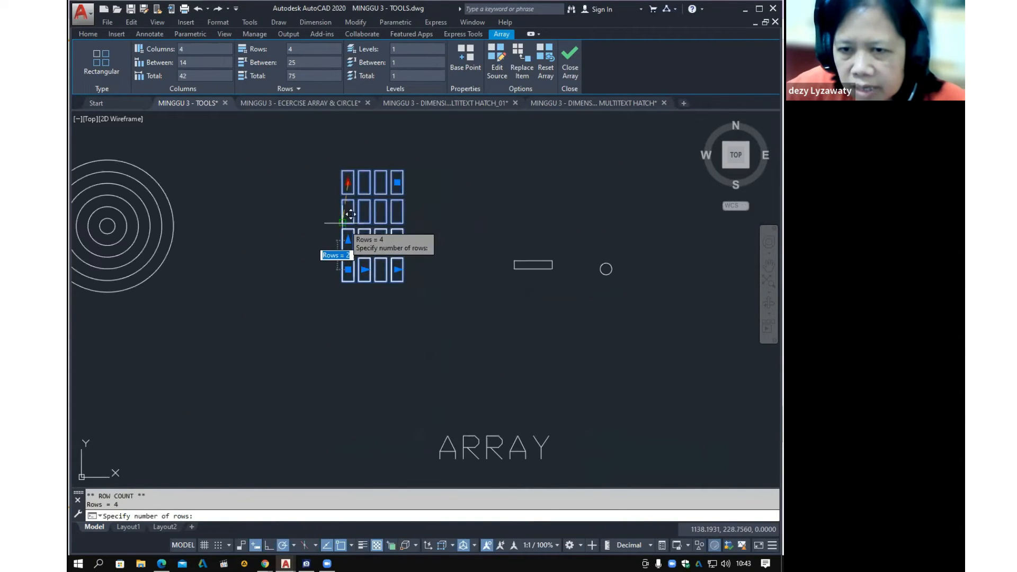
pyautogui.scroll(3, 351, 211)
pyautogui.click(373, 257)
# Extend the rectangular array to 7 rows and 9 columns with its corner row-and-column count grip and finish editing the array
pyautogui.scroll(-4, 397, 296)
pyautogui.scroll(3, 488, 308)
pyautogui.moveTo(472, 292); pyautogui.dragTo(433, 306, button='middle')
pyautogui.click(422, 294)
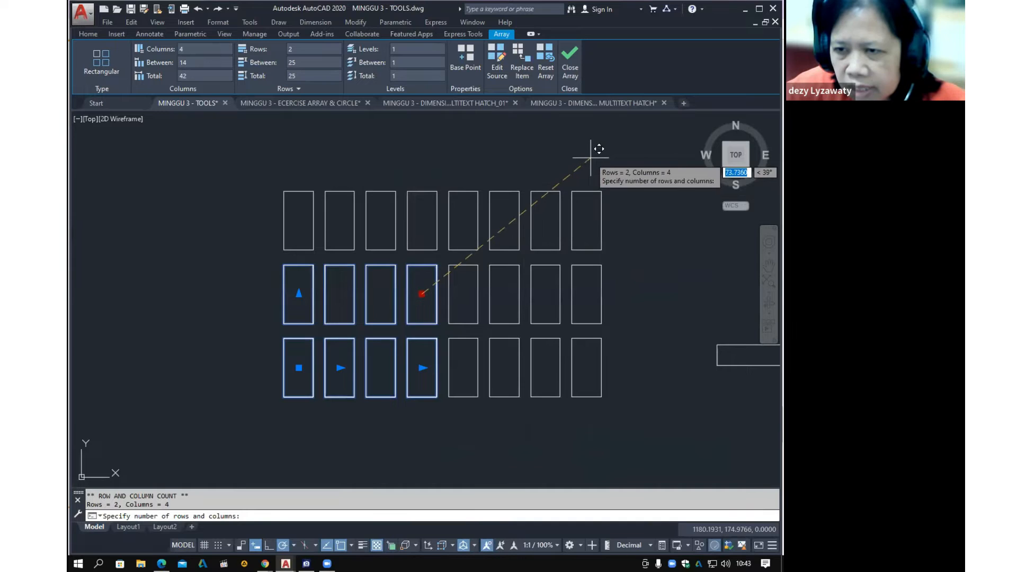
pyautogui.scroll(-3, 583, 191)
pyautogui.scroll(2, 530, 223)
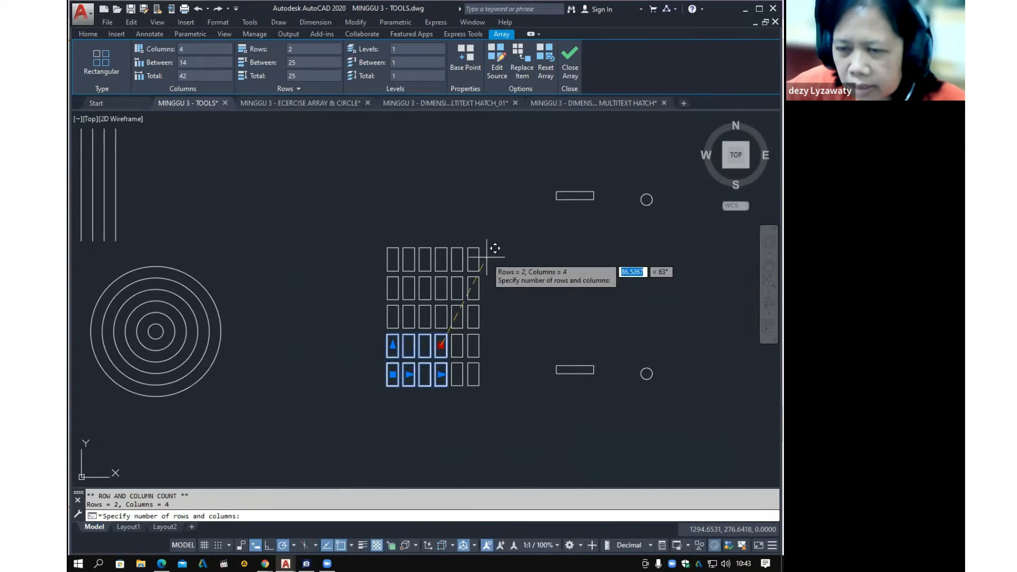
pyautogui.click(535, 197)
pyautogui.moveTo(547, 200); pyautogui.dragTo(535, 235, button='middle')
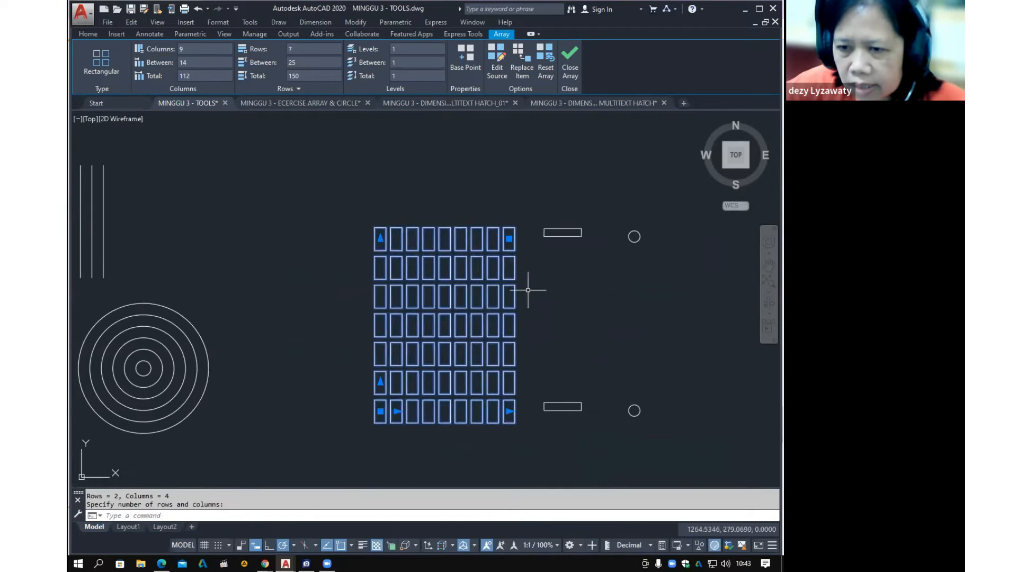
pyautogui.press('Escape')
pyautogui.click(514, 344)
pyautogui.click(493, 264)
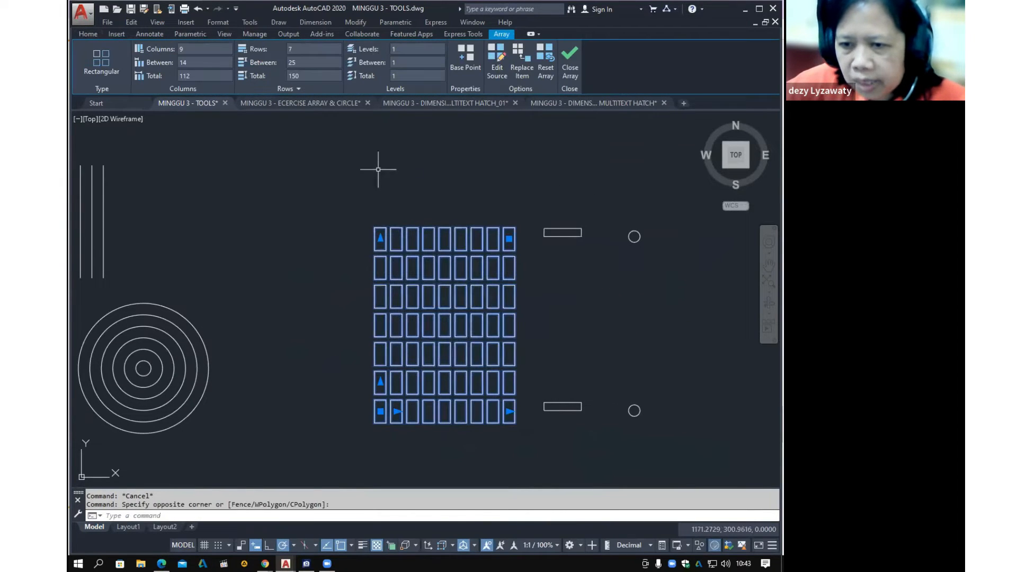
pyautogui.click(570, 60)
pyautogui.moveTo(572, 321); pyautogui.dragTo(507, 292, button='middle')
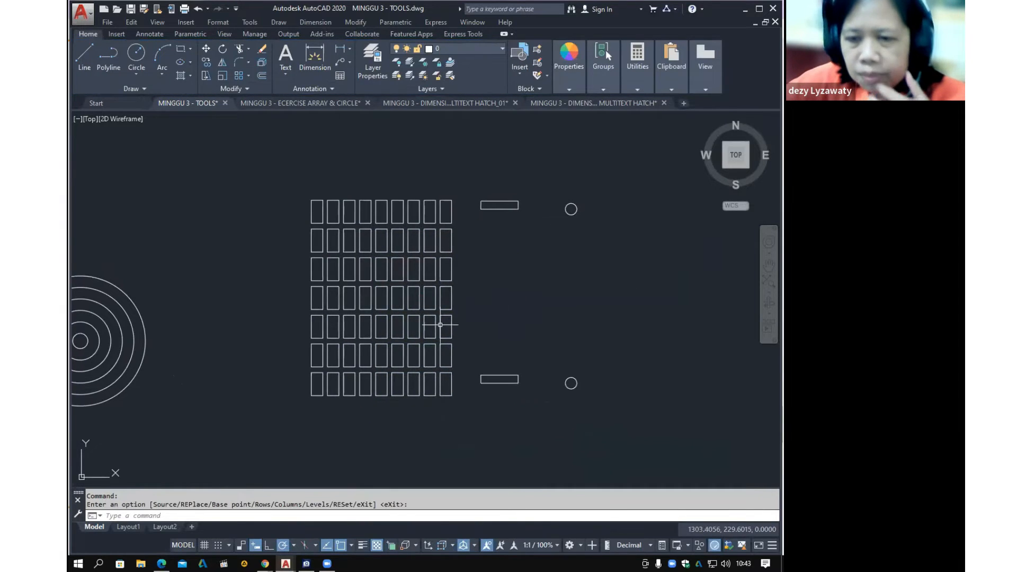
pyautogui.click(346, 23)
pyautogui.moveTo(408, 165)
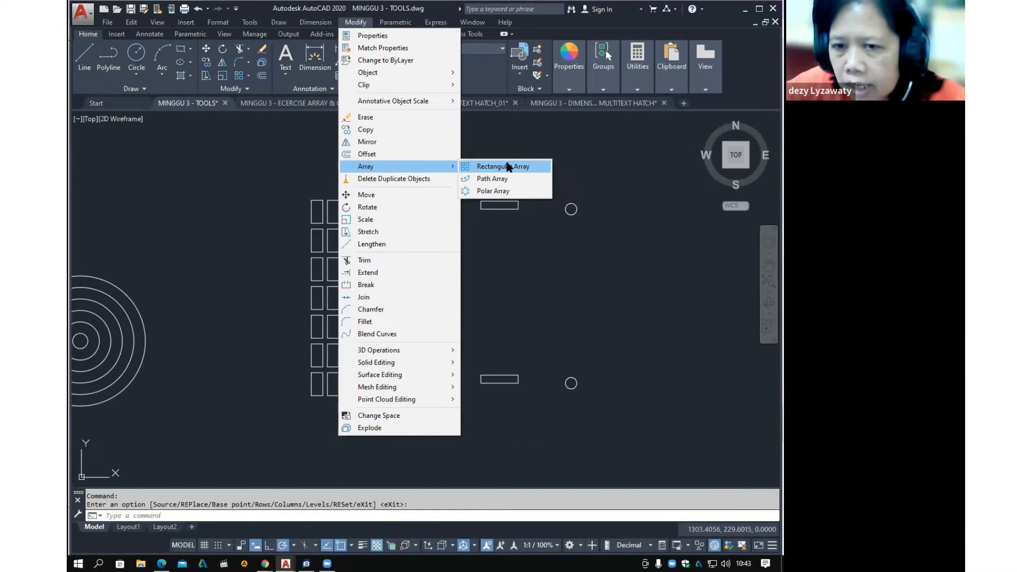
pyautogui.click(507, 166)
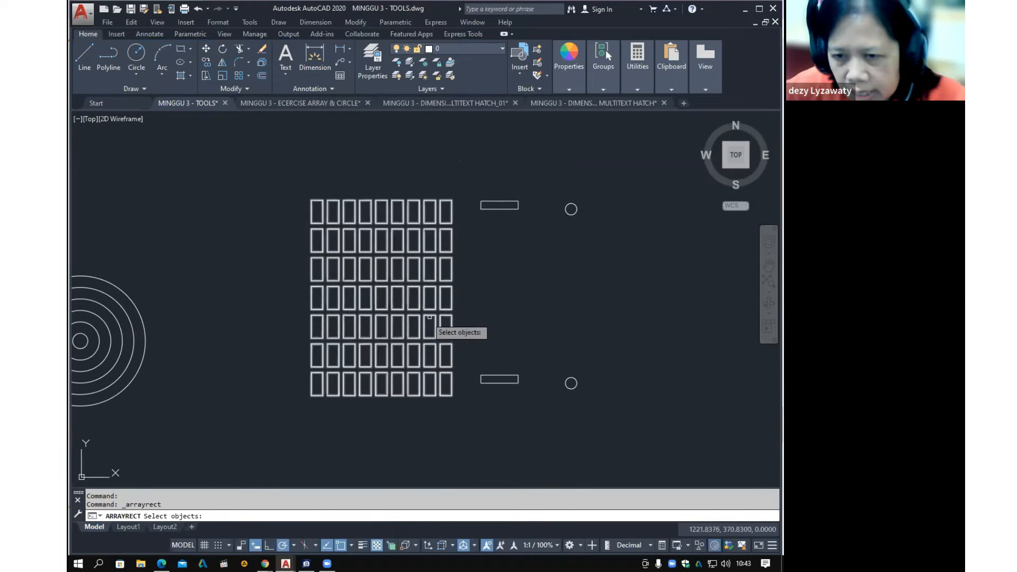
pyautogui.press('Escape')
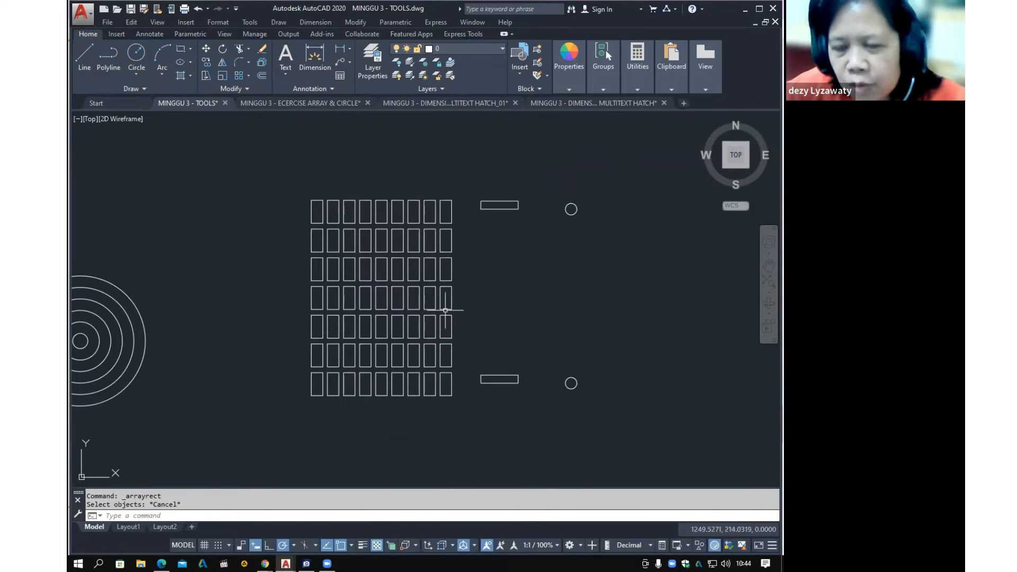
pyautogui.click(454, 279)
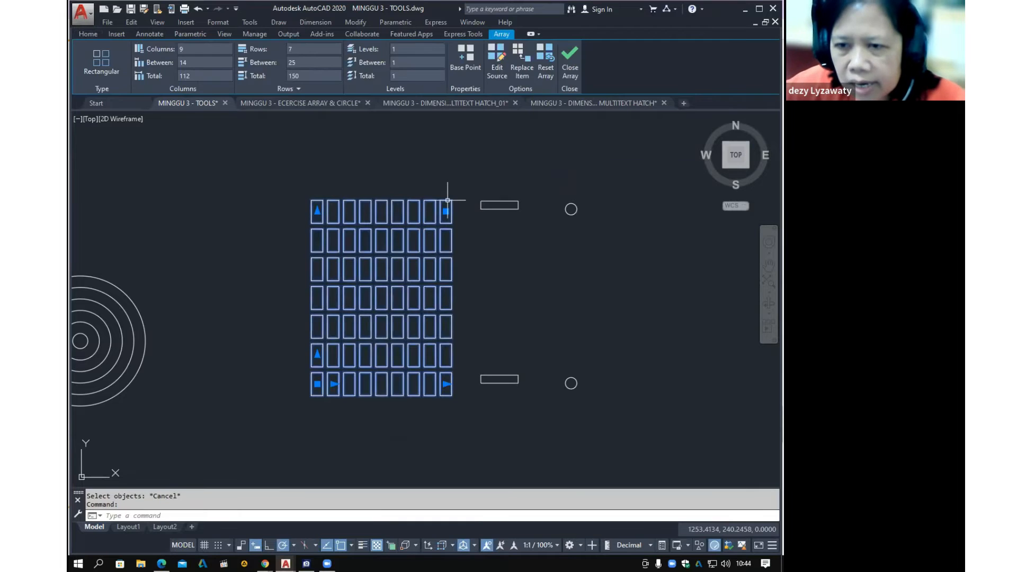
pyautogui.press('Escape')
pyautogui.moveTo(545, 238); pyautogui.dragTo(479, 245, button='middle')
pyautogui.click(355, 22)
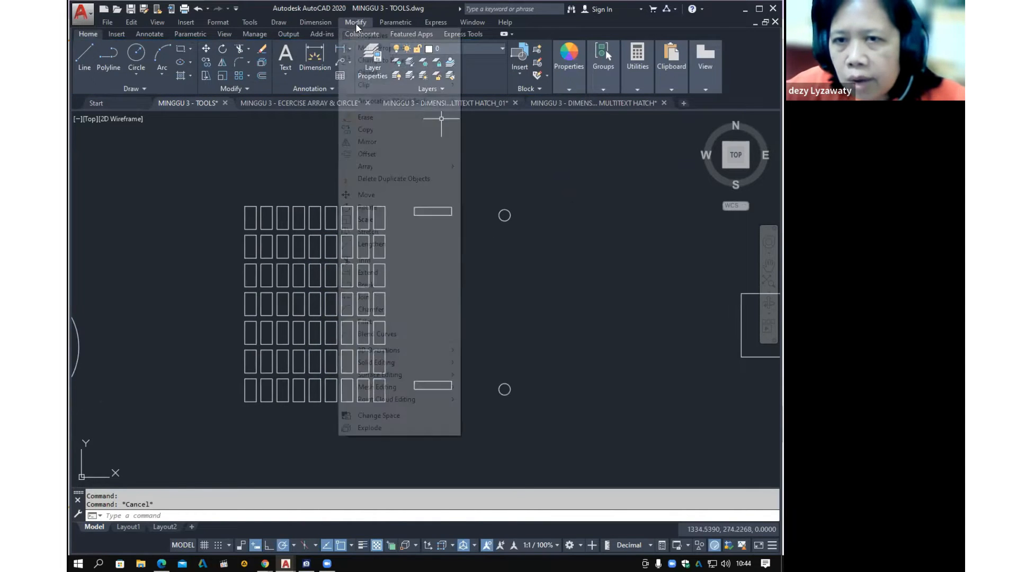
pyautogui.moveTo(378, 20)
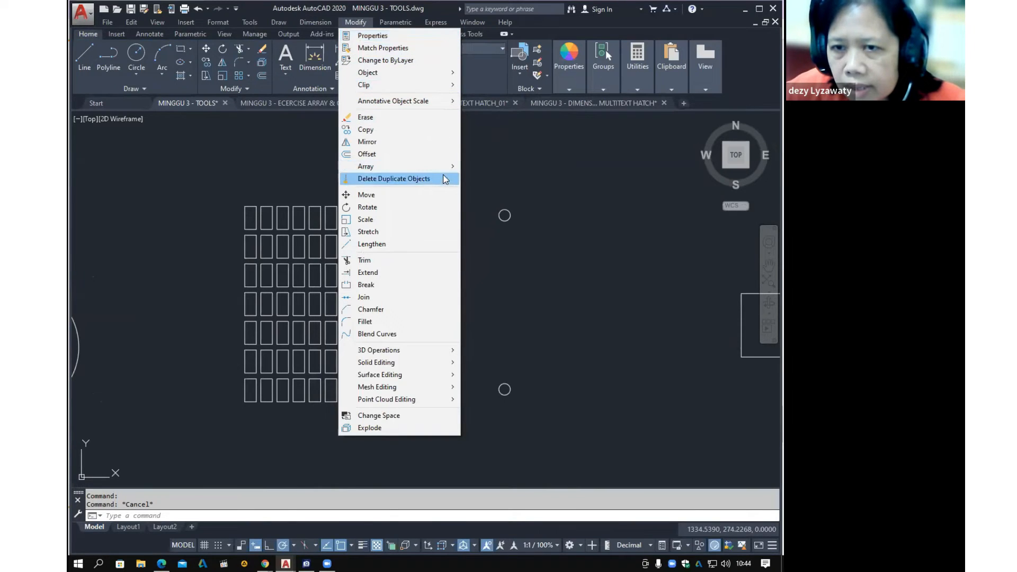
pyautogui.moveTo(440, 167)
pyautogui.click(506, 192)
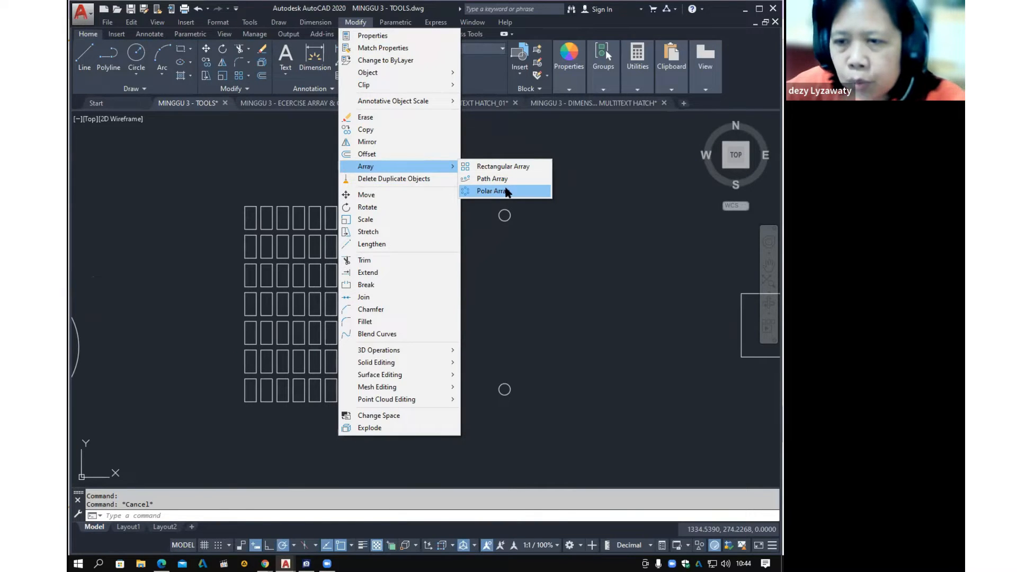
pyautogui.click(505, 192)
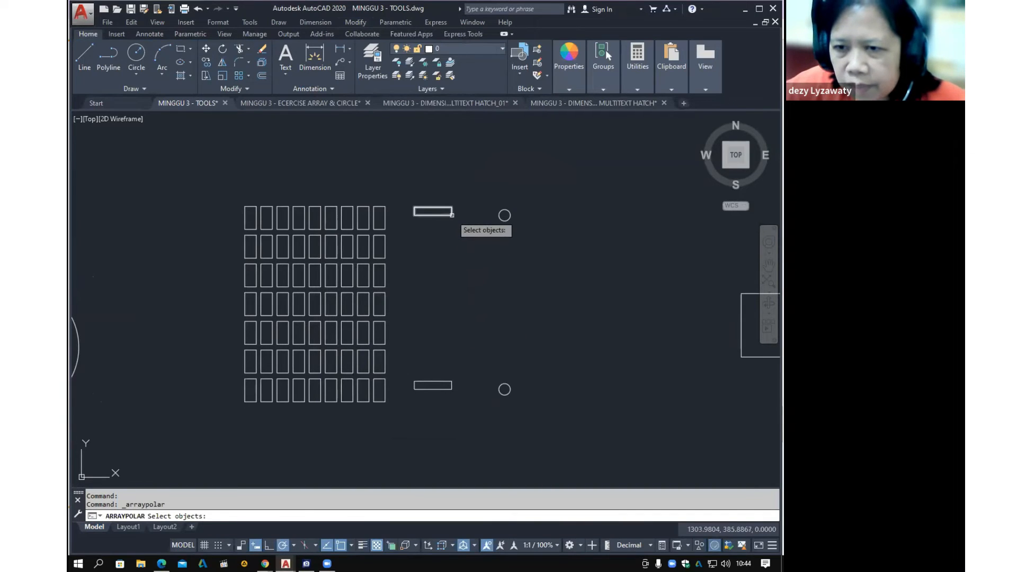
pyautogui.click(452, 214)
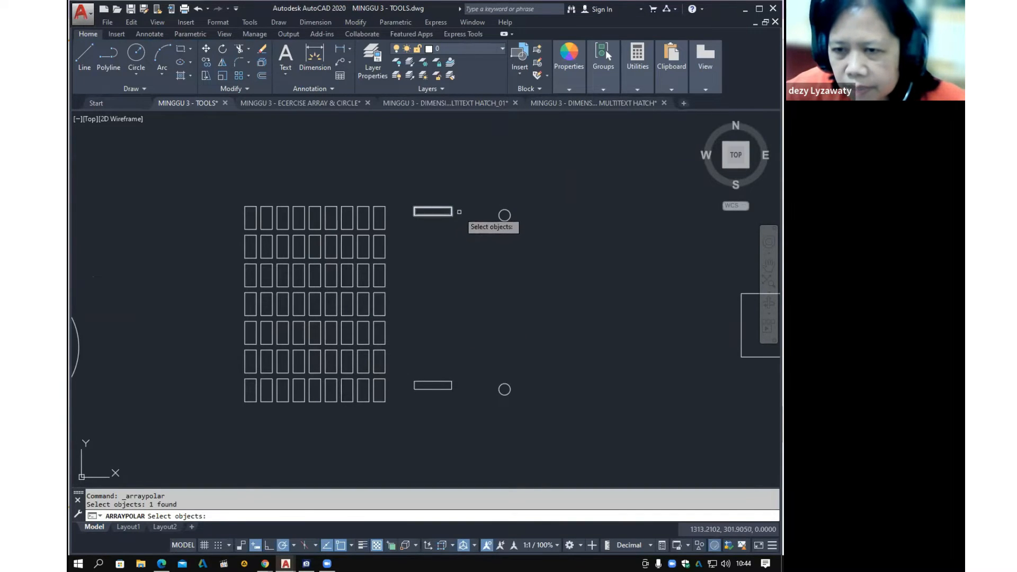
pyautogui.press('Return')
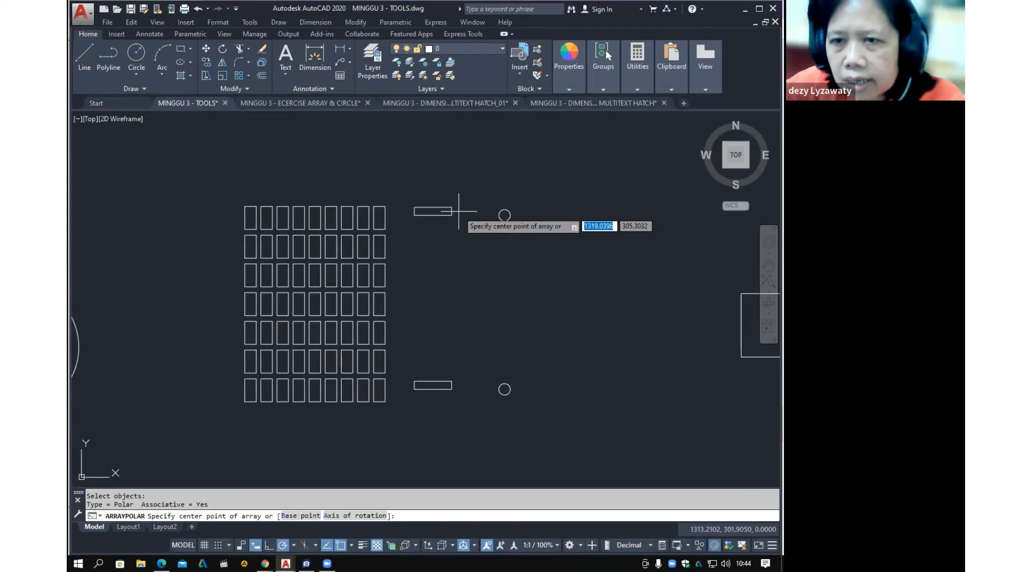
pyautogui.press('Escape')
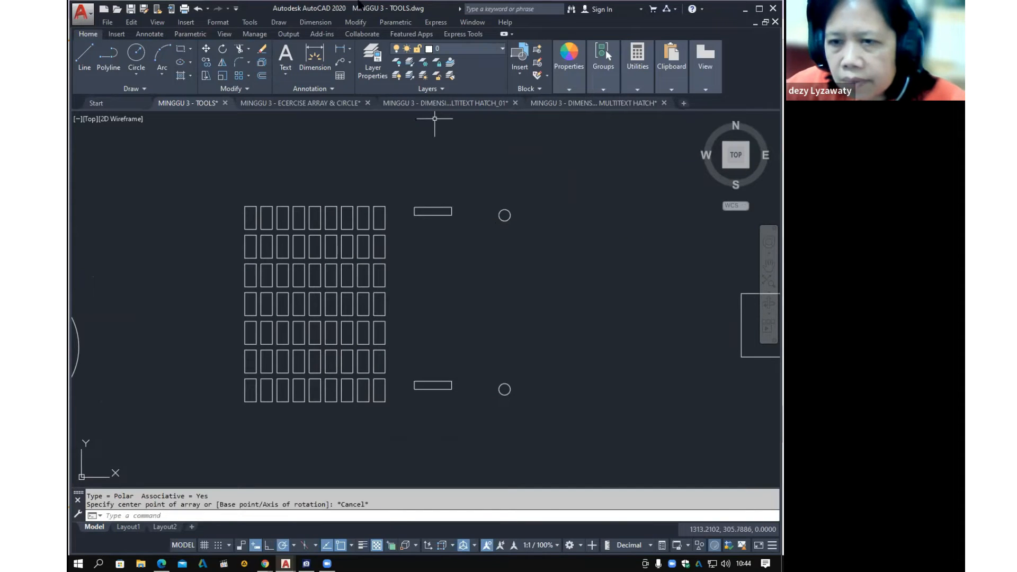
# Create a polar array of the upper horizontal rectangle, centred on the midpoint of its right short edge
pyautogui.click(355, 23)
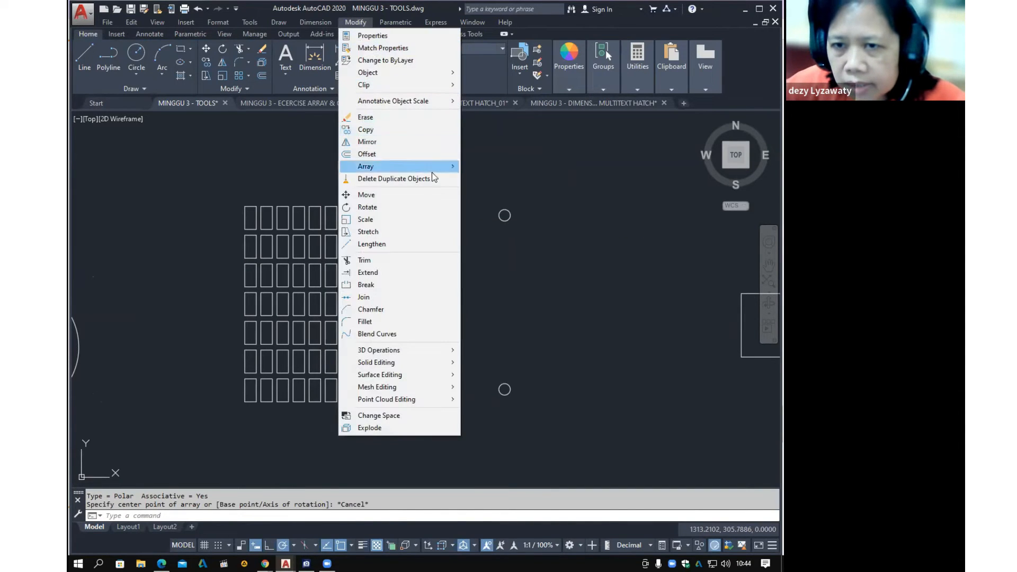
pyautogui.moveTo(440, 169)
pyautogui.click(490, 190)
pyautogui.click(451, 212)
pyautogui.press('Return')
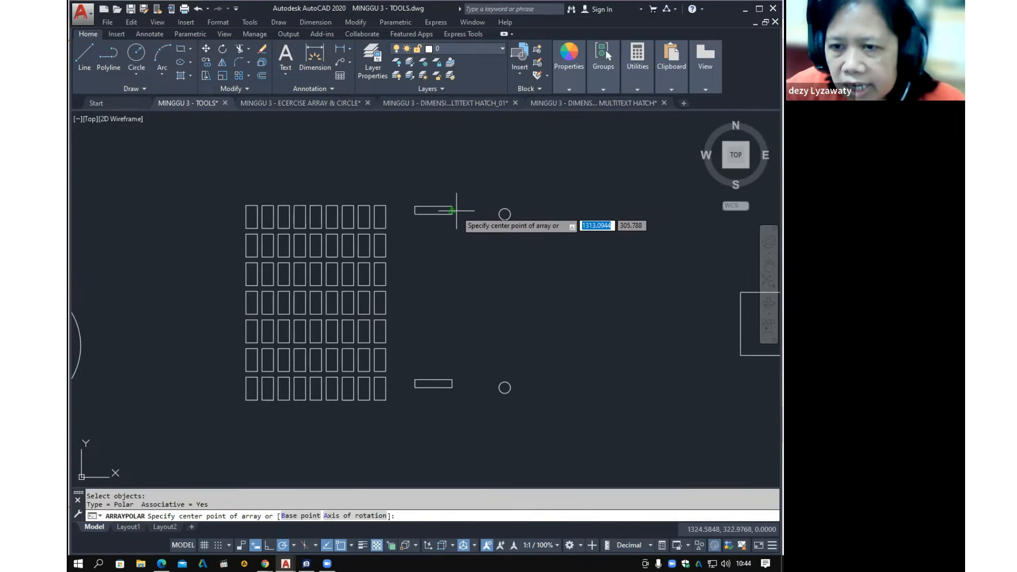
pyautogui.click(452, 210)
pyautogui.scroll(3, 452, 210)
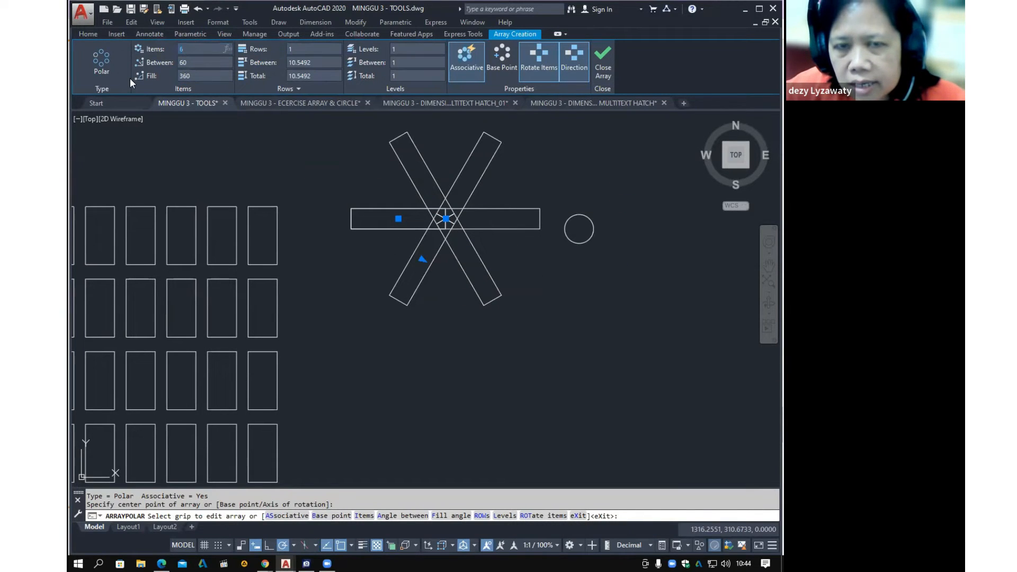
# Set the polar array around the upper rectangle's edge to 12 items and finish it
pyautogui.write('12')
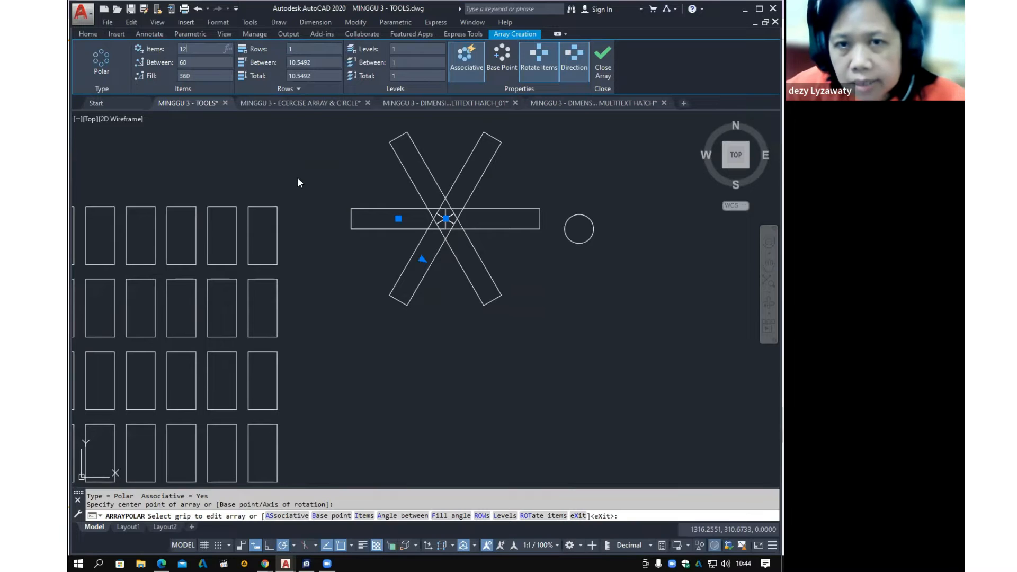
pyautogui.press('Return')
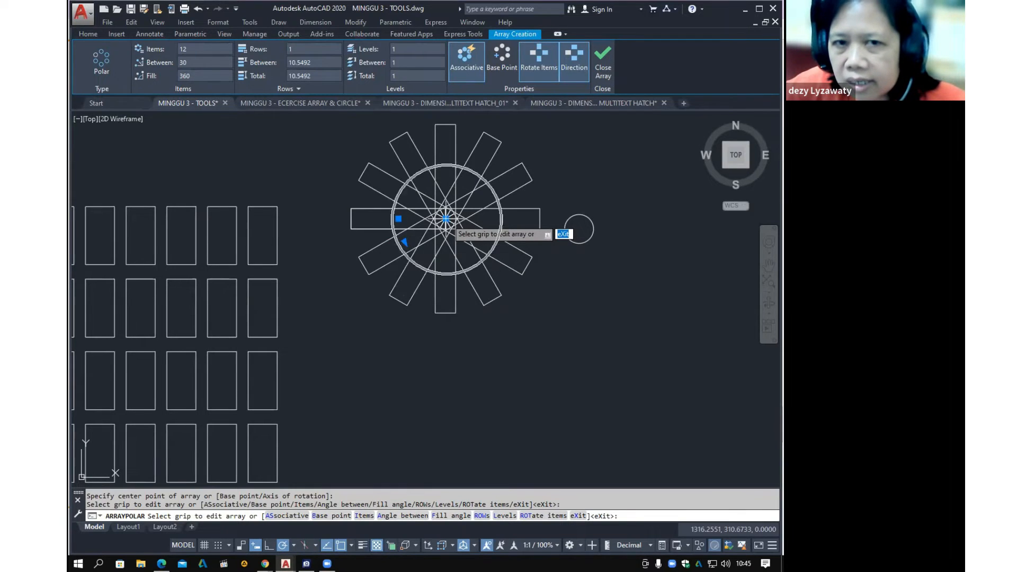
pyautogui.click(603, 62)
# Delete the two small circles beside the polar array and the lower rectangle
pyautogui.scroll(-4, 508, 340)
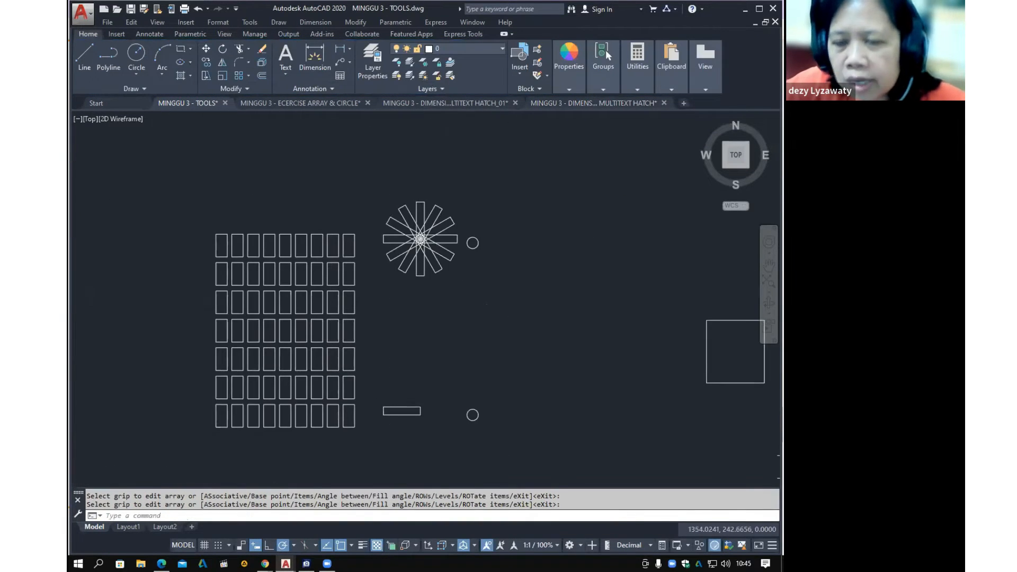
pyautogui.scroll(2, 454, 386)
pyautogui.scroll(-2, 458, 385)
pyautogui.scroll(4, 444, 254)
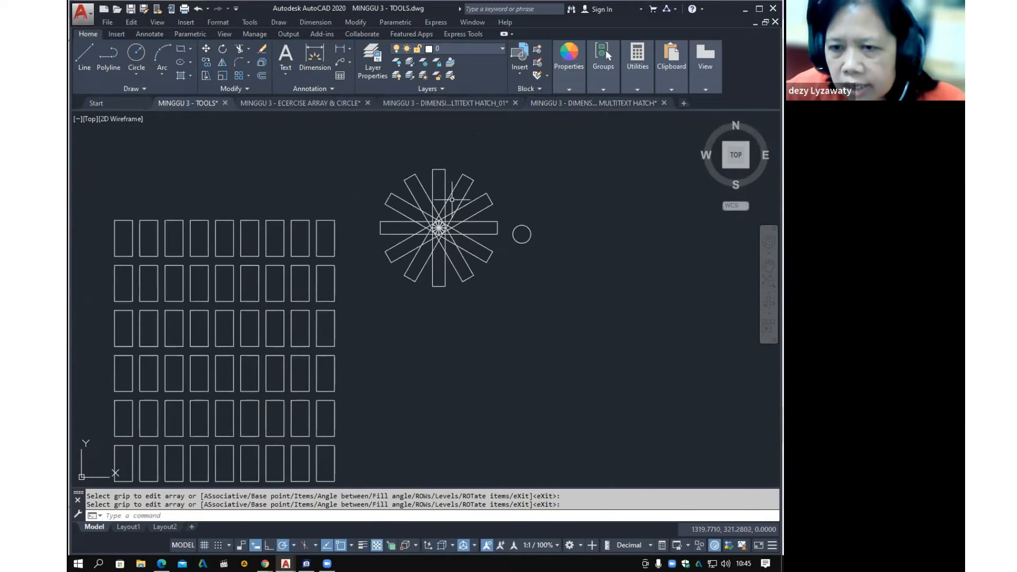
pyautogui.scroll(-4, 469, 182)
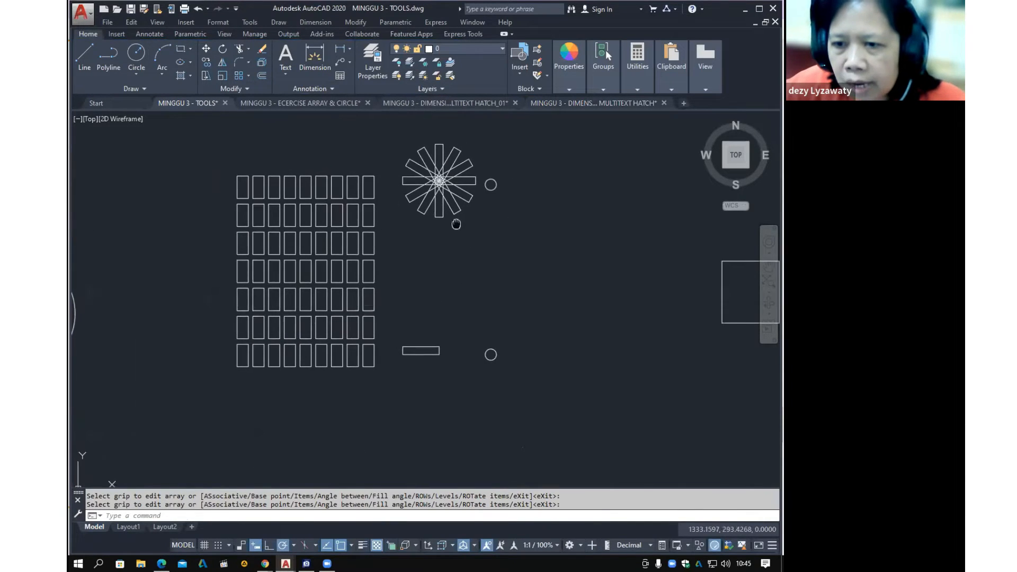
pyautogui.click(491, 354)
pyautogui.click(525, 213)
pyautogui.click(496, 168)
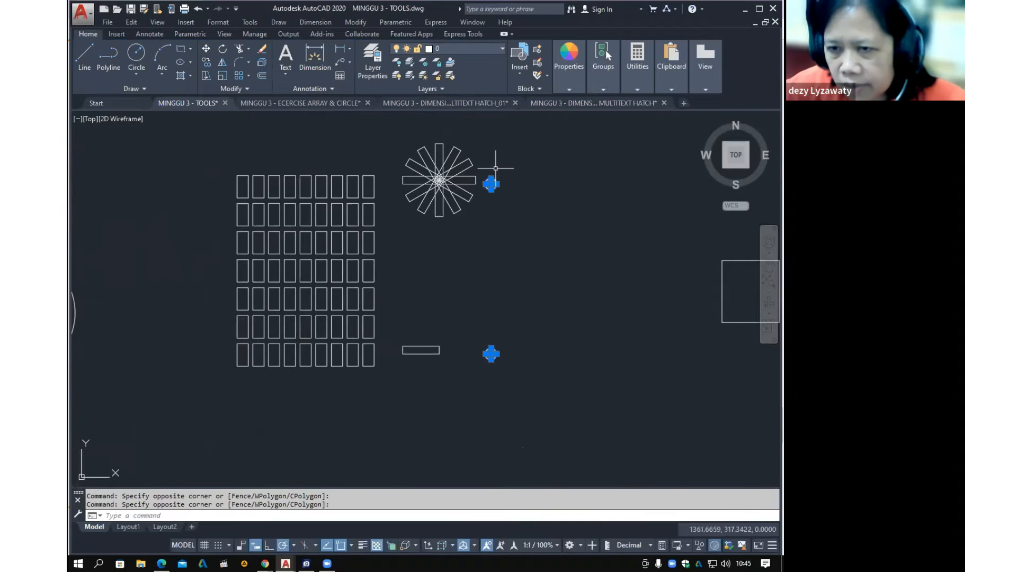
pyautogui.press('Delete')
# Create a polar array of the lower horizontal rectangle, centred in empty space to its right at about (1335, 154)
pyautogui.scroll(3, 431, 352)
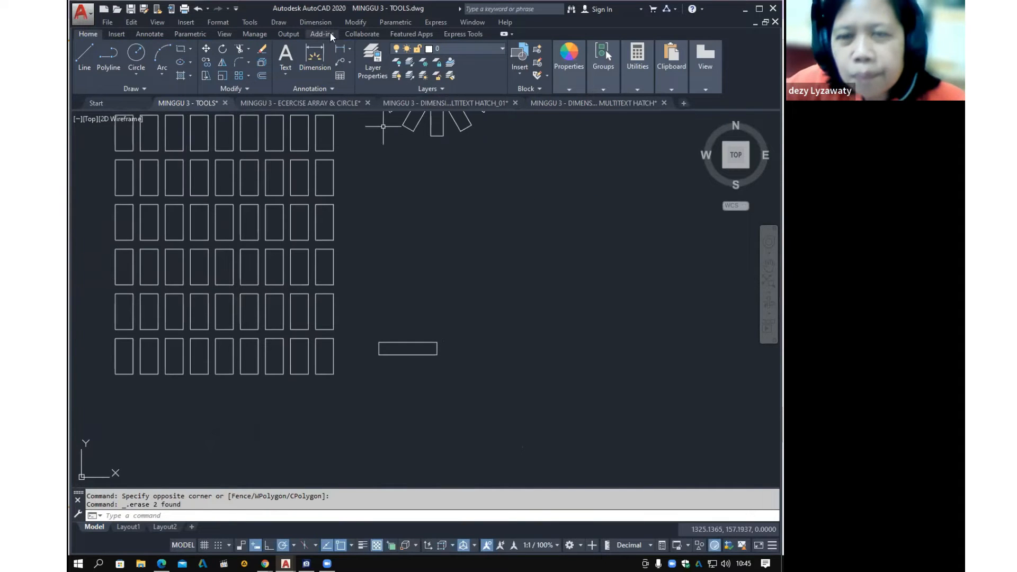
pyautogui.click(355, 22)
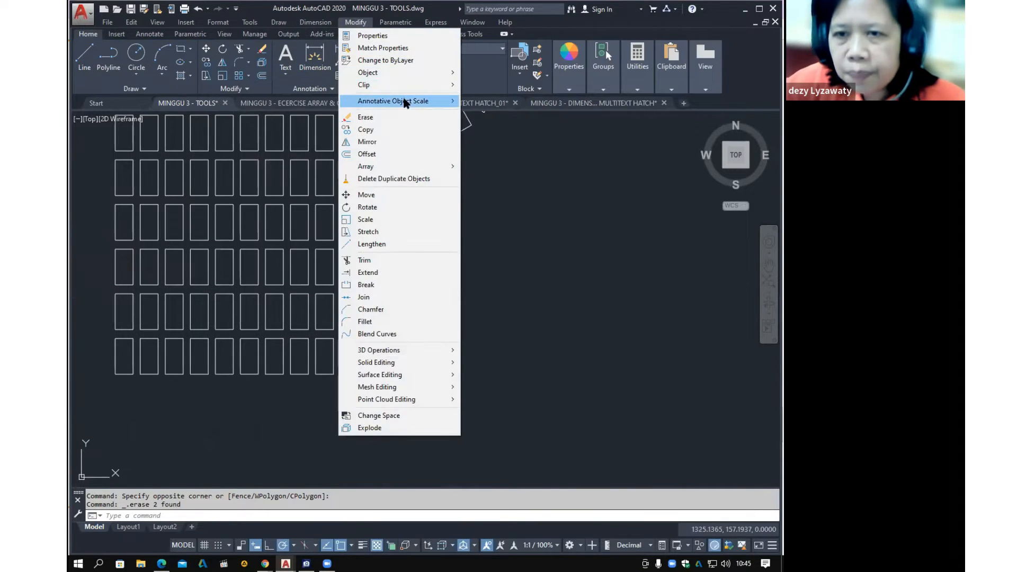
pyautogui.moveTo(424, 166)
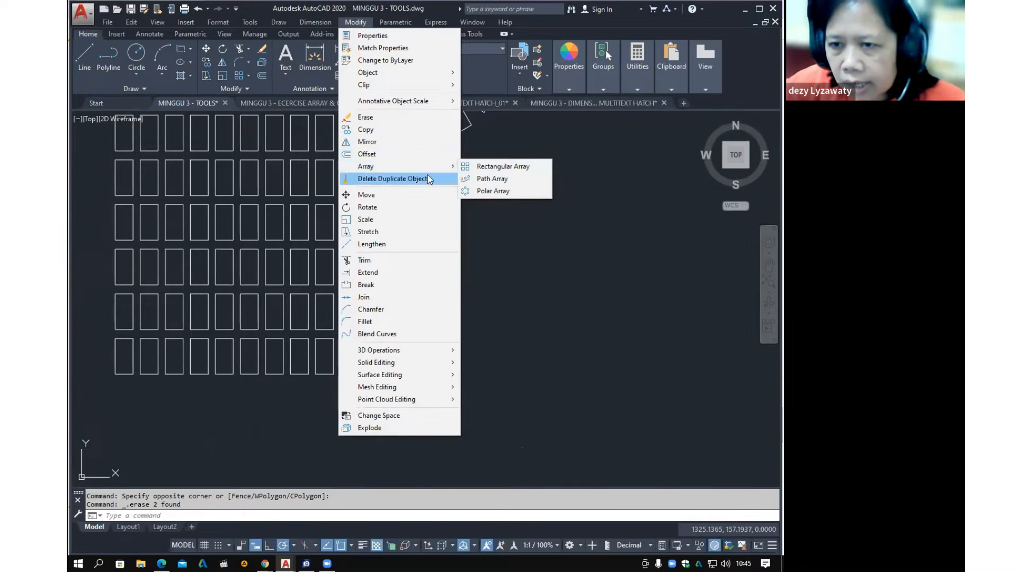
pyautogui.click(506, 192)
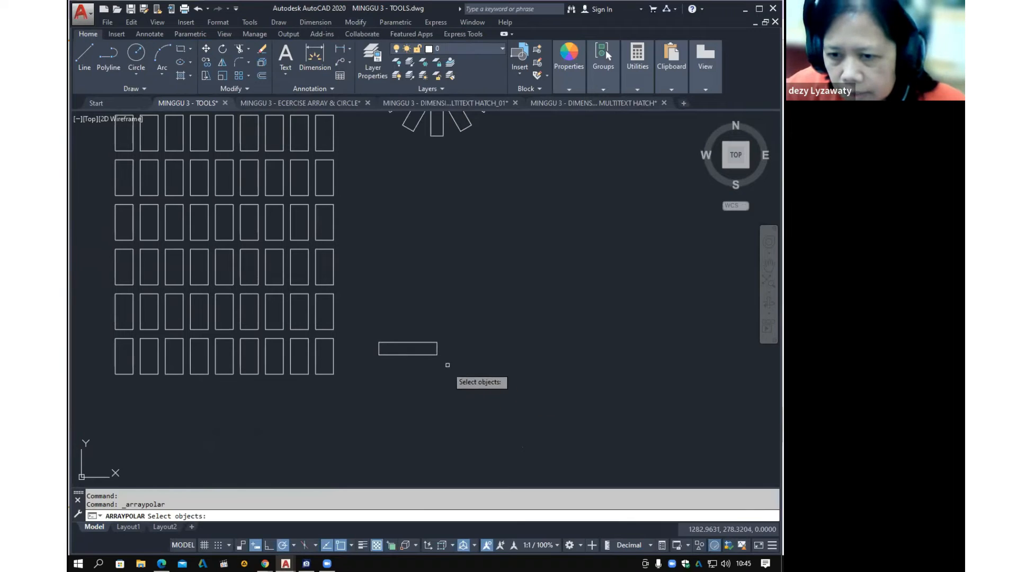
pyautogui.click(438, 351)
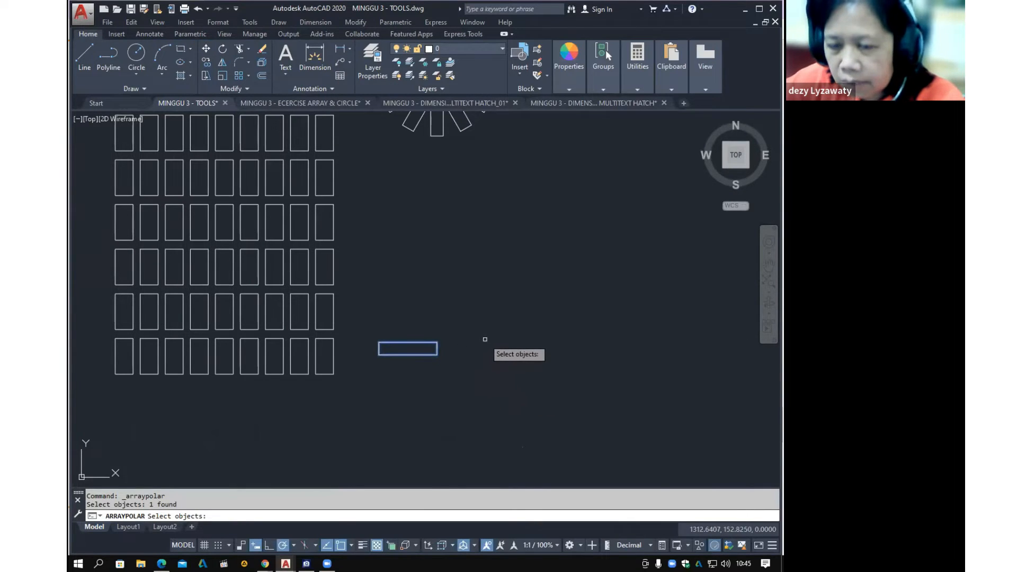
pyautogui.press('Return')
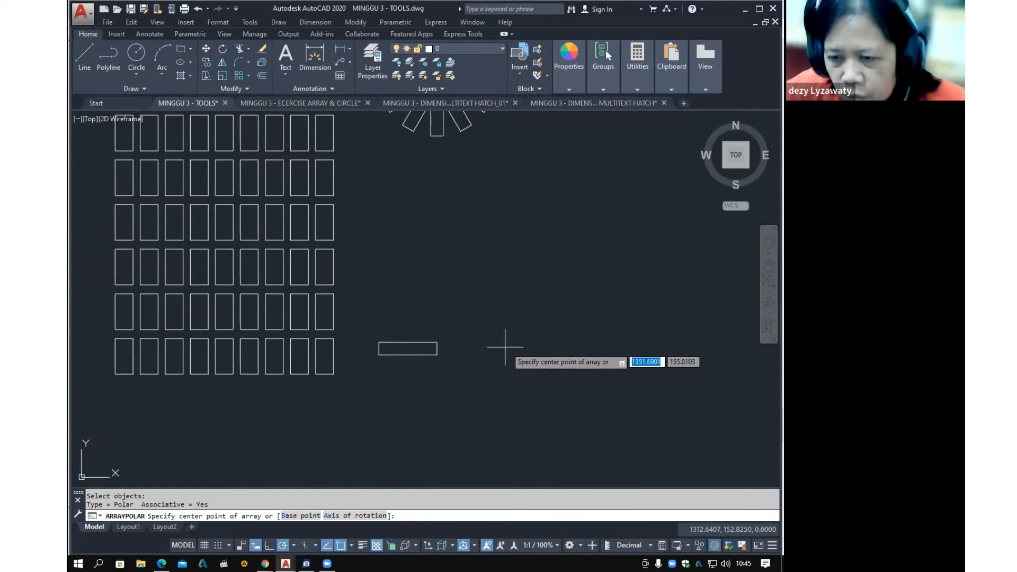
pyautogui.click(477, 349)
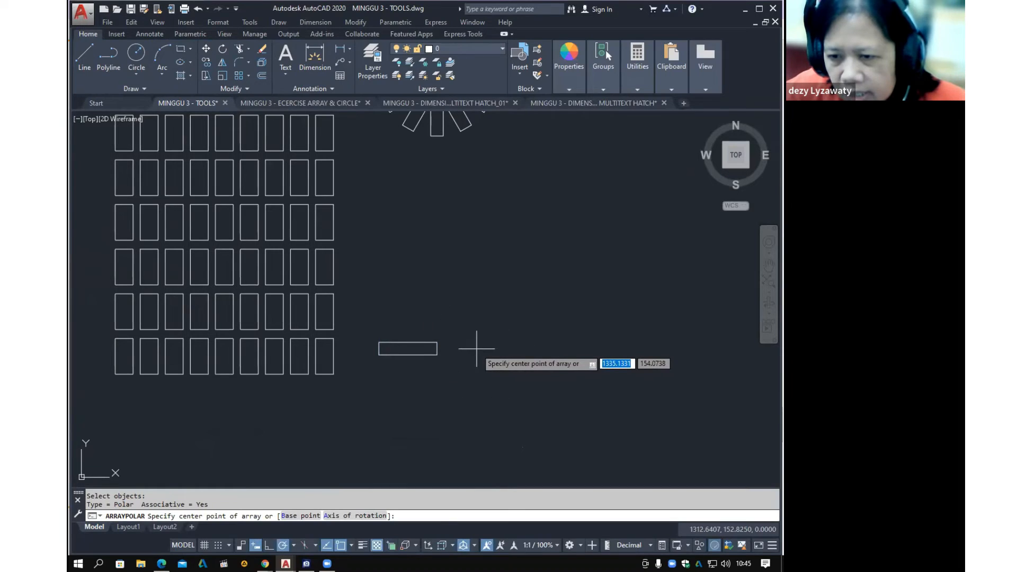
pyautogui.click(476, 349)
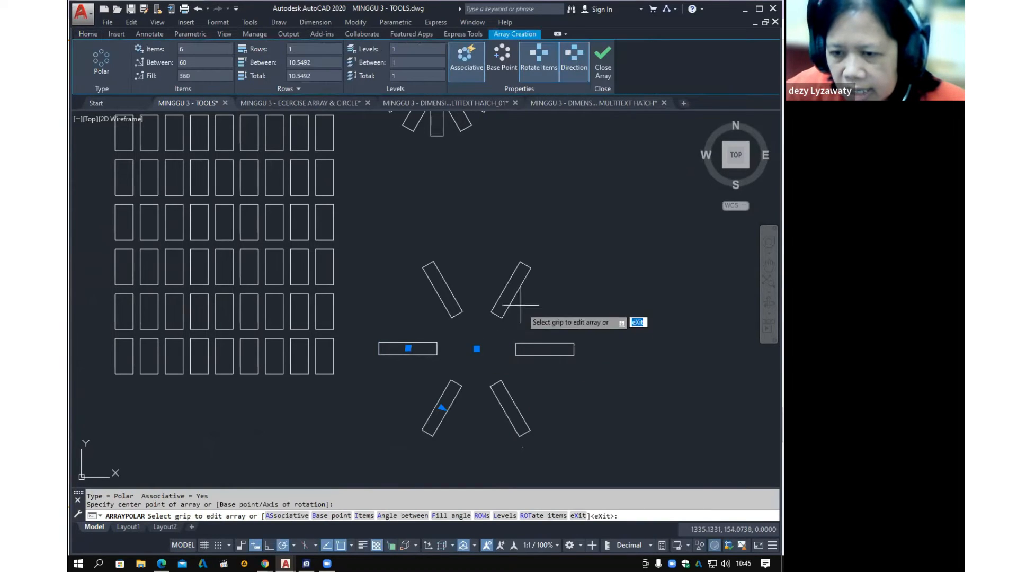
# Set the lower rectangle's polar array to 12 items and finish it
pyautogui.click(202, 51)
pyautogui.write('12')
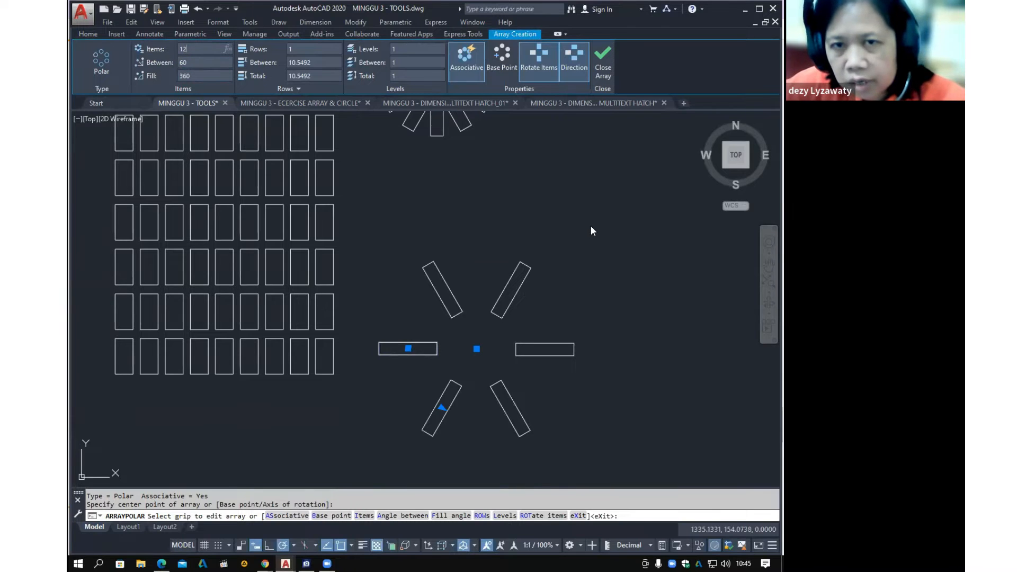
pyautogui.press('Return')
pyautogui.click(598, 64)
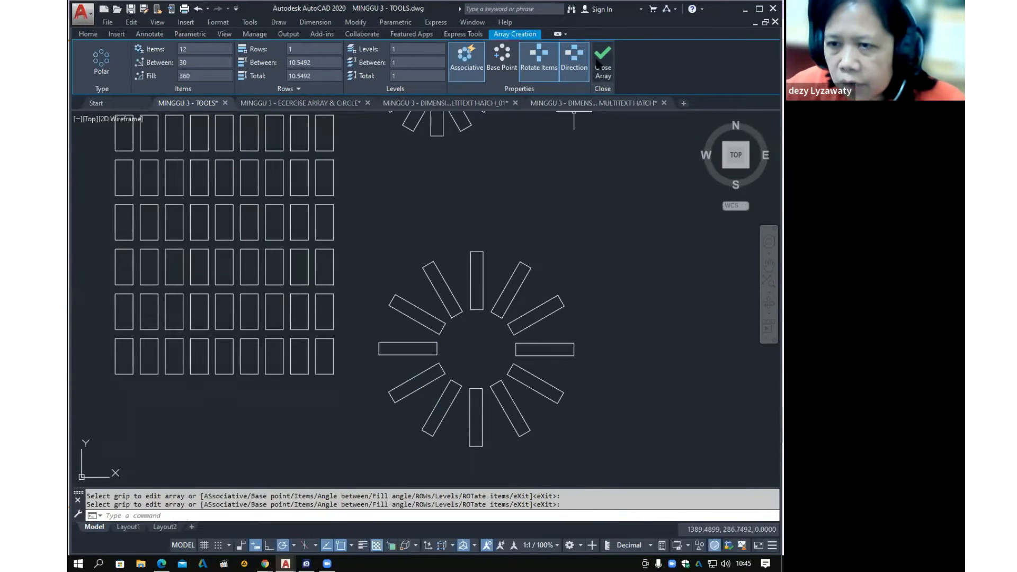
# Review the finished polar arrays and the neighbouring BREAK and JOINT examples in the drawing
pyautogui.scroll(-4, 536, 324)
pyautogui.scroll(4, 536, 324)
pyautogui.scroll(-2, 540, 305)
pyautogui.moveTo(528, 282)
pyautogui.mouseDown(button='middle')
pyautogui.moveTo(458, 283)
pyautogui.moveTo(494, 234)
pyautogui.moveTo(504, 274)
pyautogui.moveTo(534, 292)
pyautogui.mouseUp(button='middle')
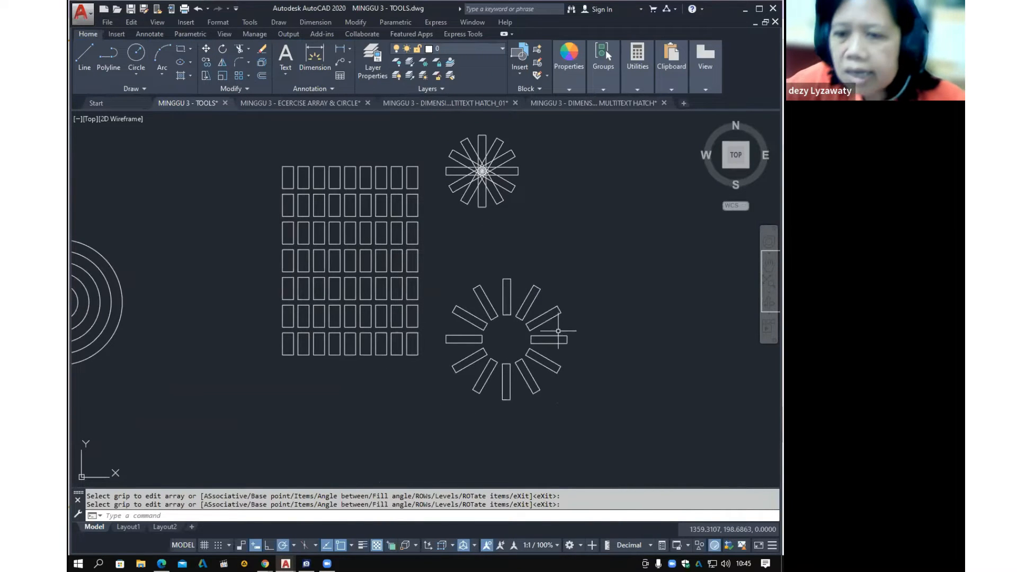
pyautogui.scroll(-2, 531, 319)
pyautogui.moveTo(598, 380); pyautogui.dragTo(513, 227, button='middle')
pyautogui.scroll(-2, 512, 231)
pyautogui.moveTo(602, 324); pyautogui.dragTo(567, 324, button='middle')
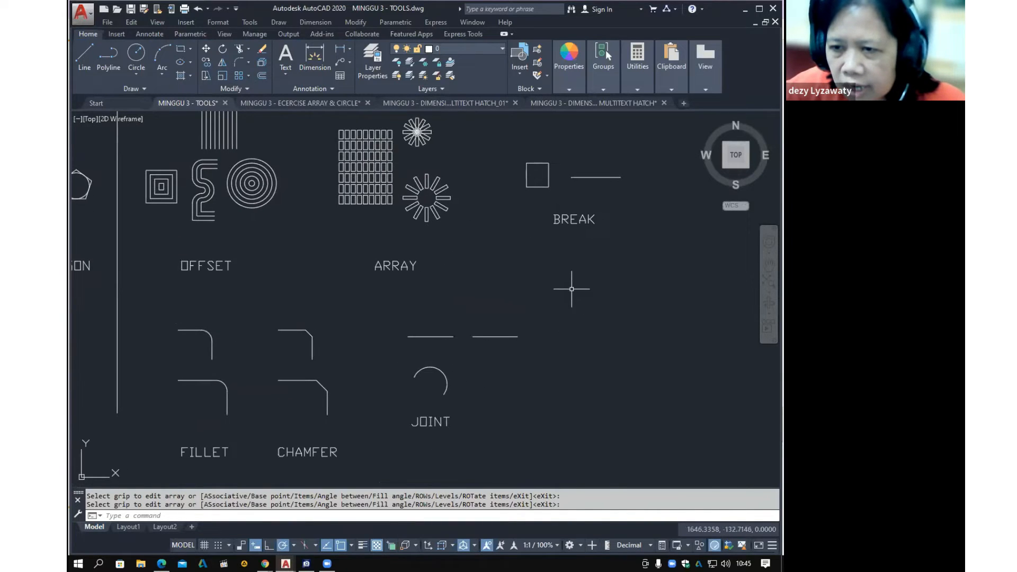
pyautogui.scroll(5, 445, 413)
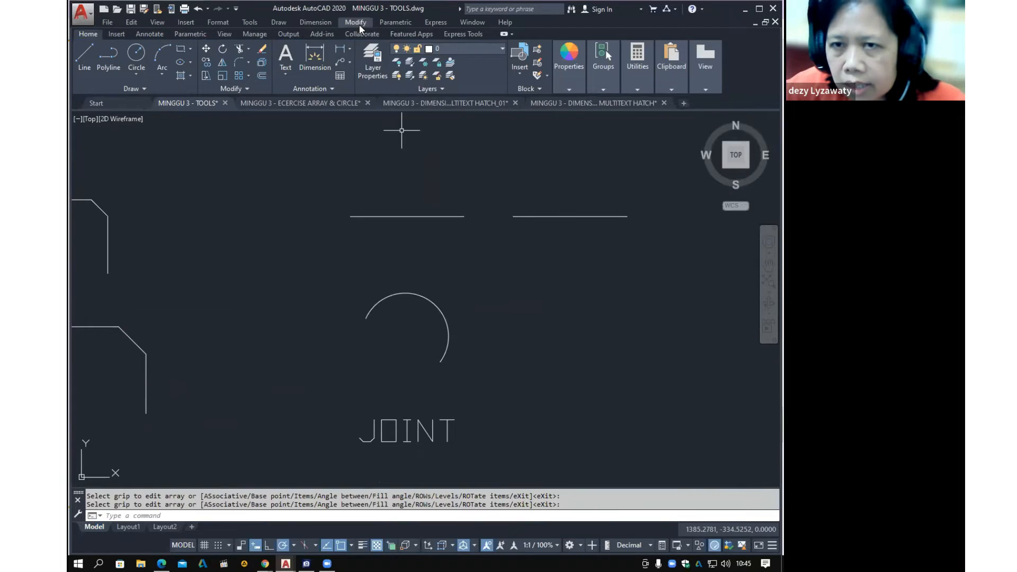
pyautogui.click(360, 26)
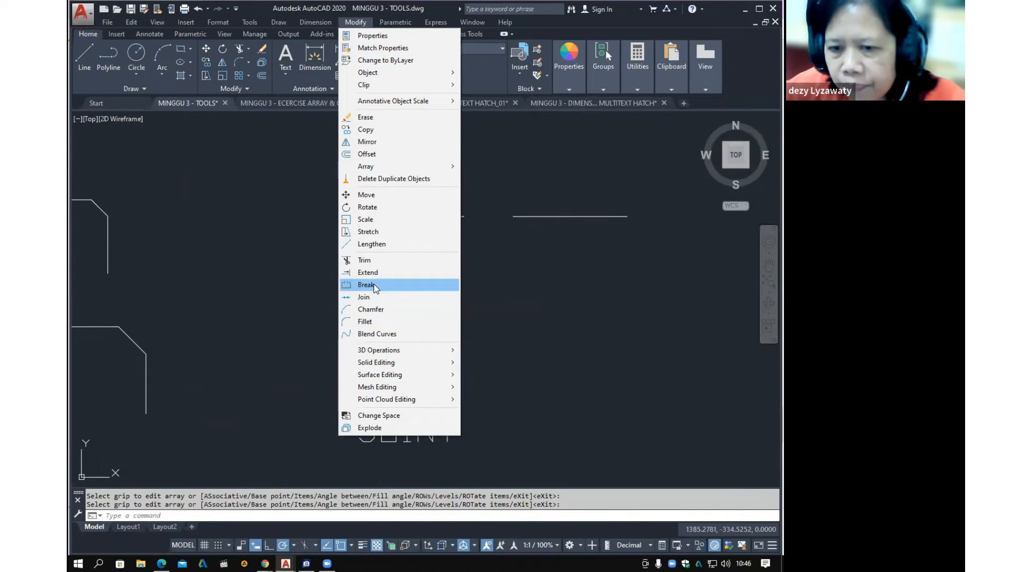
pyautogui.press('Escape')
# Delete the square, the short horizontal line and the BREAK label beside the array examples
pyautogui.scroll(-4, 381, 290)
pyautogui.moveTo(548, 186); pyautogui.dragTo(529, 279, button='middle')
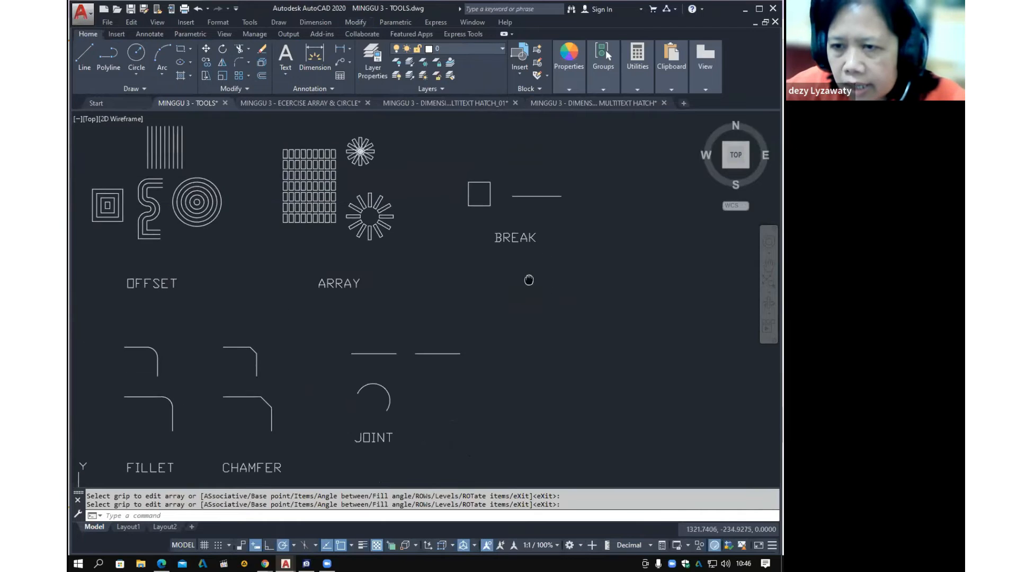
pyautogui.click(604, 255)
pyautogui.click(467, 177)
pyautogui.press('Delete')
pyautogui.moveTo(493, 307); pyautogui.dragTo(542, 215, button='middle')
pyautogui.scroll(4, 432, 325)
pyautogui.moveTo(431, 325); pyautogui.dragTo(414, 394, button='middle')
pyautogui.moveTo(532, 333); pyautogui.dragTo(528, 319, button='middle')
pyautogui.click(354, 23)
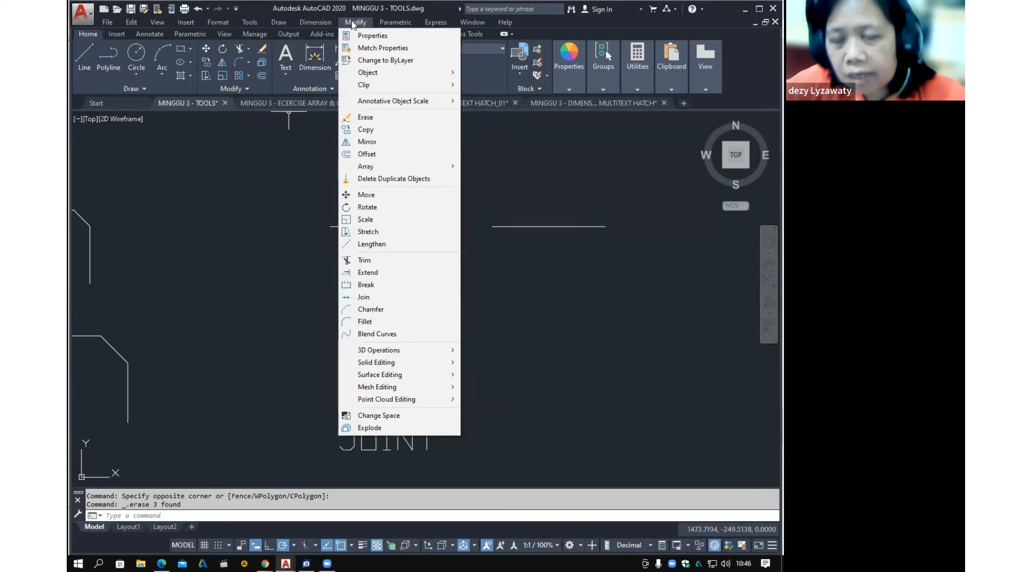
pyautogui.press('Escape')
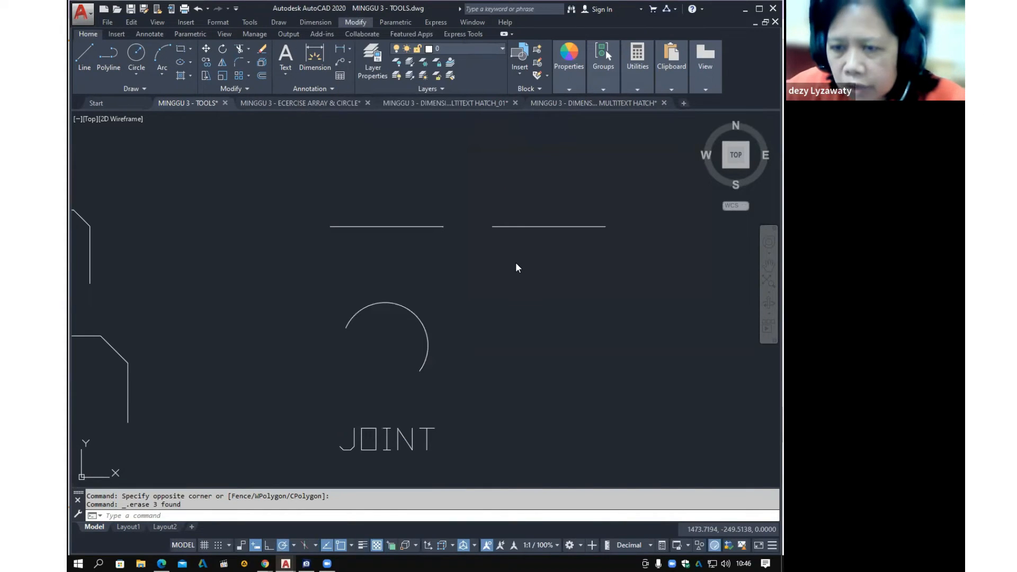
pyautogui.rightClick(543, 243)
pyautogui.click(541, 199)
pyautogui.press('Escape')
pyautogui.press('Escape')
# Draw two parallel vertical lines crossing the right-hand horizontal line of the JOINT example, from above it to well below it
pyautogui.write('l')
pyautogui.press('Return')
pyautogui.click(536, 199)
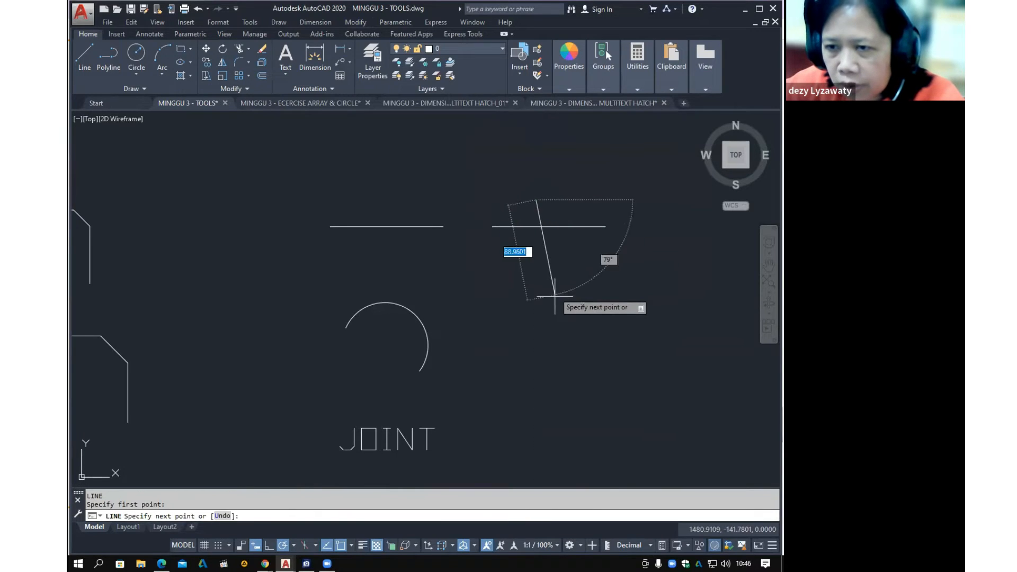
pyautogui.click(535, 318)
pyautogui.press('Return')
pyautogui.press('Return')
pyautogui.click(578, 200)
pyautogui.click(578, 318)
pyautogui.press('Return')
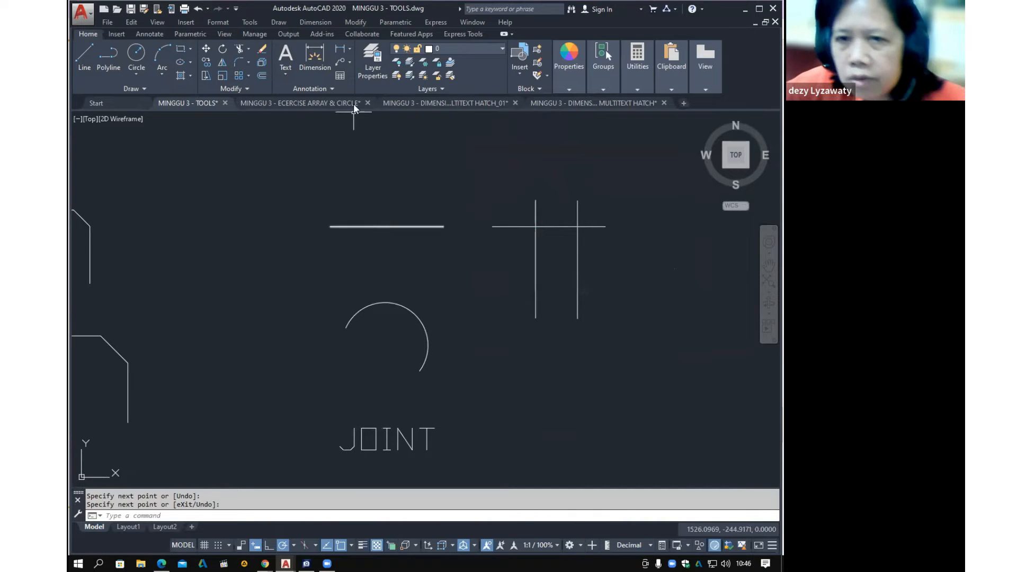
# Trim away the part of the right-hand horizontal line between the two vertical lines, using both verticals as cutting edges
pyautogui.click(353, 23)
pyautogui.click(409, 260)
pyautogui.click(581, 241)
pyautogui.click(535, 251)
pyautogui.press('Return')
pyautogui.click(567, 225)
pyautogui.press('Return')
# Leave the Trim command and delete the two vertical cutting lines
pyautogui.click(631, 274)
pyautogui.click(533, 285)
pyautogui.press('Return')
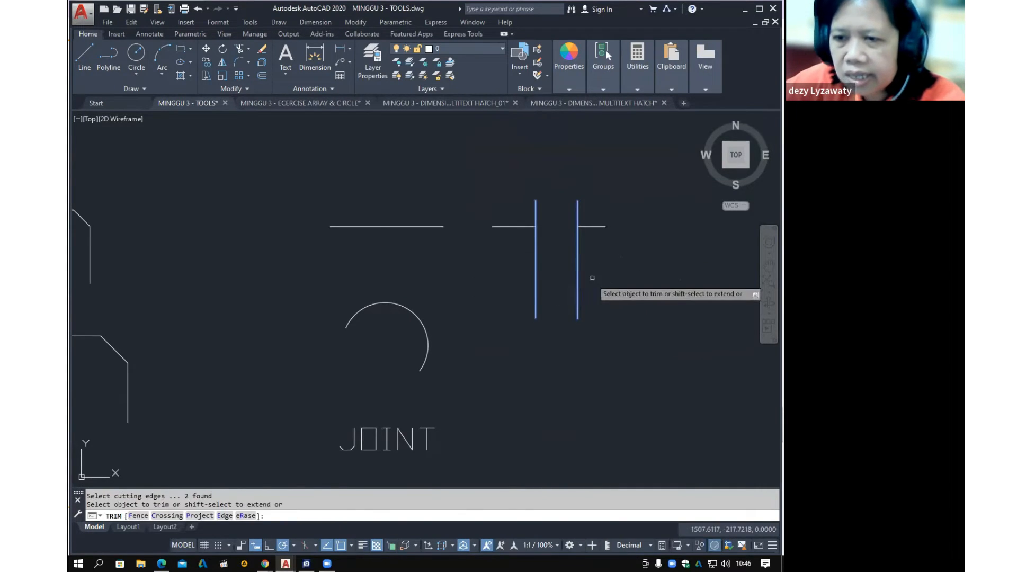
pyautogui.press('Escape')
pyautogui.click(580, 262)
pyautogui.click(526, 286)
pyautogui.press('Delete')
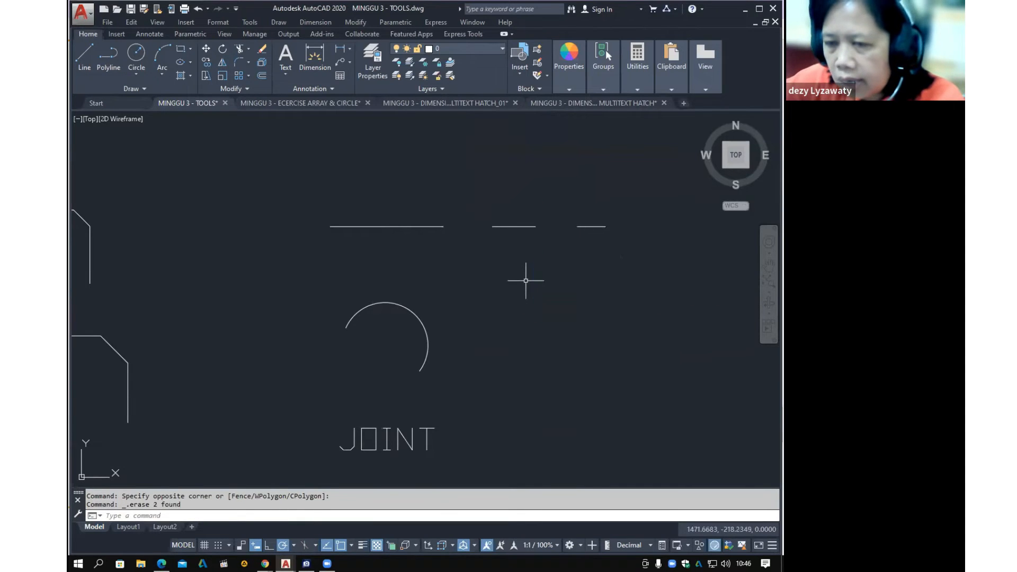
# Break the left-hand horizontal line with the First point option, from its midpoint to a point about 29 units to the right
pyautogui.click(353, 22)
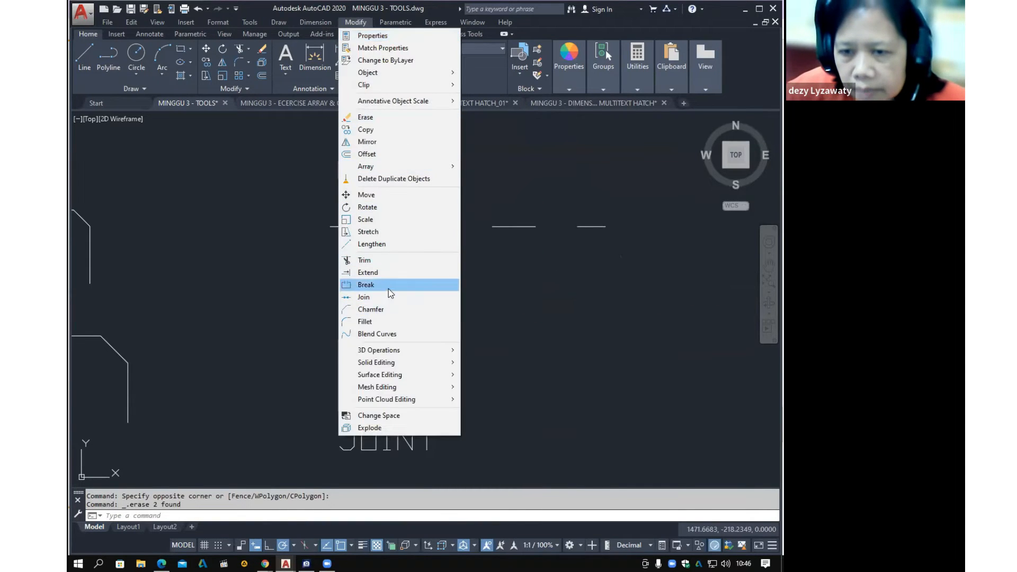
pyautogui.press('ctrl')
pyautogui.press('ctrl')
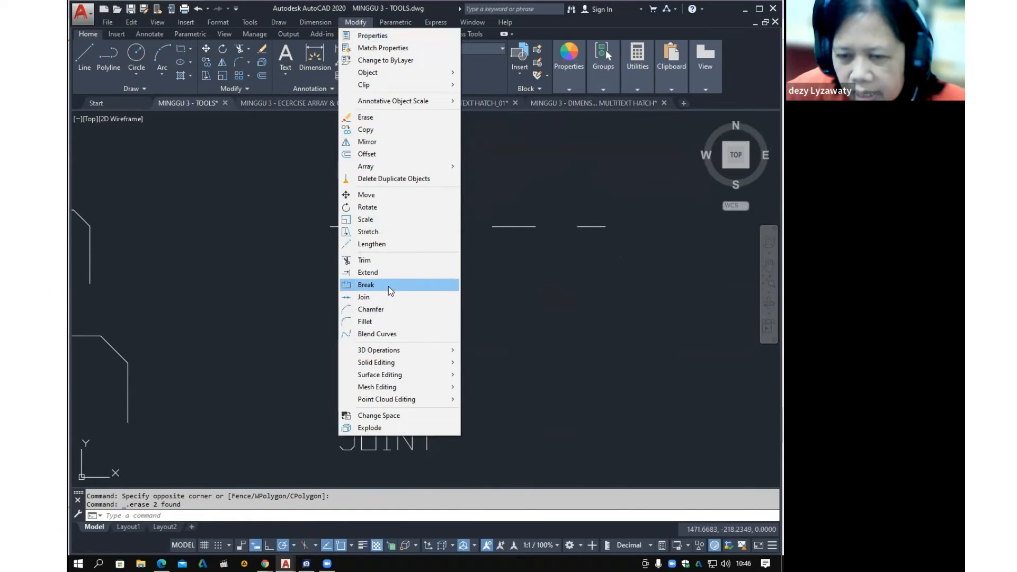
pyautogui.click(389, 286)
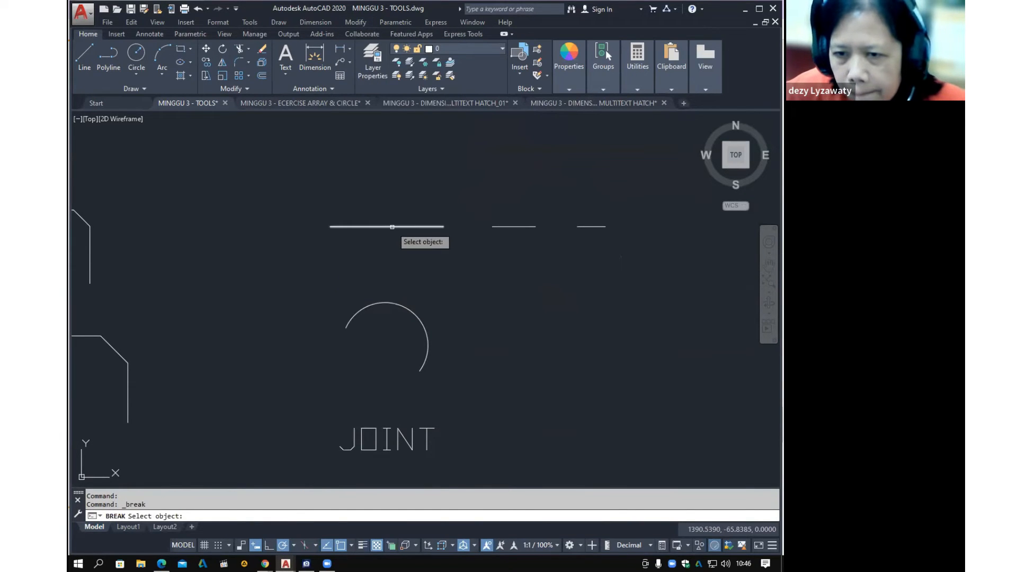
pyautogui.click(387, 226)
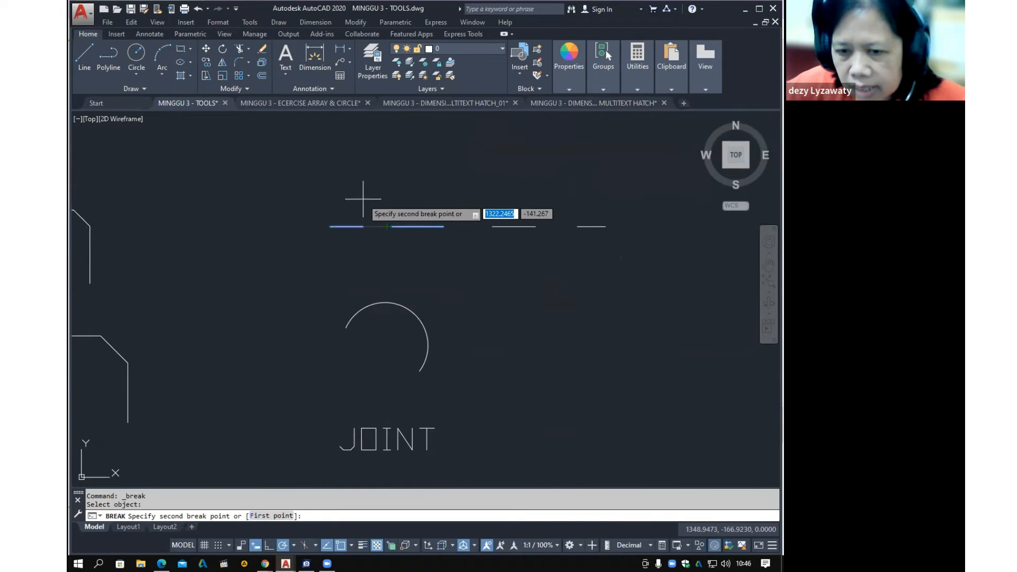
pyautogui.write('f')
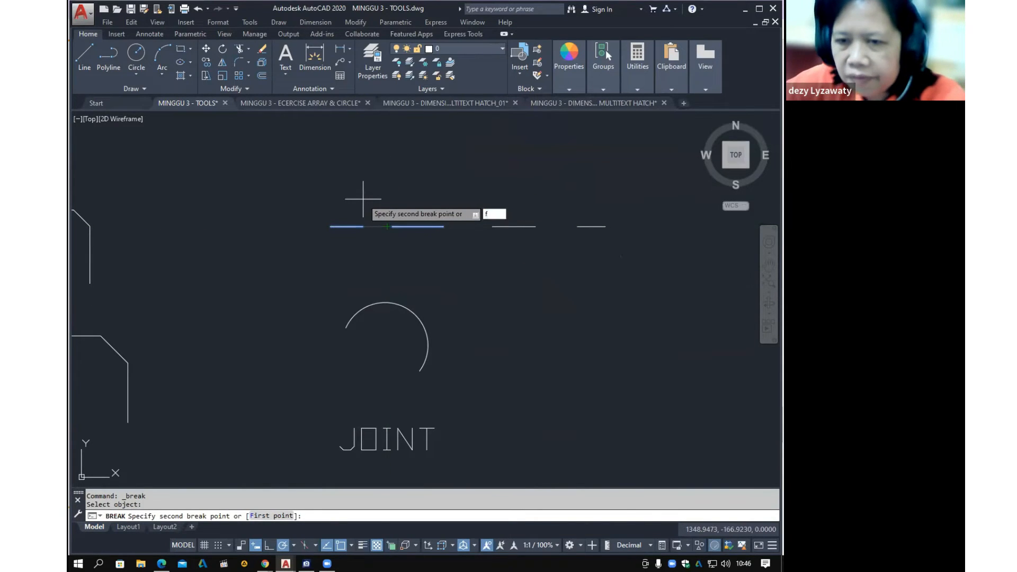
pyautogui.press('Return')
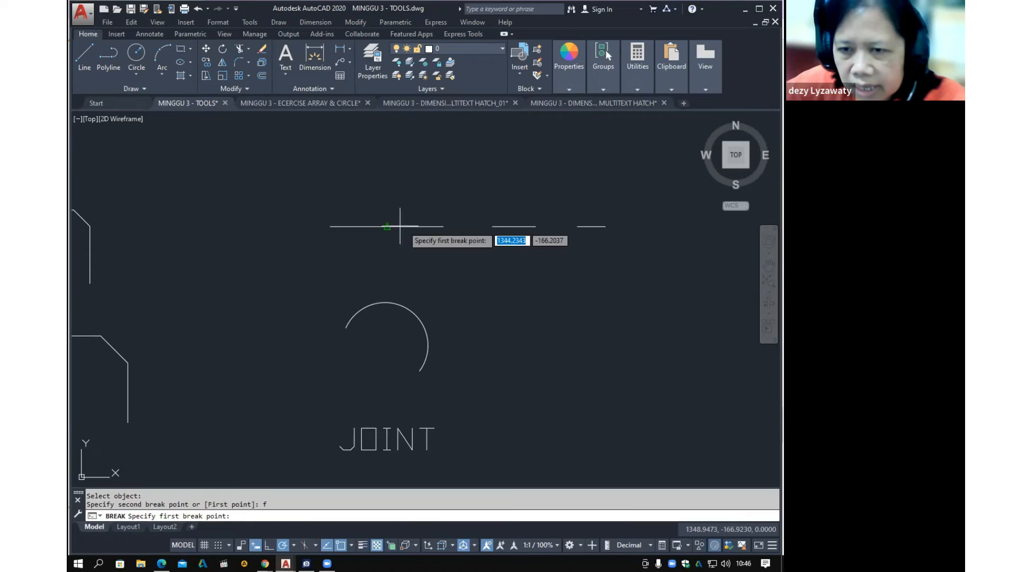
pyautogui.click(398, 226)
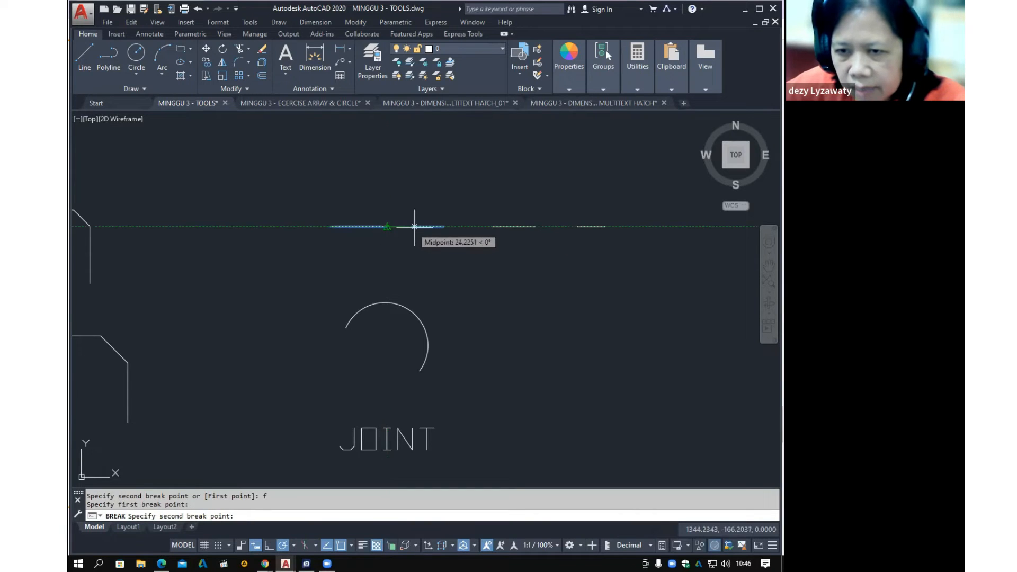
pyautogui.click(415, 226)
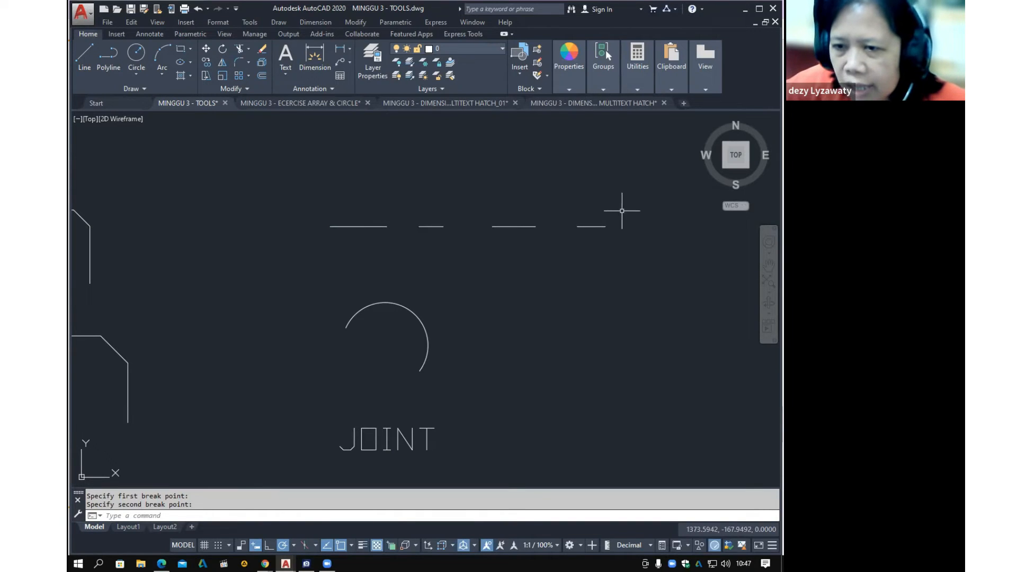
# Try closing the right-hand gap by grip-stretching the rightmost segment to its neighbour's end, and undo the stretch
pyautogui.click(583, 226)
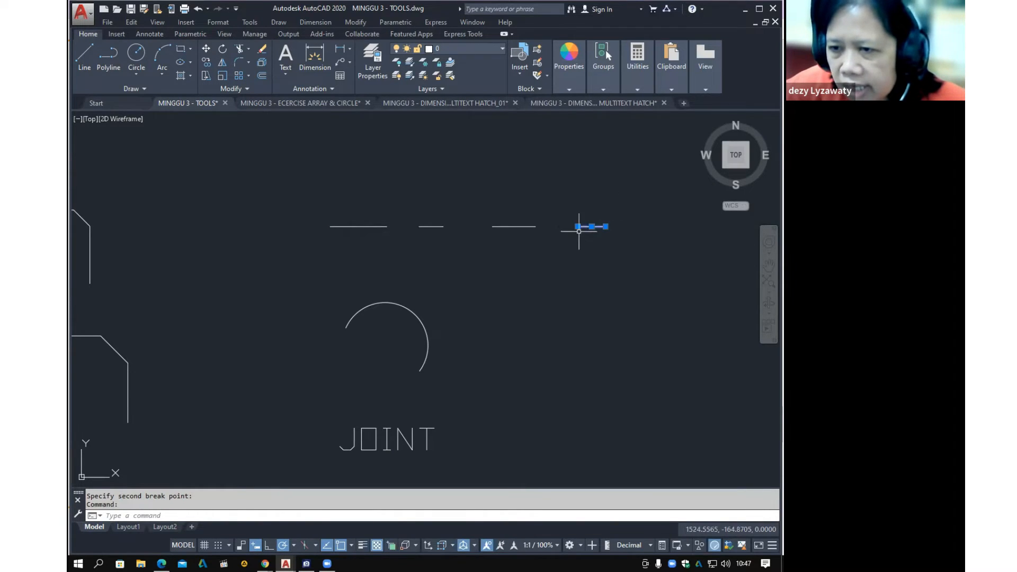
pyautogui.click(578, 226)
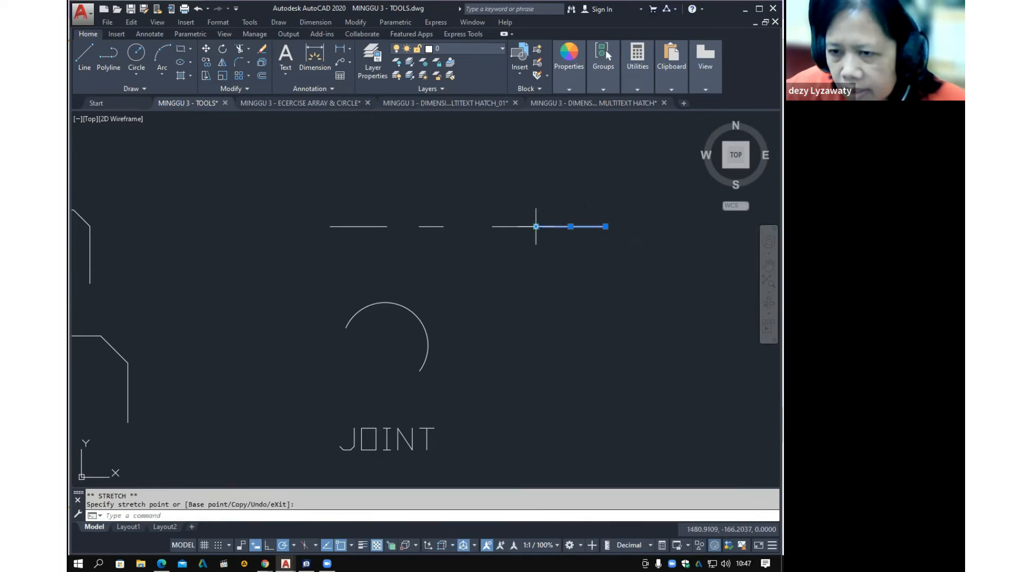
pyautogui.click(579, 232)
pyautogui.write('u')
pyautogui.press('Return')
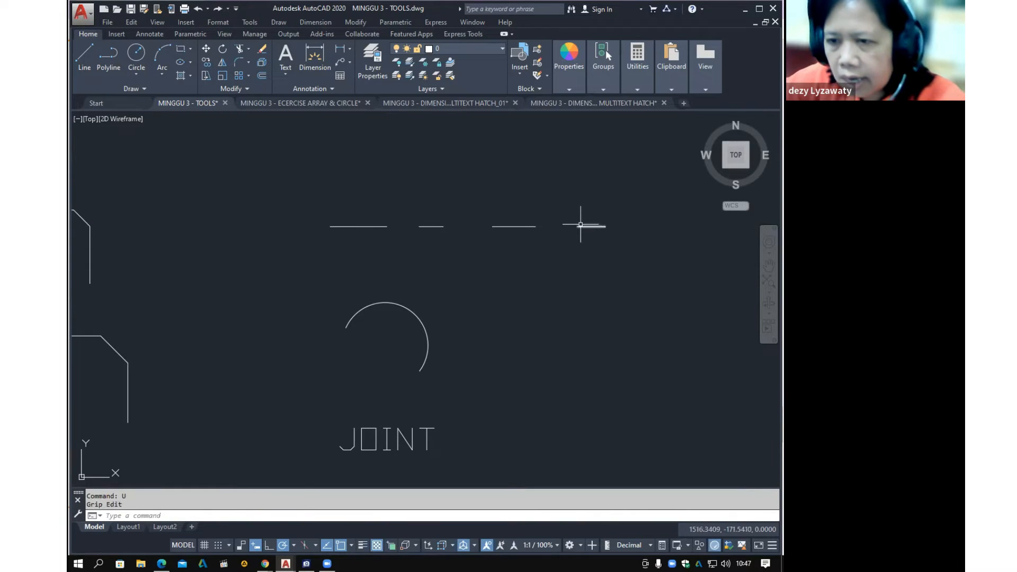
# Stretch the rightmost segment to its neighbour again, select both pieces to check that they are separate objects, and undo the stretch
pyautogui.click(580, 225)
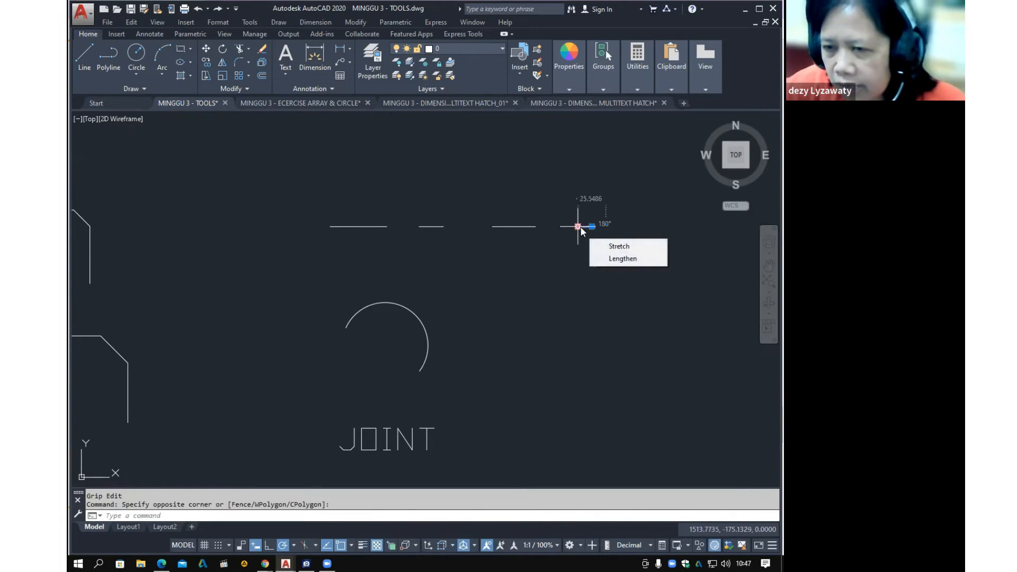
pyautogui.click(577, 226)
pyautogui.click(536, 226)
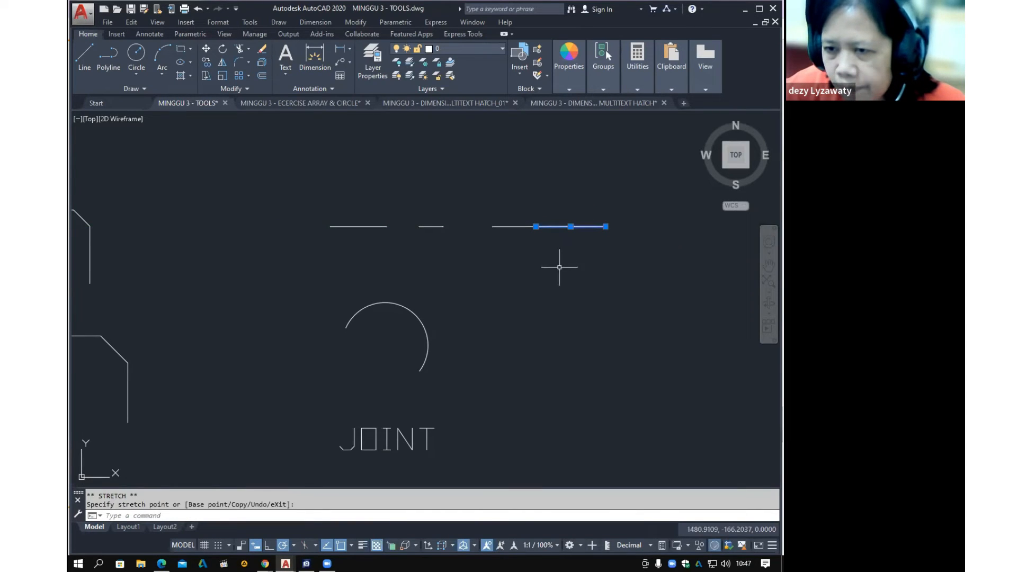
pyautogui.press('Escape')
pyautogui.click(556, 226)
pyautogui.click(512, 226)
pyautogui.press('Escape')
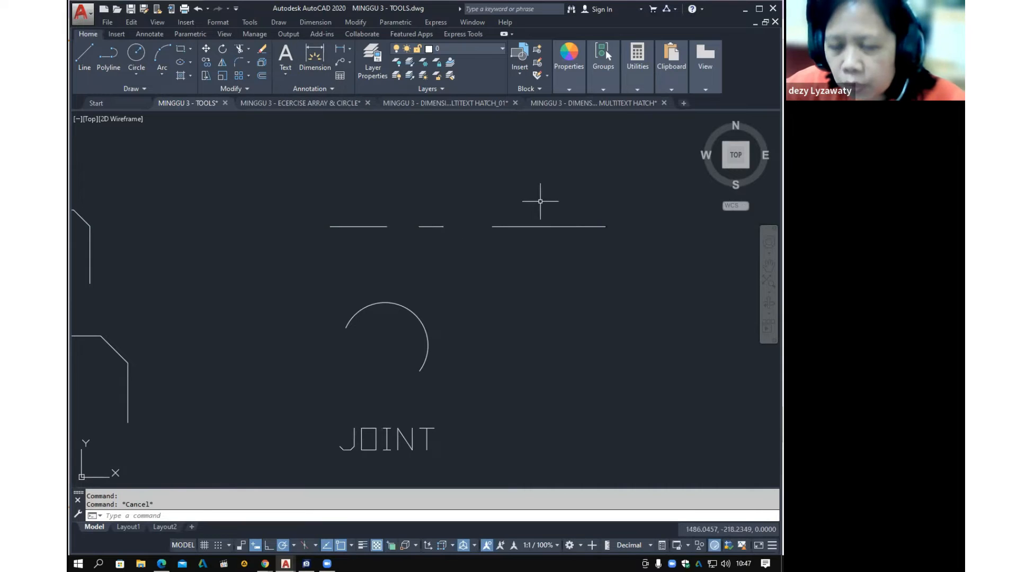
pyautogui.write('u')
pyautogui.press('Return')
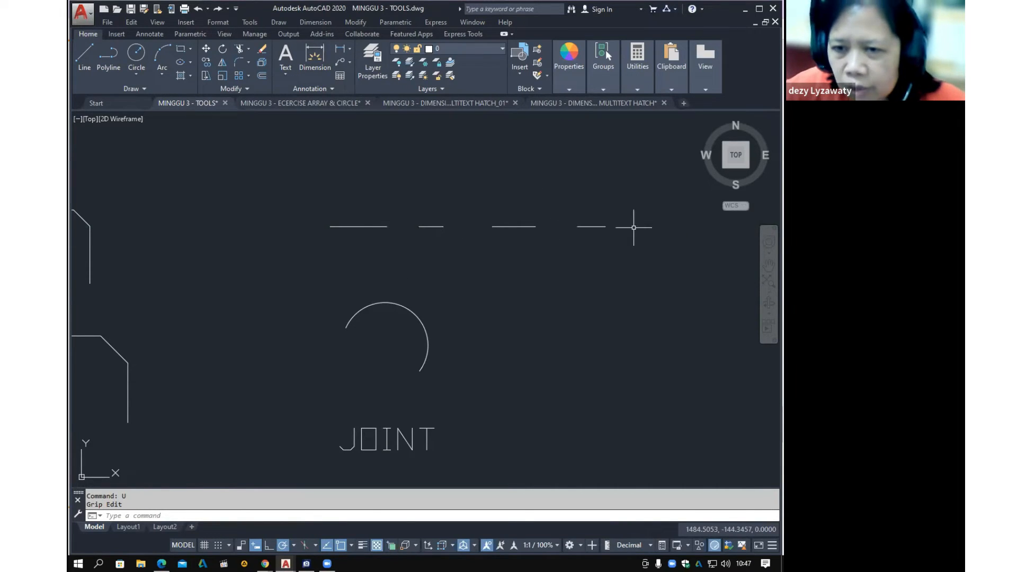
# Join the four collinear horizontal segments above the arc into one line and select it to check the result
pyautogui.click(356, 23)
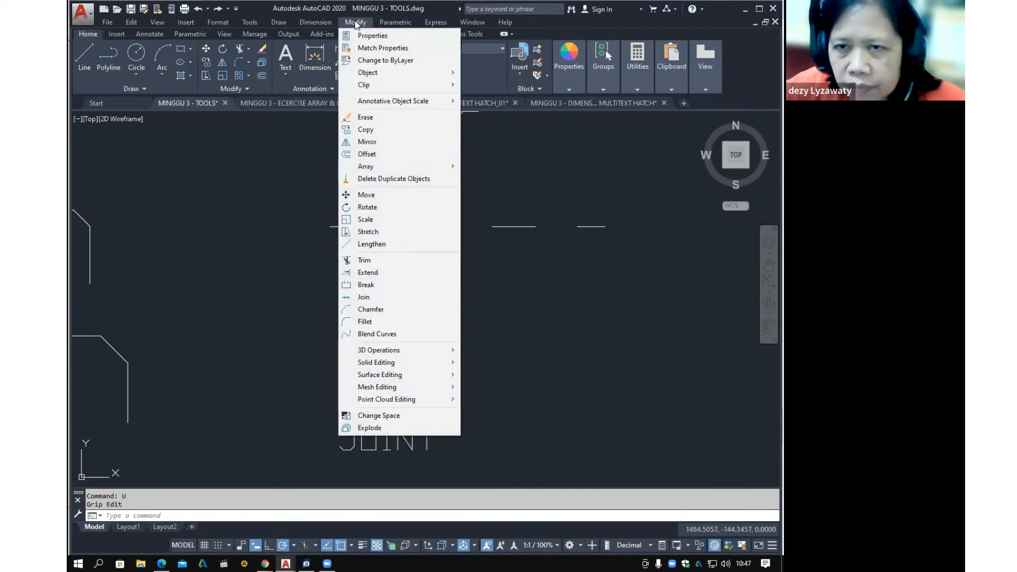
pyautogui.click(385, 300)
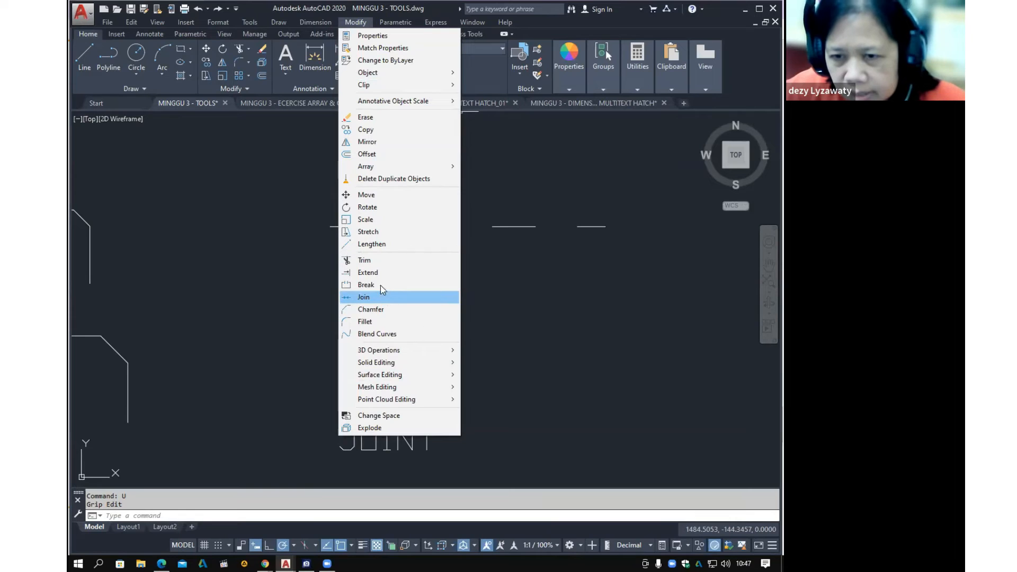
pyautogui.click(381, 285)
pyautogui.click(374, 301)
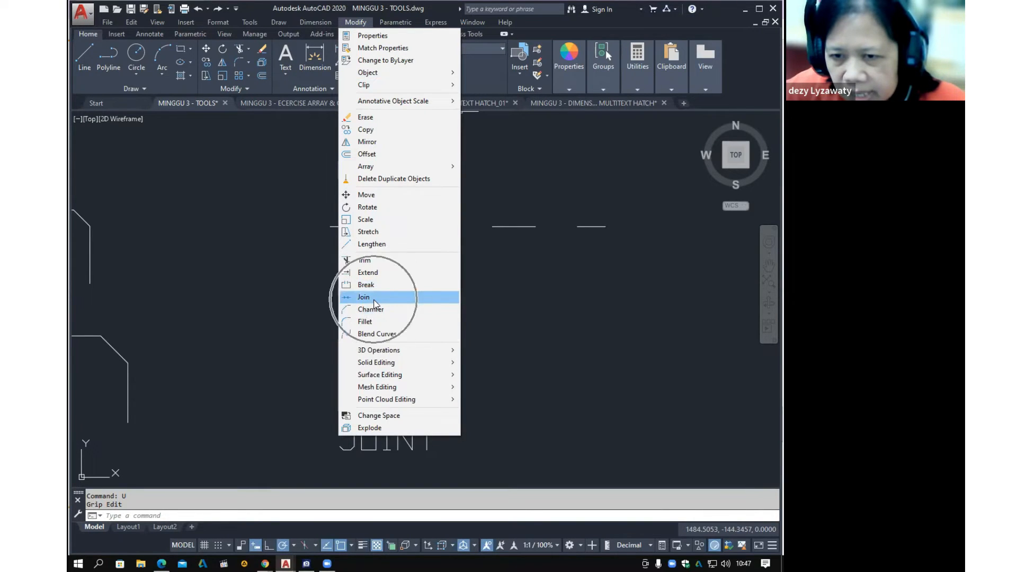
pyautogui.click(374, 300)
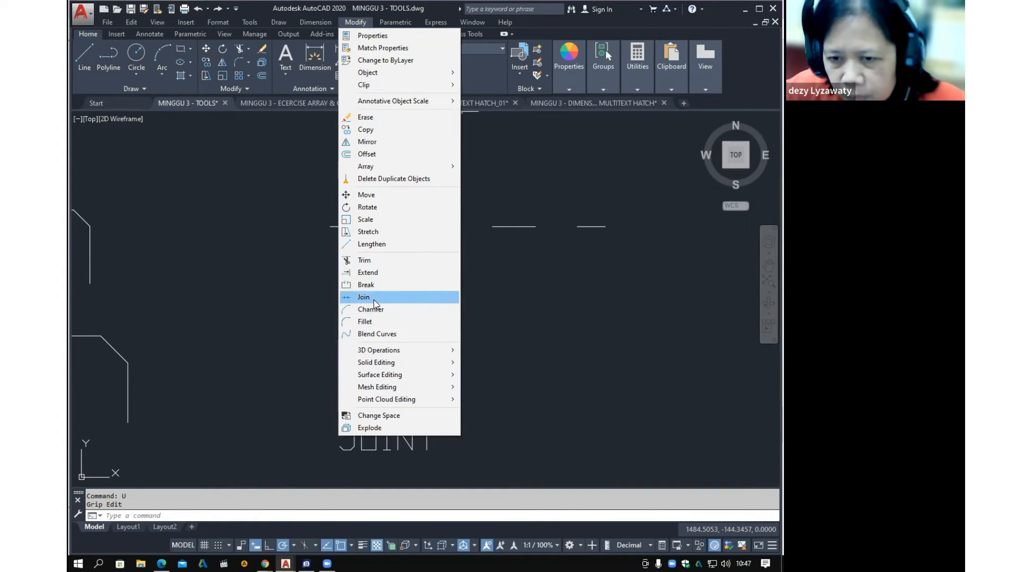
pyautogui.click(594, 227)
pyautogui.click(534, 227)
pyautogui.click(430, 226)
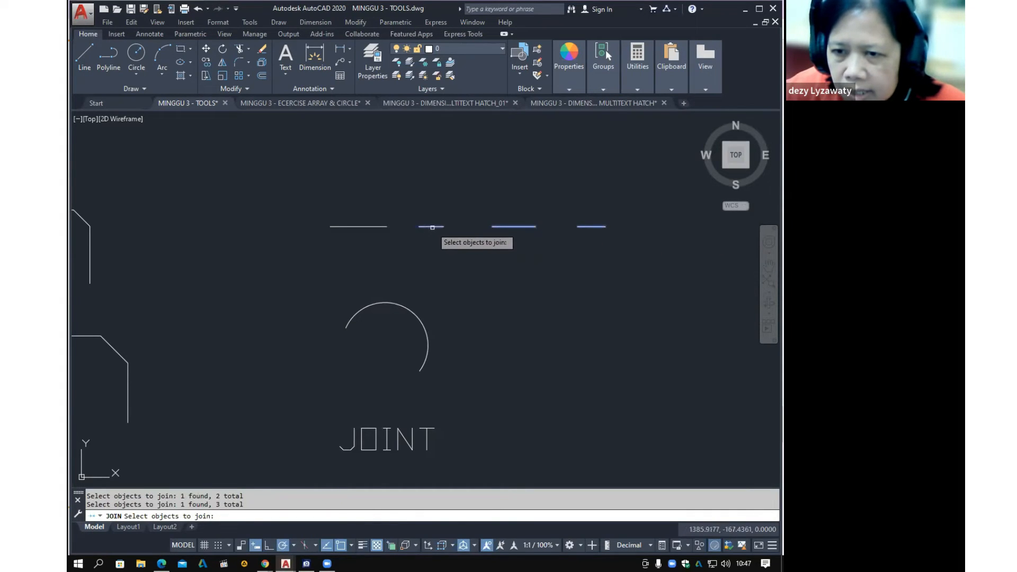
pyautogui.click(380, 227)
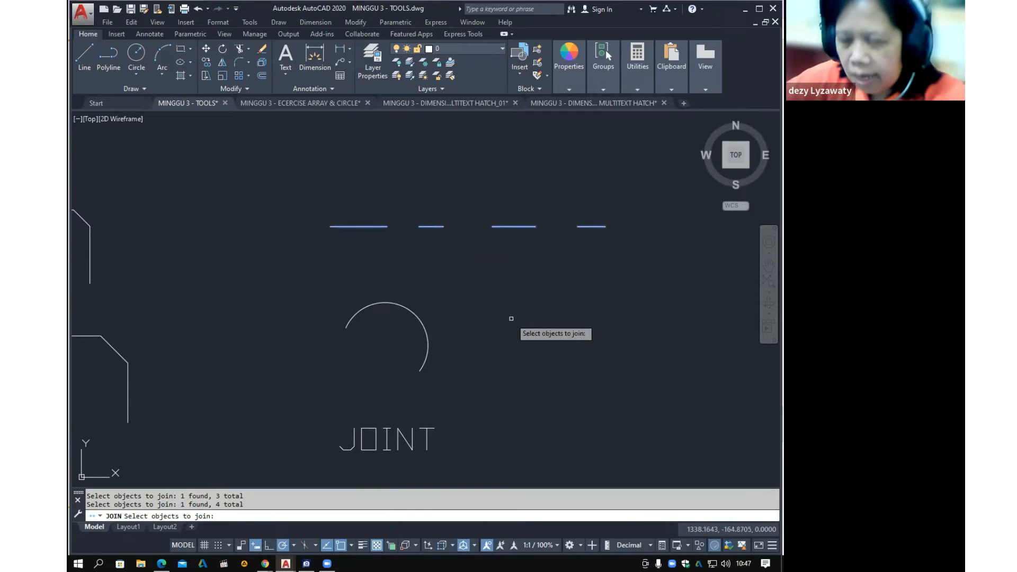
pyautogui.press('Return')
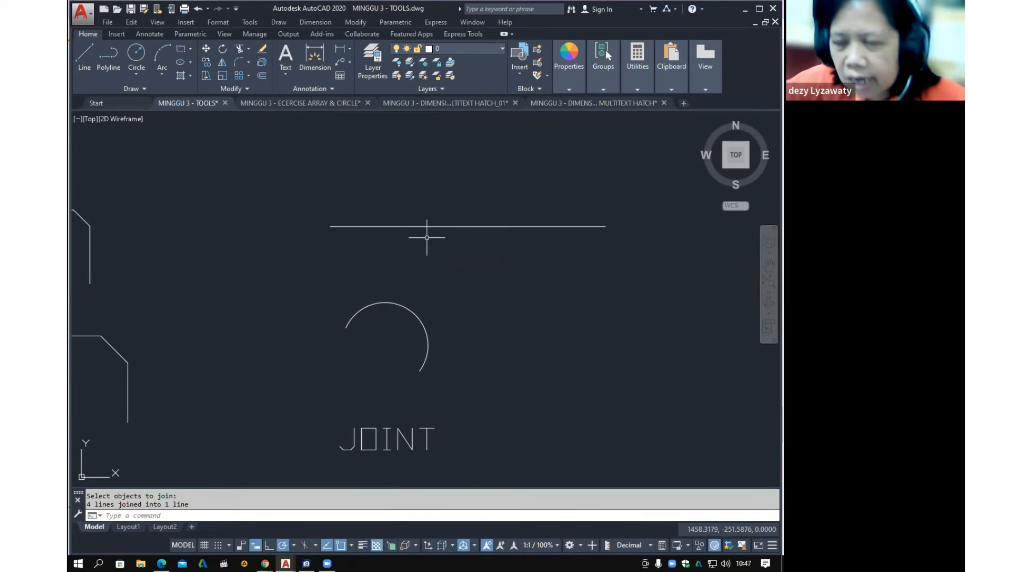
pyautogui.click(587, 226)
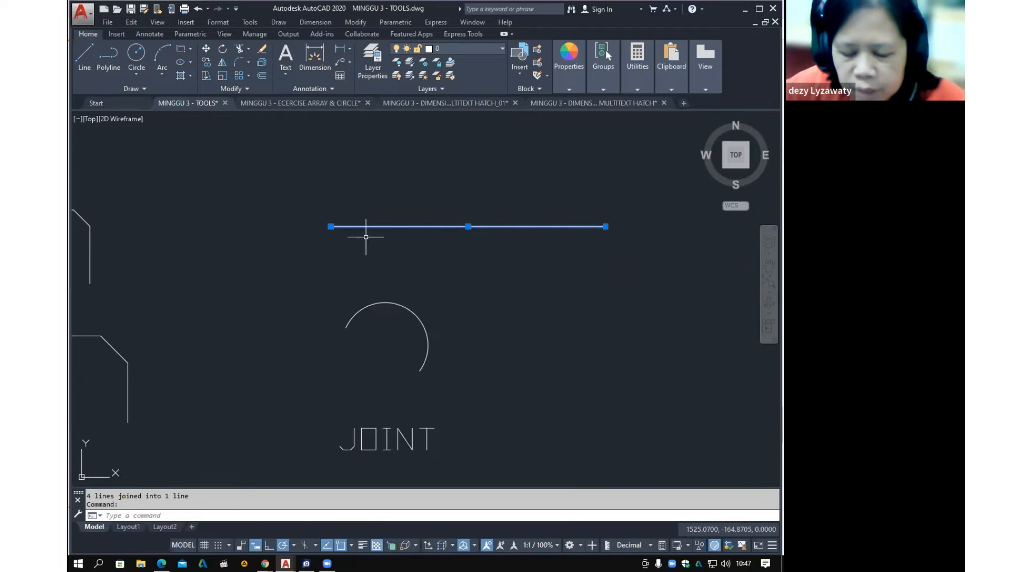
pyautogui.press('Escape')
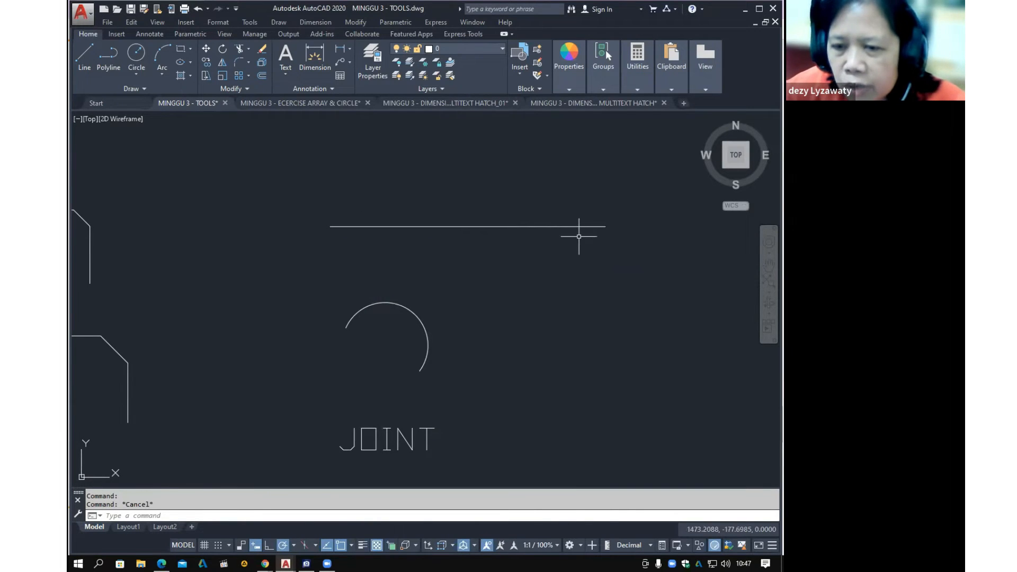
# Switch to the MINGGU 3 - DIMENSION MULTITEXT HATCH drawing
pyautogui.scroll(-4, 499, 280)
pyautogui.scroll(-2, 499, 279)
pyautogui.moveTo(440, 222)
pyautogui.mouseDown(button='middle')
pyautogui.moveTo(551, 295)
pyautogui.moveTo(542, 258)
pyautogui.moveTo(539, 282)
pyautogui.mouseUp(button='middle')
pyautogui.scroll(2, 551, 295)
pyautogui.scroll(-2, 542, 258)
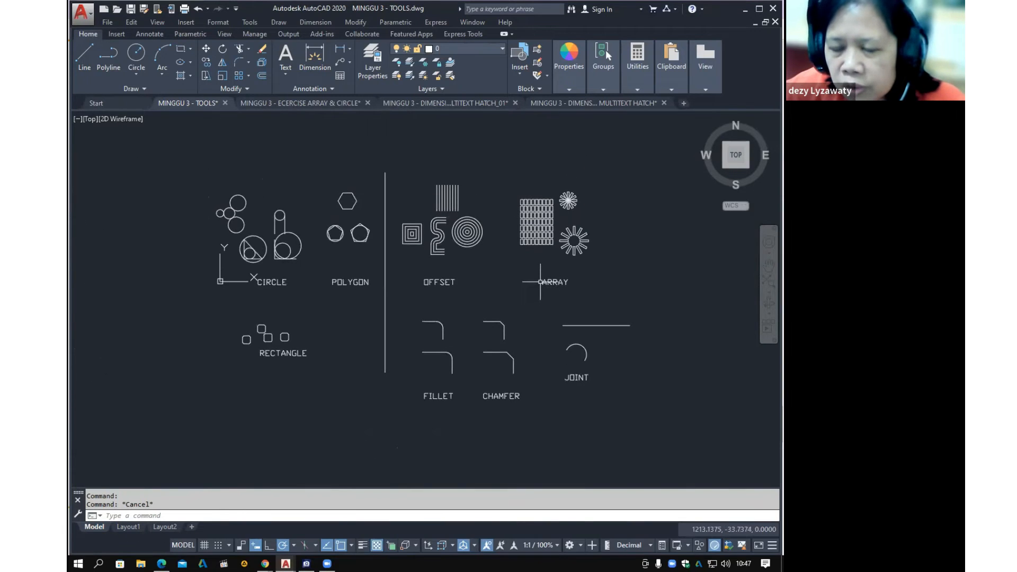
pyautogui.scroll(2, 519, 276)
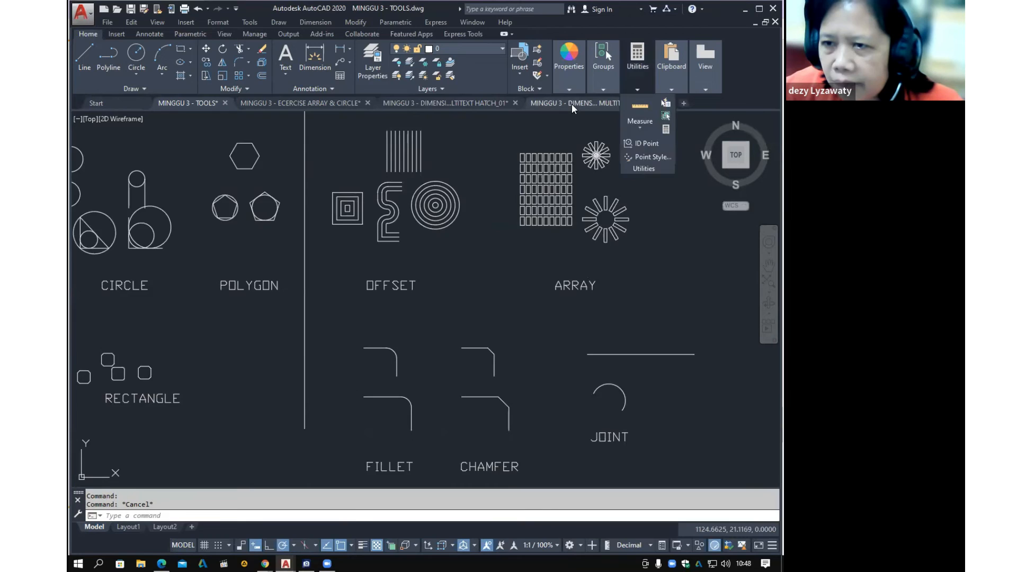
pyautogui.click(571, 104)
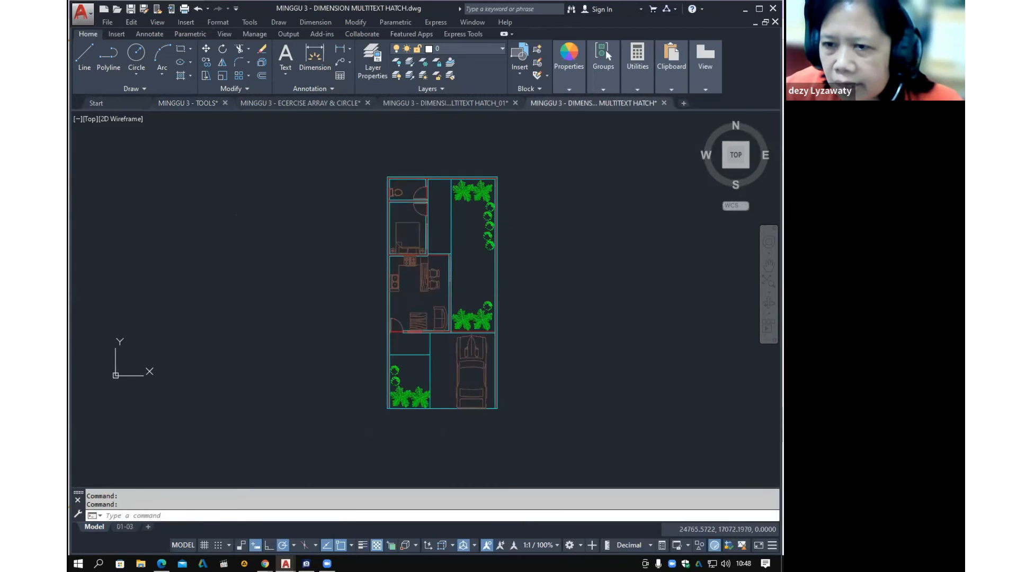
# Examine the house floor plan, including its rooms, furniture, garden plants and carport
pyautogui.scroll(2, 490, 267)
pyautogui.scroll(-2, 479, 267)
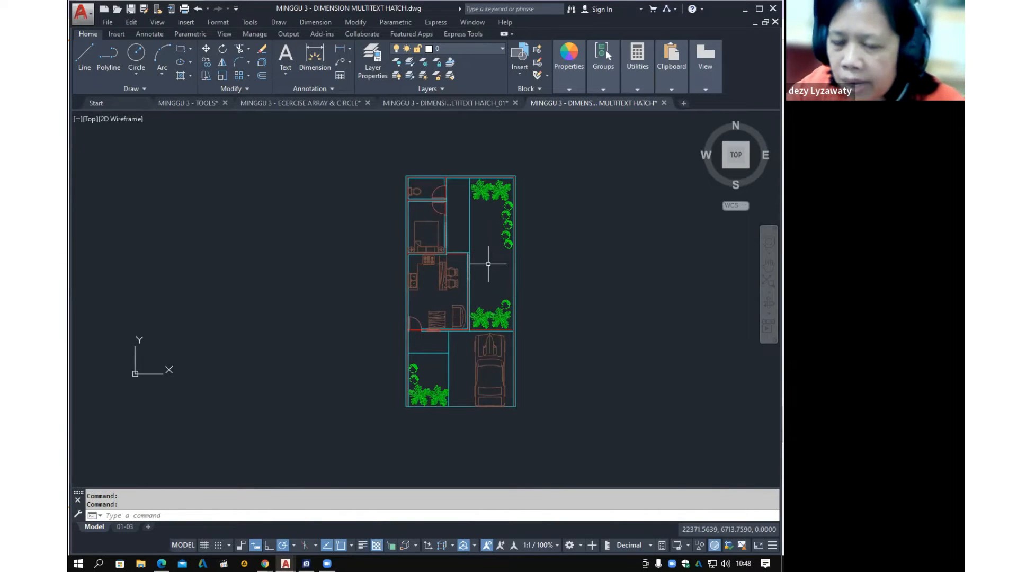
pyautogui.scroll(4, 485, 306)
pyautogui.scroll(-4, 529, 303)
pyautogui.scroll(2, 535, 305)
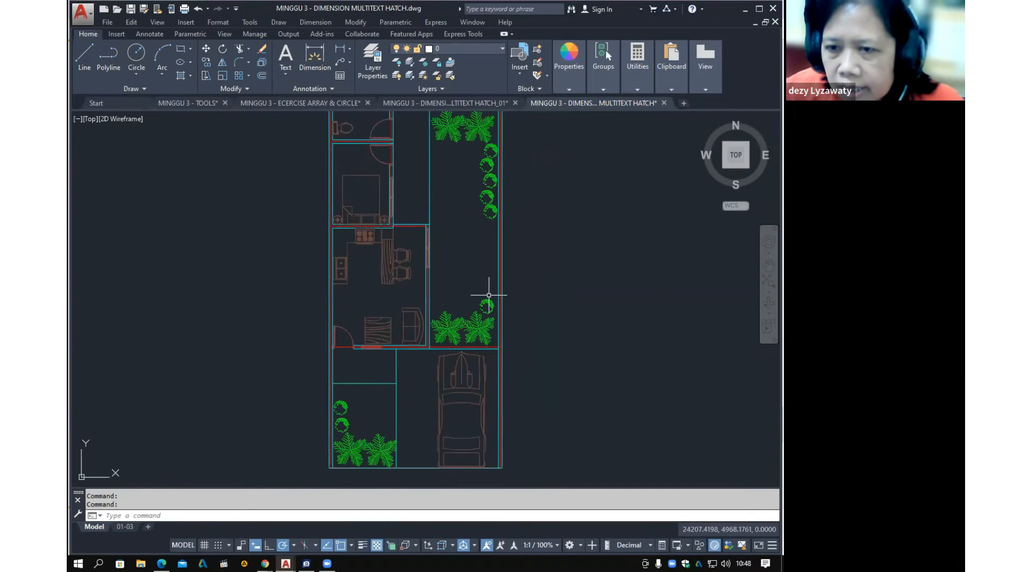
pyautogui.scroll(-2, 466, 287)
pyautogui.scroll(2, 468, 281)
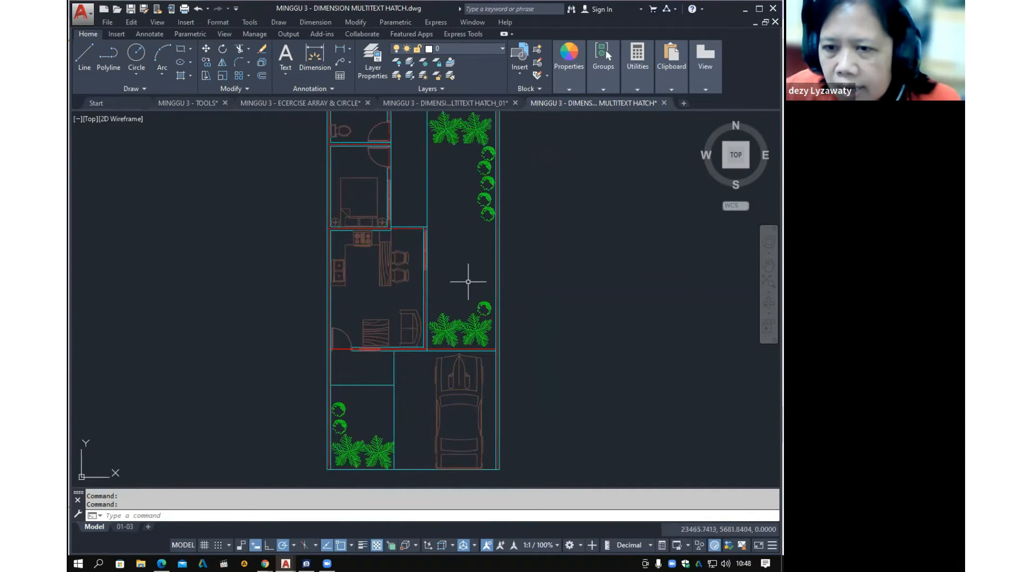
pyautogui.scroll(-2, 470, 281)
pyautogui.scroll(2, 475, 263)
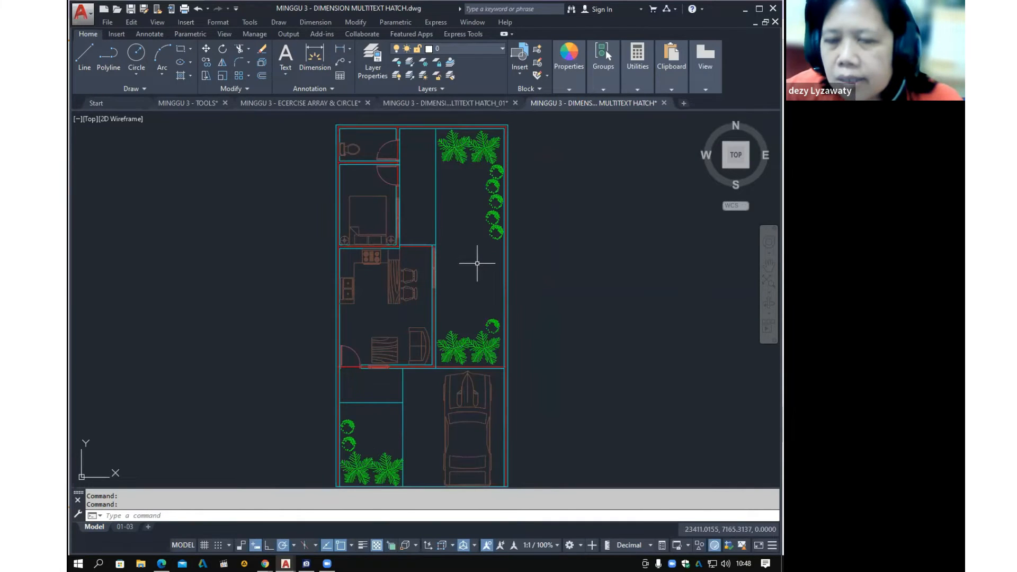
pyautogui.moveTo(480, 263); pyautogui.dragTo(487, 259, button='middle')
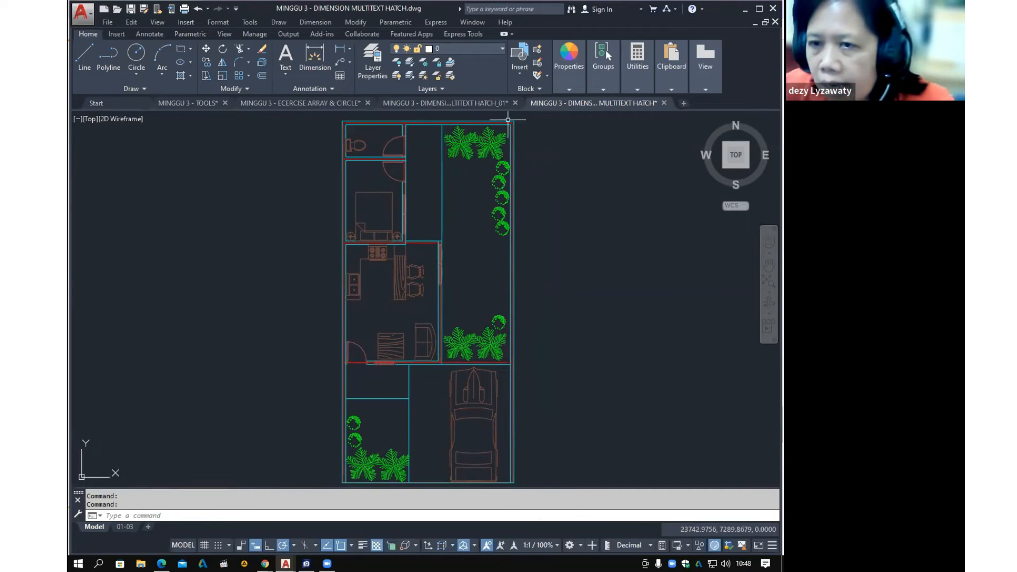
# Check the annotated plan in MINGGU 3 - DIMENSION MULTITEXT HATCH_01, focusing on the room labels, dimensions and gradient-filled KOLAM IKAN pond
pyautogui.click(464, 103)
pyautogui.scroll(4, 530, 278)
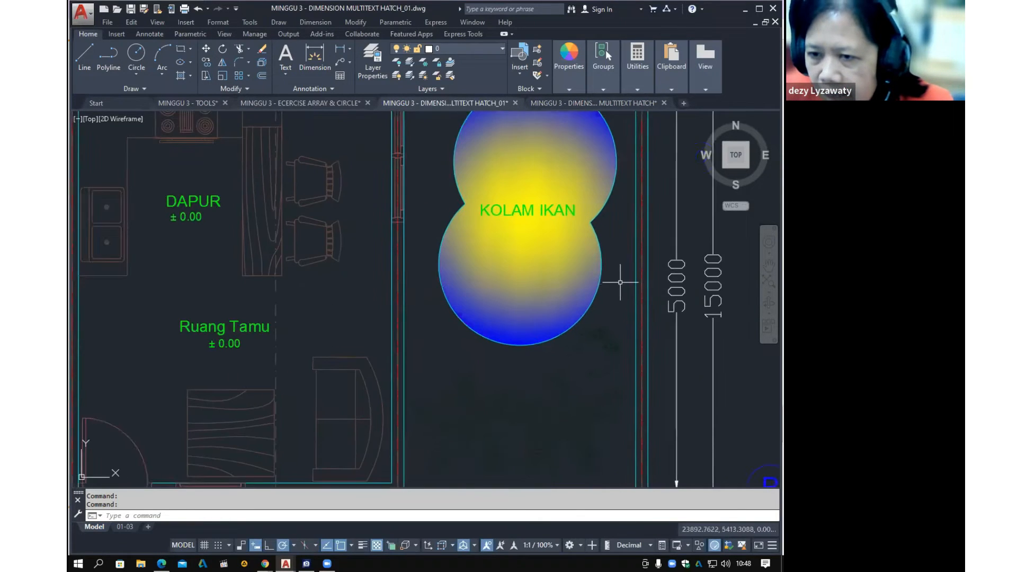
pyautogui.scroll(-4, 619, 302)
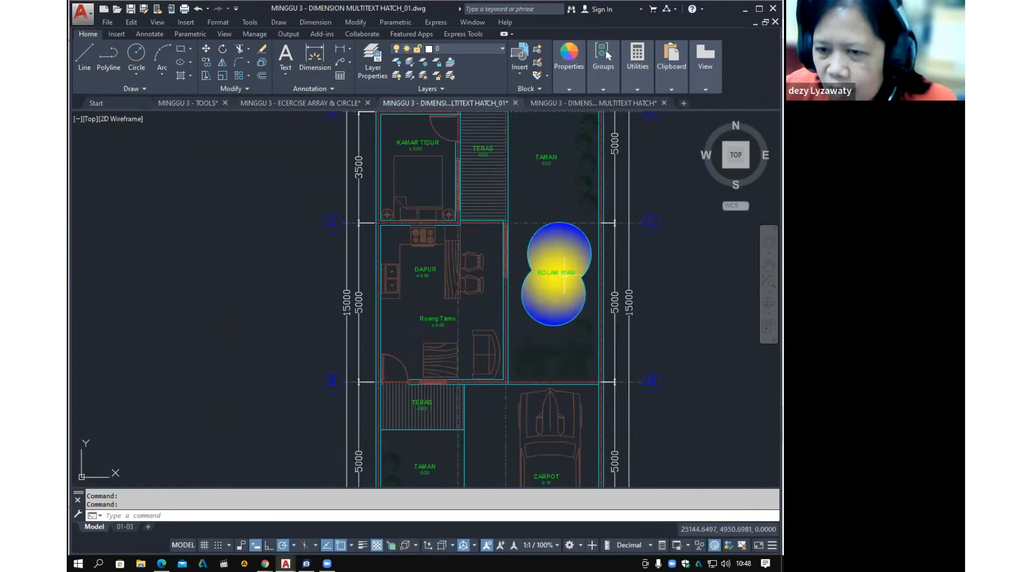
pyautogui.scroll(1, 624, 288)
pyautogui.scroll(3, 624, 287)
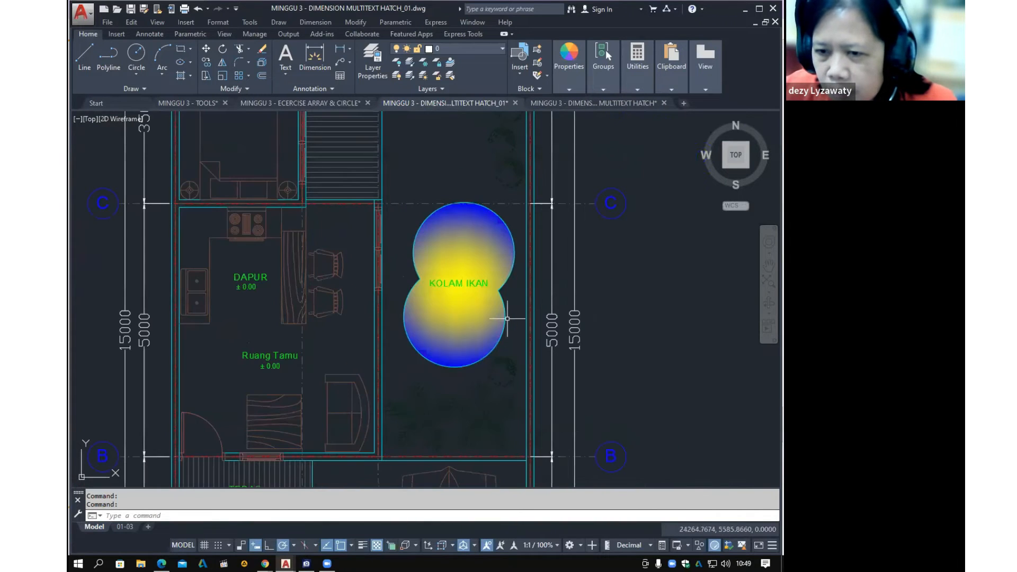
# Return to the MINGGU 3 - DIMENSION MULTITEXT HATCH drawing, check its existing layers and open the Layer Properties Manager
pyautogui.click(580, 102)
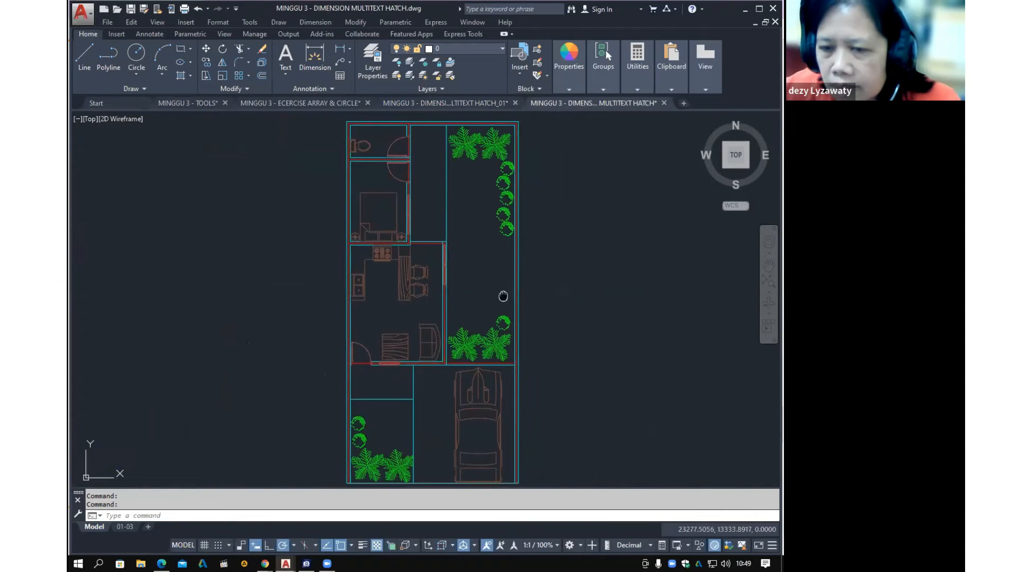
pyautogui.scroll(3, 491, 281)
pyautogui.moveTo(491, 282); pyautogui.dragTo(499, 325, button='middle')
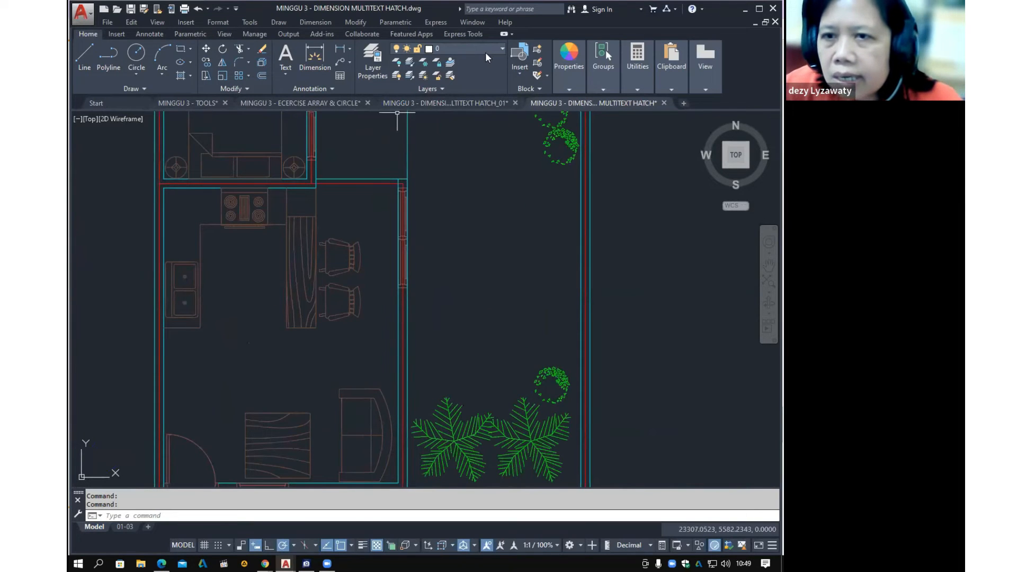
pyautogui.click(485, 52)
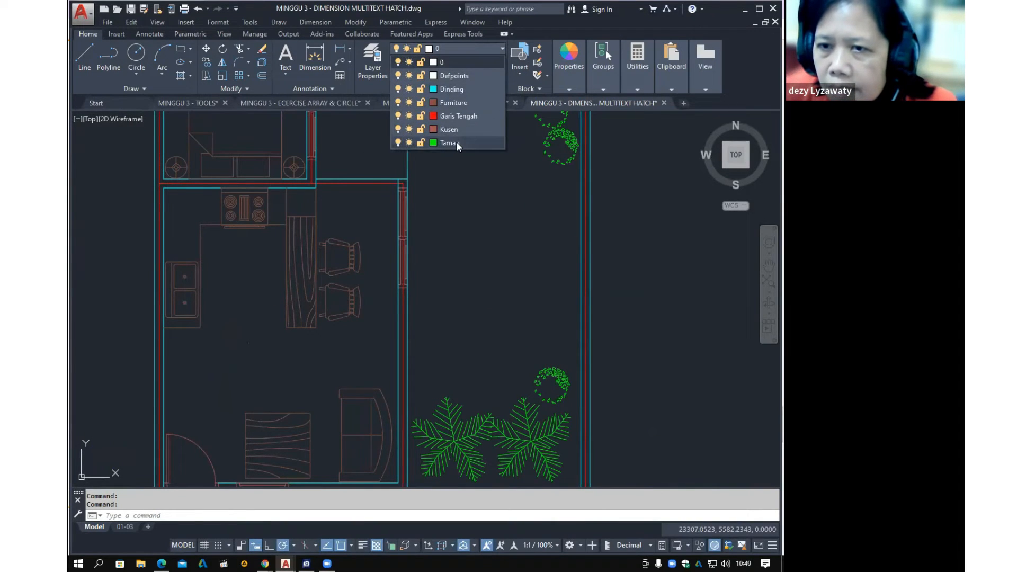
pyautogui.click(376, 56)
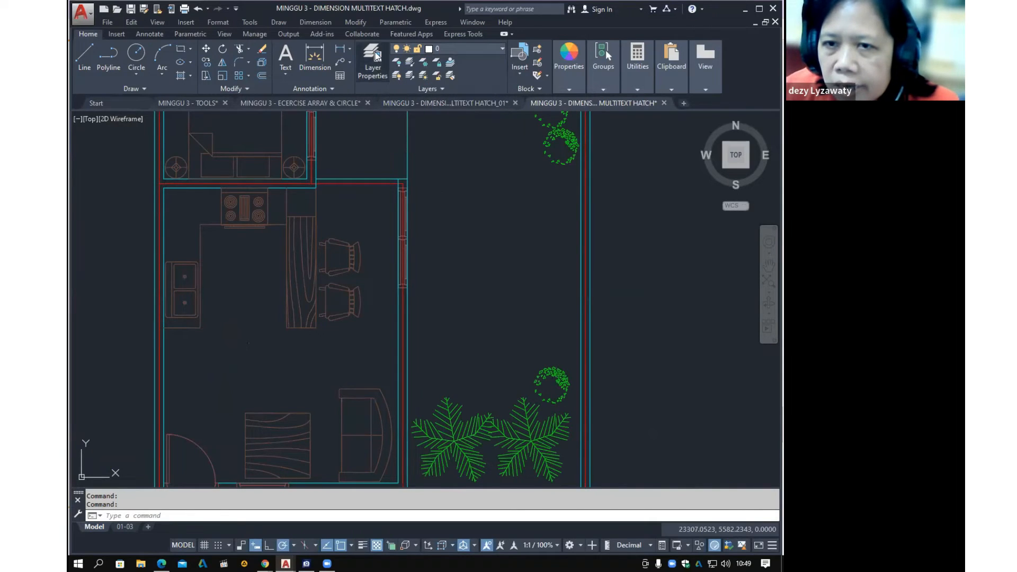
pyautogui.click(377, 56)
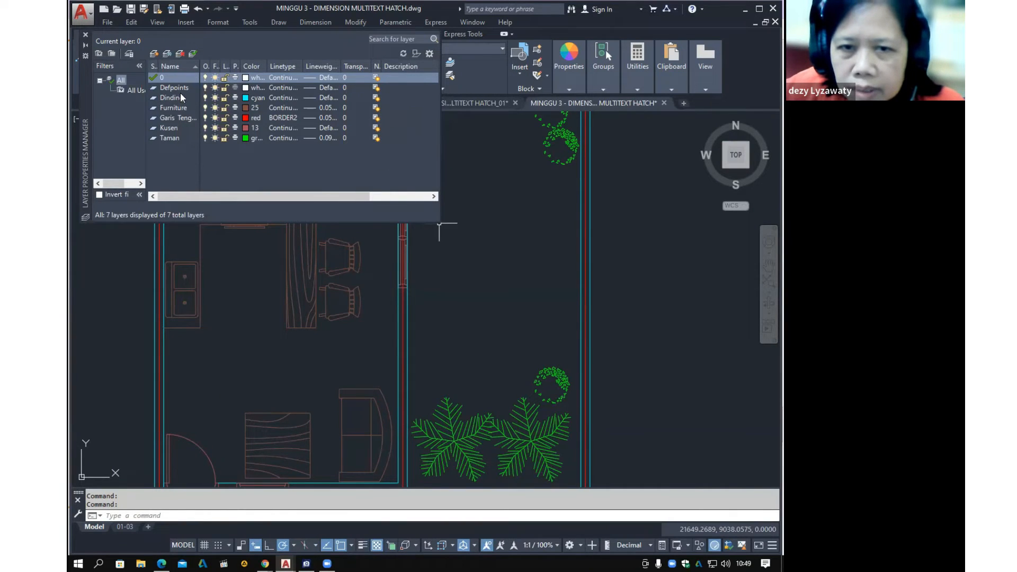
# Create a layer named Arsir with colour 8 and a 0.00 mm lineweight
pyautogui.click(154, 54)
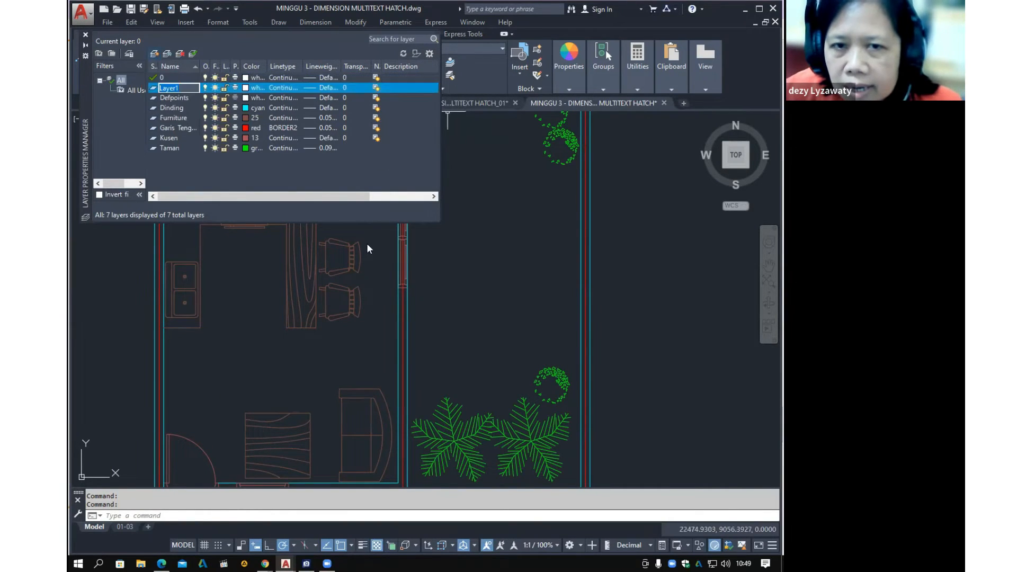
pyautogui.write('Arsir')
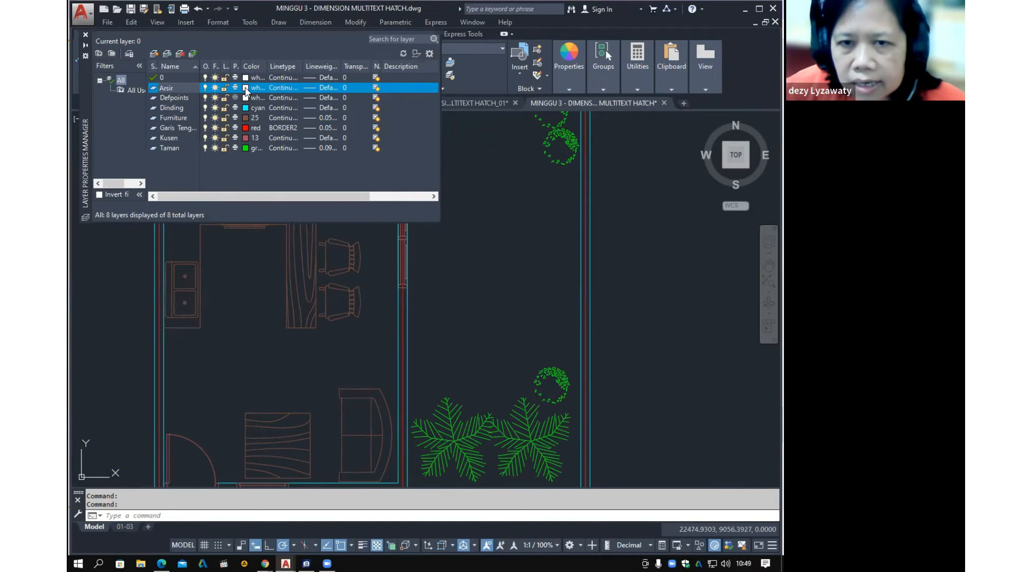
pyautogui.click(245, 88)
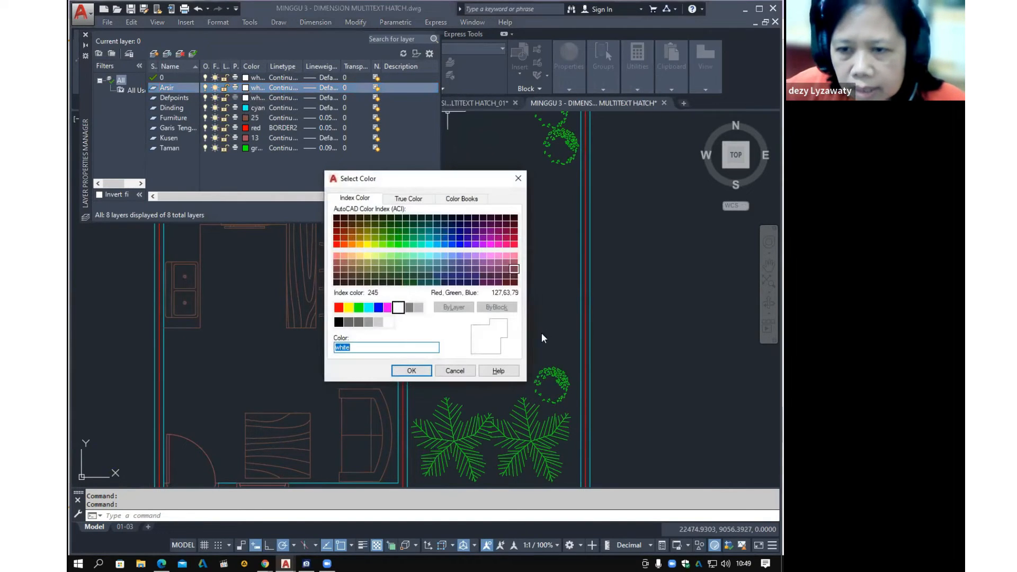
pyautogui.click(409, 307)
pyautogui.click(412, 371)
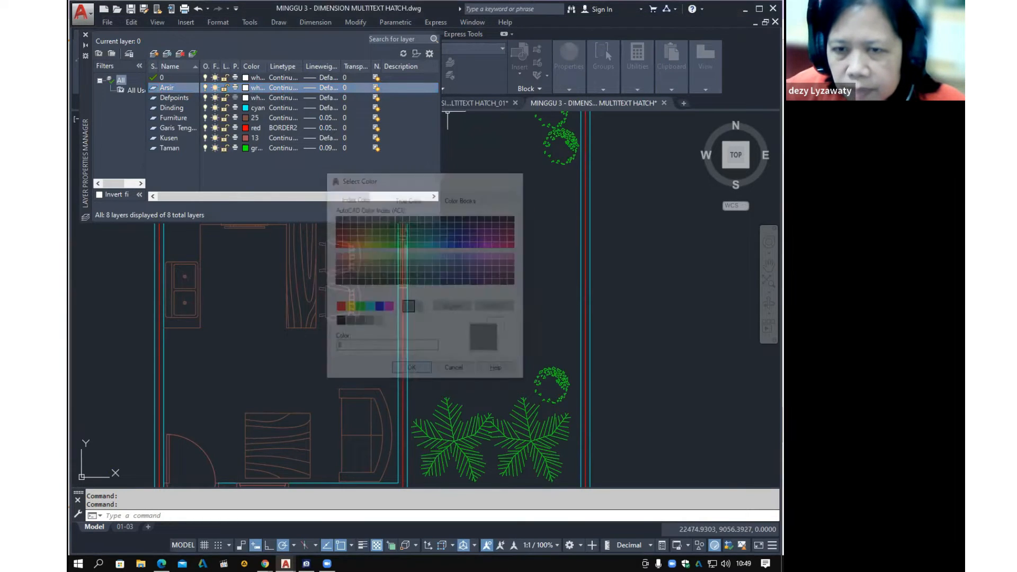
pyautogui.click(307, 88)
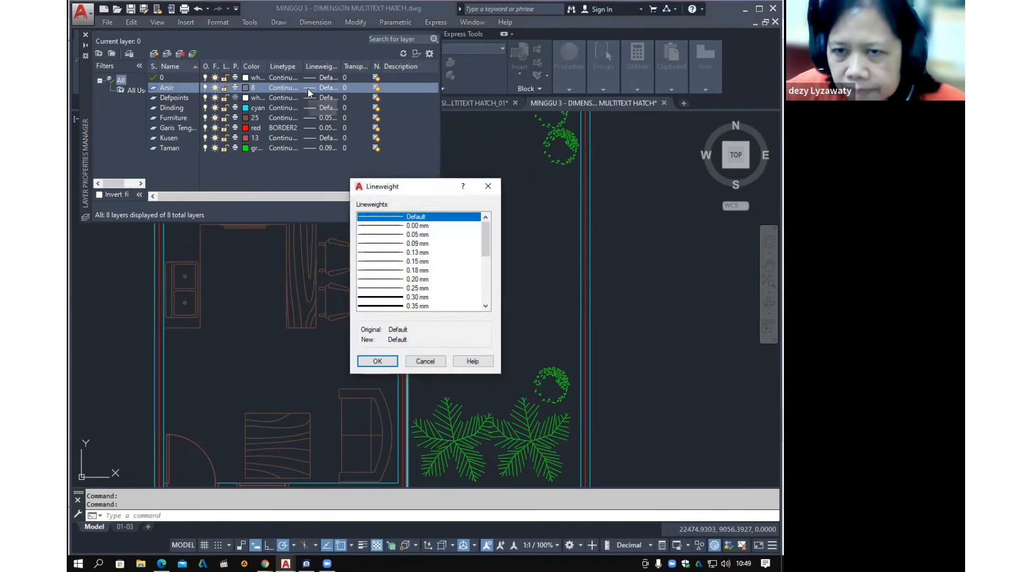
pyautogui.click(421, 228)
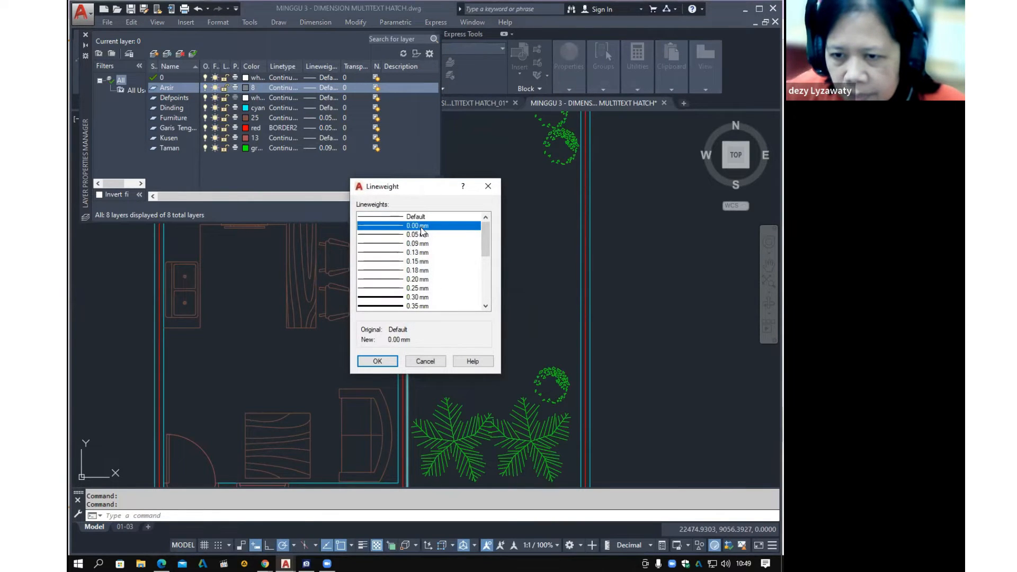
pyautogui.click(377, 361)
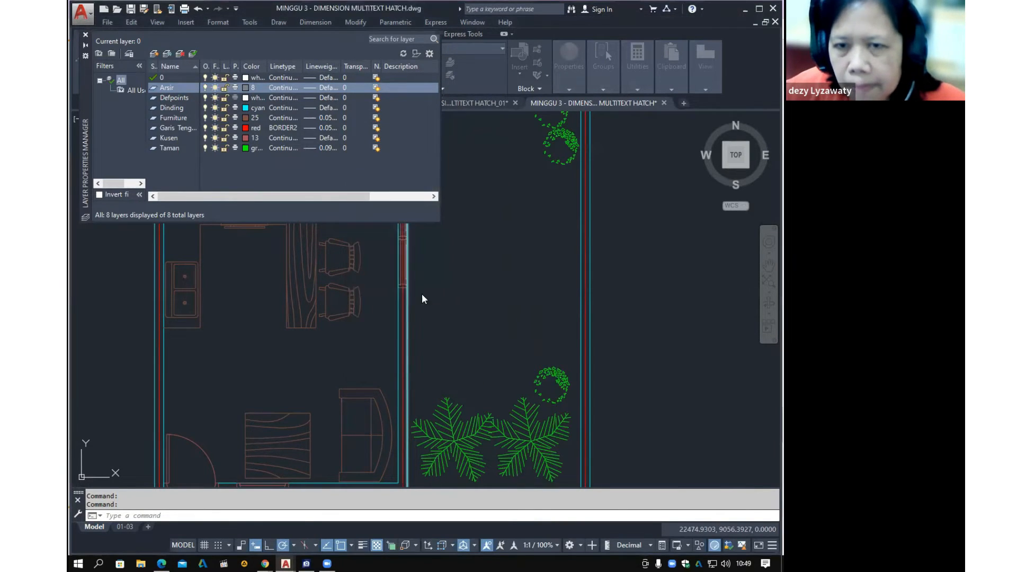
# Create a layer named Ukuran with the colour yellow and a 0.18 mm lineweight
pyautogui.click(153, 54)
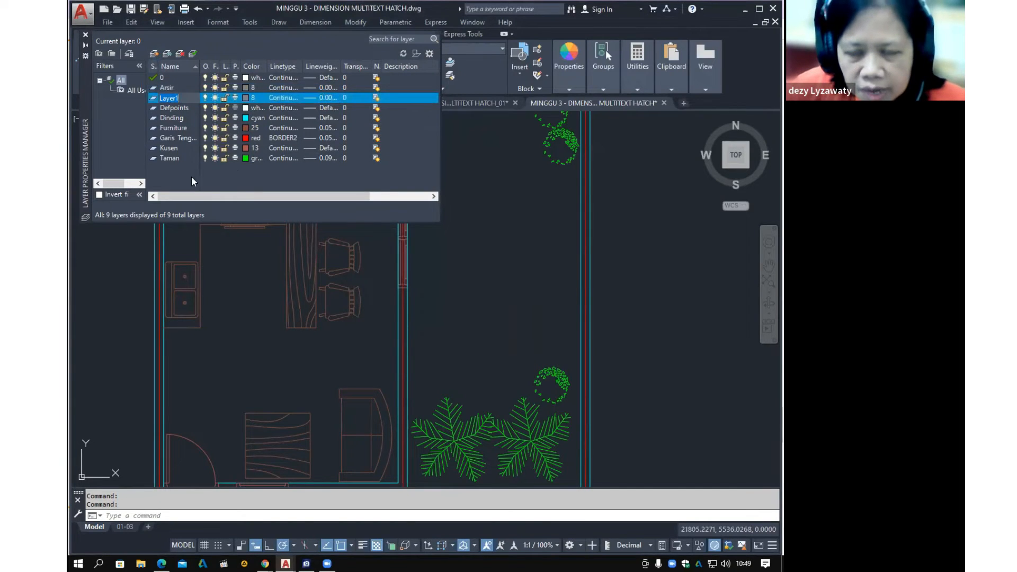
pyautogui.write('Uu')
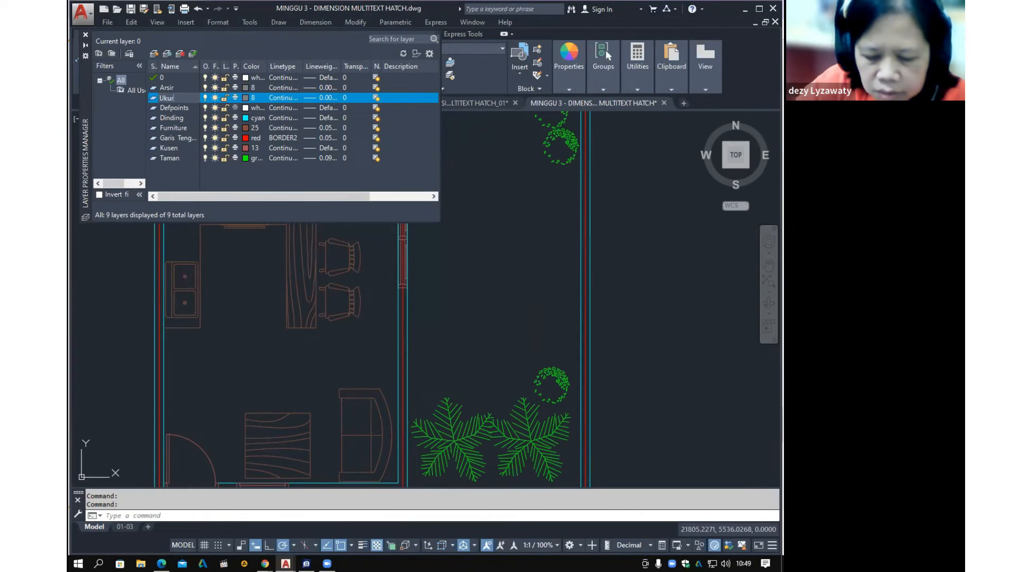
pyautogui.click(246, 98)
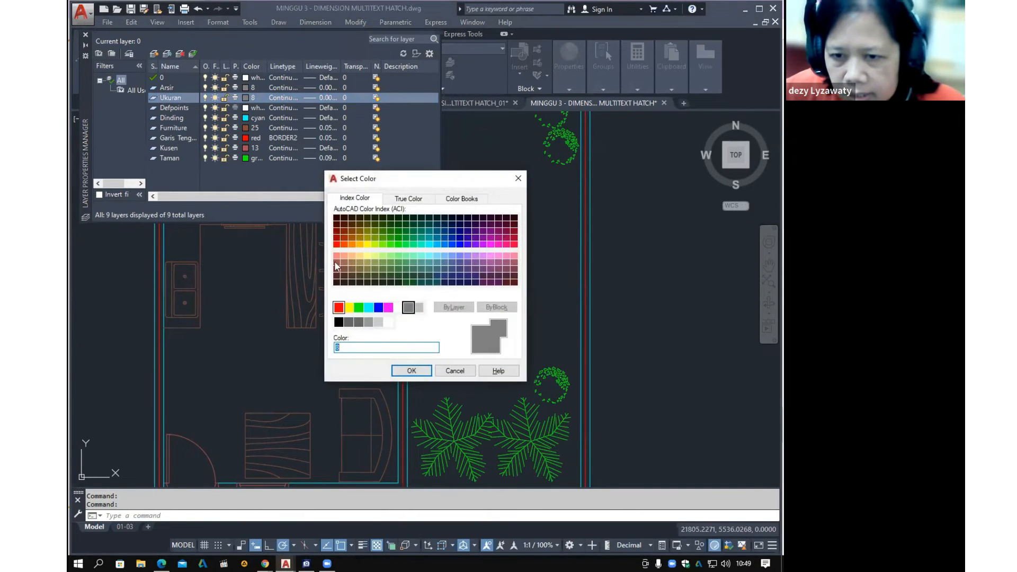
pyautogui.click(360, 234)
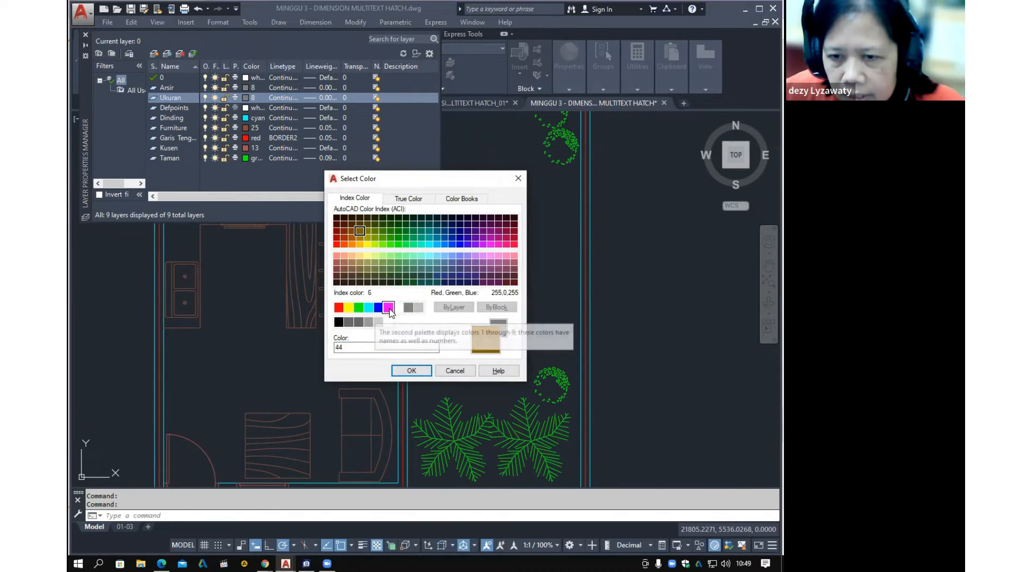
pyautogui.click(350, 308)
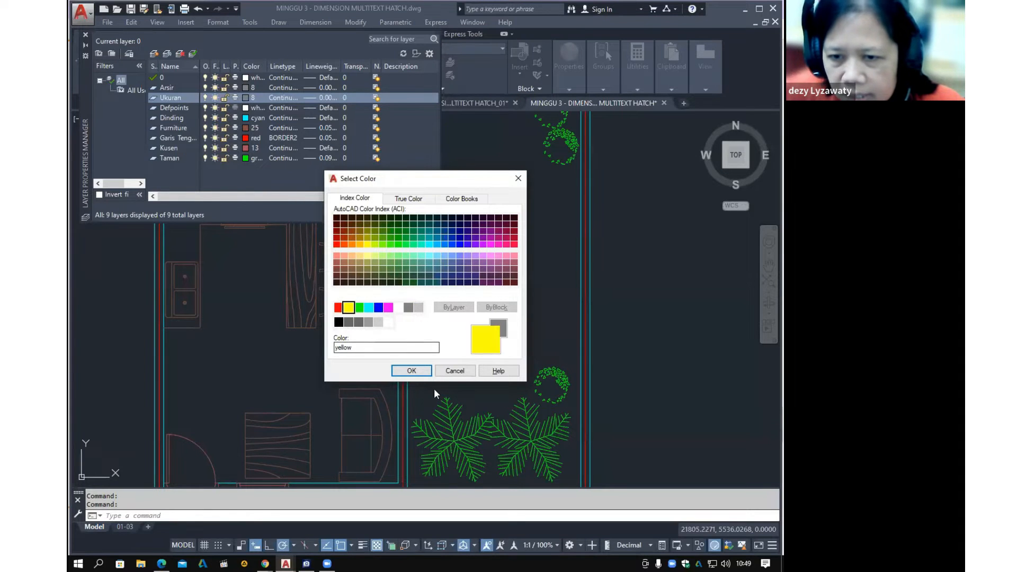
pyautogui.click(412, 371)
pyautogui.click(320, 98)
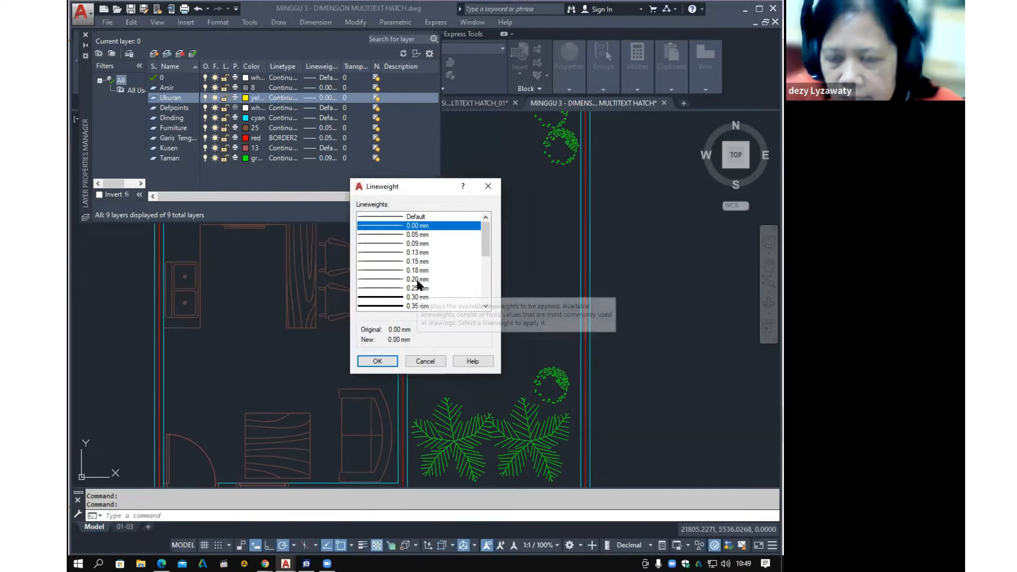
pyautogui.click(389, 269)
pyautogui.click(377, 362)
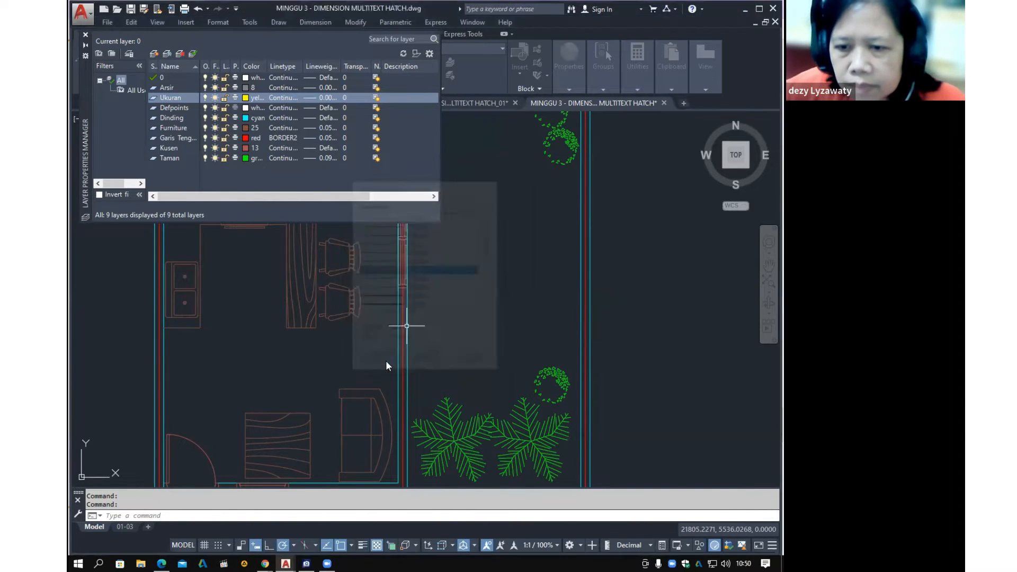
# Create a layer named Grid with the colour magenta
pyautogui.click(153, 54)
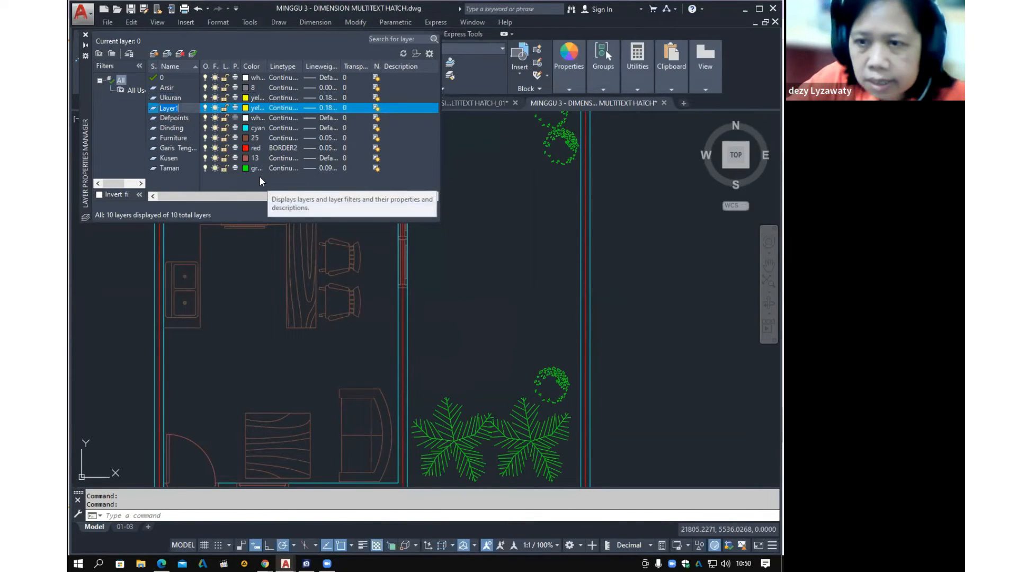
pyautogui.write('Grid')
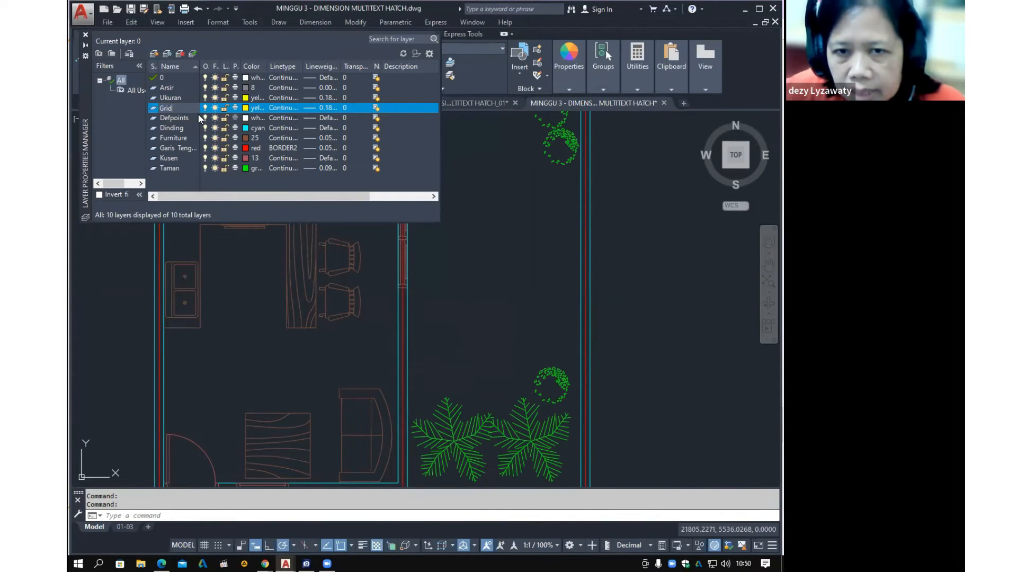
pyautogui.click(246, 108)
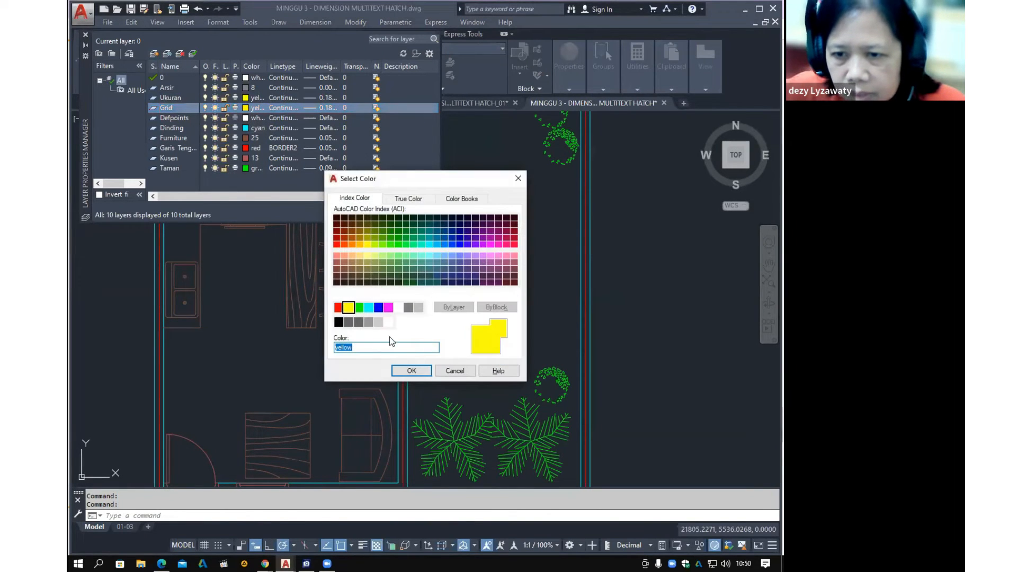
pyautogui.click(388, 309)
pyautogui.click(411, 370)
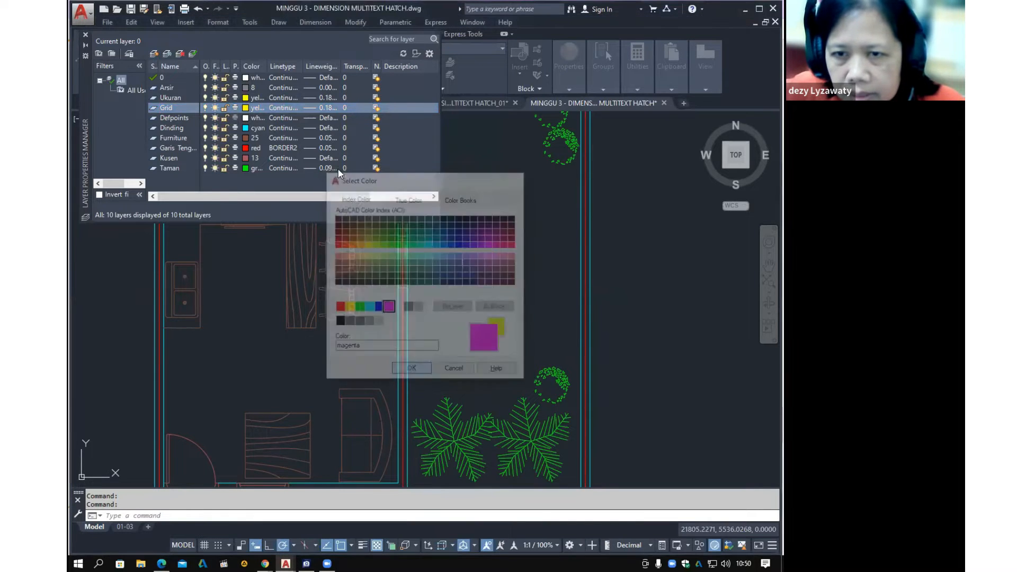
# Load the DASHDOT linetype from acadiso.lin and assign it to the Grid layer
pyautogui.click(276, 108)
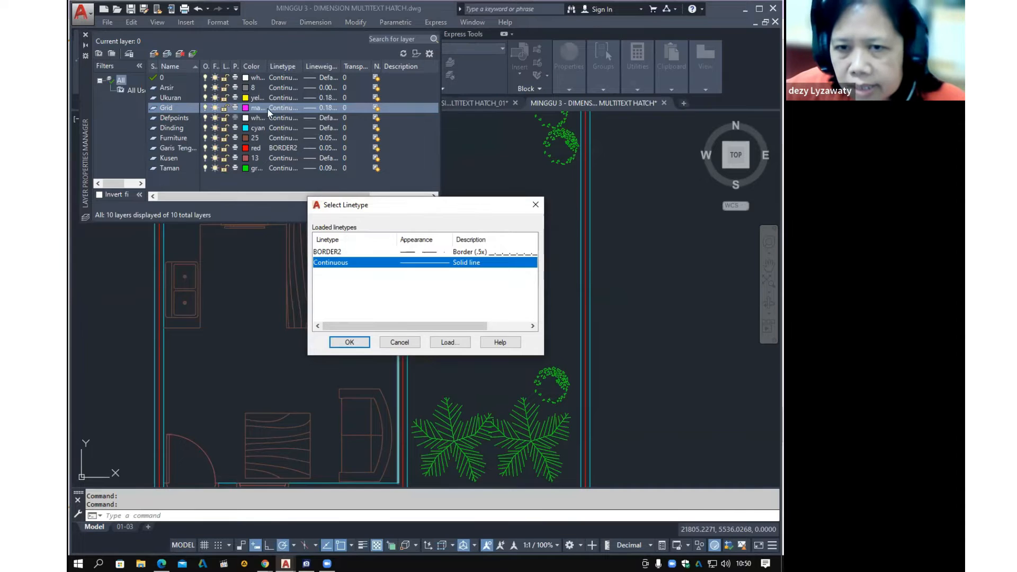
pyautogui.click(282, 106)
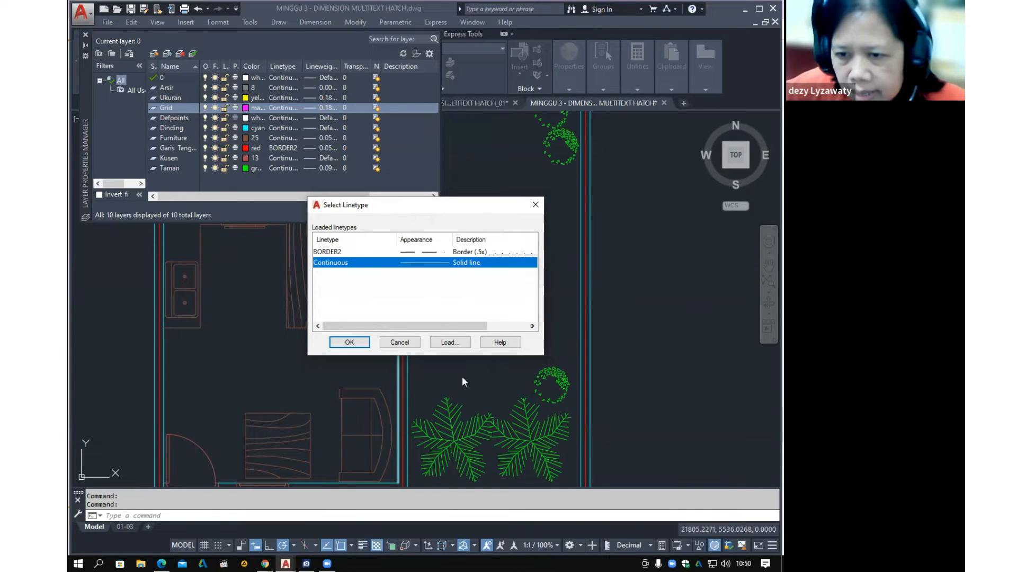
pyautogui.click(460, 342)
pyautogui.click(460, 342)
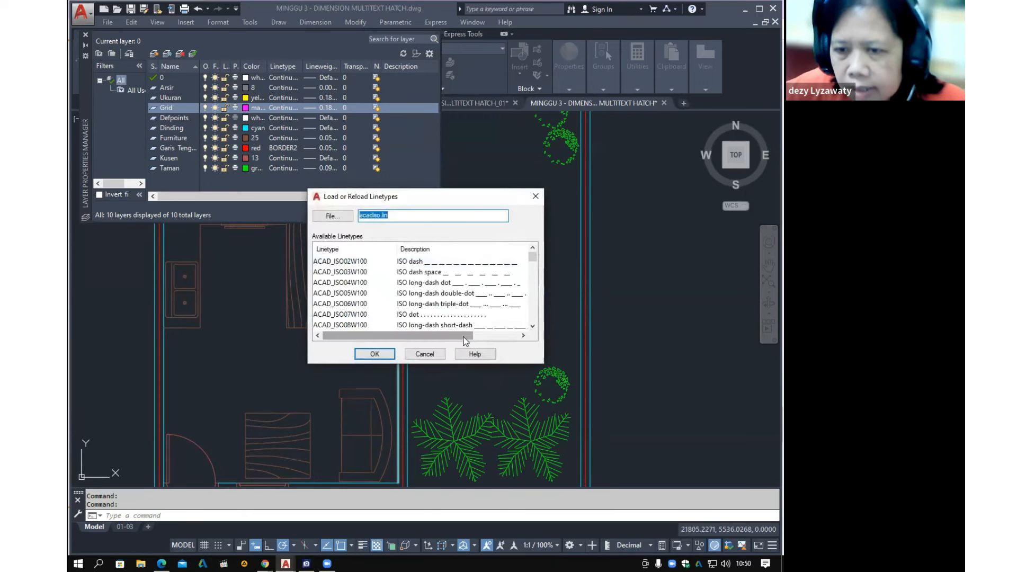
pyautogui.scroll(-6, 446, 306)
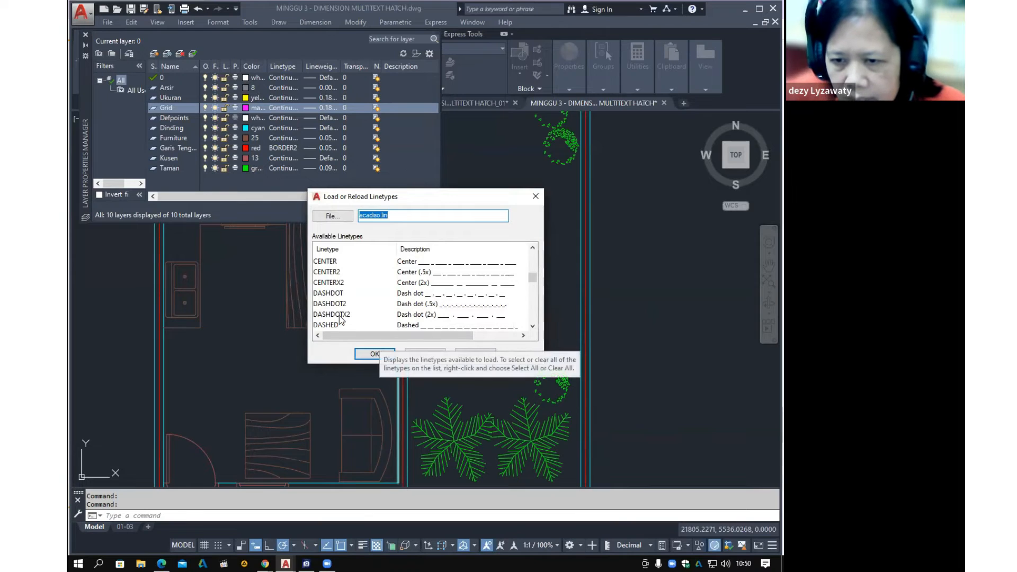
pyautogui.click(339, 295)
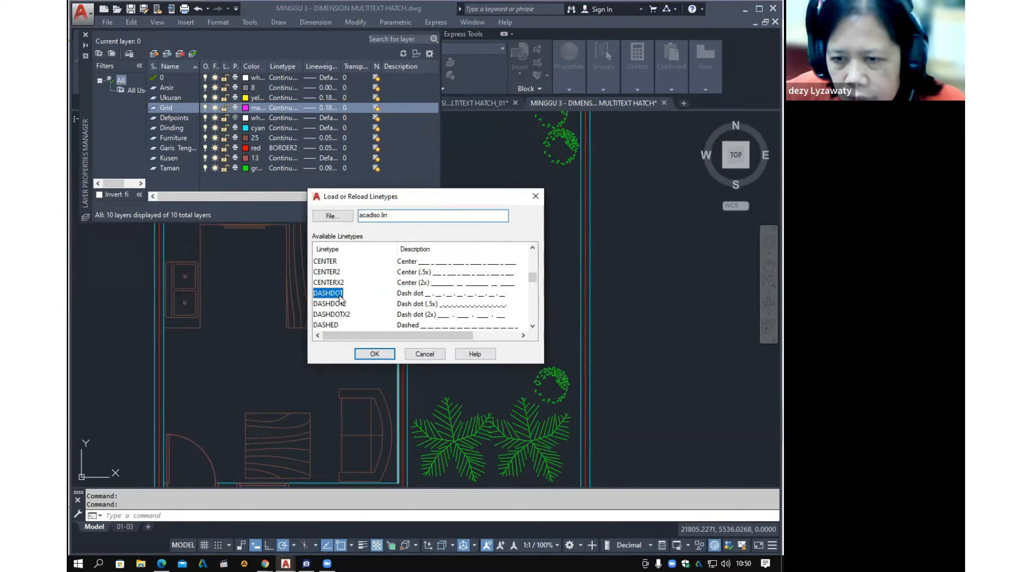
pyautogui.click(375, 354)
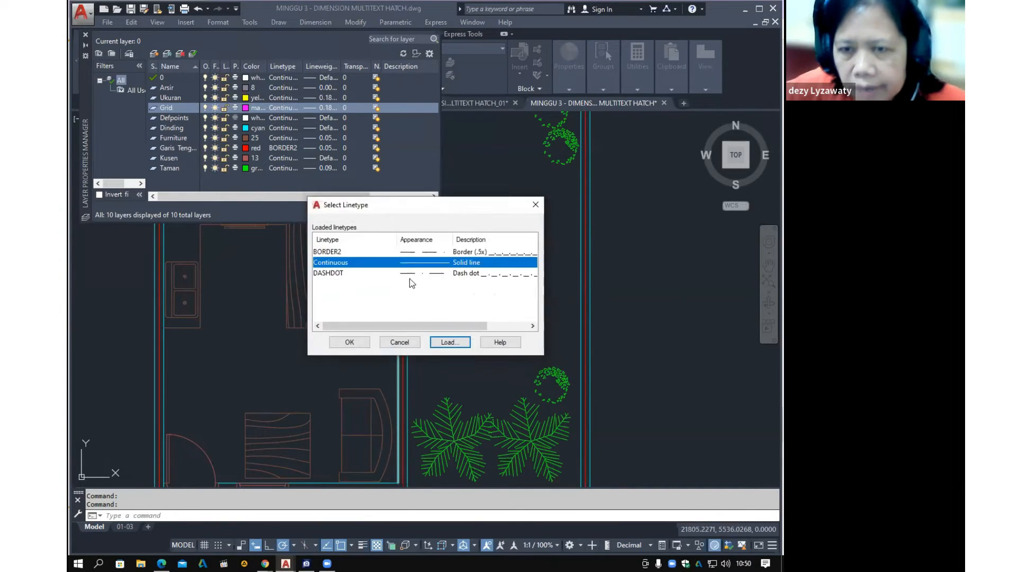
pyautogui.click(368, 274)
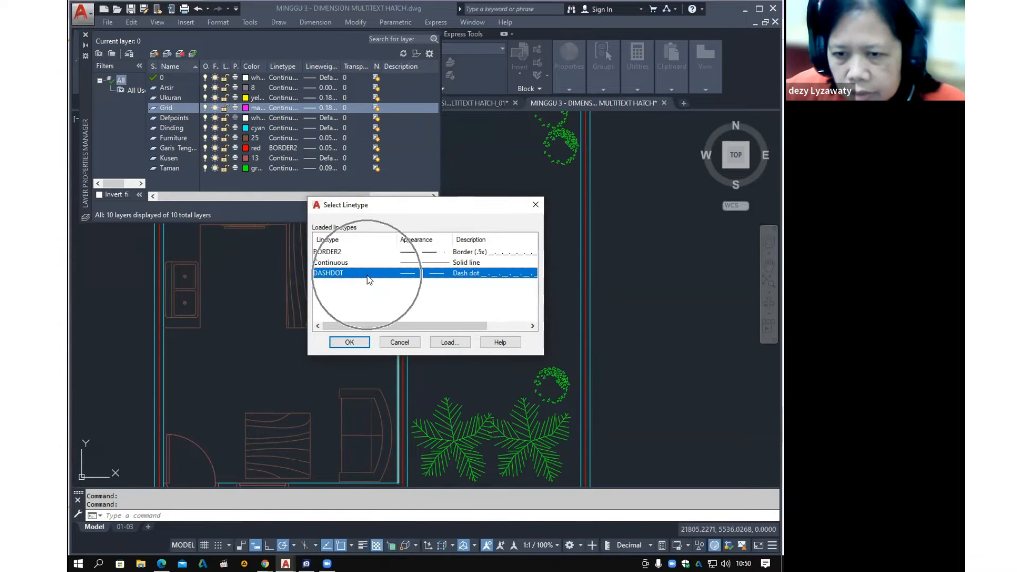
pyautogui.click(349, 342)
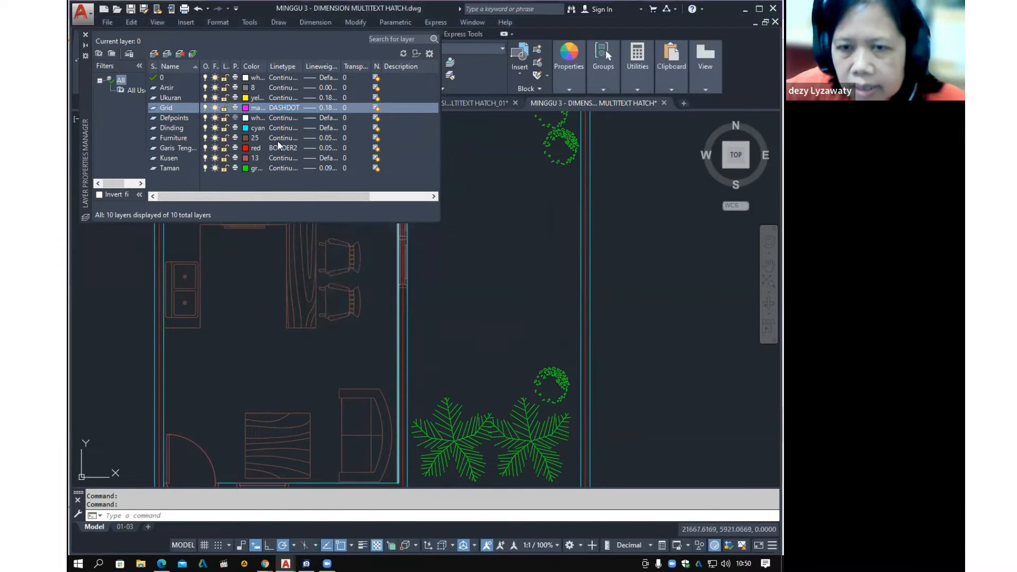
# Set the Grid layer's lineweight to 0.13 mm
pyautogui.click(284, 106)
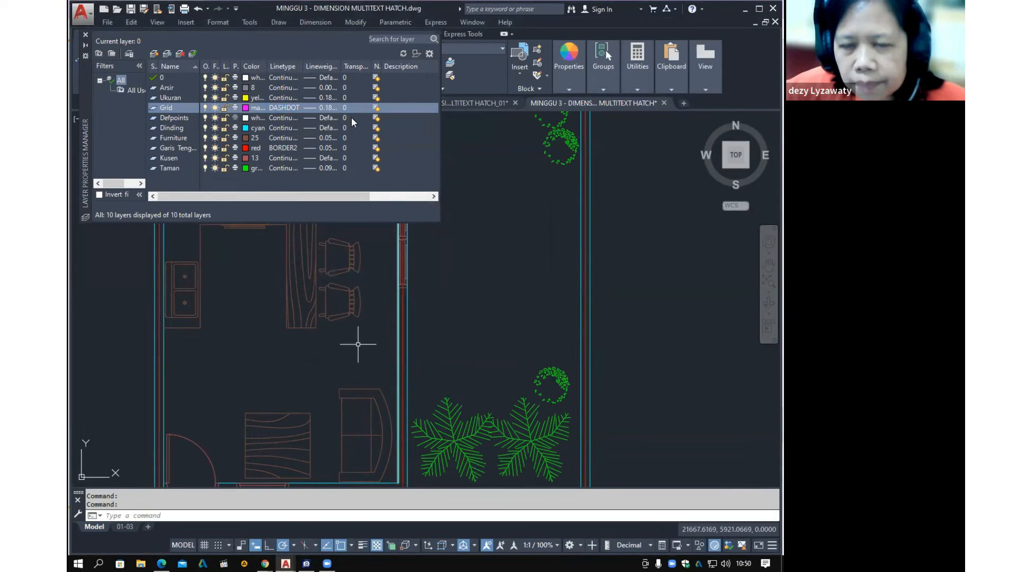
pyautogui.click(310, 109)
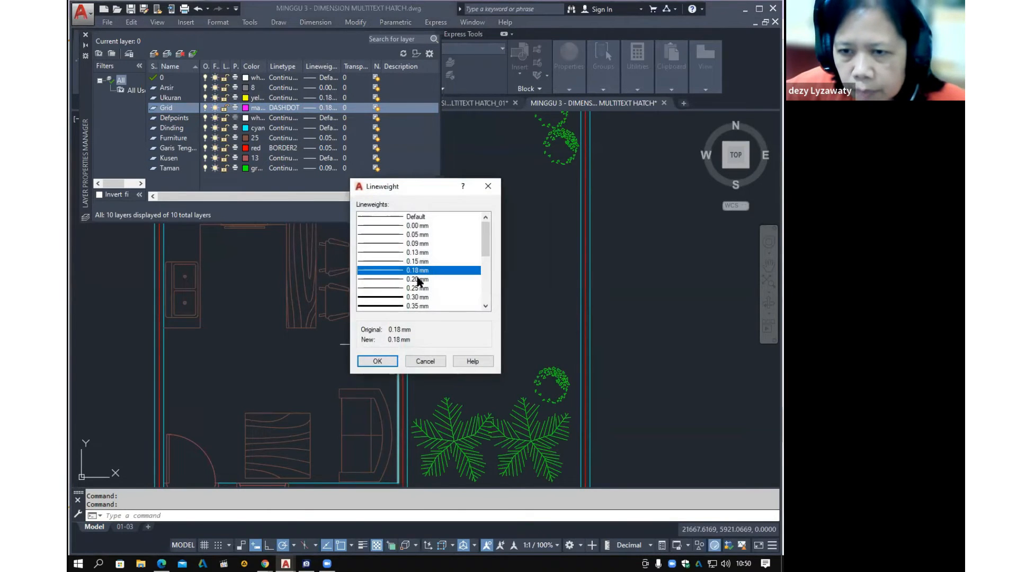
pyautogui.click(419, 253)
pyautogui.press('ctrl')
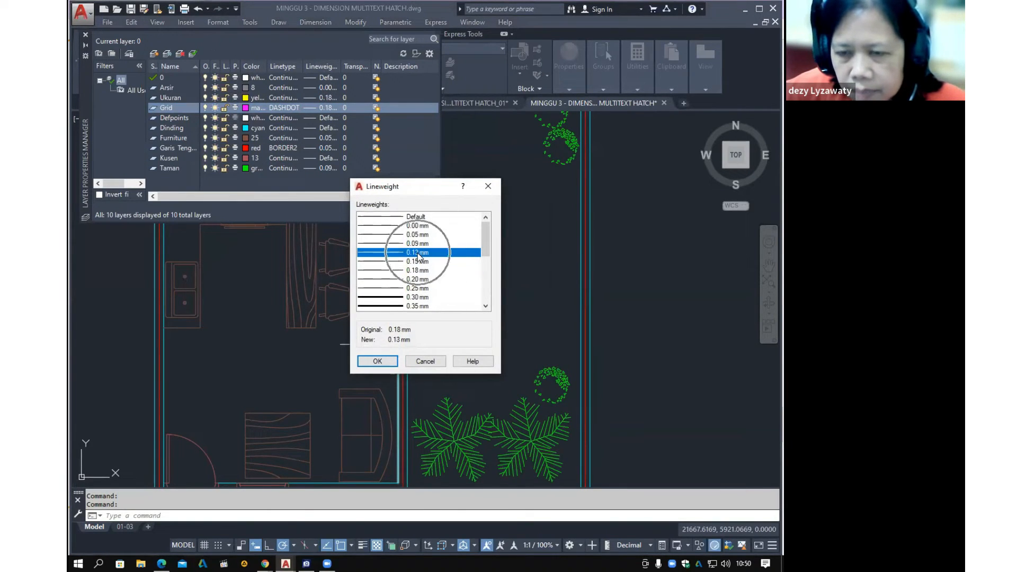
pyautogui.click(377, 361)
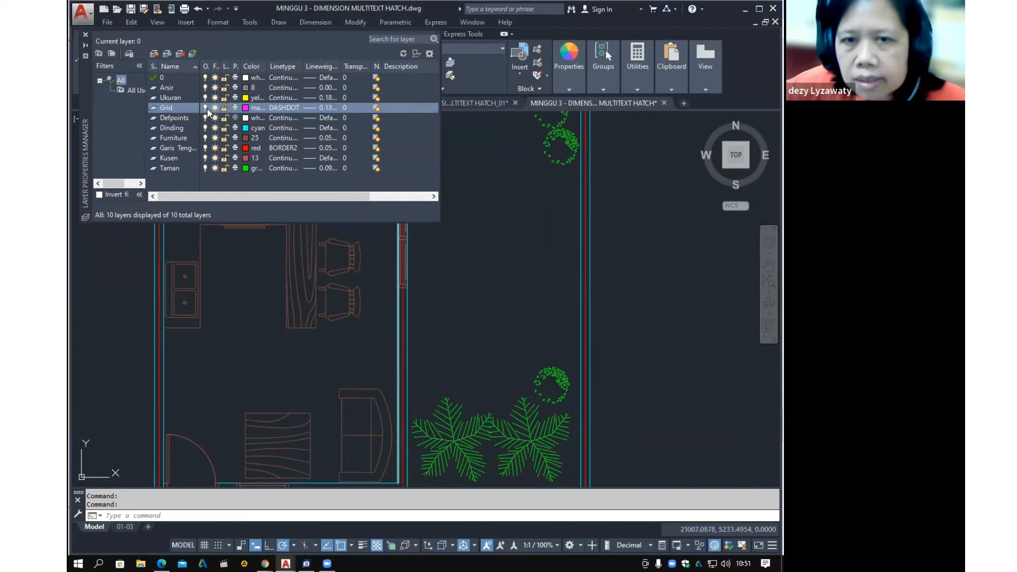
# Create a layer named Teks with the colour cyan, the Continuous linetype and the Default lineweight
pyautogui.click(153, 54)
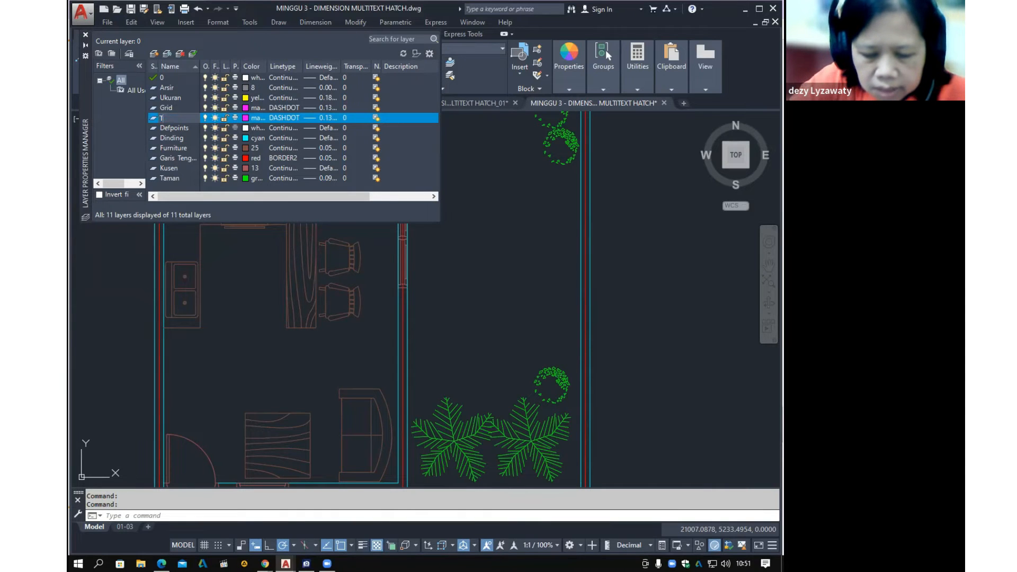
pyautogui.click(247, 119)
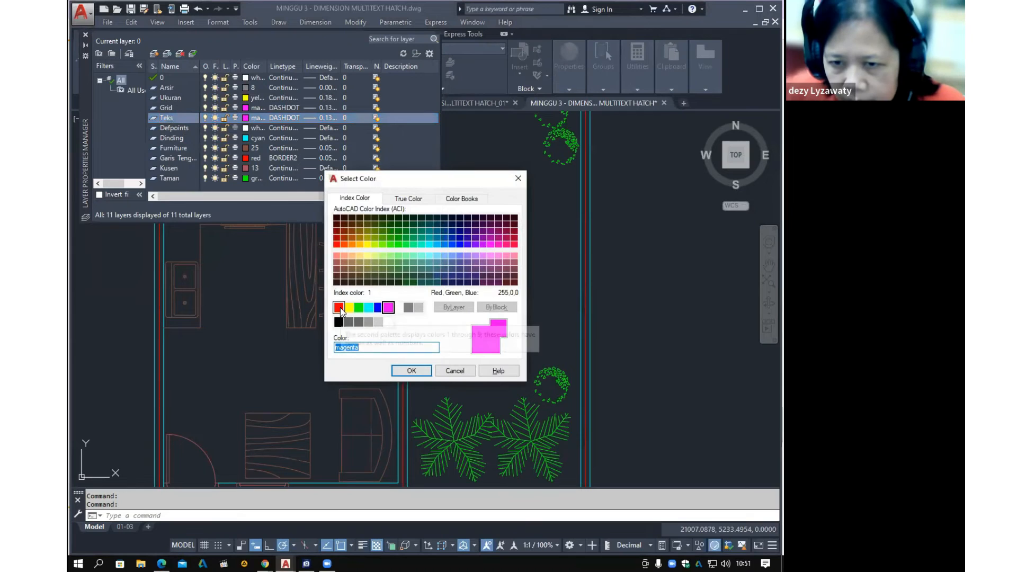
pyautogui.click(369, 307)
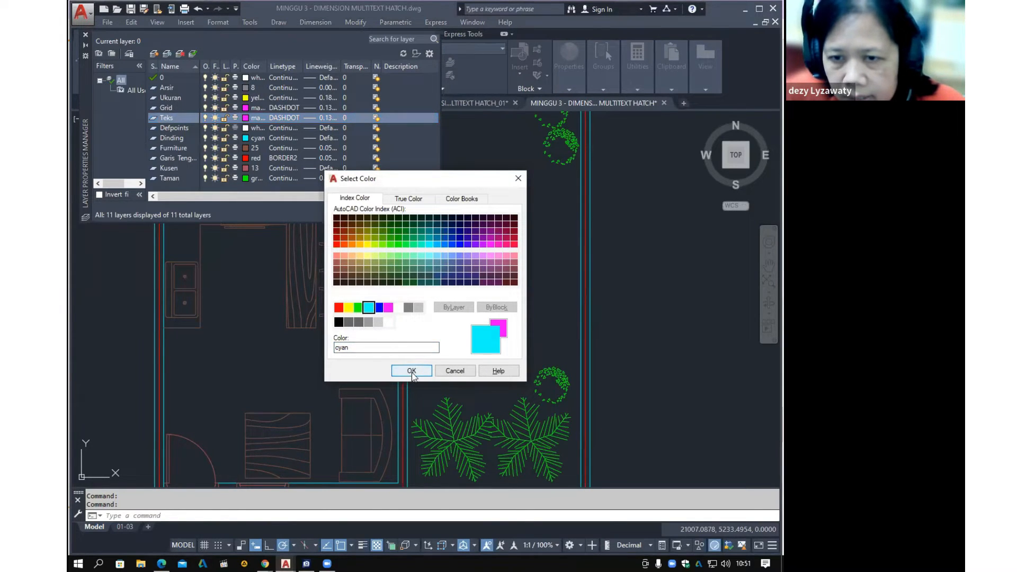
pyautogui.click(411, 370)
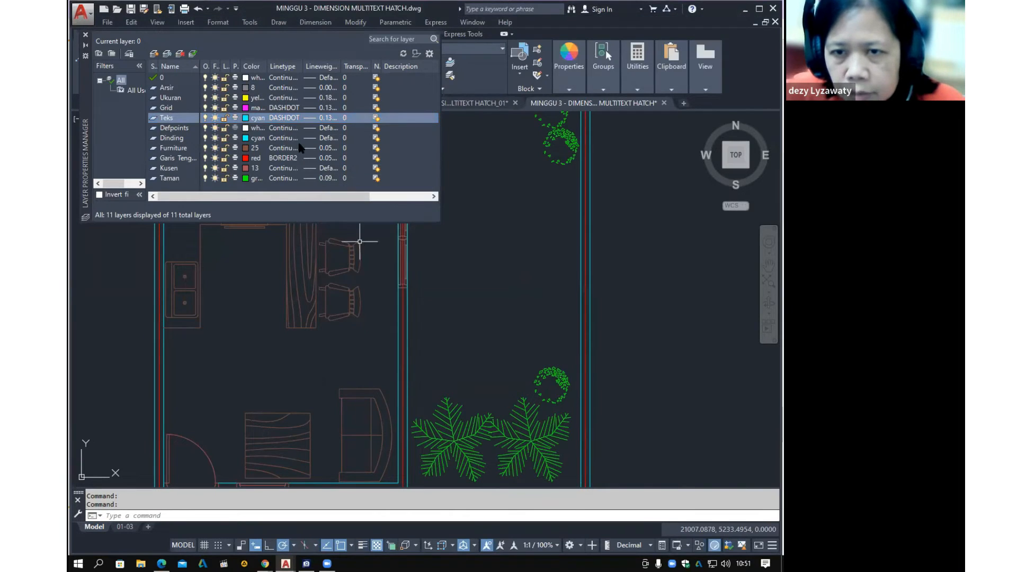
pyautogui.click(284, 117)
pyautogui.click(354, 263)
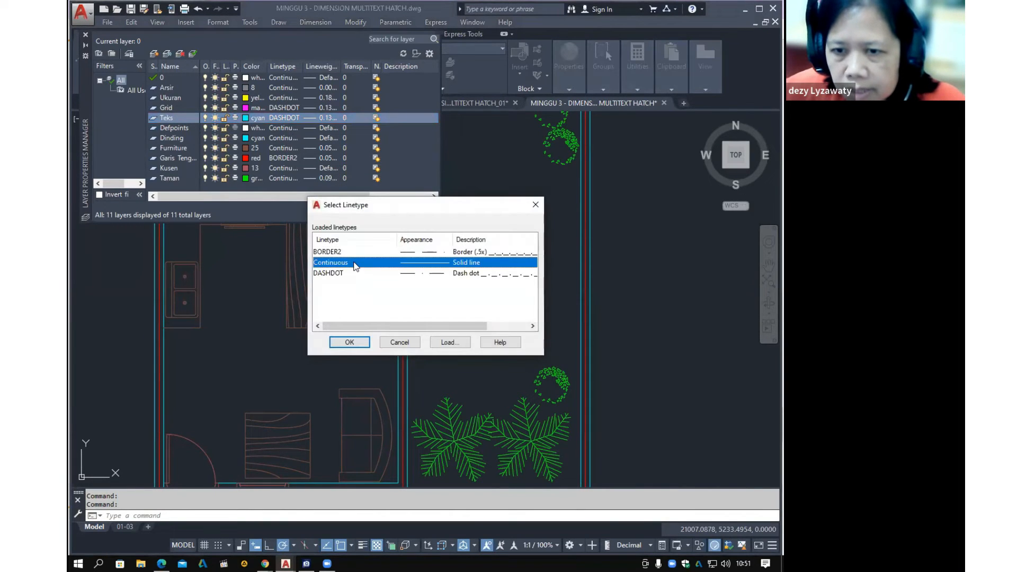
pyautogui.click(356, 342)
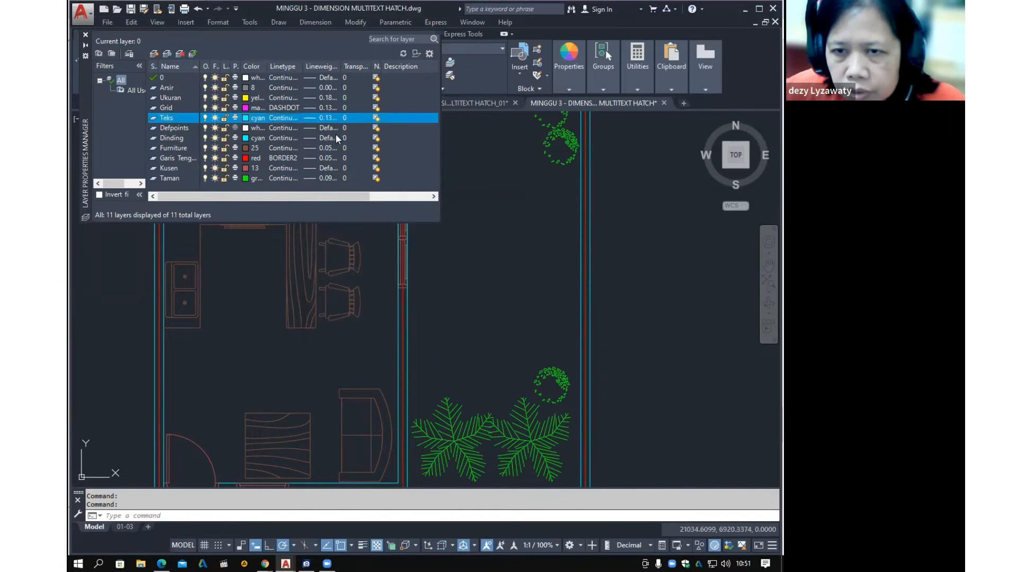
pyautogui.click(311, 118)
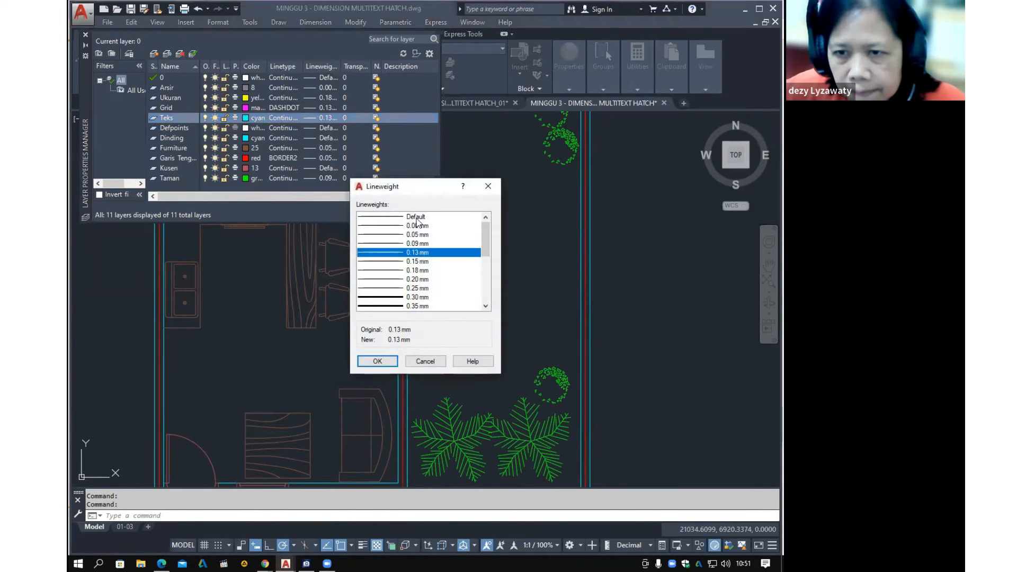
pyautogui.click(410, 217)
pyautogui.click(393, 365)
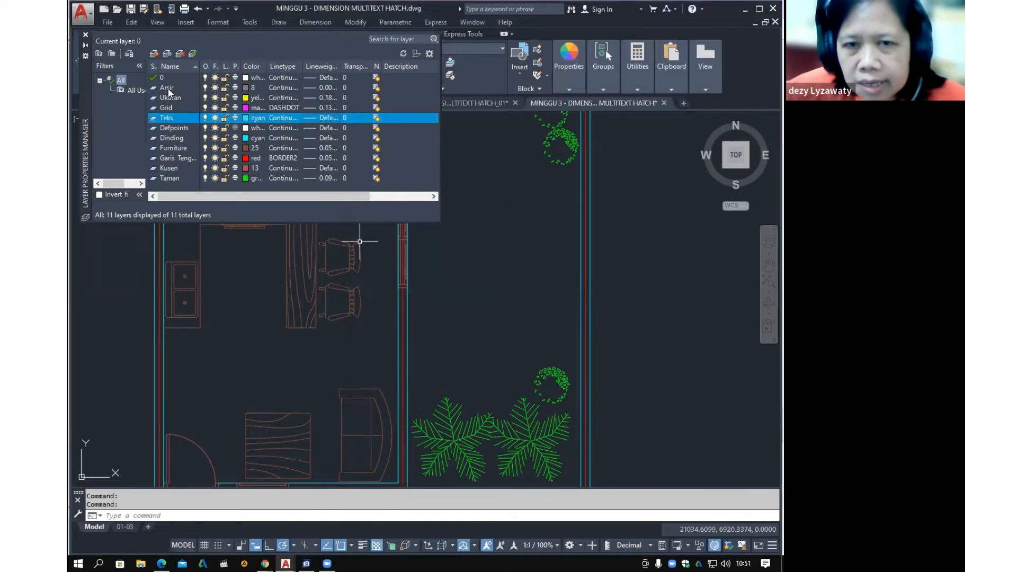
# Close the Layer Properties Manager and make Arsir the current layer
pyautogui.press('ctrl')
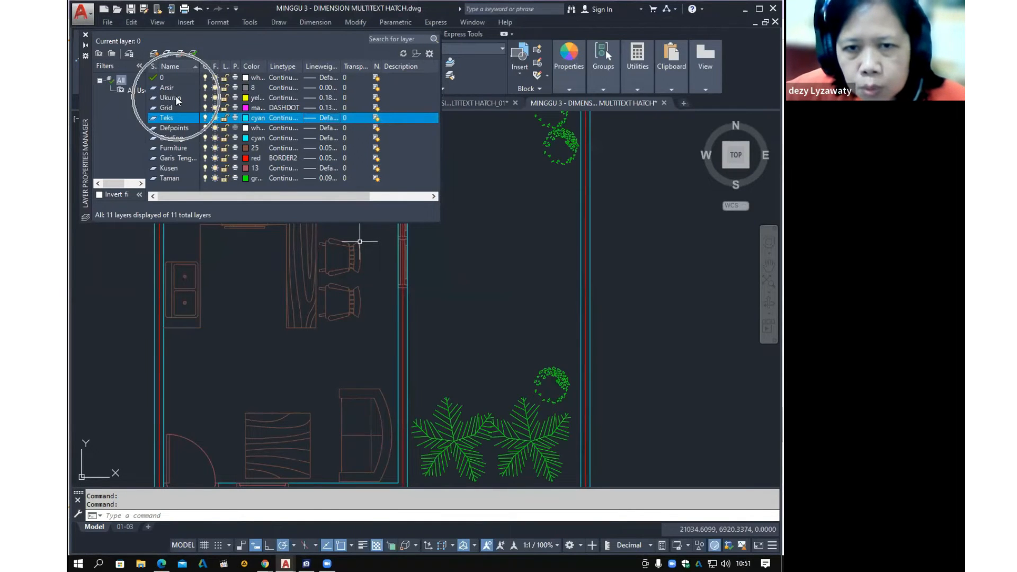
pyautogui.press('ctrl')
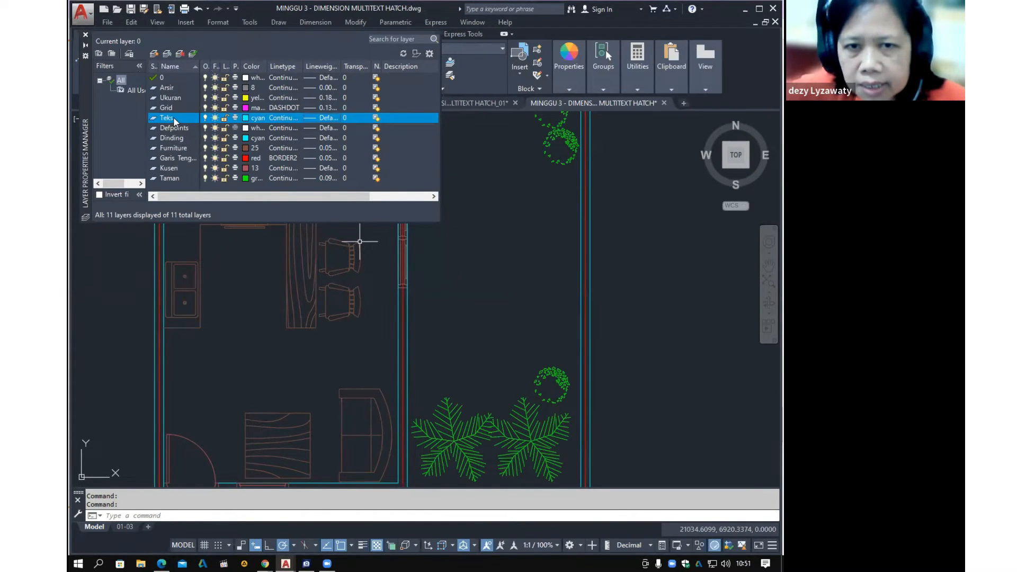
pyautogui.click(85, 35)
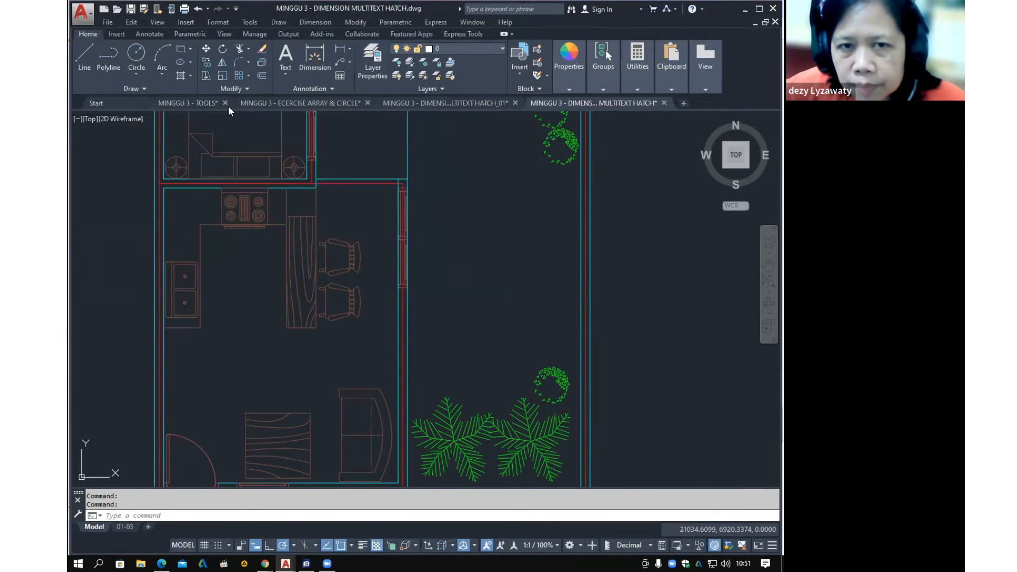
pyautogui.scroll(-2, 508, 292)
pyautogui.moveTo(504, 297)
pyautogui.mouseDown(button='middle')
pyautogui.moveTo(485, 313)
pyautogui.moveTo(500, 316)
pyautogui.mouseUp(button='middle')
pyautogui.scroll(-4, 486, 307)
pyautogui.scroll(4, 486, 312)
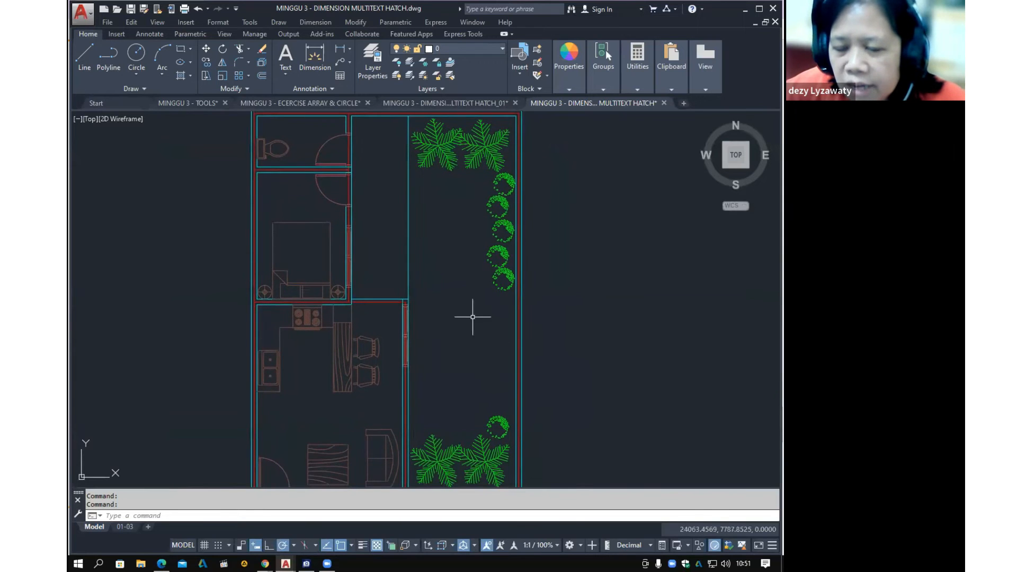
pyautogui.moveTo(454, 386)
pyautogui.mouseDown(button='middle')
pyautogui.moveTo(468, 267)
pyautogui.moveTo(471, 292)
pyautogui.mouseUp(button='middle')
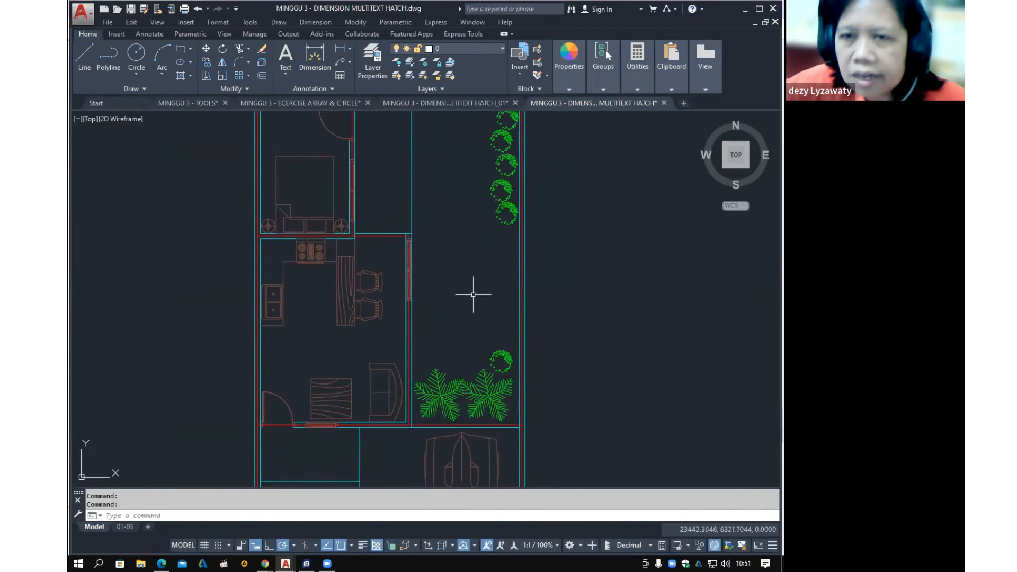
pyautogui.click(491, 49)
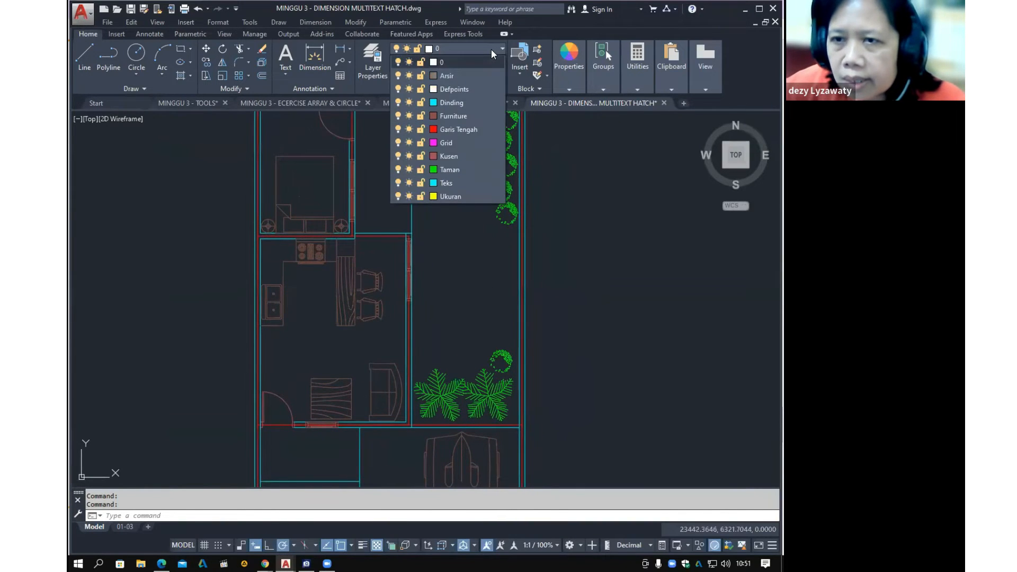
pyautogui.click(481, 75)
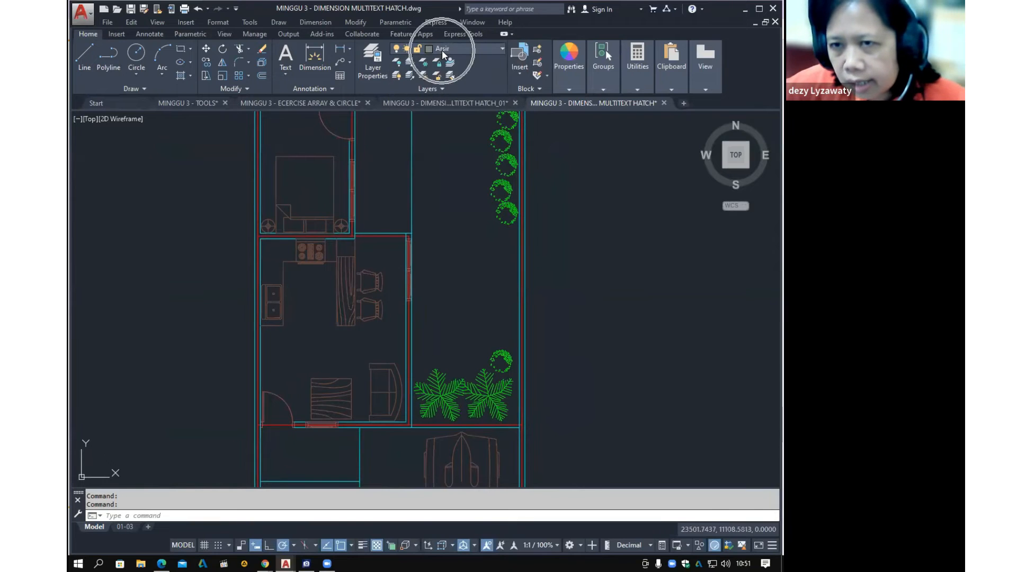
# Draw a circle with a radius of 300 in the open garden area beside the dining room, and select it
pyautogui.moveTo(493, 257); pyautogui.dragTo(475, 274, button='middle')
pyautogui.click(137, 55)
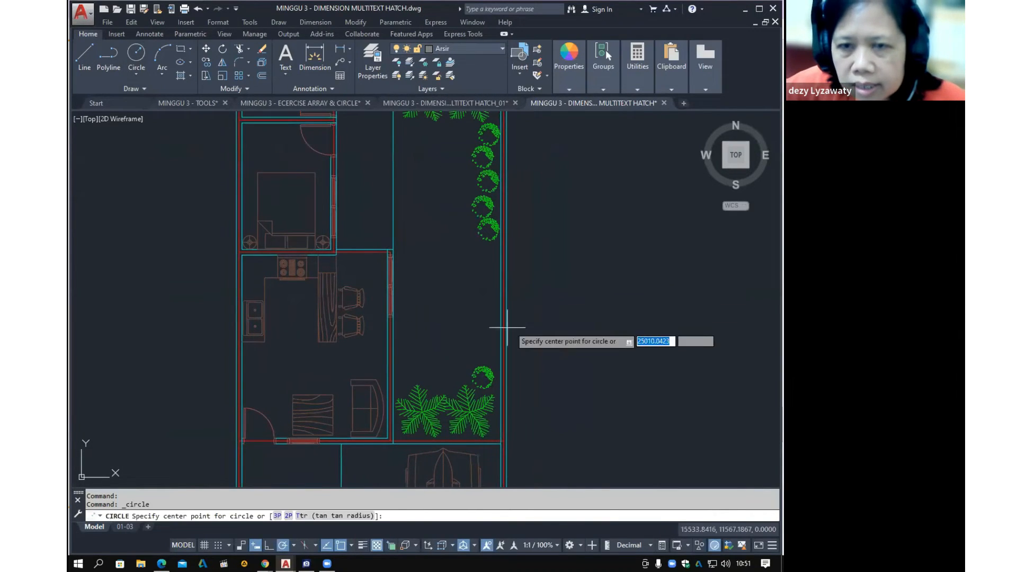
pyautogui.click(448, 292)
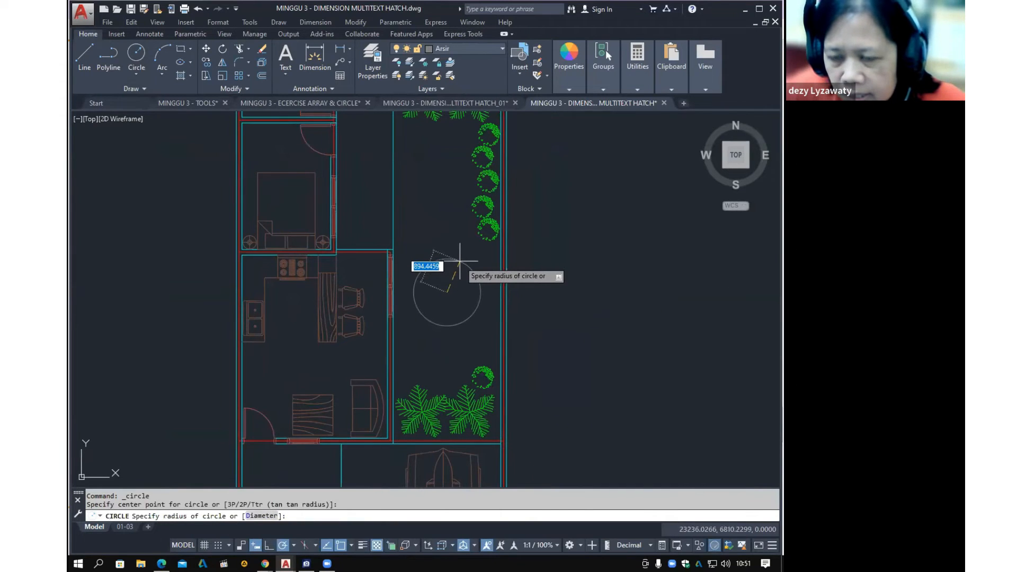
pyautogui.write('3')
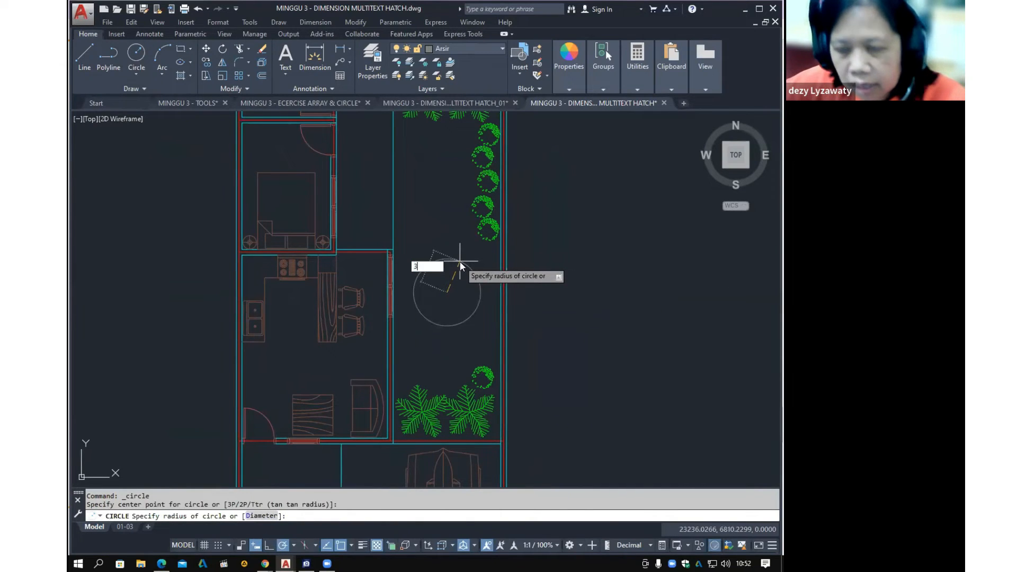
pyautogui.write('00')
pyautogui.press('Return')
pyautogui.click(451, 282)
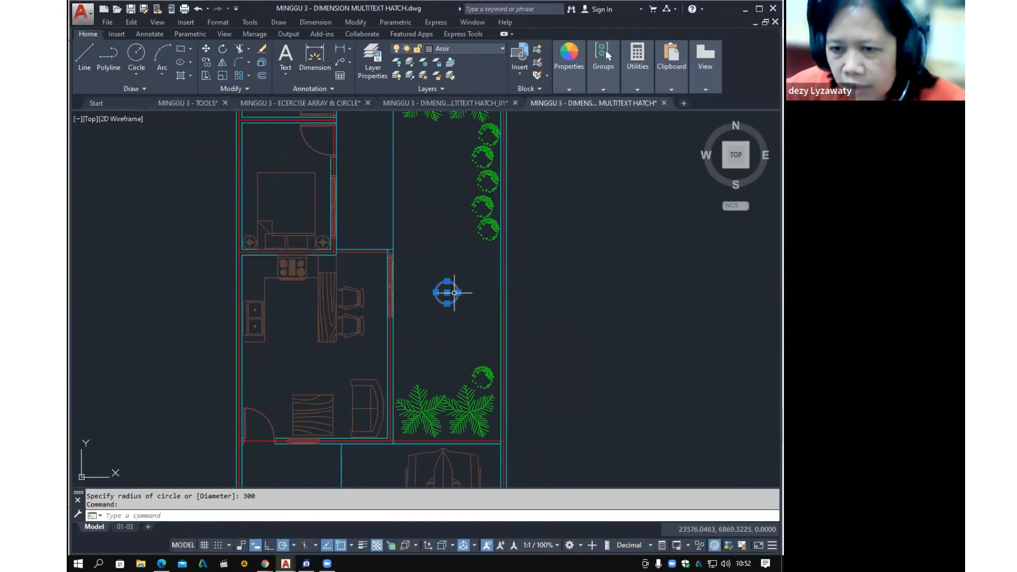
# Enlarge the garden circle to a radius of 1000
pyautogui.click(447, 281)
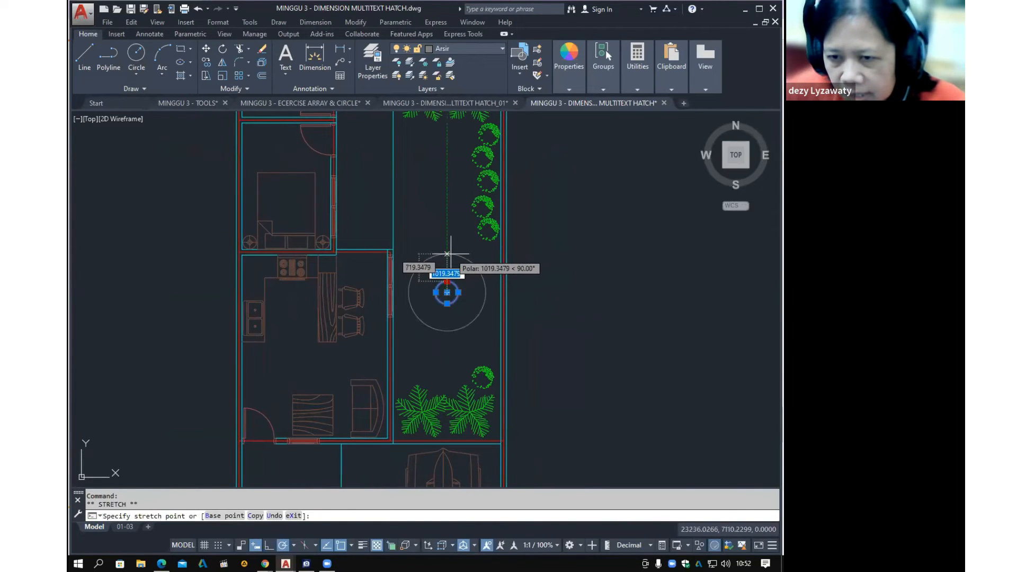
pyautogui.write('1000')
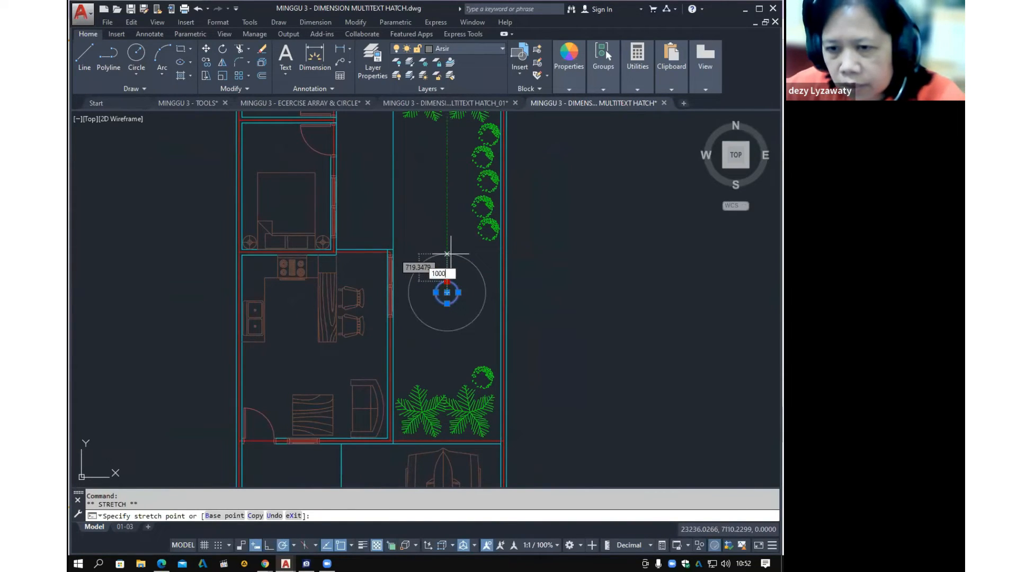
pyautogui.press('Return')
pyautogui.press('Escape')
# Copy the circle once, placing the copy just below and slightly left so that the two circles overlap
pyautogui.moveTo(538, 295); pyautogui.dragTo(529, 285, button='middle')
pyautogui.write('co')
pyautogui.press('Return')
pyautogui.click(464, 334)
pyautogui.click(472, 329)
pyautogui.click(452, 340)
pyautogui.click(434, 308)
pyautogui.press('Return')
pyautogui.click(602, 298)
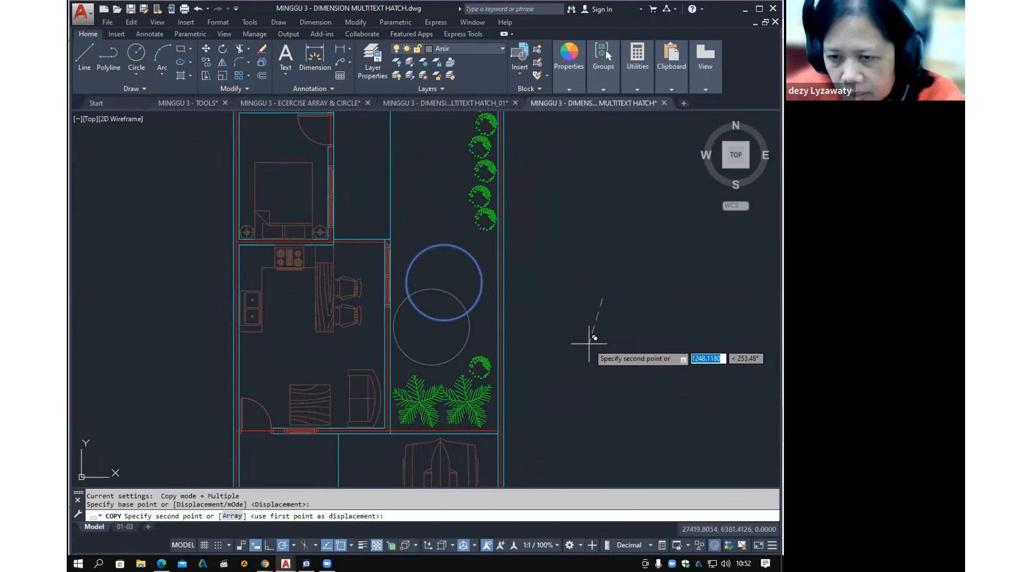
pyautogui.click(596, 341)
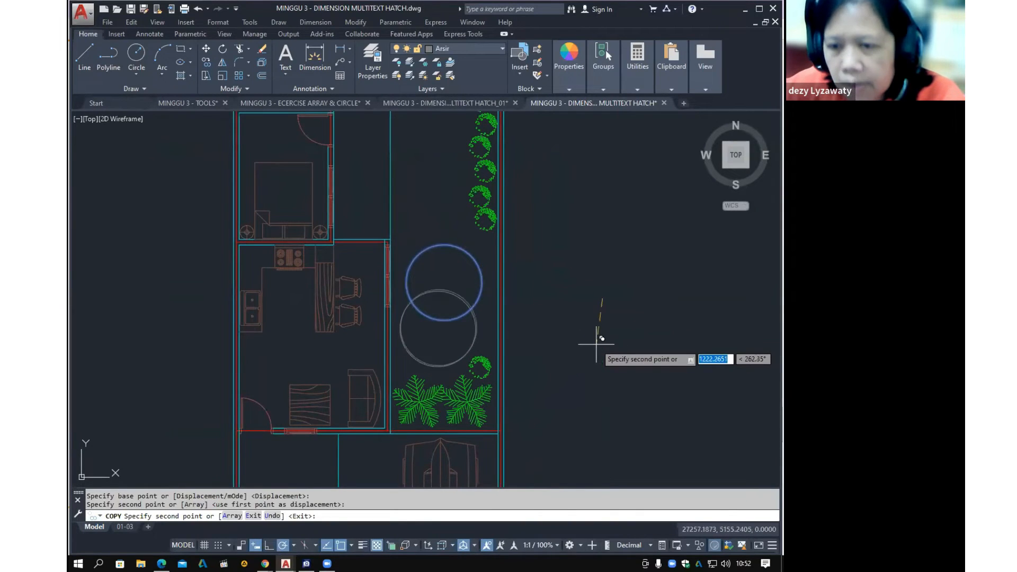
pyautogui.press('Escape')
# Trim the overlapping arcs inside the two circles to form a single figure-eight pond outline
pyautogui.write('tr')
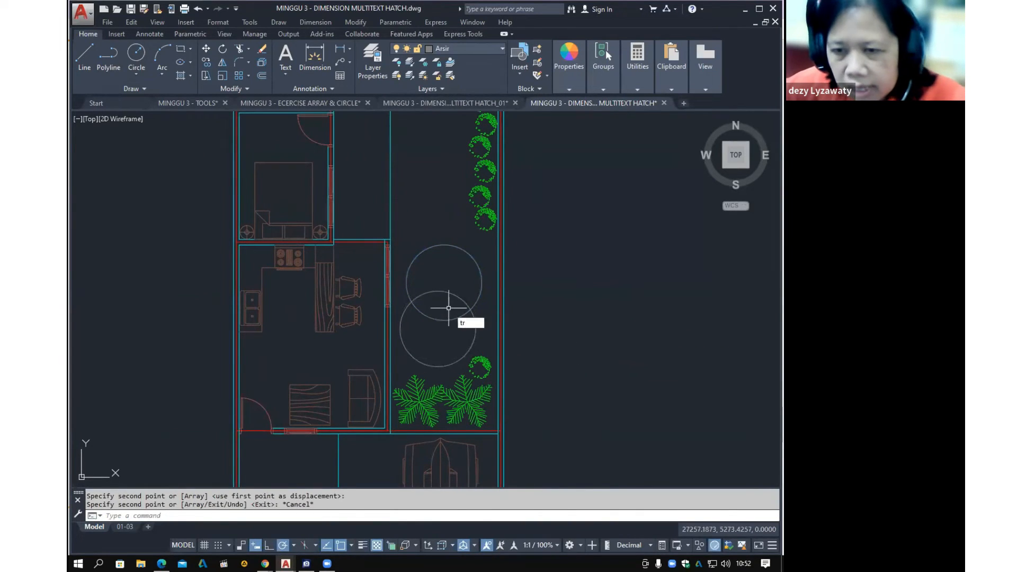
pyautogui.press('Return')
pyautogui.click(471, 329)
pyautogui.click(451, 270)
pyautogui.press('Return')
pyautogui.click(460, 287)
pyautogui.click(441, 322)
pyautogui.press('Escape')
# Move the two arcs of the pond outline slightly upward in the garden
pyautogui.moveTo(455, 314); pyautogui.dragTo(464, 298, button='middle')
pyautogui.write('m')
pyautogui.press('Return')
pyautogui.click(494, 309)
pyautogui.click(470, 284)
pyautogui.press('Return')
pyautogui.click(588, 298)
pyautogui.press('Escape')
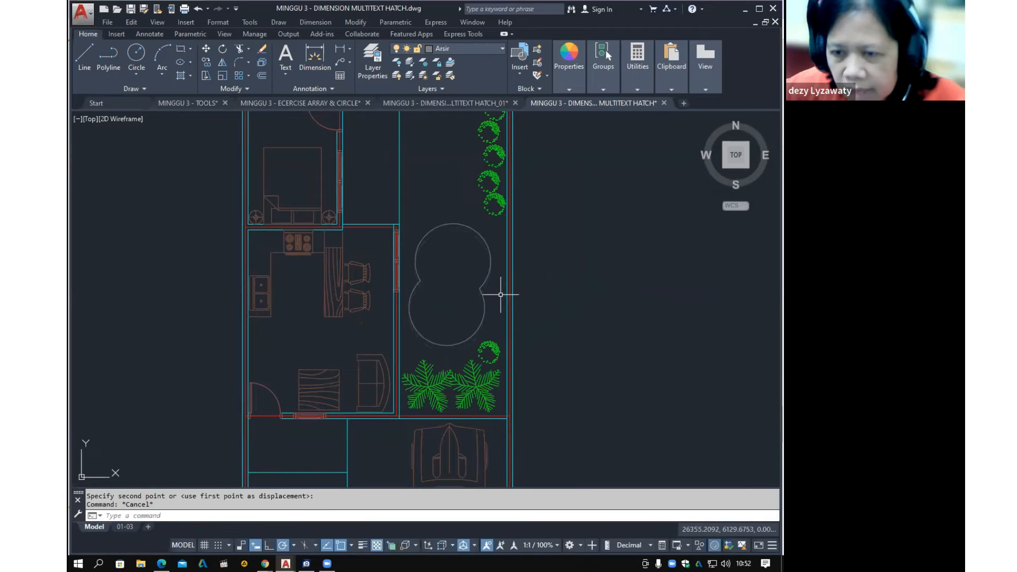
# Offset both arcs of the pond outline inward by 200
pyautogui.click(356, 22)
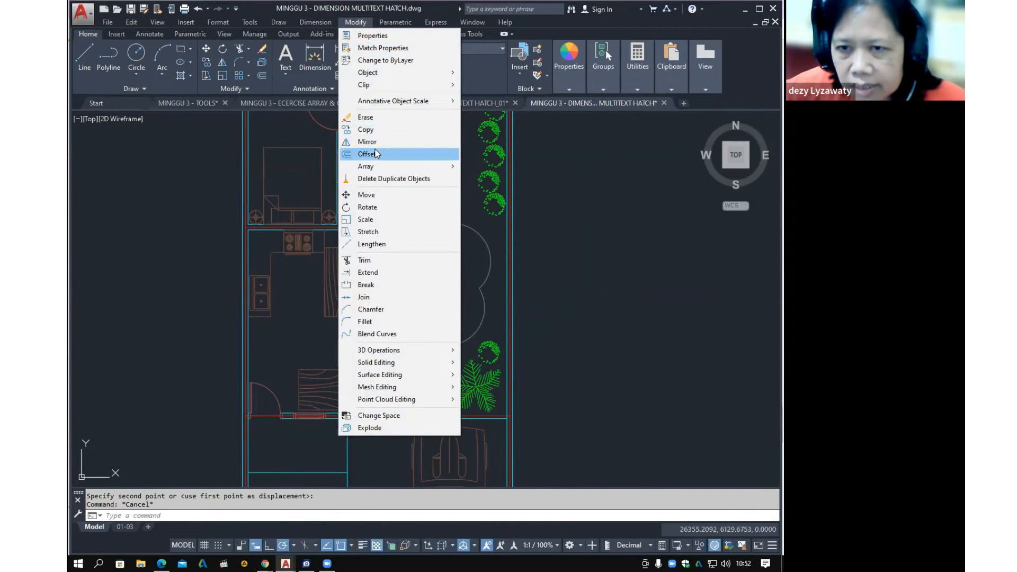
pyautogui.click(375, 154)
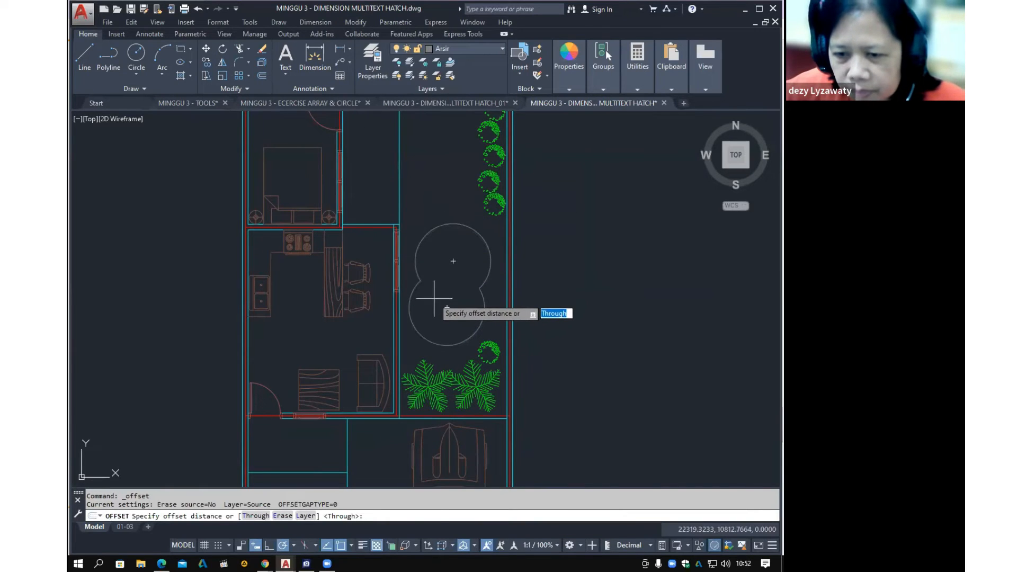
pyautogui.write('200')
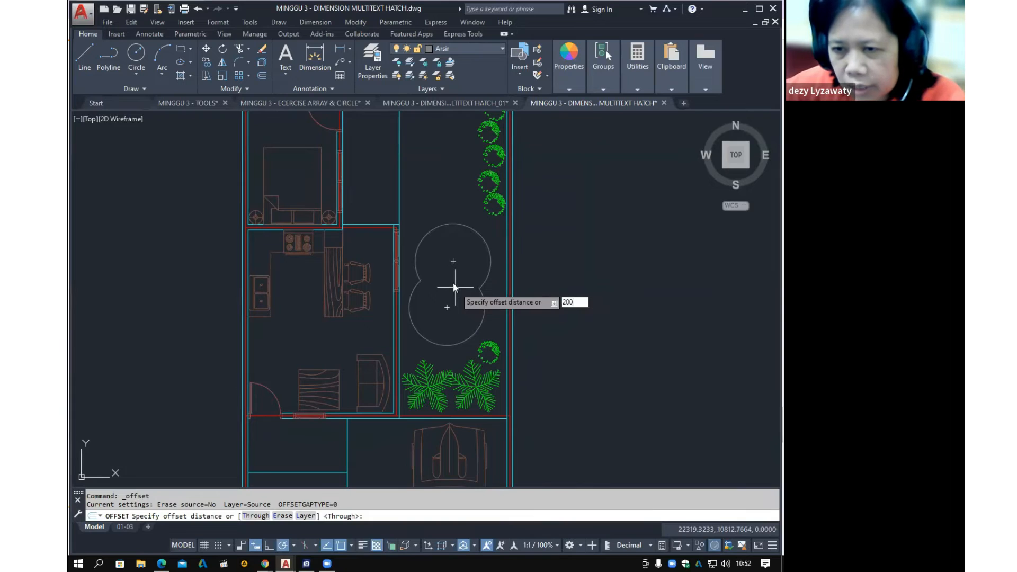
pyautogui.press('Return')
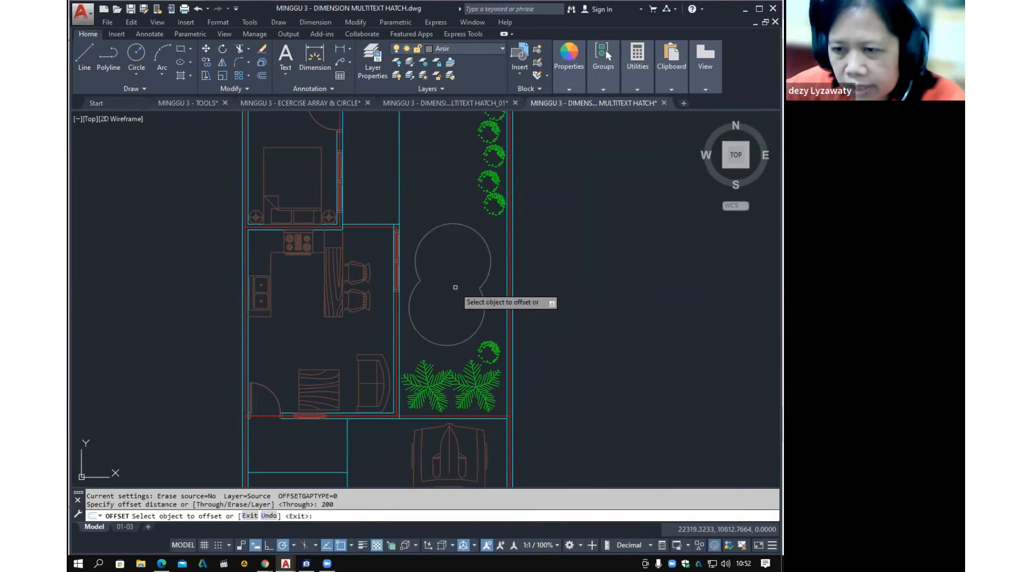
pyautogui.click(487, 244)
pyautogui.click(468, 289)
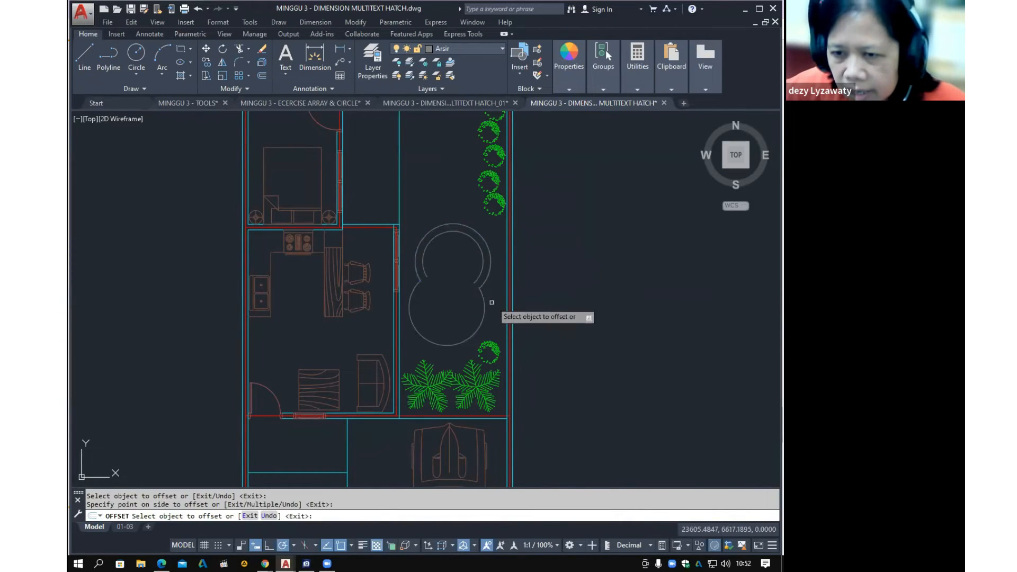
pyautogui.click(485, 308)
pyautogui.click(466, 301)
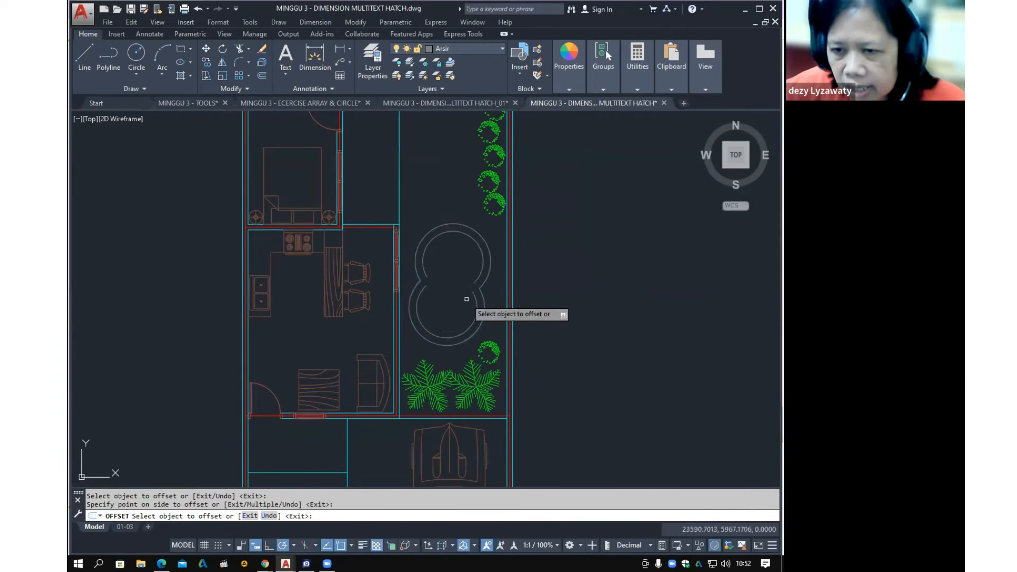
pyautogui.press('Escape')
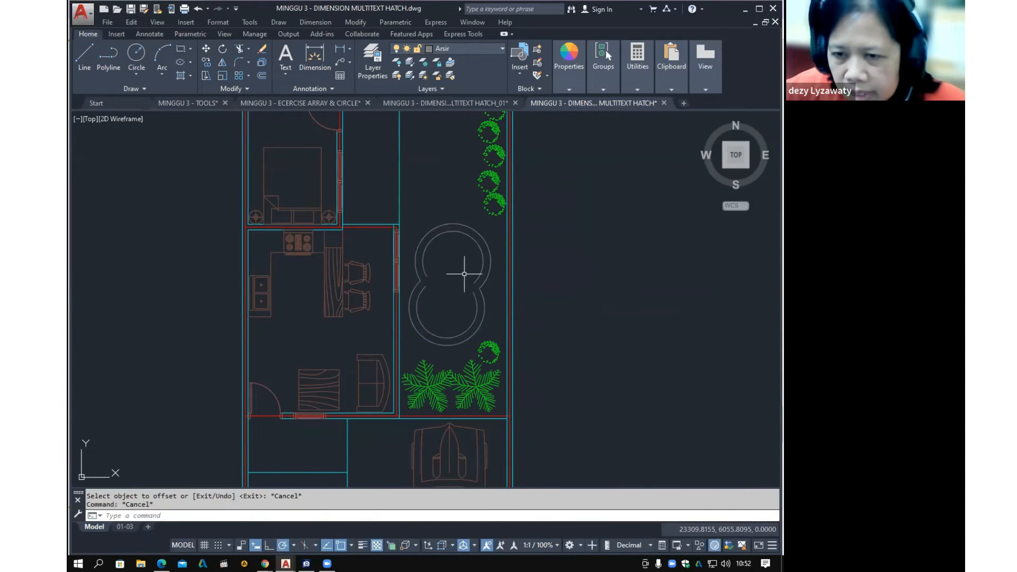
# Fillet the two inner pond arcs together on both sides of the waist so their ends meet in sharp corners
pyautogui.click(354, 21)
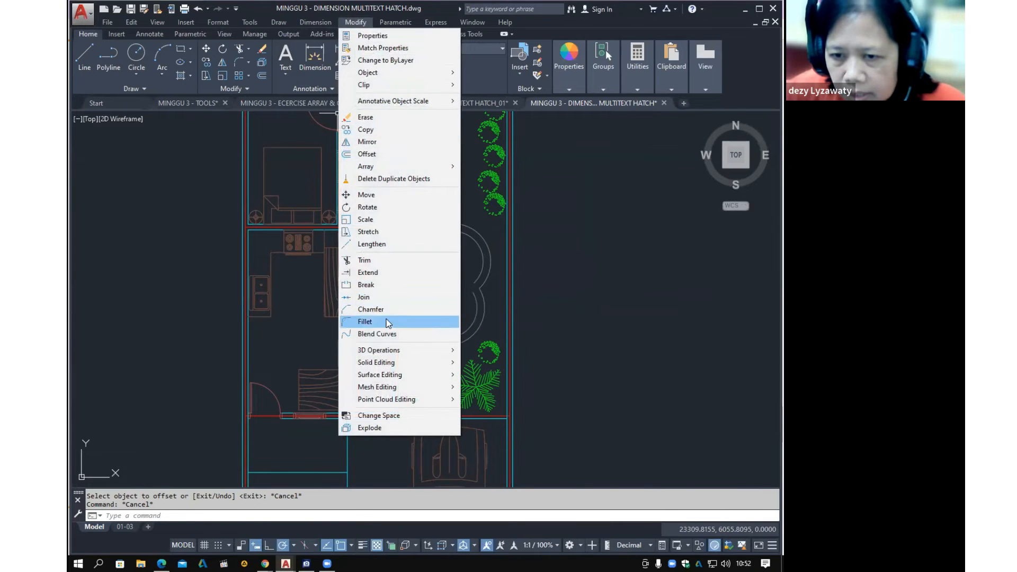
pyautogui.click(445, 321)
pyautogui.click(478, 276)
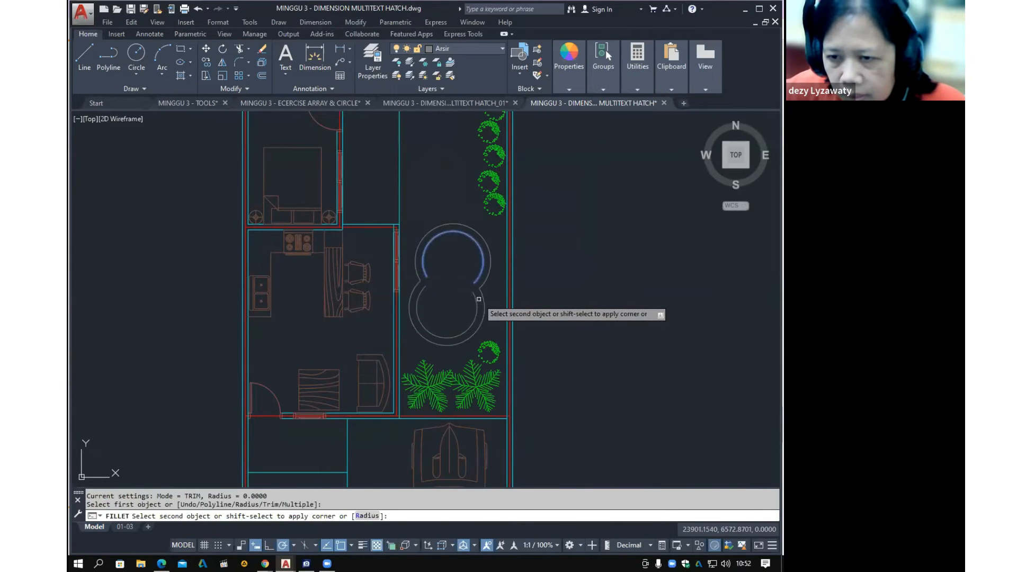
pyautogui.click(476, 300)
pyautogui.click(355, 22)
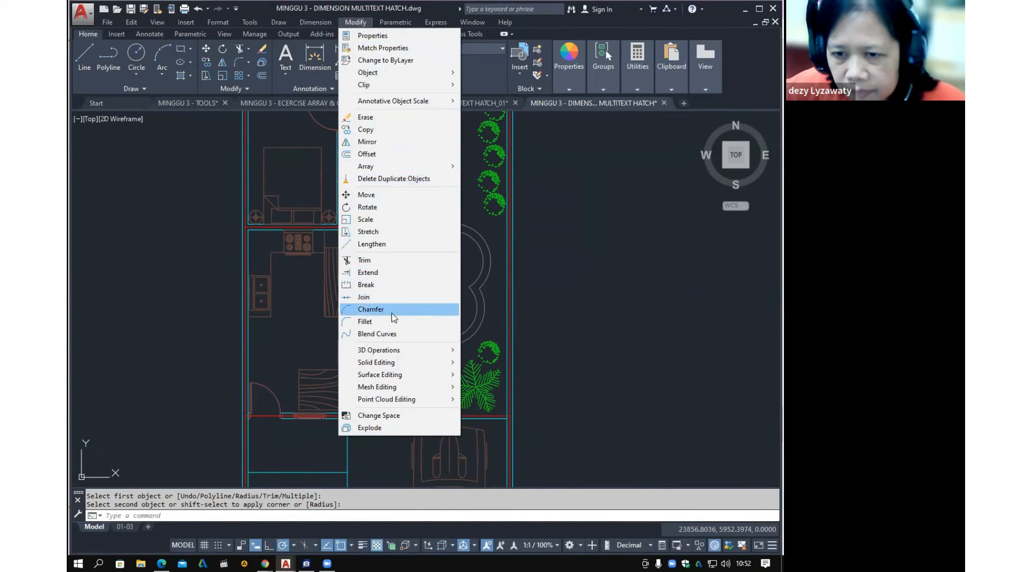
pyautogui.click(364, 321)
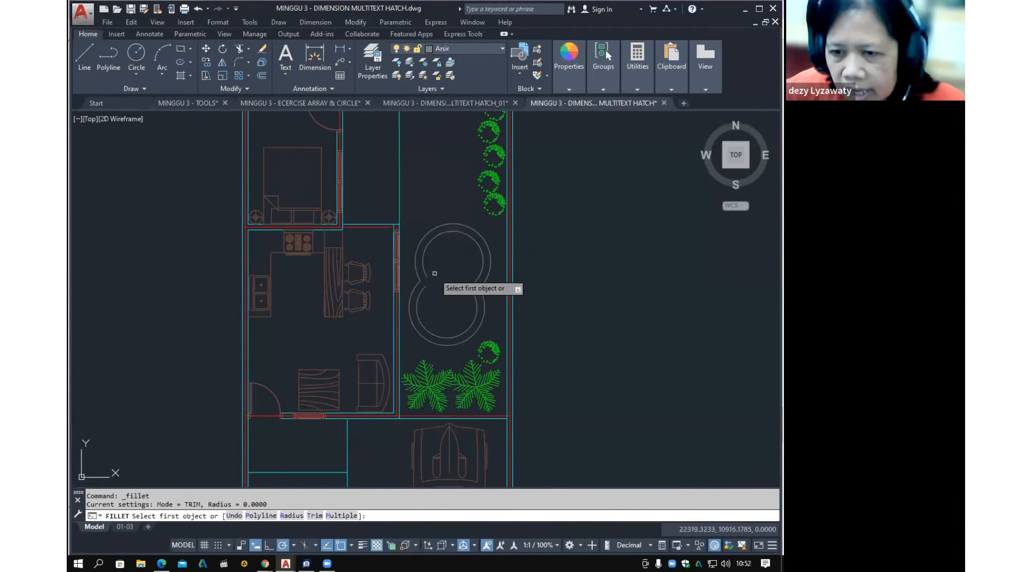
pyautogui.click(427, 275)
pyautogui.click(421, 297)
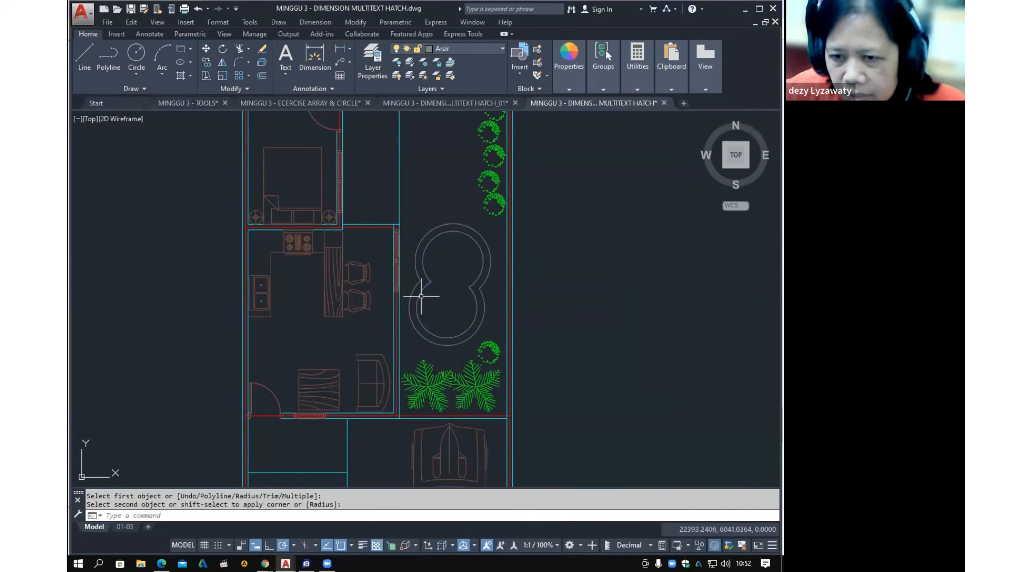
# Stretch the outer wall line under the front door across the opening to the inner face of the left side wall
pyautogui.moveTo(514, 306); pyautogui.dragTo(557, 284, button='middle')
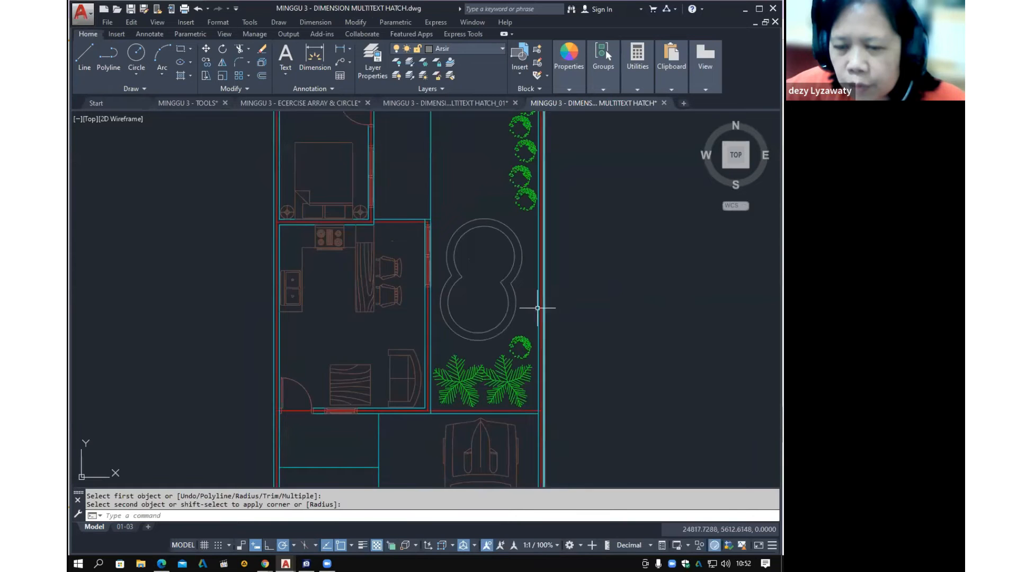
pyautogui.scroll(-3, 538, 301)
pyautogui.click(443, 380)
pyautogui.click(443, 380)
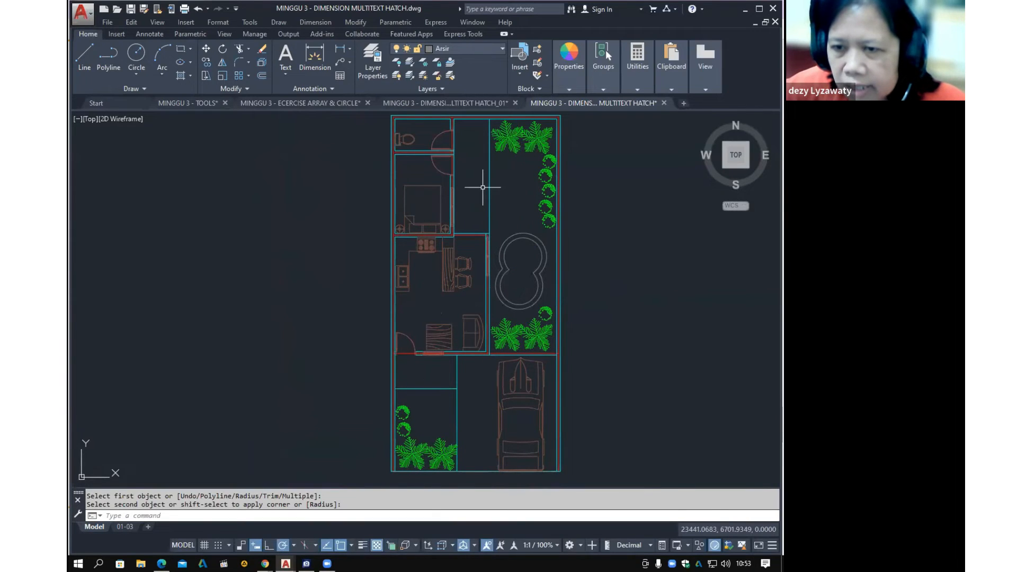
pyautogui.scroll(5, 431, 351)
pyautogui.click(391, 322)
pyautogui.click(381, 328)
pyautogui.click(381, 324)
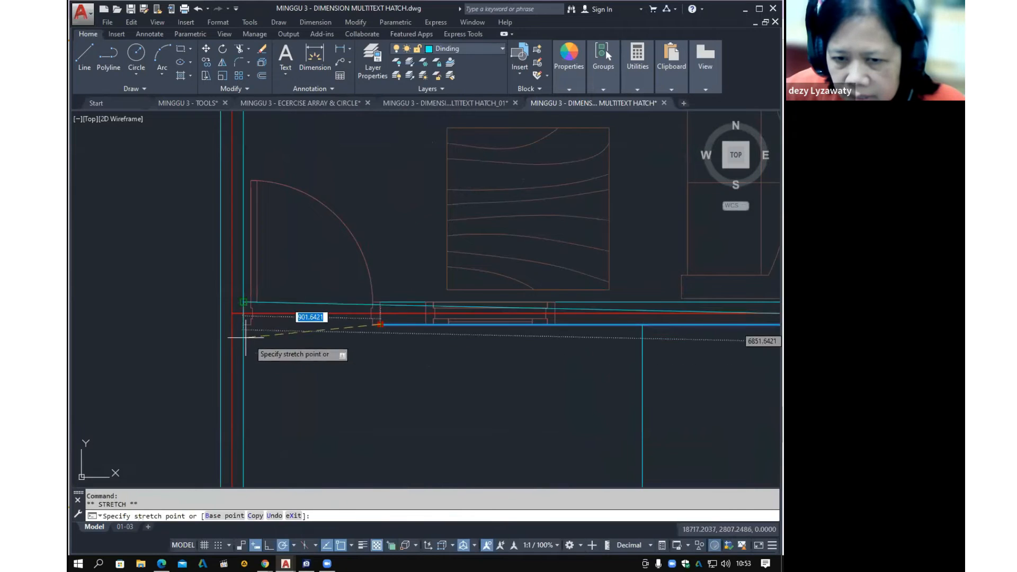
pyautogui.click(243, 324)
pyautogui.scroll(-2, 507, 365)
pyautogui.moveTo(547, 378); pyautogui.dragTo(517, 391, button='middle')
pyautogui.scroll(1, 517, 391)
pyautogui.press('Escape')
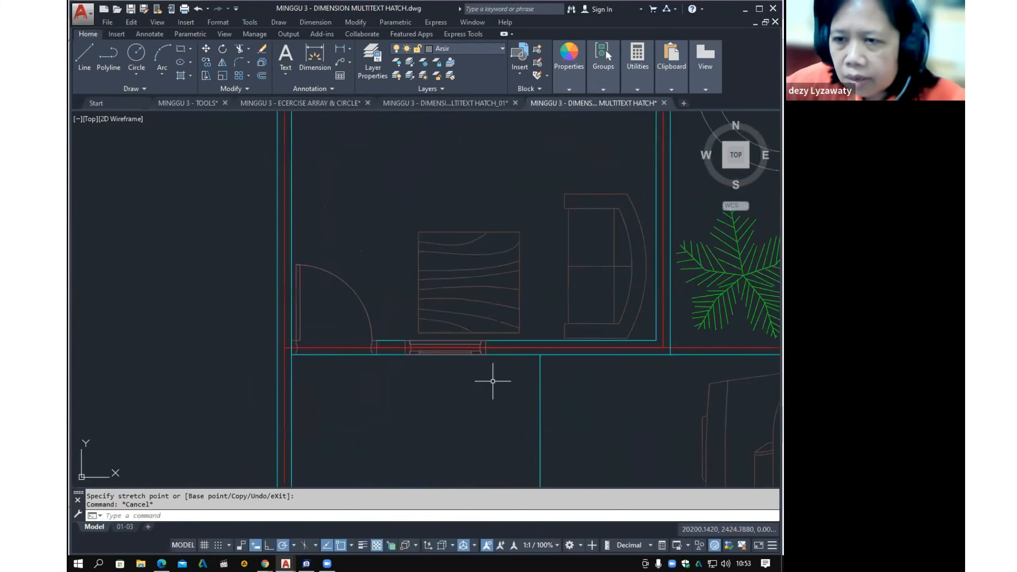
pyautogui.scroll(-2, 450, 381)
pyautogui.moveTo(430, 381); pyautogui.dragTo(382, 416, button='middle')
pyautogui.scroll(-2, 488, 349)
pyautogui.moveTo(456, 264)
pyautogui.mouseDown(button='middle')
pyautogui.moveTo(482, 279)
pyautogui.moveTo(448, 263)
pyautogui.mouseUp(button='middle')
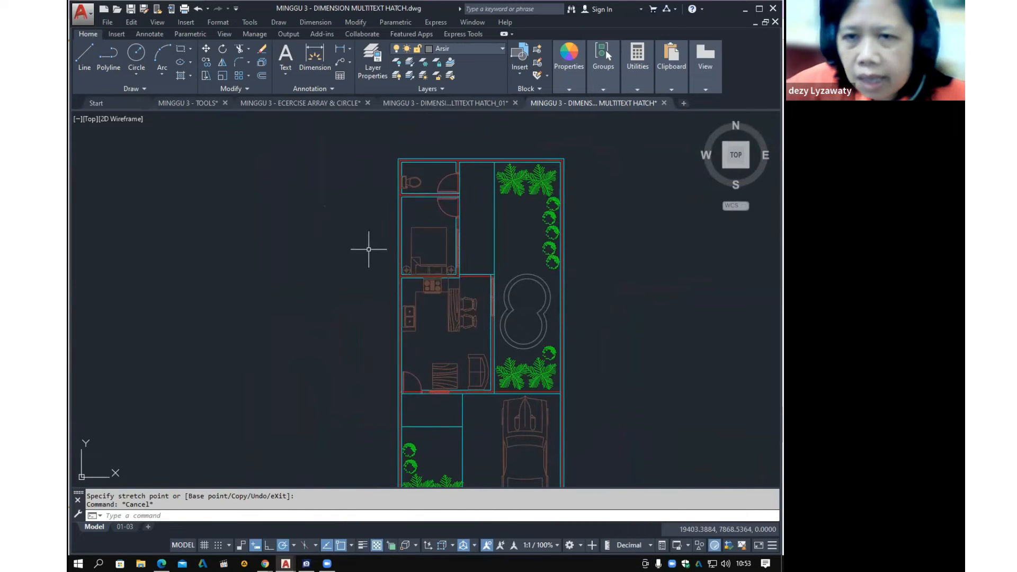
pyautogui.click(277, 22)
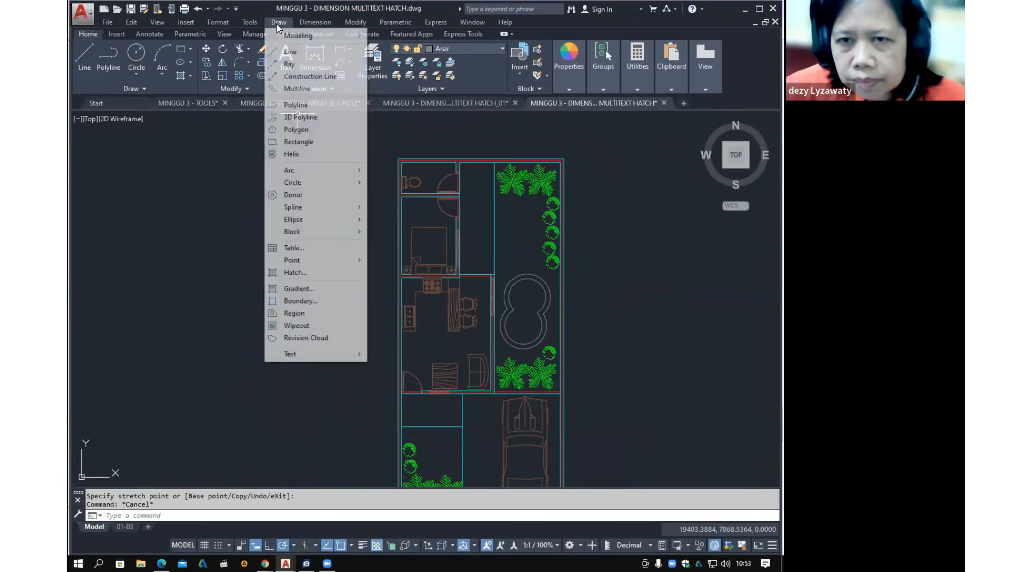
pyautogui.click(321, 271)
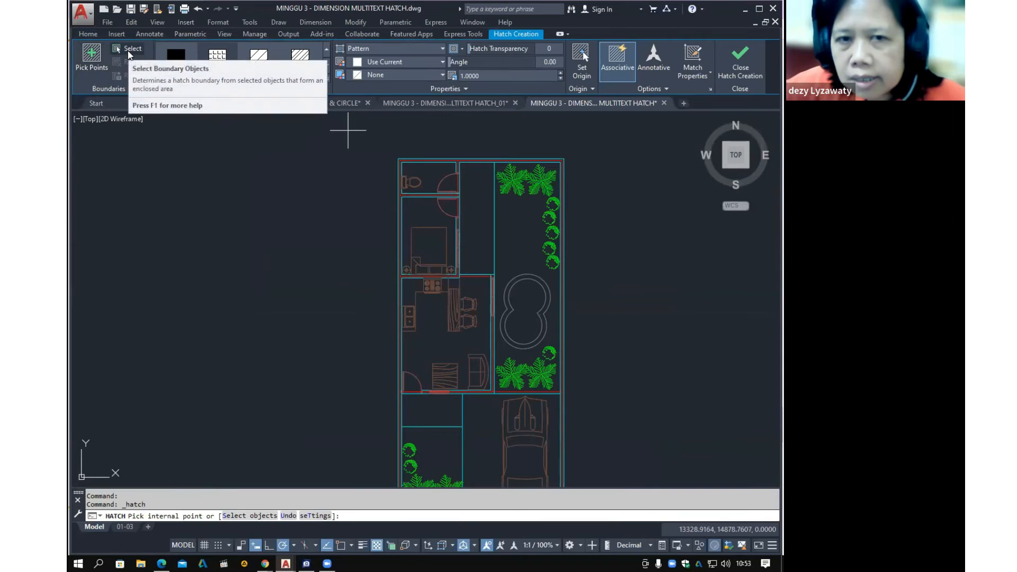
pyautogui.press('ctrl')
pyautogui.press('ctrl')
pyautogui.press('ctrl')
pyautogui.press('ctrl')
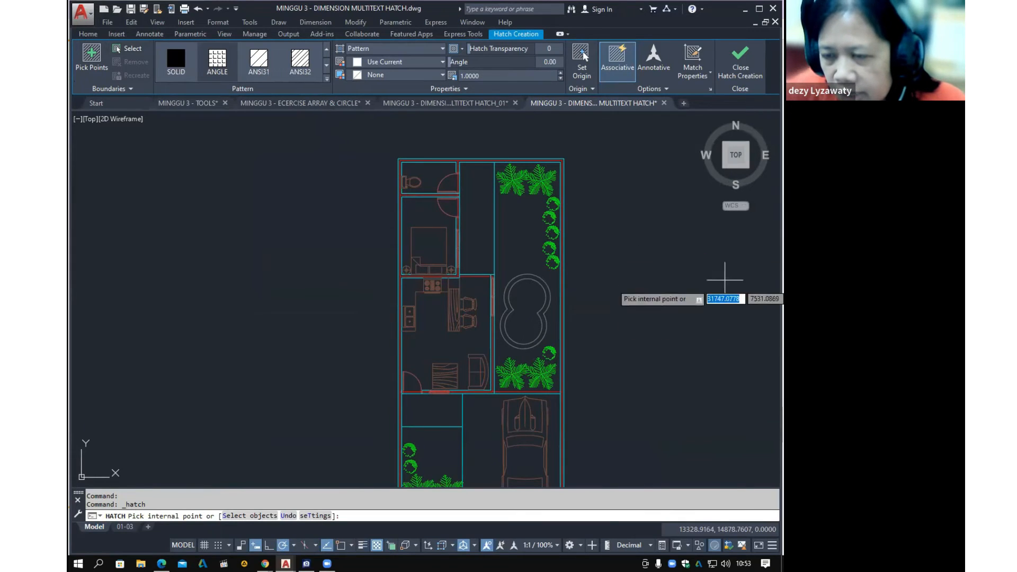
pyautogui.click(479, 228)
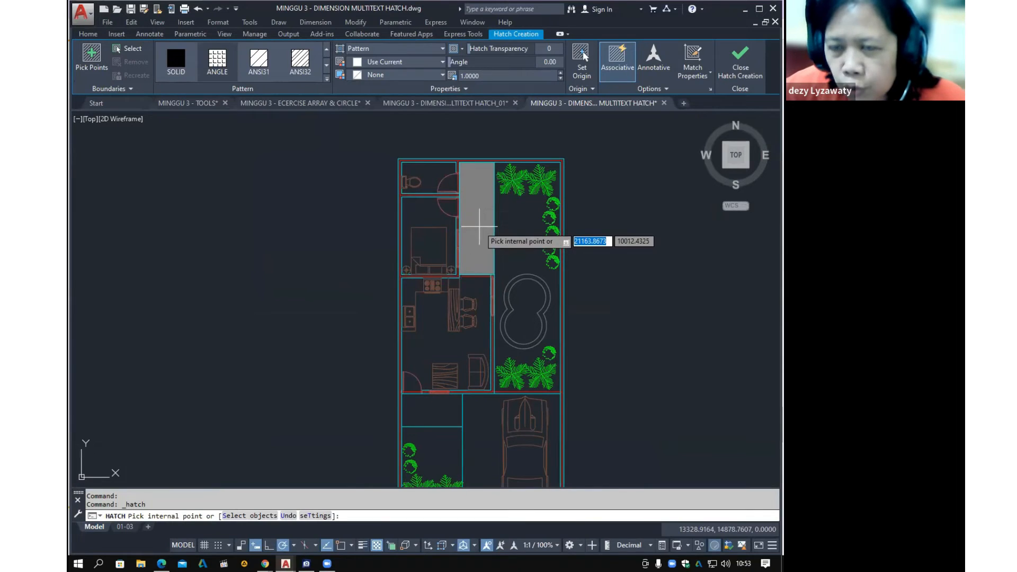
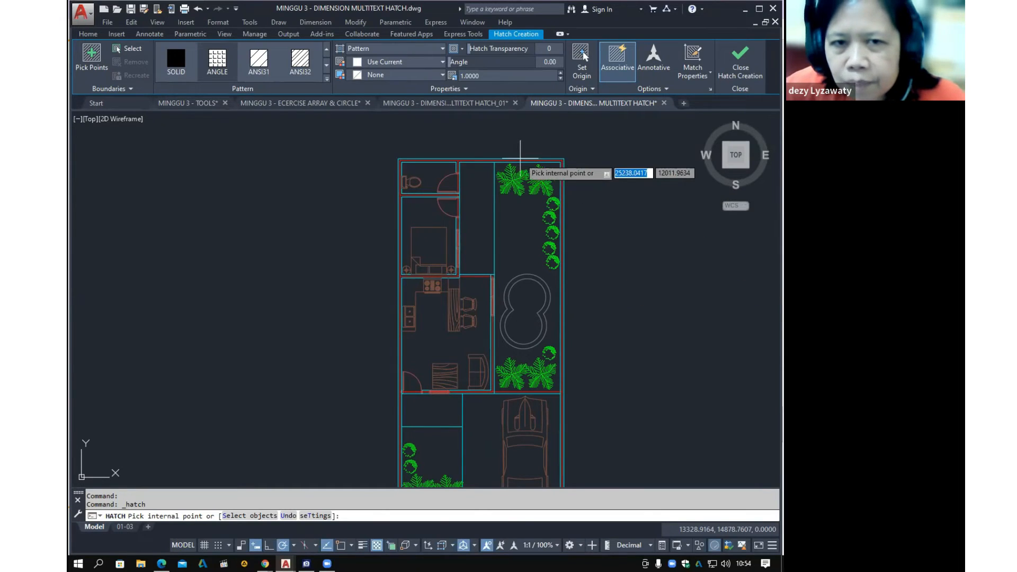
pyautogui.press('Escape')
pyautogui.press('Escape')
pyautogui.press('Escape')
# Start a hatch and pick the inside of the rectangular porch in front of the front door as its area
pyautogui.click(276, 23)
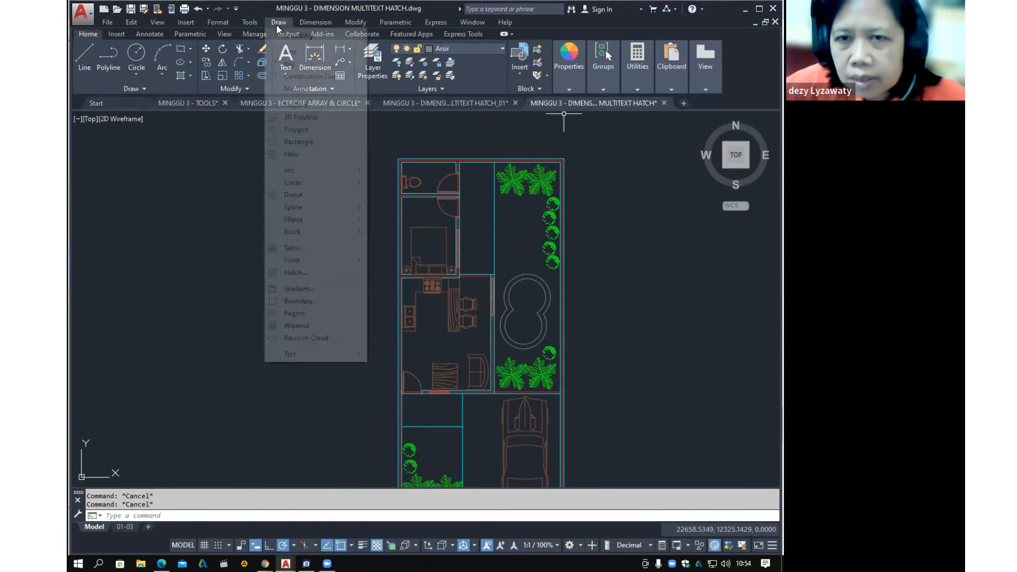
pyautogui.click(333, 276)
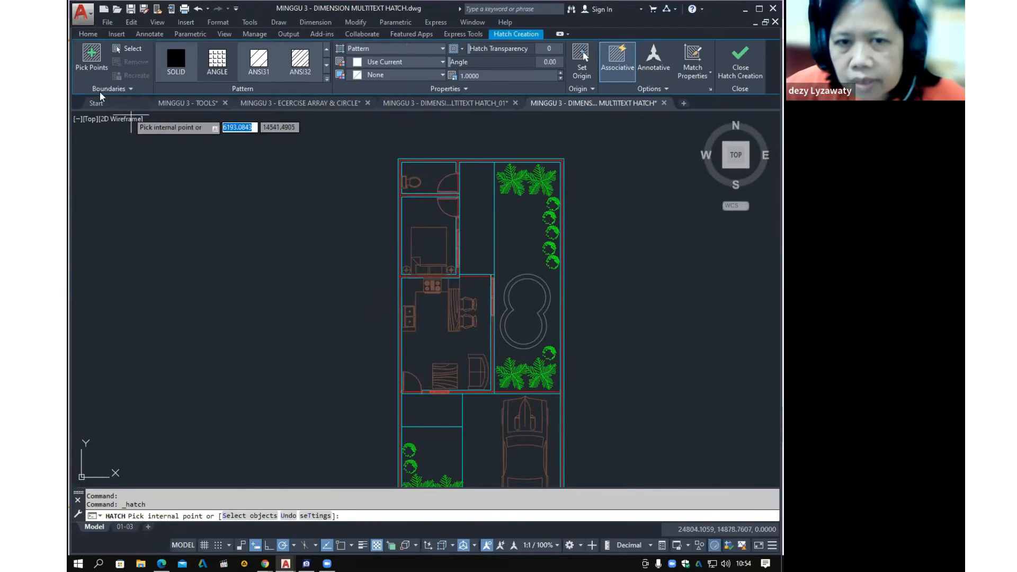
pyautogui.press('ctrl')
pyautogui.press('ctrl')
pyautogui.press('ctrl')
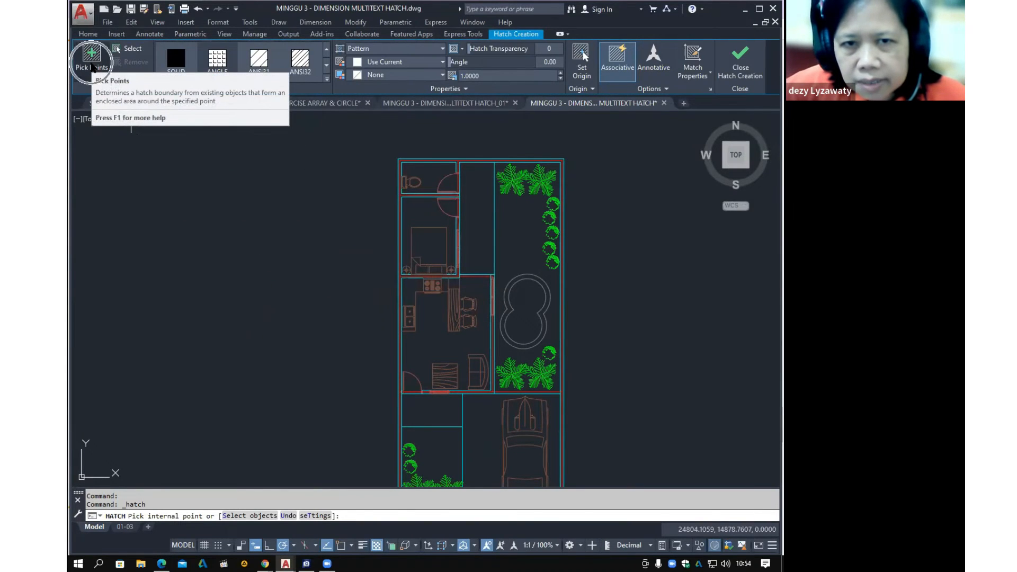
pyautogui.click(91, 66)
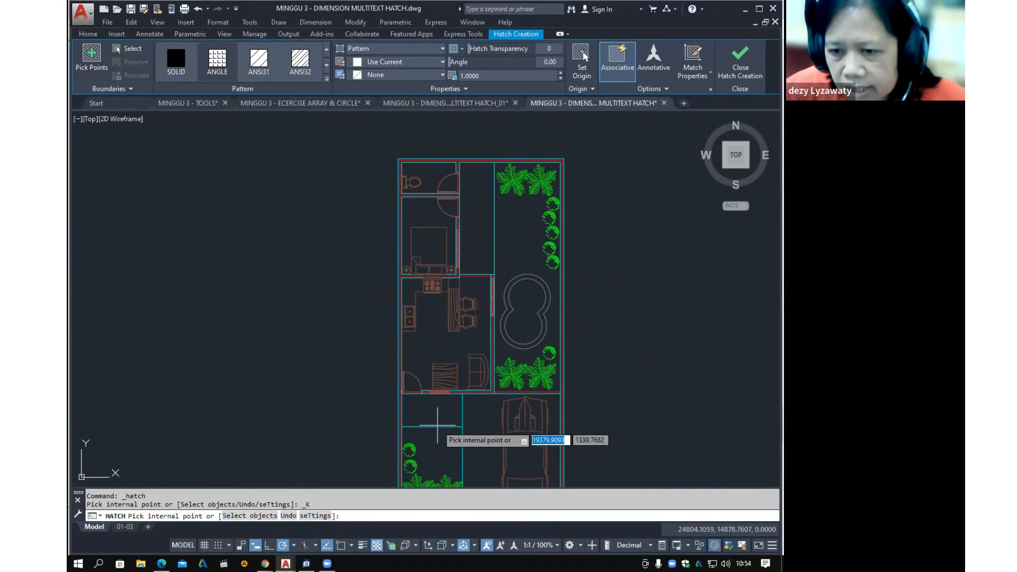
pyautogui.press('ctrl')
pyautogui.press('ctrl')
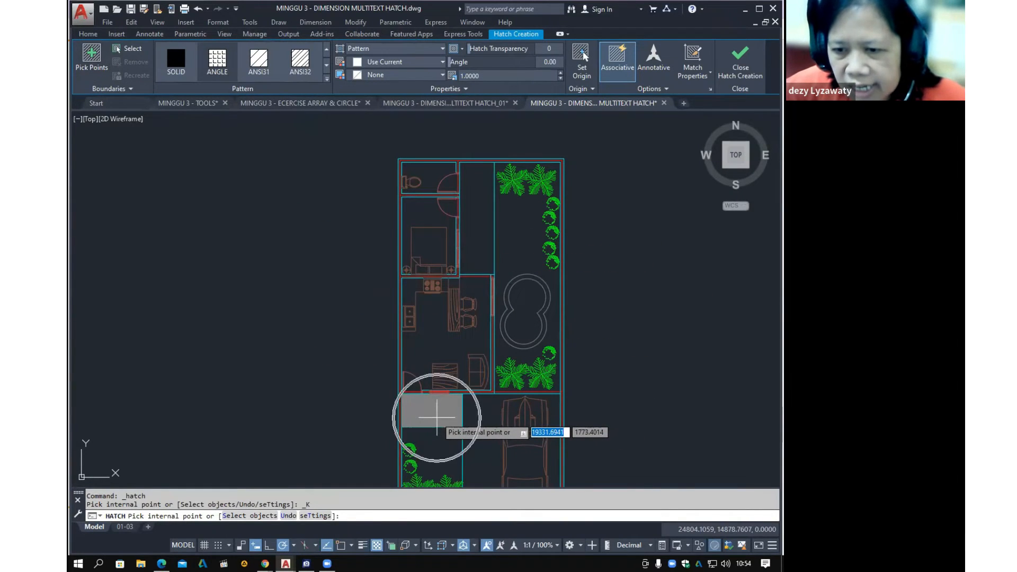
pyautogui.click(437, 417)
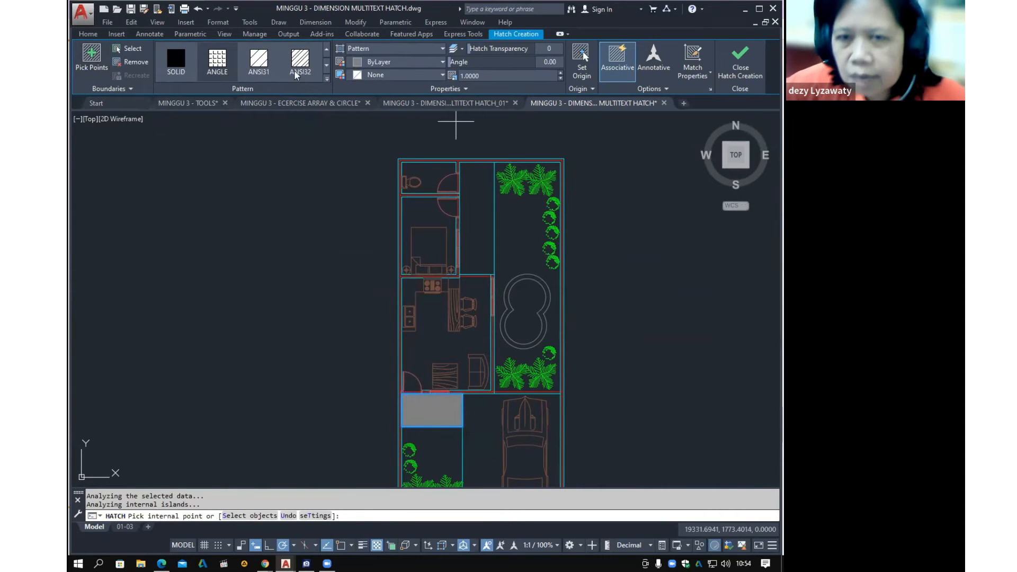
# Try the solid, ANSI and concrete patterns on the porch hatch and settle on the AR-BRSTD brick pattern
pyautogui.press('ctrl')
pyautogui.click(177, 63)
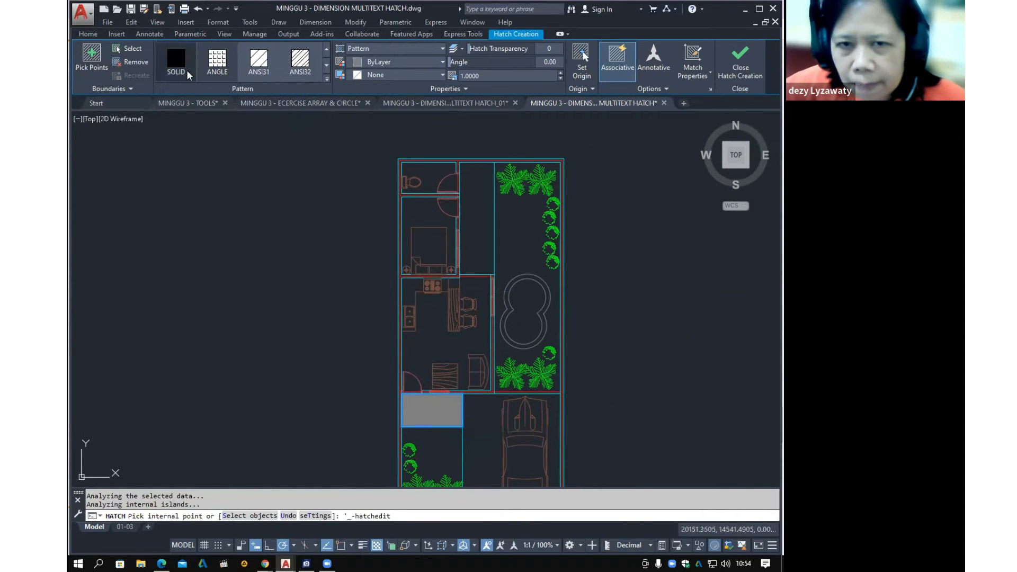
pyautogui.press('ctrl')
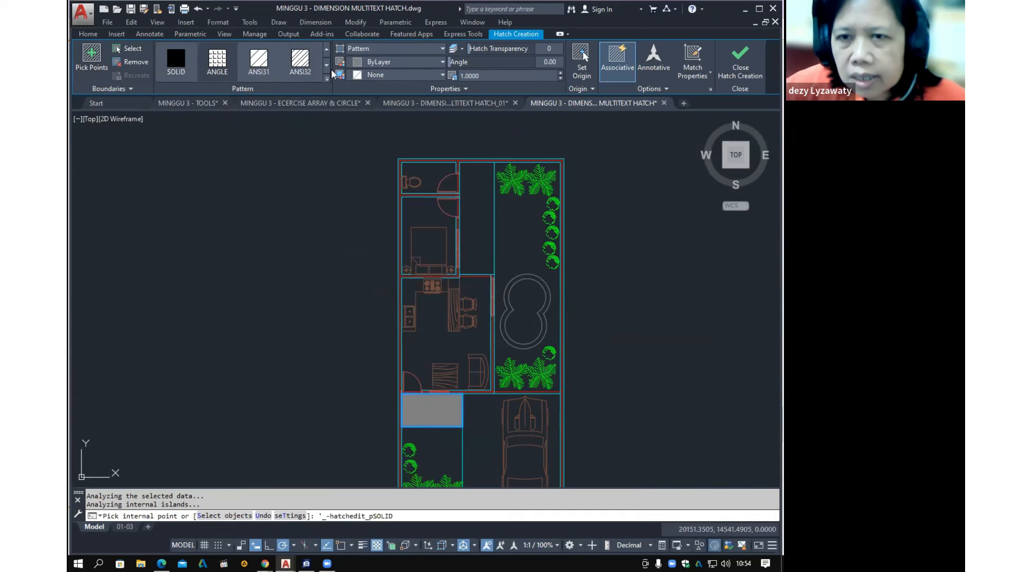
pyautogui.click(258, 61)
pyautogui.click(286, 65)
pyautogui.scroll(-3, 287, 67)
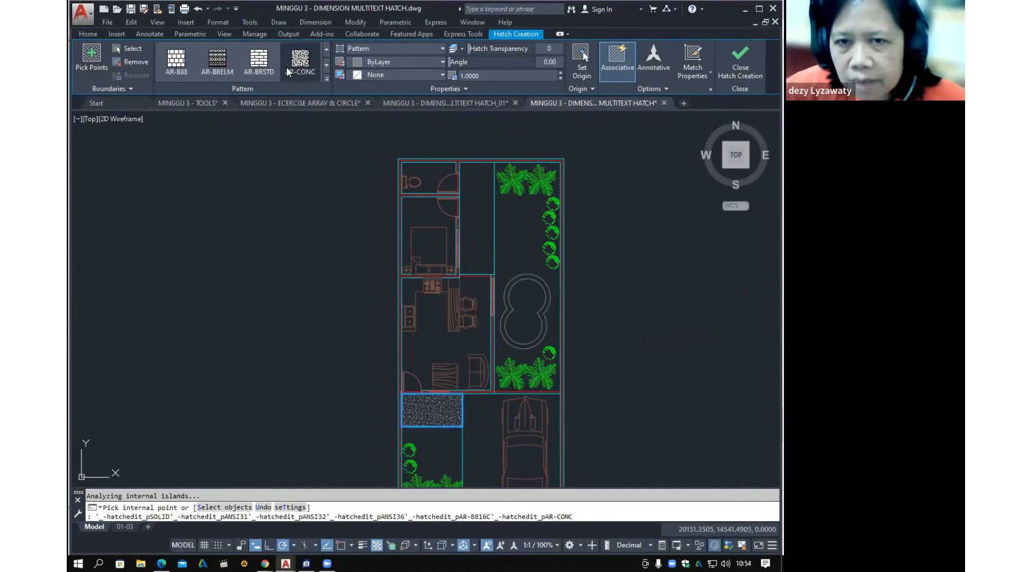
pyautogui.press('ctrl')
pyautogui.press('ctrl')
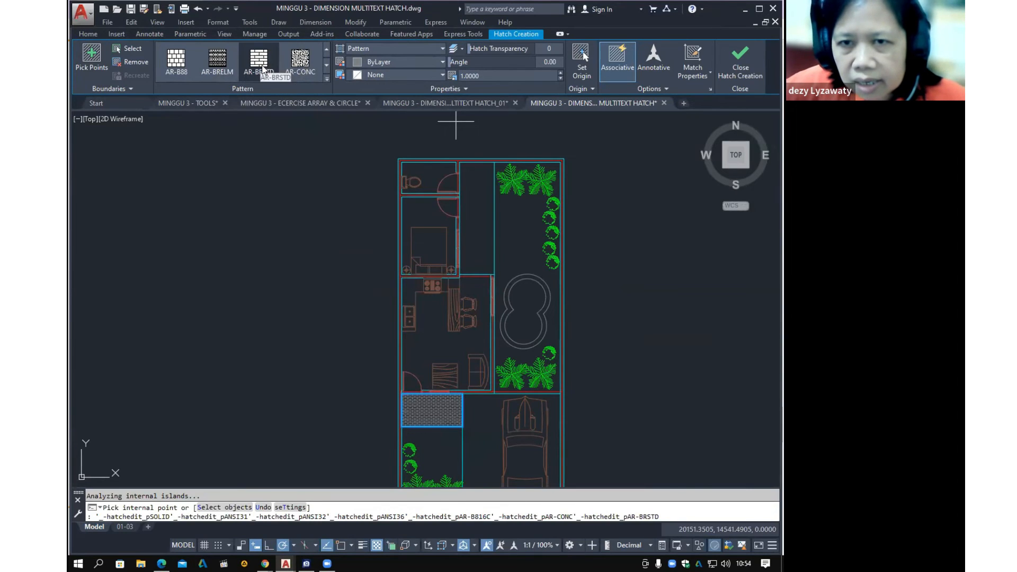
pyautogui.click(262, 69)
pyautogui.press('ctrl')
pyautogui.press('ctrl')
pyautogui.press('ctrl')
pyautogui.press('ctrl')
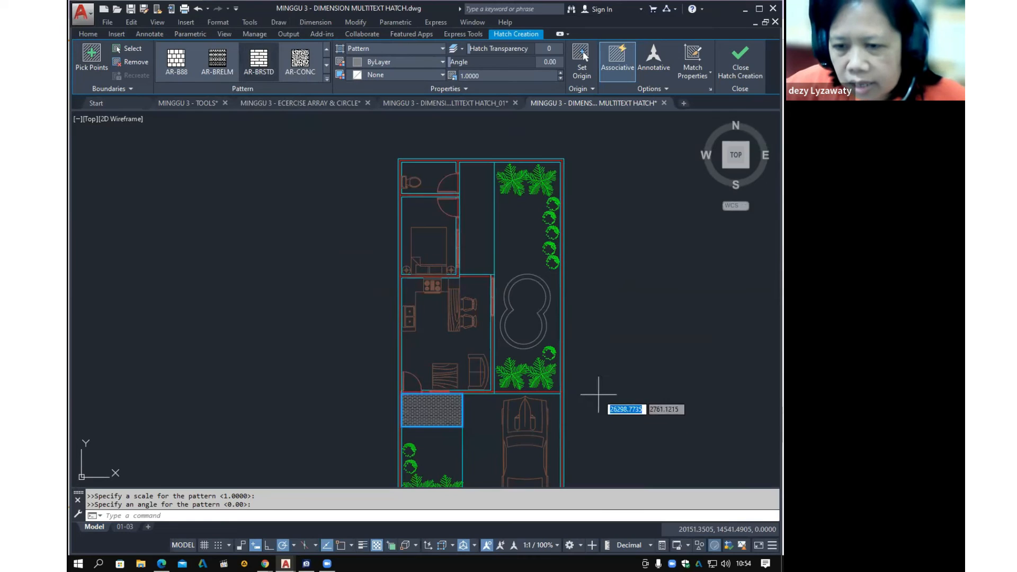
# Try a scale of 2 for the porch's brick hatch, set it to 3 and finish the hatch
pyautogui.scroll(4, 479, 443)
pyautogui.scroll(-4, 463, 436)
pyautogui.moveTo(457, 398); pyautogui.dragTo(455, 411, button='middle')
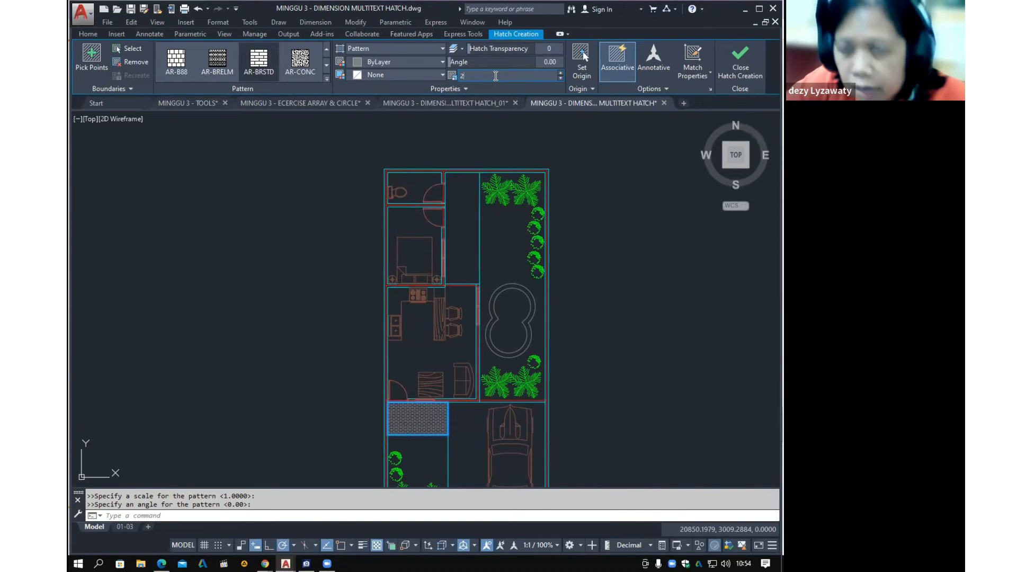
pyautogui.press('Return')
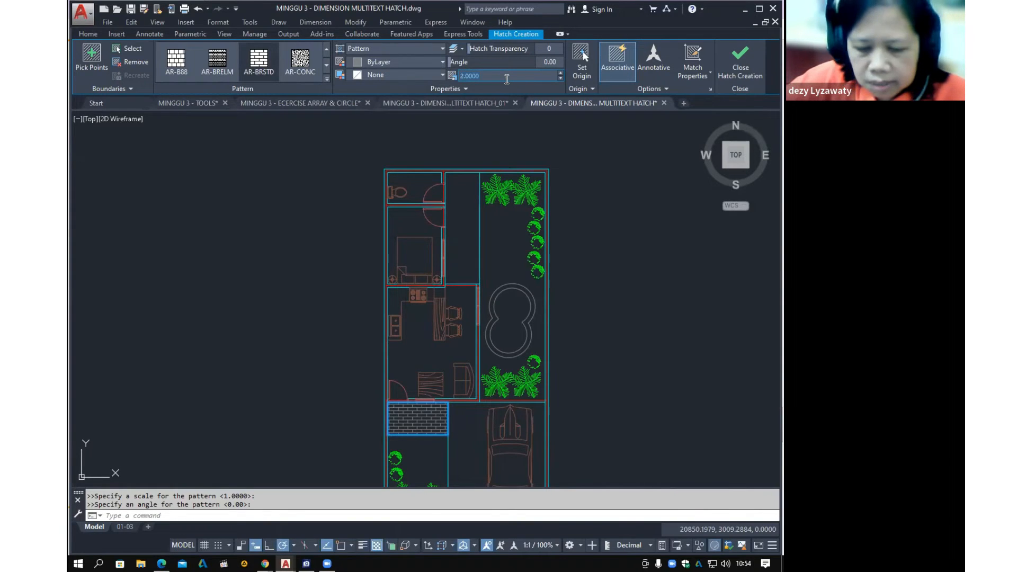
pyautogui.press('Return')
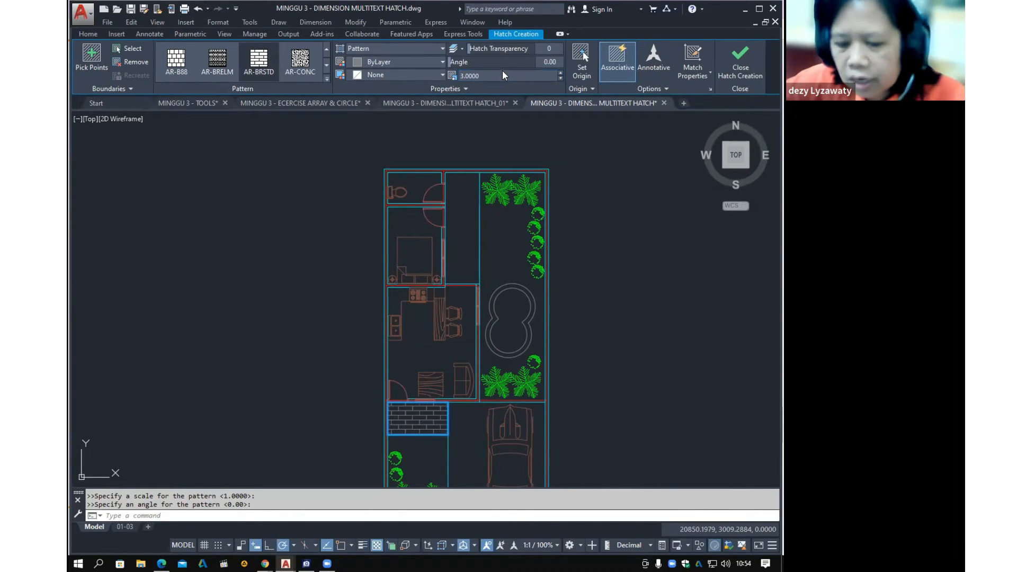
pyautogui.press('Return')
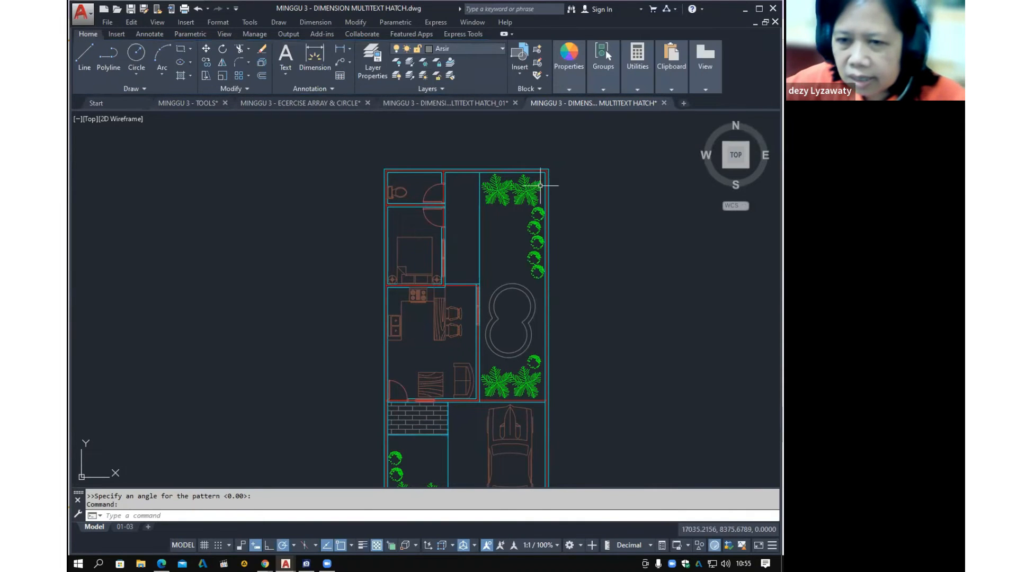
# Start another hatch and pick the long narrow strip between the bedroom and the garden as its area
pyautogui.scroll(3, 484, 284)
pyautogui.moveTo(572, 251); pyautogui.dragTo(517, 267, button='middle')
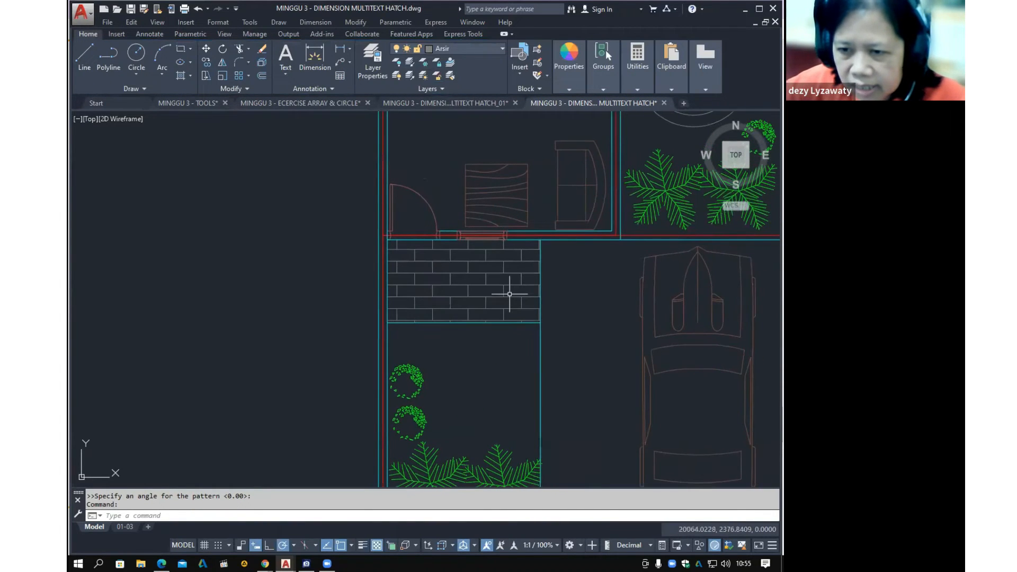
pyautogui.scroll(-5, 510, 293)
pyautogui.scroll(4, 463, 306)
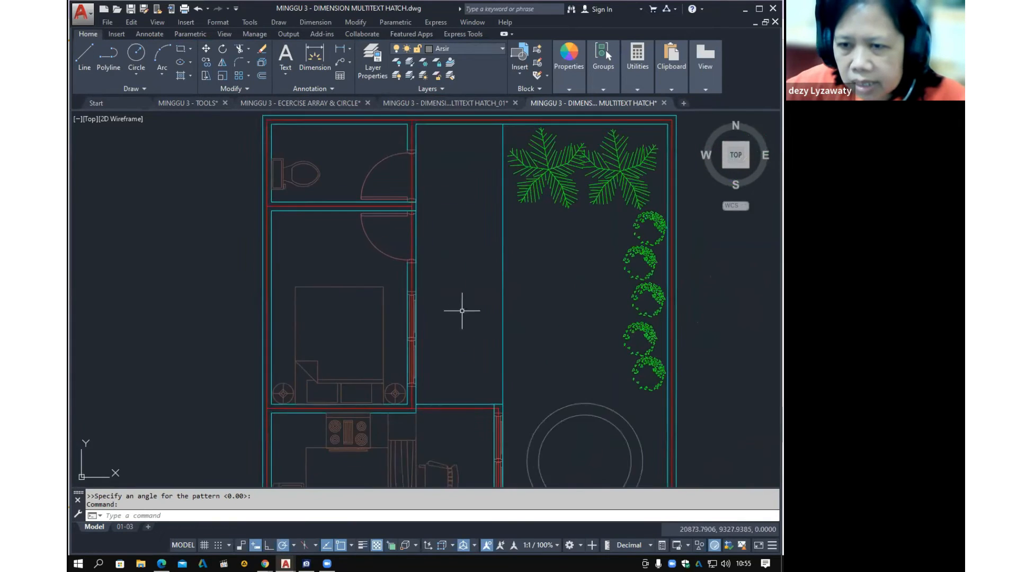
pyautogui.click(281, 21)
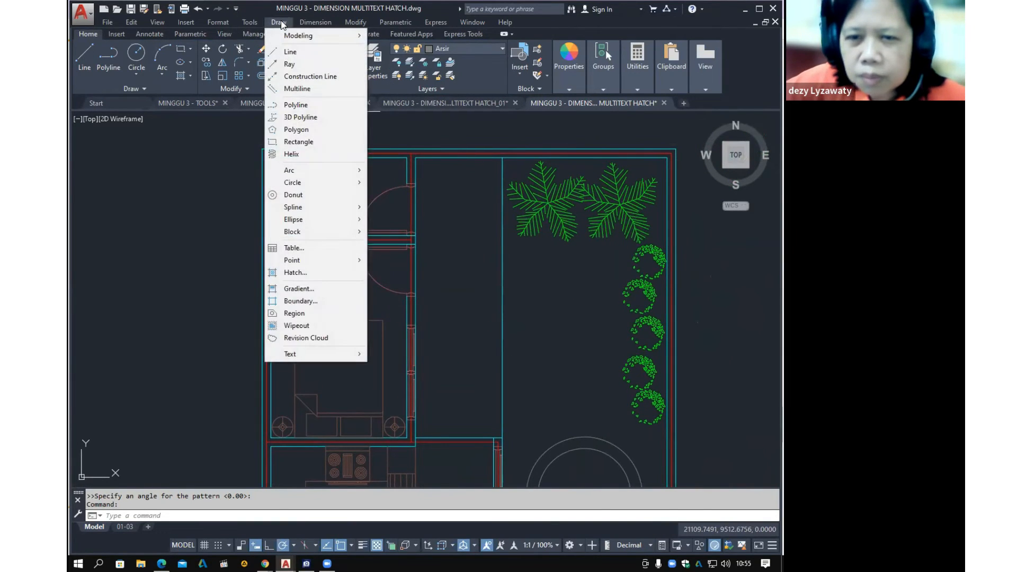
pyautogui.click(310, 272)
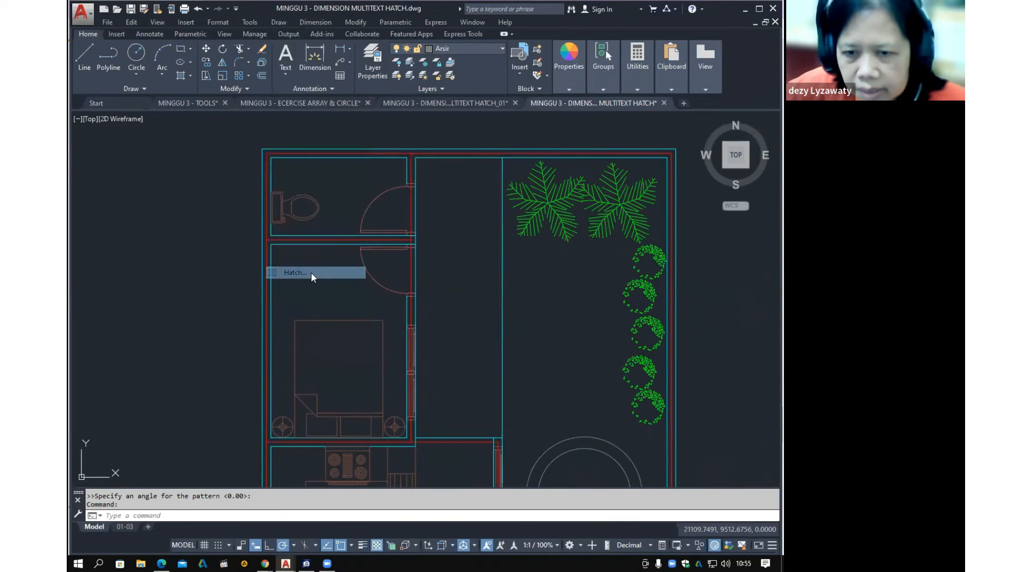
pyautogui.click(89, 68)
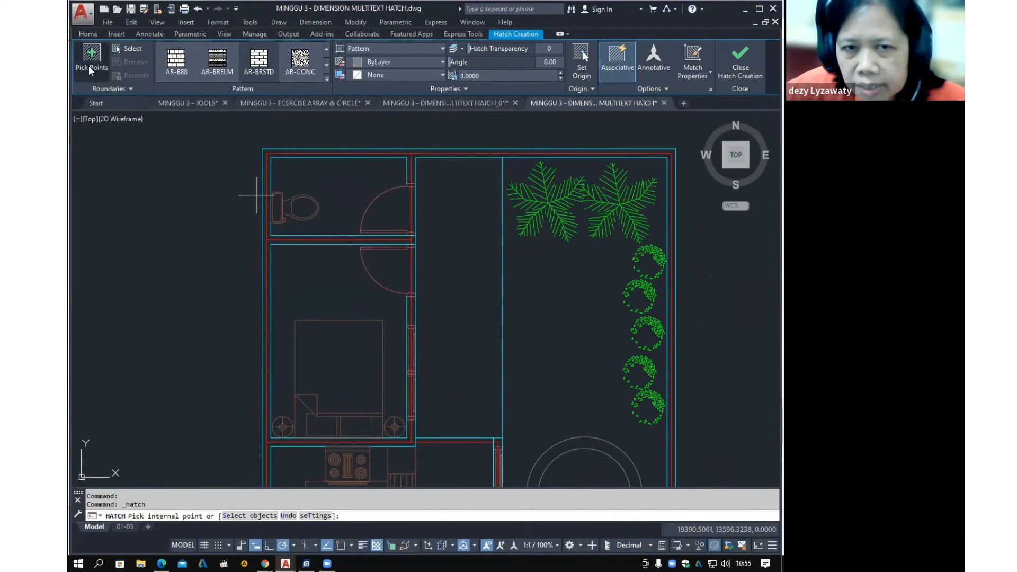
pyautogui.click(477, 292)
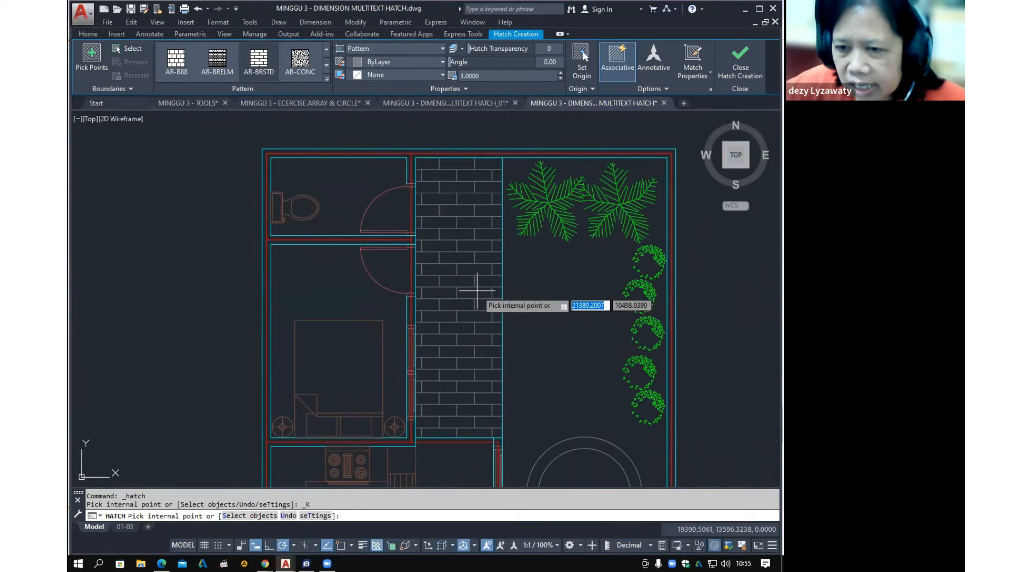
# Try the AR-RSHKE pattern on the strip beside the bedroom and change its hatch to the ANGLE pattern
pyautogui.click(326, 64)
pyautogui.click(300, 59)
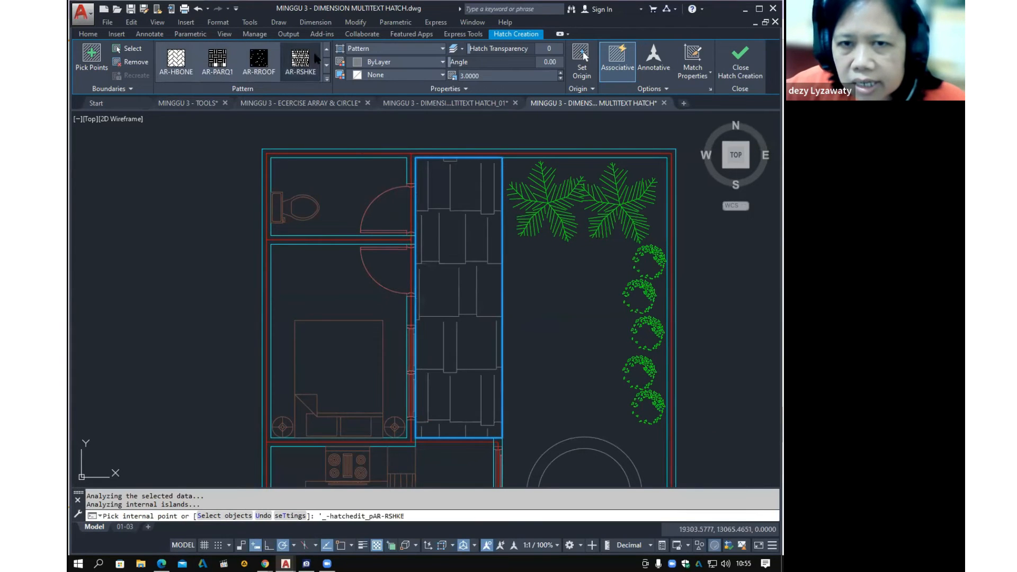
pyautogui.click(325, 48)
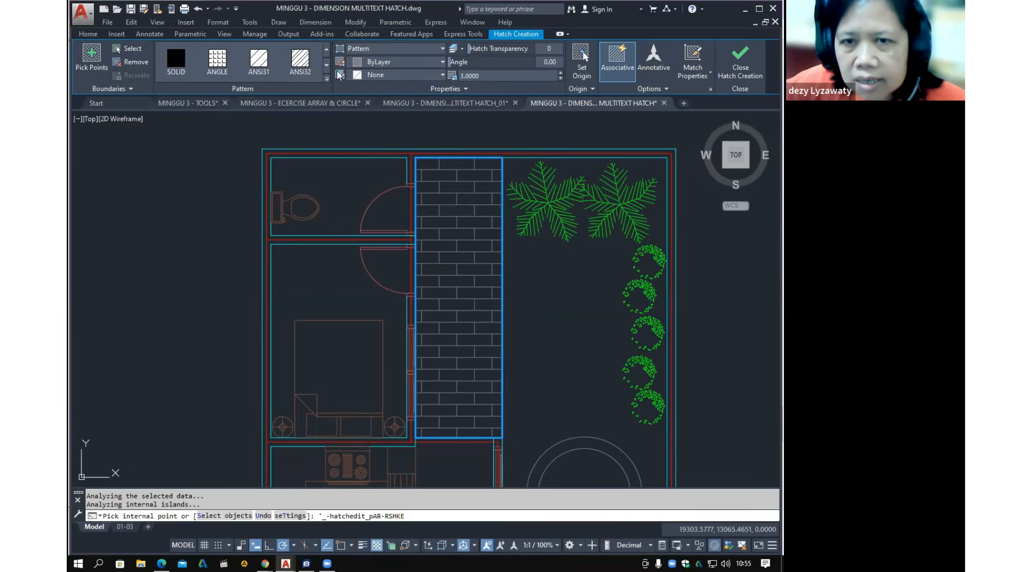
pyautogui.click(222, 68)
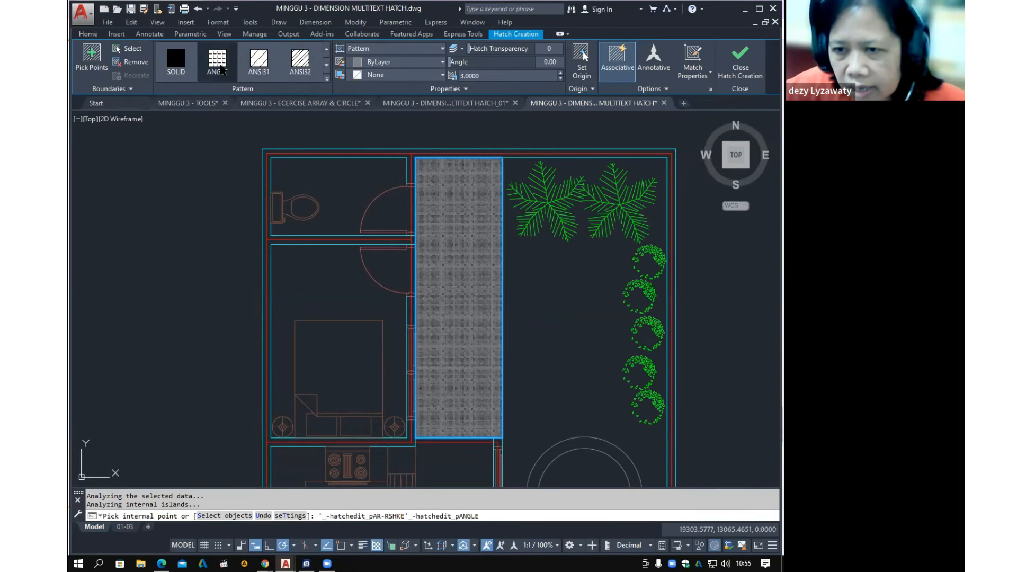
# Try scales of 10 and 50 for the strip's ANGLE hatch, set it to 25 and finish the hatch
pyautogui.click(507, 76)
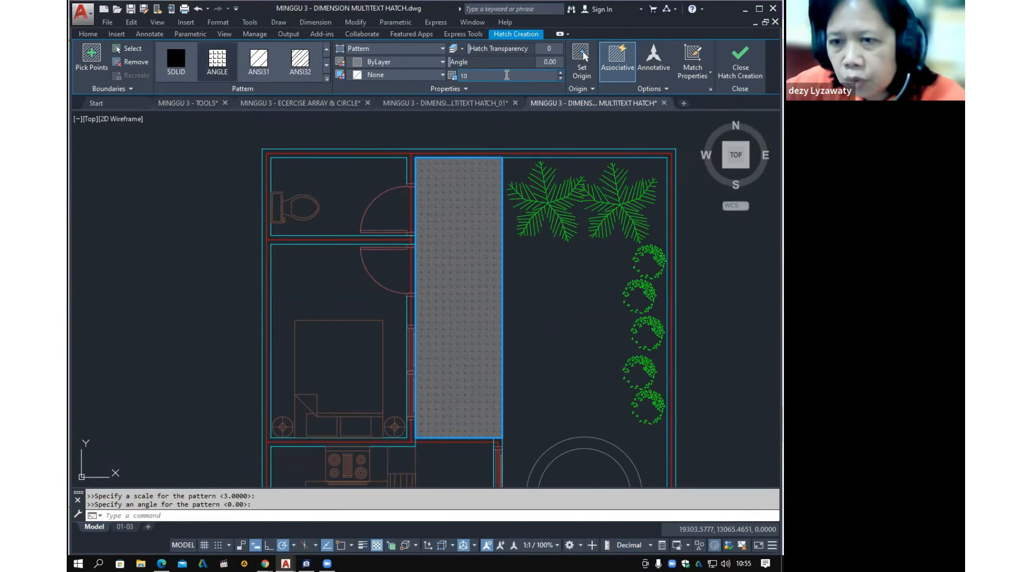
pyautogui.write('10')
pyautogui.press('Return')
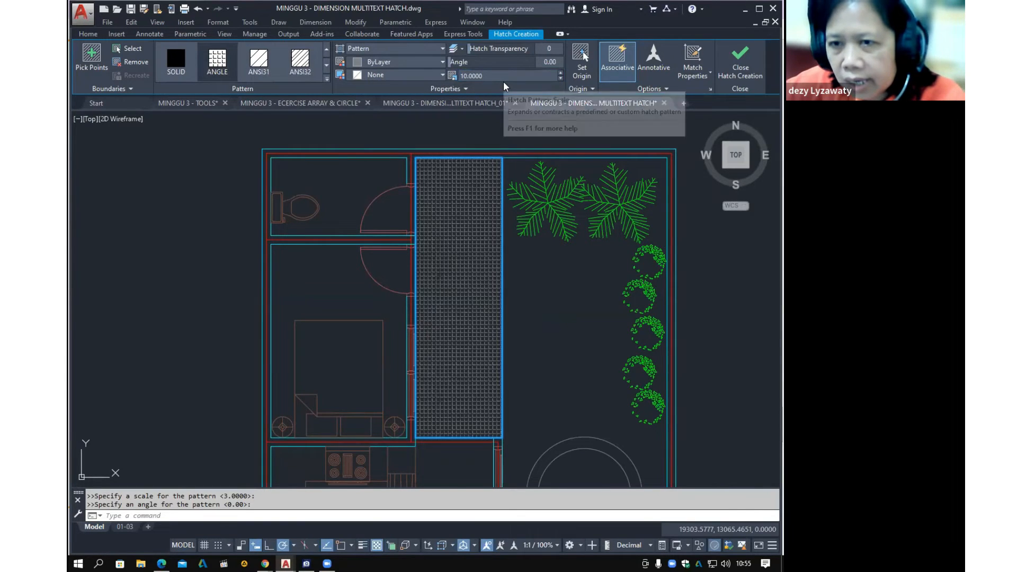
pyautogui.write('5')
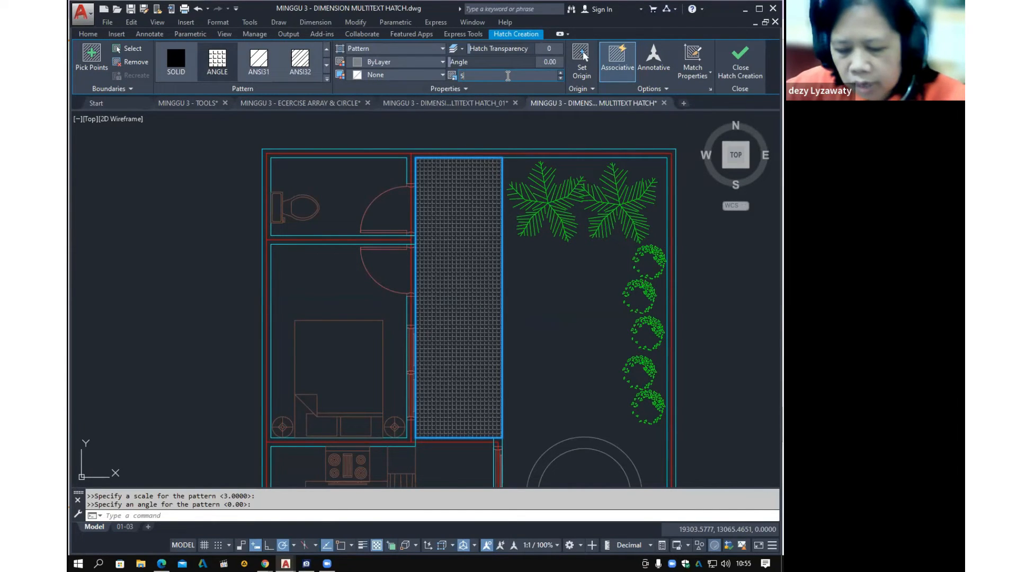
pyautogui.write('0')
pyautogui.press('Return')
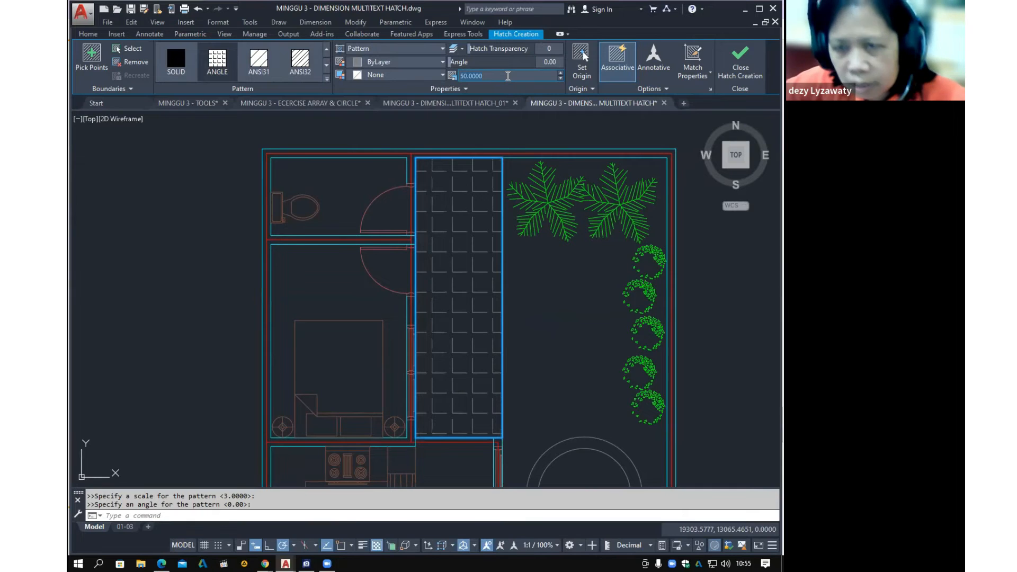
pyautogui.press('Return')
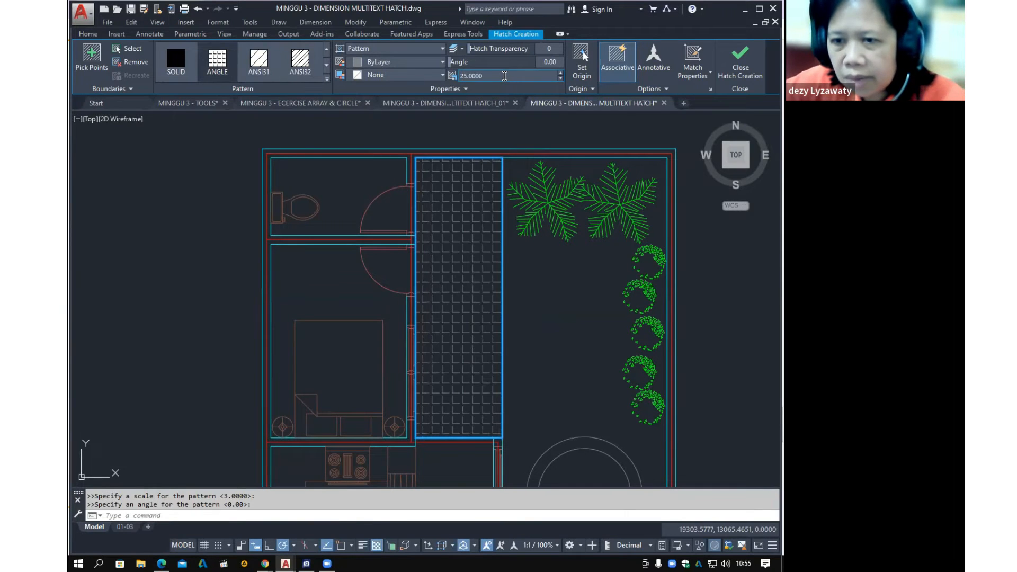
pyautogui.scroll(-2, 526, 302)
pyautogui.moveTo(527, 302); pyautogui.dragTo(507, 281, button='middle')
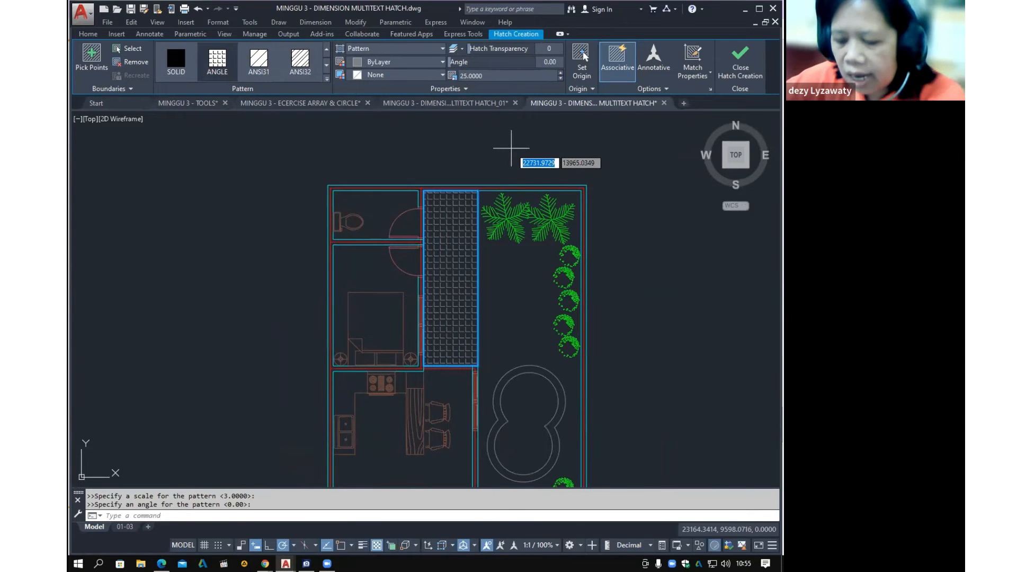
pyautogui.press('Return')
# Select the porch's brick hatch, try the AR-B88 pattern on it and change its pattern to AR-BRELM
pyautogui.moveTo(541, 279); pyautogui.dragTo(581, 101, button='middle')
pyautogui.moveTo(521, 221); pyautogui.dragTo(477, 388, button='middle')
pyautogui.moveTo(515, 341); pyautogui.dragTo(575, 197, button='middle')
pyautogui.scroll(2, 486, 438)
pyautogui.moveTo(513, 397); pyautogui.dragTo(458, 422, button='middle')
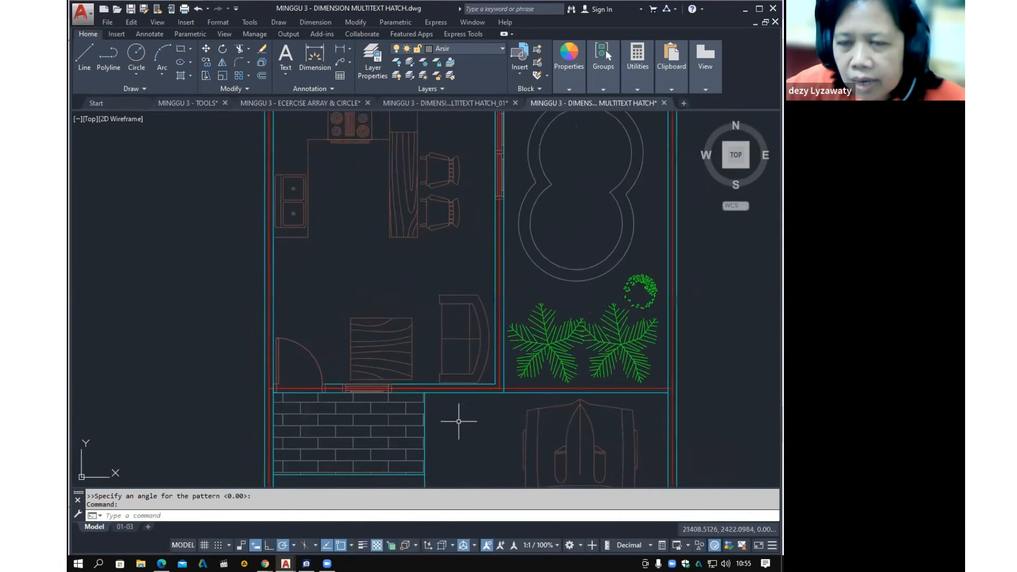
pyautogui.scroll(-3, 460, 413)
pyautogui.scroll(1, 490, 339)
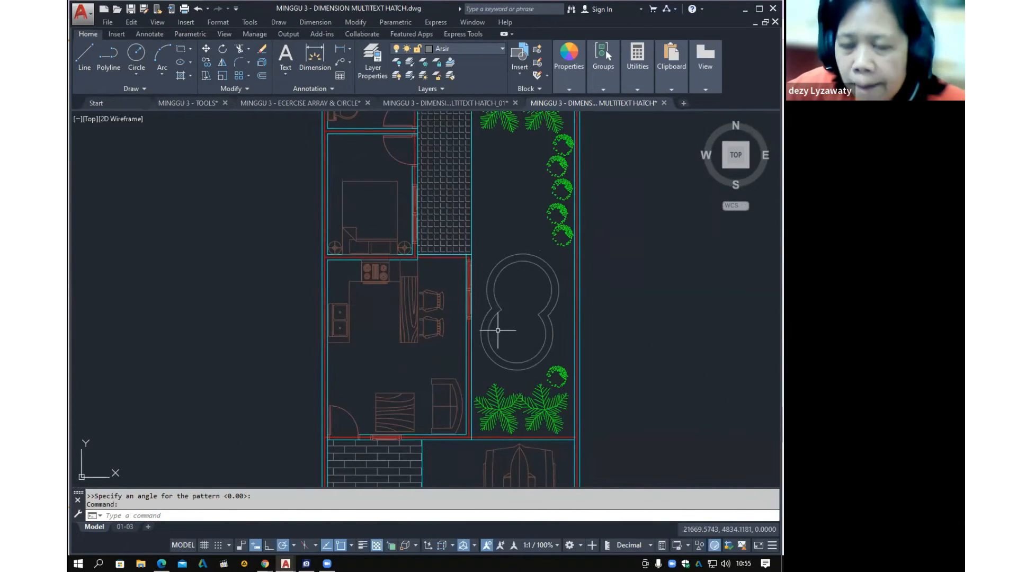
pyautogui.moveTo(456, 386)
pyautogui.mouseDown(button='middle')
pyautogui.moveTo(503, 336)
pyautogui.moveTo(504, 317)
pyautogui.mouseUp(button='middle')
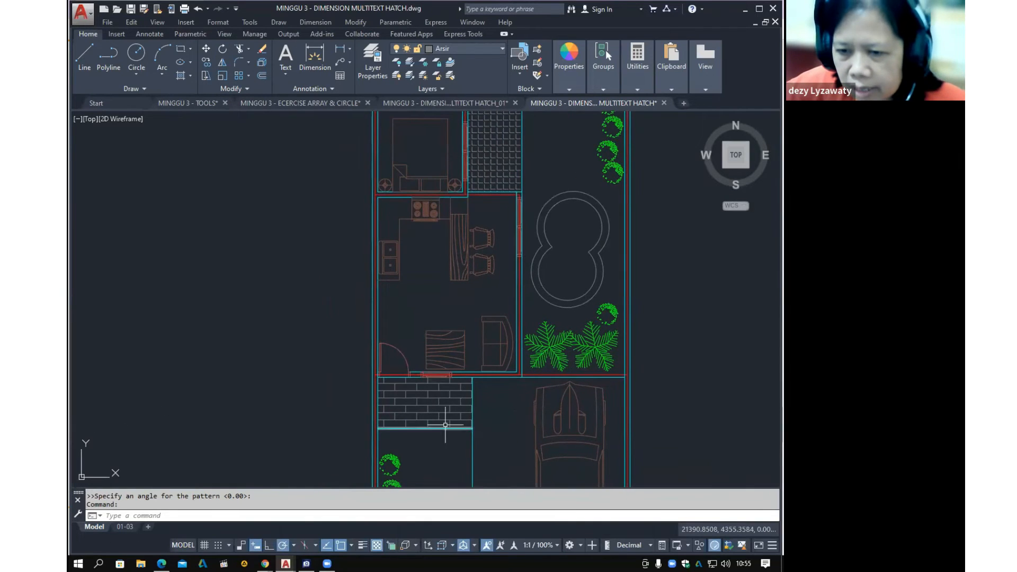
pyautogui.click(447, 403)
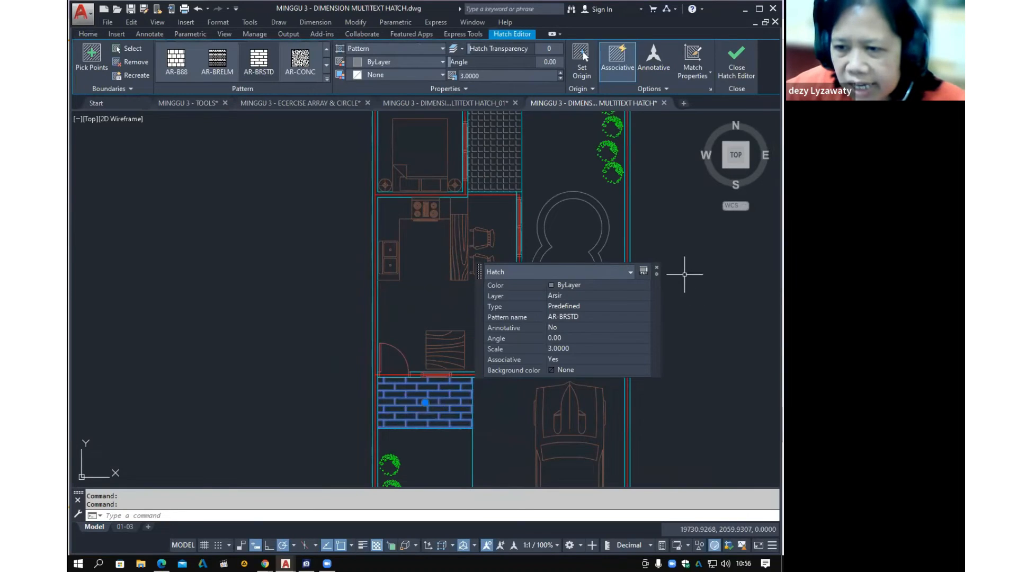
pyautogui.click(657, 270)
pyautogui.click(256, 69)
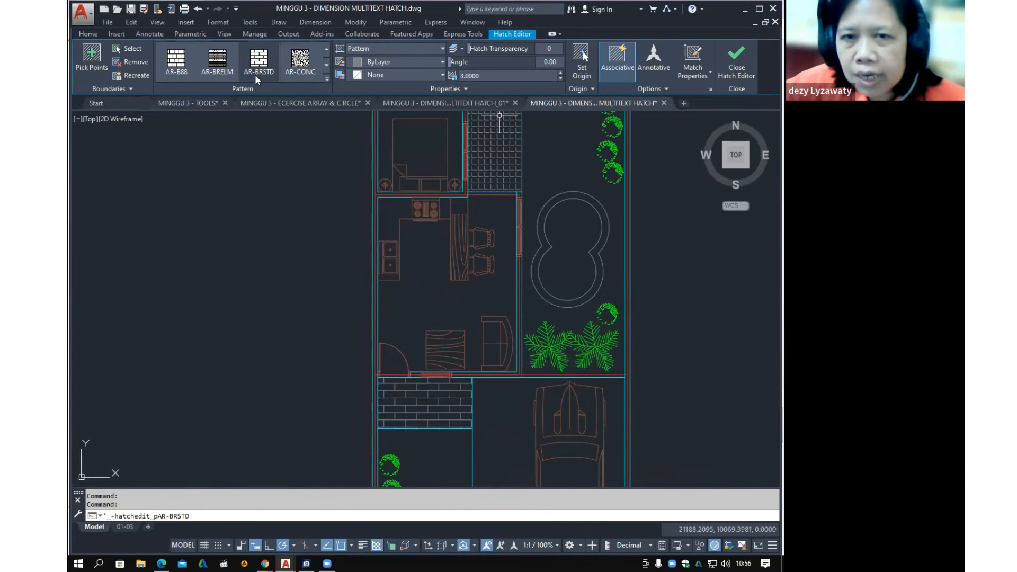
pyautogui.click(180, 69)
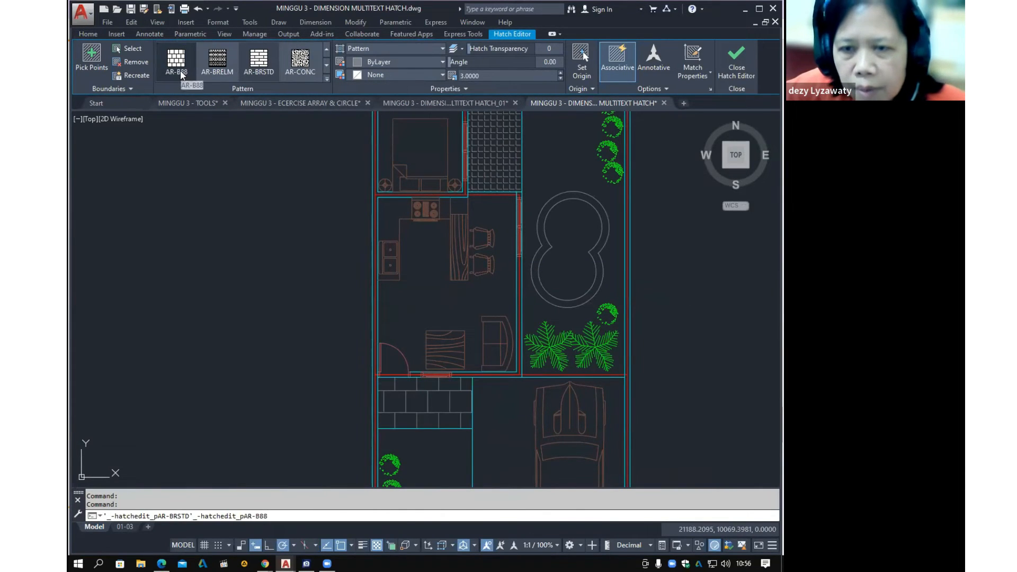
pyautogui.click(246, 66)
pyautogui.click(215, 68)
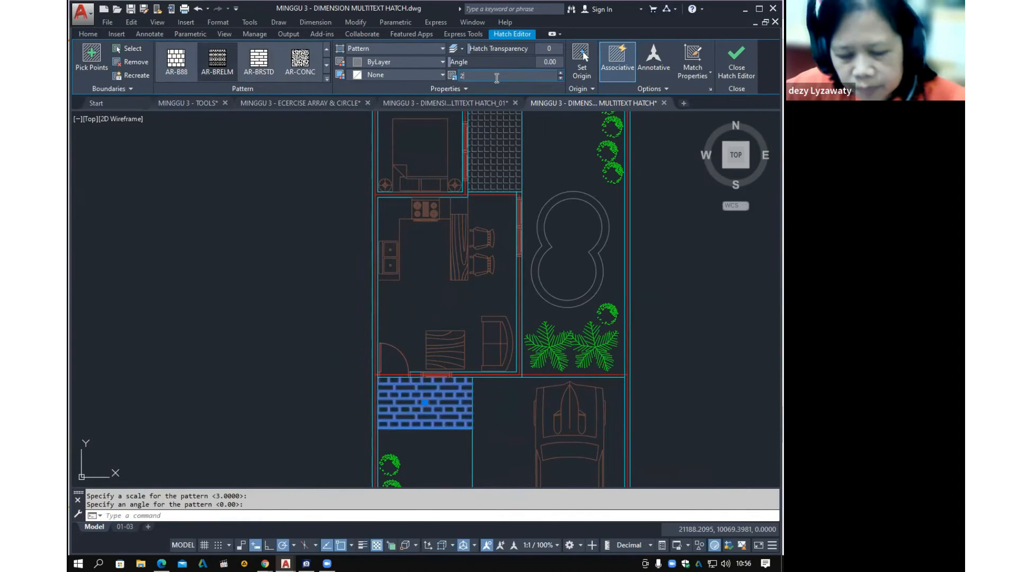
# Set the porch's AR-BRELM hatch to a scale of 2 and finish editing it
pyautogui.press('Return')
pyautogui.moveTo(631, 236); pyautogui.dragTo(640, 177, button='middle')
pyautogui.press('Escape')
pyautogui.press('Escape')
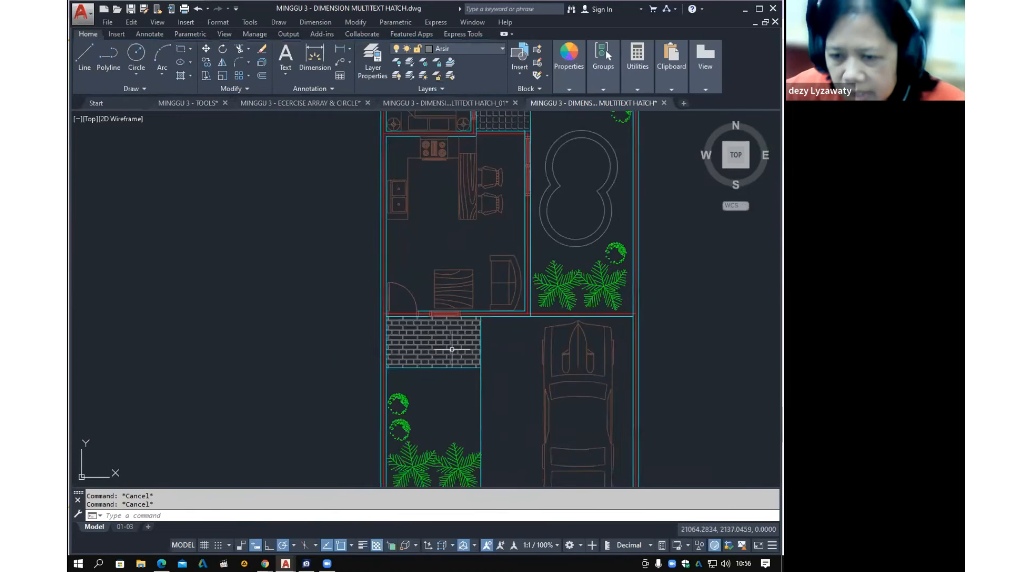
# Change the hatch of the strip between the bedroom and the garden to AR-BRELM at a scale of 2
pyautogui.scroll(6, 452, 349)
pyautogui.scroll(-4, 525, 329)
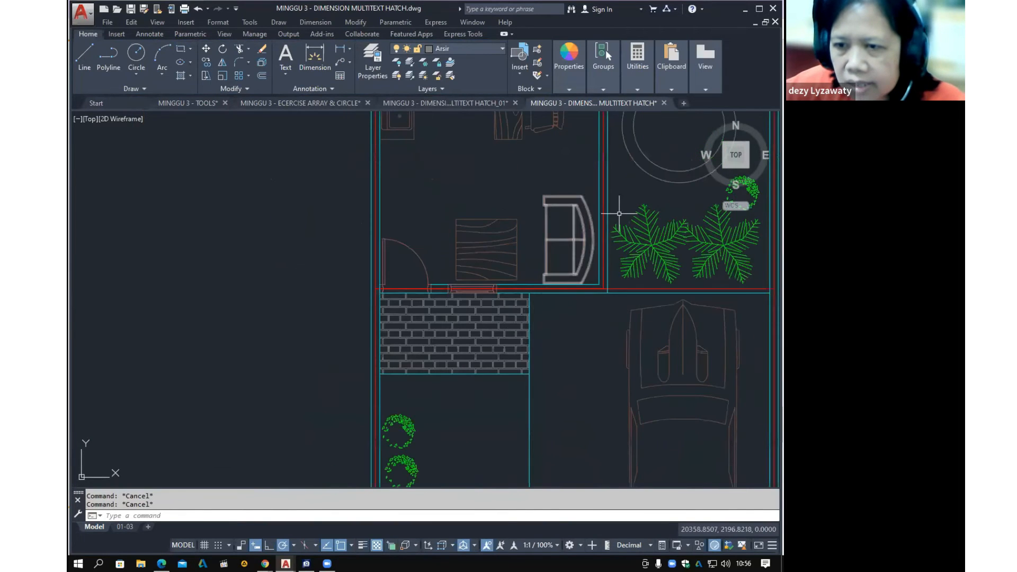
pyautogui.moveTo(623, 129); pyautogui.dragTo(502, 477, button='middle')
pyautogui.moveTo(499, 239); pyautogui.dragTo(452, 326, button='middle')
pyautogui.click(394, 300)
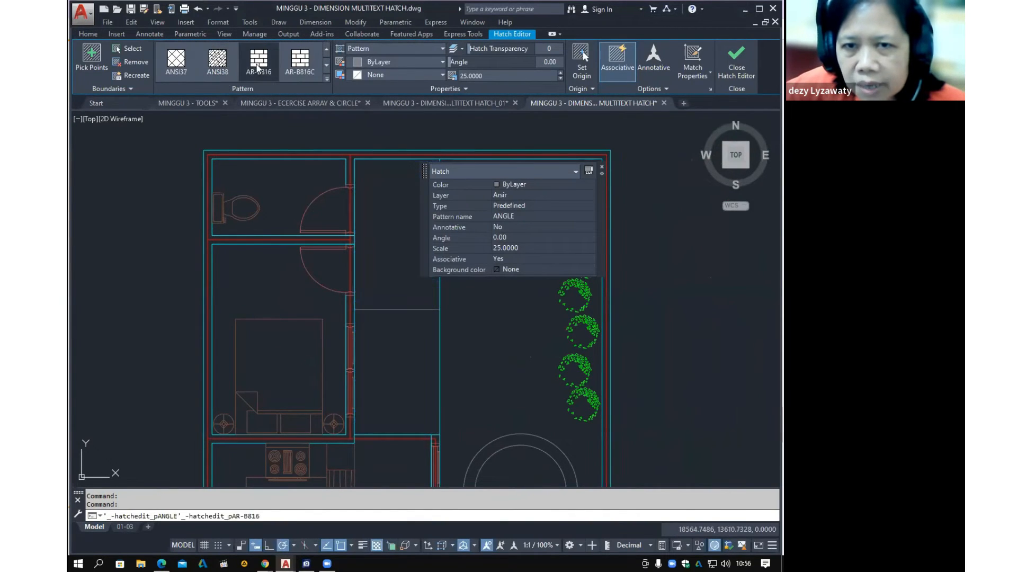
pyautogui.scroll(-1, 267, 69)
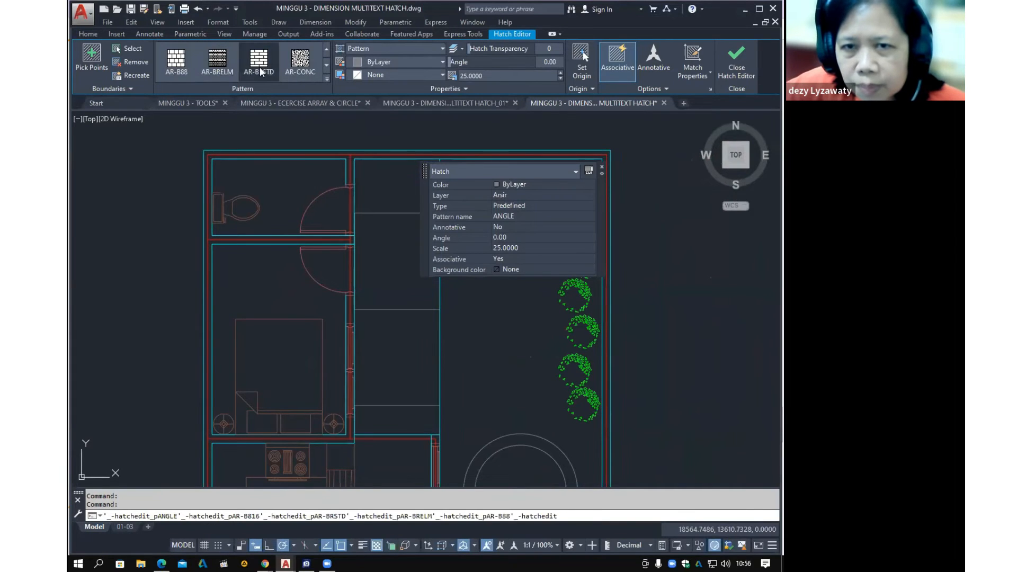
pyautogui.click(211, 69)
pyautogui.click(490, 72)
pyautogui.write('2')
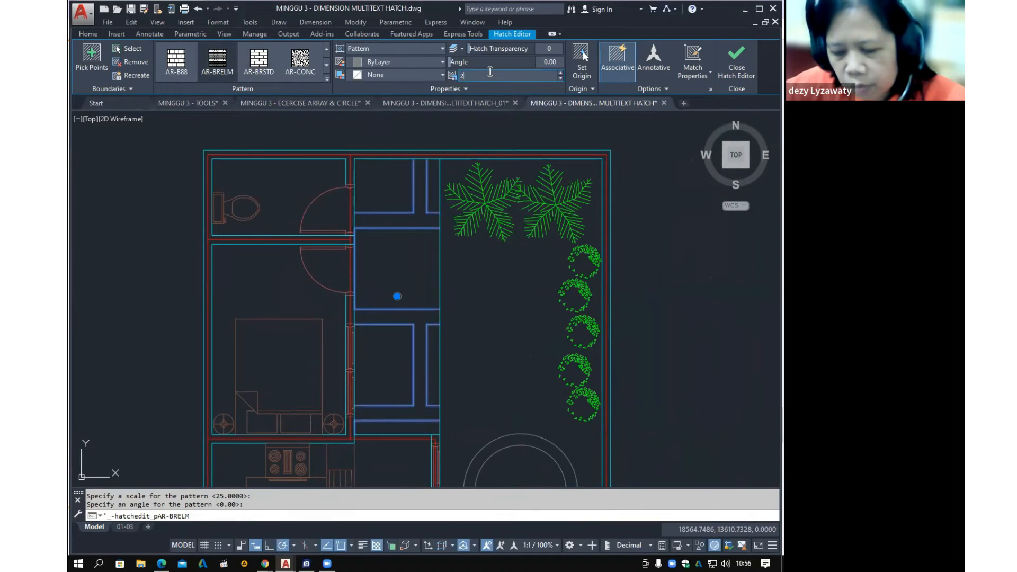
pyautogui.press('Return')
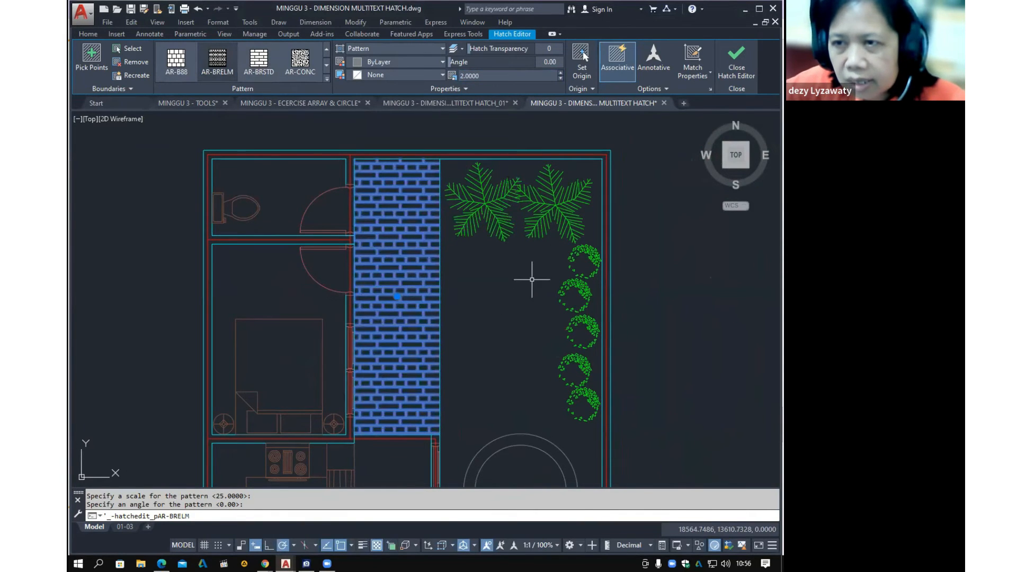
pyautogui.press('Escape')
pyautogui.press('Escape')
# Compare the brick hatches on the porch and on the strip beside the bedroom
pyautogui.moveTo(513, 329); pyautogui.dragTo(494, 300, button='middle')
pyautogui.scroll(-3, 454, 364)
pyautogui.scroll(8, 455, 356)
pyautogui.moveTo(454, 355); pyautogui.dragTo(419, 377, button='middle')
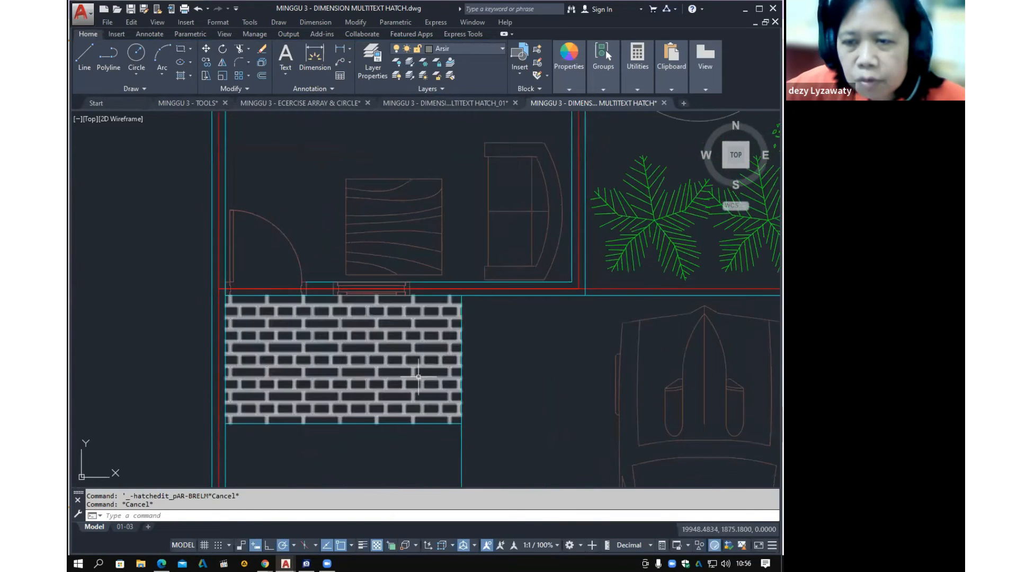
pyautogui.scroll(-5, 422, 366)
pyautogui.scroll(4, 426, 285)
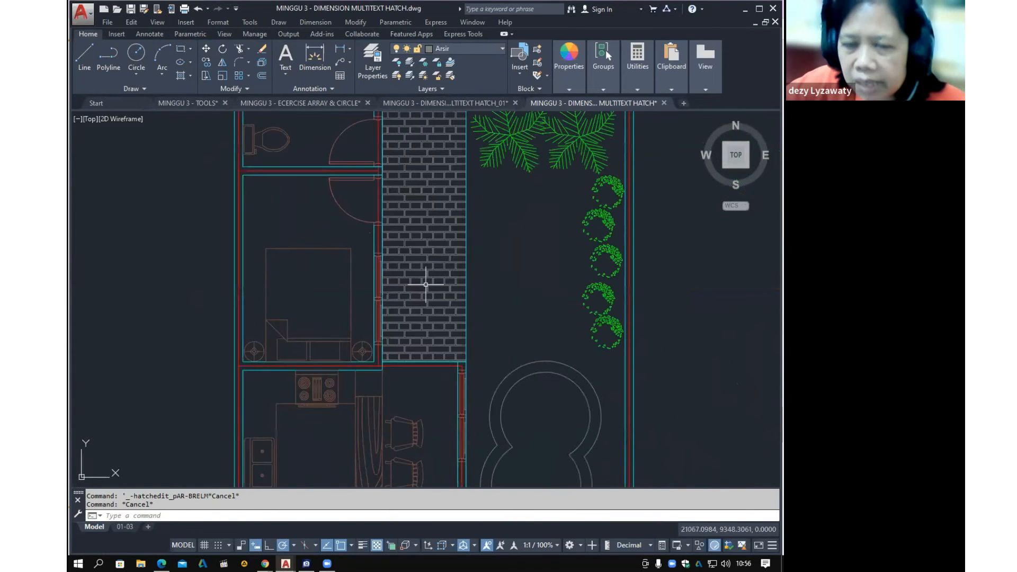
pyautogui.click(427, 265)
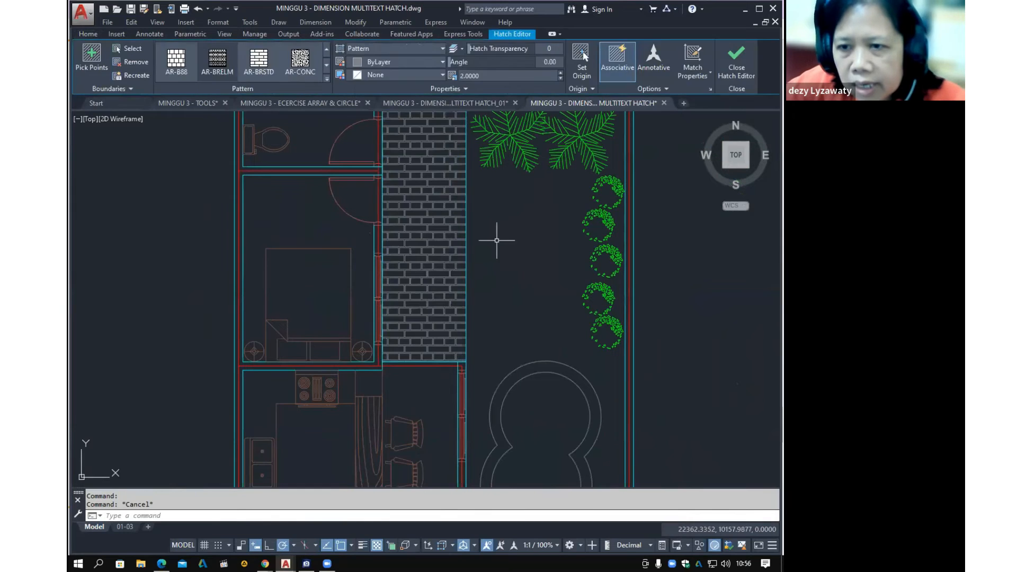
# Start a blue and yellow gradient fill and pick the inside of the garden pool as its area
pyautogui.scroll(-4, 496, 240)
pyautogui.moveTo(522, 291); pyautogui.dragTo(447, 233, button='middle')
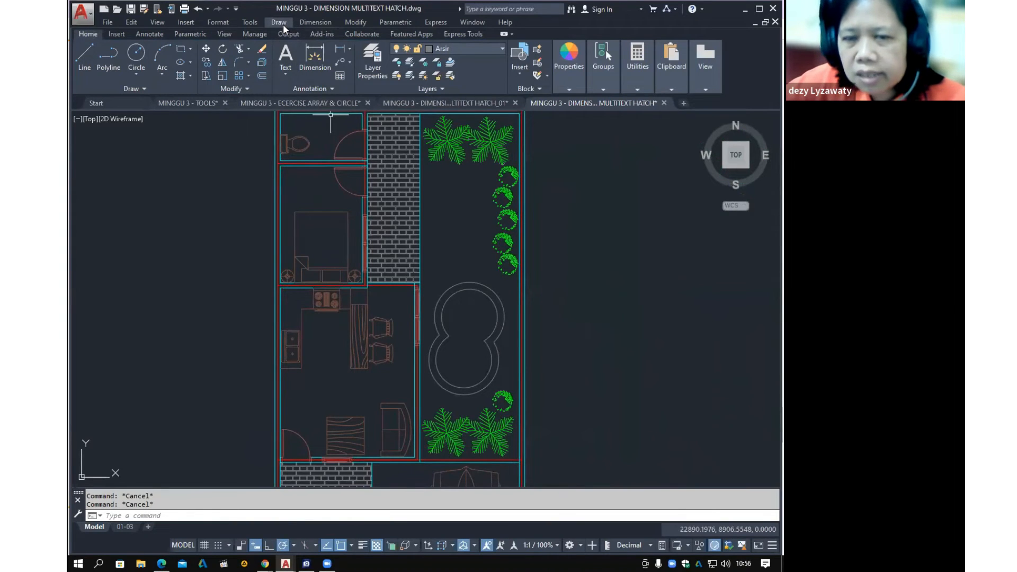
pyautogui.click(284, 23)
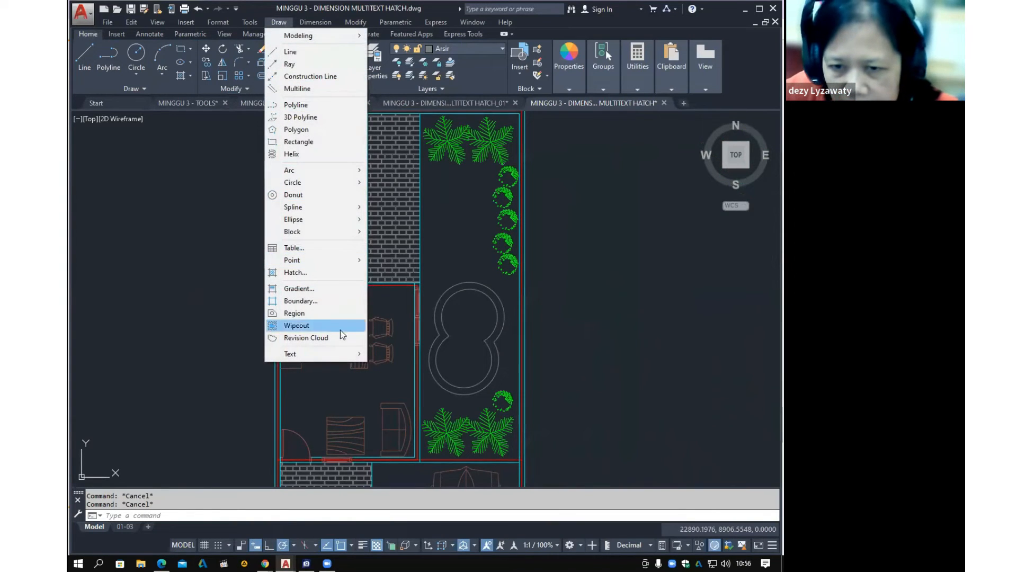
pyautogui.click(299, 289)
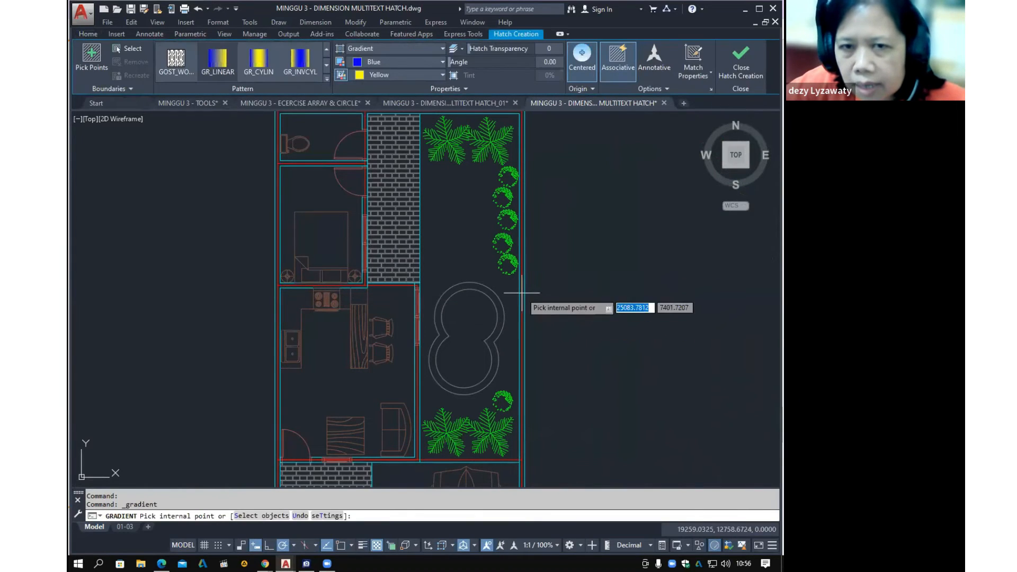
pyautogui.click(465, 355)
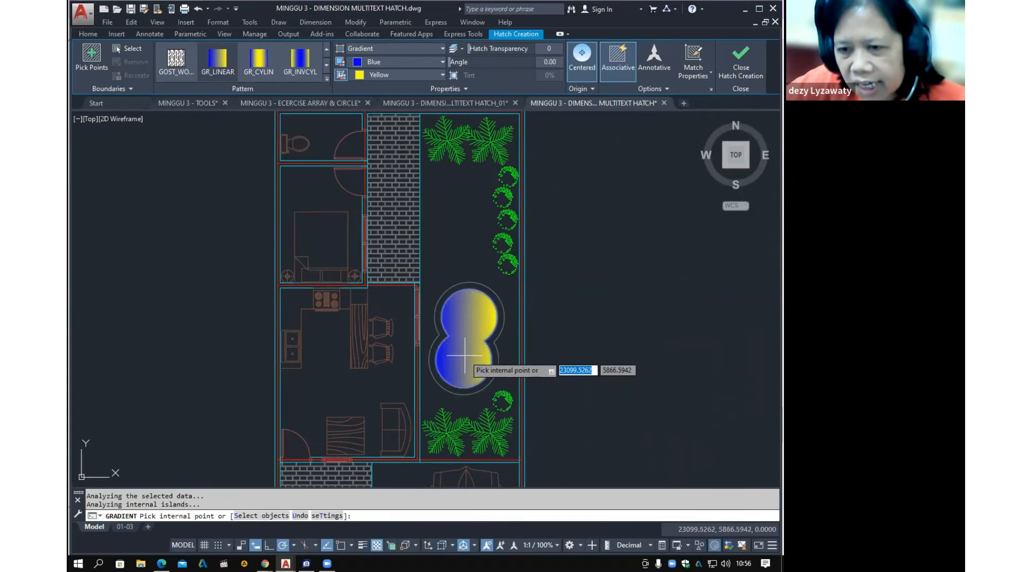
# Try the GR_LINEAR and GR_SPHER patterns on the pool's gradient, change it to GR_HEMISP and finish the fill
pyautogui.click(222, 70)
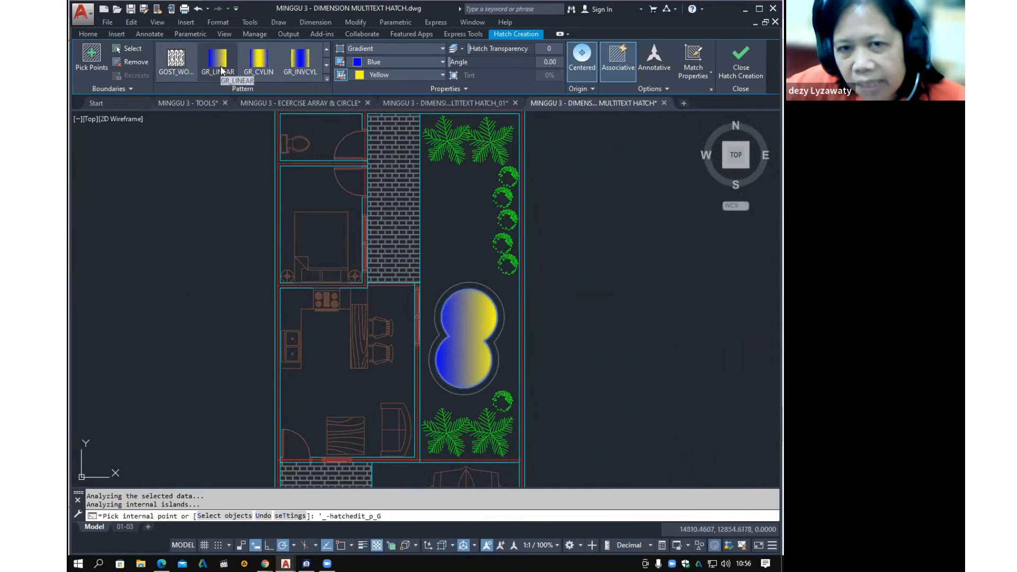
pyautogui.click(326, 66)
pyautogui.click(174, 60)
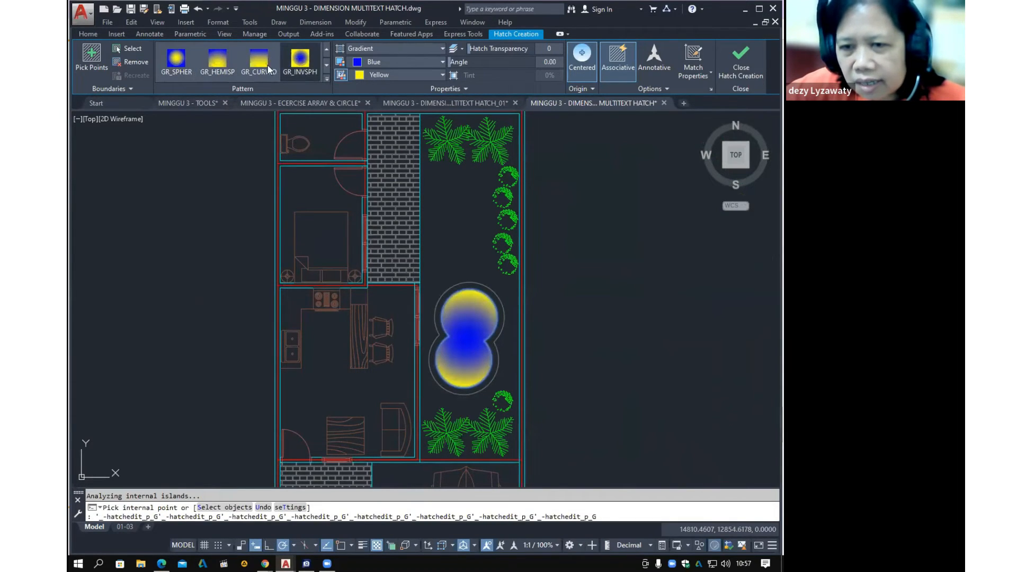
pyautogui.click(222, 70)
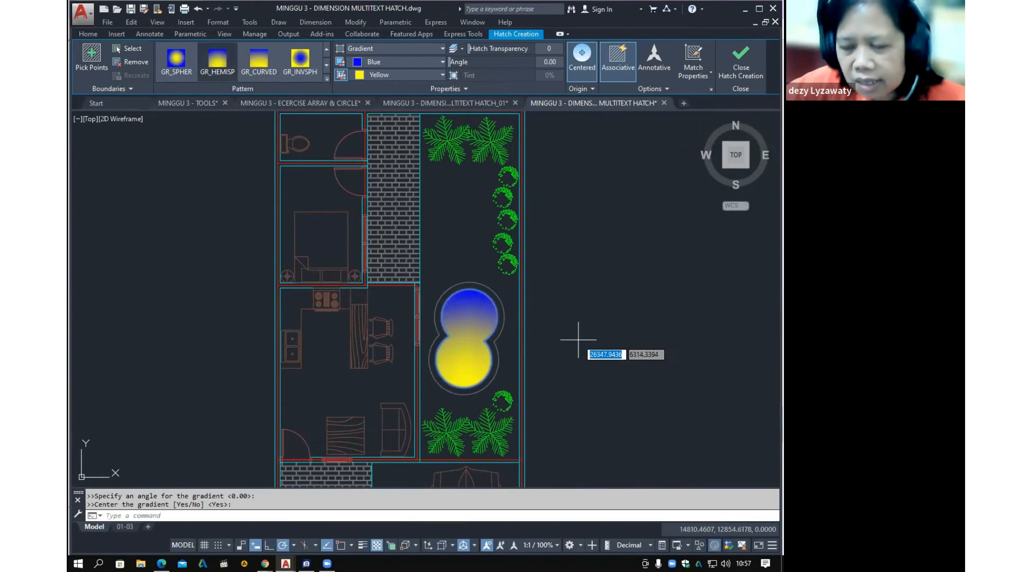
pyautogui.press('Return')
pyautogui.scroll(-4, 572, 325)
pyautogui.scroll(3, 490, 295)
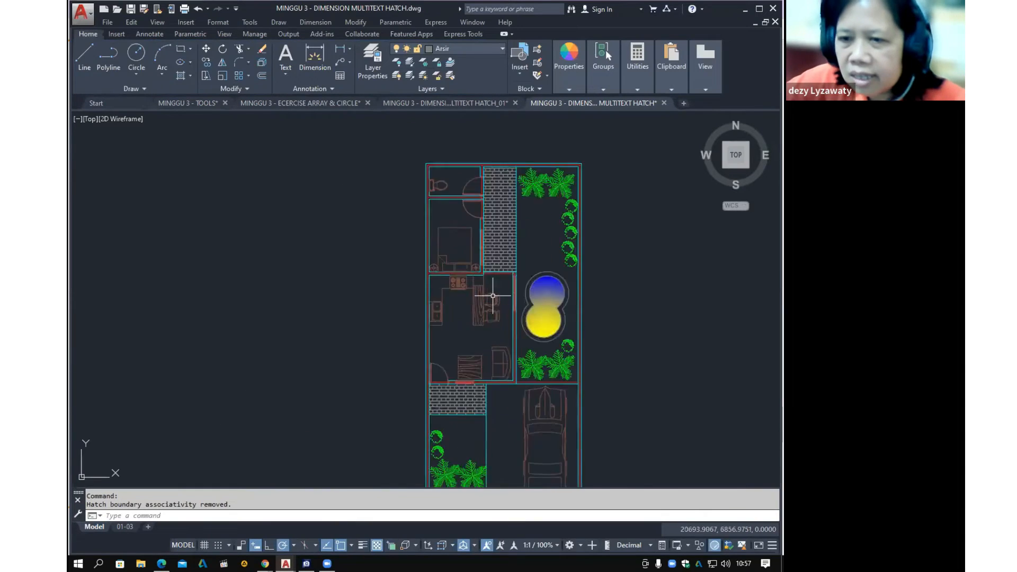
pyautogui.scroll(-3, 498, 291)
pyautogui.scroll(2, 491, 282)
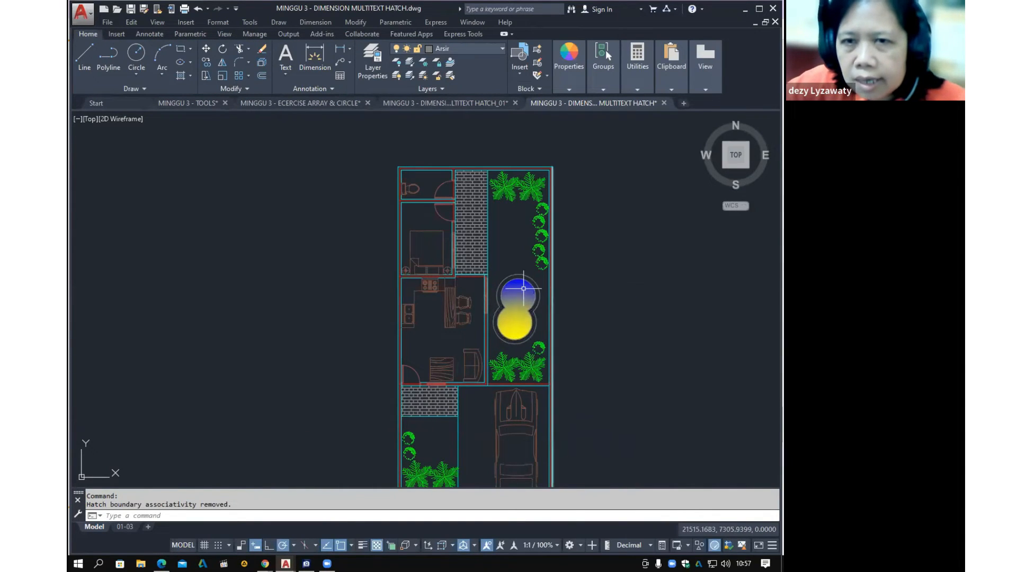
pyautogui.click(277, 22)
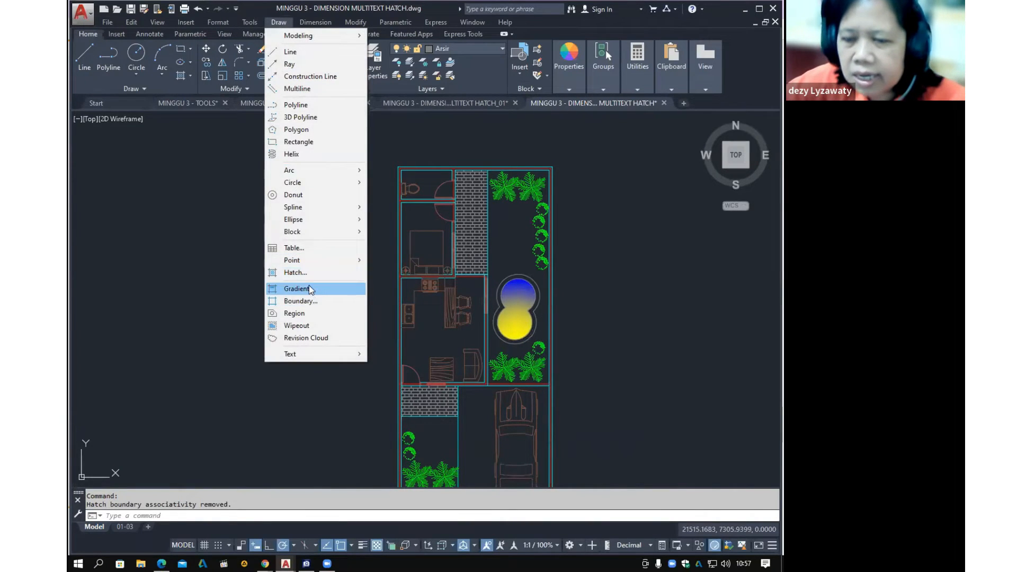
pyautogui.press('Escape')
pyautogui.moveTo(617, 259)
pyautogui.mouseDown(button='middle')
pyautogui.moveTo(598, 246)
pyautogui.moveTo(539, 245)
pyautogui.moveTo(534, 227)
pyautogui.mouseUp(button='middle')
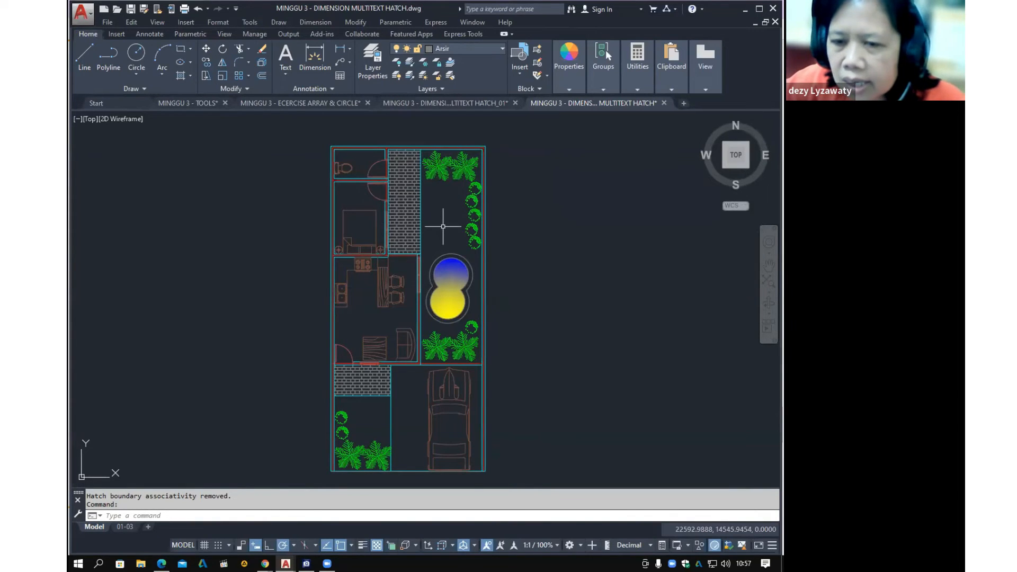
# Start a multiline text and place its text box in the living area, just above the wooden table
pyautogui.click(279, 22)
pyautogui.moveTo(342, 354)
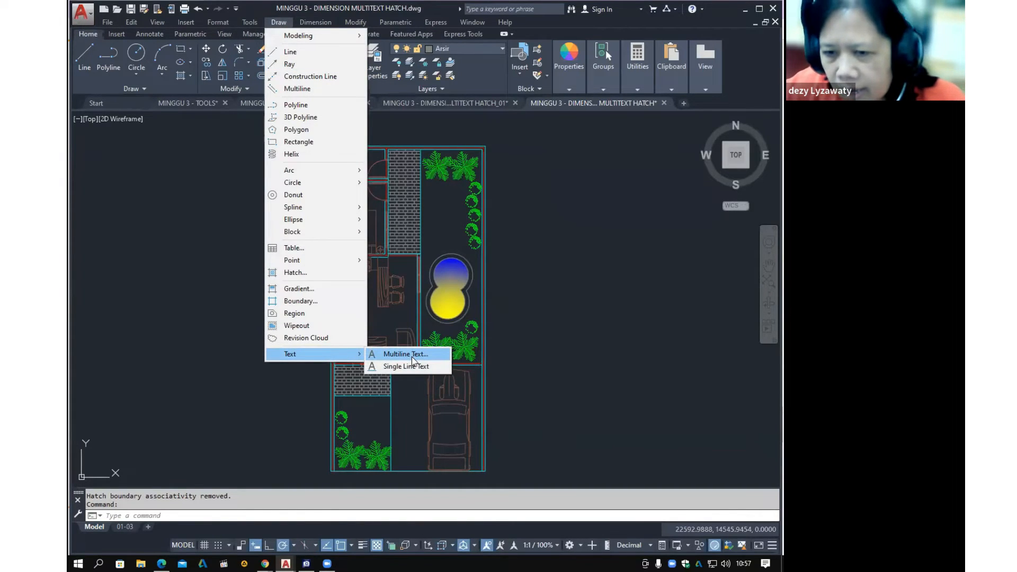
pyautogui.press('ctrl')
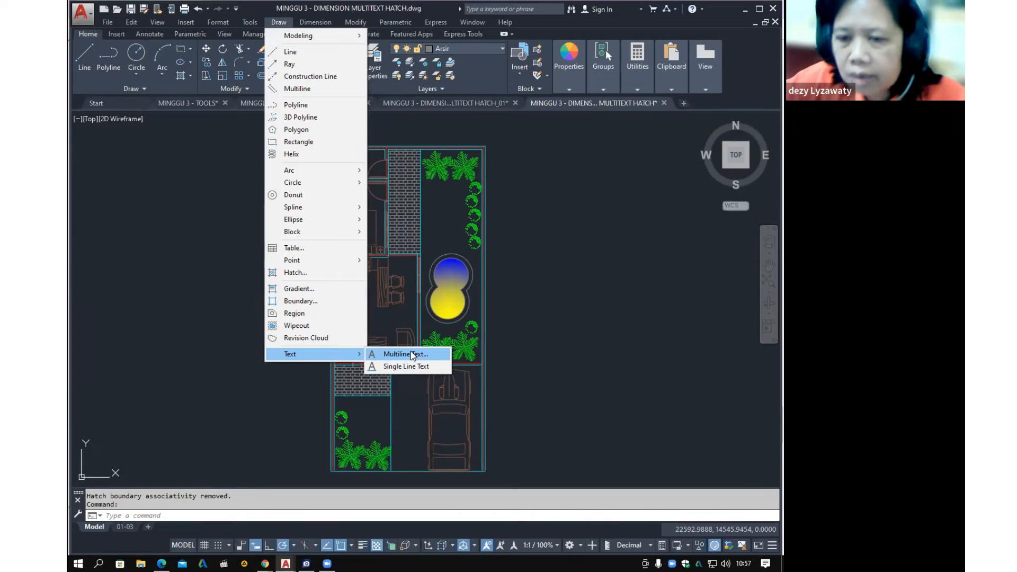
pyautogui.press('ctrl')
pyautogui.press('ctrl')
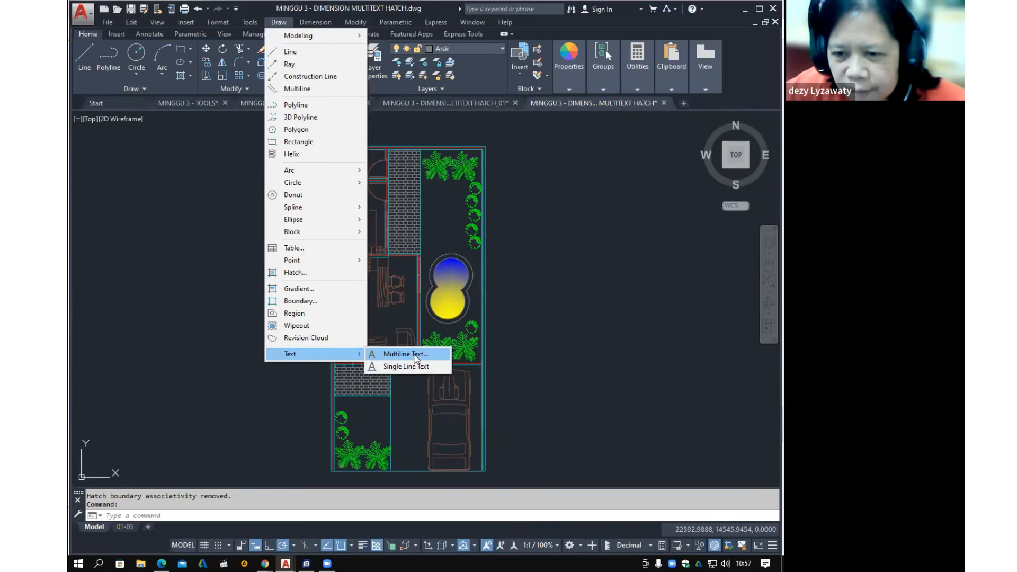
pyautogui.click(415, 355)
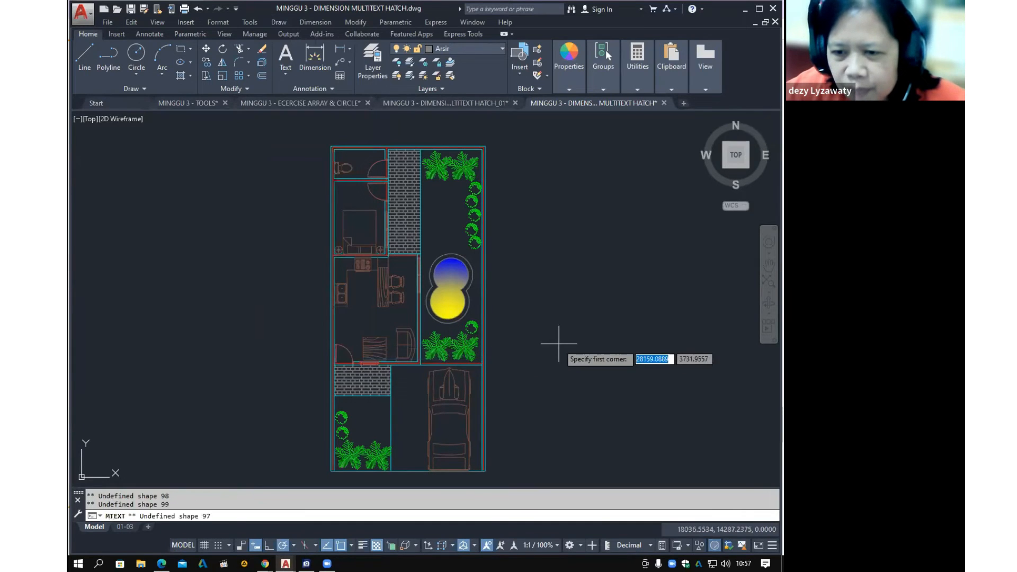
pyautogui.scroll(4, 359, 322)
pyautogui.click(368, 310)
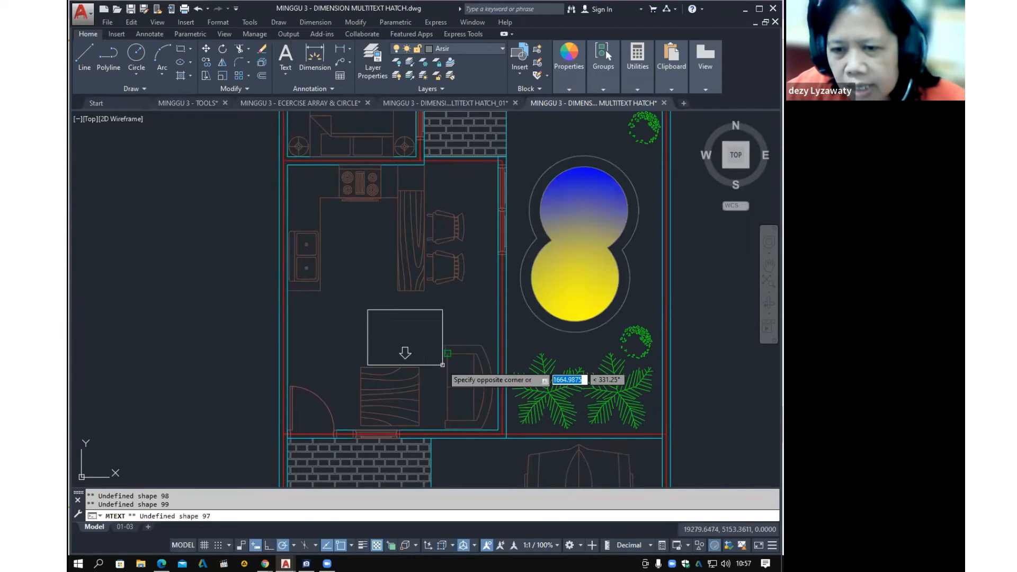
pyautogui.click(410, 347)
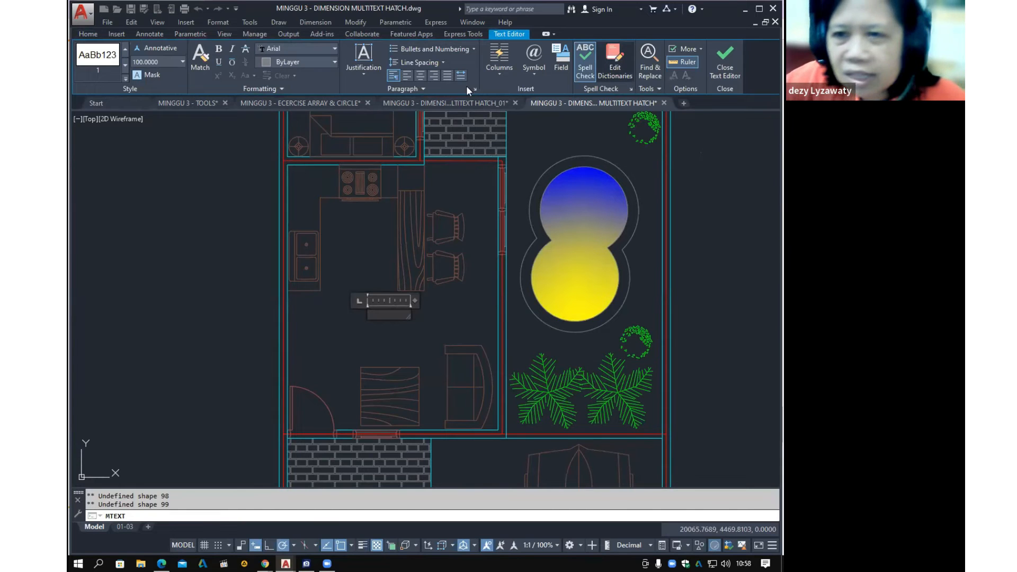
# Centre the multiline text, set its height to 200 and write DAPUR as its first line
pyautogui.click(420, 76)
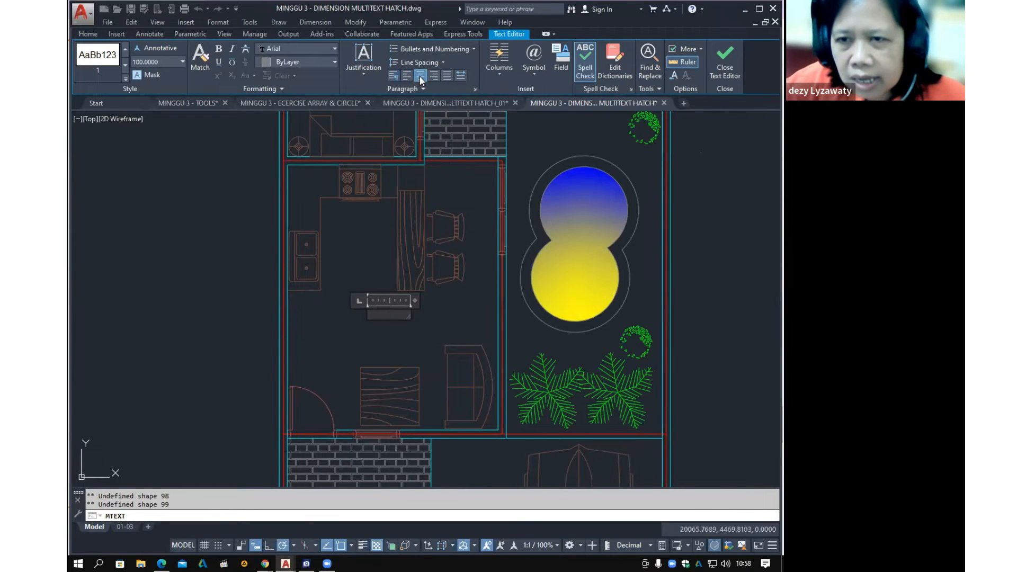
pyautogui.click(163, 62)
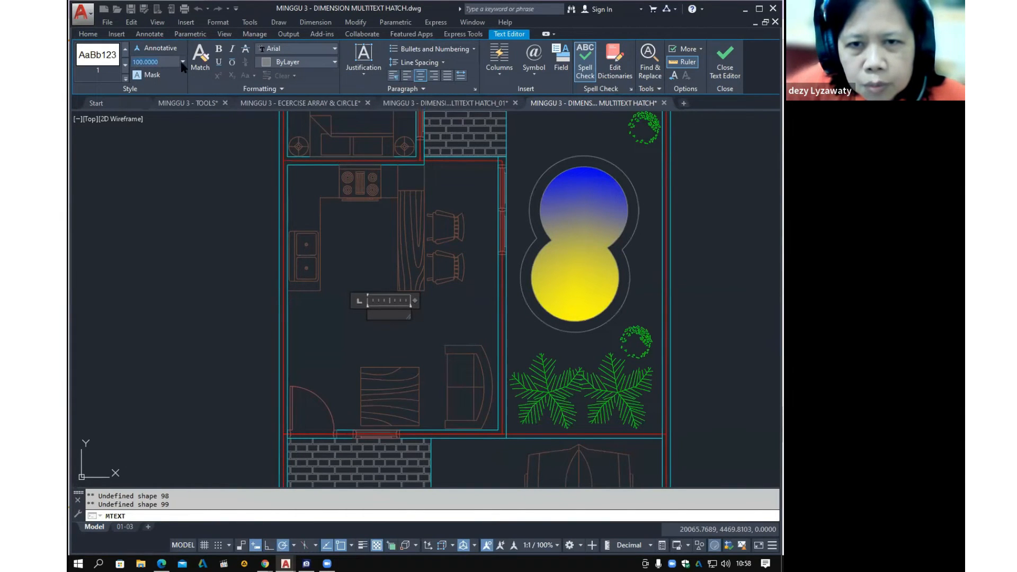
pyautogui.click(183, 62)
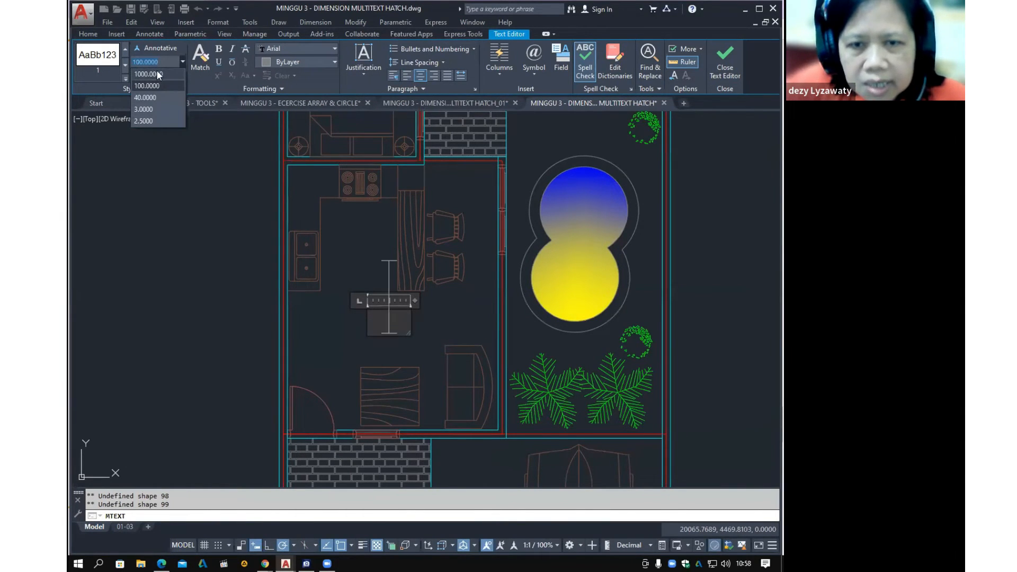
pyautogui.click(148, 86)
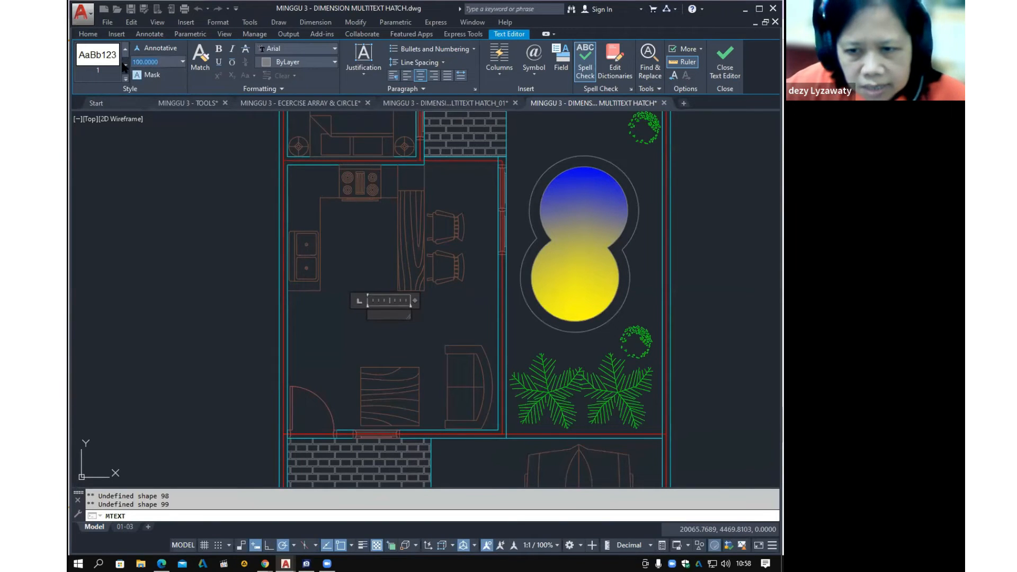
pyautogui.write('2.5')
pyautogui.press('Return')
pyautogui.press('Return')
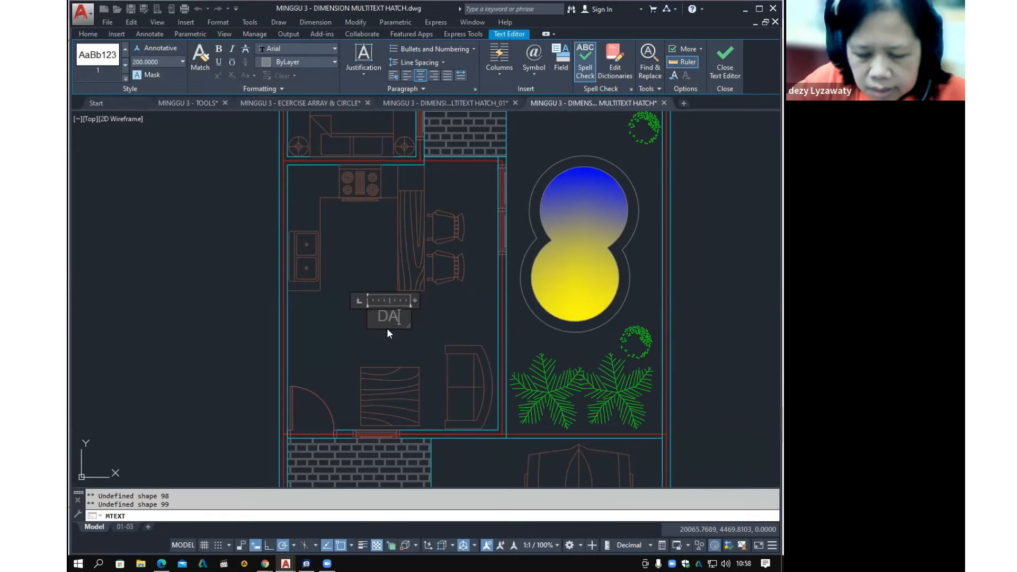
pyautogui.write('UR')
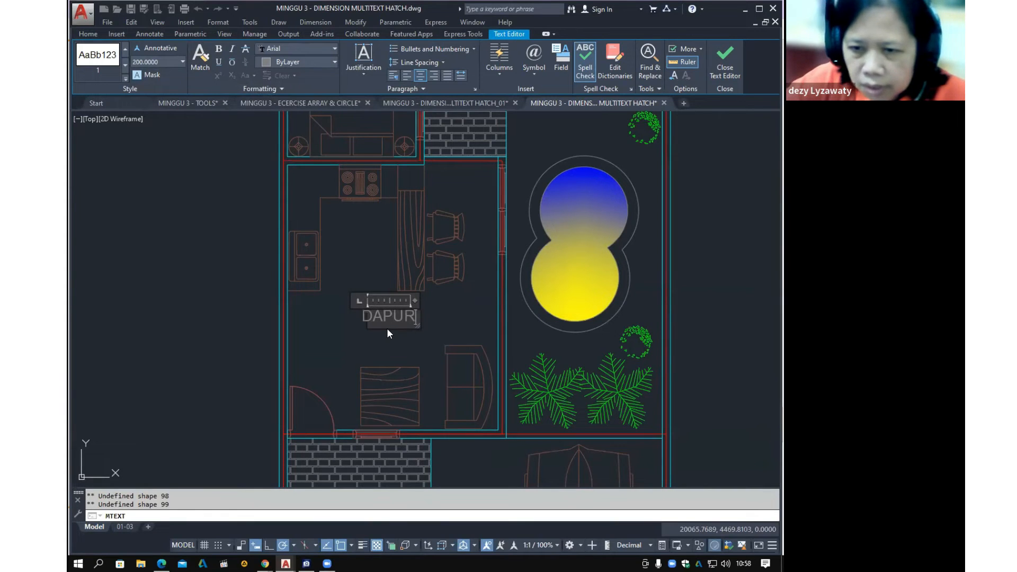
# Add a second line below DAPUR with the plus/minus symbol followed by 0.00
pyautogui.press('Return')
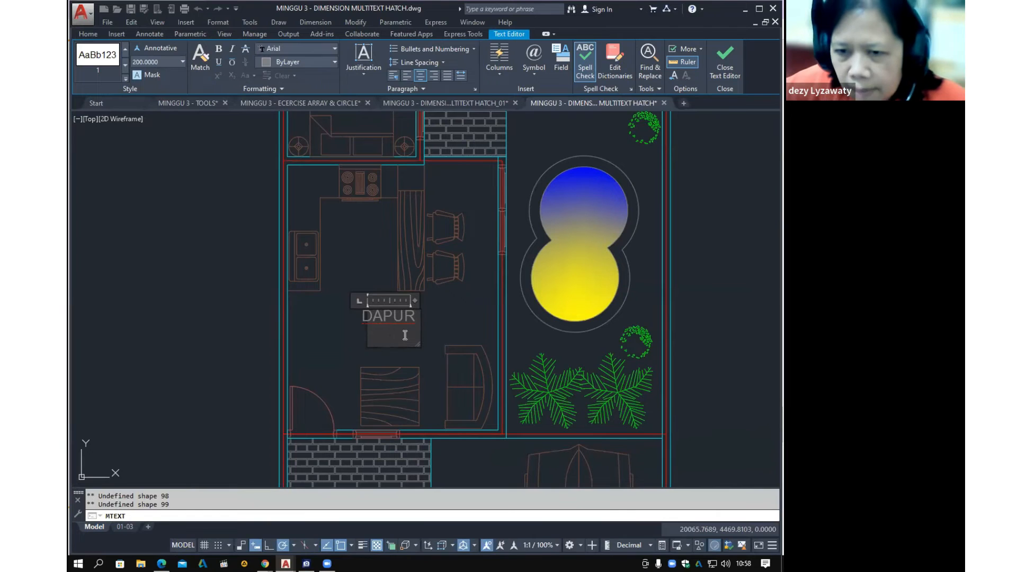
pyautogui.rightClick(390, 340)
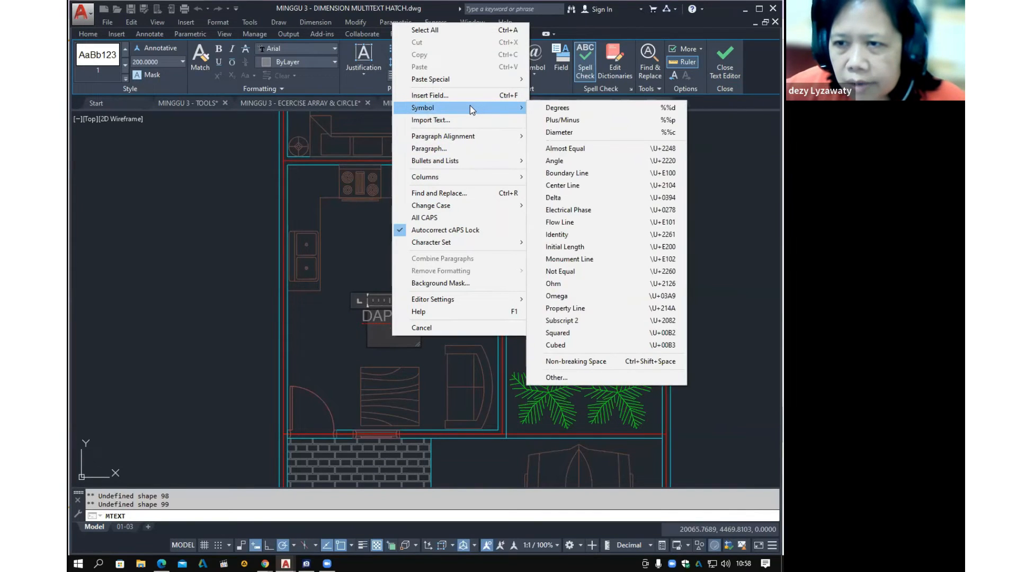
pyautogui.click(469, 106)
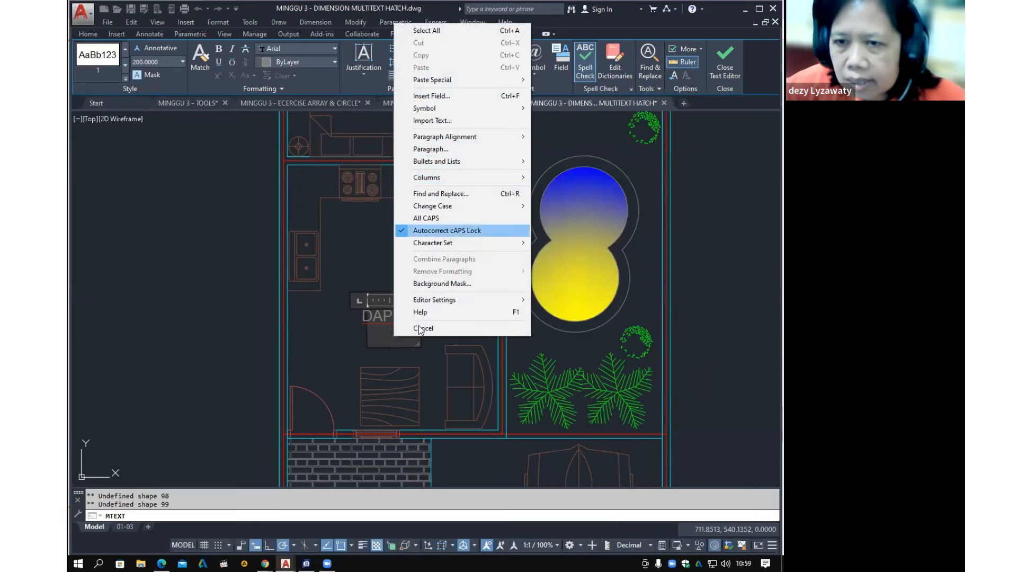
pyautogui.moveTo(520, 107)
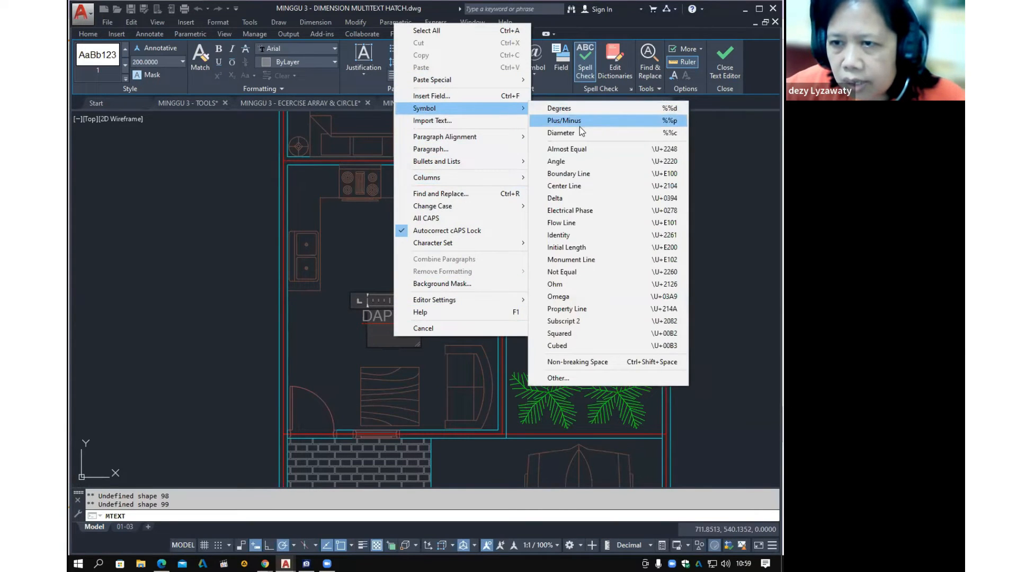
pyautogui.click(580, 120)
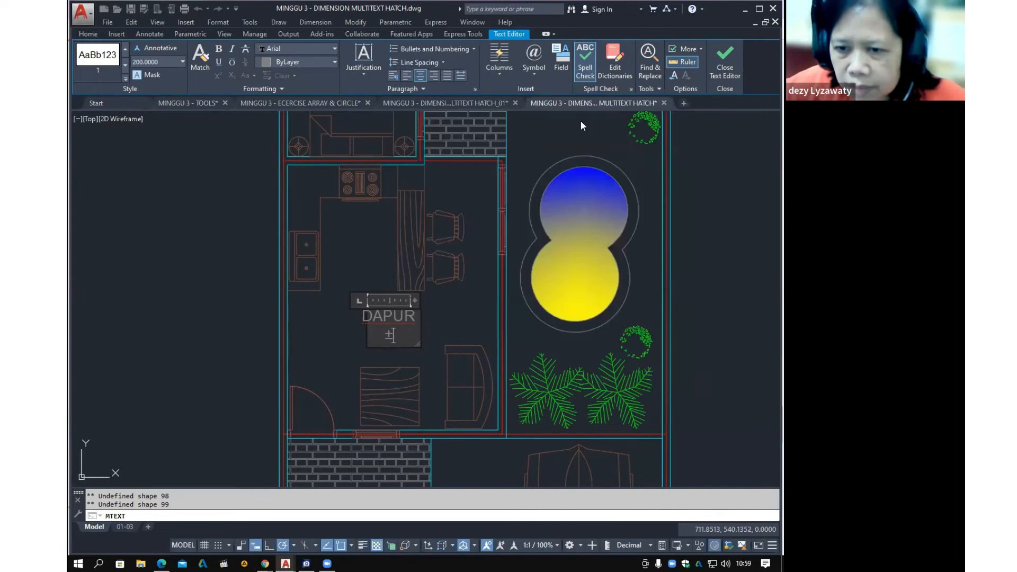
pyautogui.write('0.00')
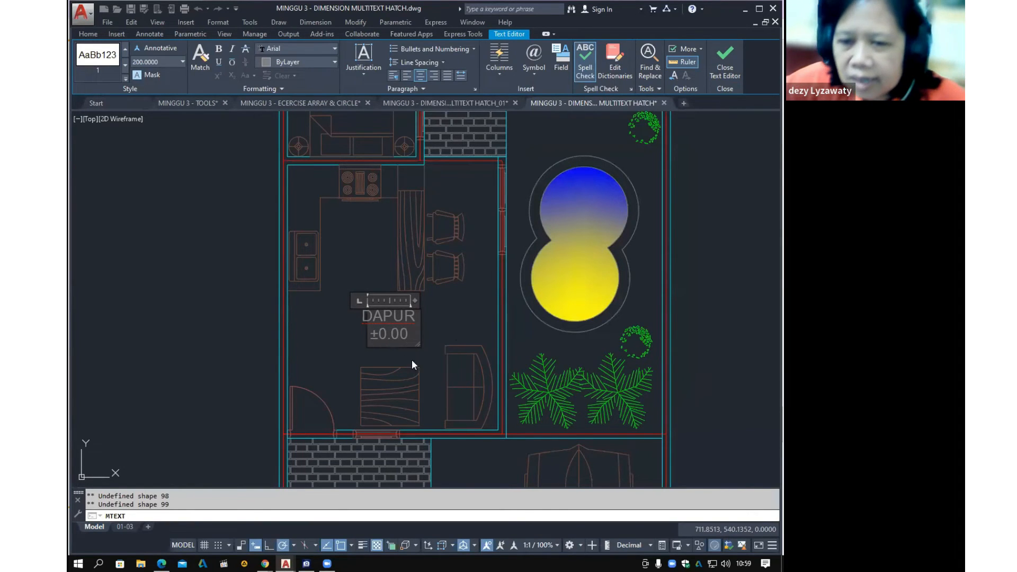
# Make the ±0.00 line under DAPUR italic with a height of 100 and finish the text
pyautogui.moveTo(373, 339); pyautogui.dragTo(413, 337)
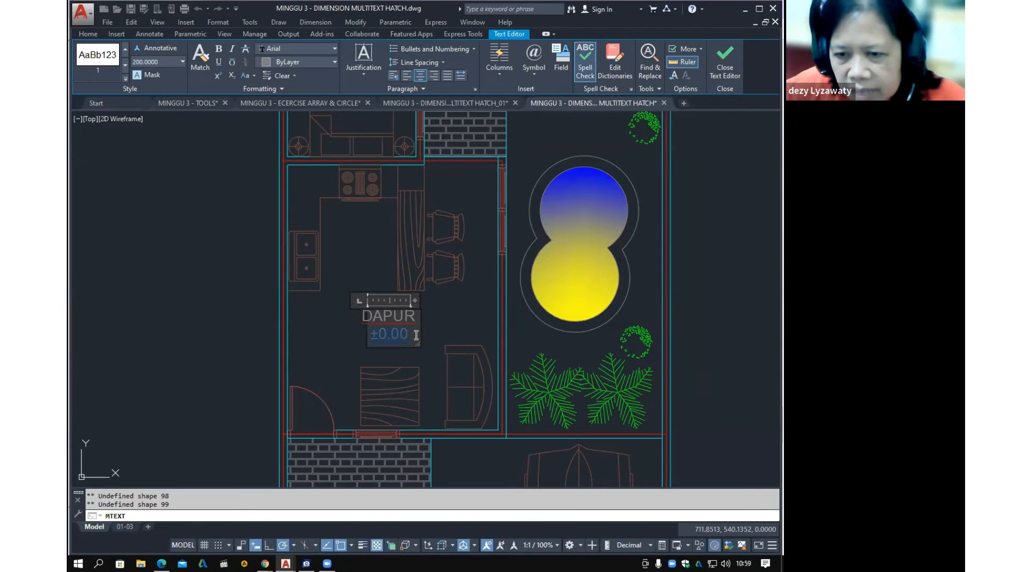
pyautogui.click(232, 50)
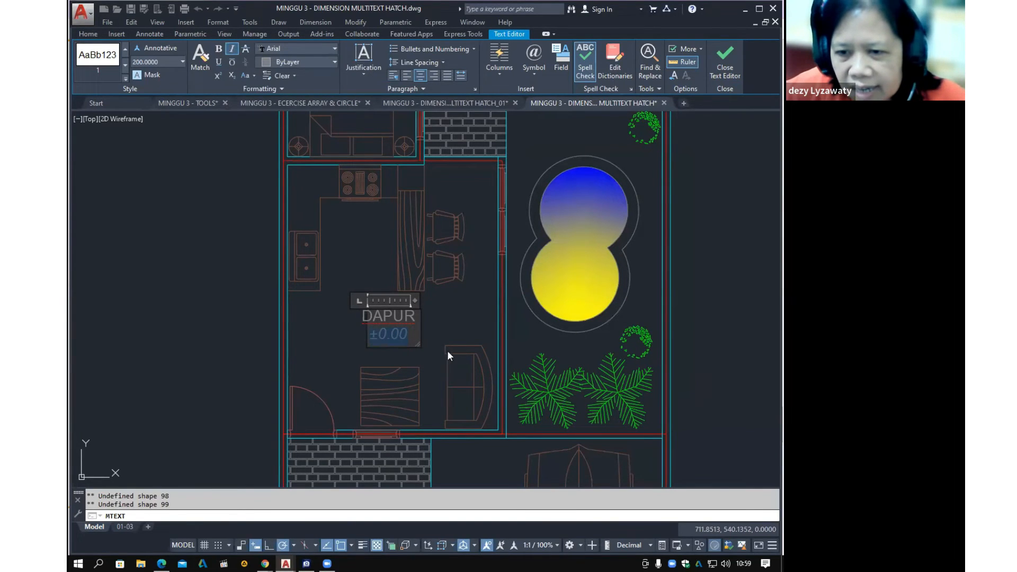
pyautogui.click(182, 62)
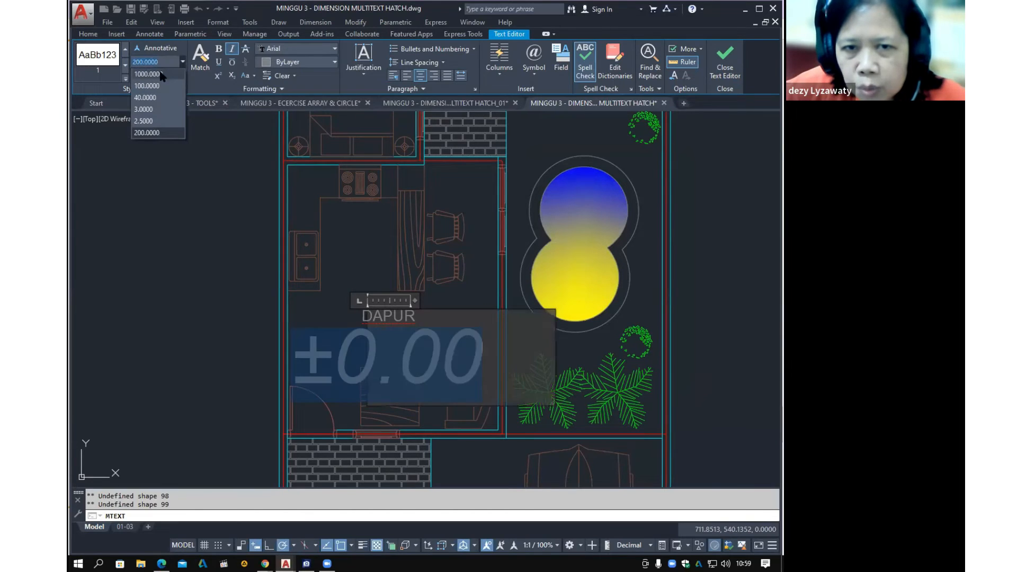
pyautogui.click(157, 130)
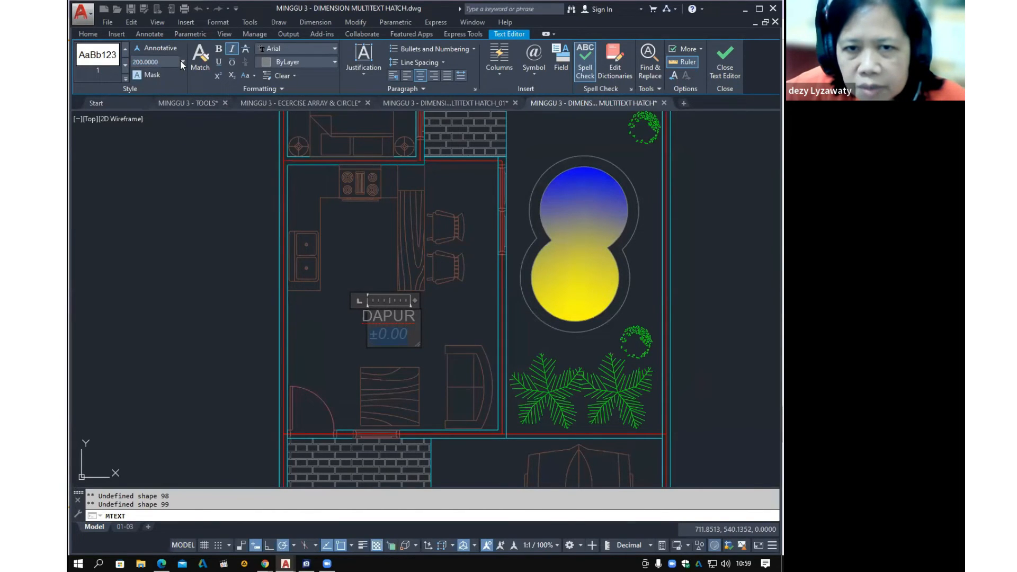
pyautogui.click(182, 62)
pyautogui.click(157, 87)
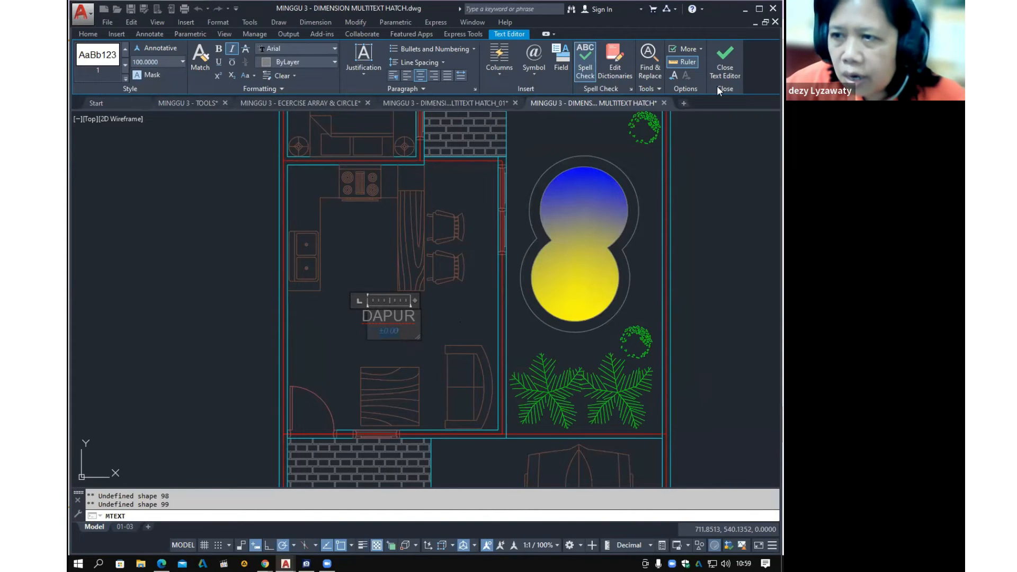
pyautogui.click(730, 78)
# Move the DAPUR text into the kitchen, below the stove and between the sink and the wooden counter
pyautogui.moveTo(422, 329)
pyautogui.mouseDown(button='middle')
pyautogui.moveTo(446, 297)
pyautogui.moveTo(425, 294)
pyautogui.mouseUp(button='middle')
pyautogui.scroll(2, 446, 296)
pyautogui.click(443, 298)
pyautogui.click(399, 269)
pyautogui.click(337, 283)
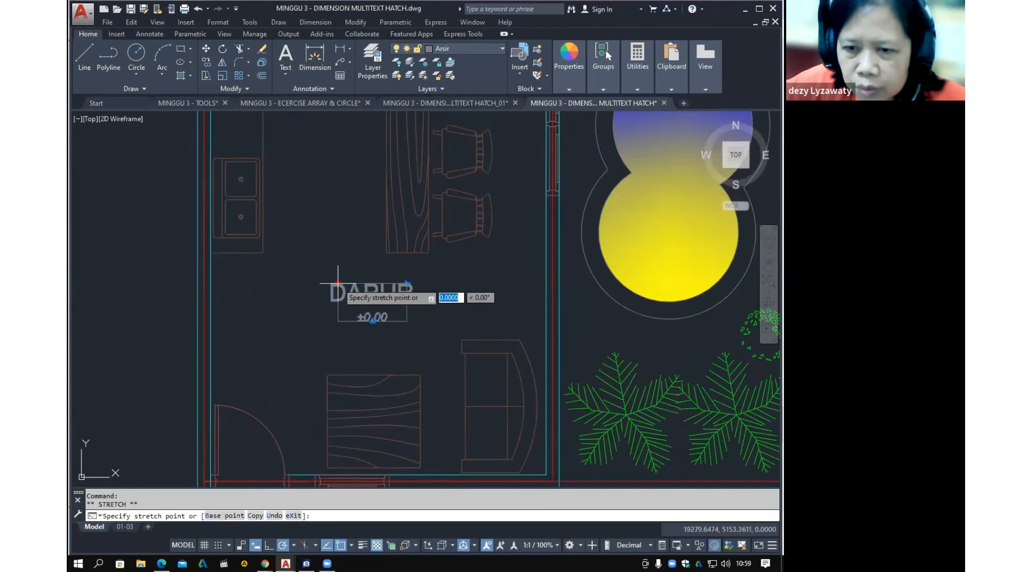
pyautogui.click(291, 145)
pyautogui.scroll(-2, 375, 318)
pyautogui.press('Escape')
pyautogui.scroll(2, 377, 304)
pyautogui.press('ctrl')
pyautogui.press('ctrl')
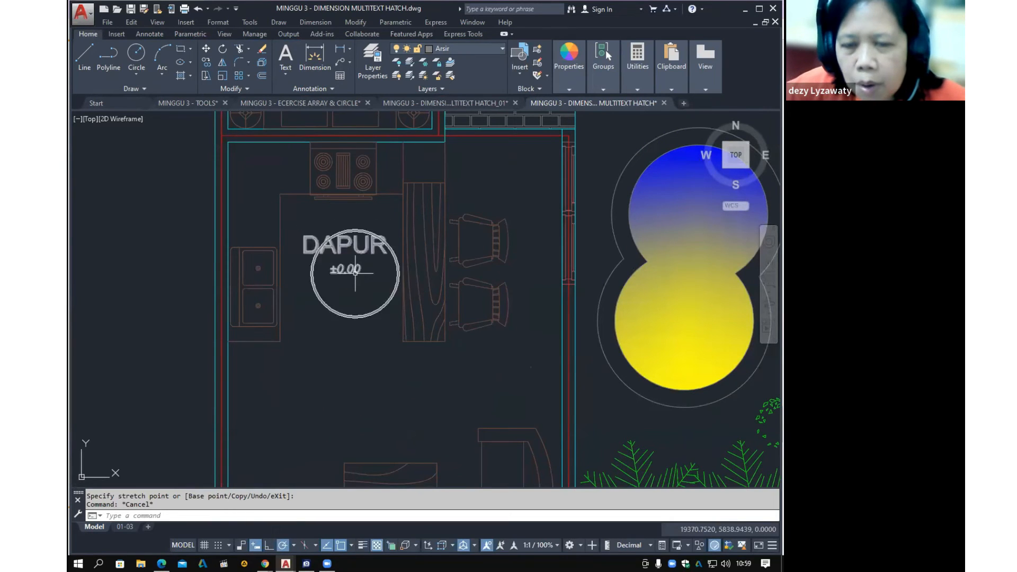
pyautogui.scroll(-4, 352, 286)
pyautogui.scroll(2, 348, 308)
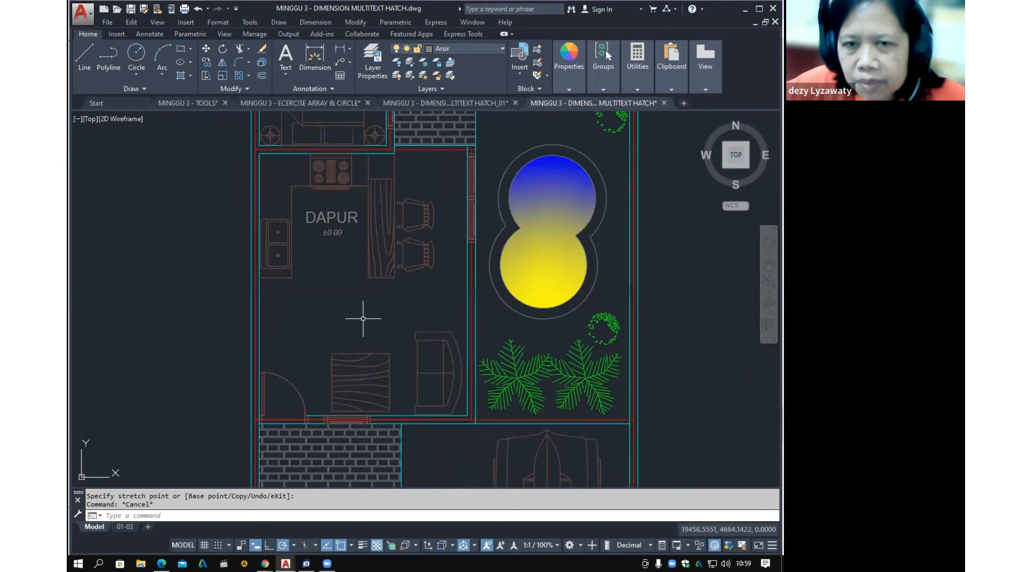
# Start another multiline text and place its text box in the living area, just above the wooden table
pyautogui.click(278, 22)
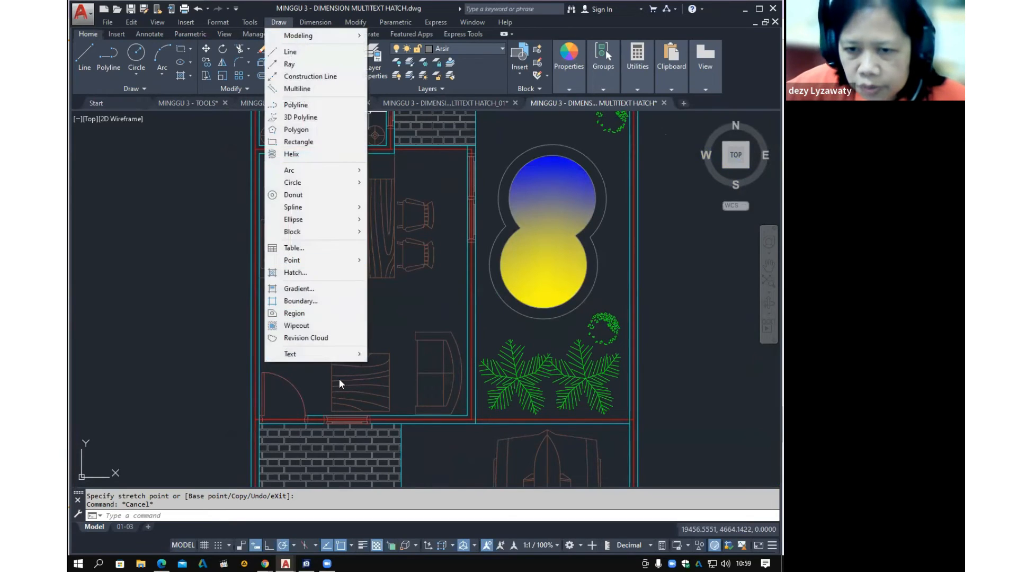
pyautogui.moveTo(341, 354)
pyautogui.press('ctrl')
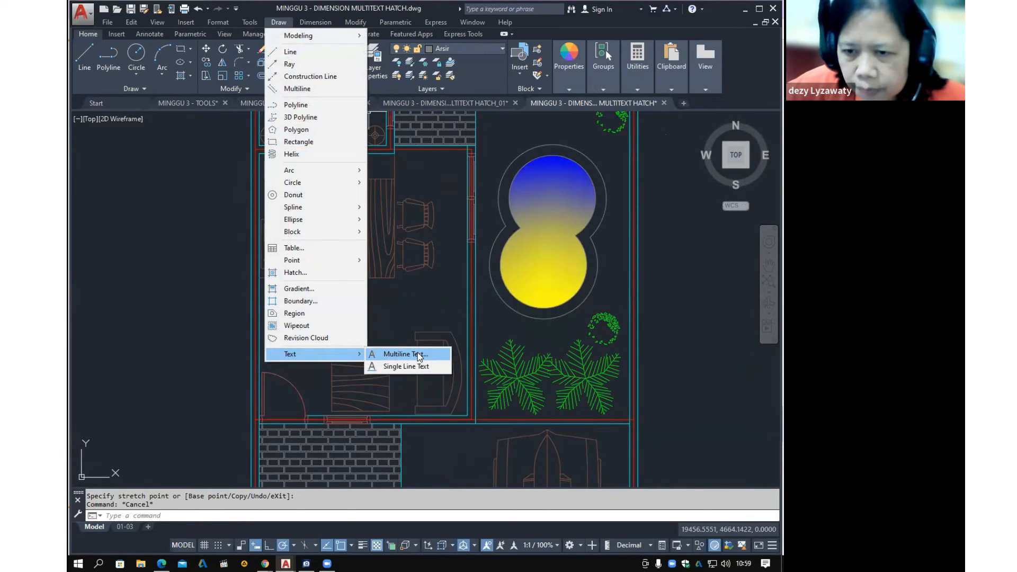
pyautogui.click(419, 354)
pyautogui.click(338, 311)
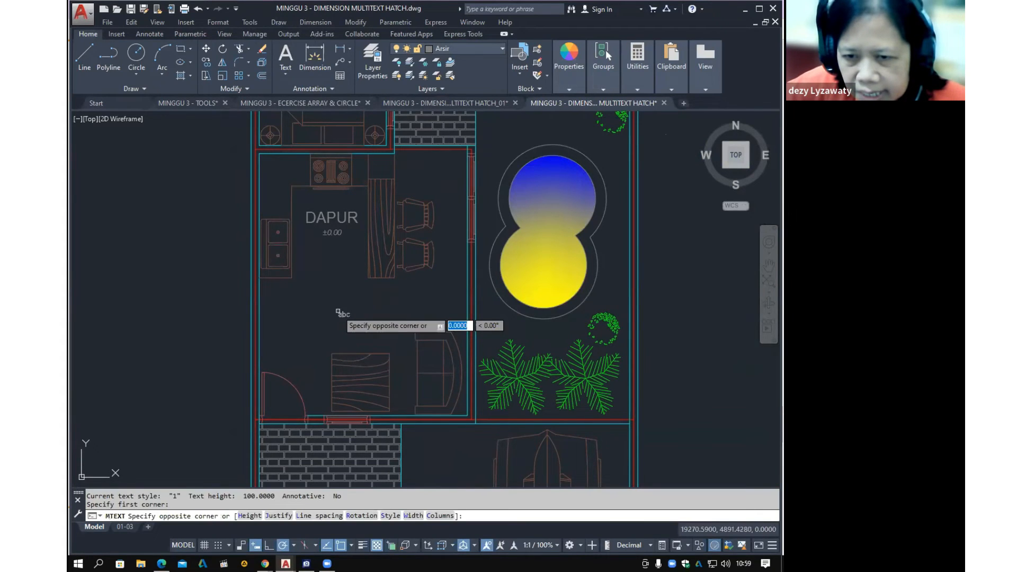
pyautogui.click(395, 343)
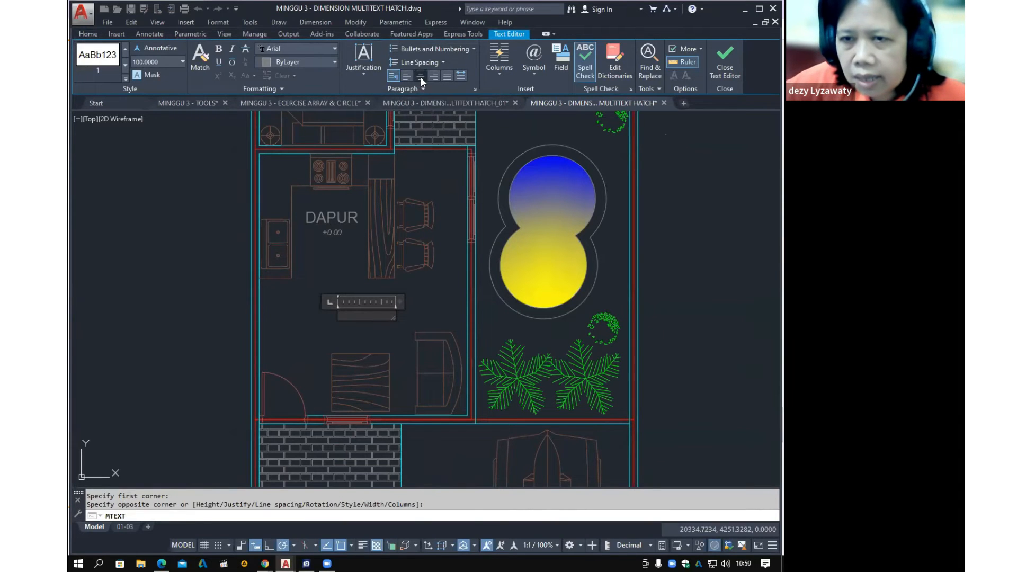
# Centre the new text, set its height to 200 and write R. TAMU
pyautogui.click(420, 77)
pyautogui.click(183, 62)
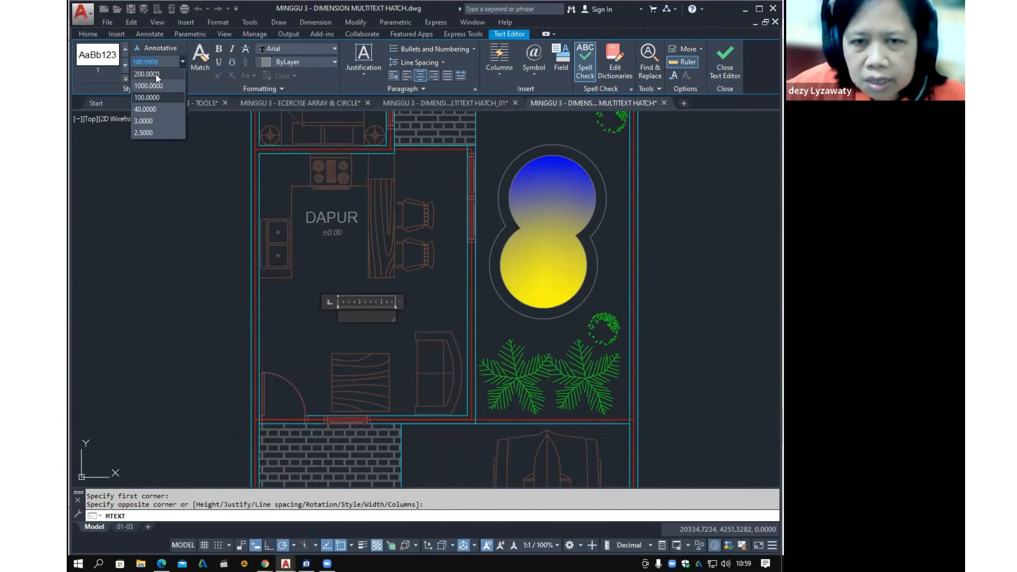
pyautogui.click(156, 75)
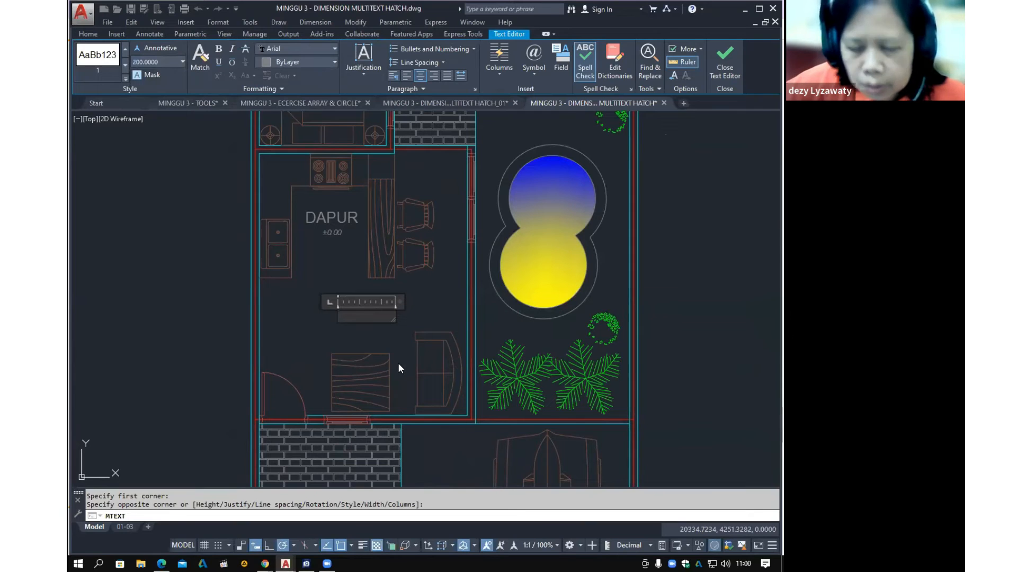
pyautogui.write('R. TAM')
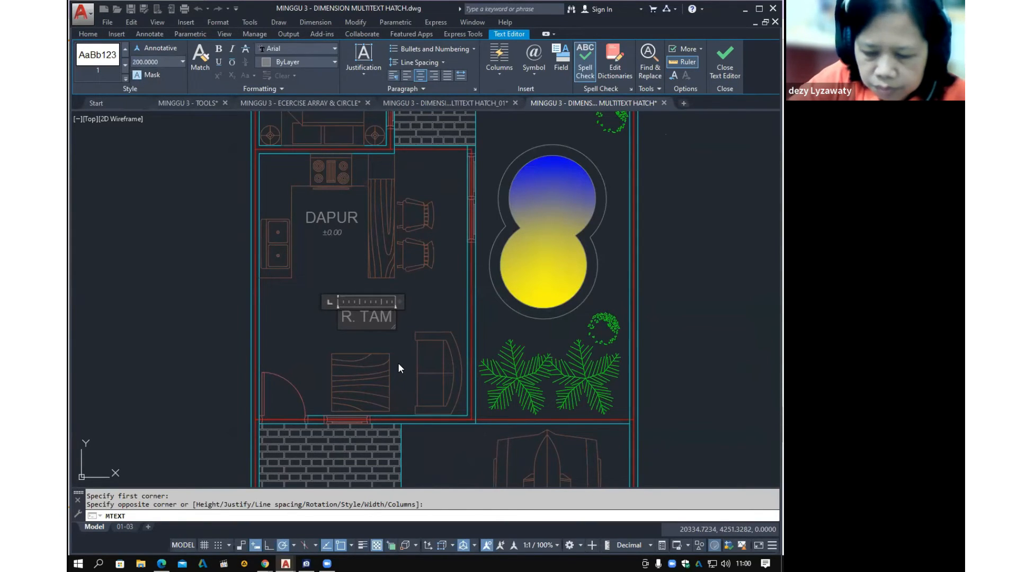
pyautogui.write('U')
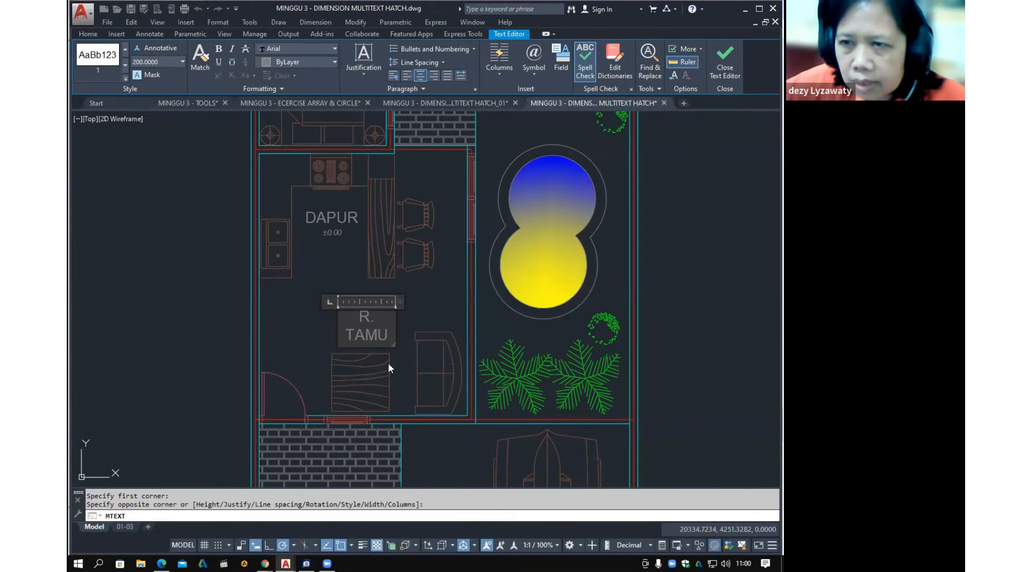
# Add a line below R. TAMU with the plus/minus symbol followed by 0.00
pyautogui.press('Return')
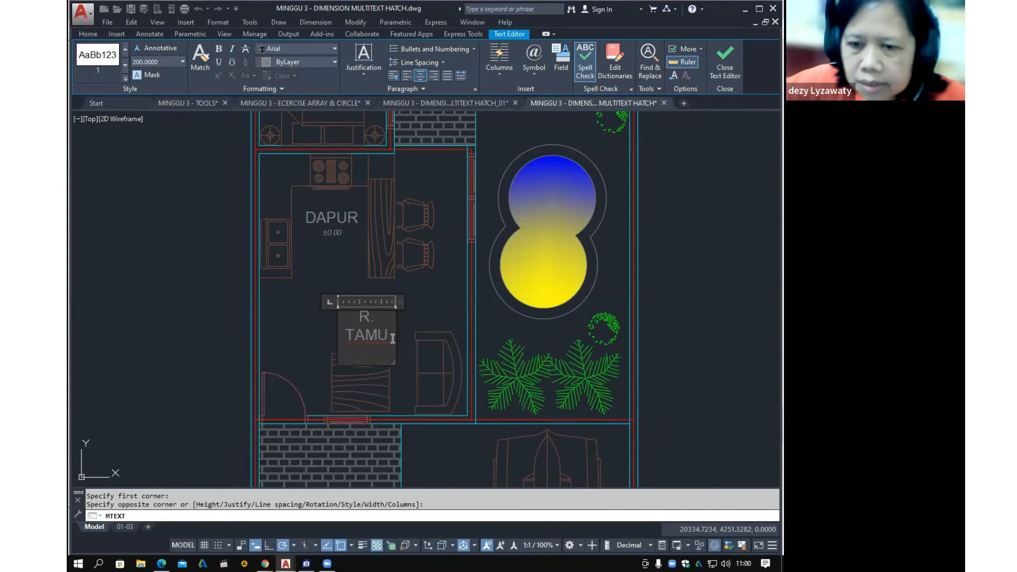
pyautogui.rightClick(370, 357)
pyautogui.moveTo(463, 130)
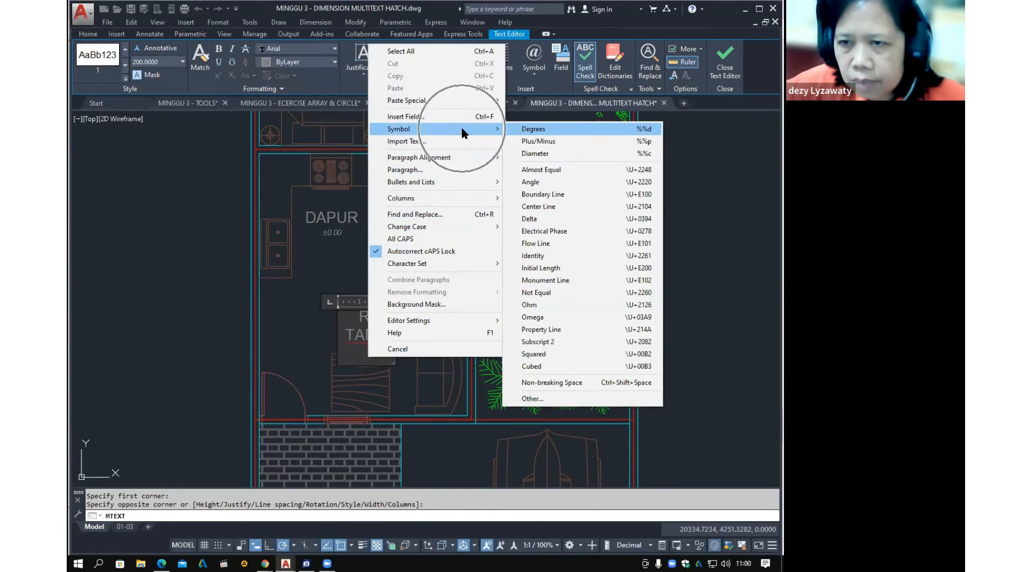
pyautogui.click(551, 141)
pyautogui.write('0.00')
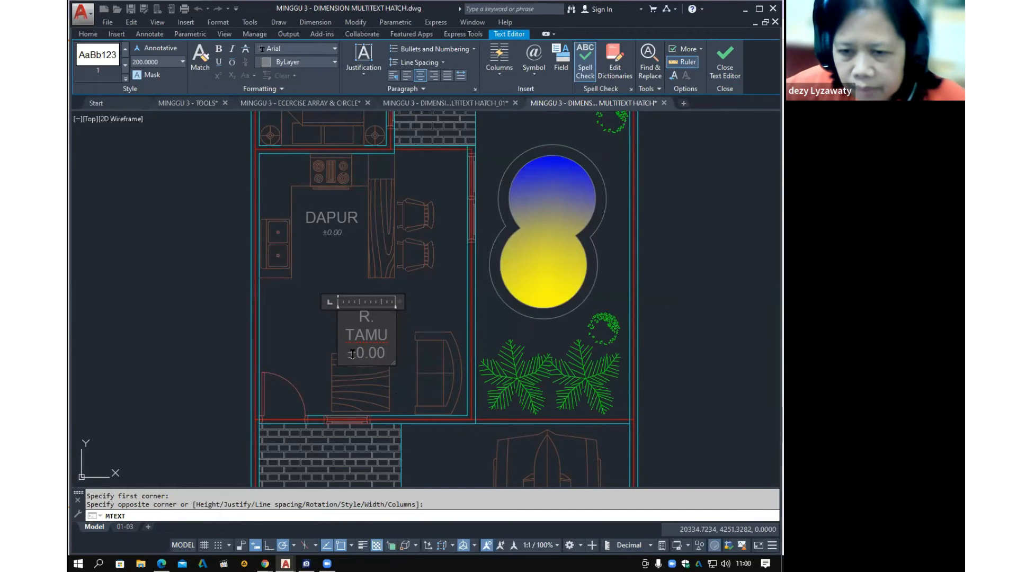
# Make the ±0.00 line under R. TAMU italic and set its height to 100
pyautogui.doubleClick(361, 354)
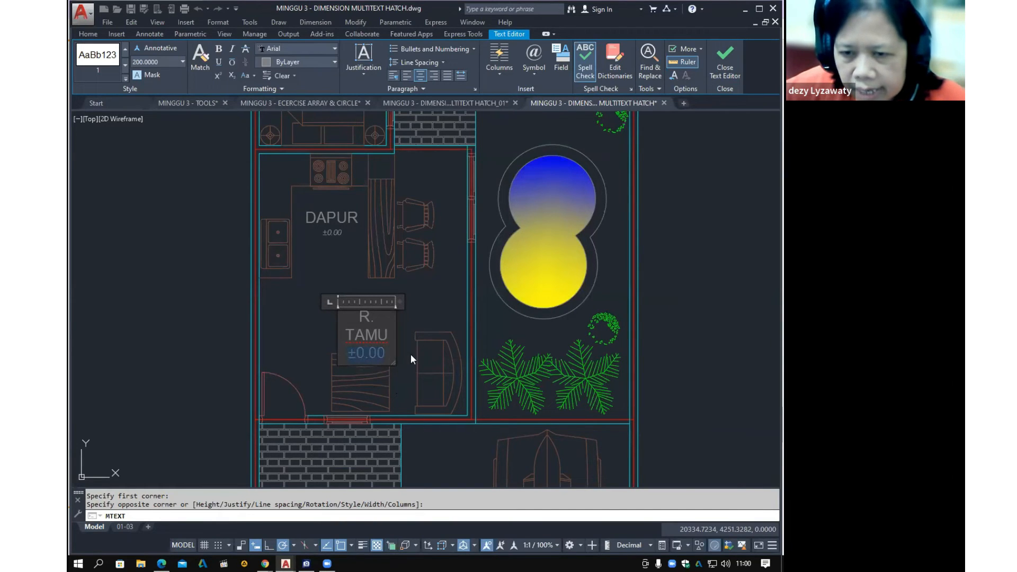
pyautogui.click(231, 52)
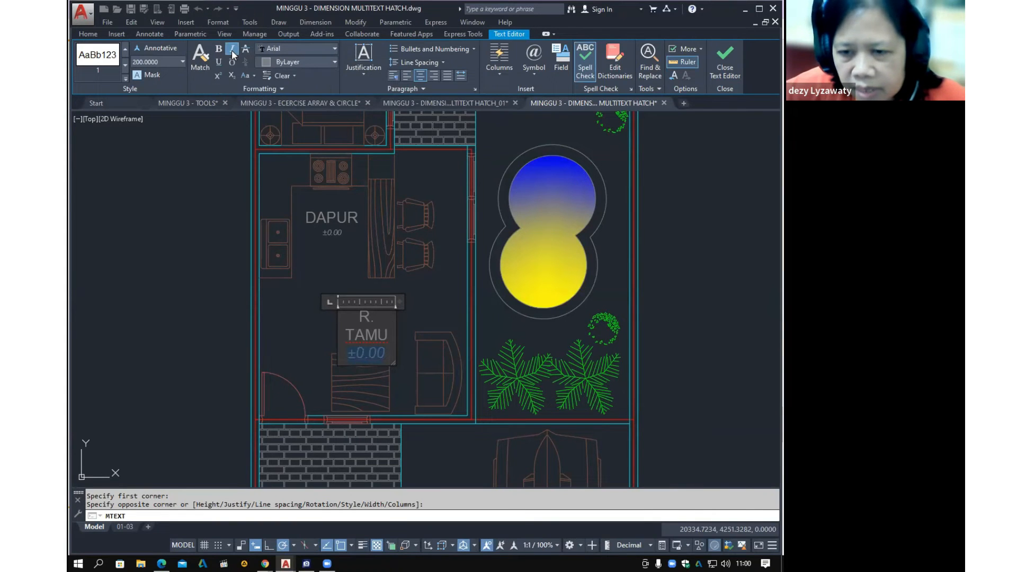
pyautogui.click(179, 63)
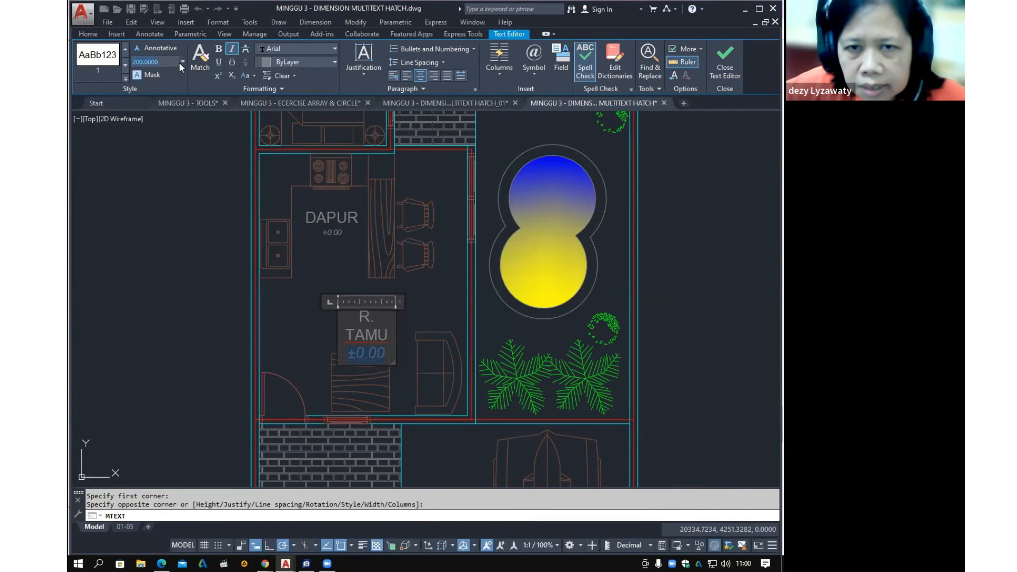
pyautogui.click(181, 62)
pyautogui.click(157, 100)
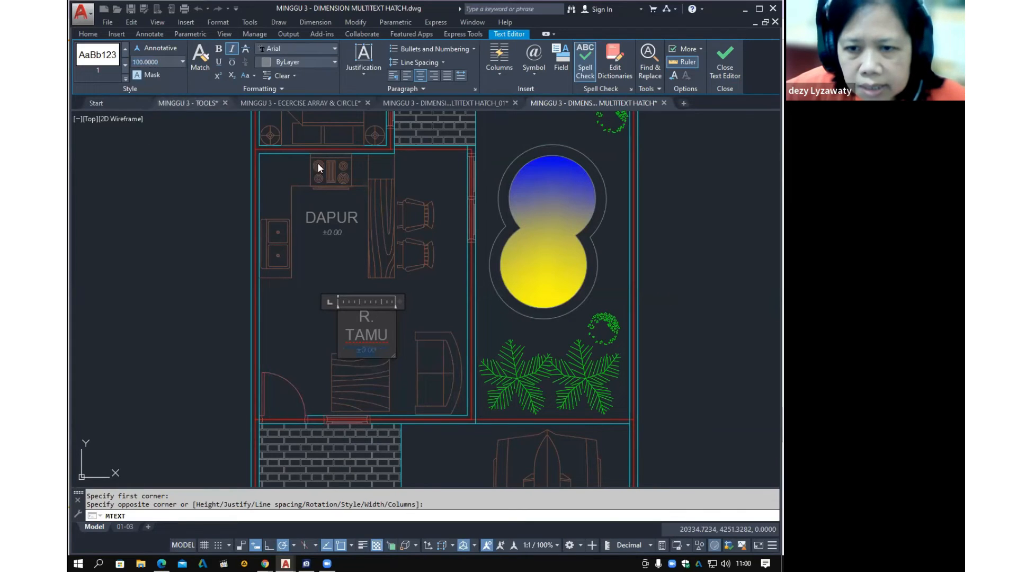
# Finish the R. TAMU label, widen its text box so the name fits on one line, and shift it to sit above the wooden table
pyautogui.click(721, 71)
pyautogui.click(379, 324)
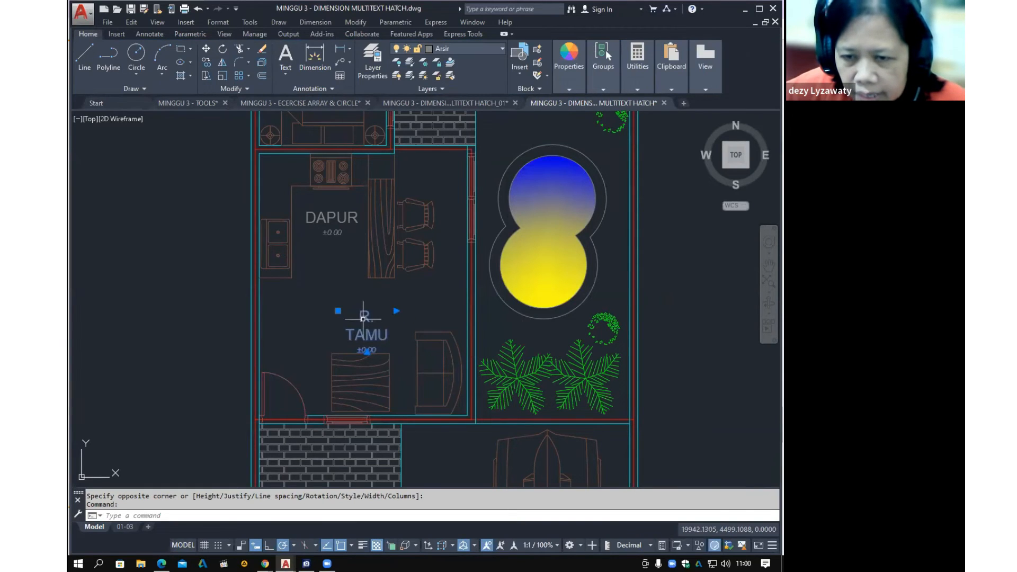
pyautogui.click(396, 311)
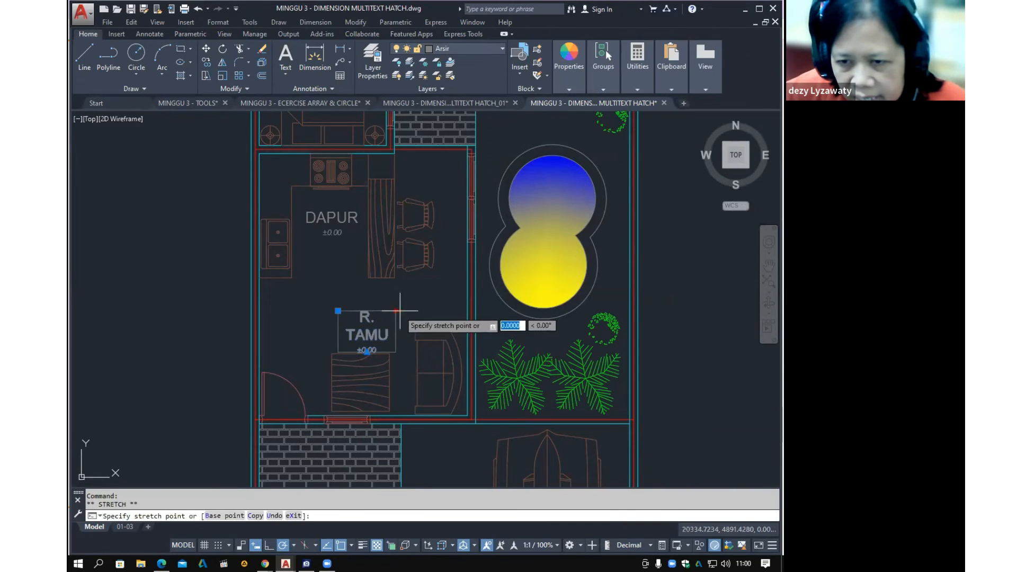
pyautogui.click(422, 311)
pyautogui.click(338, 311)
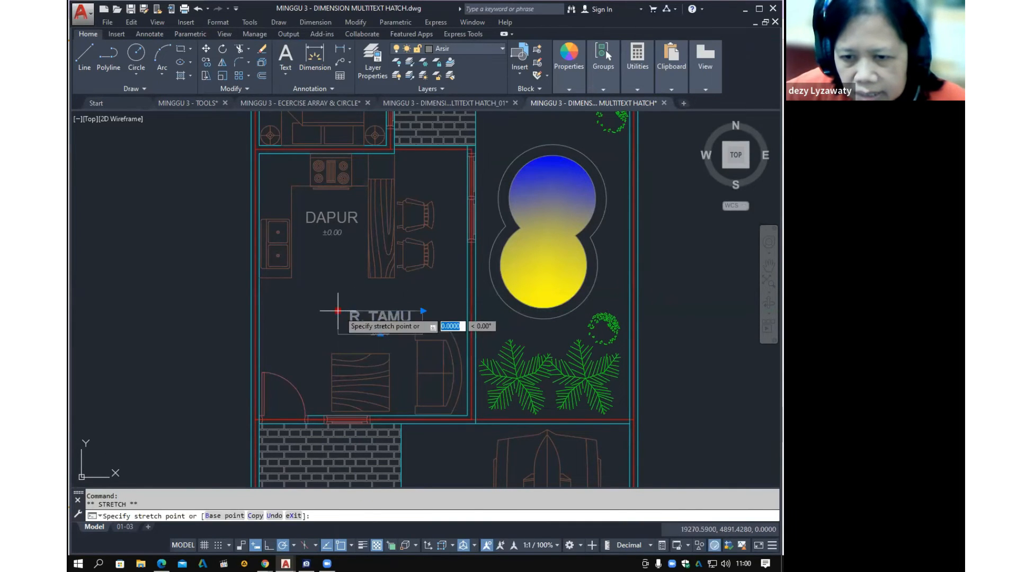
pyautogui.click(323, 322)
pyautogui.press('Escape')
pyautogui.scroll(-3, 447, 311)
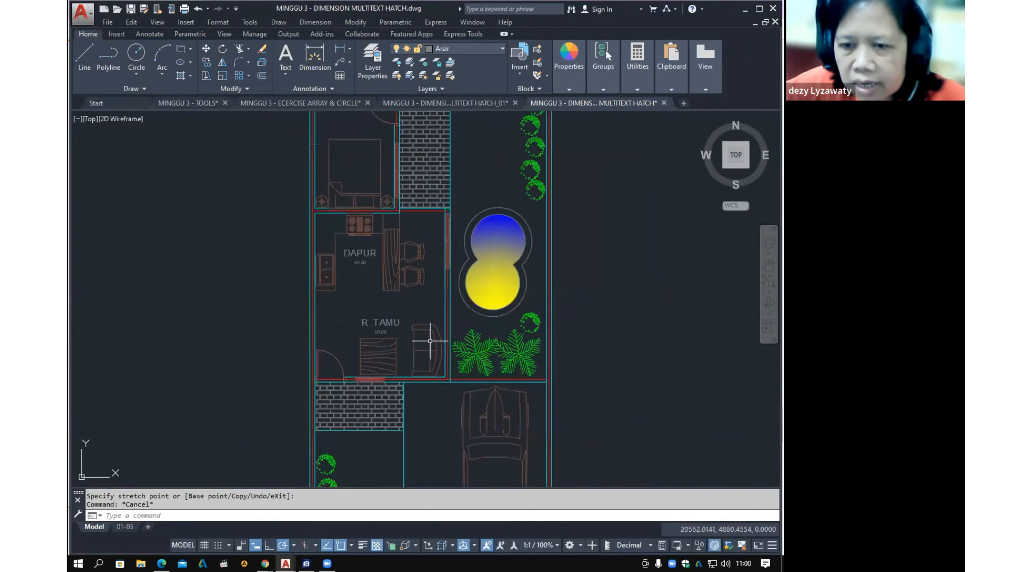
# Copy the DAPUR label with its ±0.00 level into the small toilet room at the upper end of the plan
pyautogui.moveTo(386, 339)
pyautogui.mouseDown(button='middle')
pyautogui.moveTo(381, 370)
pyautogui.moveTo(384, 341)
pyautogui.moveTo(374, 361)
pyautogui.mouseUp(button='middle')
pyautogui.scroll(2, 375, 361)
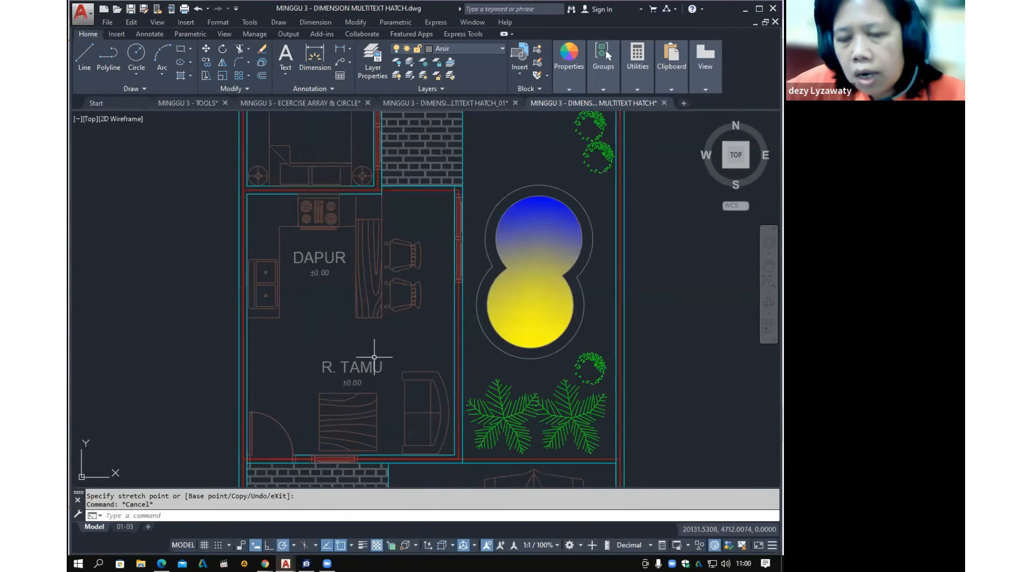
pyautogui.scroll(-2, 375, 347)
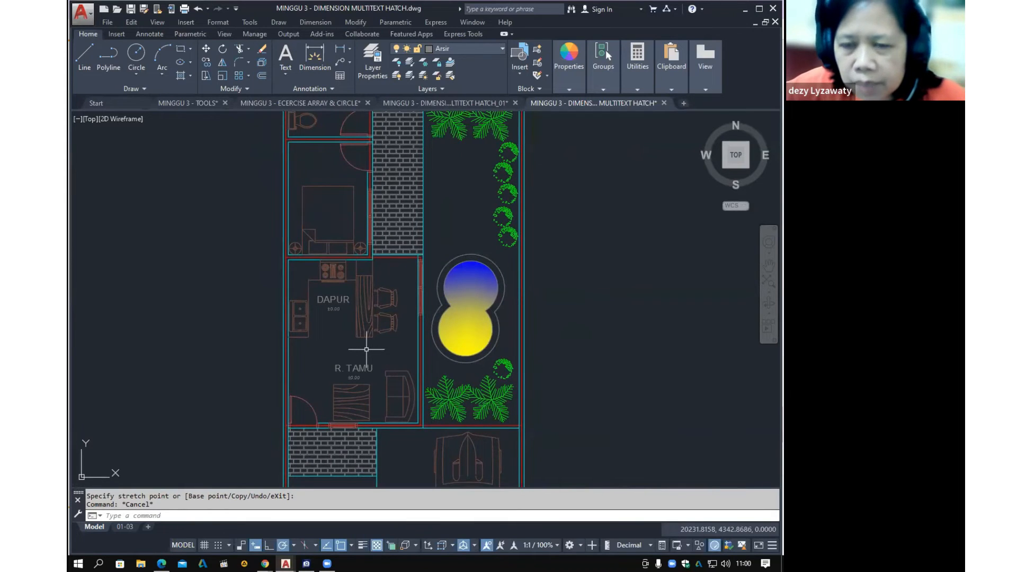
pyautogui.click(355, 22)
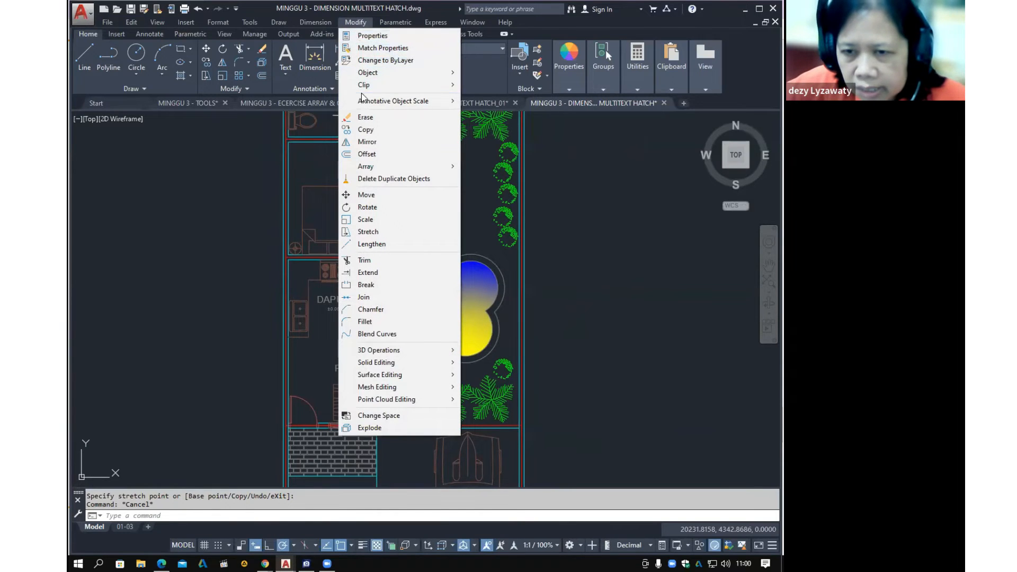
pyautogui.click(388, 130)
pyautogui.click(334, 300)
pyautogui.press('Return')
pyautogui.click(338, 324)
pyautogui.moveTo(358, 208); pyautogui.dragTo(363, 348, button='middle')
pyautogui.scroll(2, 329, 326)
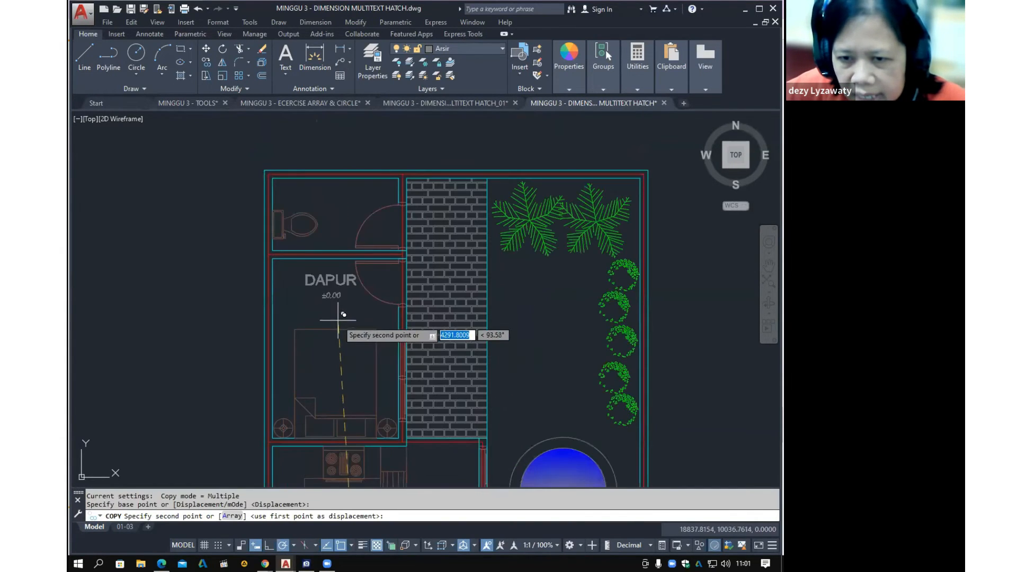
pyautogui.click(342, 236)
pyautogui.press('Escape')
# Change the room name in the copied label to TOILET
pyautogui.moveTo(358, 244); pyautogui.dragTo(360, 291, button='middle')
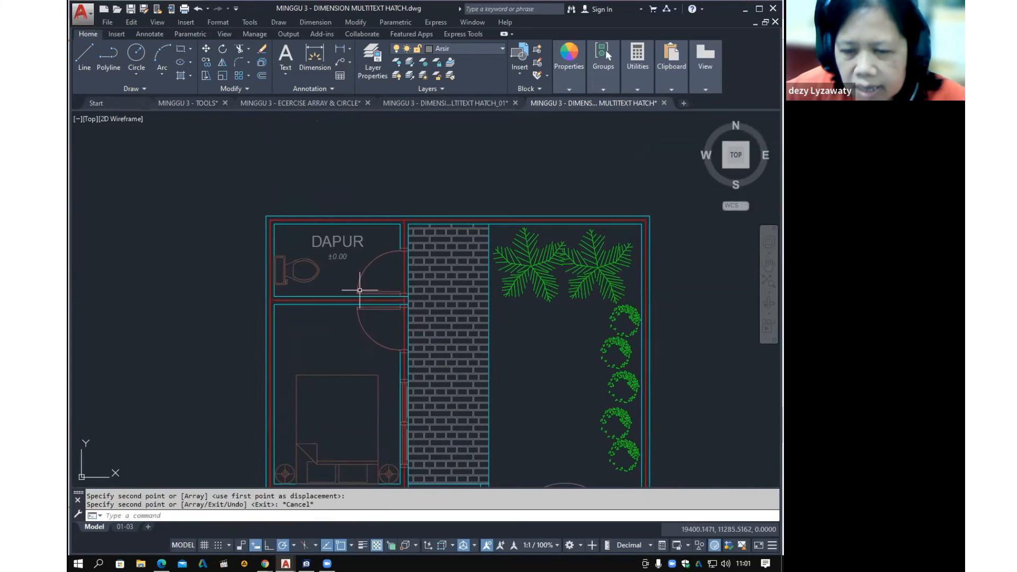
pyautogui.doubleClick(359, 243)
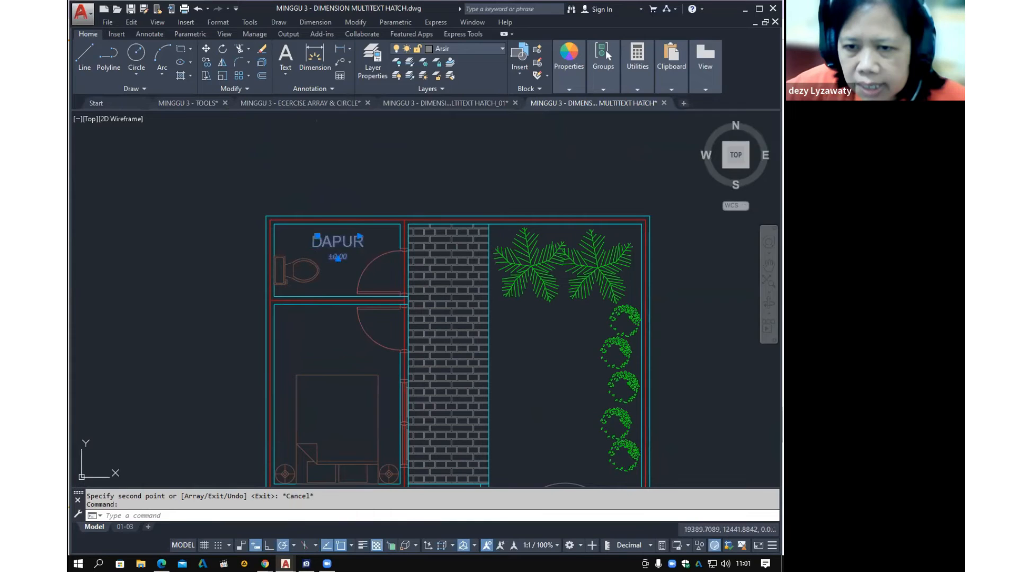
pyautogui.moveTo(319, 243); pyautogui.dragTo(364, 242)
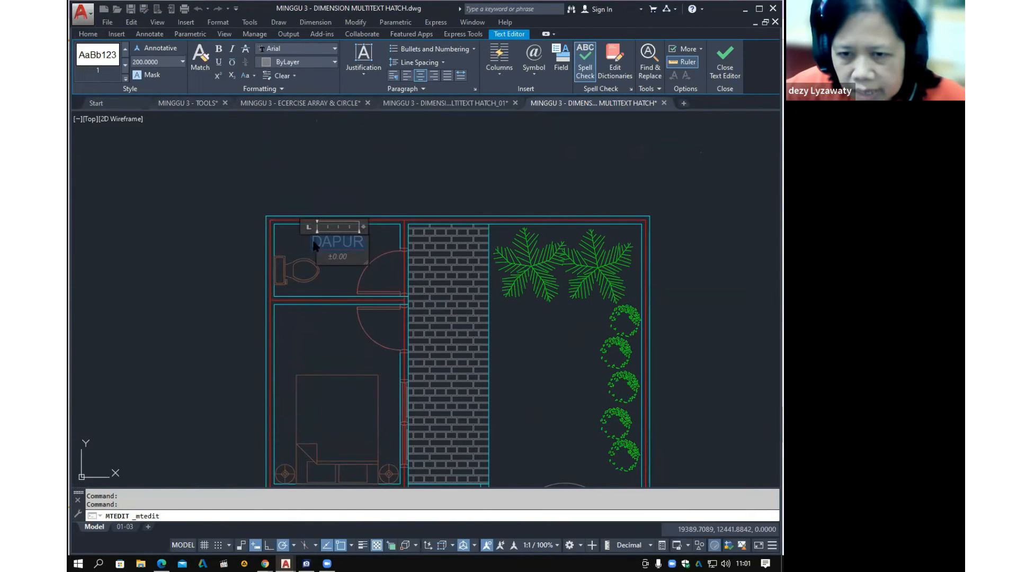
pyautogui.write('TOILET')
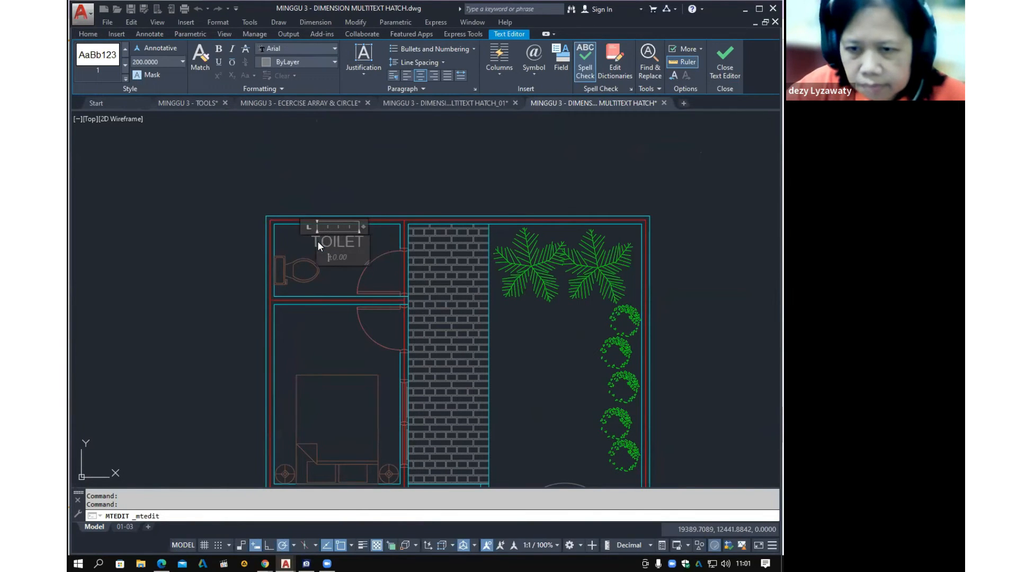
# Replace the floor level under TOILET with -0.05 and finish editing the text
pyautogui.click(331, 260)
pyautogui.moveTo(331, 261); pyautogui.dragTo(357, 263)
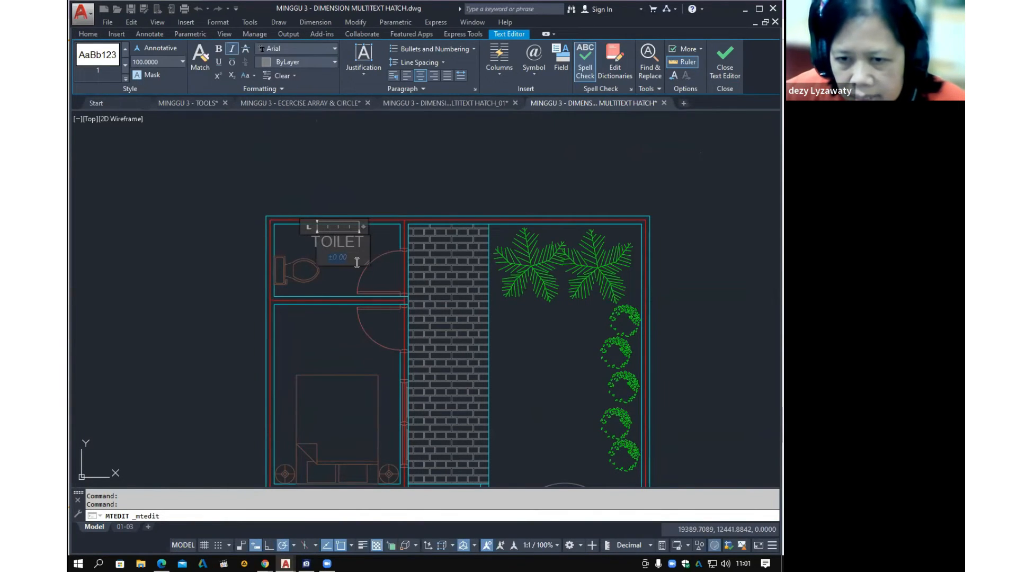
pyautogui.press('BackSpace')
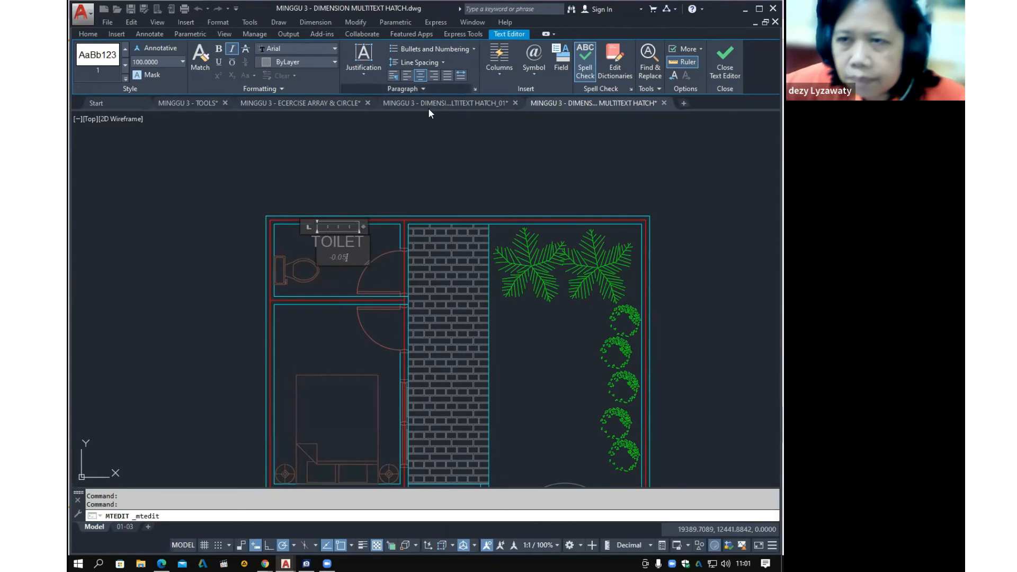
pyautogui.click(725, 59)
# Start the Copy command to duplicate another room label
pyautogui.moveTo(360, 336); pyautogui.dragTo(466, 230, button='middle')
pyautogui.scroll(-2, 462, 233)
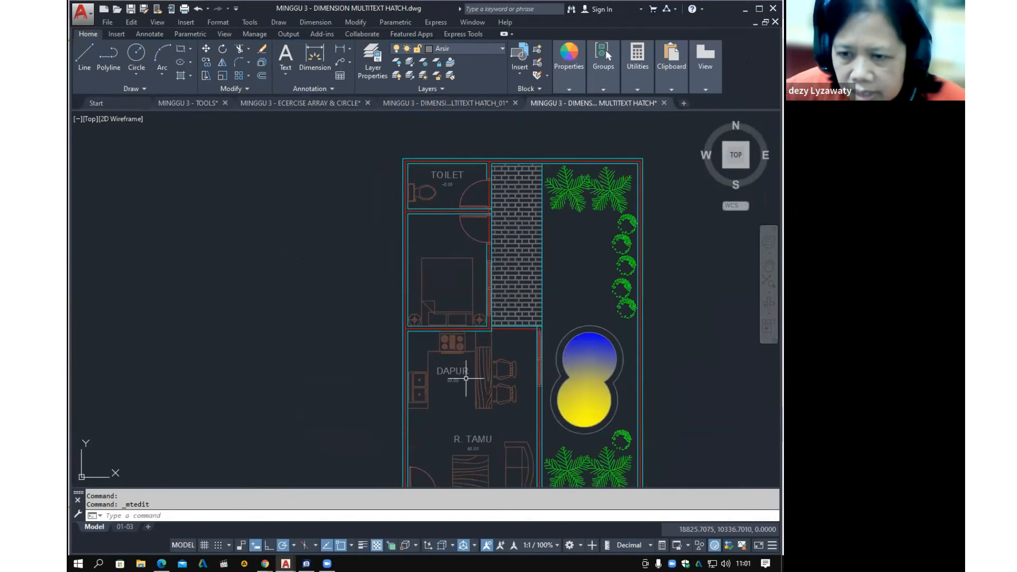
pyautogui.scroll(2, 461, 374)
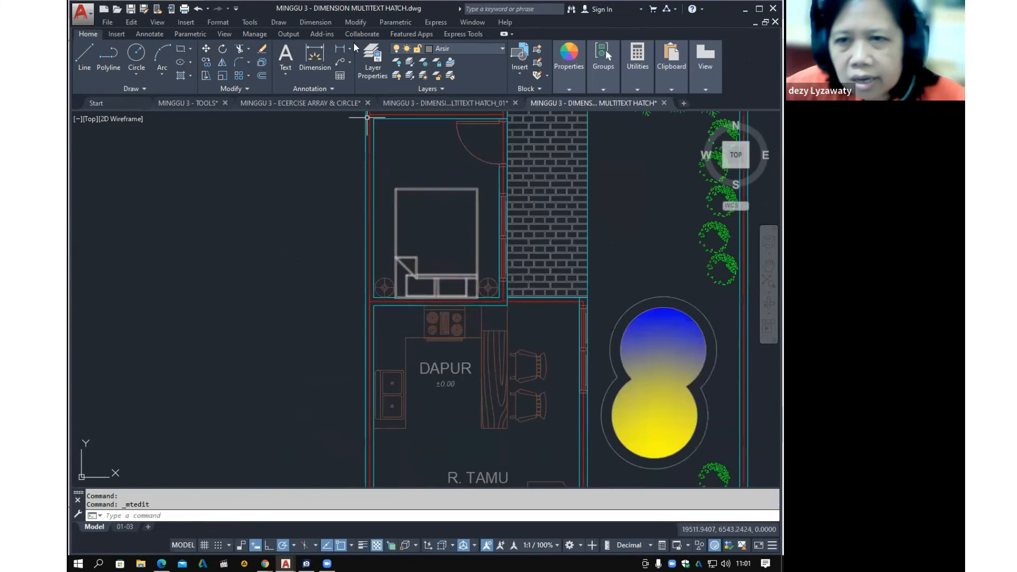
pyautogui.click(357, 23)
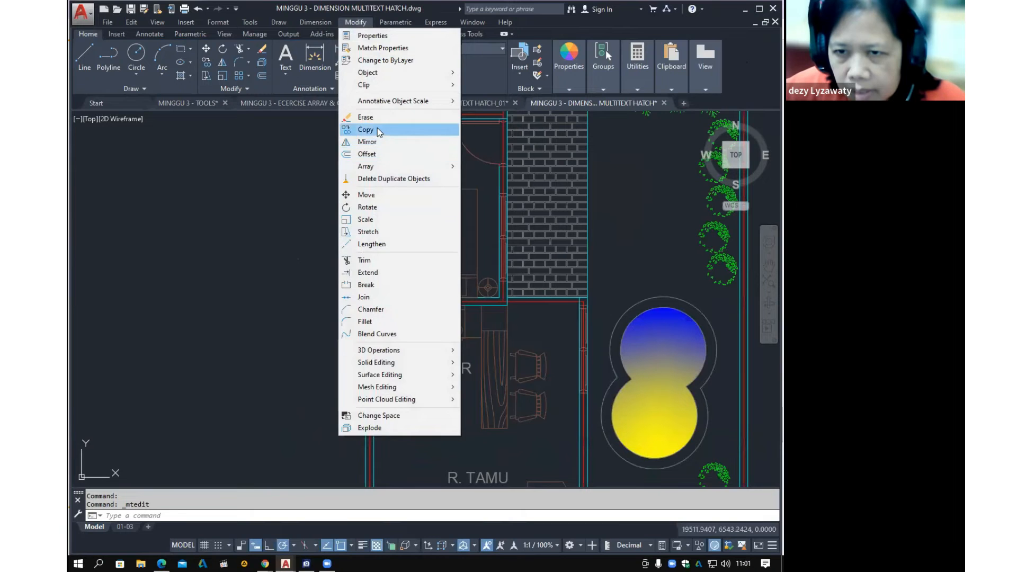
# Copy the DAPUR label with its ±0.00 level from the kitchen into the bedroom behind it
pyautogui.click(371, 129)
pyautogui.click(452, 368)
pyautogui.press('Return')
pyautogui.click(452, 381)
pyautogui.click(443, 171)
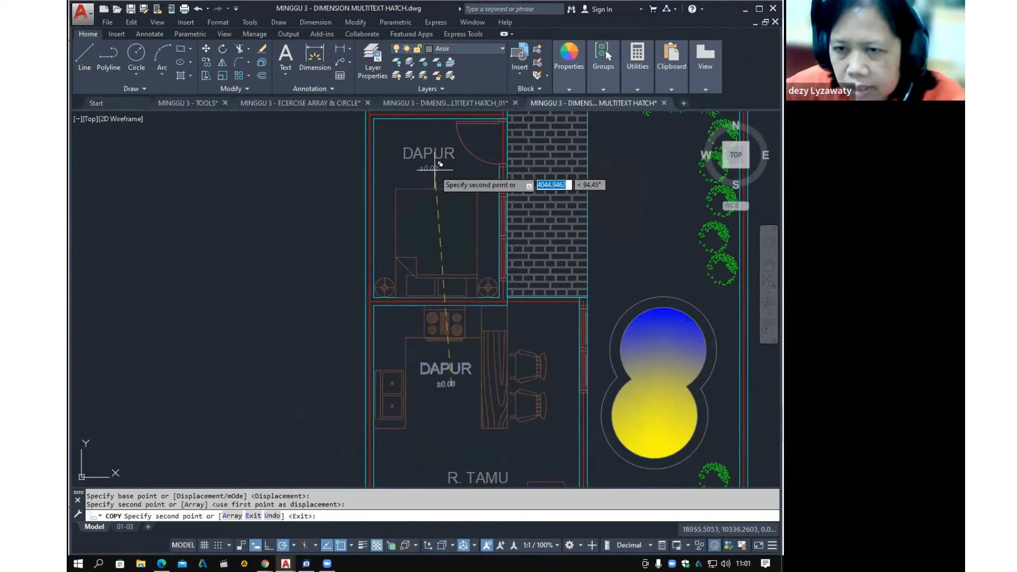
# Place further copies of the DAPUR label in the areas in front of the house and in the side garden
pyautogui.scroll(-5, 508, 345)
pyautogui.scroll(5, 511, 340)
pyautogui.click(530, 316)
pyautogui.click(420, 309)
pyautogui.moveTo(531, 244); pyautogui.dragTo(367, 494, button='middle')
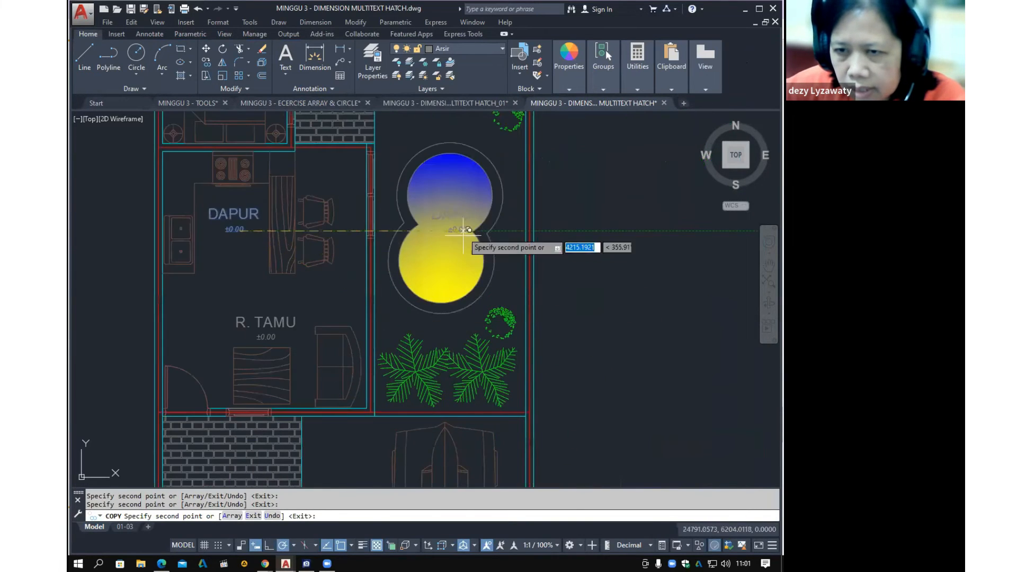
pyautogui.moveTo(462, 233); pyautogui.dragTo(432, 457, button='middle')
pyautogui.click(419, 275)
pyautogui.press('Escape')
# Change the bedroom's copied label from DAPUR to KAMAR
pyautogui.moveTo(399, 329); pyautogui.dragTo(513, 291, button='middle')
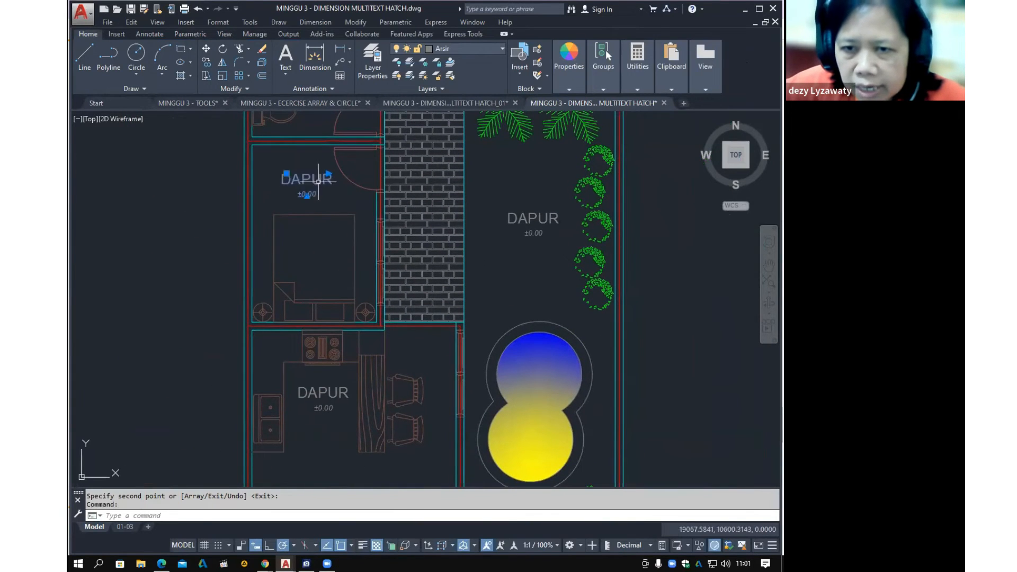
pyautogui.doubleClick(318, 185)
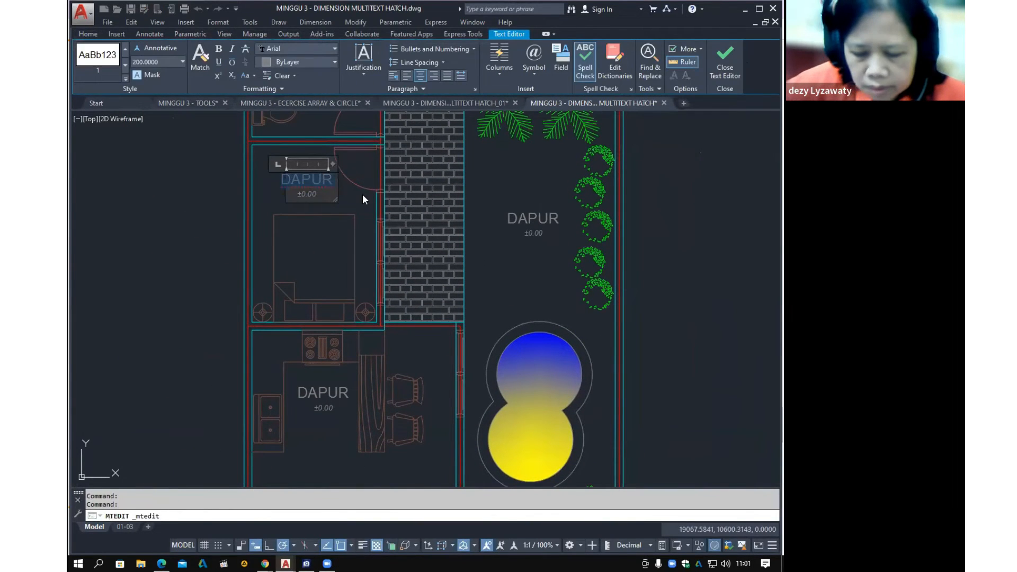
pyautogui.write('KAMAR')
pyautogui.press('Return')
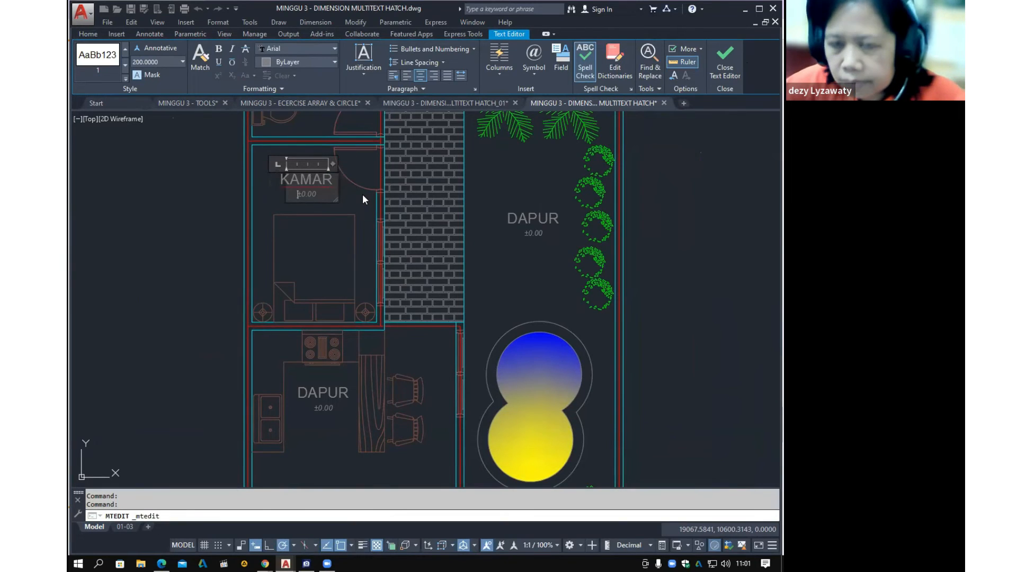
pyautogui.click(725, 78)
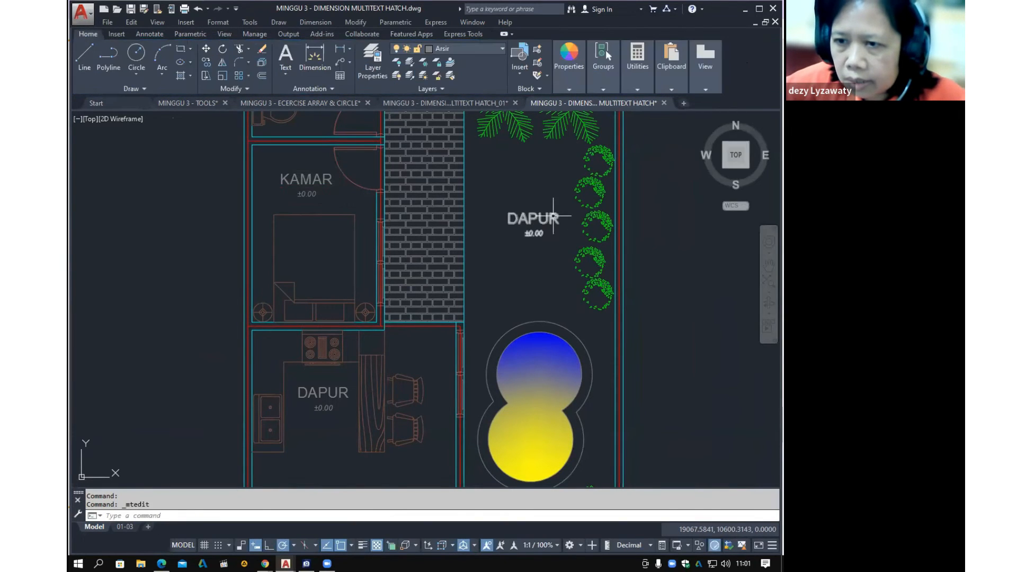
# Change the garden's copied label to TAMAN and its level to -0.20
pyautogui.doubleClick(509, 217)
pyautogui.moveTo(509, 217); pyautogui.dragTo(560, 218)
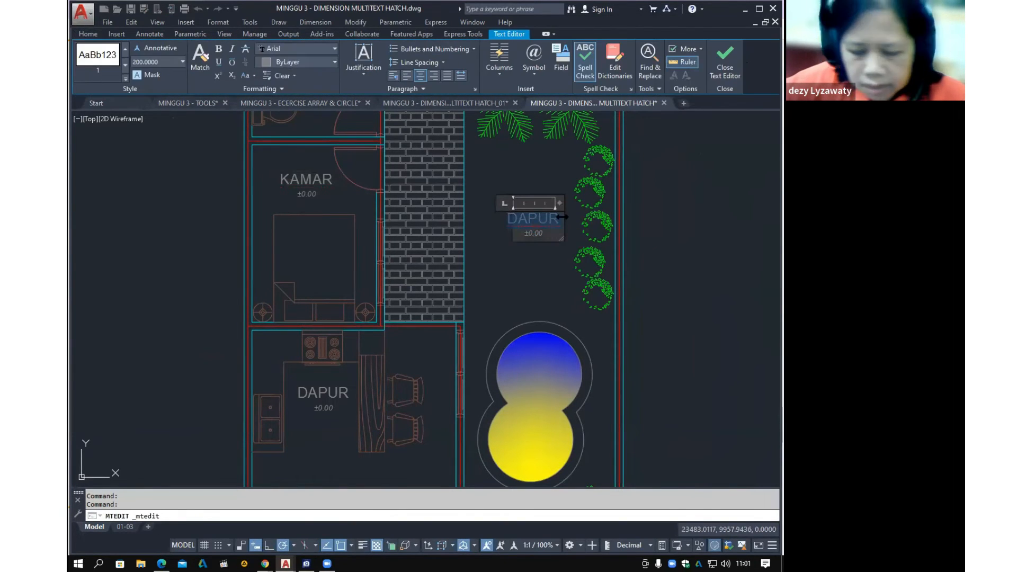
pyautogui.write('TAMAN')
pyautogui.press('Return')
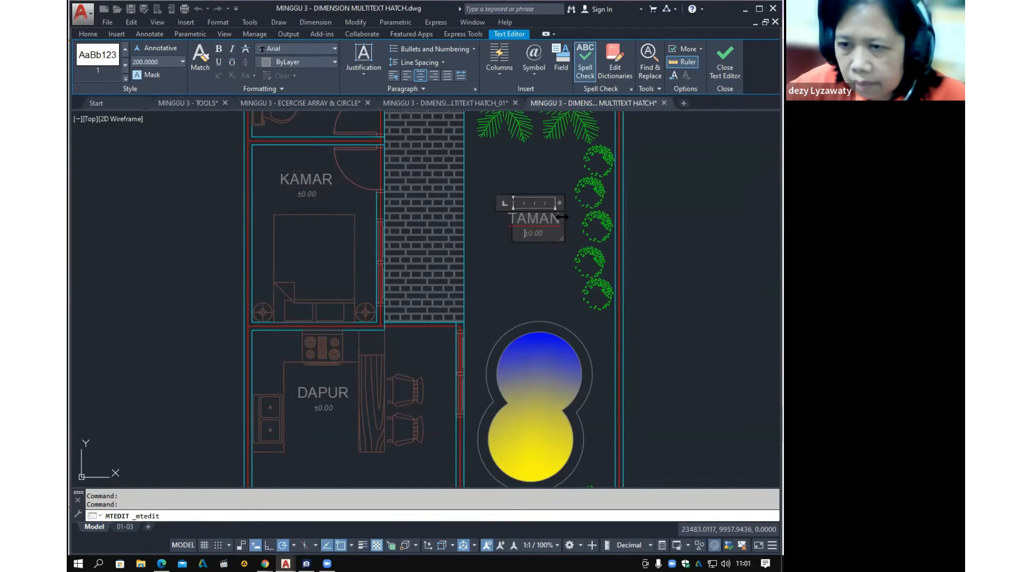
pyautogui.press('Delete')
pyautogui.press('Delete')
pyautogui.write('-0.20')
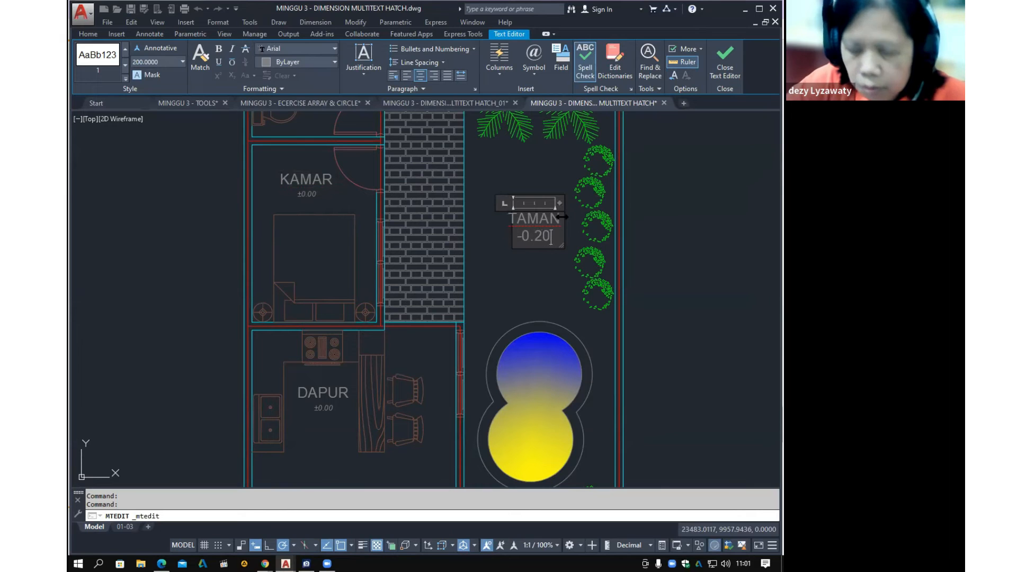
pyautogui.click(735, 79)
# Delete the two surplus copied labels in the areas in front of the house
pyautogui.scroll(-2, 519, 287)
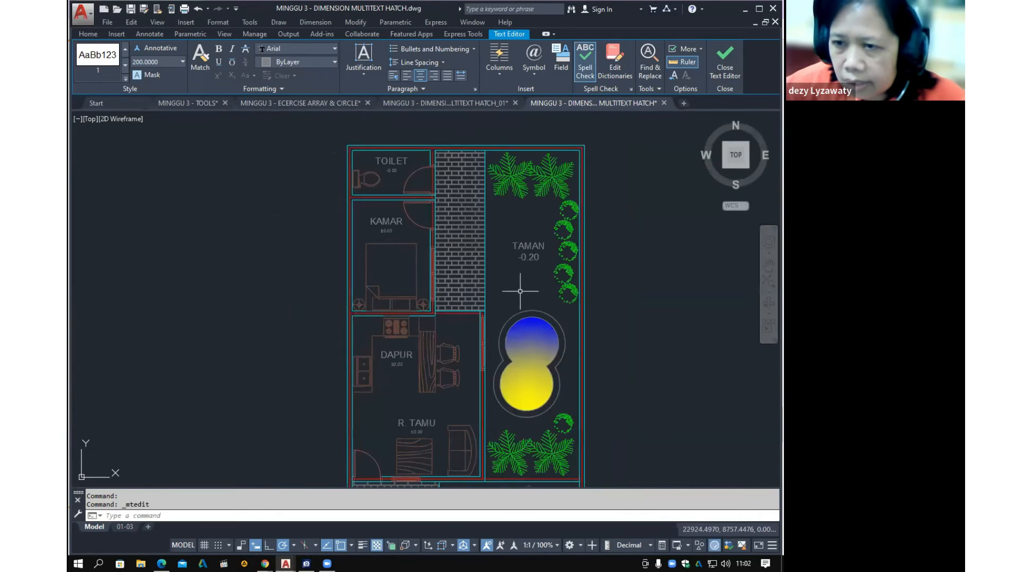
pyautogui.moveTo(459, 484); pyautogui.dragTo(487, 304, button='middle')
pyautogui.click(432, 363)
pyautogui.press('Delete')
pyautogui.scroll(2, 495, 359)
pyautogui.click(511, 366)
pyautogui.press('Delete')
pyautogui.scroll(-5, 511, 367)
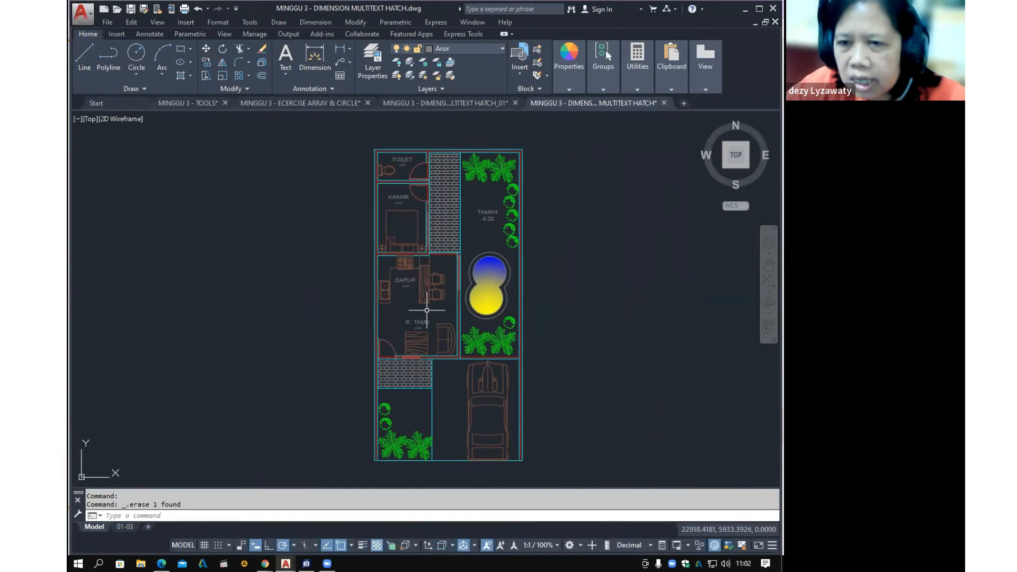
# Make Grid the current layer
pyautogui.moveTo(517, 371); pyautogui.dragTo(452, 341, button='middle')
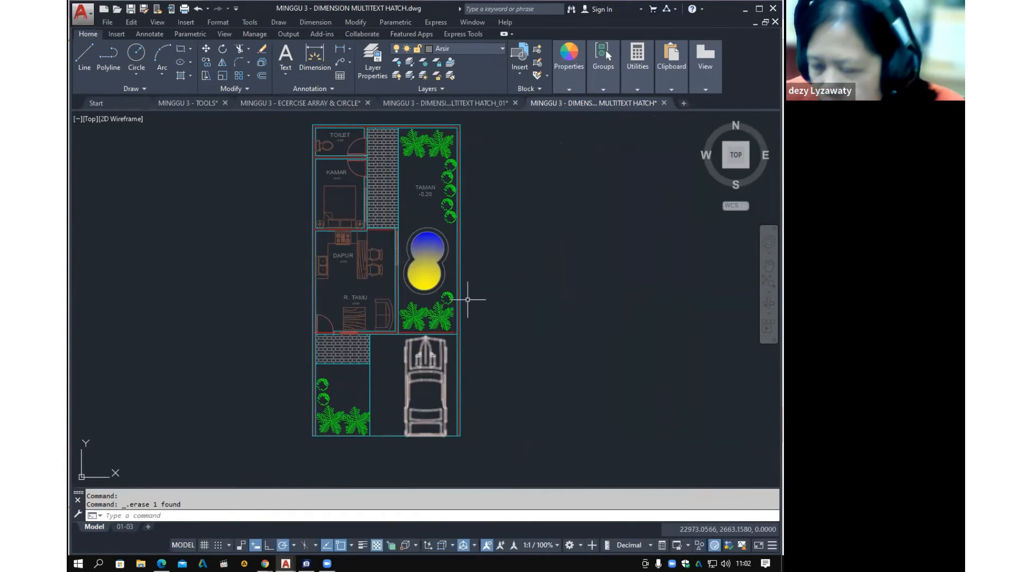
pyautogui.moveTo(465, 304); pyautogui.dragTo(462, 313, button='middle')
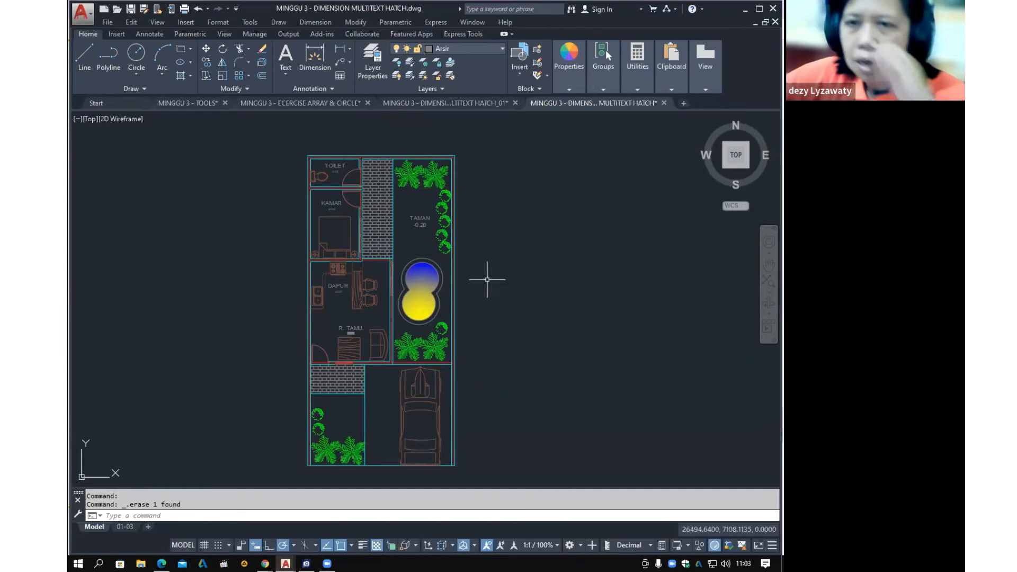
pyautogui.click(487, 49)
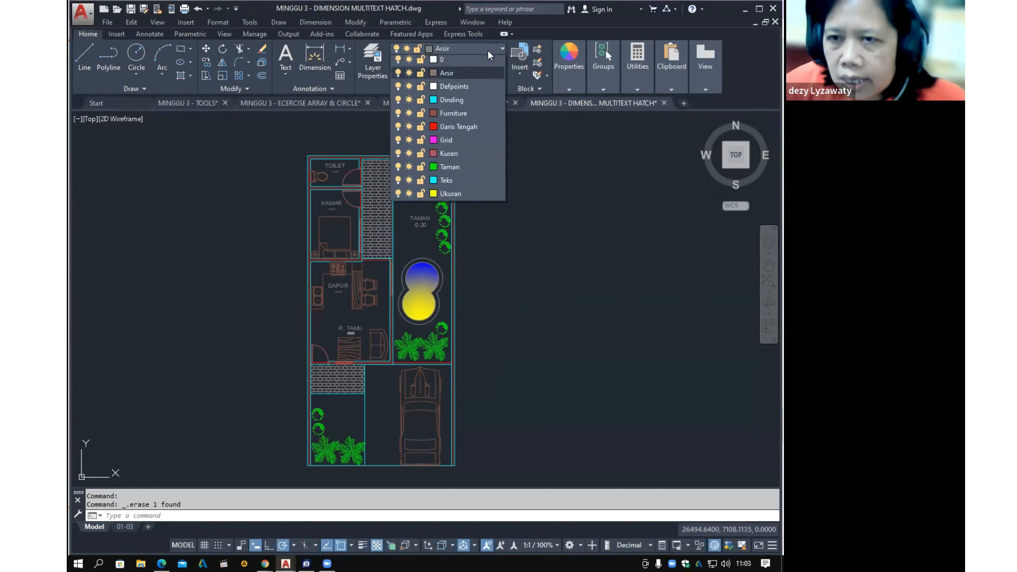
pyautogui.click(454, 143)
# Draw a horizontal construction line along the centreline of the wall behind the toilet and garden
pyautogui.moveTo(572, 275)
pyautogui.mouseDown(button='middle')
pyautogui.moveTo(581, 227)
pyautogui.moveTo(582, 241)
pyautogui.moveTo(535, 272)
pyautogui.mouseUp(button='middle')
pyautogui.scroll(-2, 582, 241)
pyautogui.scroll(2, 533, 273)
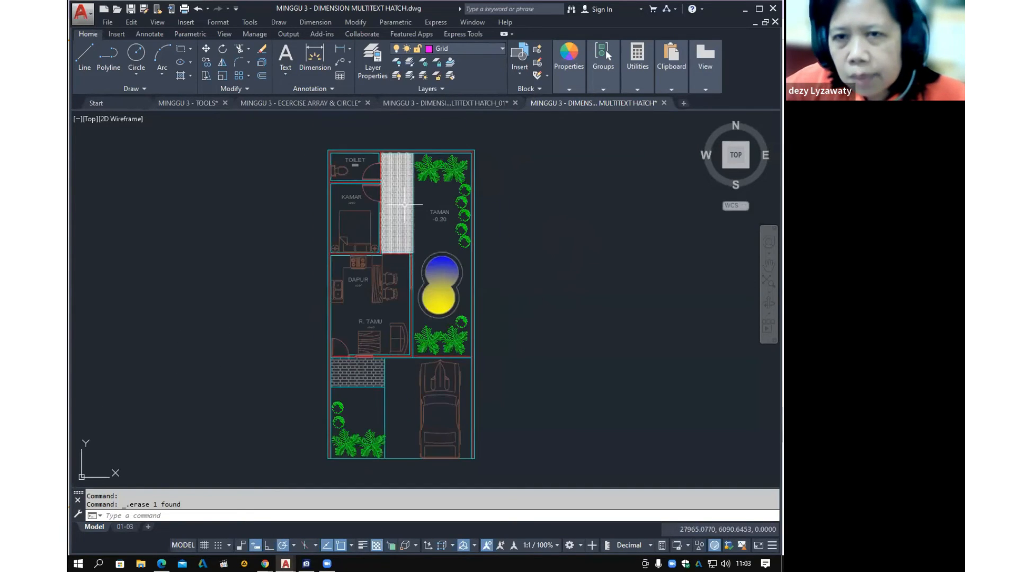
pyautogui.click(281, 21)
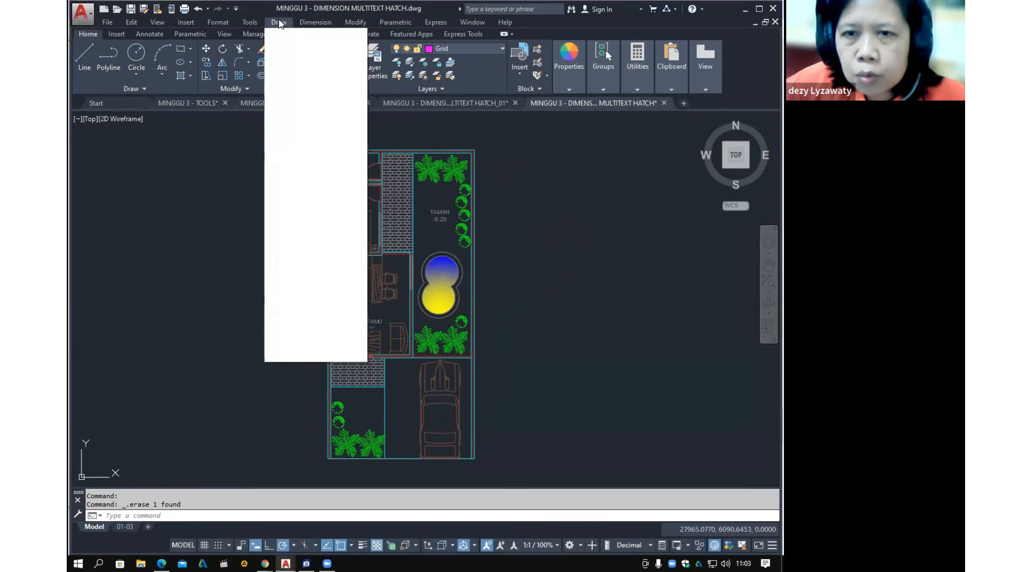
pyautogui.click(279, 22)
pyautogui.click(279, 21)
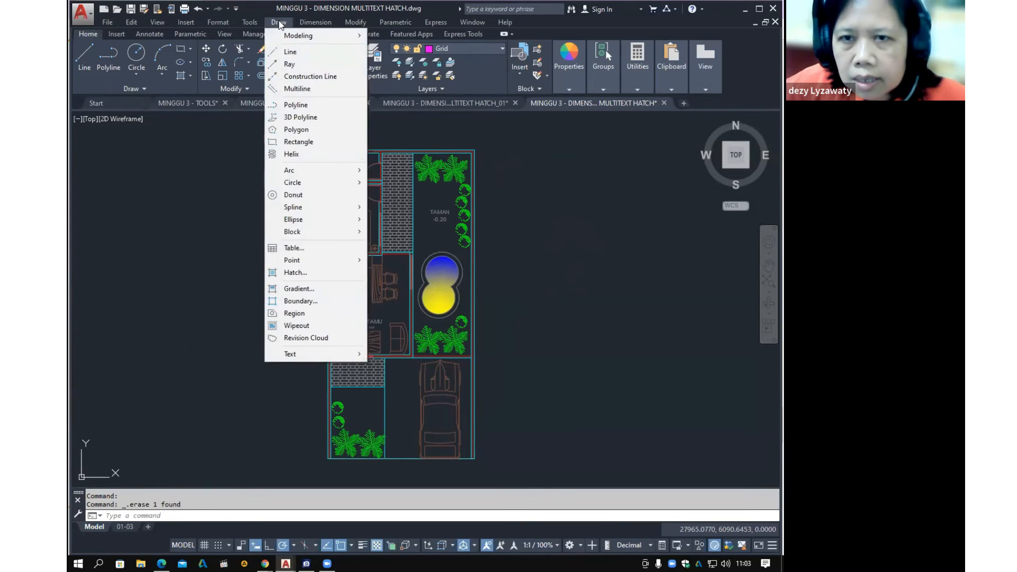
pyautogui.click(306, 80)
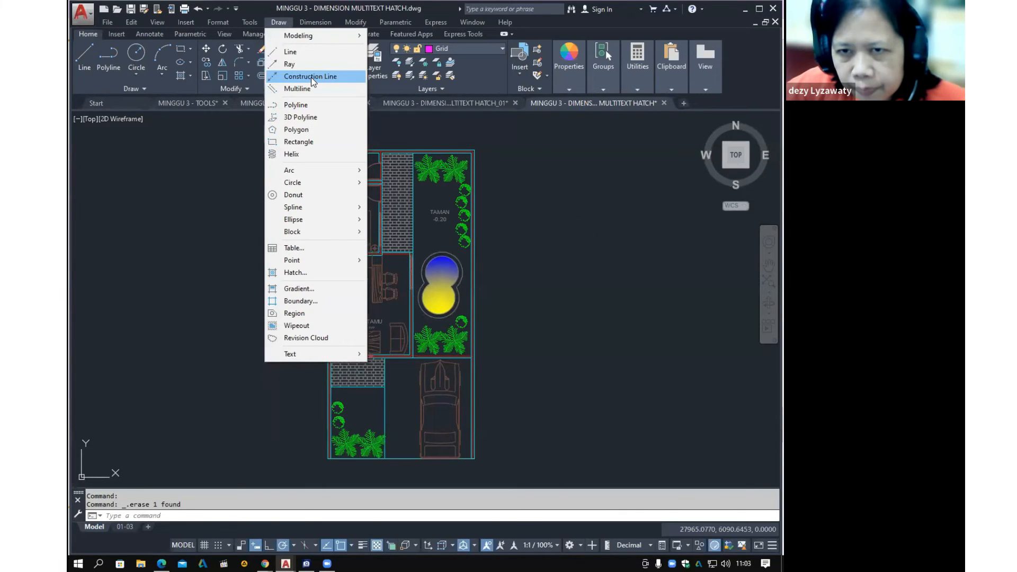
pyautogui.click(310, 77)
pyautogui.rightClick(298, 143)
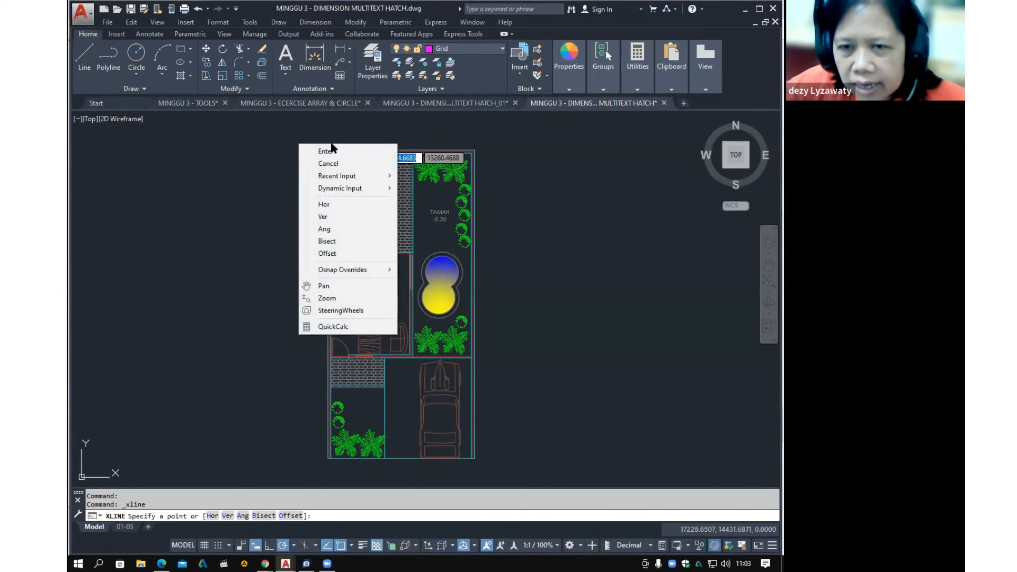
pyautogui.click(352, 204)
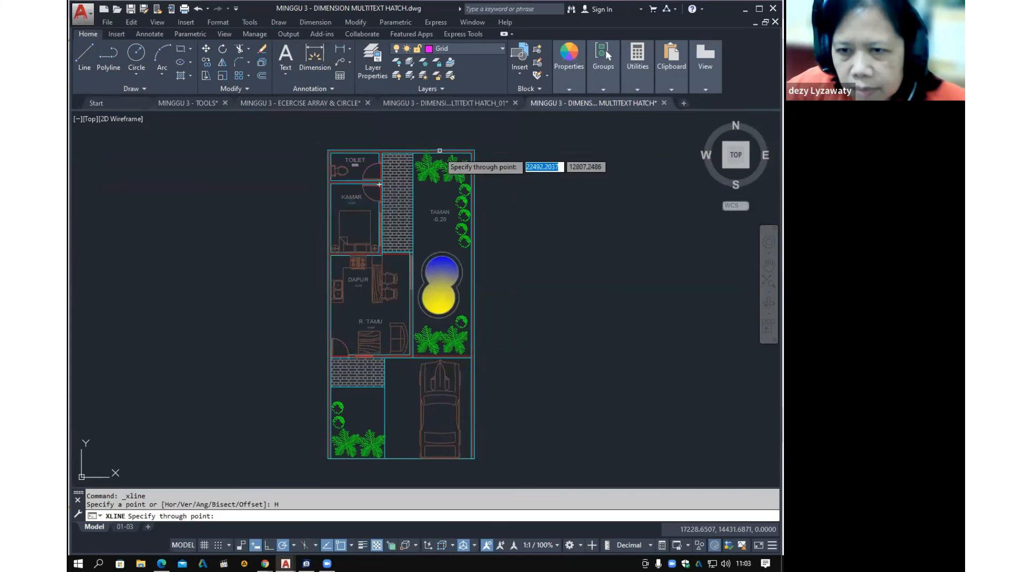
pyautogui.scroll(5, 530, 180)
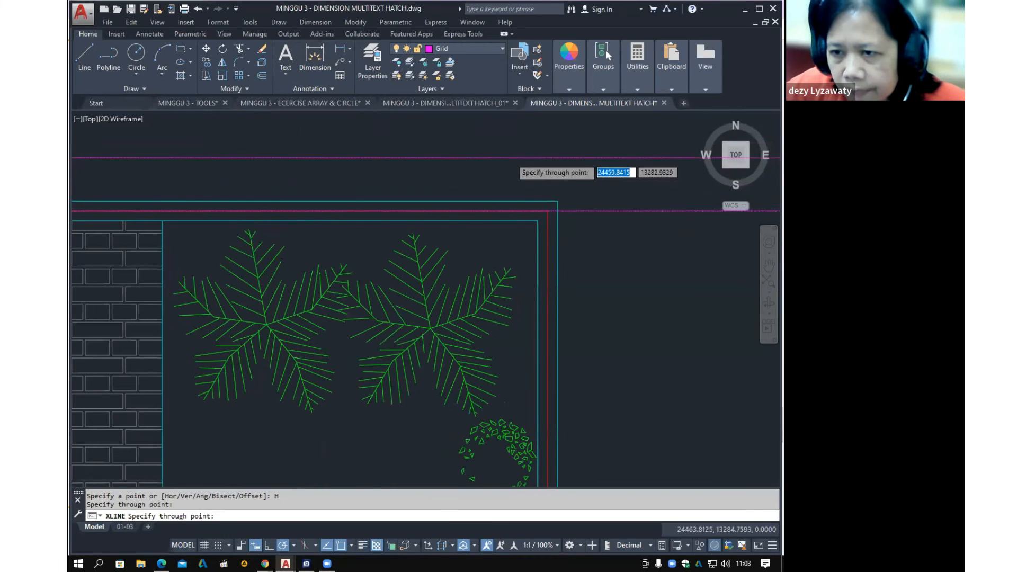
# Add horizontal construction lines on the centrelines of the toilet–bedroom wall and the bedroom–kitchen wall
pyautogui.scroll(-5, 559, 170)
pyautogui.scroll(4, 340, 221)
pyautogui.scroll(4, 341, 221)
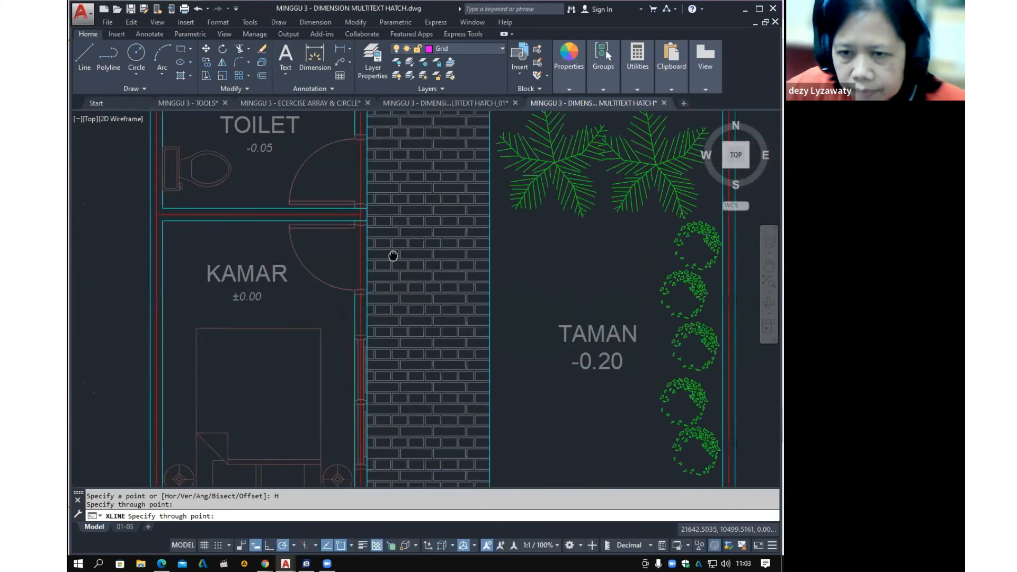
pyautogui.click(383, 218)
pyautogui.moveTo(400, 353); pyautogui.dragTo(404, 151, button='middle')
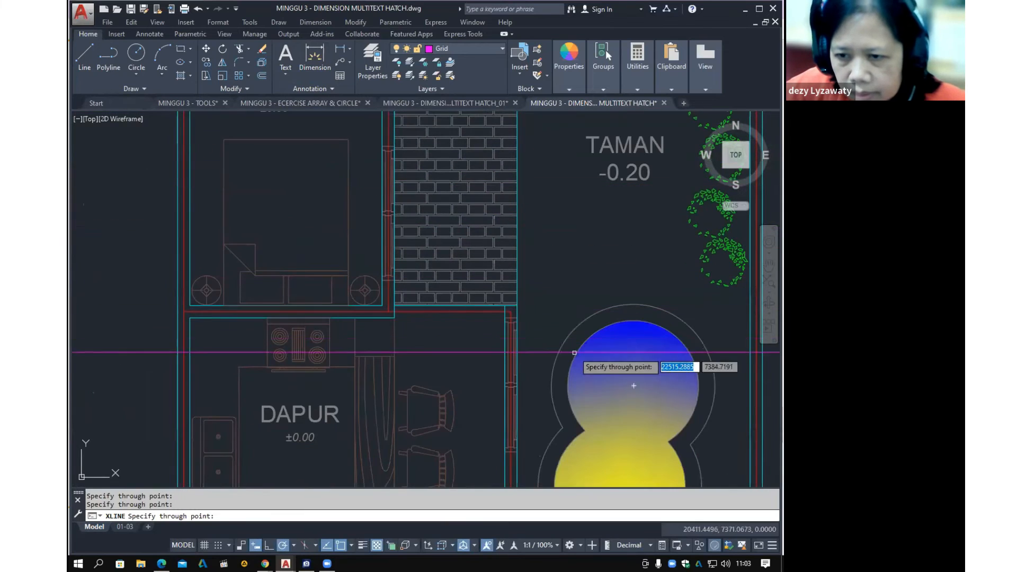
pyautogui.click(512, 312)
# Add horizontal construction lines on the living room's front wall centreline and along the front edge of the plot
pyautogui.scroll(-5, 511, 312)
pyautogui.scroll(8, 517, 302)
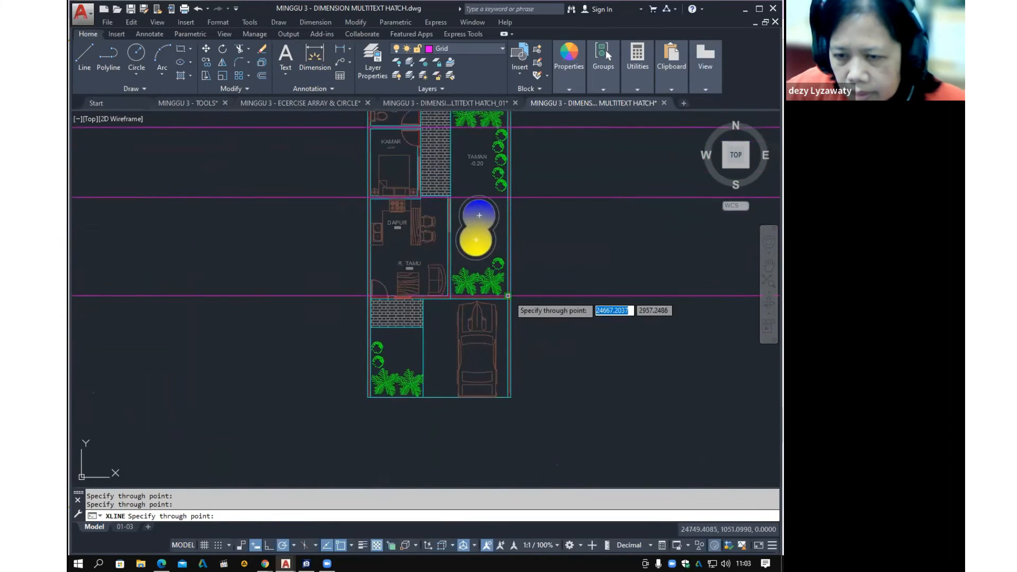
pyautogui.scroll(-4, 523, 234)
pyautogui.scroll(5, 567, 363)
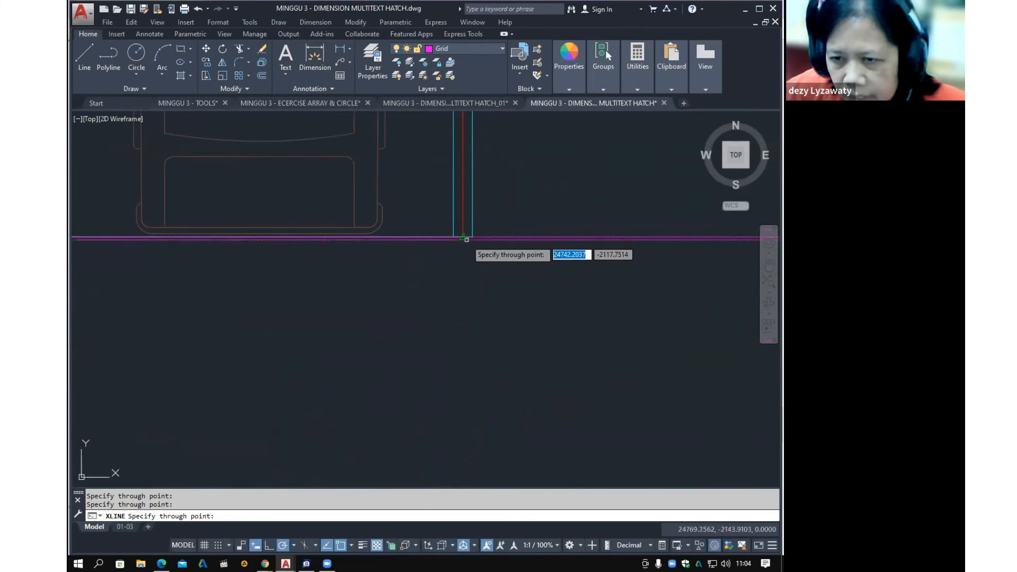
pyautogui.scroll(-4, 468, 239)
pyautogui.scroll(3, 468, 413)
pyautogui.scroll(-2, 495, 366)
pyautogui.press('Escape')
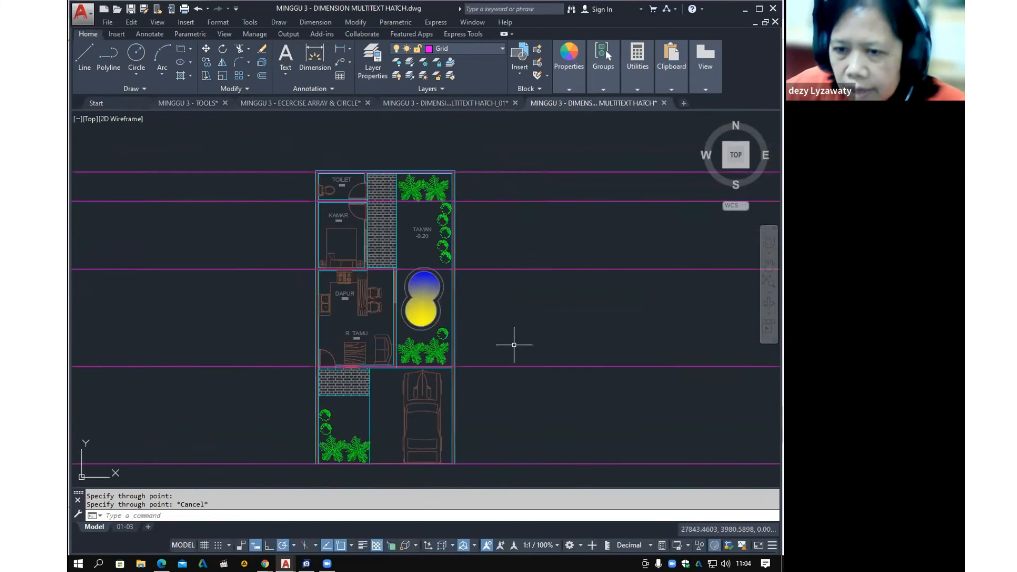
# Draw a vertical construction line along the centreline of the outer wall beside the toilet and bedroom
pyautogui.moveTo(664, 349); pyautogui.dragTo(697, 350, button='middle')
pyautogui.moveTo(572, 368); pyautogui.dragTo(553, 347, button='middle')
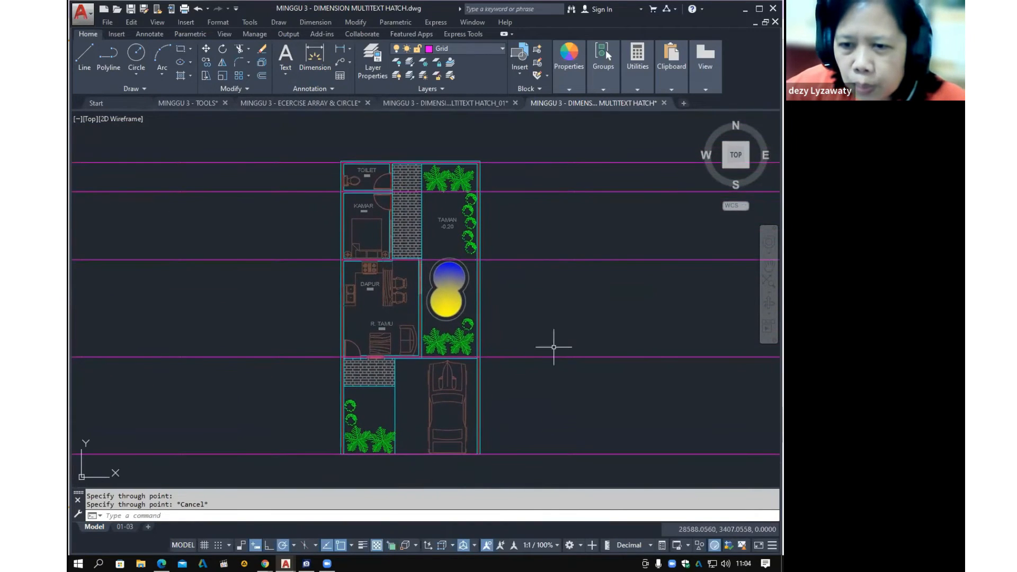
pyautogui.click(278, 23)
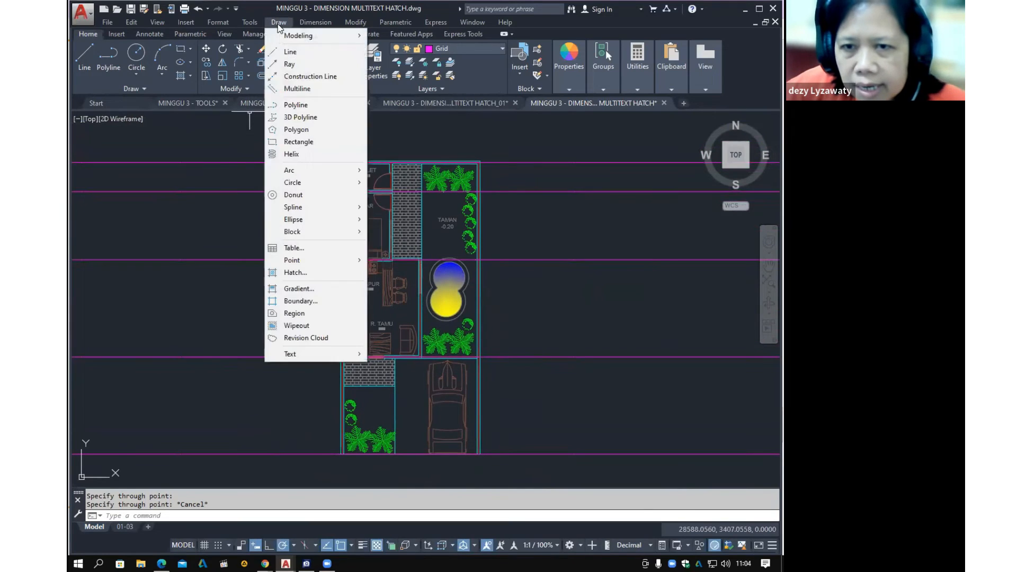
pyautogui.click(301, 77)
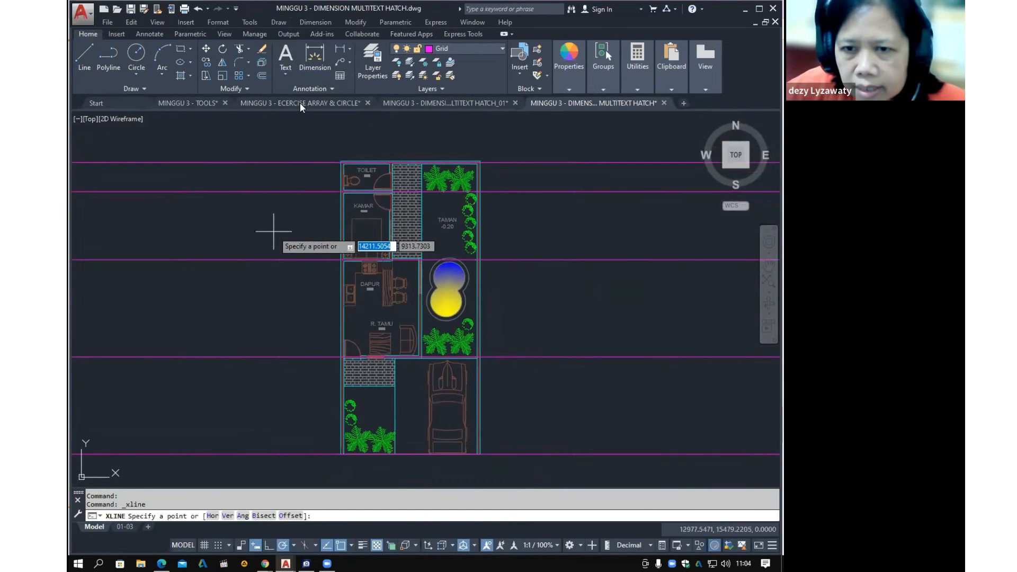
pyautogui.rightClick(273, 232)
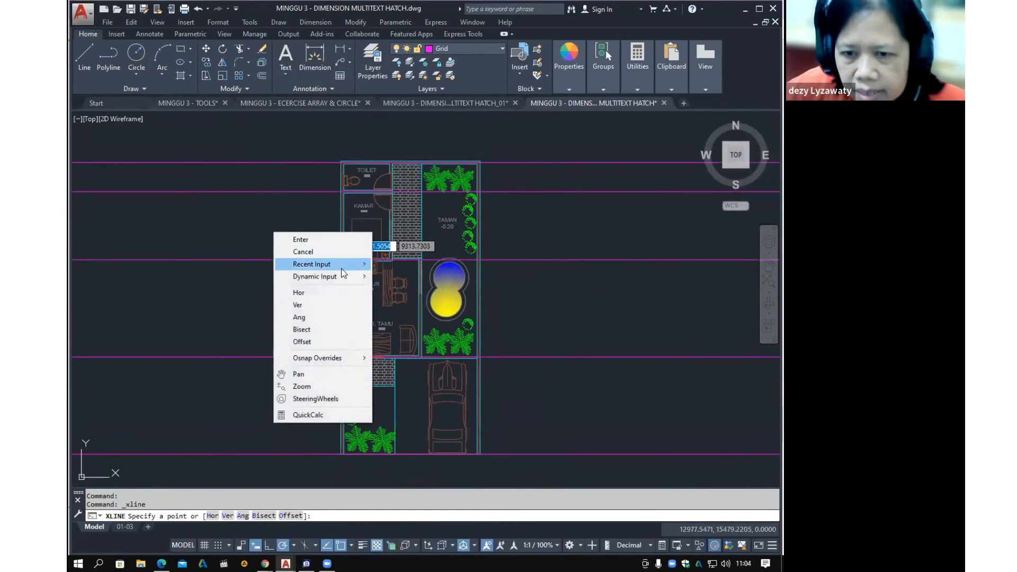
pyautogui.click(298, 305)
pyautogui.scroll(8, 347, 168)
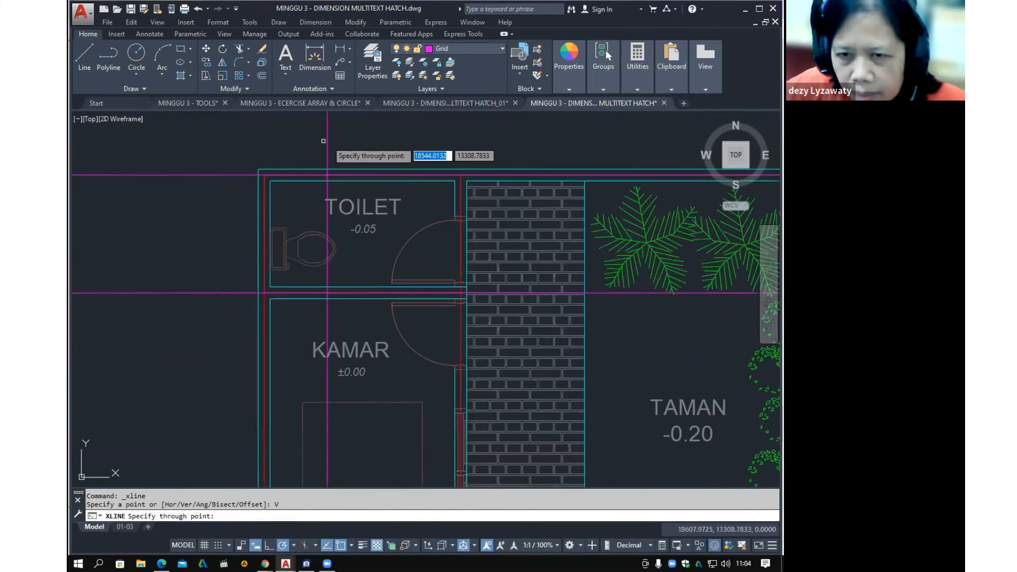
# Add vertical construction lines on the centrelines of the wall between the toilet–bedroom and brick path, and the living room's garden-side wall
pyautogui.scroll(-8, 511, 175)
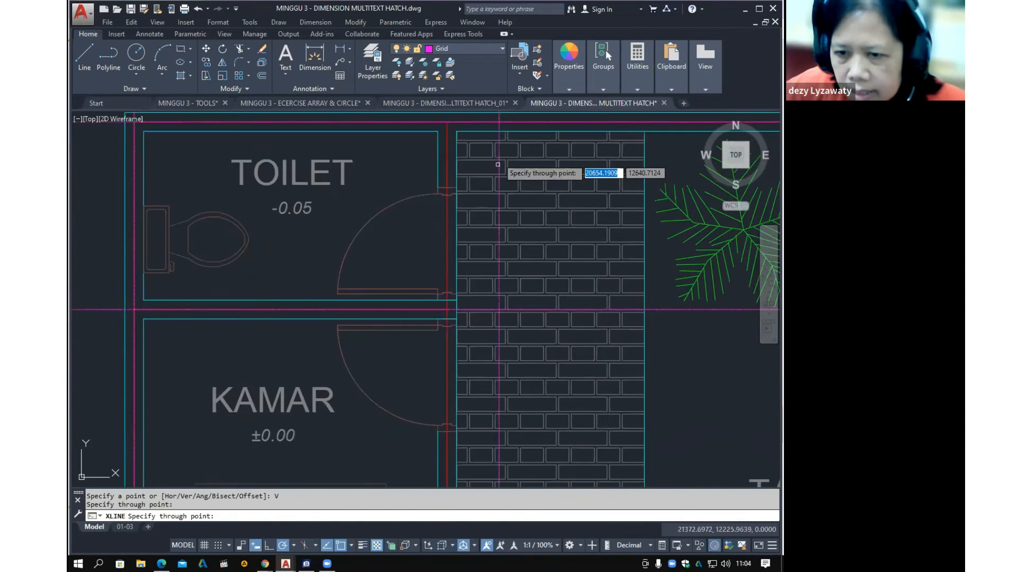
pyautogui.scroll(8, 493, 186)
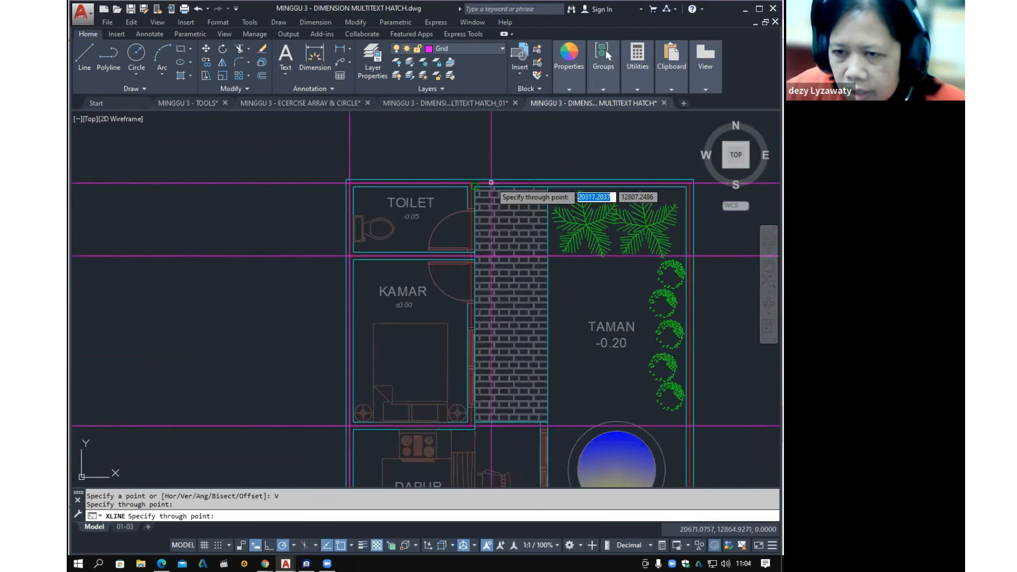
pyautogui.click(438, 185)
pyautogui.scroll(-5, 503, 223)
pyautogui.scroll(5, 440, 317)
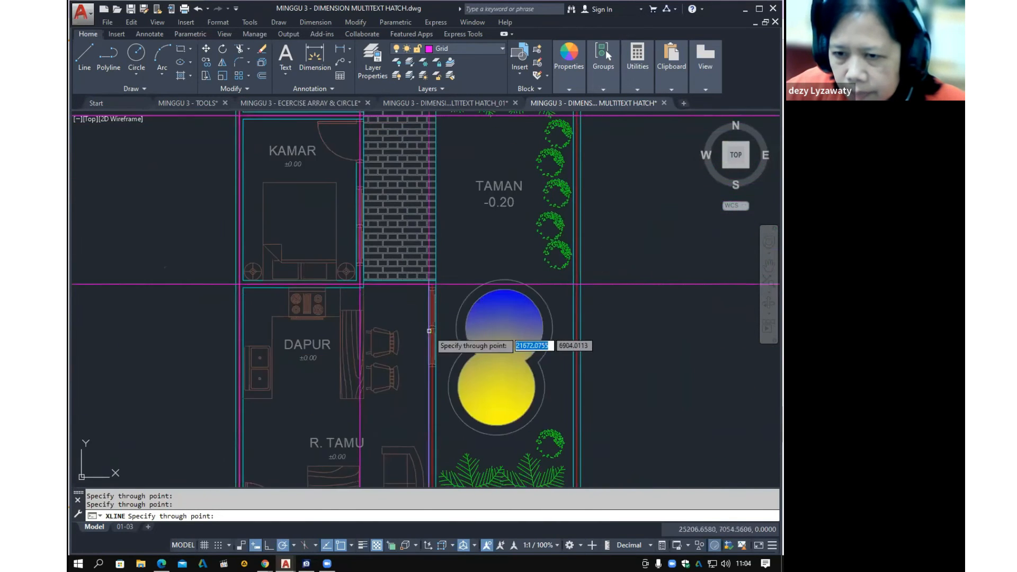
pyautogui.scroll(-5, 527, 241)
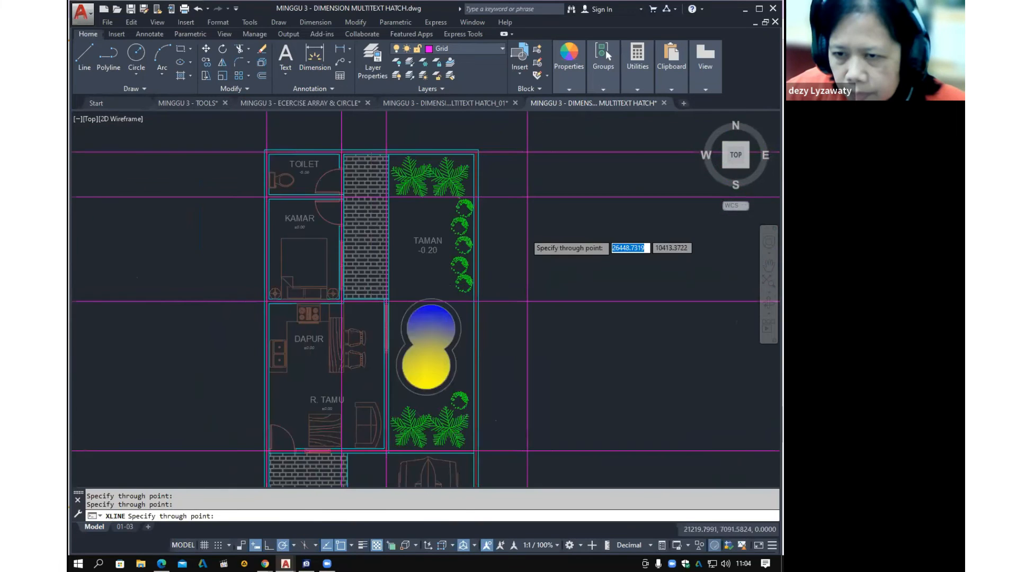
# Draw a vertical construction line along the centreline of the garden's outer wall and end the command
pyautogui.scroll(7, 403, 219)
pyautogui.scroll(-6, 498, 247)
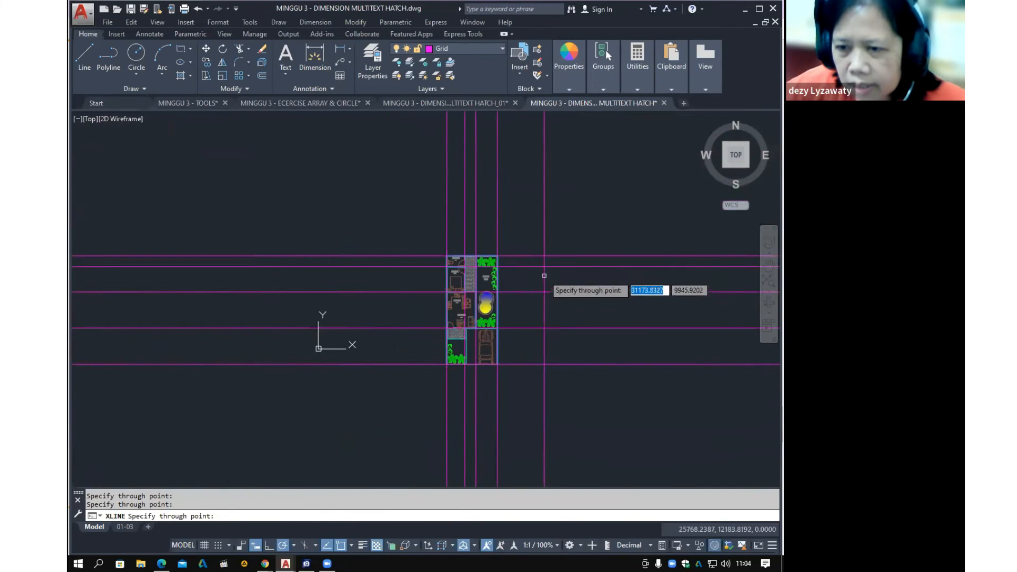
pyautogui.press('Escape')
# Draw a rectangle of about 9,500 by 17,700 units around the whole floor plan, with a margin on every side
pyautogui.scroll(4, 501, 229)
pyautogui.scroll(-2, 476, 236)
pyautogui.moveTo(493, 227); pyautogui.dragTo(492, 236, button='middle')
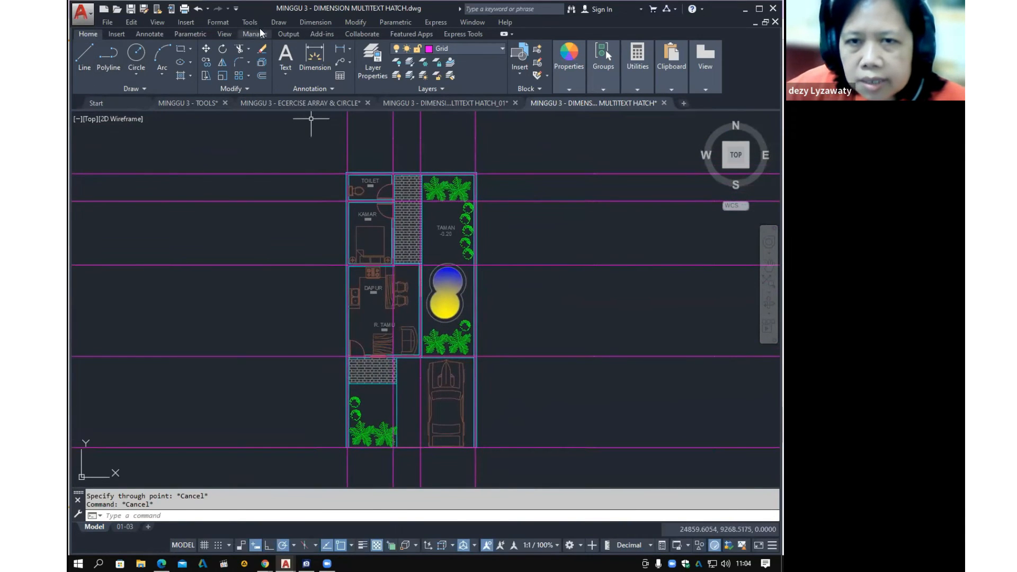
pyautogui.click(280, 23)
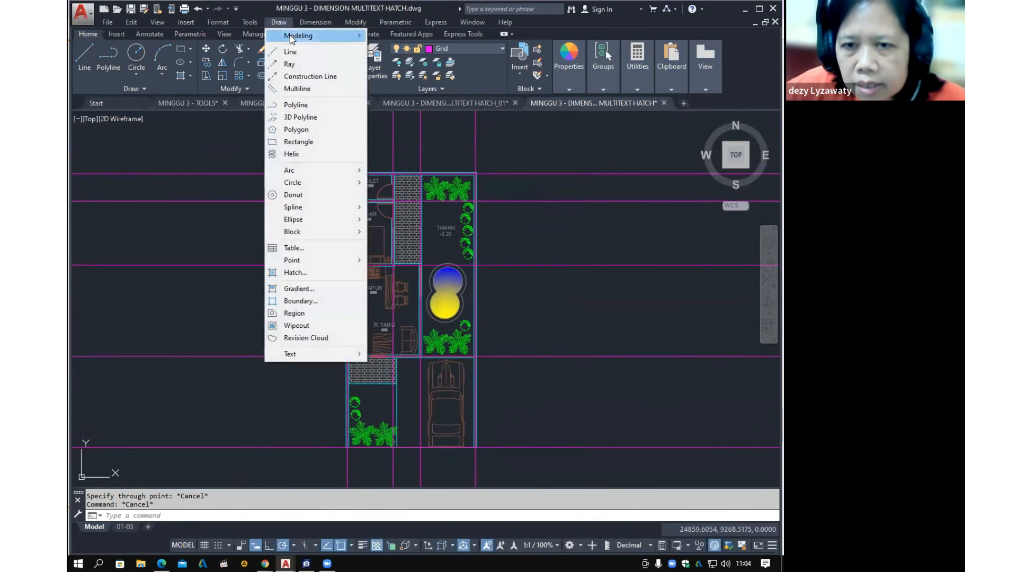
pyautogui.press('Escape')
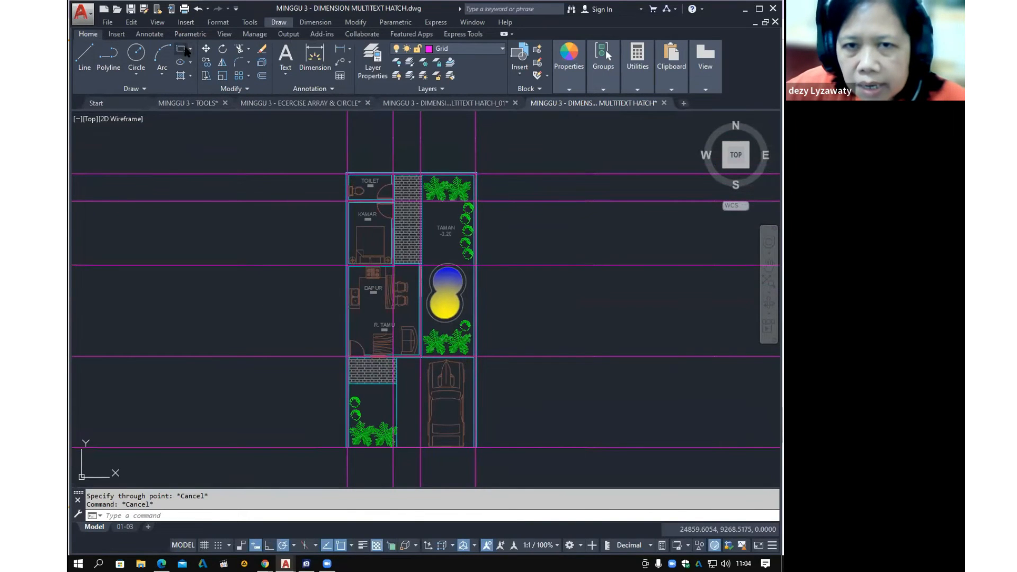
pyautogui.click(183, 50)
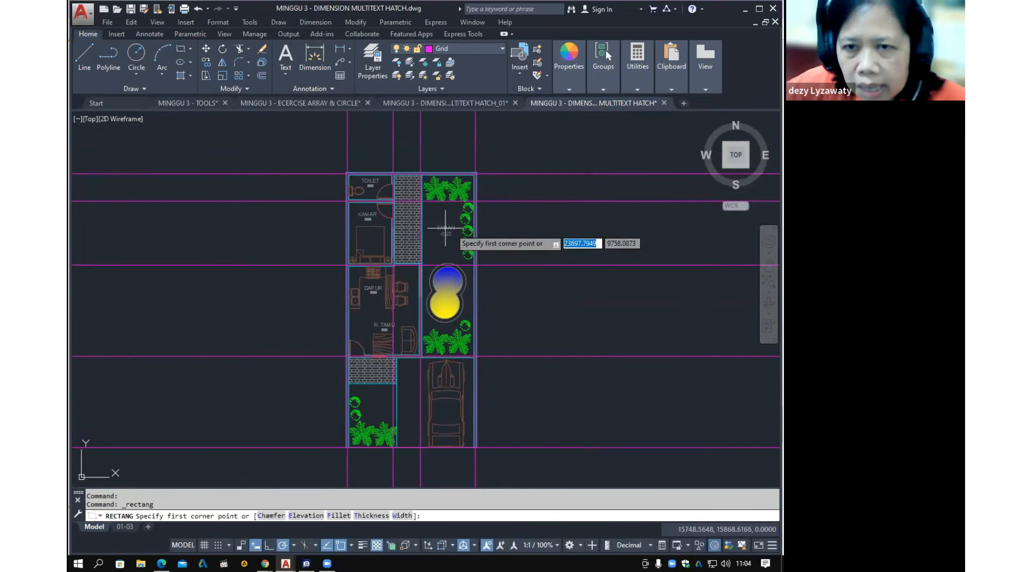
pyautogui.click(326, 149)
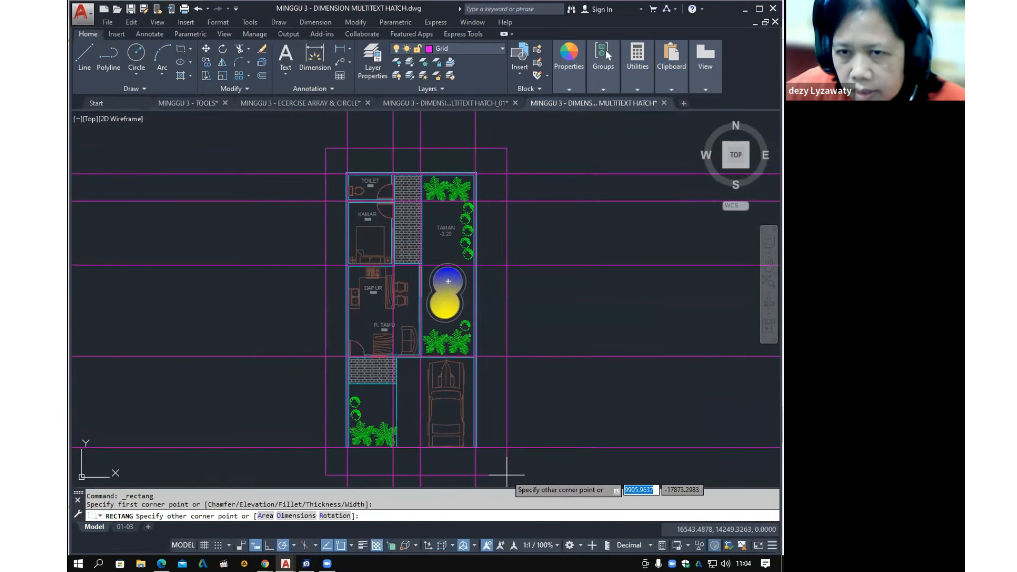
pyautogui.moveTo(505, 473); pyautogui.dragTo(484, 442, button='middle')
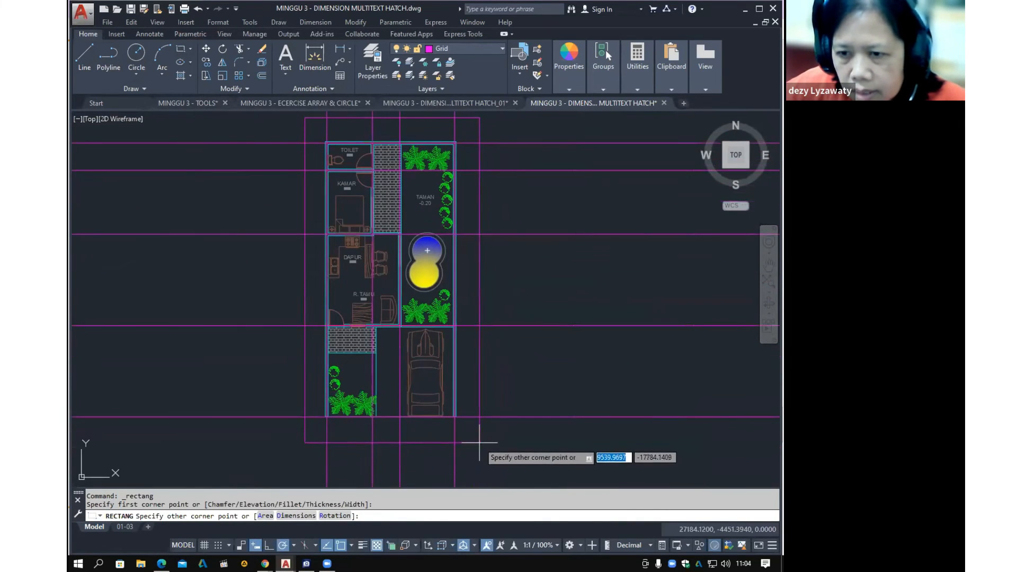
pyautogui.click(478, 442)
pyautogui.moveTo(494, 351); pyautogui.dragTo(495, 392, button='middle')
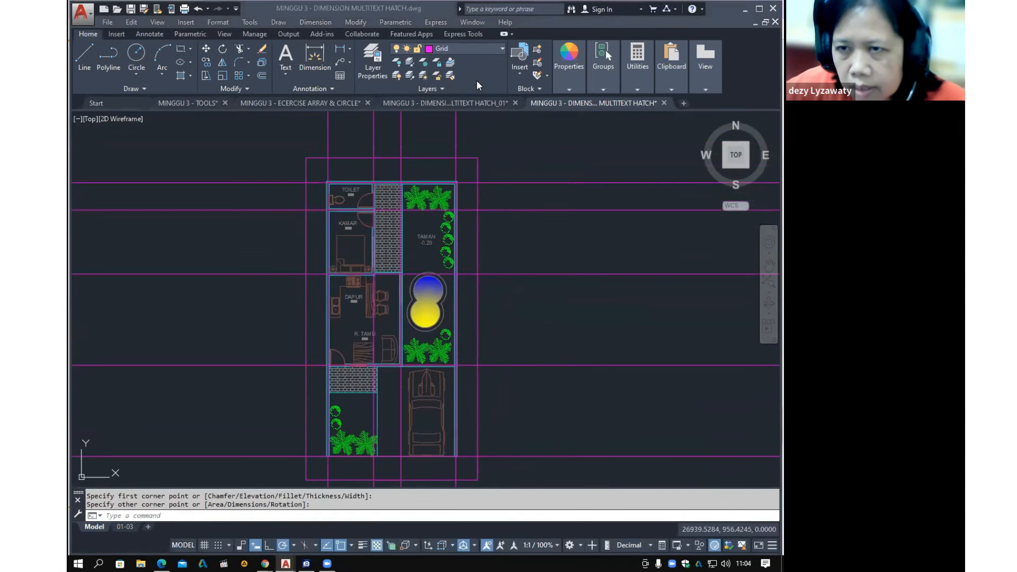
# Trim all construction lines outside the surrounding rectangle, using the rectangle as the cutting edge
pyautogui.scroll(-4, 528, 247)
pyautogui.scroll(2, 529, 246)
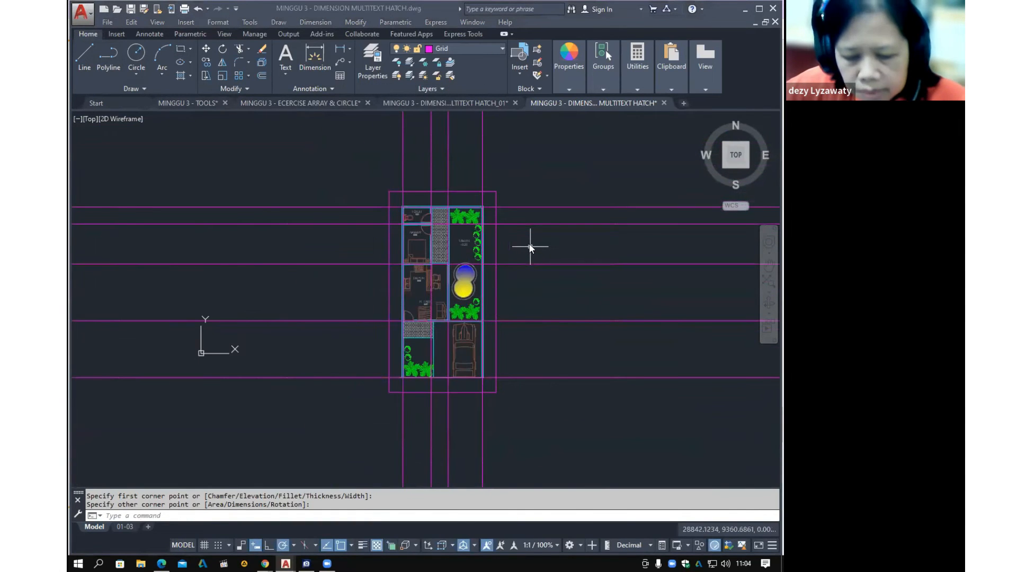
pyautogui.click(360, 22)
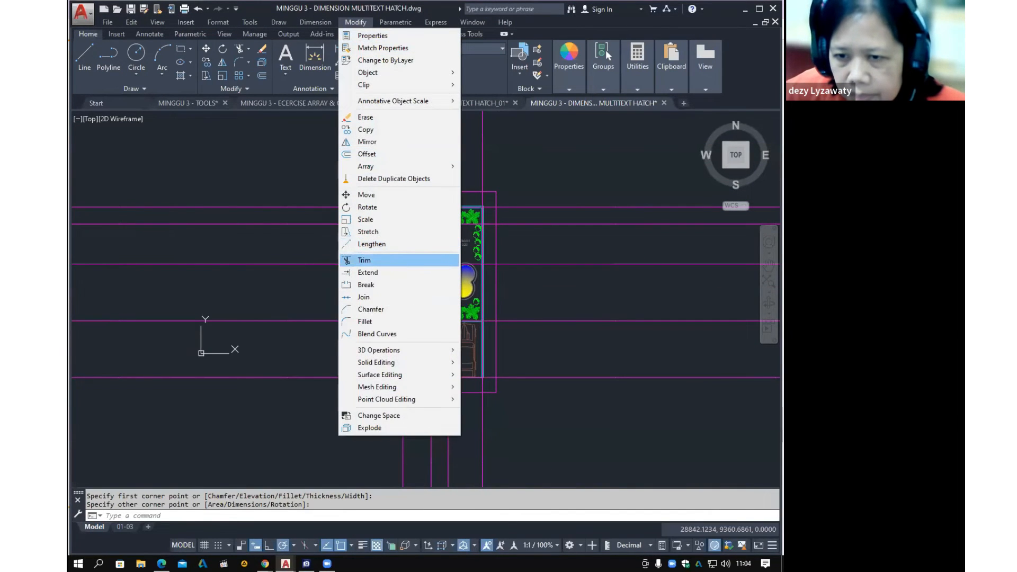
pyautogui.click(387, 260)
pyautogui.click(496, 239)
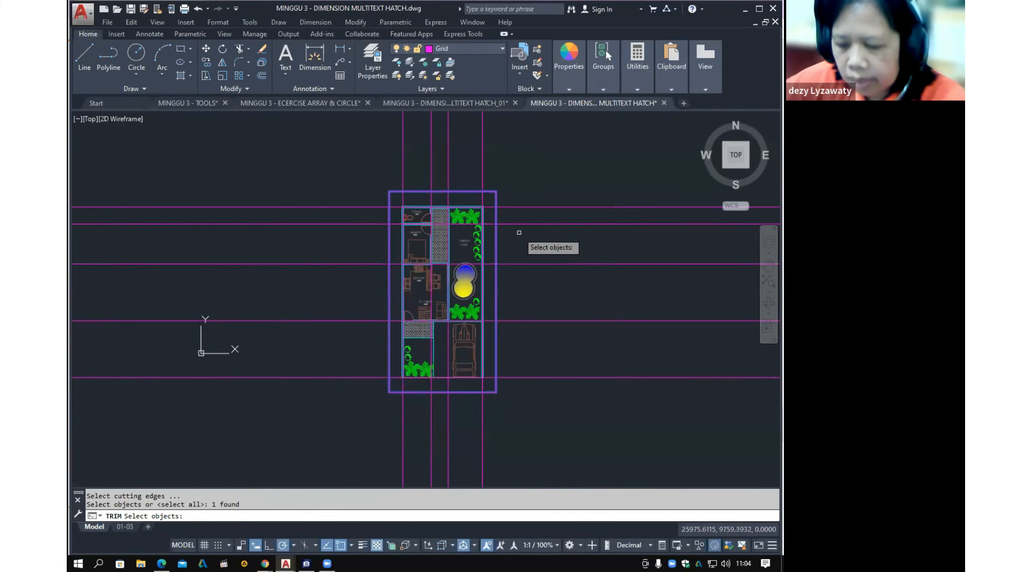
pyautogui.press('Return')
pyautogui.click(608, 153)
pyautogui.click(549, 387)
pyautogui.click(567, 154)
pyautogui.click(368, 148)
pyautogui.click(359, 186)
pyautogui.click(283, 404)
pyautogui.click(523, 432)
pyautogui.click(350, 473)
pyautogui.press('Return')
# Delete the rectangle that served as the trim boundary around the floor plan
pyautogui.click(469, 394)
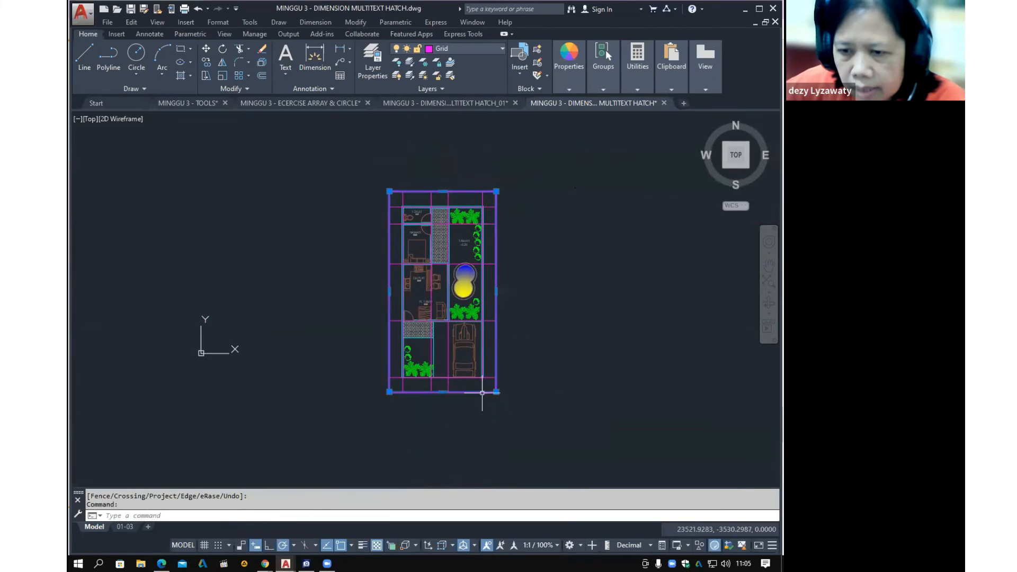
pyautogui.write('tr')
pyautogui.press('Return')
pyautogui.moveTo(494, 372); pyautogui.dragTo(501, 403, button='middle')
pyautogui.press('Escape')
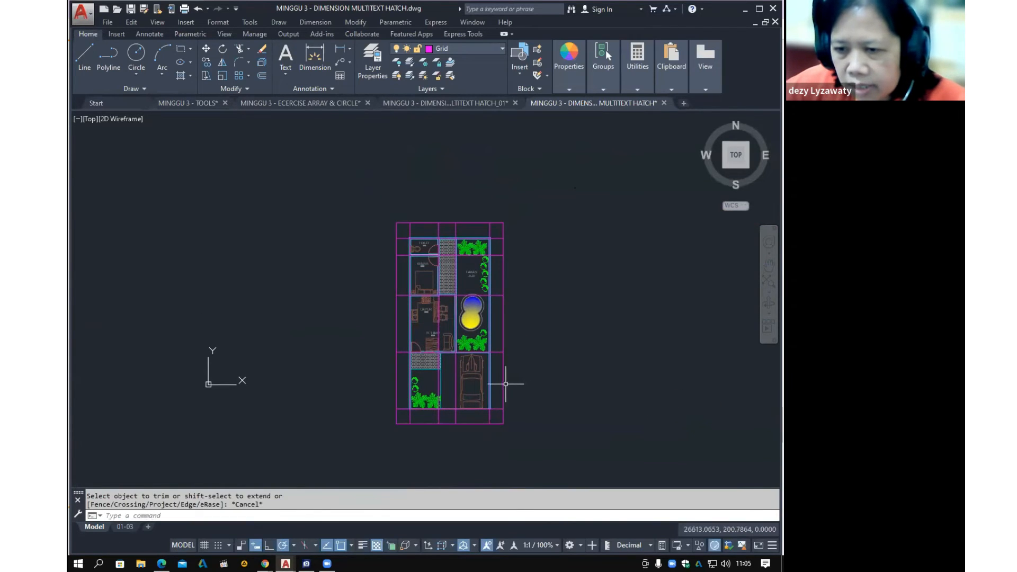
pyautogui.press('Delete')
# Examine the trimmed grid lines around the plan, checking up close how the vertical line beside the toilet is displayed
pyautogui.scroll(2, 483, 296)
pyautogui.moveTo(483, 265)
pyautogui.mouseDown(button='middle')
pyautogui.moveTo(489, 218)
pyautogui.moveTo(519, 266)
pyautogui.mouseUp(button='middle')
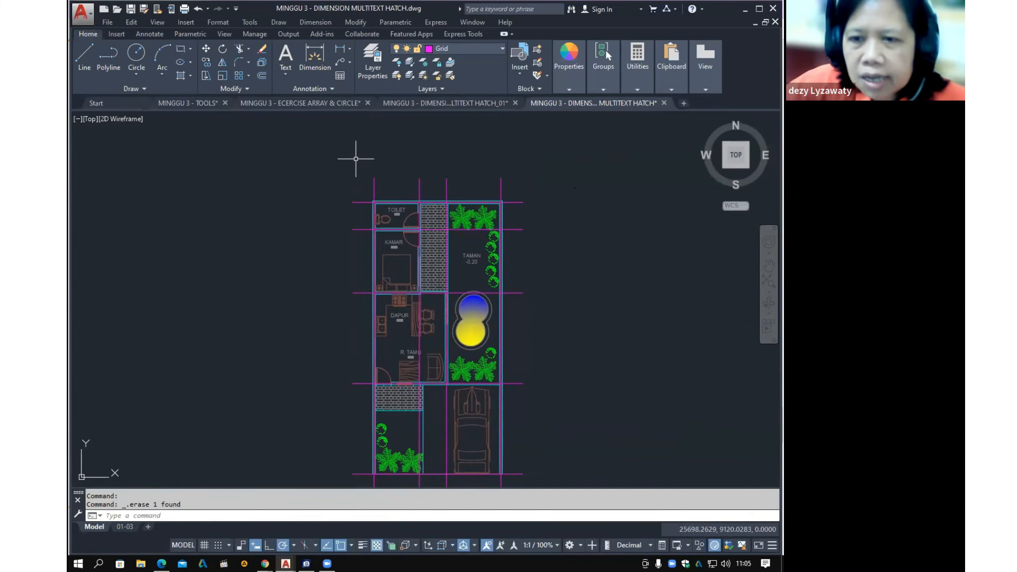
pyautogui.scroll(10, 360, 163)
pyautogui.moveTo(539, 309); pyautogui.dragTo(362, 129, button='middle')
pyautogui.scroll(6, 337, 333)
pyautogui.scroll(-8, 348, 284)
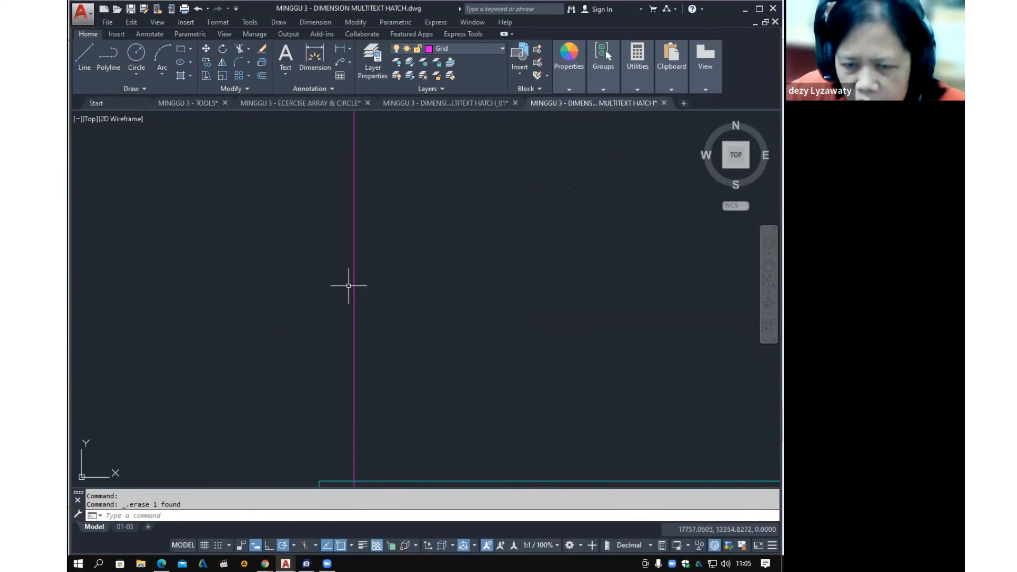
pyautogui.moveTo(490, 322)
pyautogui.mouseDown(button='middle')
pyautogui.moveTo(437, 189)
pyautogui.moveTo(491, 205)
pyautogui.mouseUp(button='middle')
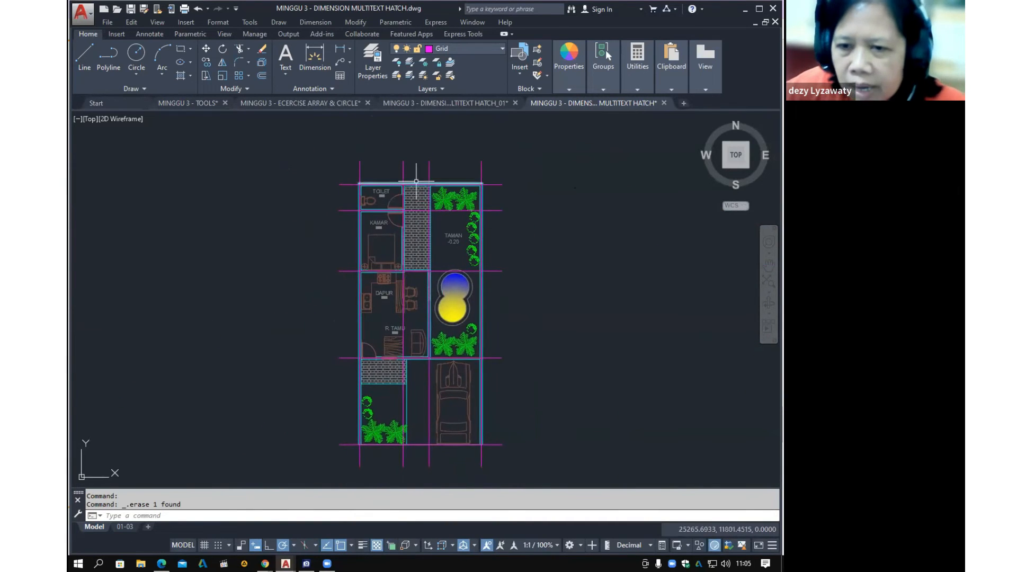
pyautogui.moveTo(402, 192); pyautogui.dragTo(409, 212, button='middle')
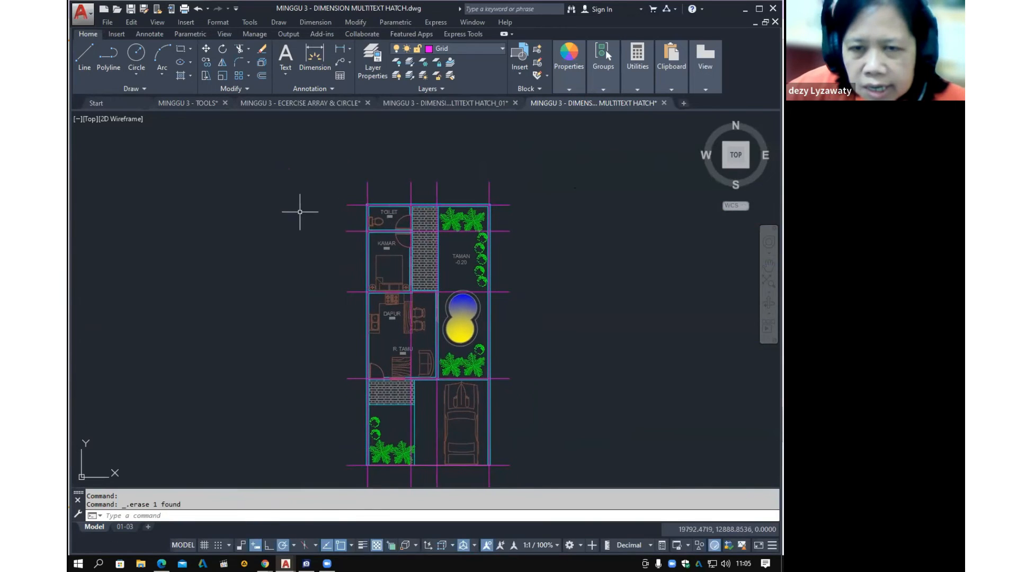
# Display the object properties and set the linetype scale of the vertical grid line on the outer toilet wall to 10
pyautogui.hotkey('ctrl', '1')
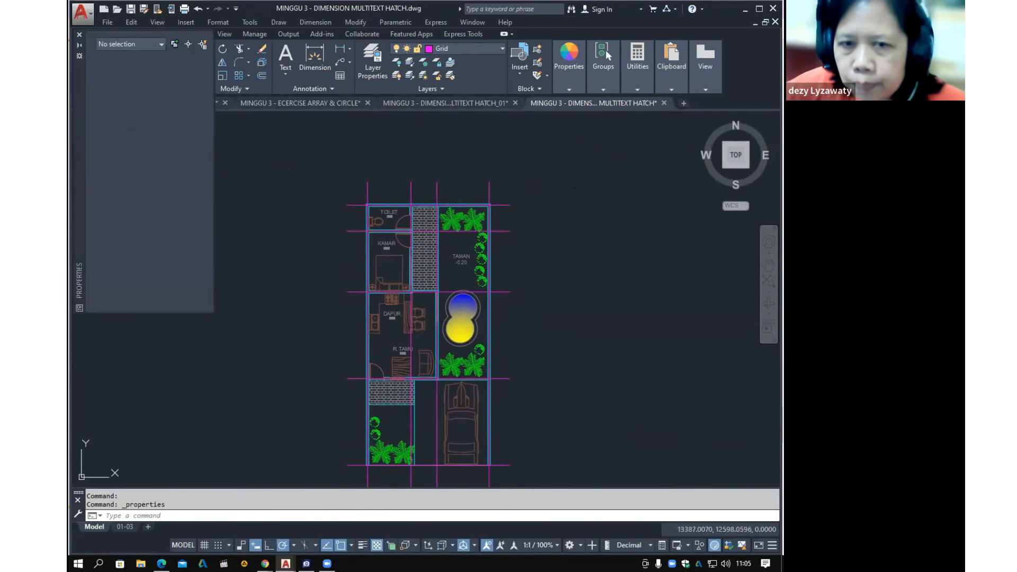
pyautogui.hotkey('ctrl', '1')
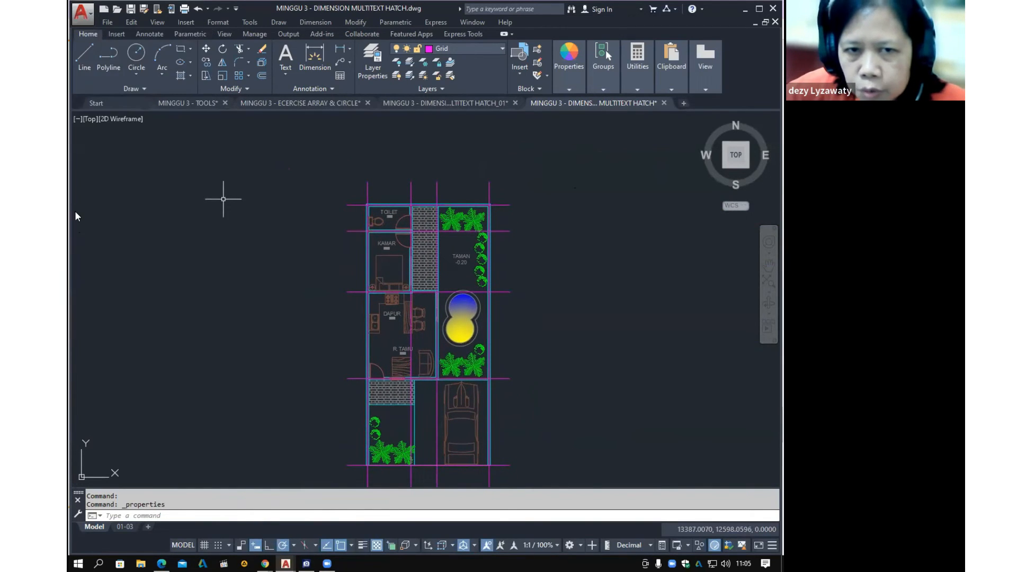
pyautogui.hotkey('ctrl', '1')
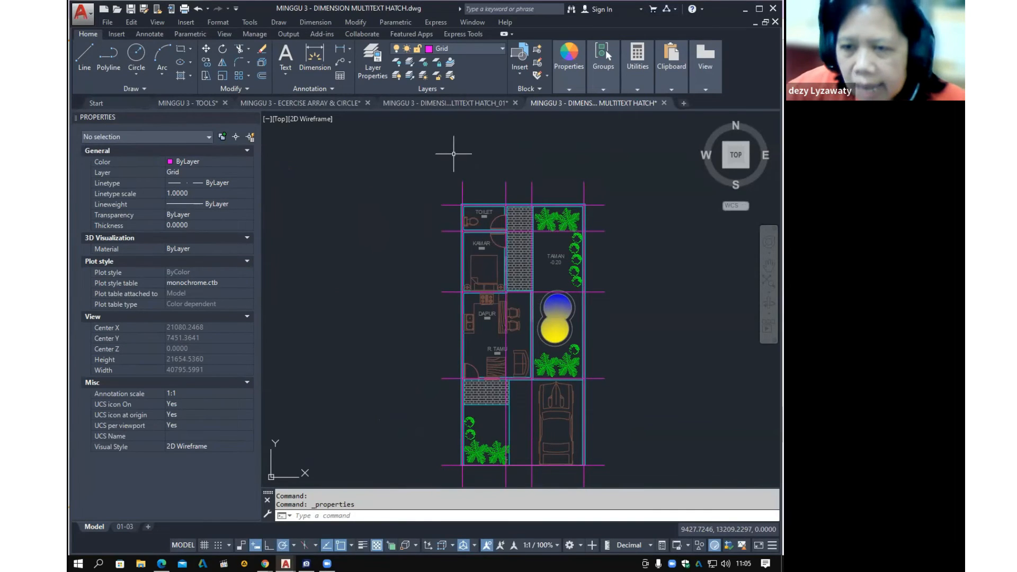
pyautogui.click(462, 183)
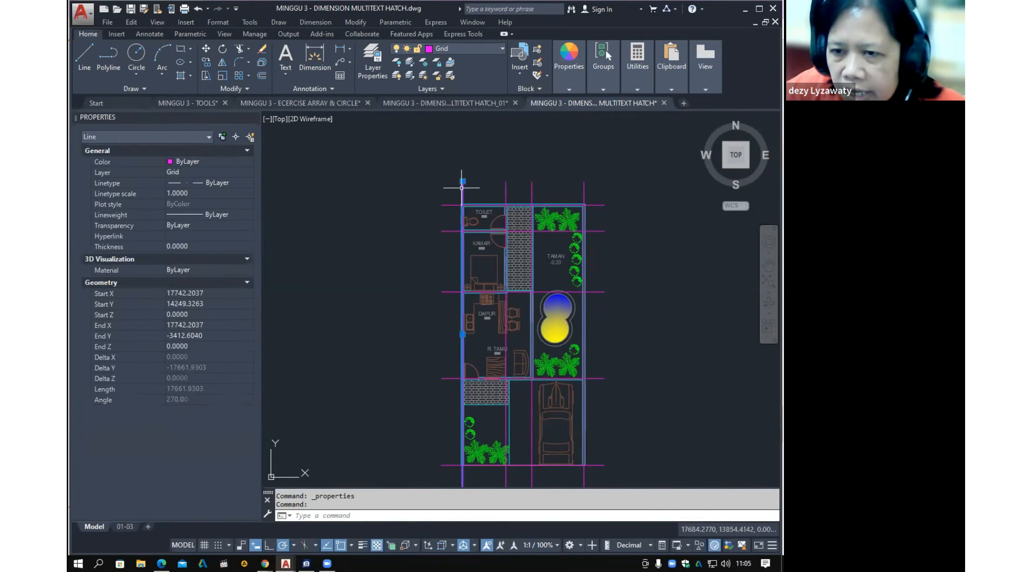
pyautogui.click(462, 193)
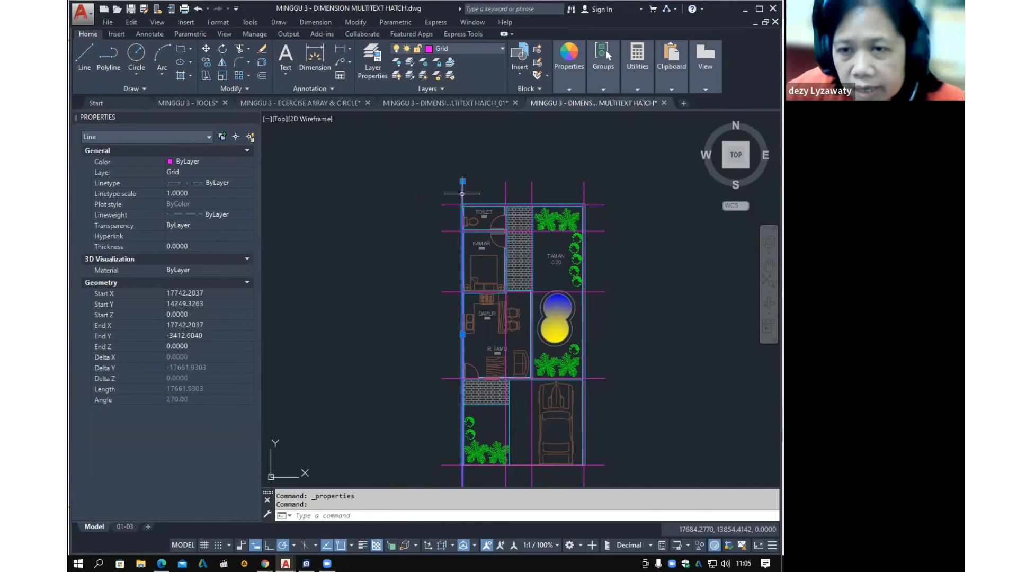
pyautogui.click(105, 125)
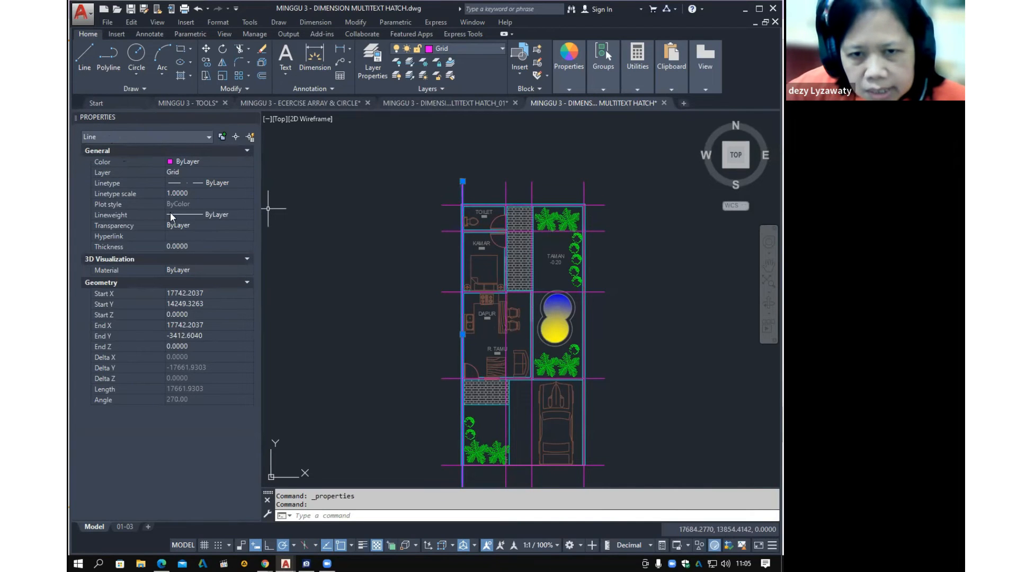
pyautogui.click(153, 197)
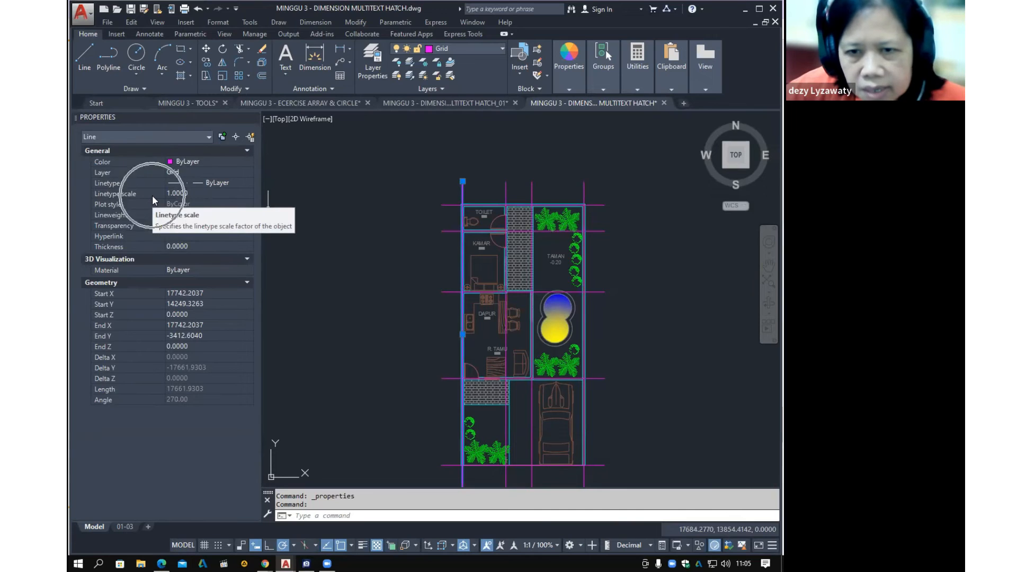
pyautogui.click(152, 197)
pyautogui.click(192, 193)
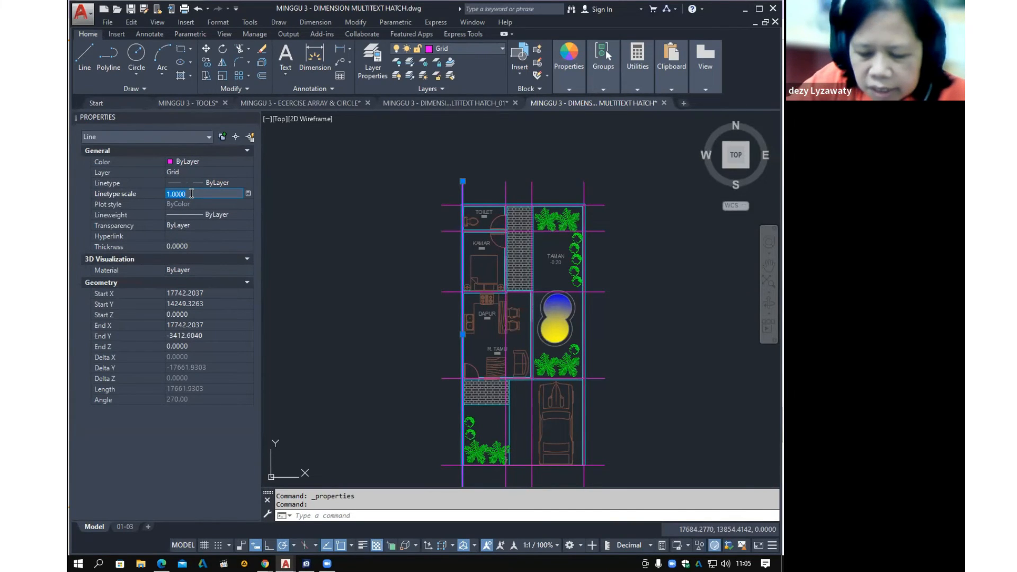
pyautogui.press('Return')
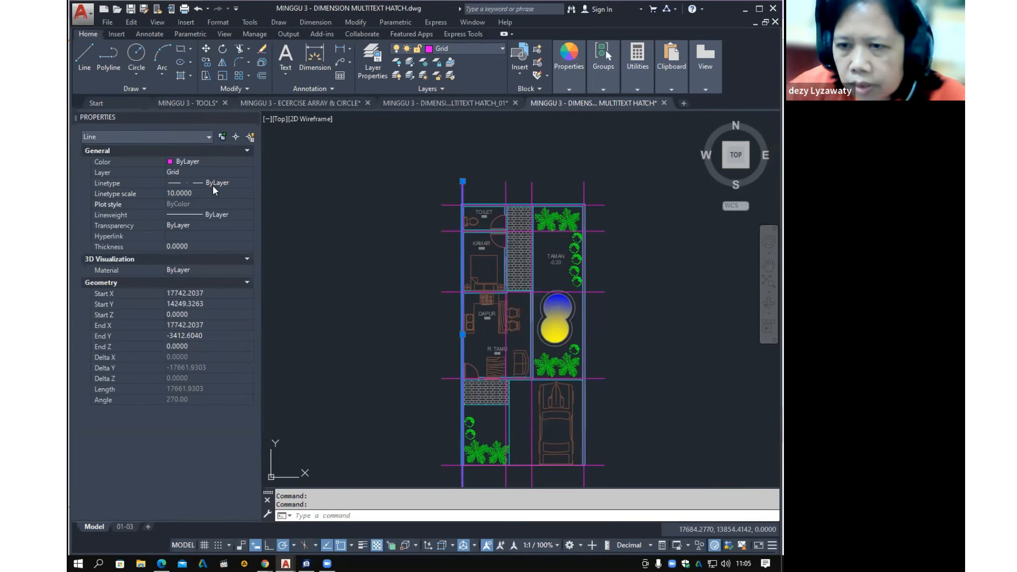
# Set the linetype scale of the vertical grid line on the outer toilet wall to 20 and clear the selection
pyautogui.scroll(8, 463, 188)
pyautogui.moveTo(523, 221); pyautogui.dragTo(418, 205, button='middle')
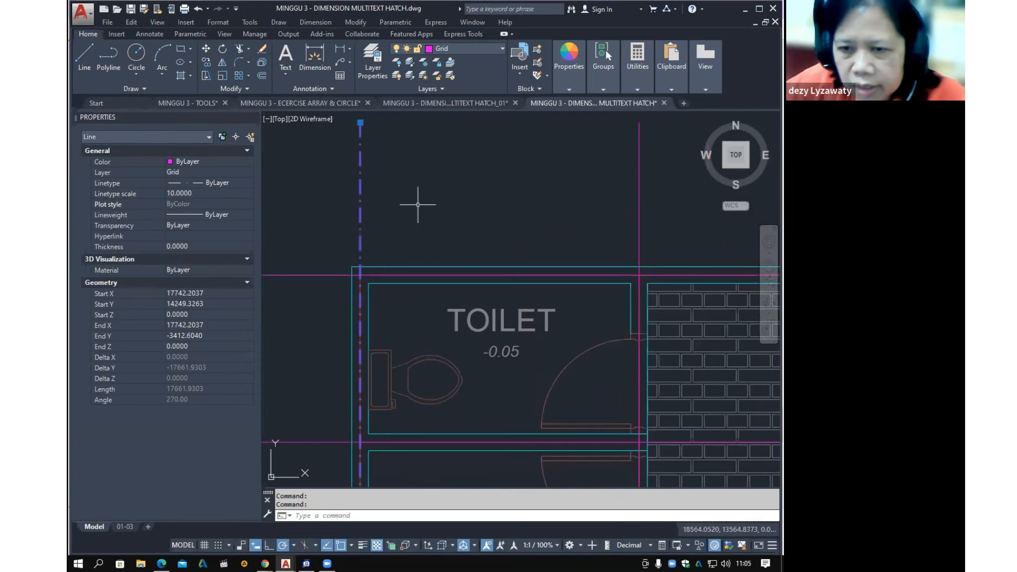
pyautogui.click(231, 195)
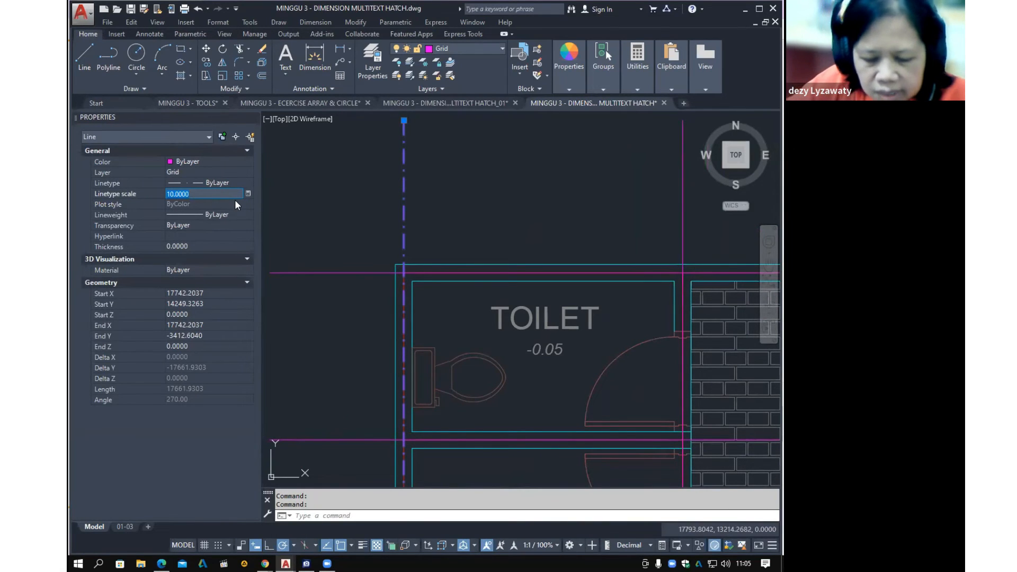
pyautogui.write('20')
pyautogui.press('Return')
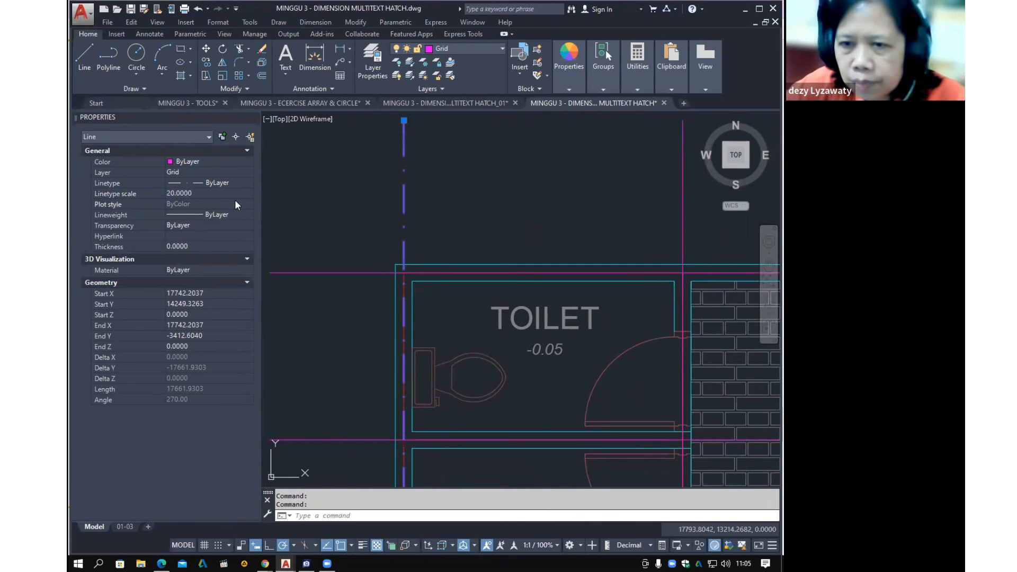
pyautogui.scroll(-4, 624, 279)
pyautogui.press('Escape')
pyautogui.press('Escape')
# Examine the dash-dot display of the vertical grid line on the outer toilet wall and check its linetype scale property
pyautogui.moveTo(596, 261); pyautogui.dragTo(485, 196, button='middle')
pyautogui.scroll(-2, 469, 207)
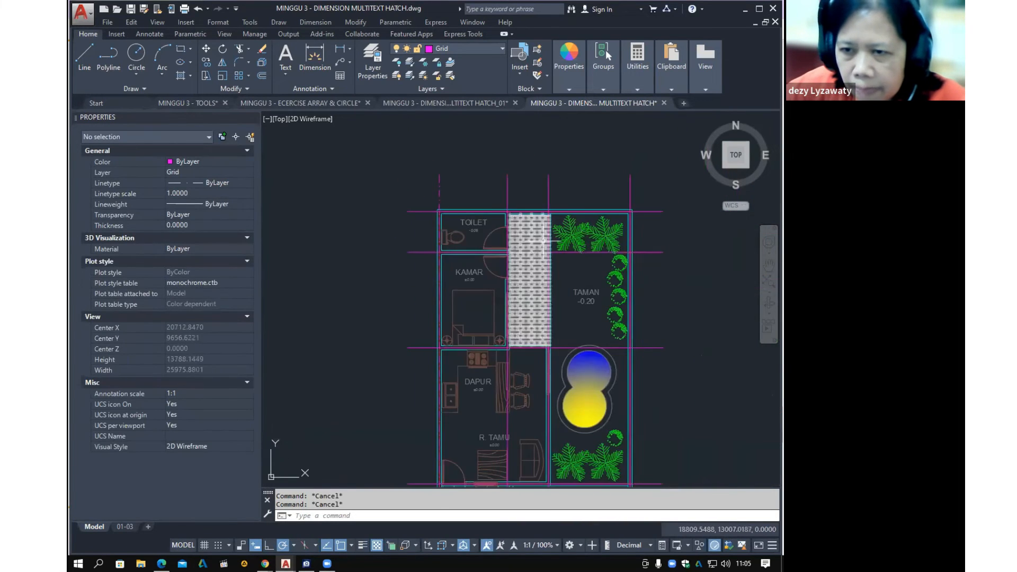
pyautogui.moveTo(544, 240); pyautogui.dragTo(507, 231, button='middle')
pyautogui.scroll(2, 507, 231)
pyautogui.moveTo(373, 169); pyautogui.dragTo(430, 213, button='middle')
pyautogui.click(402, 205)
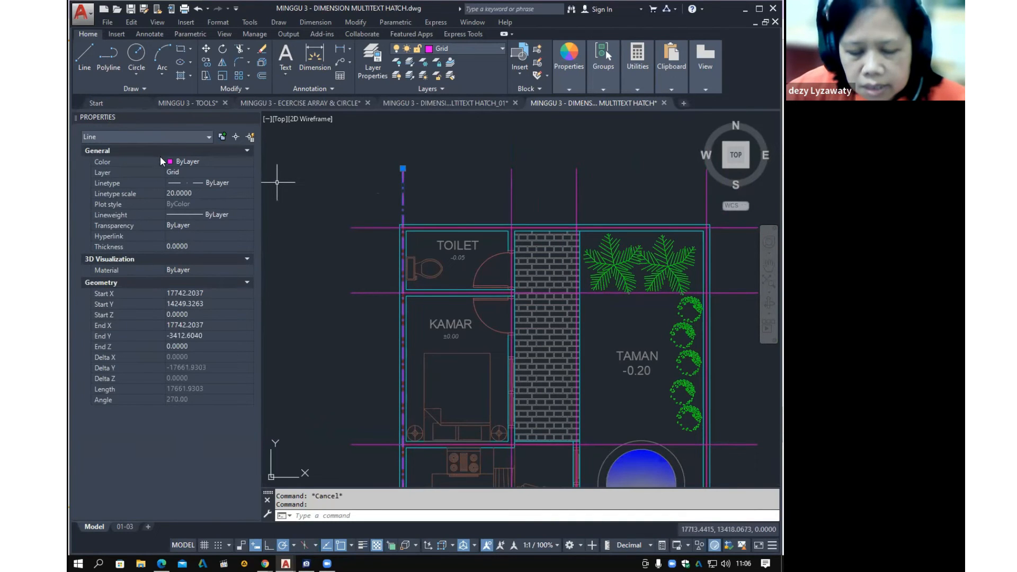
pyautogui.press('Escape')
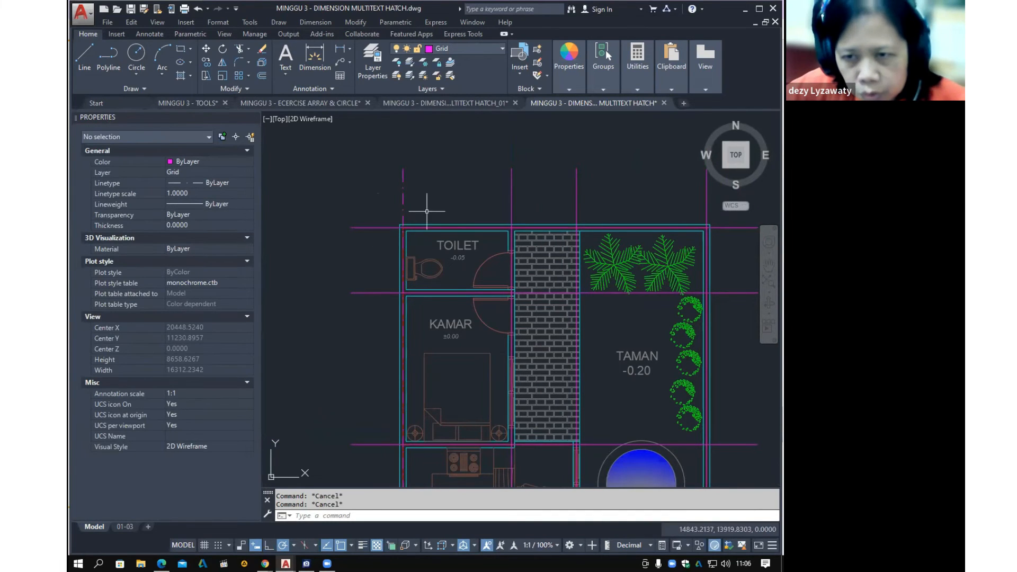
pyautogui.click(403, 198)
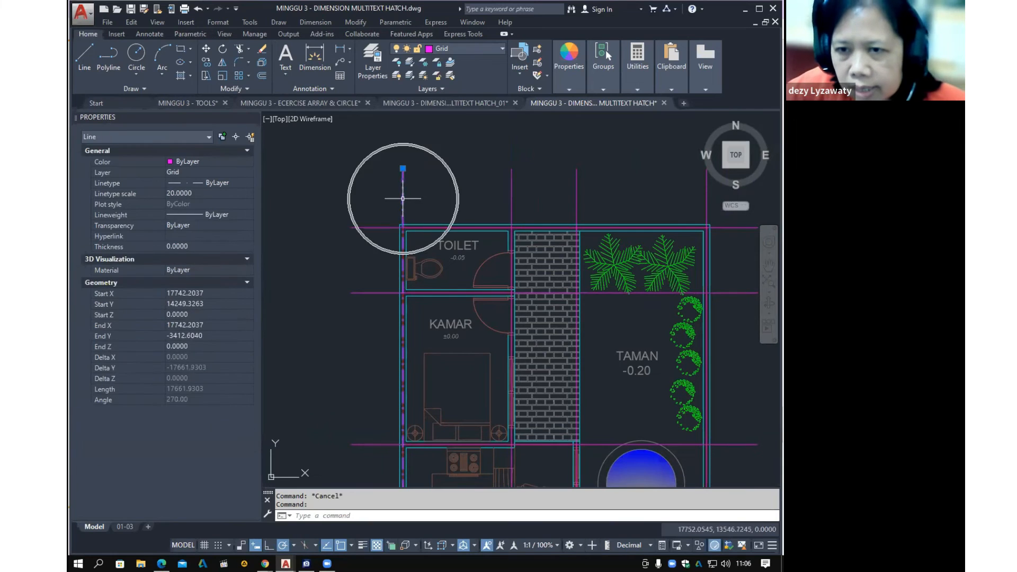
pyautogui.click(203, 193)
pyautogui.press('ctrl')
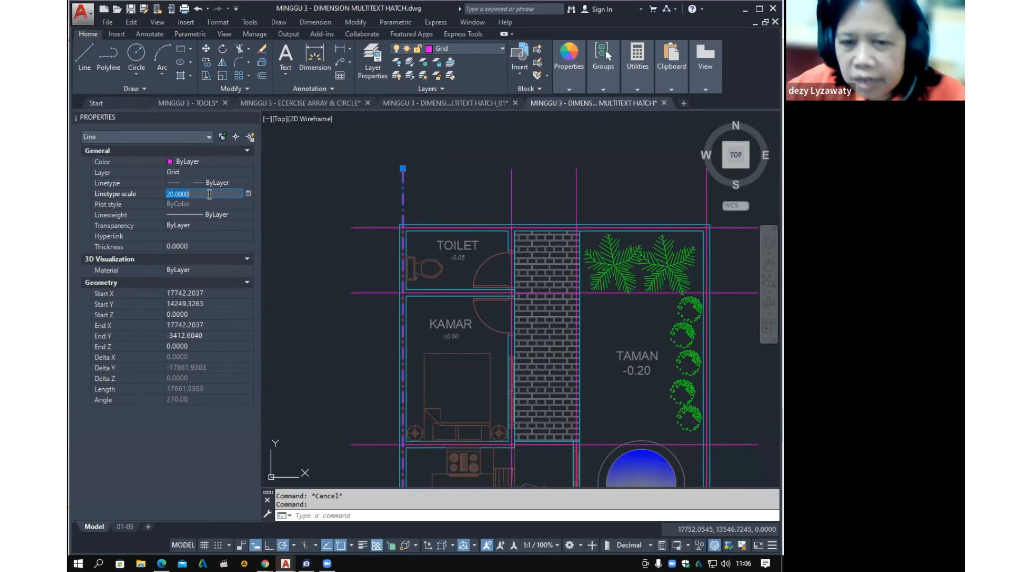
pyautogui.press('Escape')
pyautogui.scroll(-5, 382, 184)
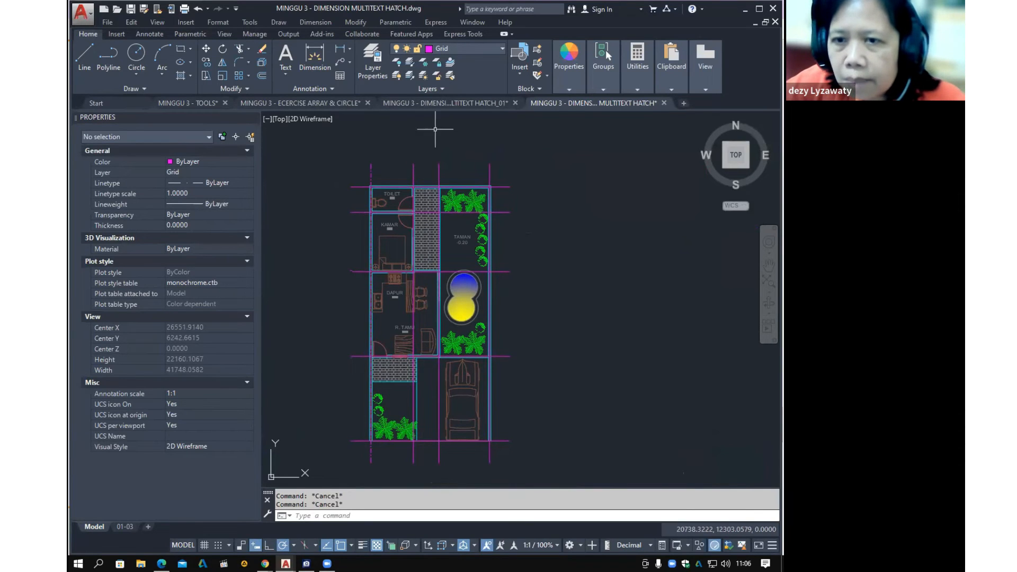
# Use Match Properties to copy the properties of the grid line on the outer toilet wall to all other vertical and horizontal grid lines
pyautogui.click(569, 58)
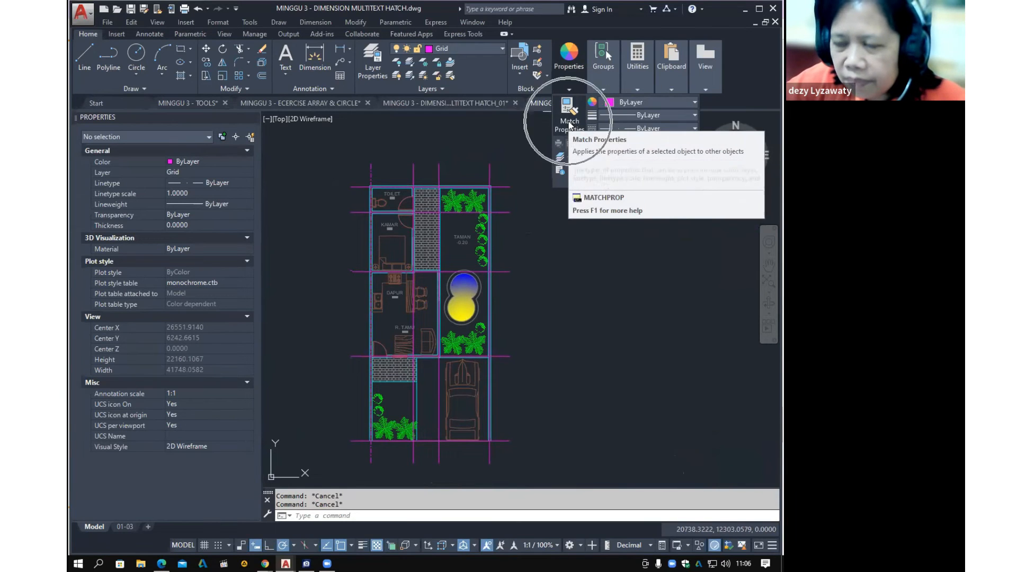
pyautogui.click(570, 125)
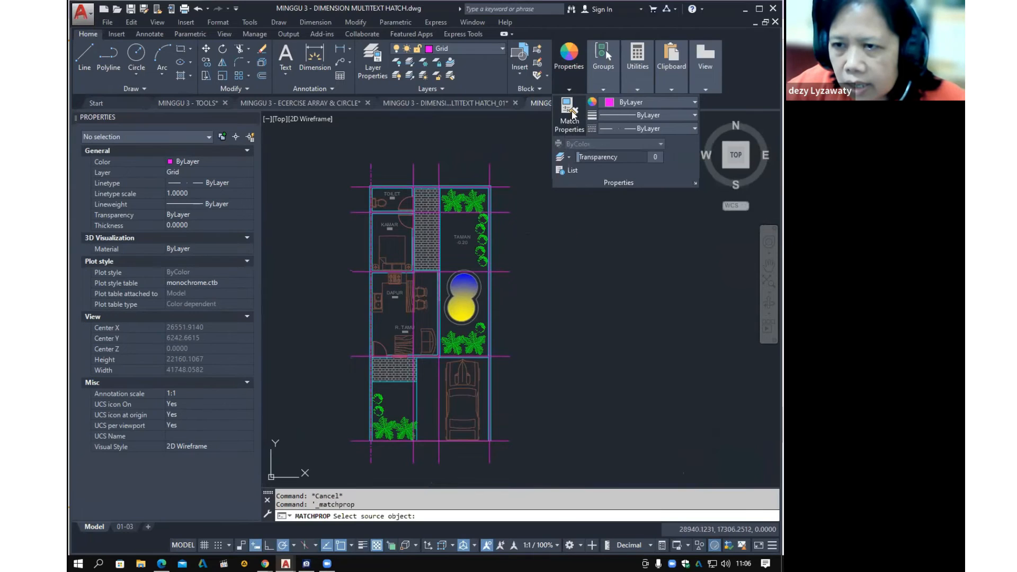
pyautogui.click(572, 118)
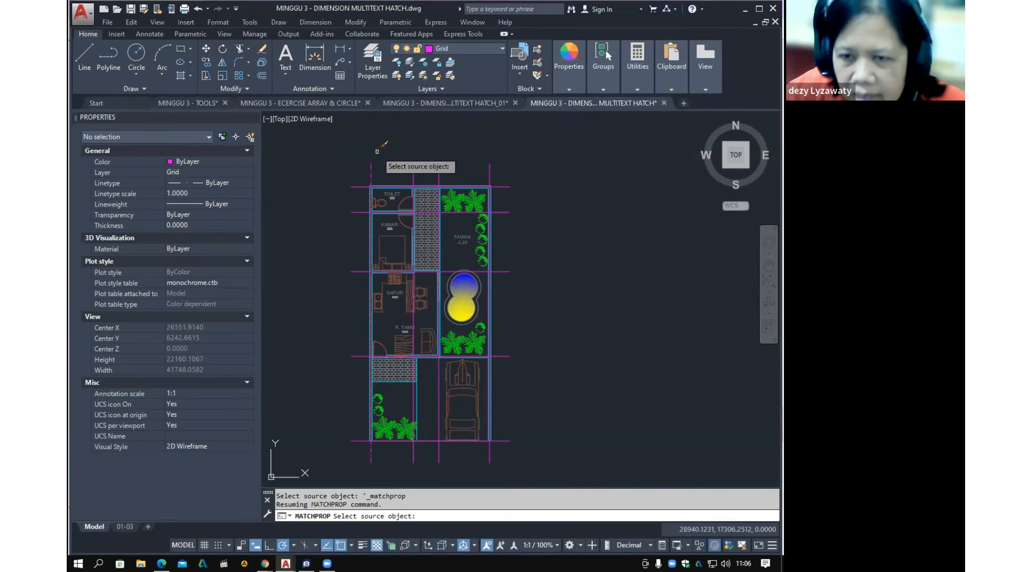
pyautogui.click(370, 169)
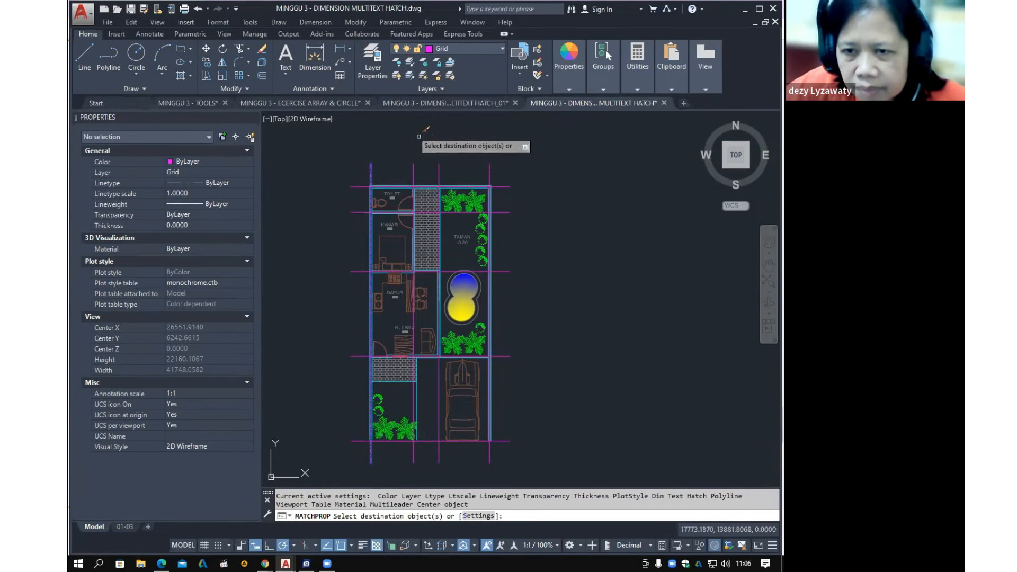
pyautogui.click(414, 170)
pyautogui.click(504, 156)
pyautogui.click(546, 152)
pyautogui.click(598, 160)
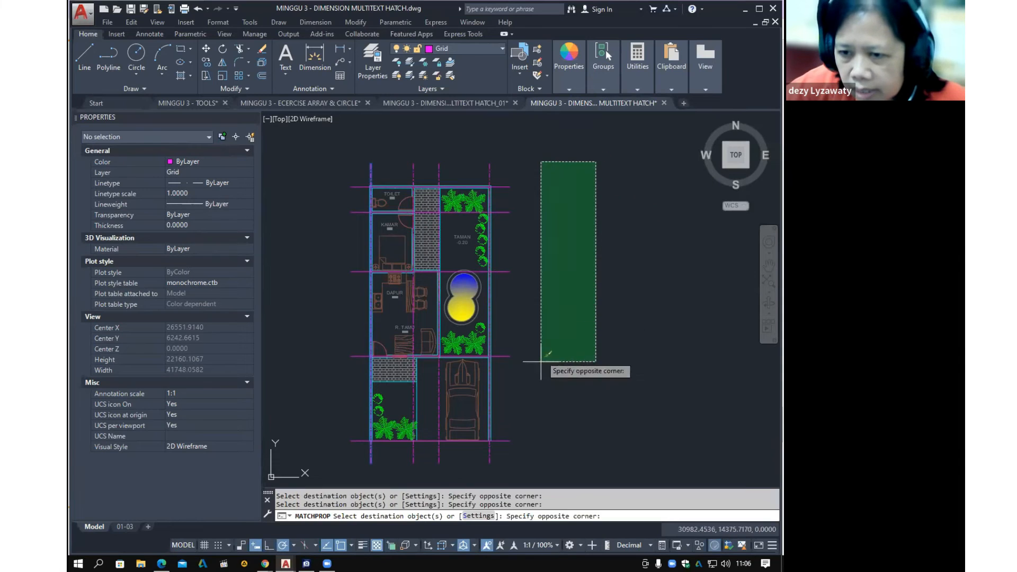
pyautogui.click(480, 469)
pyautogui.scroll(6, 558, 395)
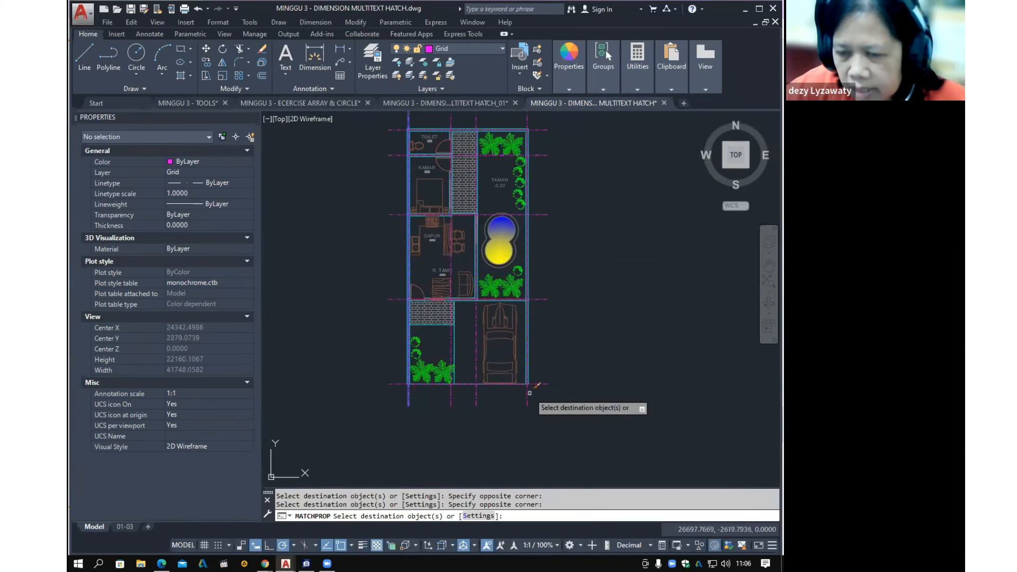
pyautogui.press('Escape')
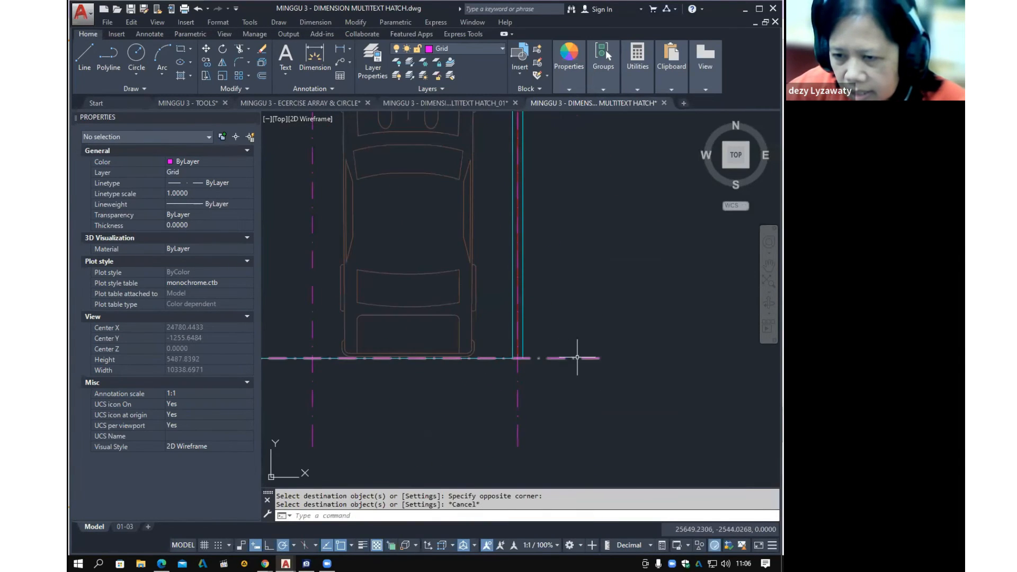
# Make Teks the current layer
pyautogui.scroll(-6, 578, 357)
pyautogui.moveTo(528, 303); pyautogui.dragTo(519, 170, button='middle')
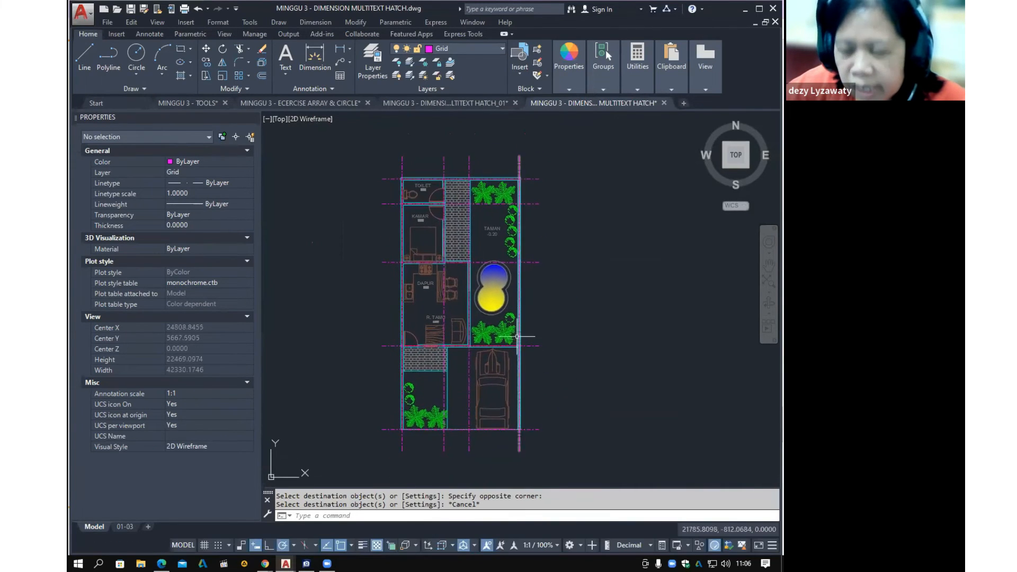
pyautogui.moveTo(414, 467); pyautogui.dragTo(423, 431, button='middle')
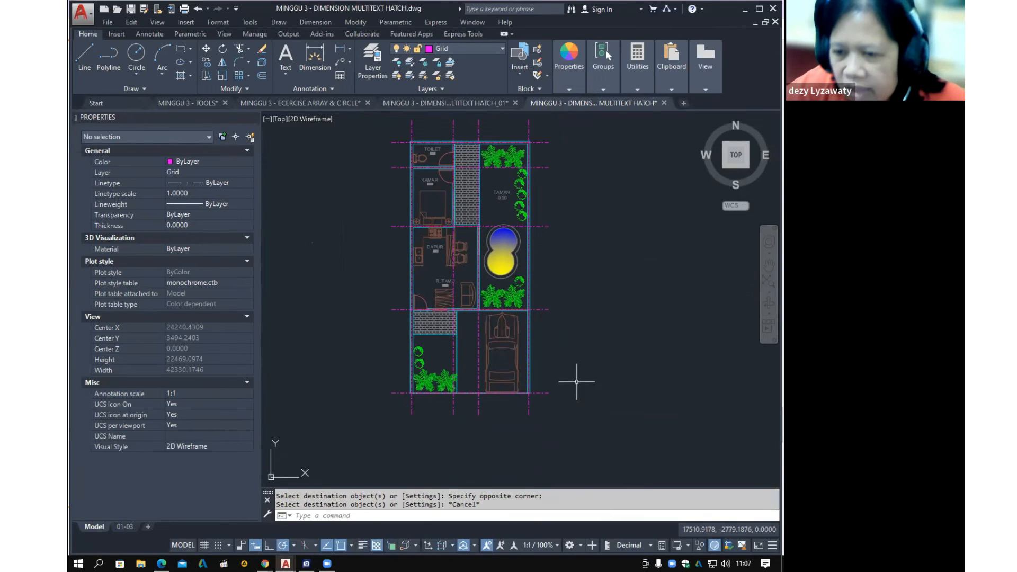
pyautogui.moveTo(567, 218); pyautogui.dragTo(562, 232, button='middle')
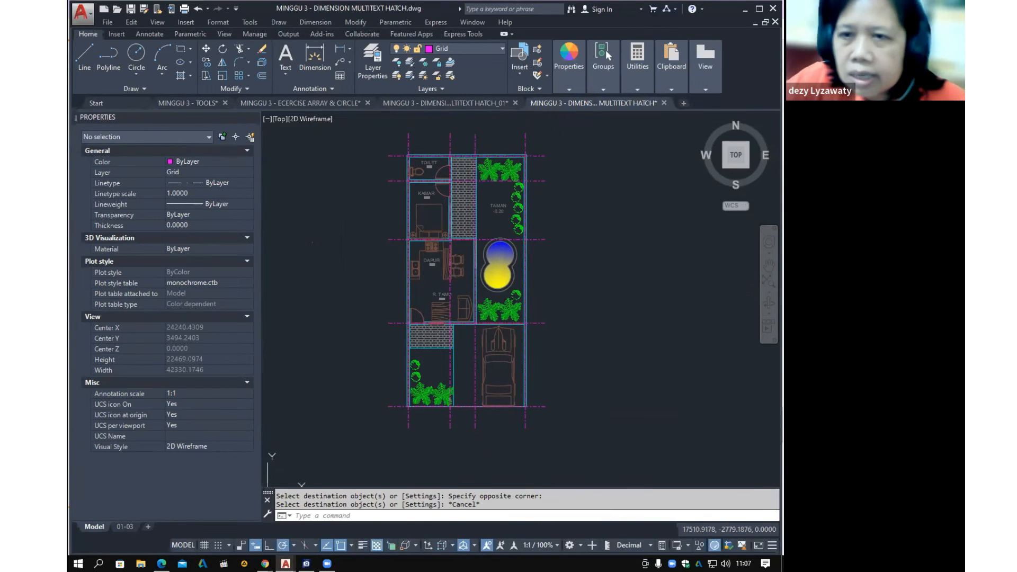
pyautogui.click(491, 48)
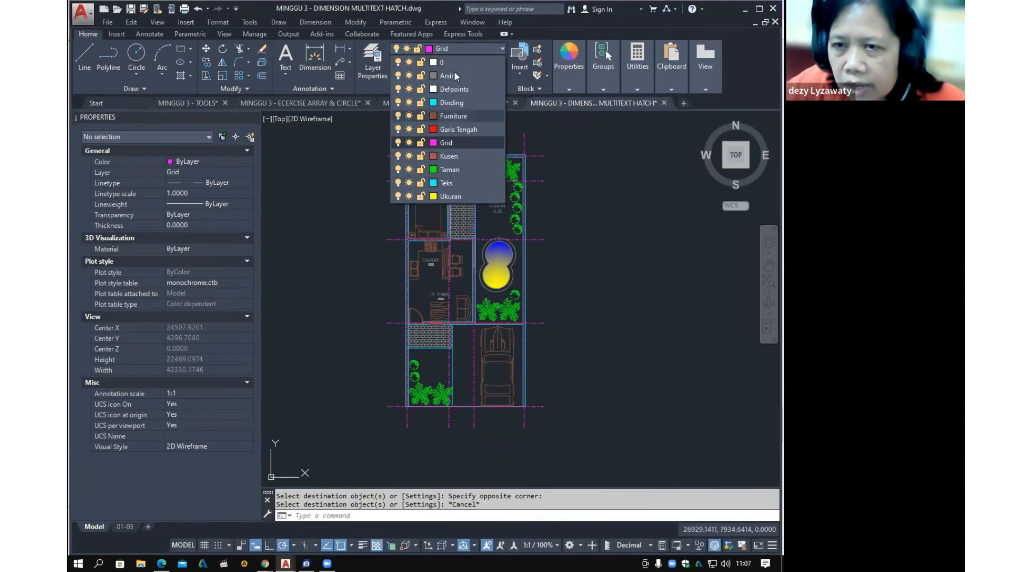
pyautogui.click(450, 182)
# Draw a center-radius circle with radius 250 just below the lower end of the outer toilet wall's vertical grid line
pyautogui.scroll(3, 433, 402)
pyautogui.moveTo(404, 453)
pyautogui.mouseDown(button='middle')
pyautogui.moveTo(433, 402)
pyautogui.moveTo(422, 414)
pyautogui.mouseUp(button='middle')
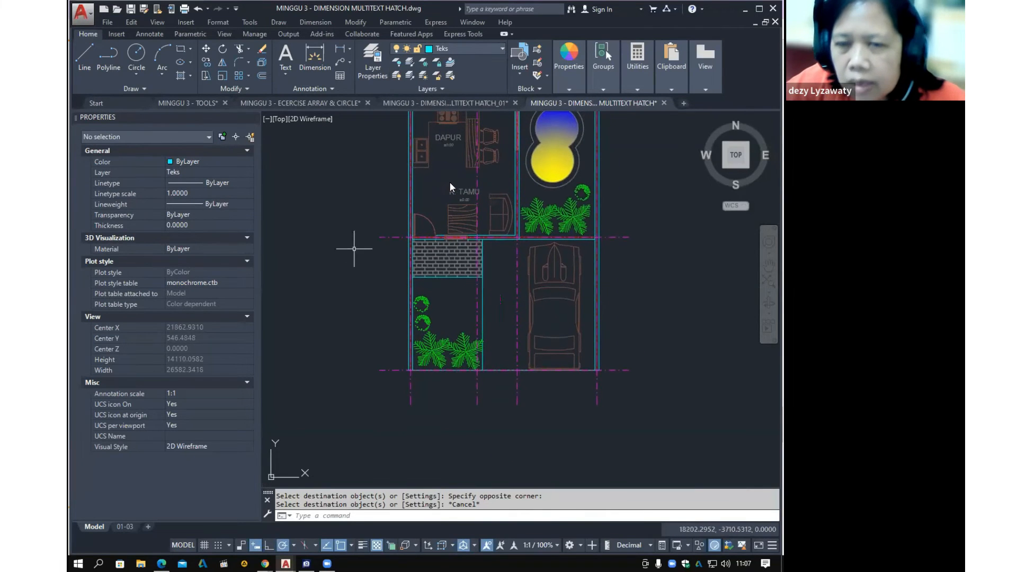
pyautogui.click(136, 62)
pyautogui.click(275, 23)
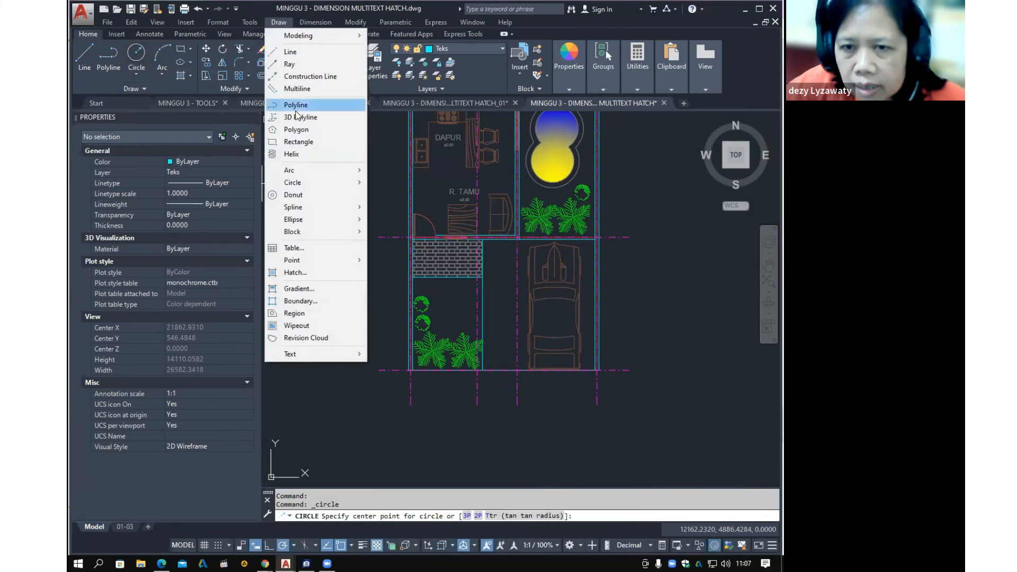
pyautogui.moveTo(297, 182)
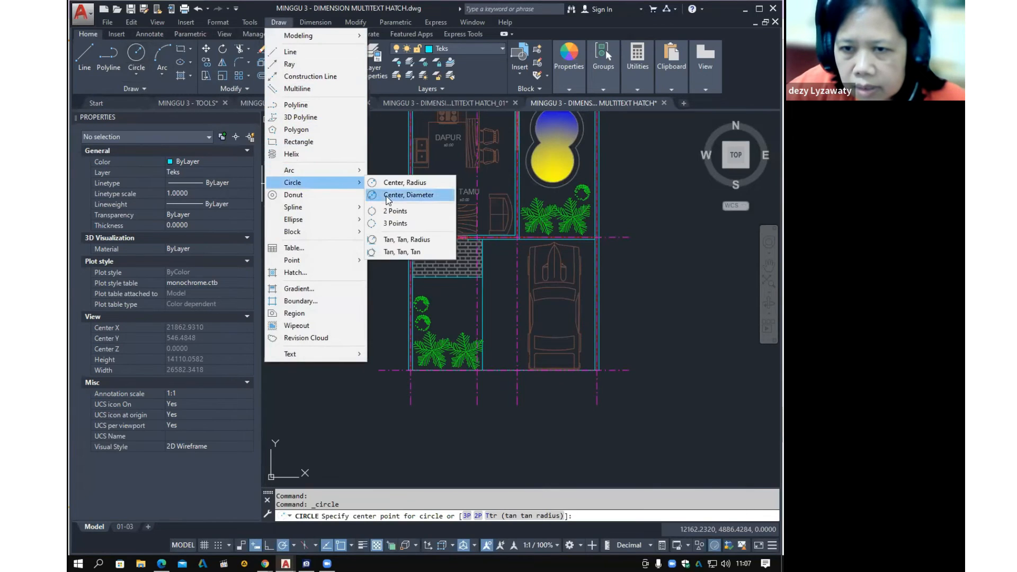
pyautogui.click(416, 183)
pyautogui.scroll(5, 418, 318)
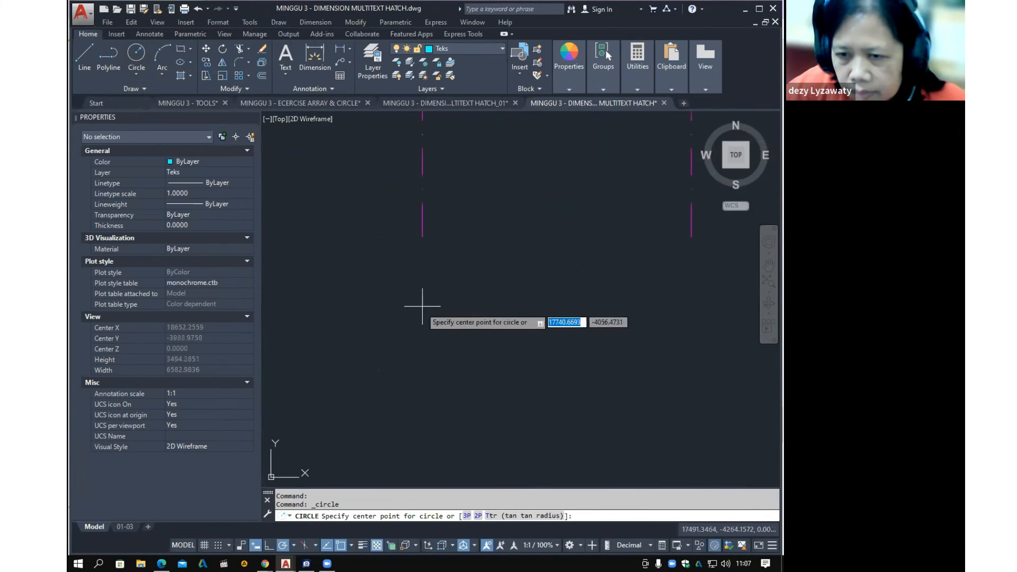
pyautogui.click(418, 289)
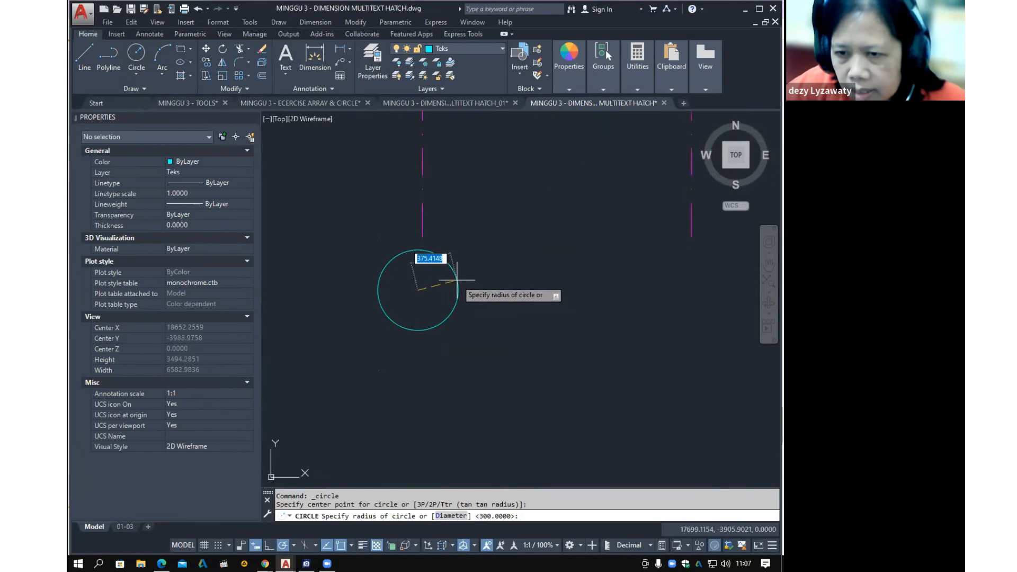
pyautogui.write('250')
pyautogui.press('Return')
pyautogui.scroll(-3, 445, 286)
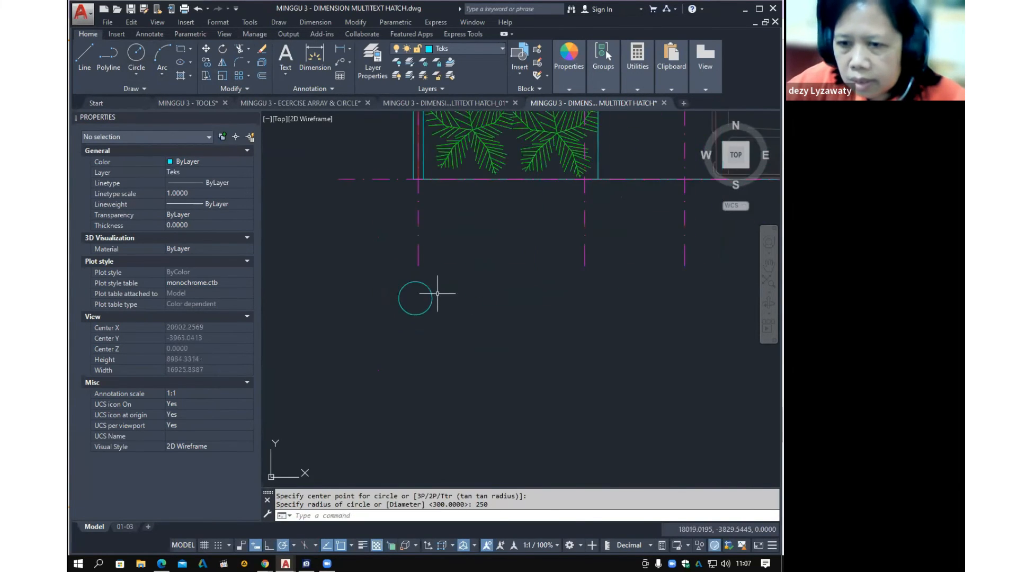
pyautogui.write('m')
pyautogui.press('Return')
pyautogui.click(438, 293)
pyautogui.click(418, 292)
pyautogui.press('Return')
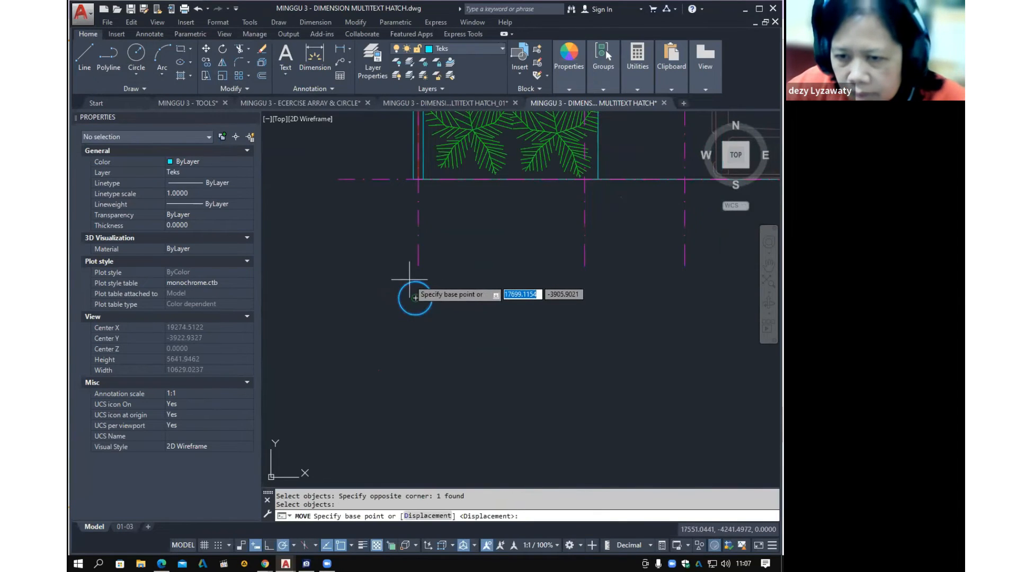
pyautogui.scroll(2, 423, 309)
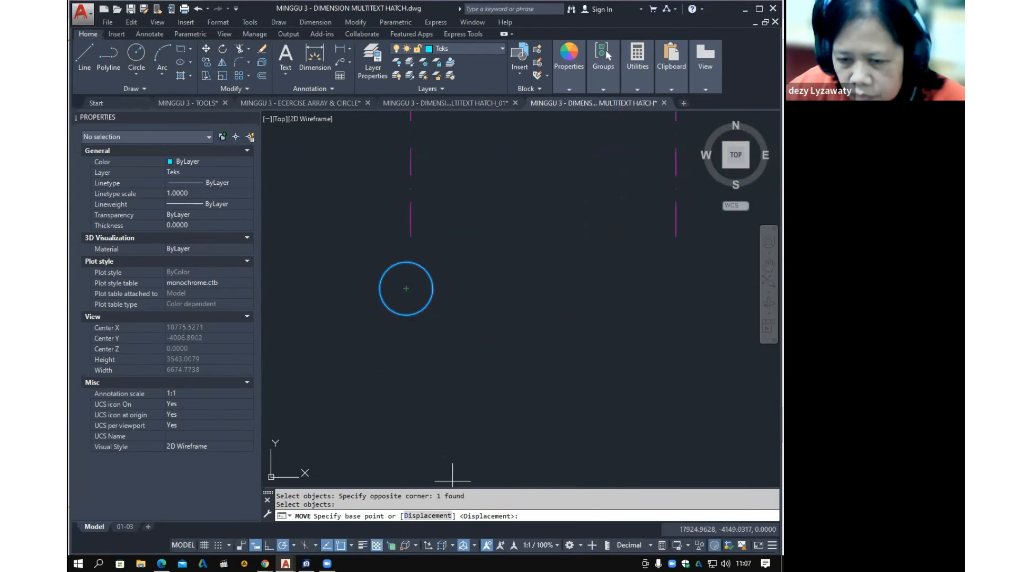
# Enable the Quadrant object snap and leave the running Move command
pyautogui.click(352, 545)
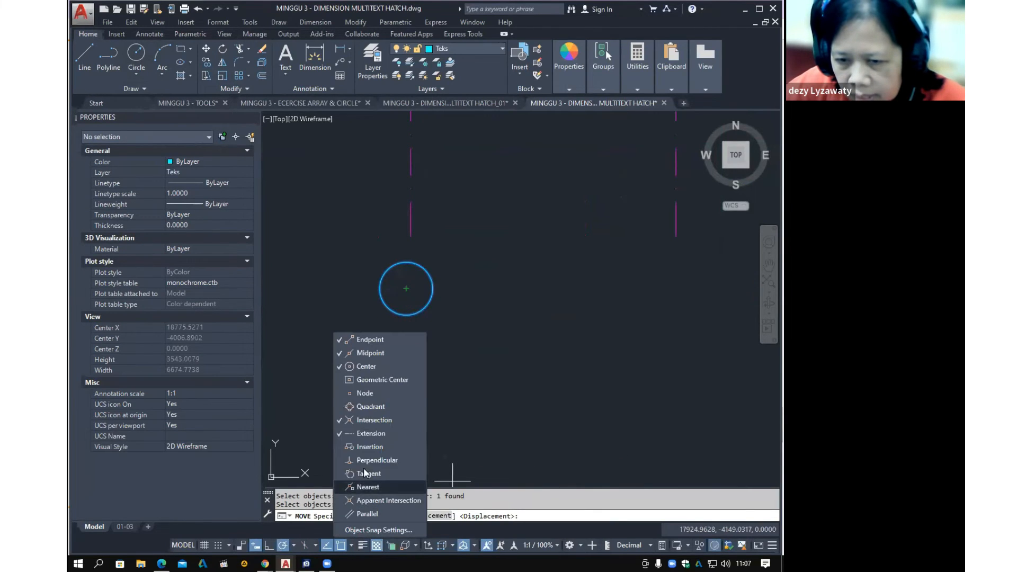
pyautogui.press('ctrl')
pyautogui.press('ctrl')
pyautogui.press('ctrl')
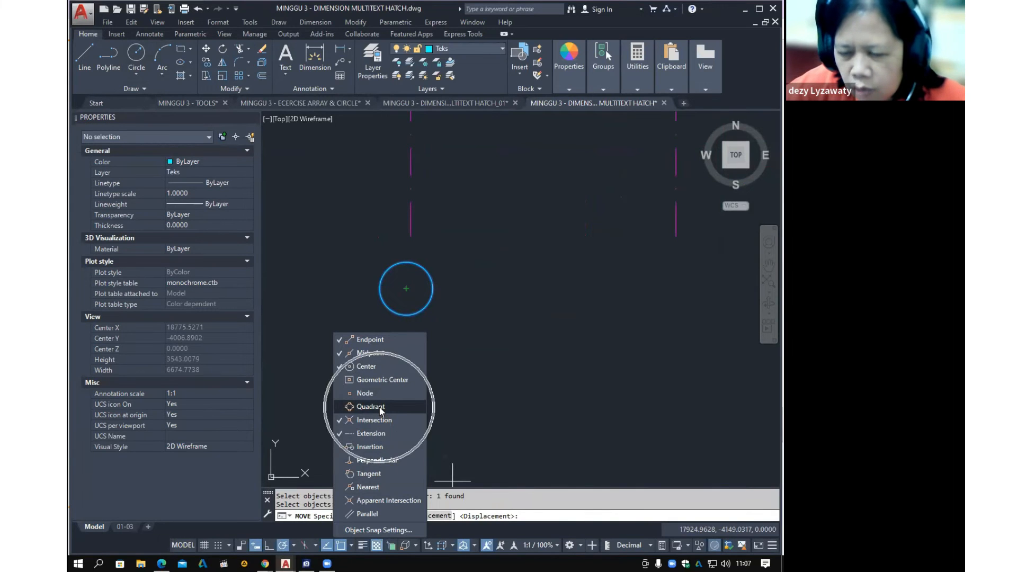
pyautogui.click(379, 407)
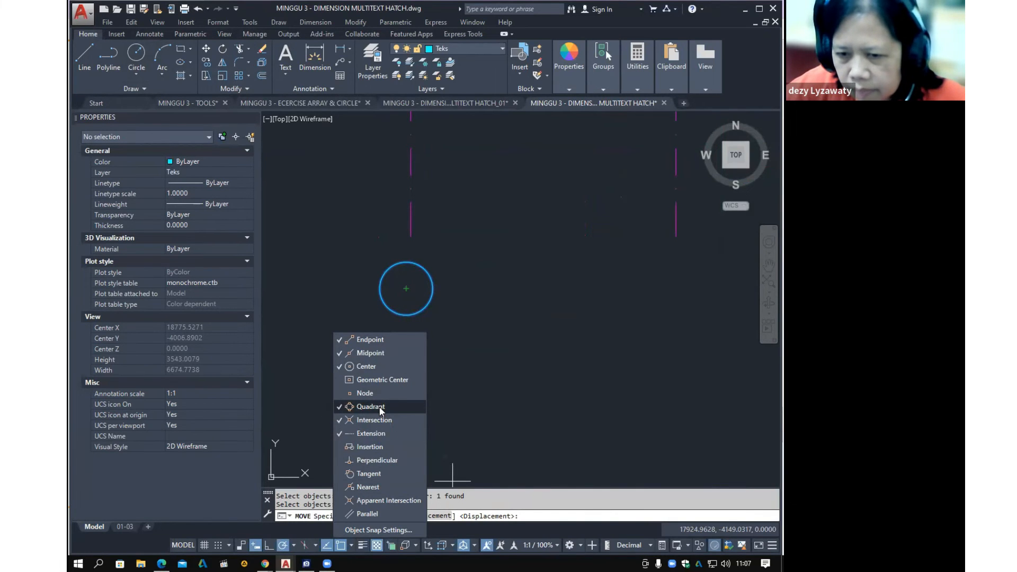
pyautogui.press('Escape')
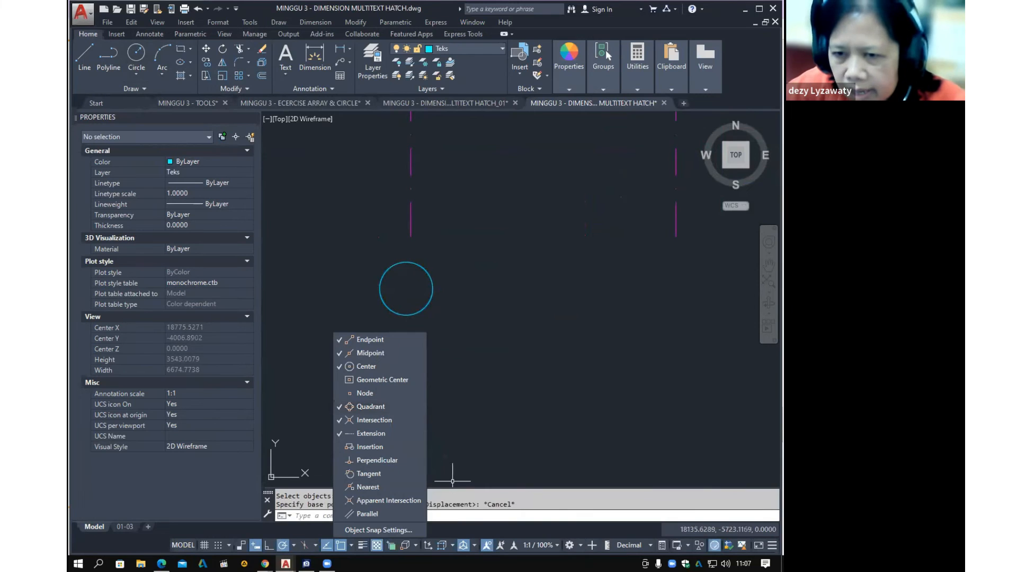
pyautogui.press('Escape')
pyautogui.click(356, 22)
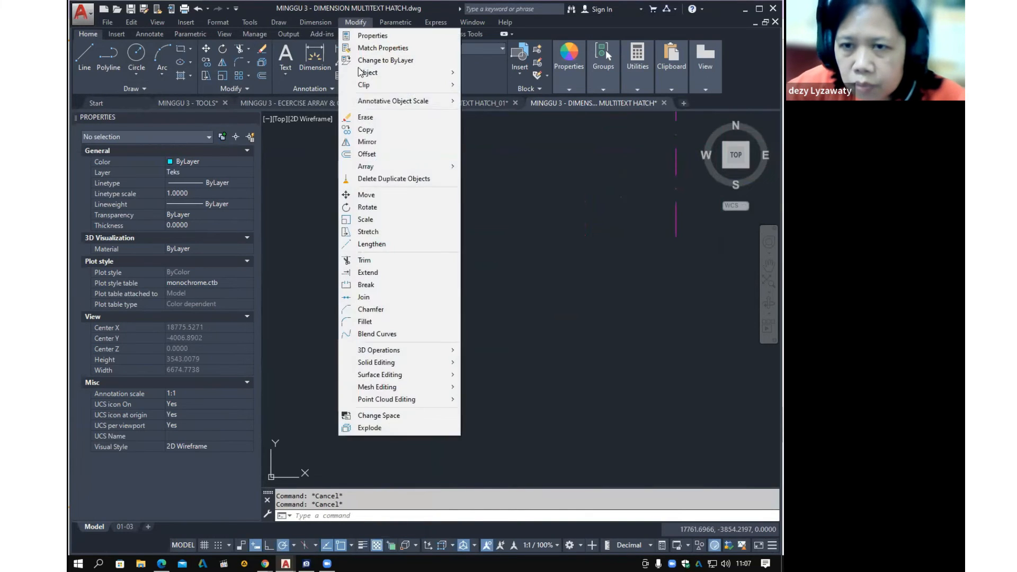
pyautogui.click(365, 195)
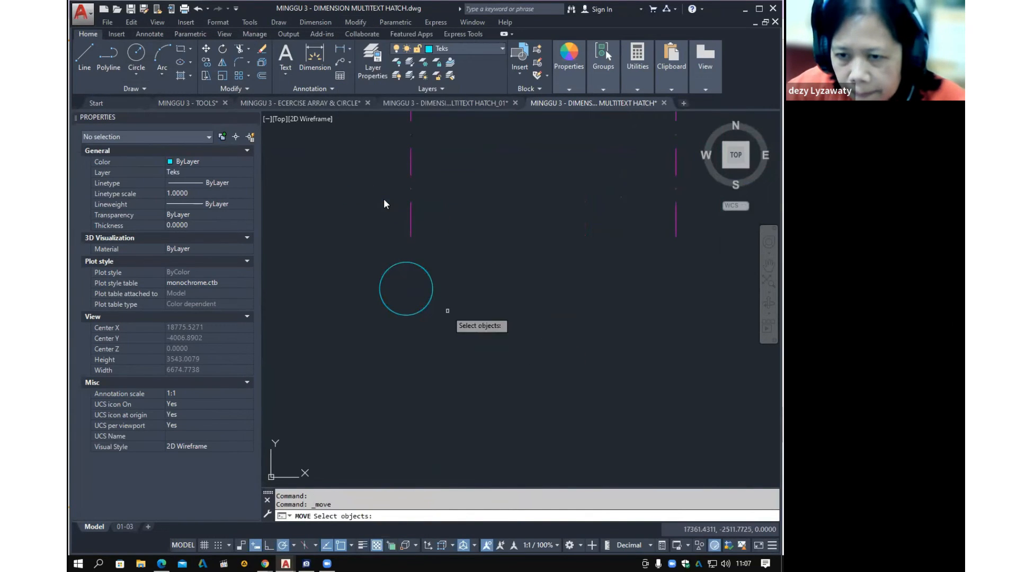
pyautogui.press('Return')
pyautogui.press('Return')
pyautogui.press('Escape')
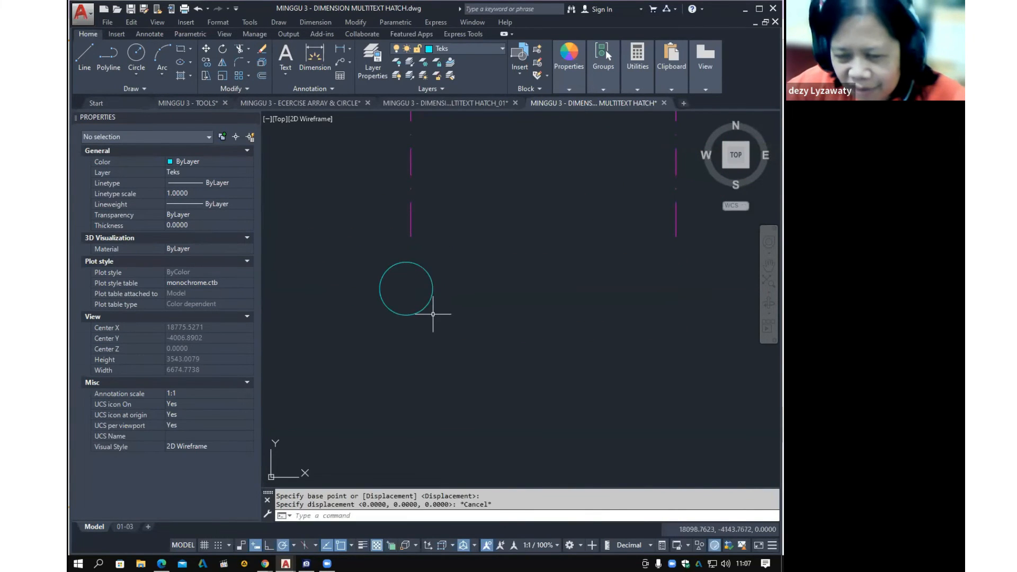
# Move the circle by its top quadrant onto the lower end of the outer toilet wall's vertical grid line
pyautogui.click(362, 22)
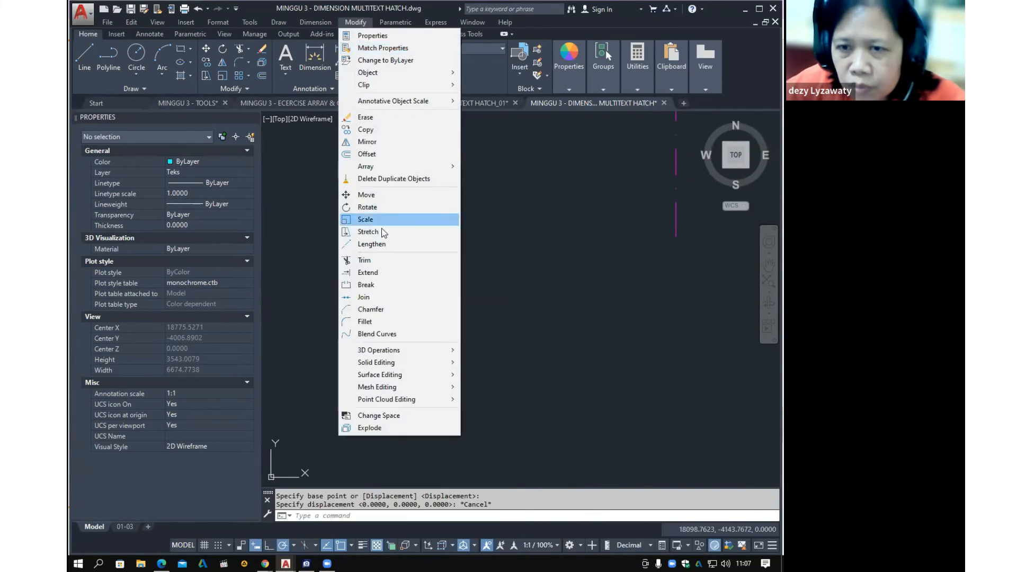
pyautogui.click(380, 198)
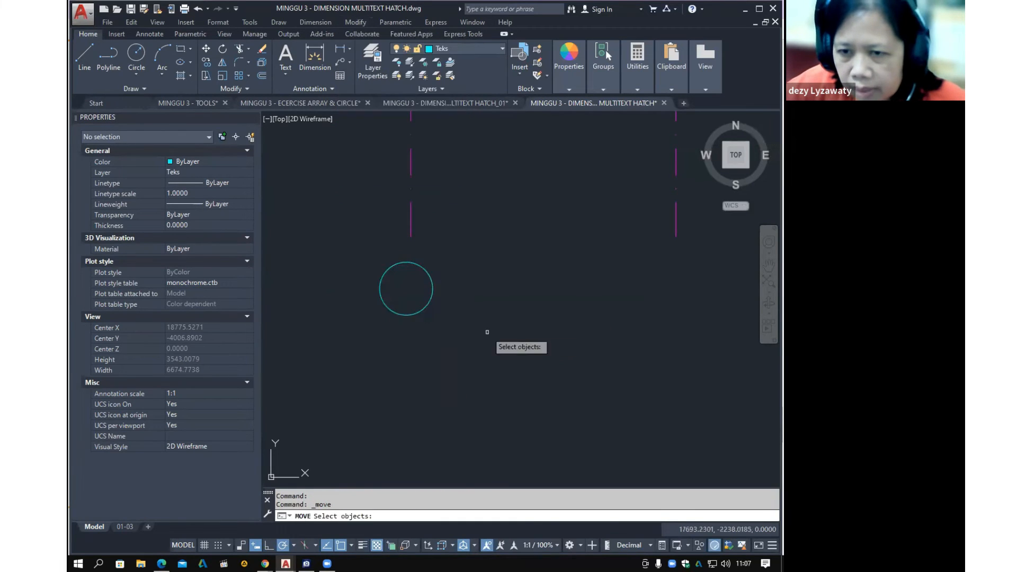
pyautogui.click(429, 303)
pyautogui.press('Return')
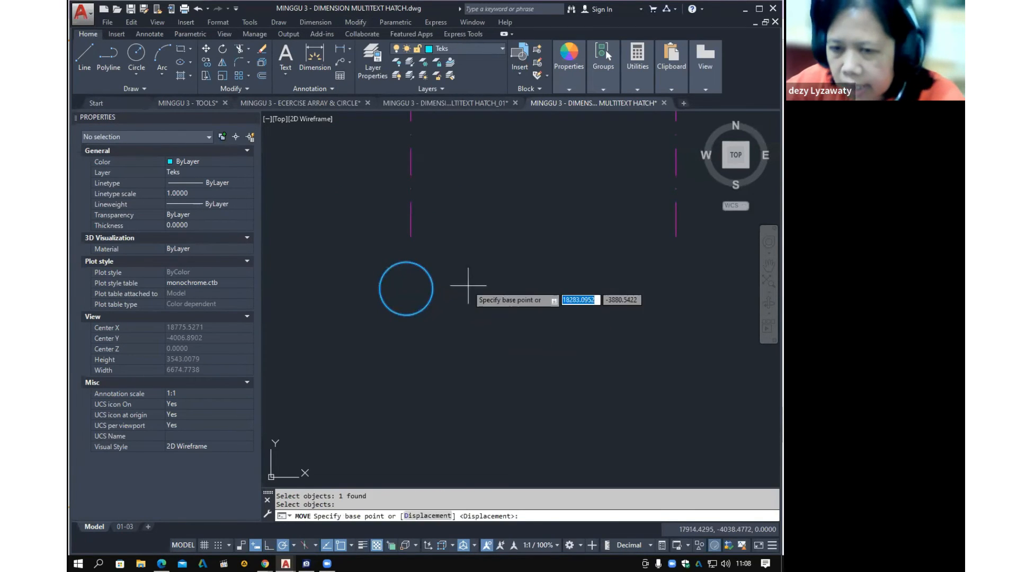
pyautogui.click(406, 262)
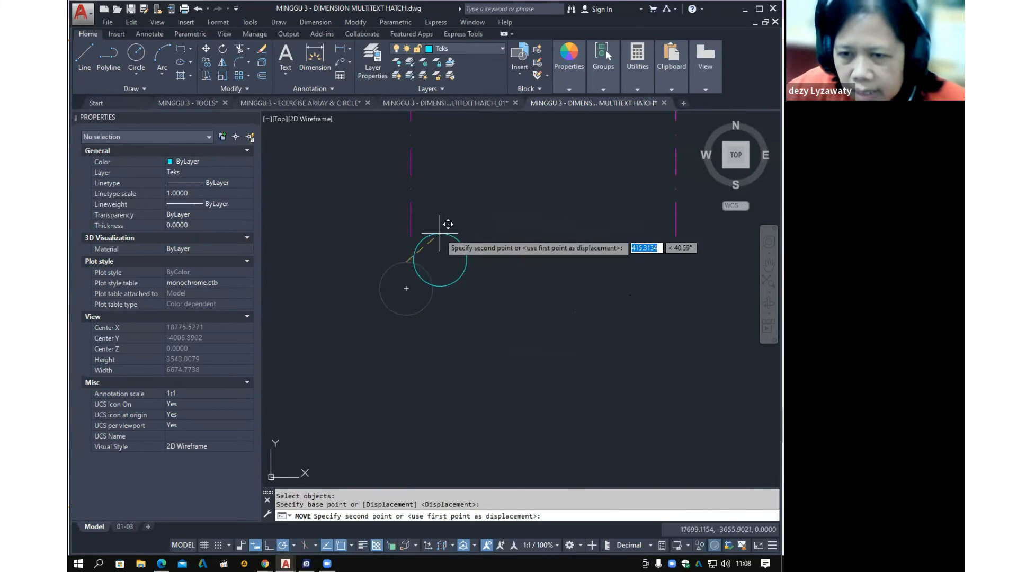
pyautogui.click(412, 238)
pyautogui.moveTo(531, 328); pyautogui.dragTo(538, 341, button='middle')
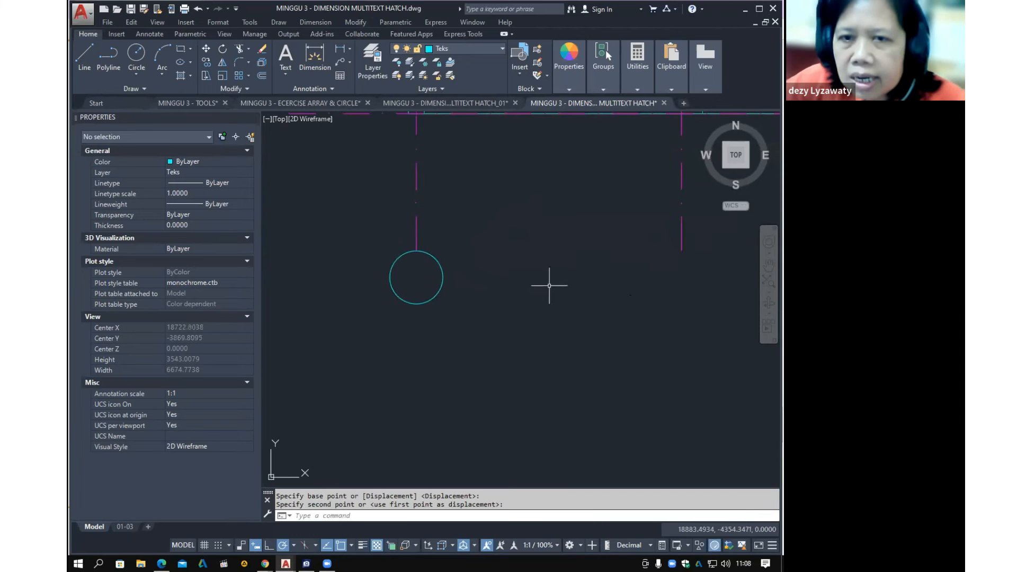
# Add the single-line text "1" with height 200 and rotation 0 inside the grid circle
pyautogui.click(279, 22)
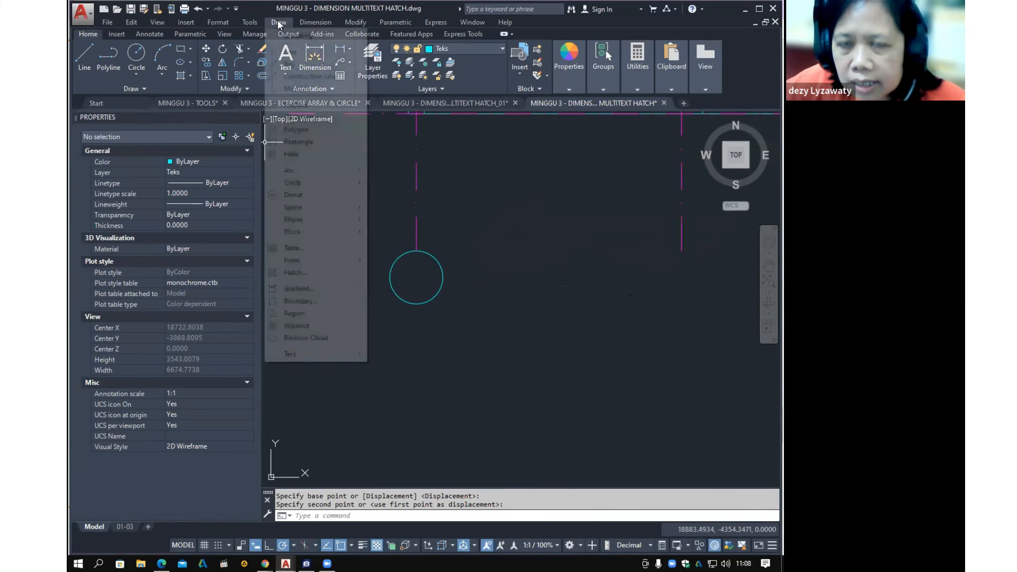
pyautogui.moveTo(346, 360)
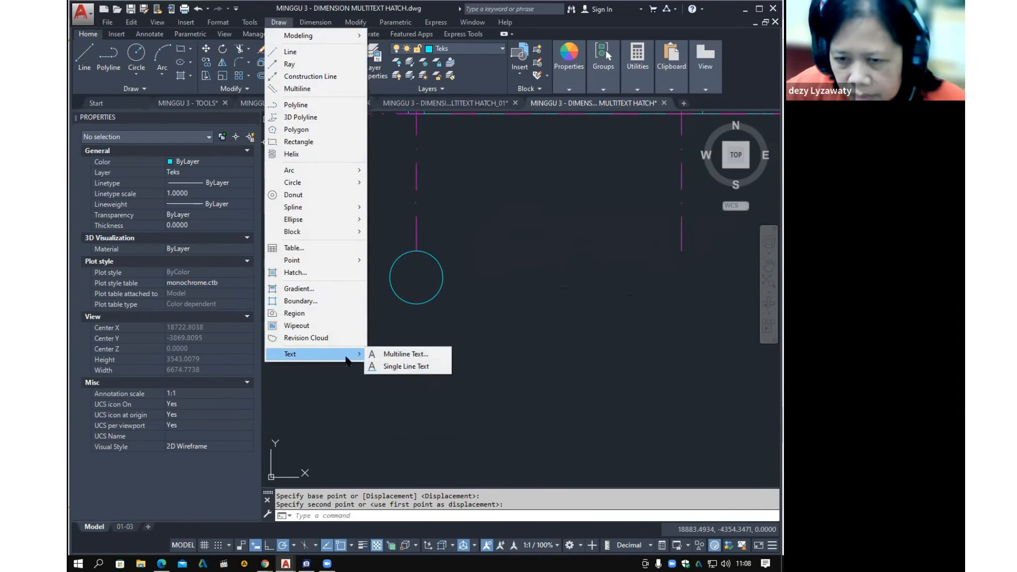
pyautogui.click(384, 368)
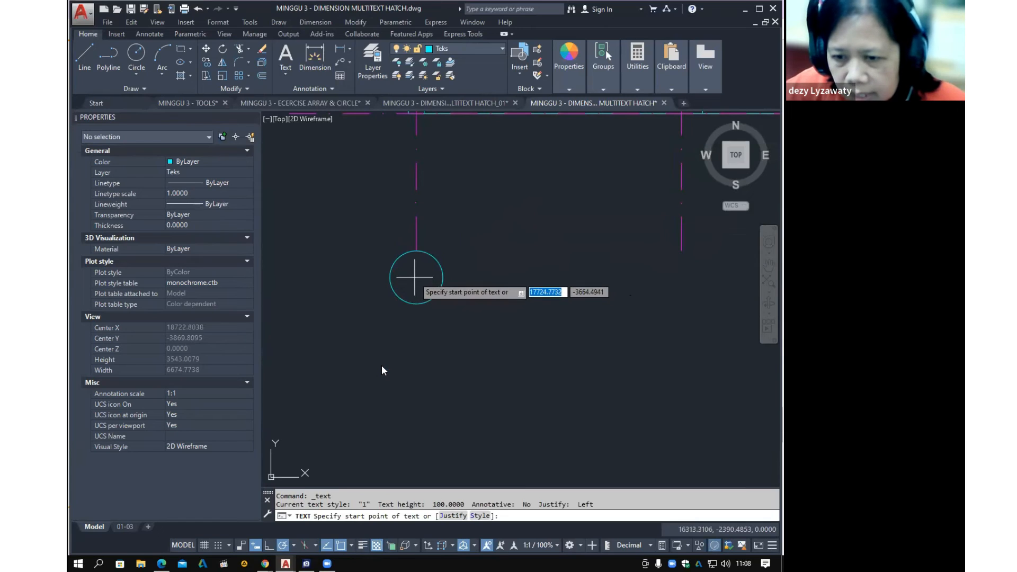
pyautogui.click(415, 277)
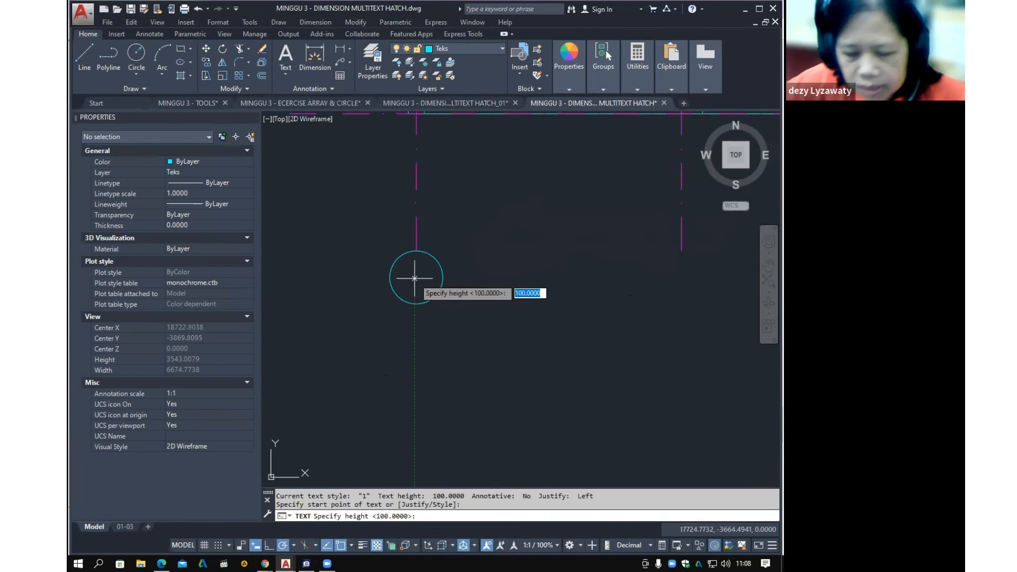
pyautogui.press('Return')
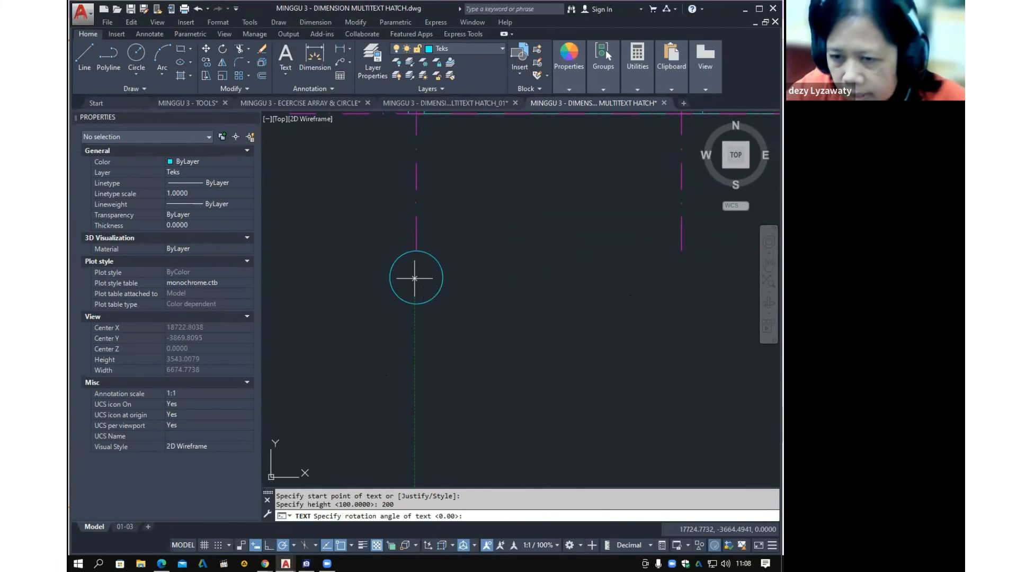
pyautogui.press('Return')
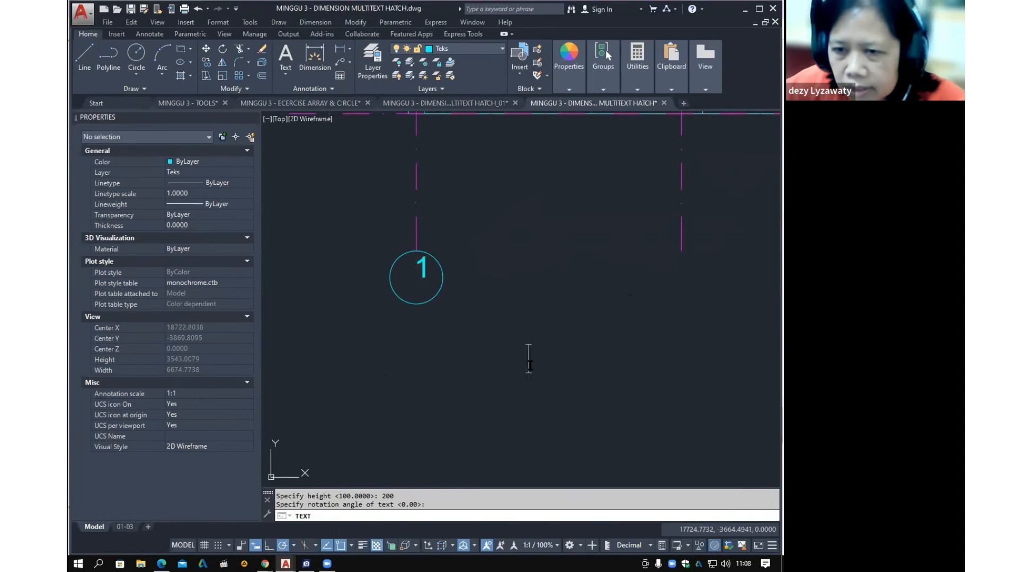
pyautogui.press('Escape')
# Move the number 1 to the middle of its grid circle
pyautogui.press('Return')
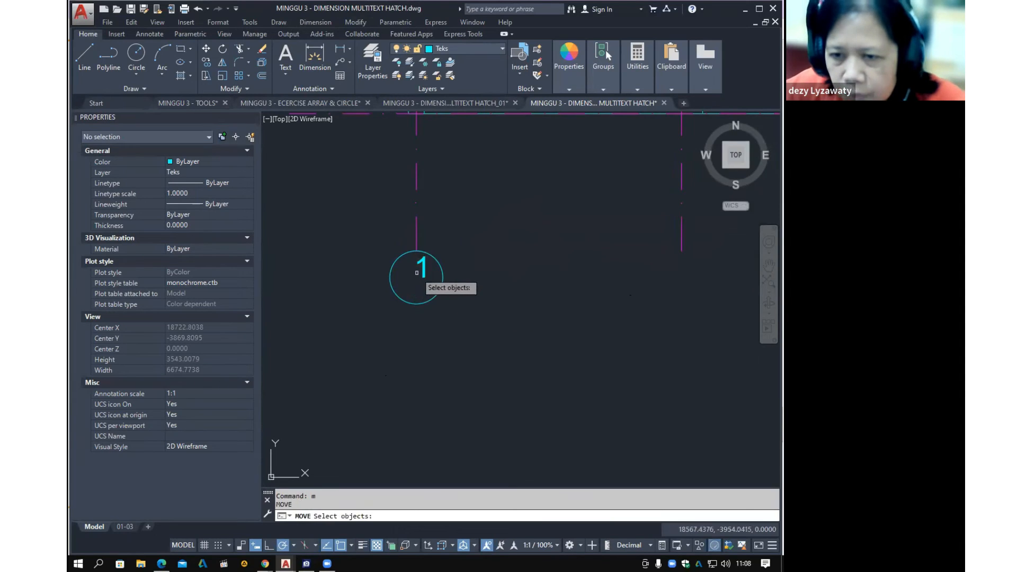
pyautogui.click(424, 269)
pyautogui.press('Return')
pyautogui.click(534, 284)
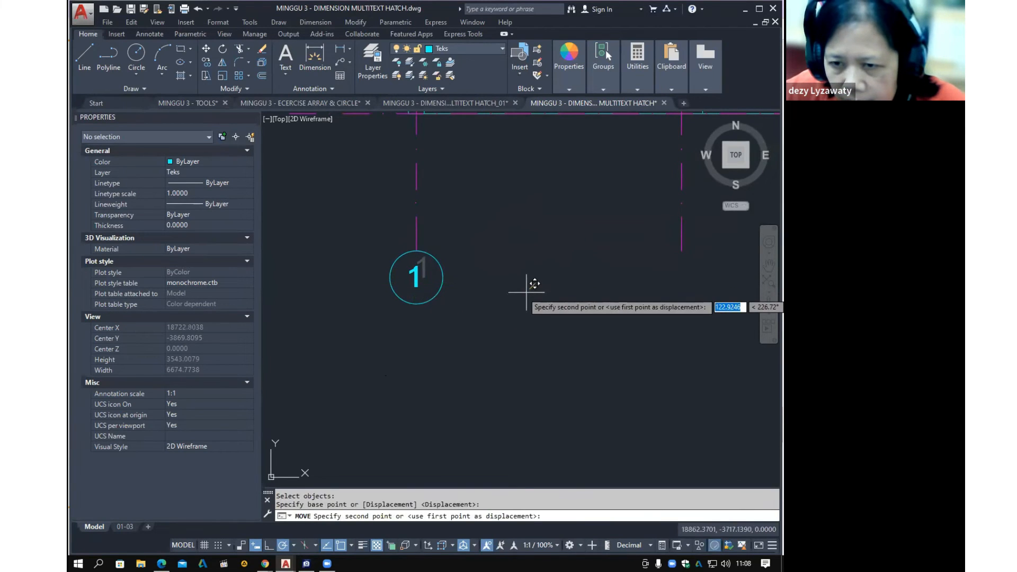
pyautogui.click(526, 291)
# Copy the circle with its number from the top quadrant to the lower ends of the other three vertical grid lines
pyautogui.scroll(-2, 508, 314)
pyautogui.scroll(-5, 542, 315)
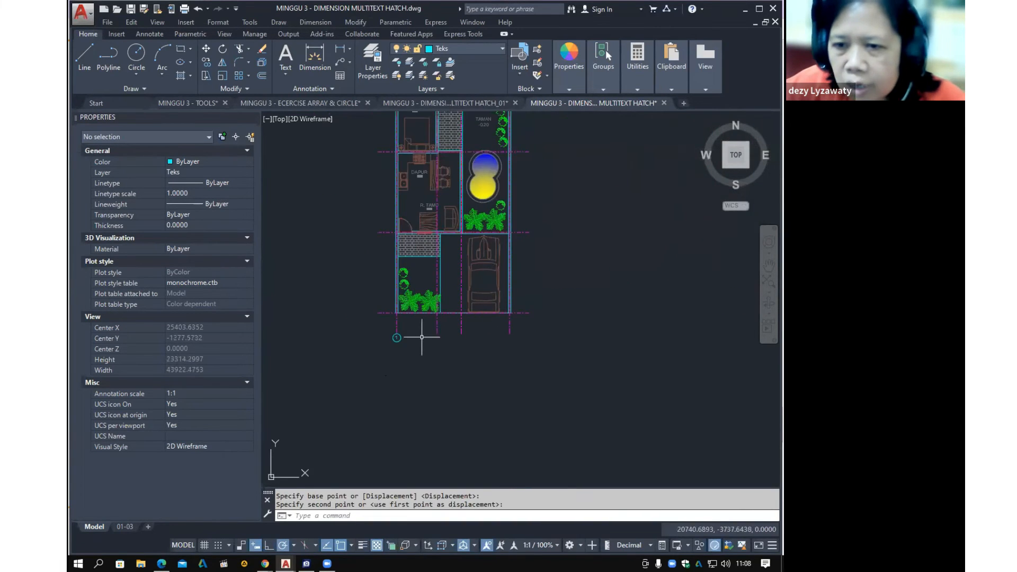
pyautogui.click(355, 22)
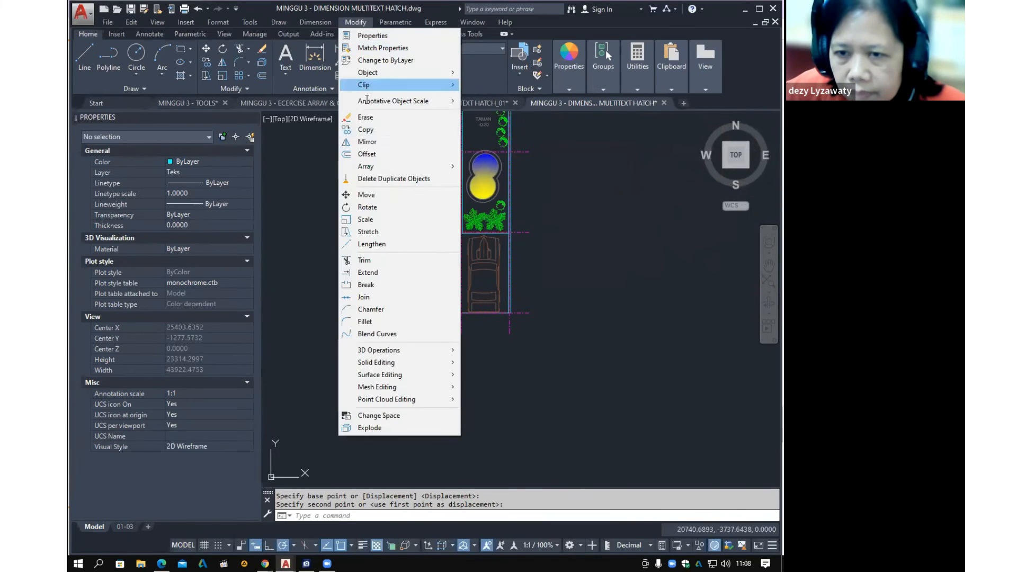
pyautogui.click(371, 129)
pyautogui.scroll(2, 408, 381)
pyautogui.click(369, 290)
pyautogui.click(410, 332)
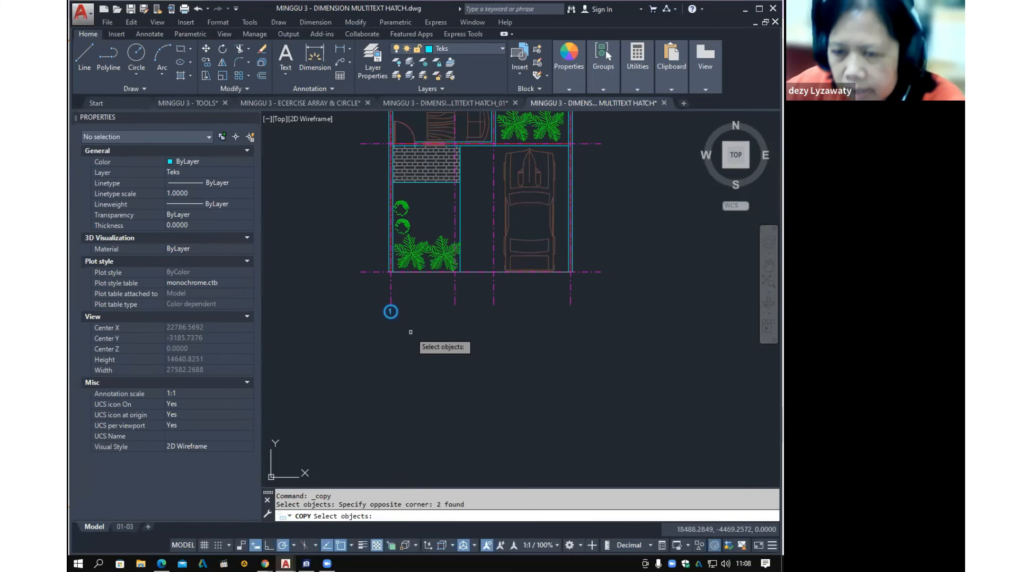
pyautogui.press('Return')
pyautogui.scroll(4, 411, 313)
pyautogui.click(359, 302)
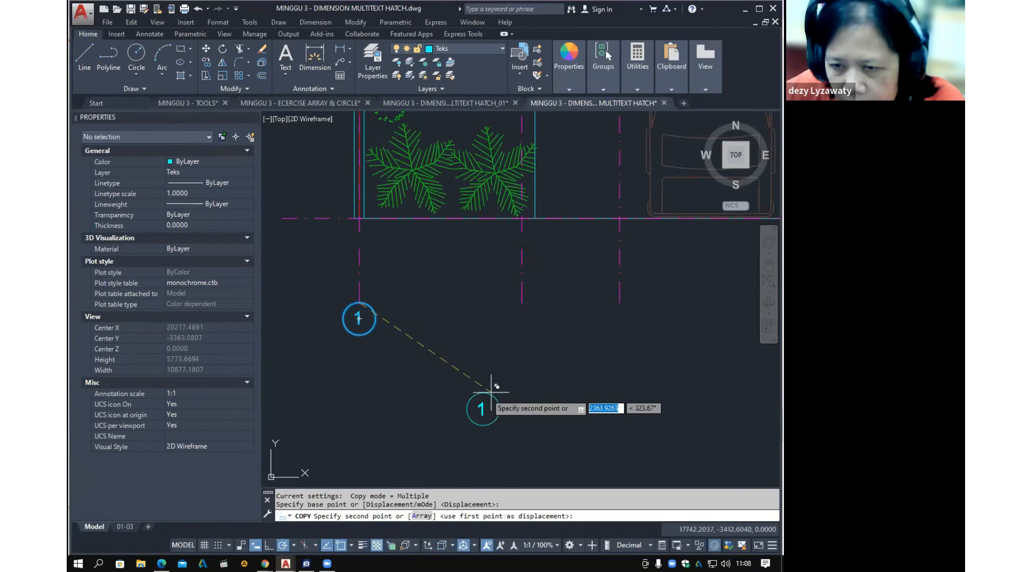
pyautogui.click(522, 303)
pyautogui.moveTo(578, 331); pyautogui.dragTo(474, 372, button='middle')
pyautogui.scroll(2, 479, 369)
pyautogui.click(528, 325)
pyautogui.scroll(-2, 461, 366)
pyautogui.click(615, 333)
pyautogui.press('Return')
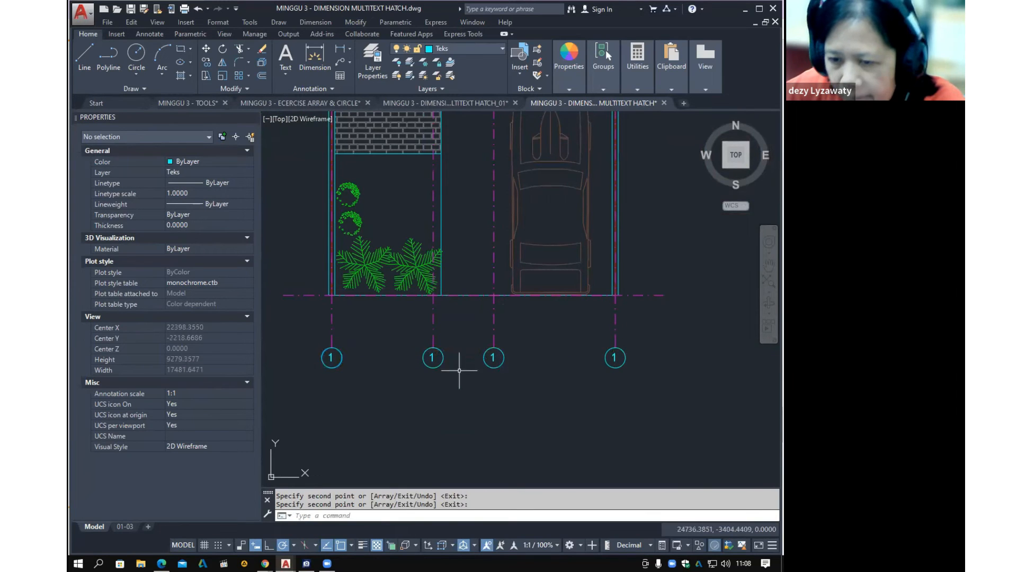
# Change the number in the second lower grid circle to 2 and in the third to 3
pyautogui.doubleClick(432, 357)
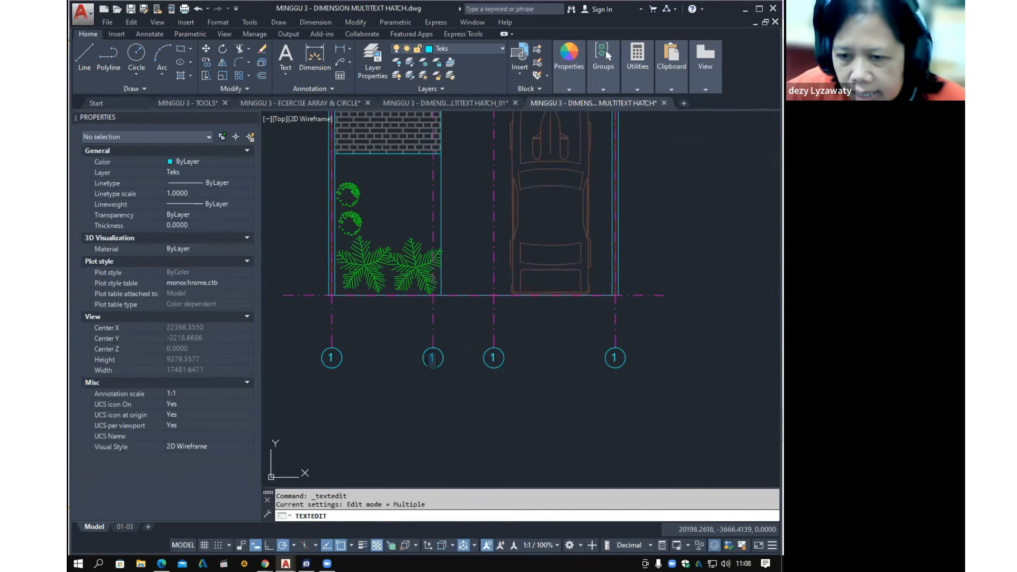
pyautogui.click(499, 439)
pyautogui.press('Escape')
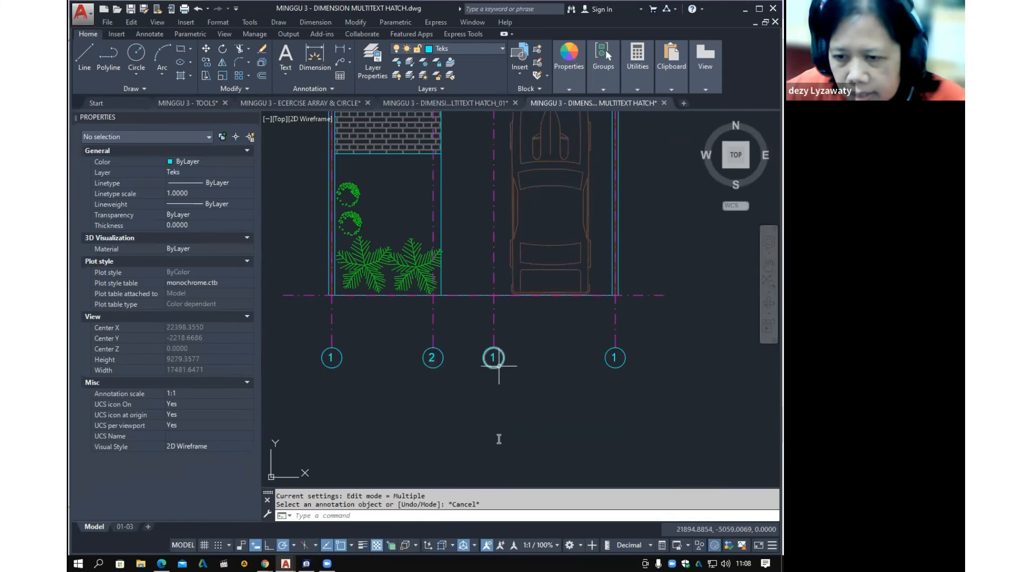
pyautogui.doubleClick(494, 359)
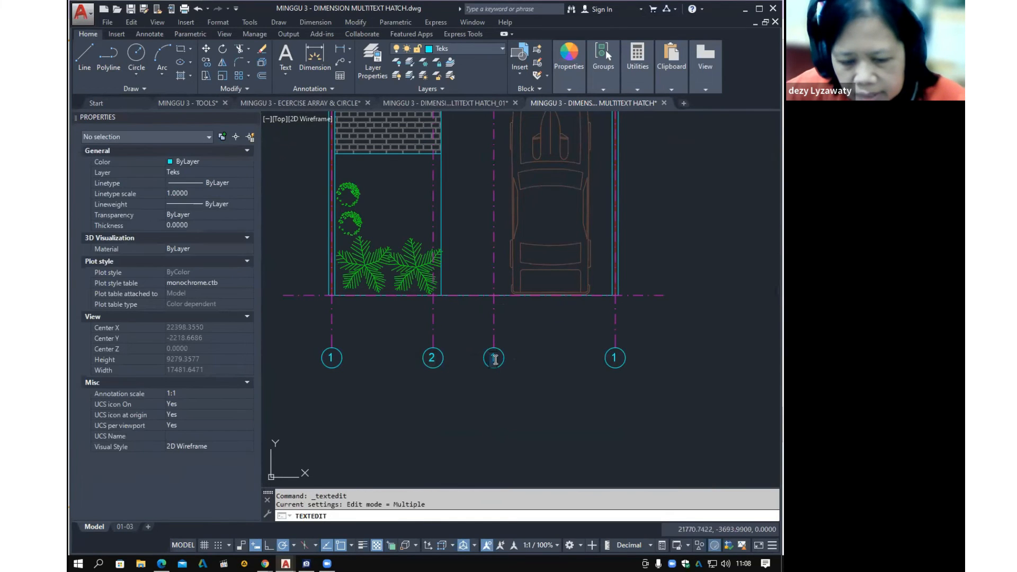
pyautogui.write('3')
pyautogui.press('Return')
pyautogui.press('Escape')
# Change the number in the fourth lower grid circle to 4
pyautogui.doubleClick(615, 358)
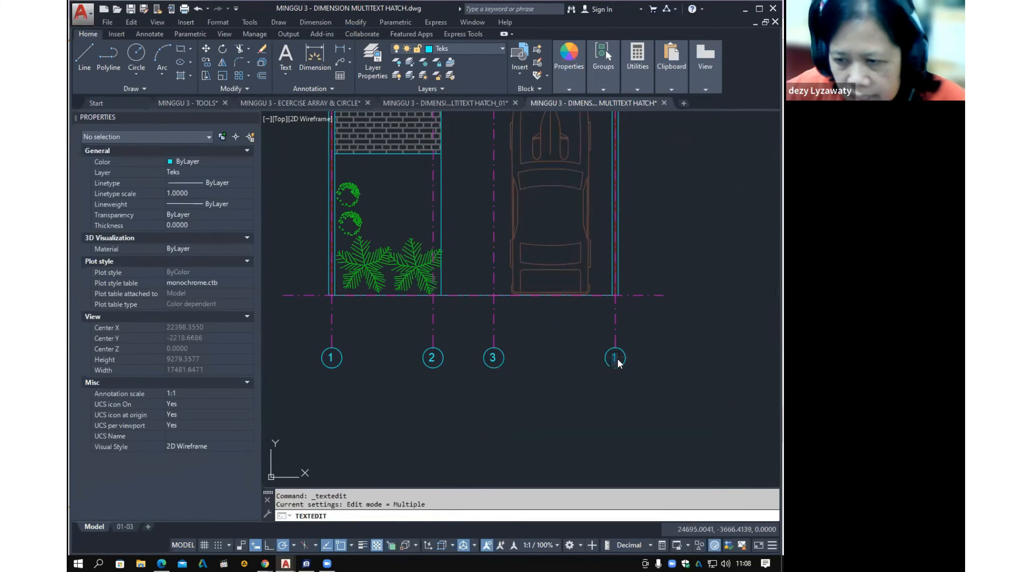
pyautogui.write('4')
pyautogui.click(619, 412)
pyautogui.moveTo(618, 411); pyautogui.dragTo(602, 412, button='middle')
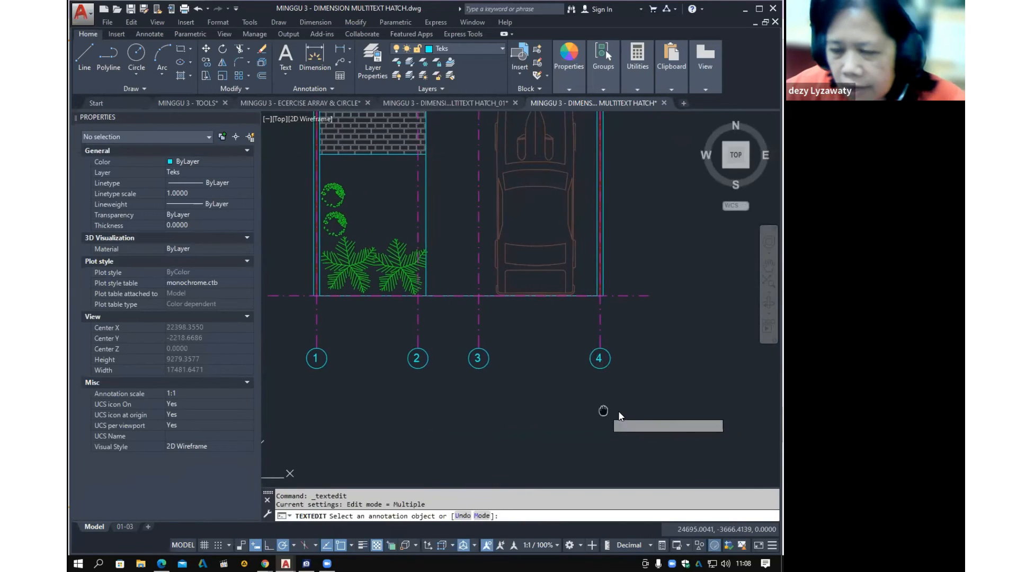
pyautogui.press('Escape')
pyautogui.click(292, 332)
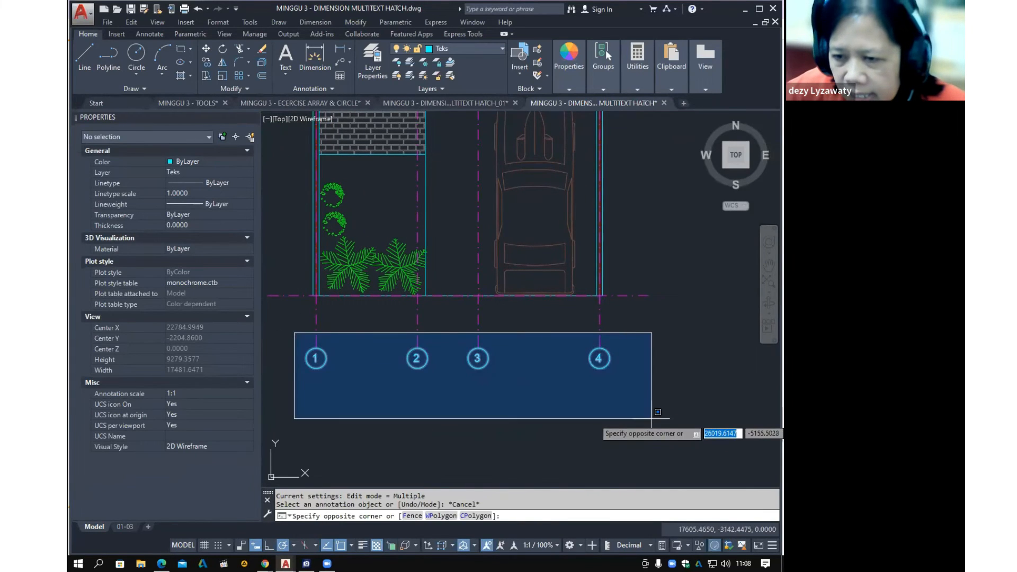
pyautogui.click(662, 420)
pyautogui.press('Escape')
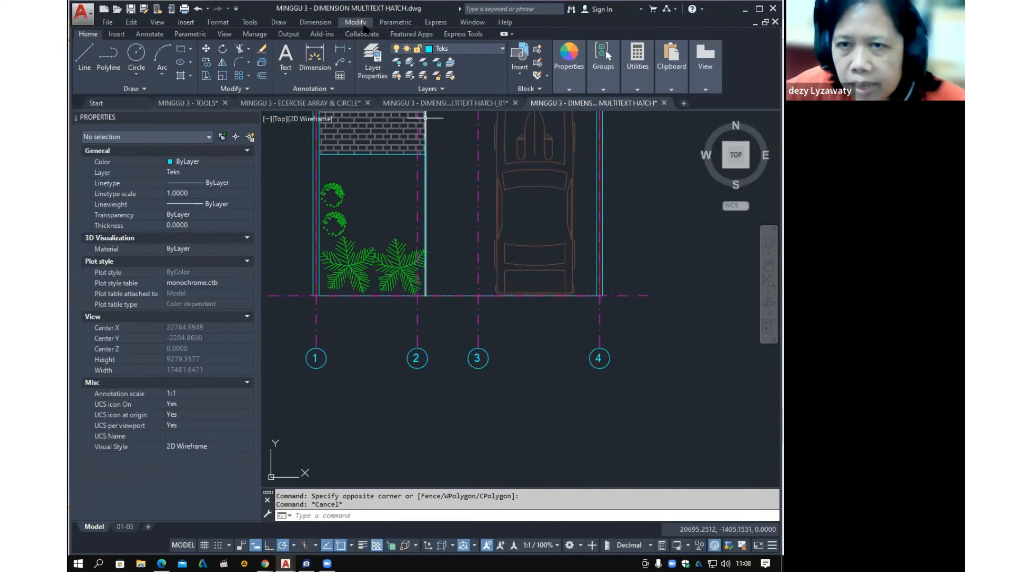
# Copy the four numbered circles from circle 4's bottom quadrant to the upper ends of the vertical grid lines
pyautogui.click(355, 23)
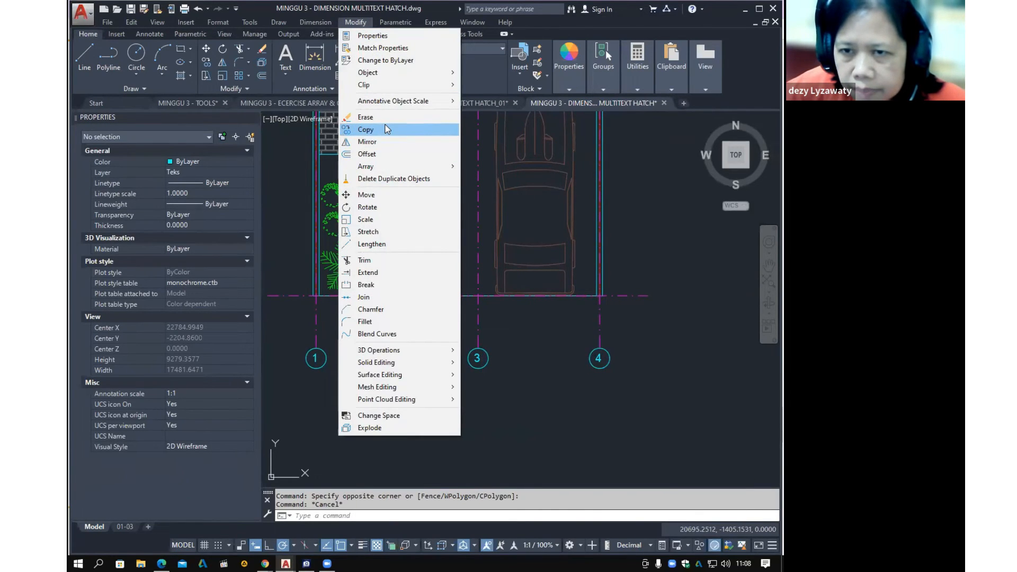
pyautogui.click(387, 129)
pyautogui.click(294, 327)
pyautogui.click(643, 436)
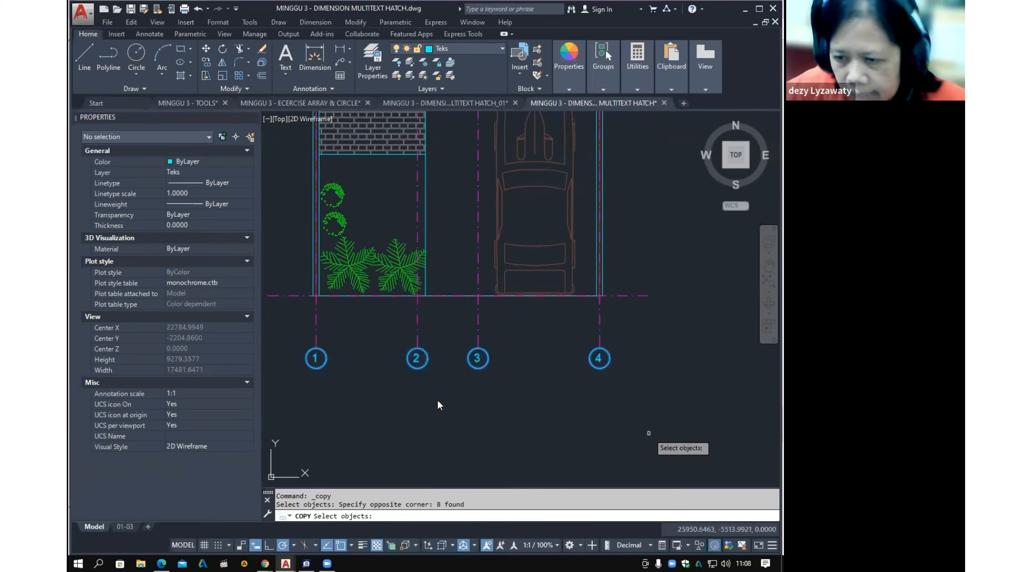
pyautogui.press('Return')
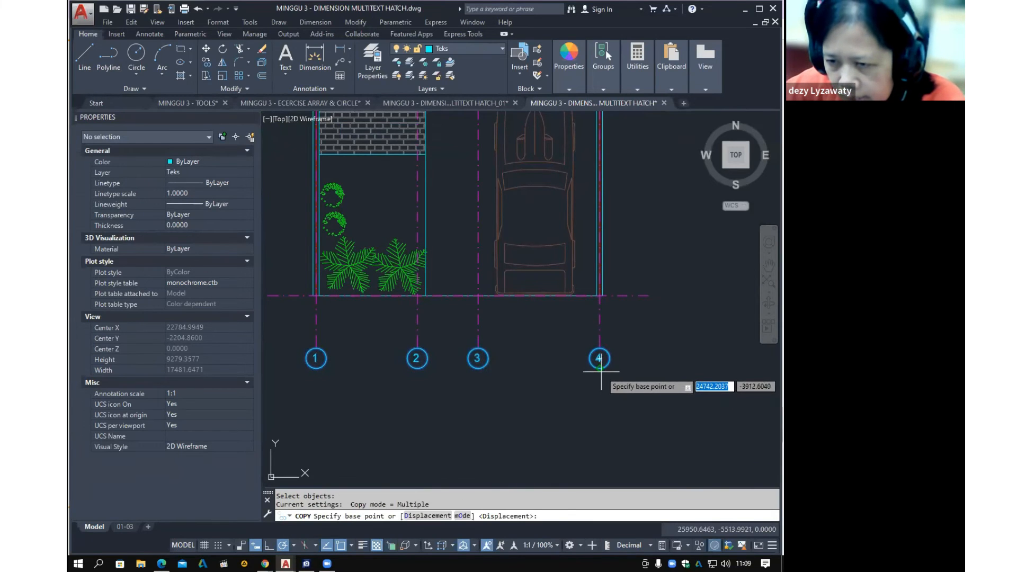
pyautogui.click(600, 370)
pyautogui.scroll(-5, 599, 370)
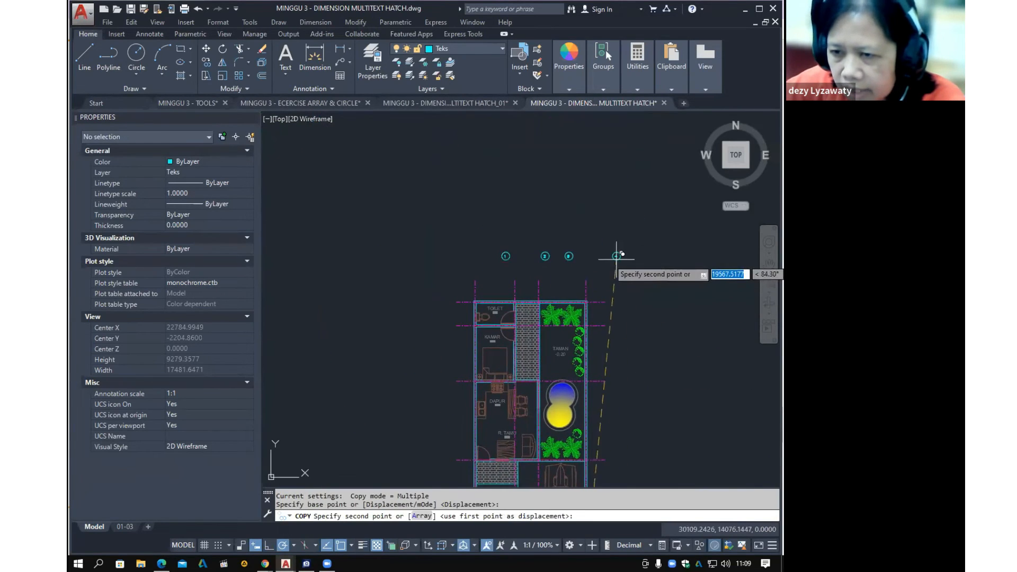
pyautogui.click(596, 273)
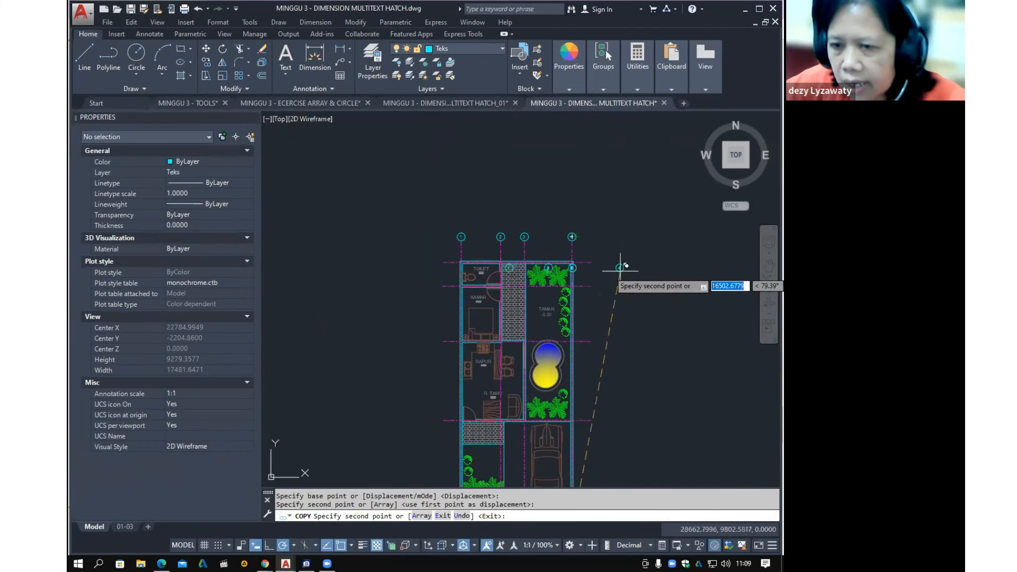
pyautogui.press('Escape')
# Copy the lower grid circle 4 with its number from its left quadrant to the right end of the lowest horizontal grid line
pyautogui.scroll(4, 599, 281)
pyautogui.scroll(2, 570, 246)
pyautogui.scroll(-5, 454, 204)
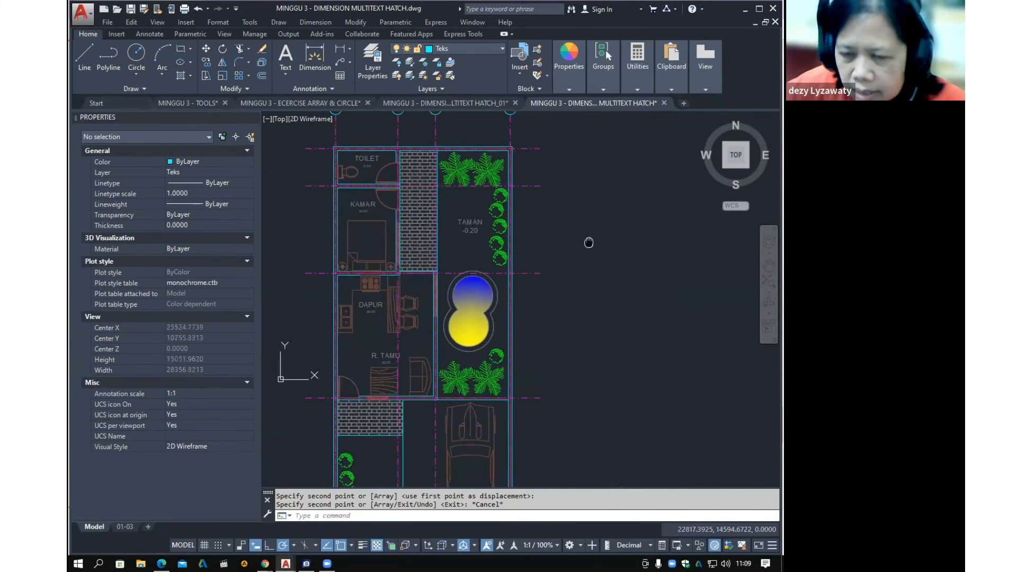
pyautogui.scroll(2, 543, 403)
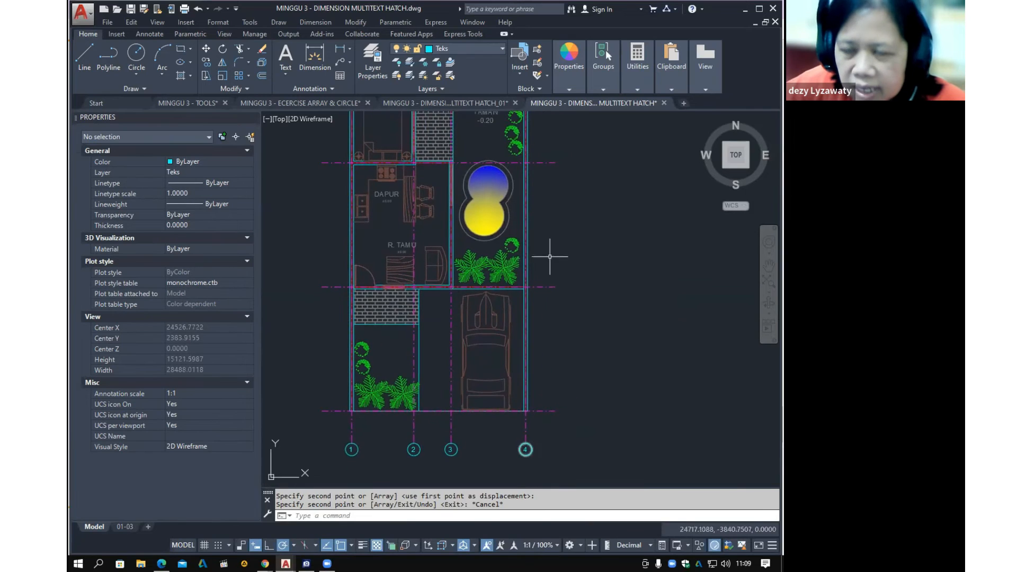
pyautogui.scroll(-1, 522, 392)
pyautogui.scroll(3, 527, 403)
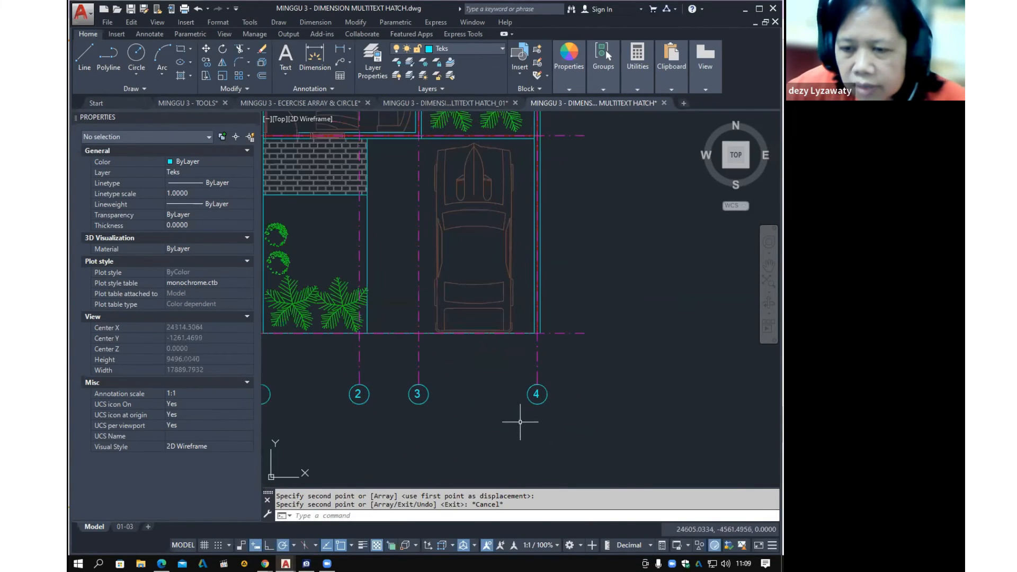
pyautogui.click(518, 379)
pyautogui.click(576, 418)
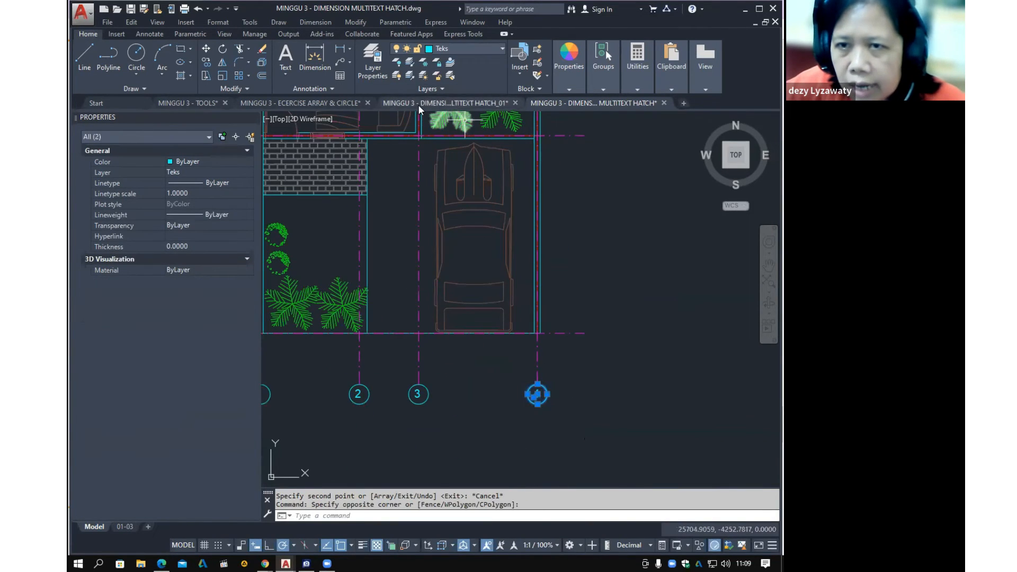
pyautogui.click(355, 21)
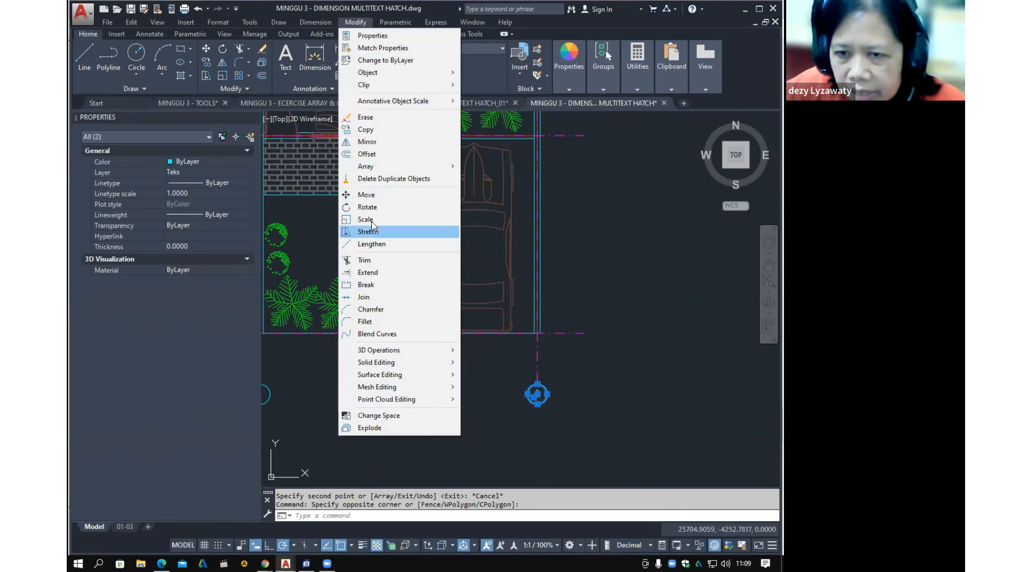
pyautogui.click(366, 129)
pyautogui.scroll(3, 522, 411)
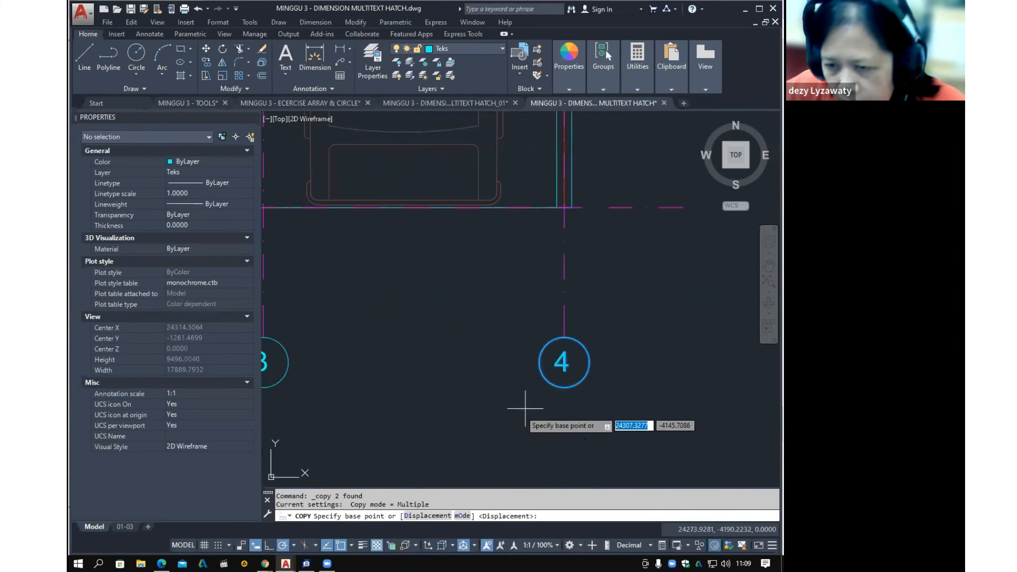
pyautogui.click(539, 362)
pyautogui.moveTo(639, 342); pyautogui.dragTo(311, 386, button='middle')
pyautogui.click(356, 249)
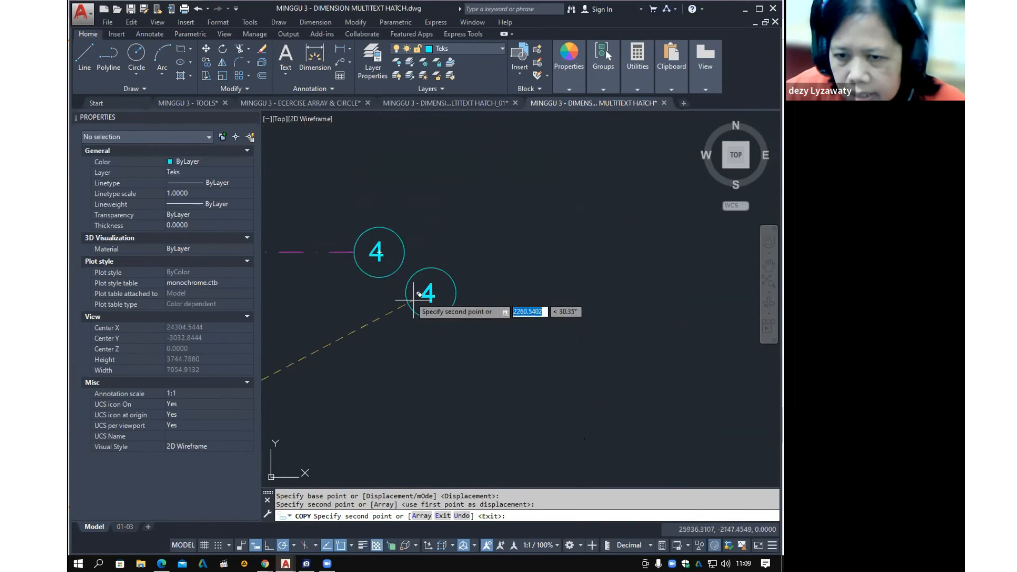
pyautogui.press('Escape')
# Change the number in the copied circle on the lowest horizontal grid line to A
pyautogui.moveTo(423, 295); pyautogui.dragTo(488, 355, button='middle')
pyautogui.doubleClick(450, 309)
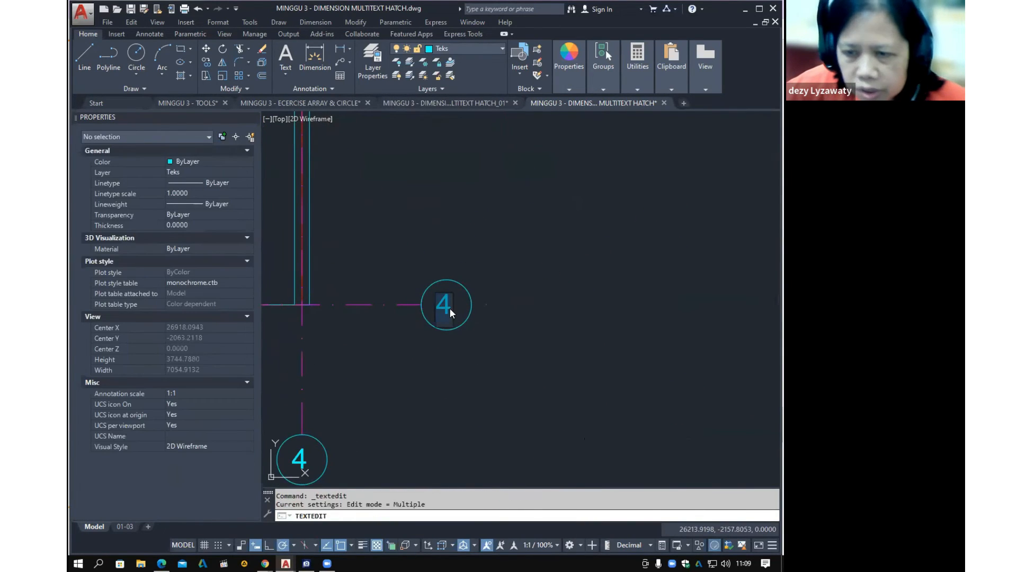
pyautogui.write('A')
pyautogui.click(550, 339)
pyautogui.scroll(-6, 549, 339)
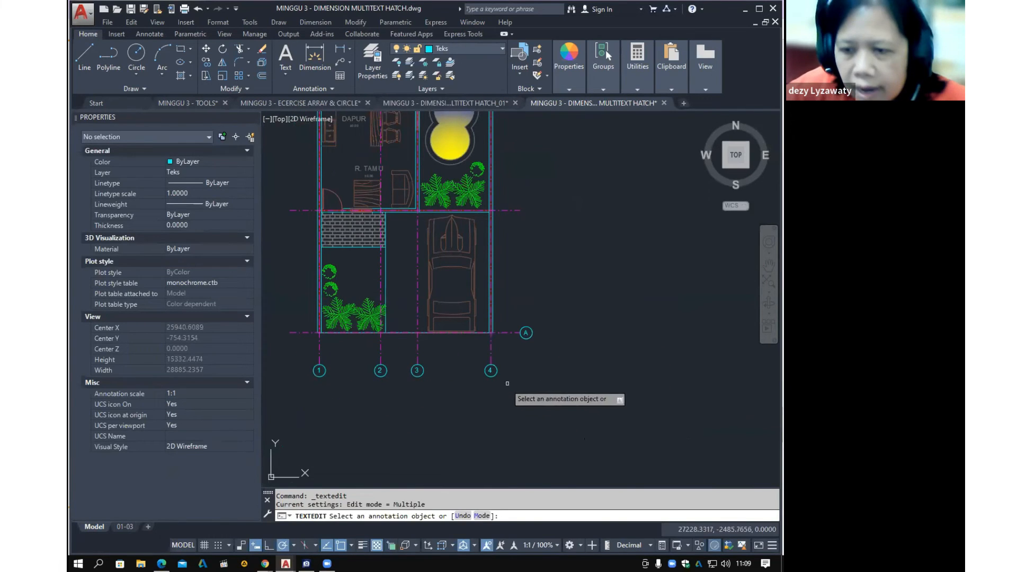
pyautogui.press('Escape')
# Copy the circle with its letter A to the right ends of the other four horizontal grid lines
pyautogui.moveTo(530, 309); pyautogui.dragTo(526, 321, button='middle')
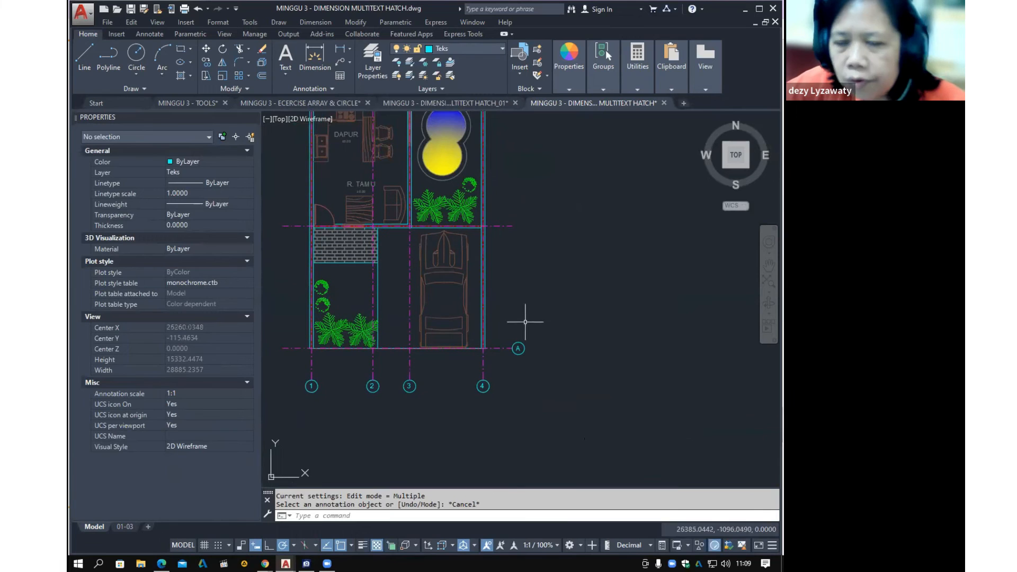
pyautogui.click(511, 332)
pyautogui.click(570, 377)
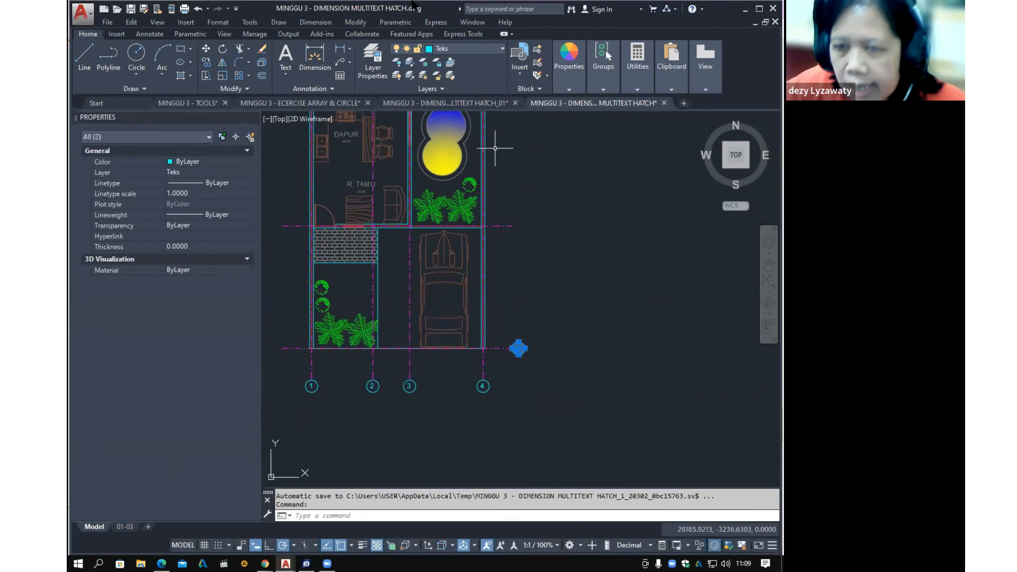
pyautogui.click(362, 22)
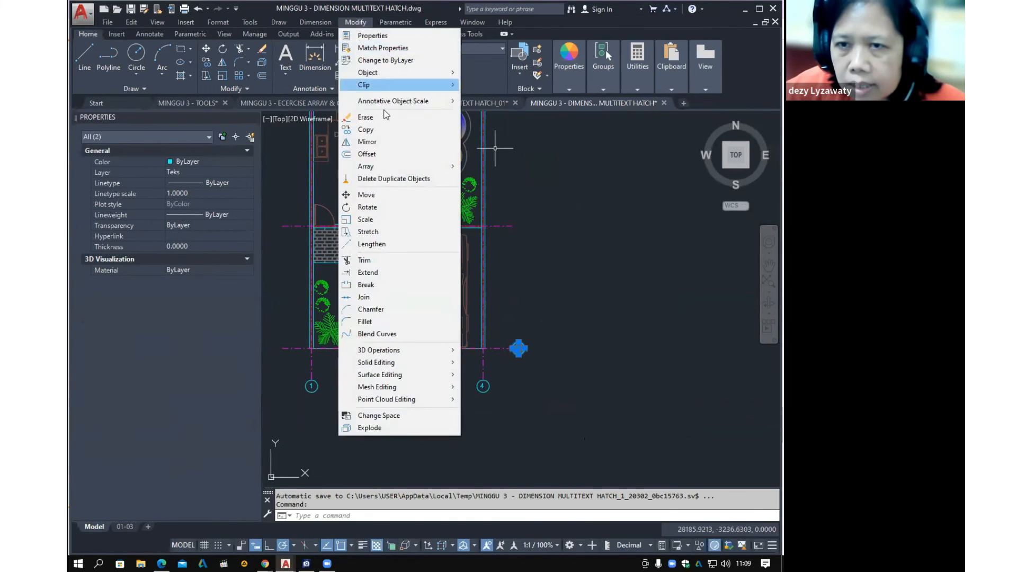
pyautogui.click(365, 129)
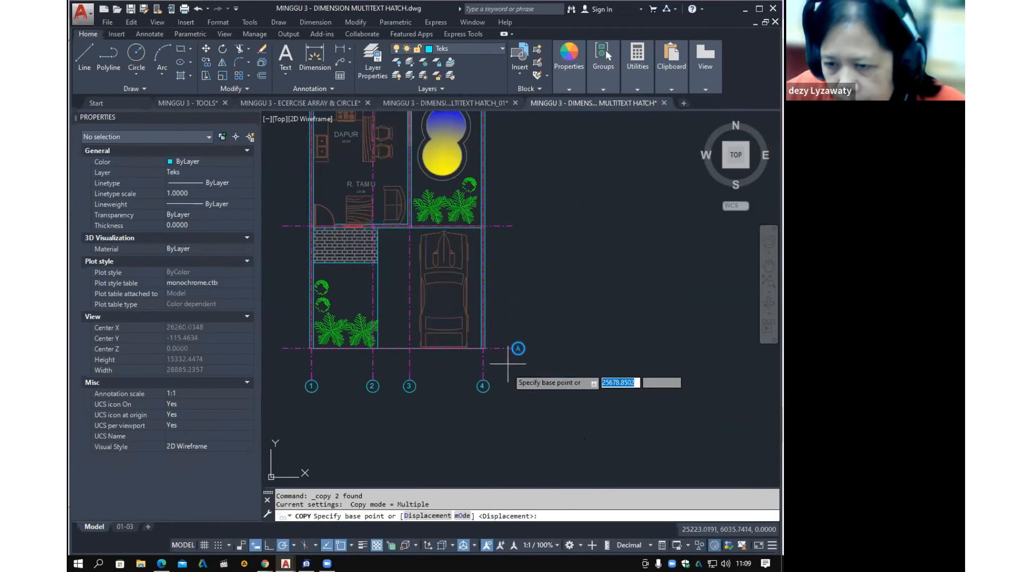
pyautogui.click(518, 348)
pyautogui.click(518, 226)
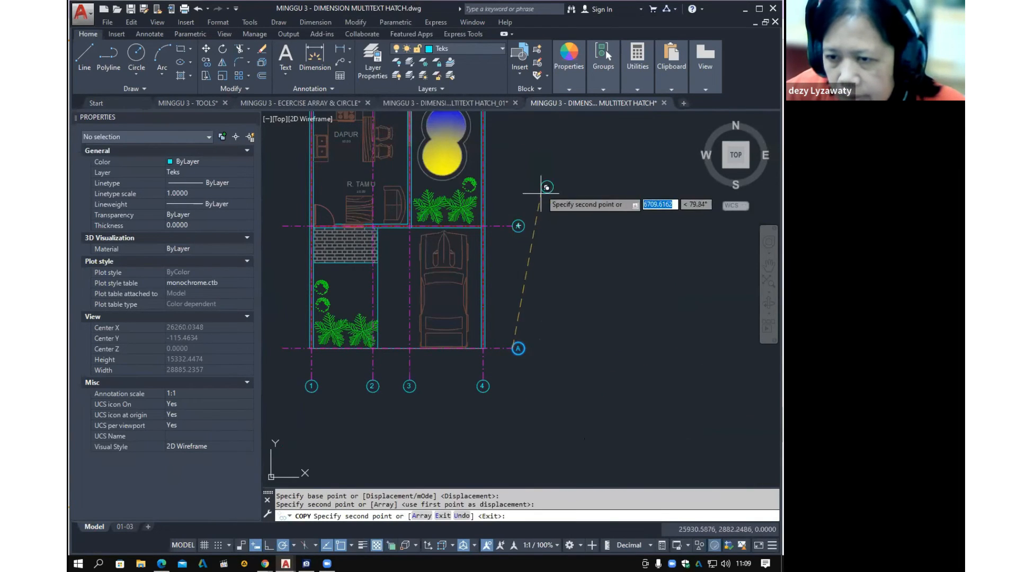
pyautogui.moveTo(547, 119); pyautogui.dragTo(528, 310, button='middle')
pyautogui.click(499, 292)
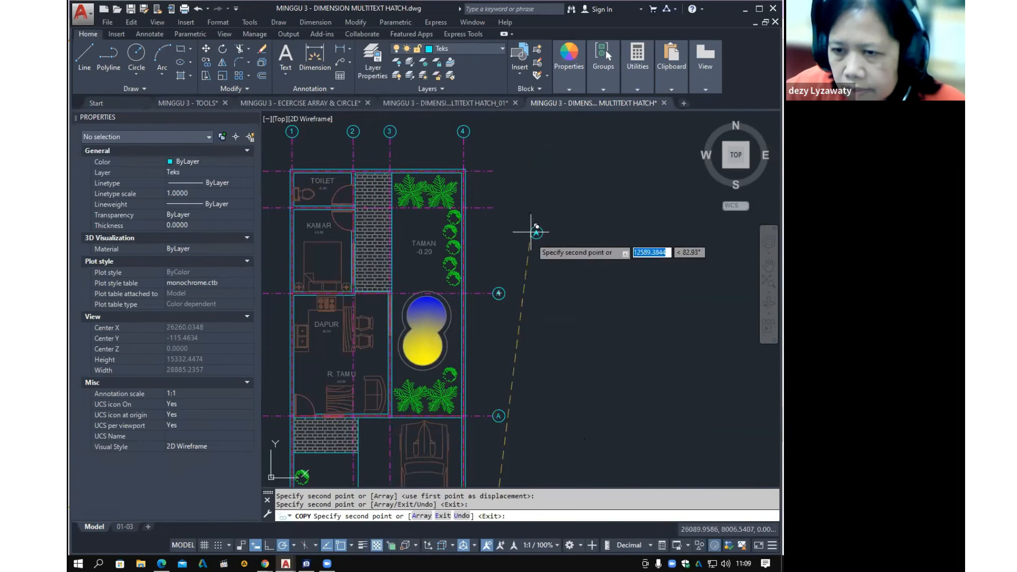
pyautogui.click(498, 207)
pyautogui.scroll(-3, 568, 281)
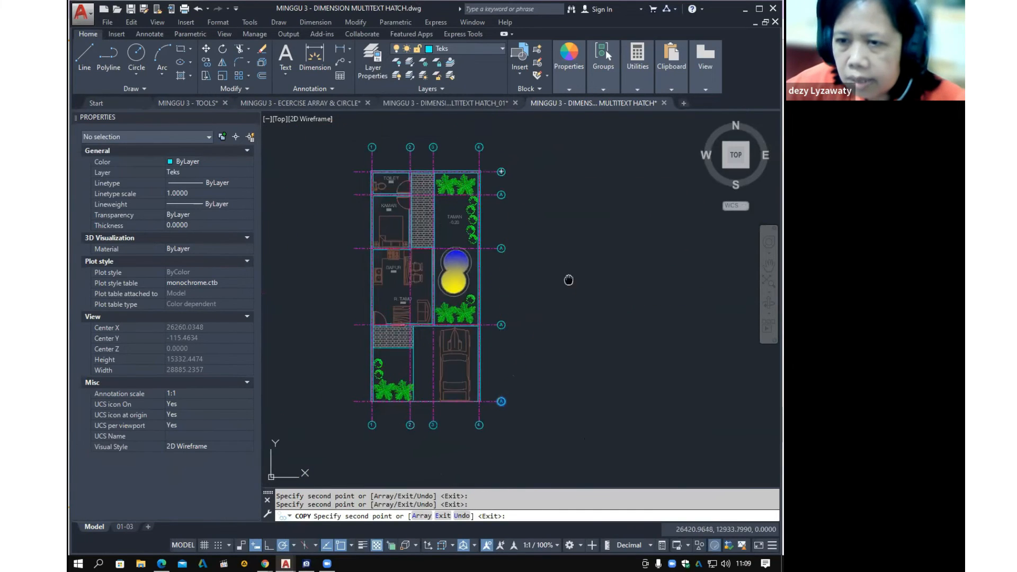
pyautogui.press('Escape')
# Change the letter in the second right-hand grid circle from the bottom to B and in the third to C
pyautogui.scroll(8, 512, 281)
pyautogui.doubleClick(511, 279)
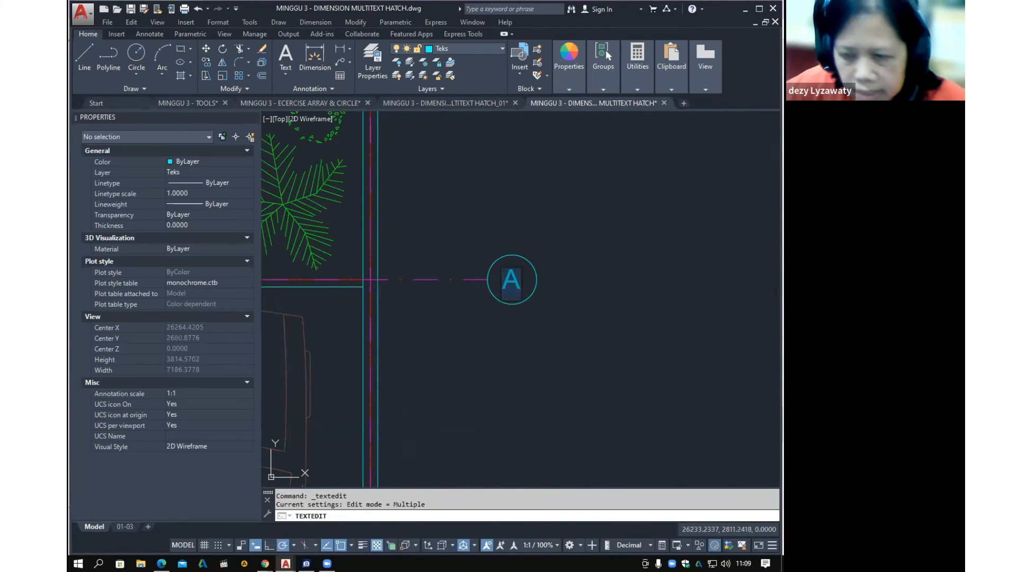
pyautogui.write('B')
pyautogui.click(582, 293)
pyautogui.moveTo(586, 205); pyautogui.dragTo(583, 421, button='middle')
pyautogui.moveTo(550, 214); pyautogui.dragTo(550, 456, button='middle')
pyautogui.click(511, 253)
pyautogui.write('C')
pyautogui.click(575, 242)
# Change the letter in the fourth right-hand grid circle to D and in the uppermost one to E
pyautogui.moveTo(572, 225); pyautogui.dragTo(554, 442, button='middle')
pyautogui.moveTo(542, 279); pyautogui.dragTo(545, 475, button='middle')
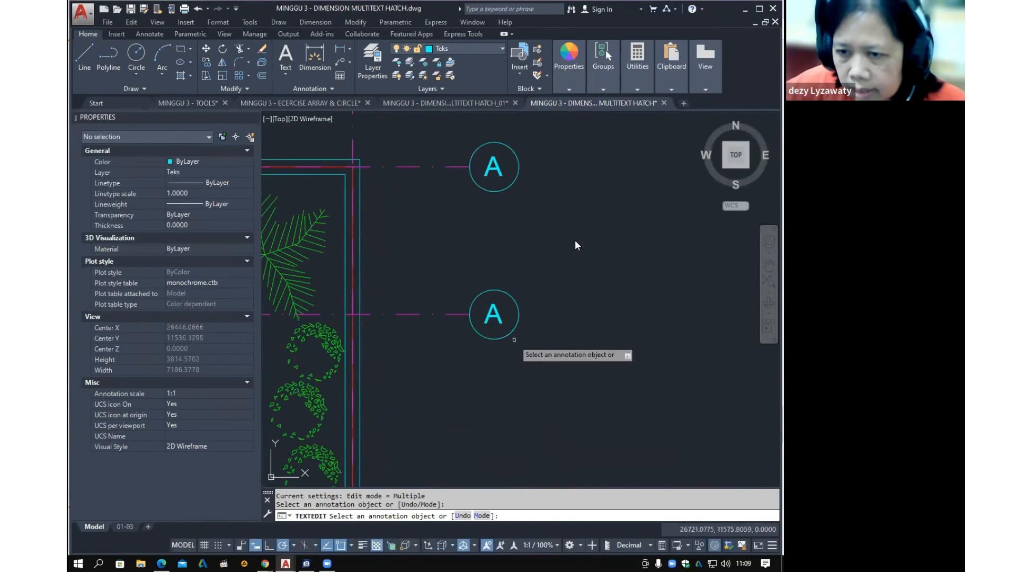
pyautogui.click(498, 317)
pyautogui.click(538, 317)
pyautogui.moveTo(525, 249); pyautogui.dragTo(551, 237, button='middle')
pyautogui.click(498, 285)
pyautogui.write('E')
pyautogui.click(557, 302)
pyautogui.scroll(-4, 558, 303)
pyautogui.press('Escape')
pyautogui.press('Escape')
# Copy the five lettered circles from circle E's right quadrant to the left ends of the horizontal grid lines
pyautogui.scroll(-4, 568, 316)
pyautogui.click(523, 181)
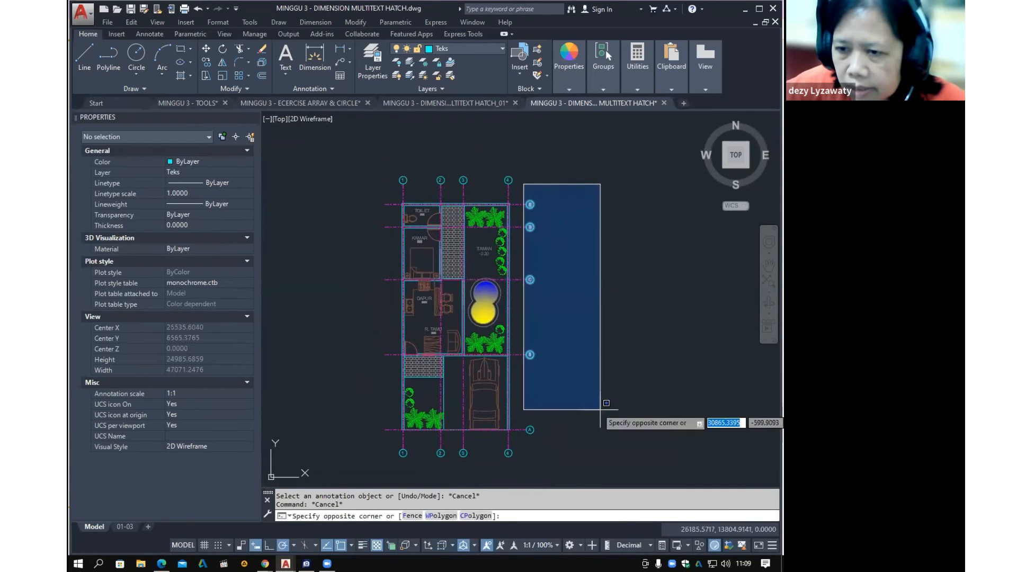
pyautogui.click(618, 475)
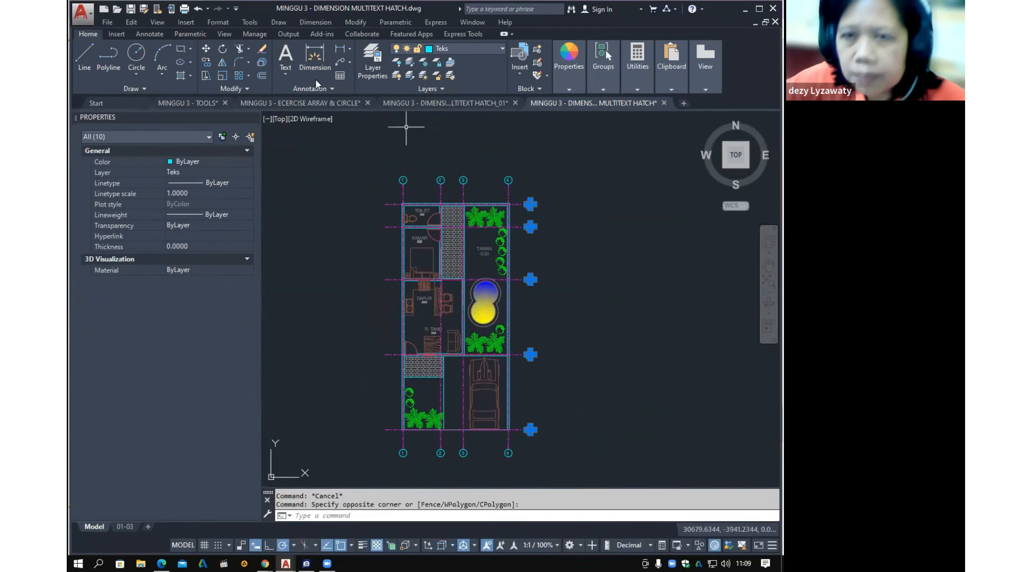
pyautogui.click(355, 22)
pyautogui.click(379, 129)
pyautogui.scroll(4, 536, 217)
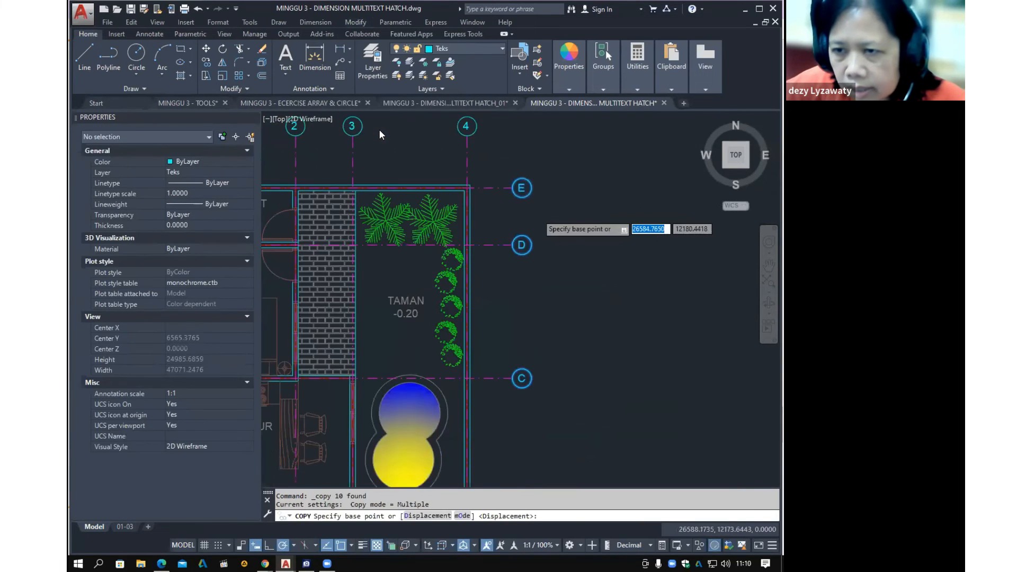
pyautogui.scroll(2, 534, 217)
pyautogui.scroll(6, 532, 169)
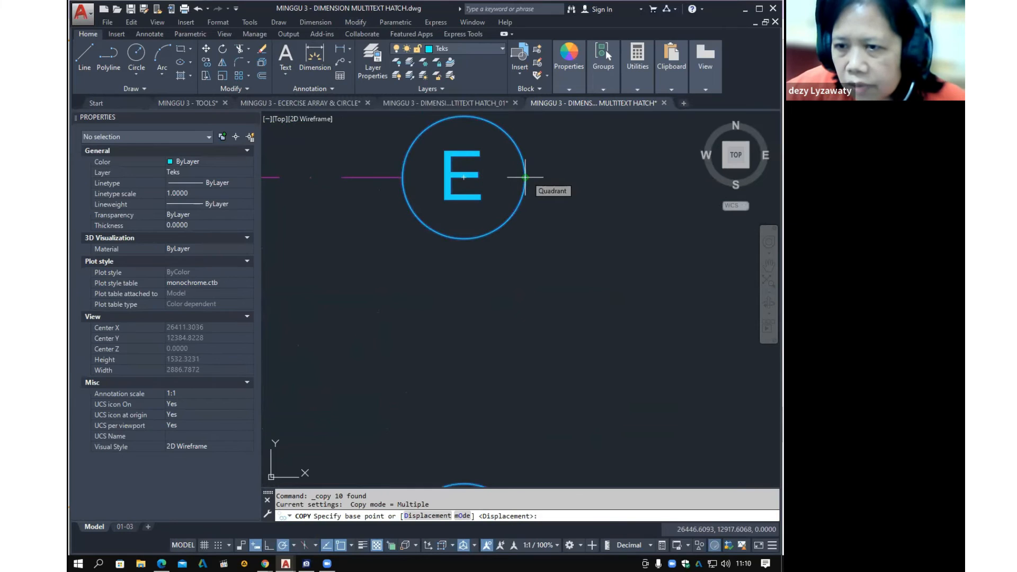
pyautogui.click(525, 177)
pyautogui.scroll(-8, 530, 281)
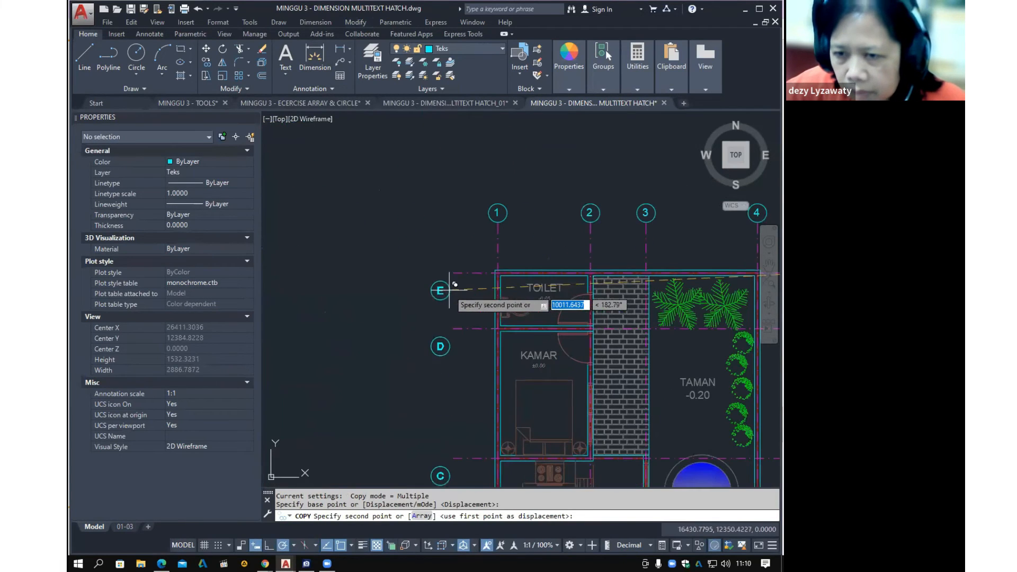
pyautogui.click(447, 272)
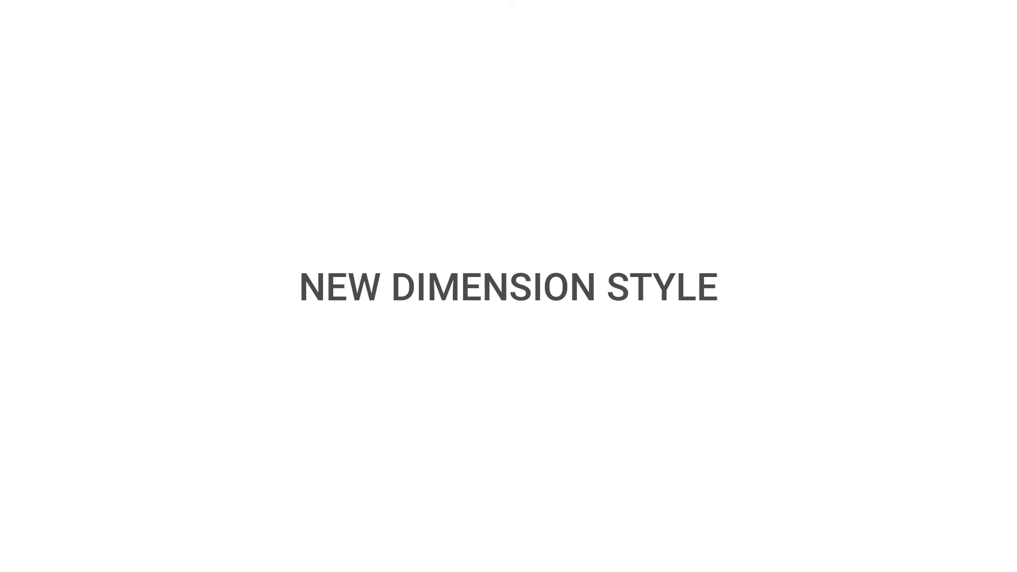
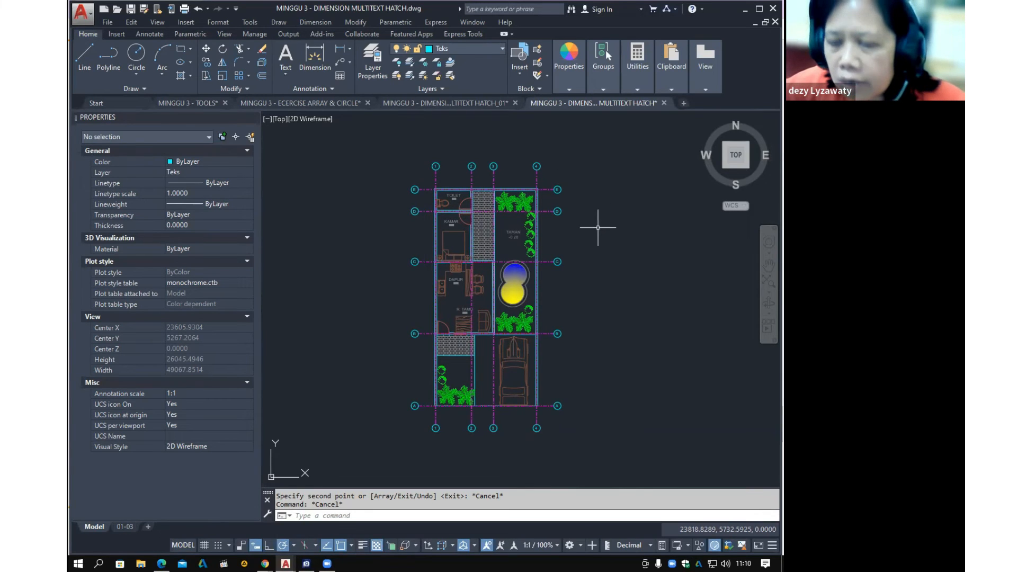
# Make Ukuran the current layer
pyautogui.moveTo(599, 228); pyautogui.dragTo(587, 242, button='middle')
pyautogui.click(481, 50)
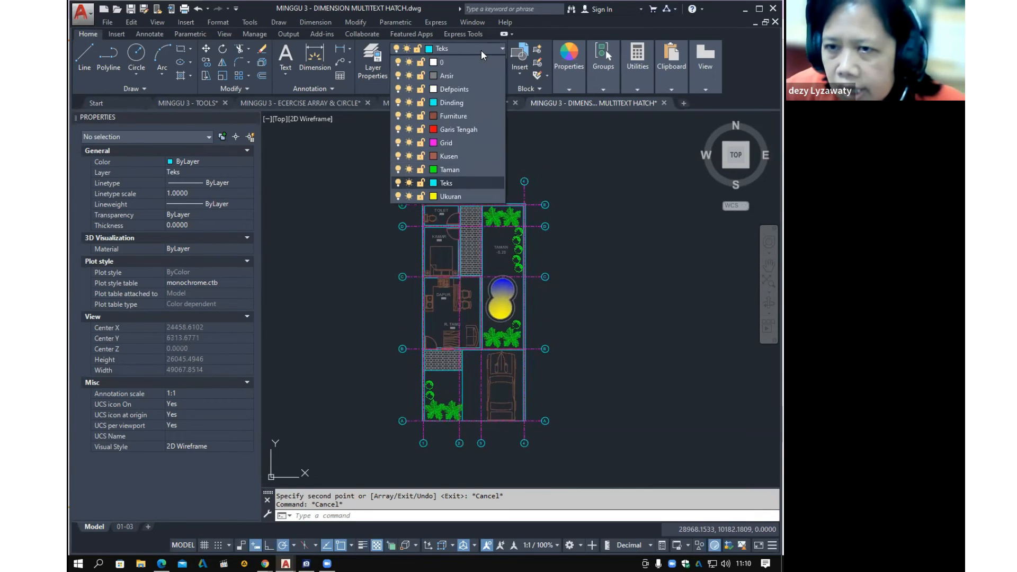
pyautogui.click(450, 196)
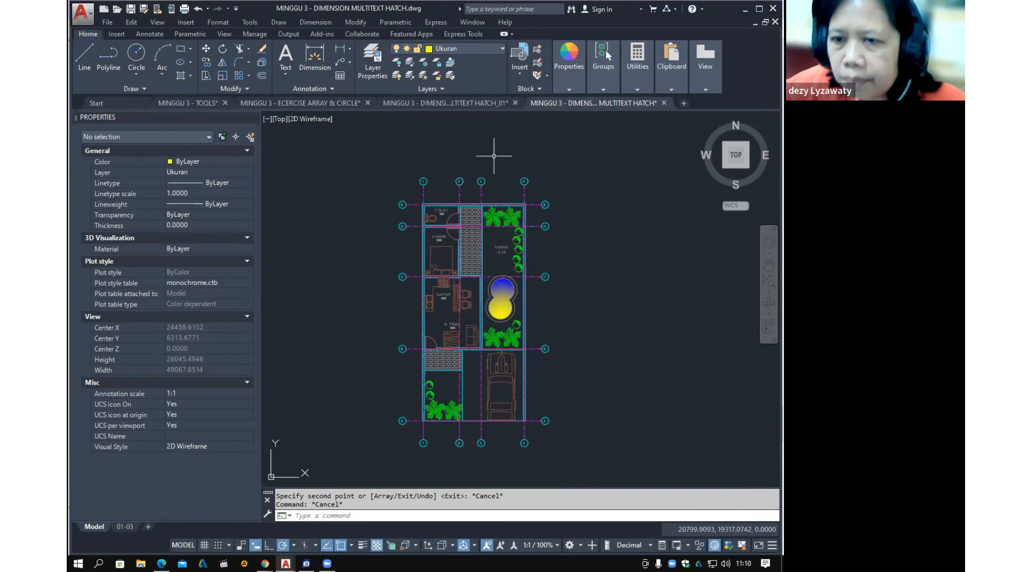
pyautogui.moveTo(495, 155); pyautogui.dragTo(478, 157, button='middle')
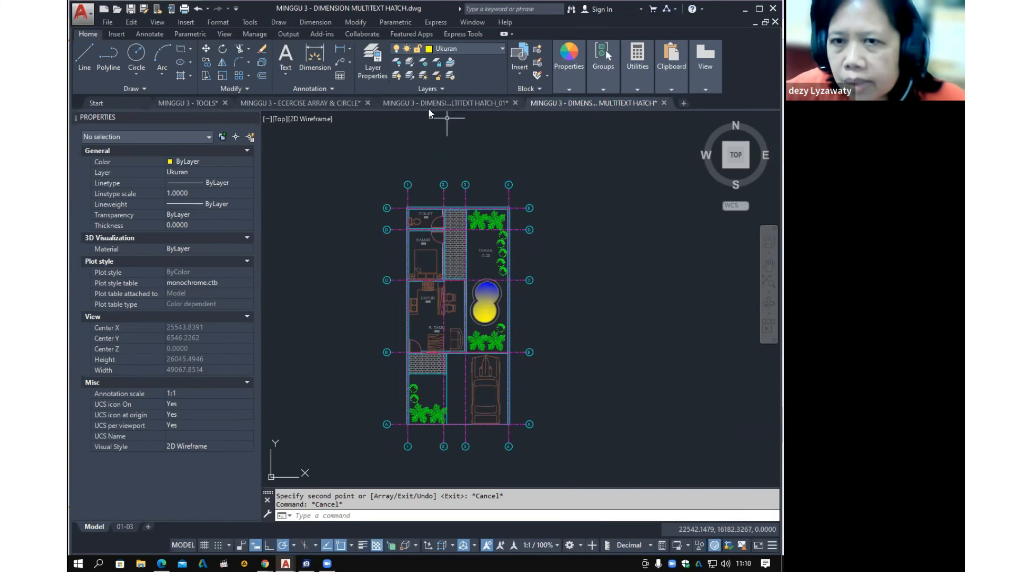
# View the existing dimension styles in the Dimension Style Manager and close it
pyautogui.click(315, 22)
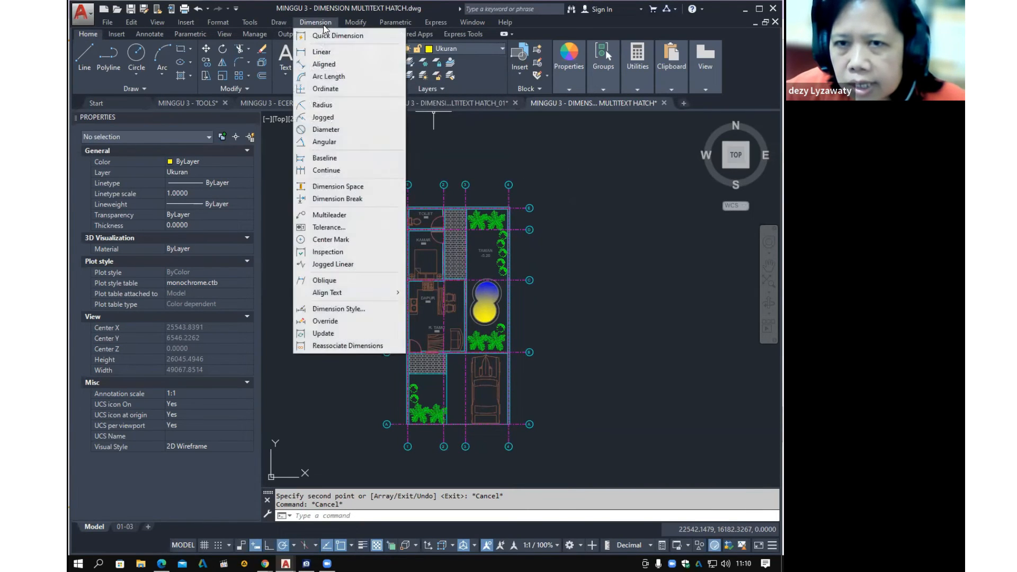
pyautogui.click(363, 310)
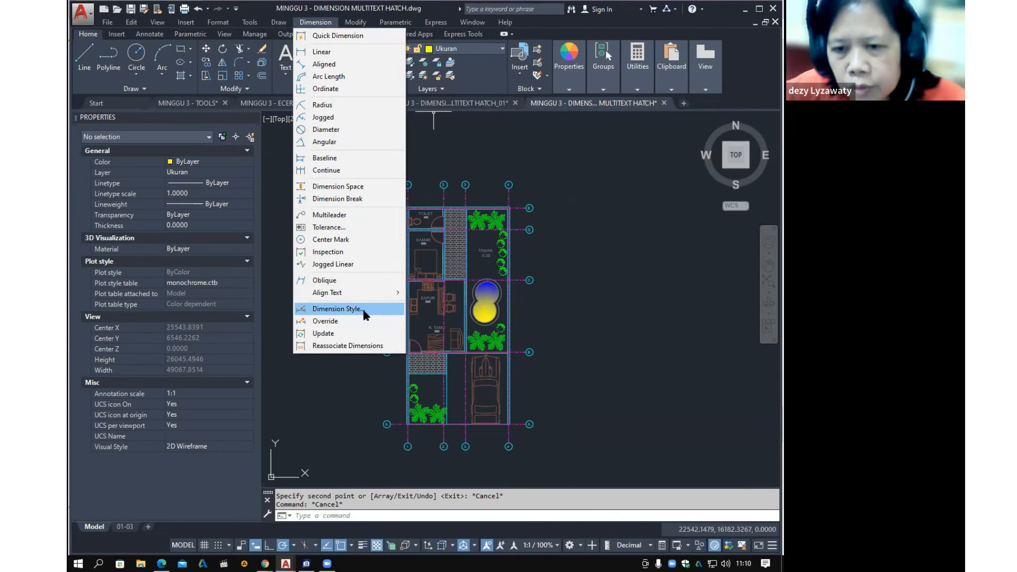
pyautogui.click(364, 309)
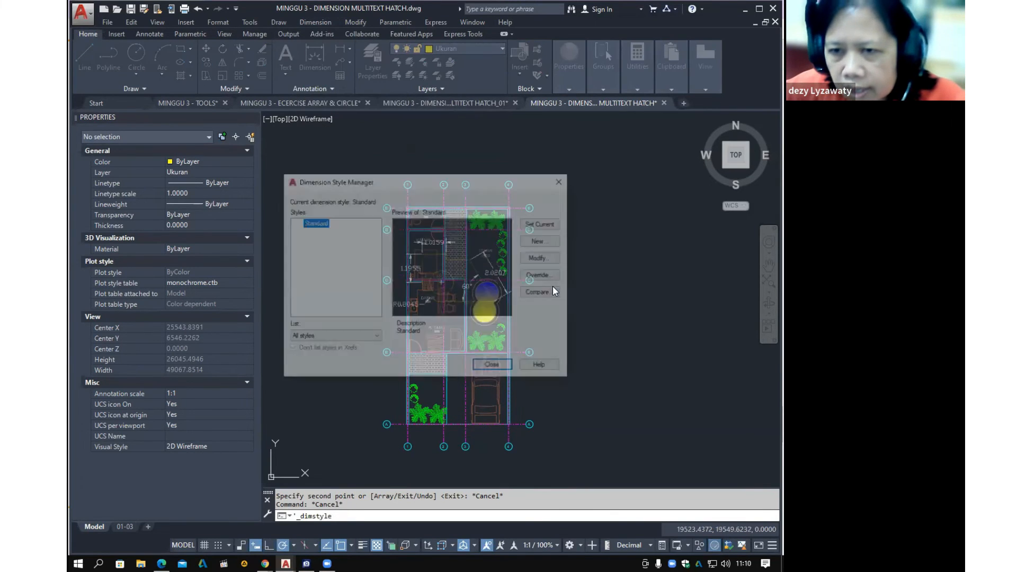
pyautogui.click(563, 181)
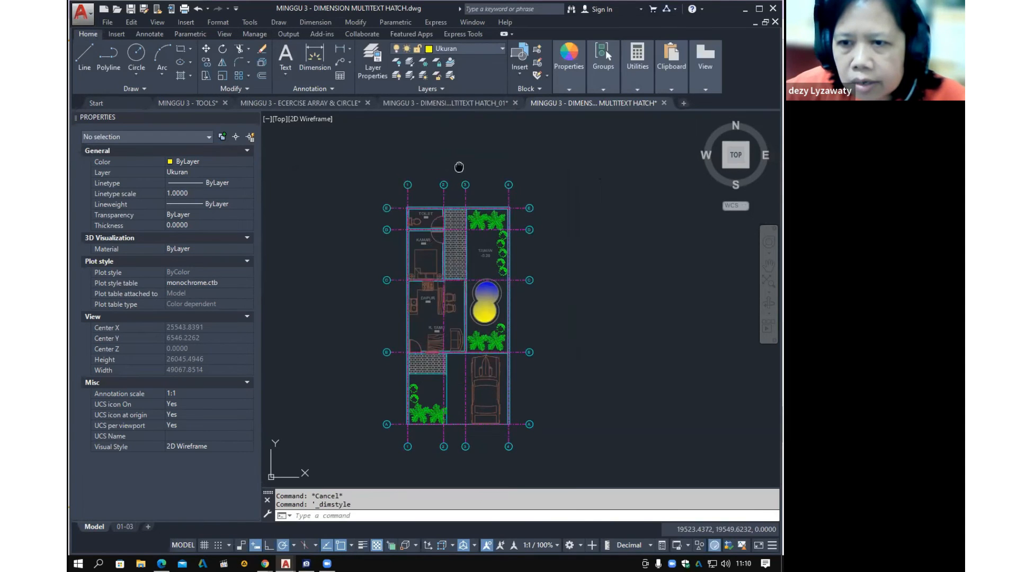
# Place a linear dimension between grid lines 1 and 2, just above the toilet's outer wall
pyautogui.click(316, 23)
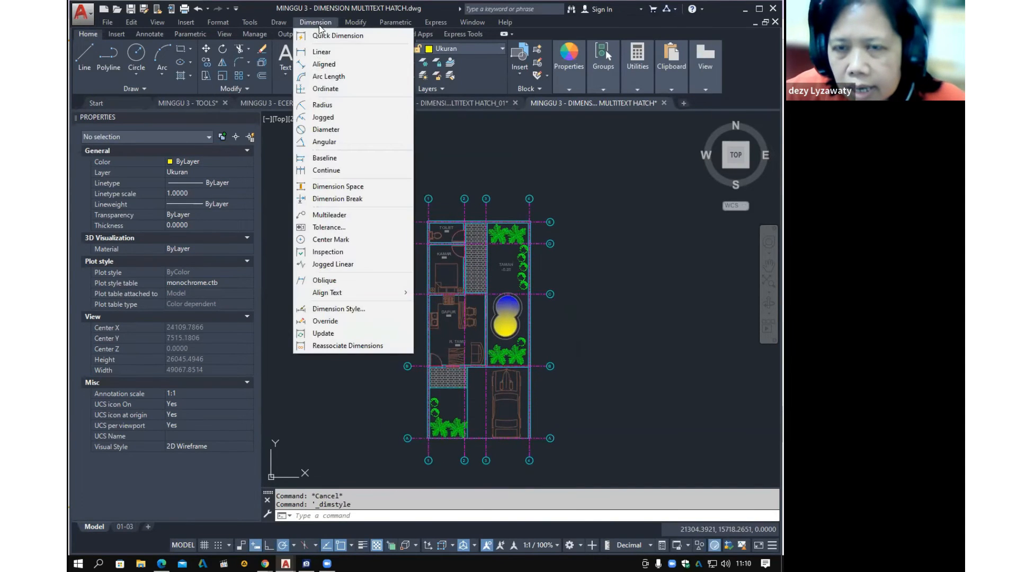
pyautogui.click(322, 52)
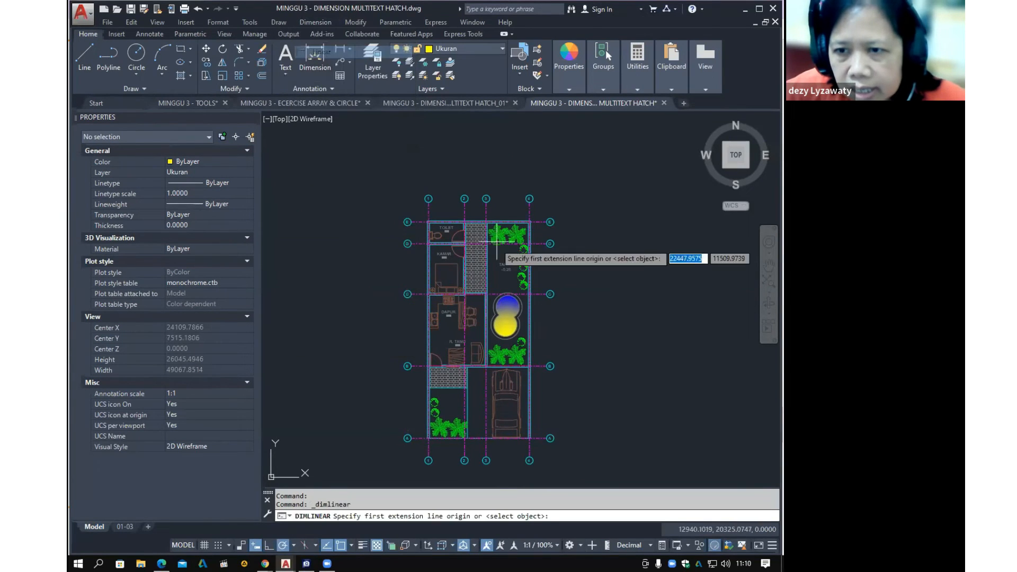
pyautogui.scroll(8, 460, 233)
pyautogui.click(286, 268)
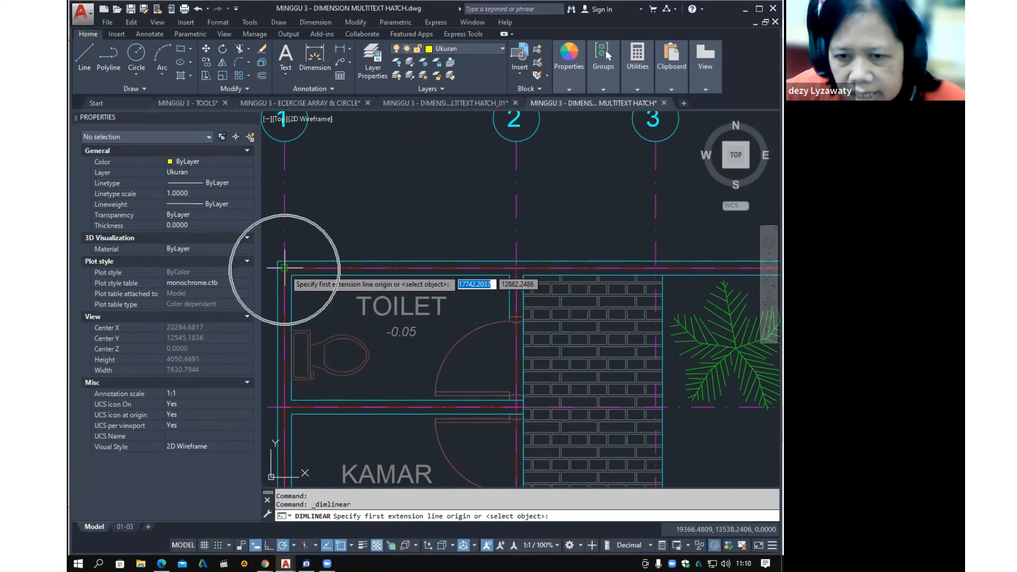
pyautogui.click(517, 268)
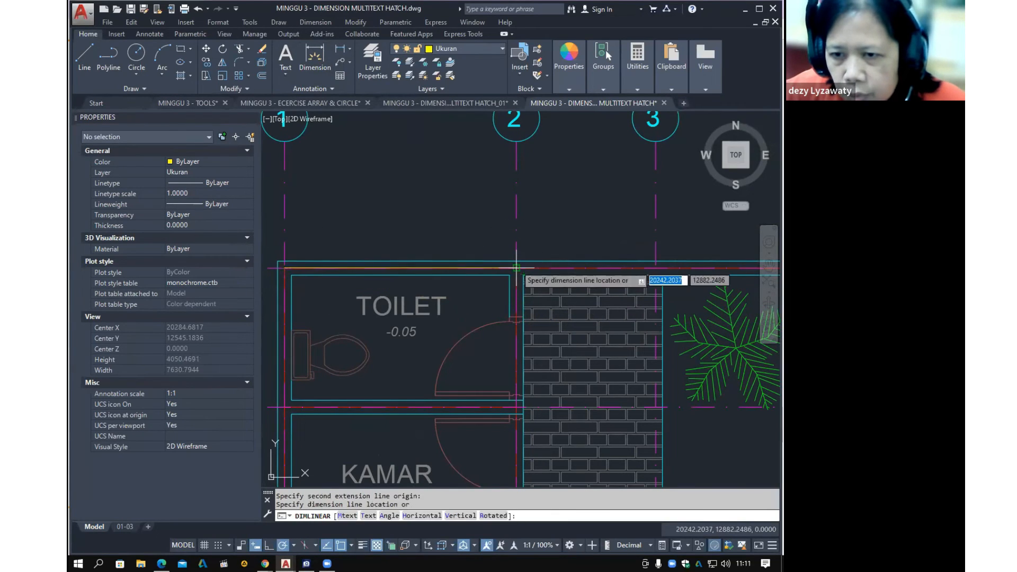
pyautogui.click(494, 216)
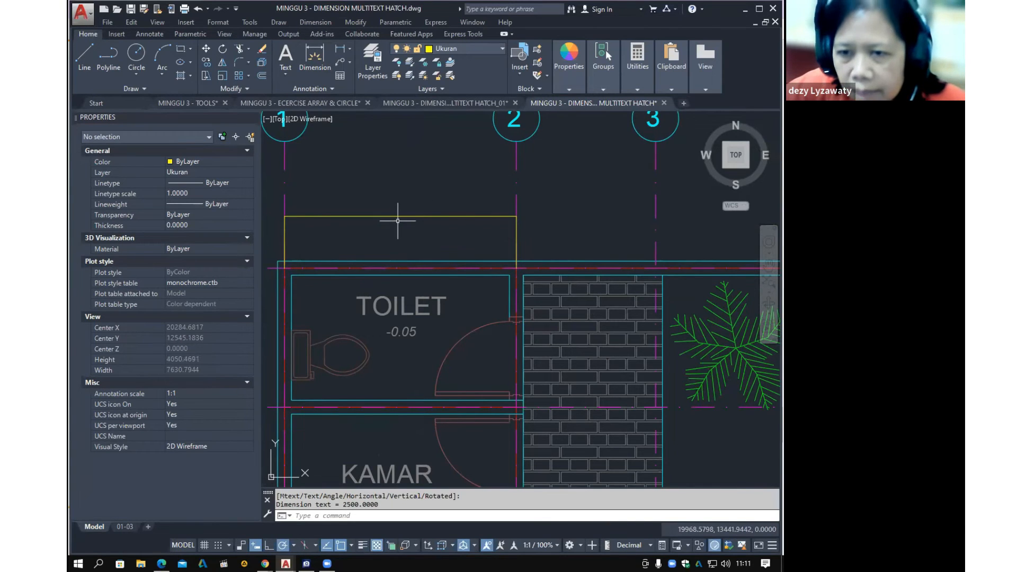
# Inspect the text of the dimension between grid lines 1 and 2, then erase that dimension
pyautogui.scroll(5, 409, 200)
pyautogui.scroll(20, 403, 199)
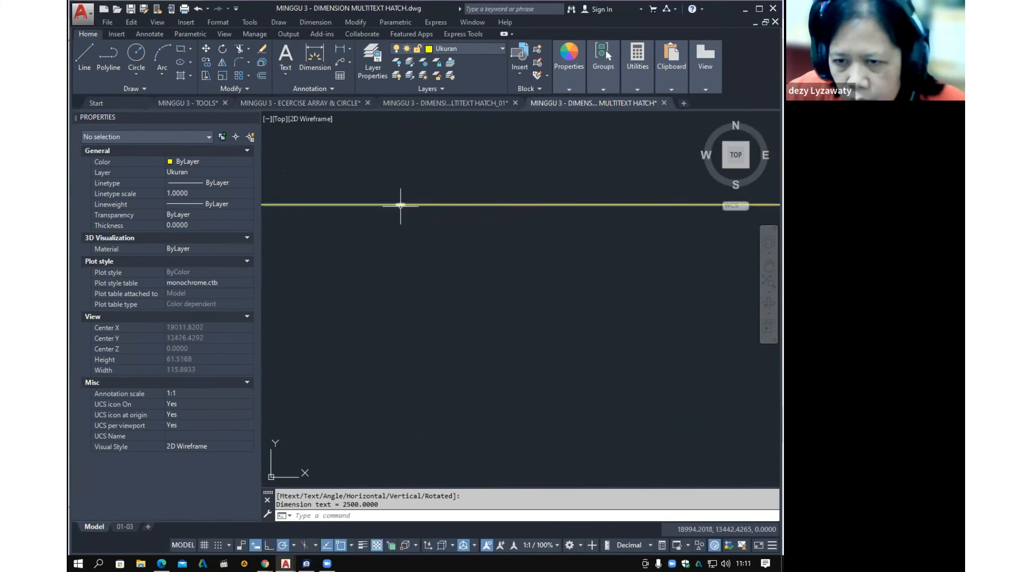
pyautogui.moveTo(418, 180); pyautogui.dragTo(420, 278, button='middle')
pyautogui.scroll(2, 420, 278)
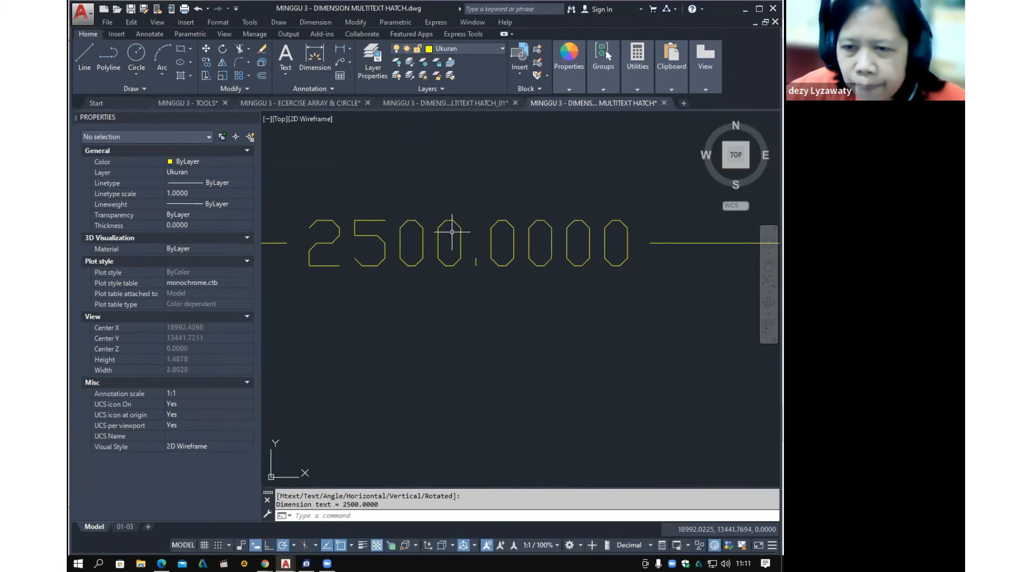
pyautogui.scroll(-20, 449, 245)
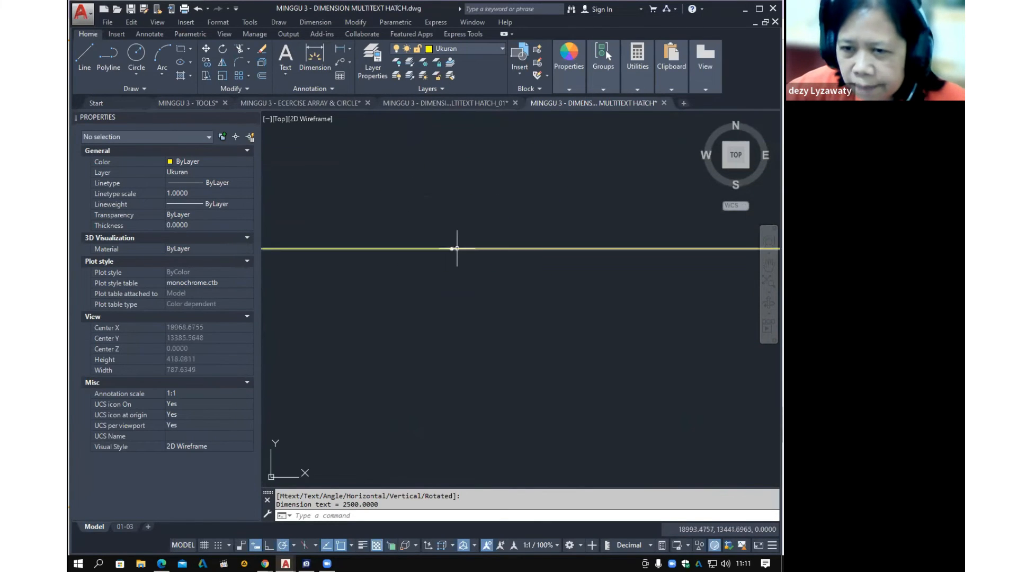
pyautogui.scroll(2, 472, 289)
pyautogui.click(488, 264)
pyautogui.click(466, 290)
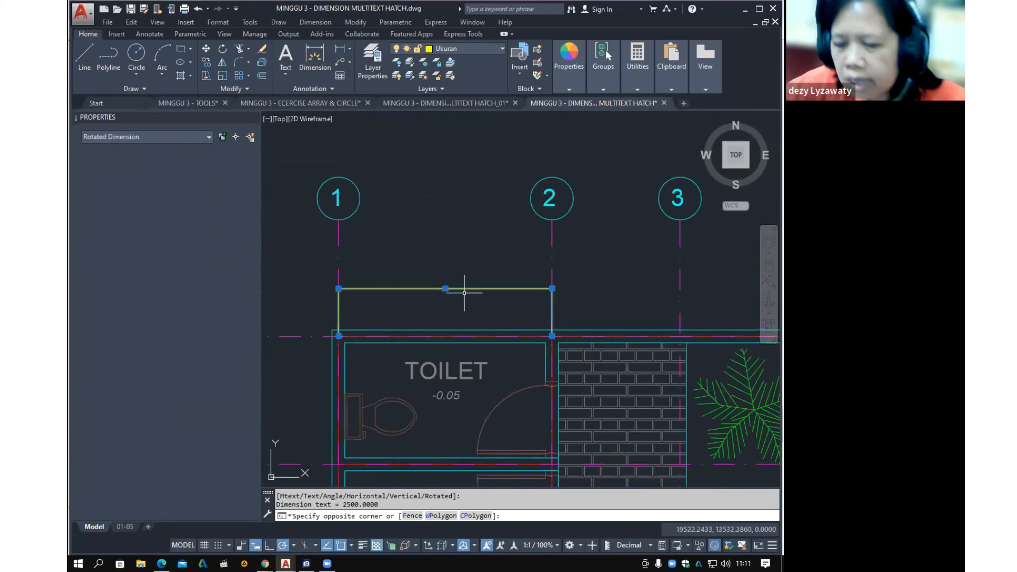
pyautogui.press('Delete')
pyautogui.scroll(-2, 456, 282)
pyautogui.moveTo(492, 275); pyautogui.dragTo(466, 222, button='middle')
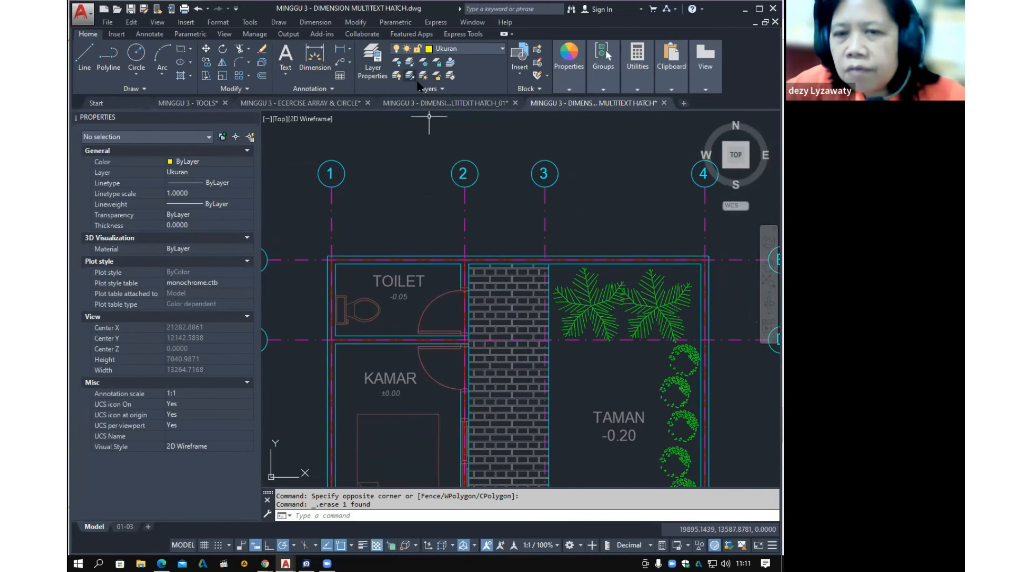
# Create a new dimension style named Ukuran, based on Standard and used for all dimensions
pyautogui.click(316, 21)
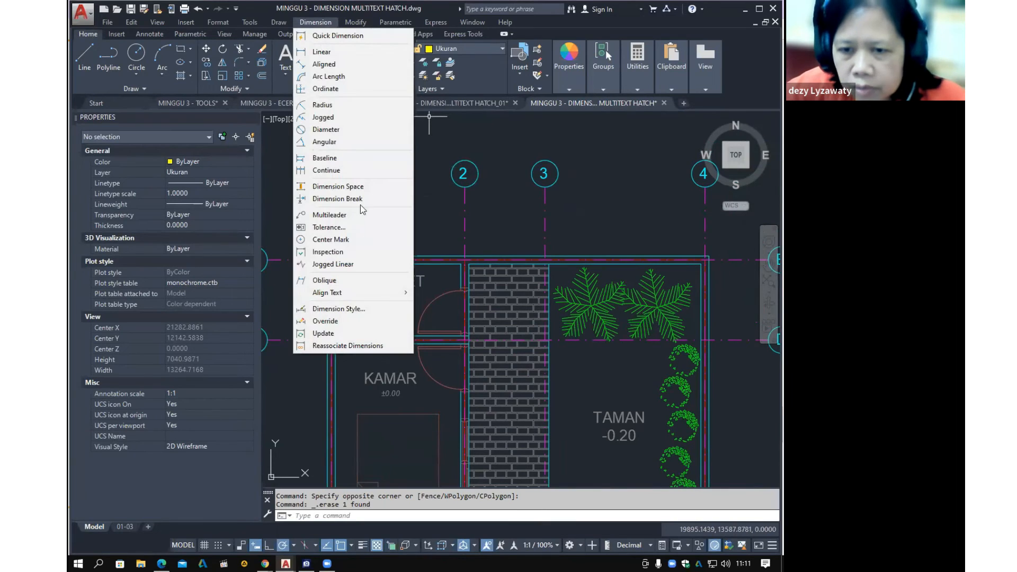
pyautogui.click(352, 311)
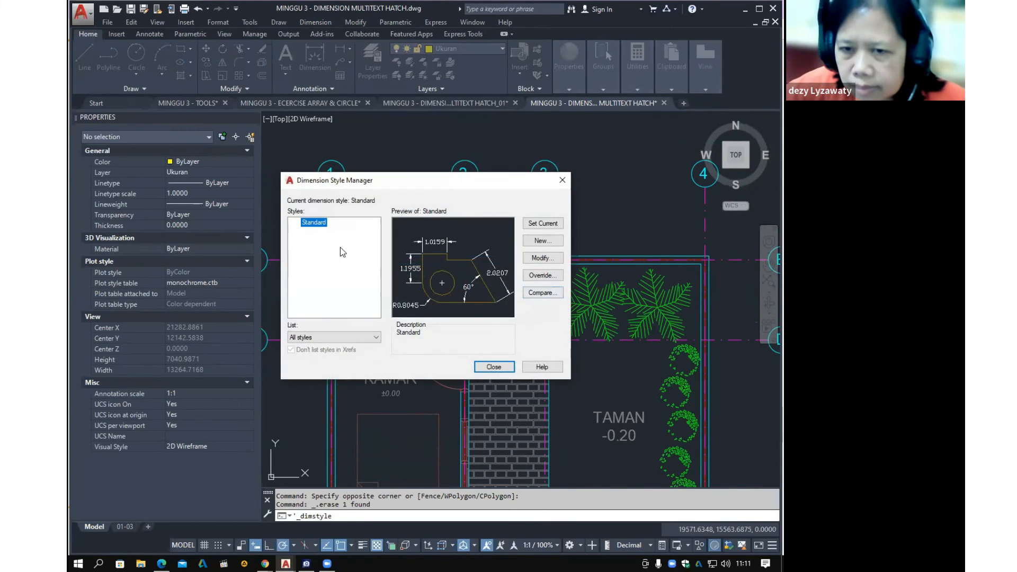
pyautogui.click(543, 241)
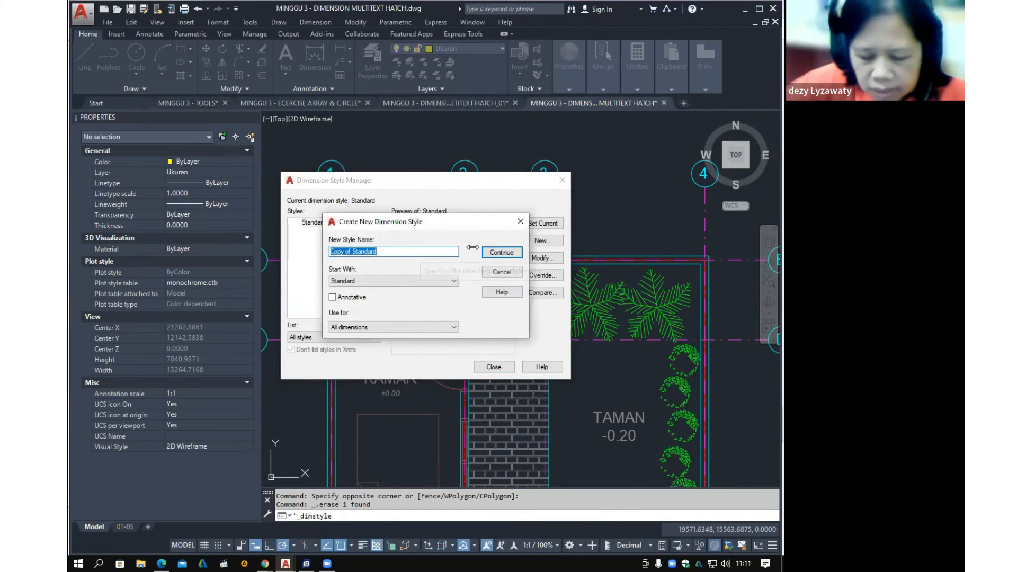
pyautogui.write('Ukuran')
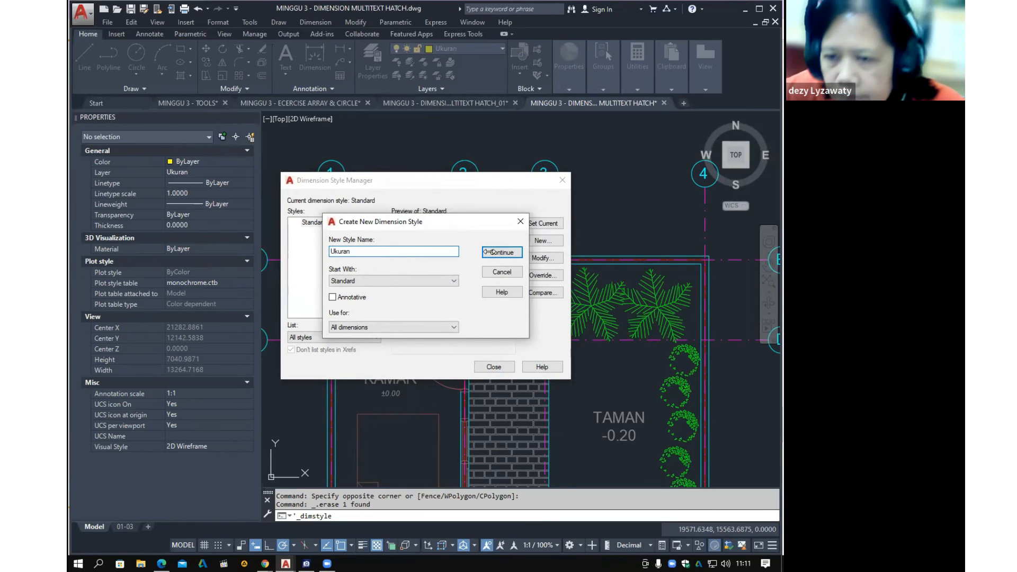
pyautogui.click(492, 252)
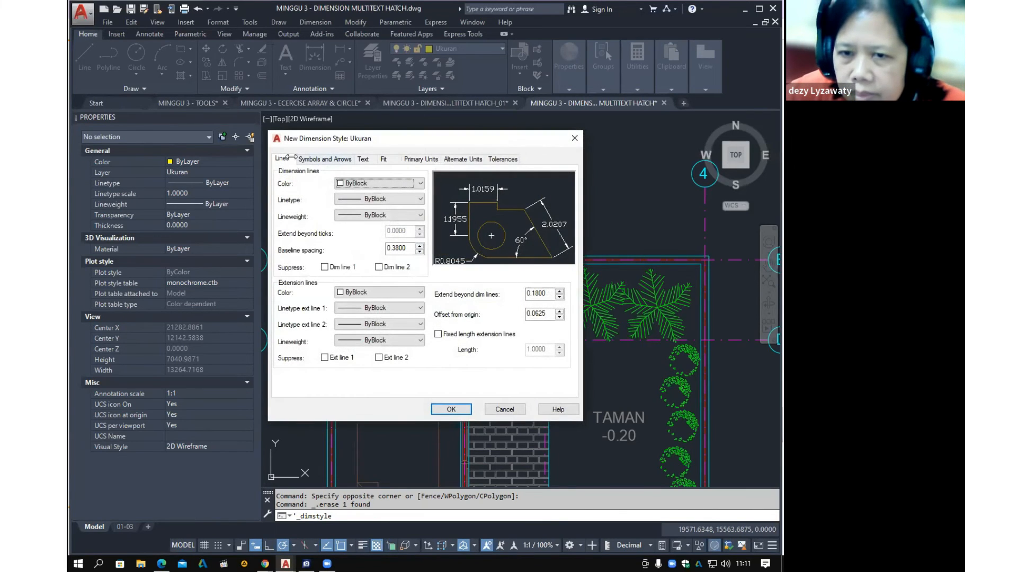
# Enable fixed length extension lines in the Ukuran style and set their length to 5
pyautogui.click(438, 333)
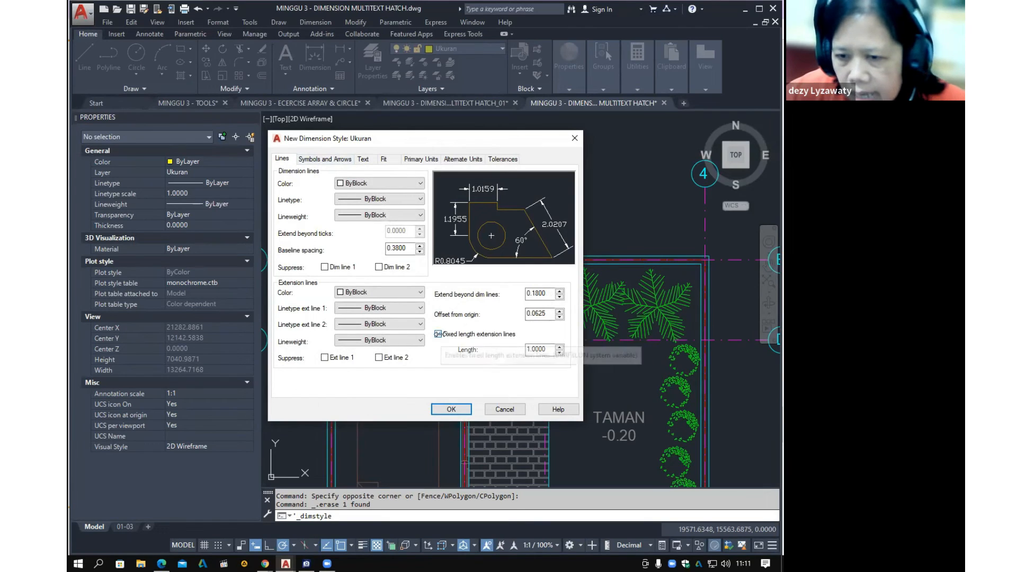
pyautogui.press('Tab')
pyautogui.write('5')
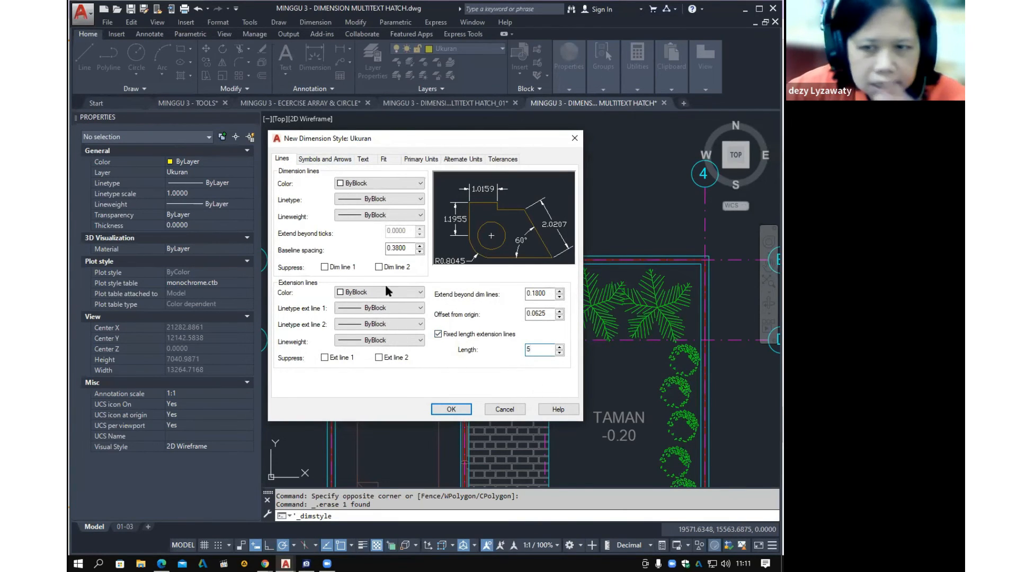
# Set the Ukuran style's first and second arrowheads to Architectural tick with an arrow size of 1
pyautogui.click(323, 158)
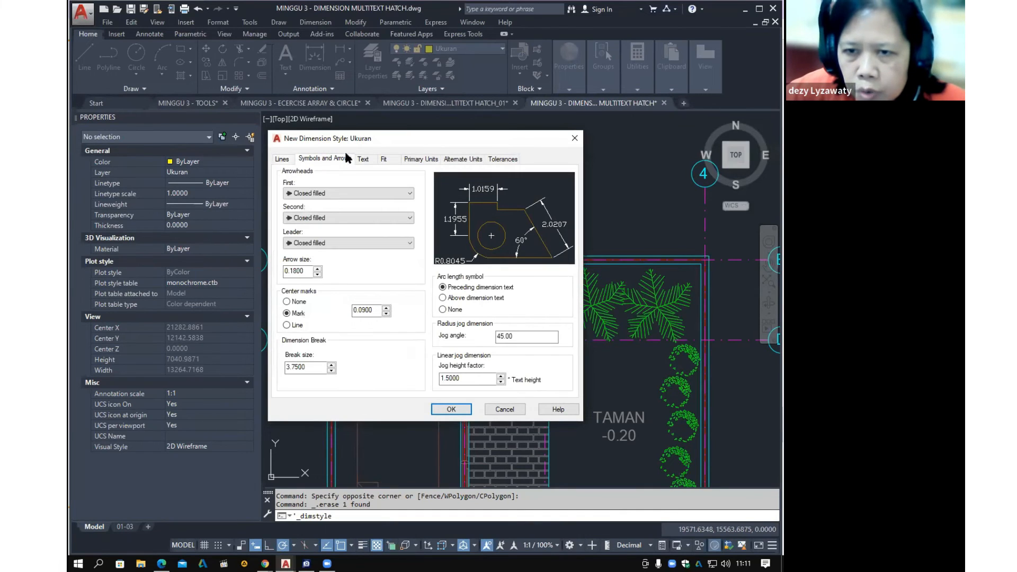
pyautogui.click(356, 192)
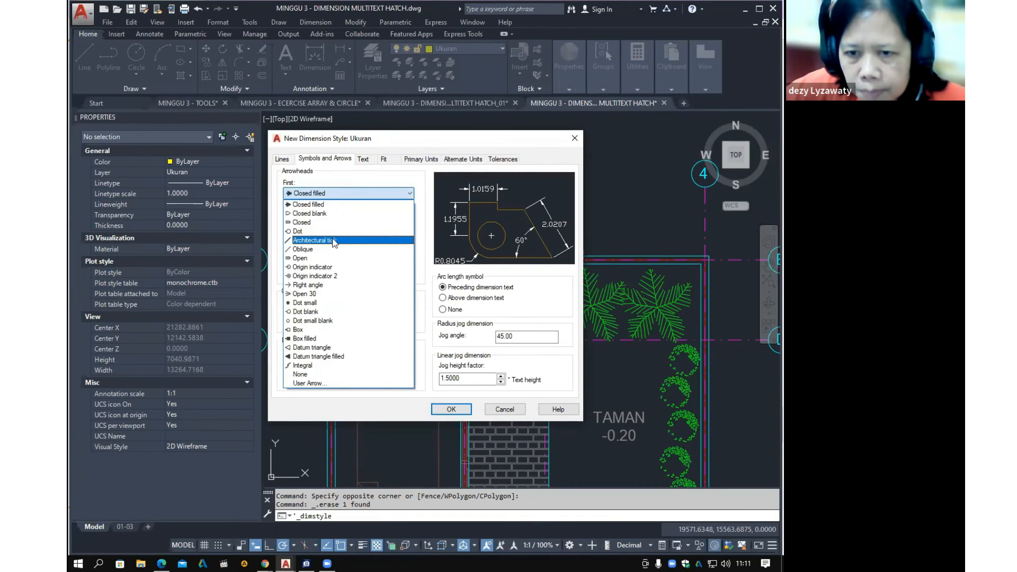
pyautogui.click(334, 240)
pyautogui.click(324, 194)
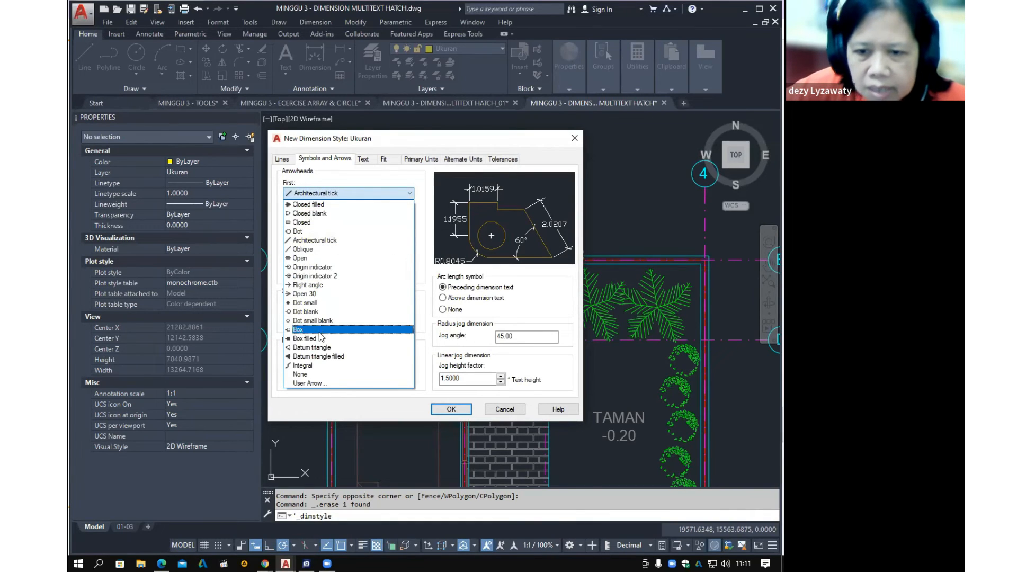
pyautogui.click(319, 241)
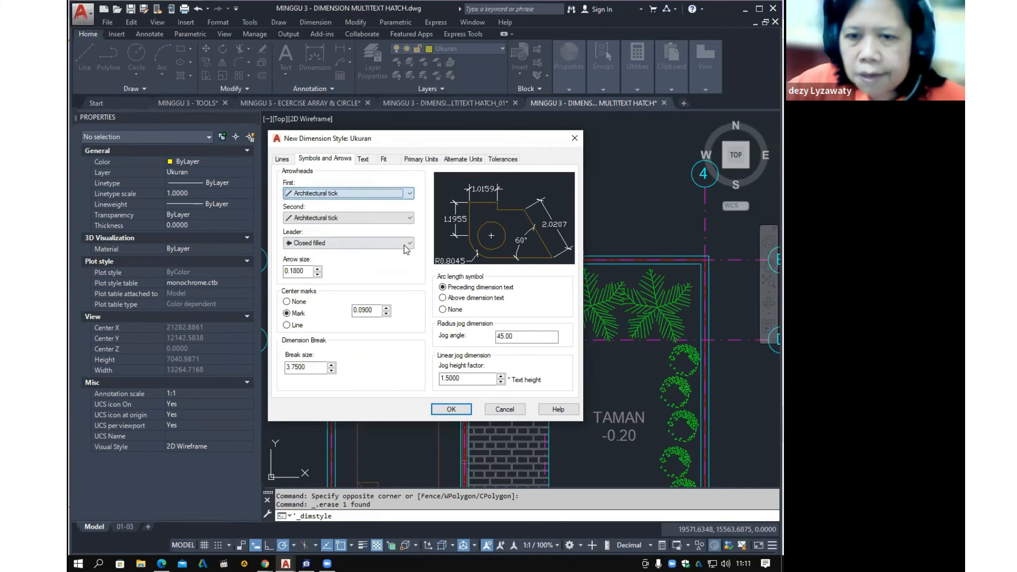
pyautogui.moveTo(306, 272); pyautogui.dragTo(233, 264)
pyautogui.write('1')
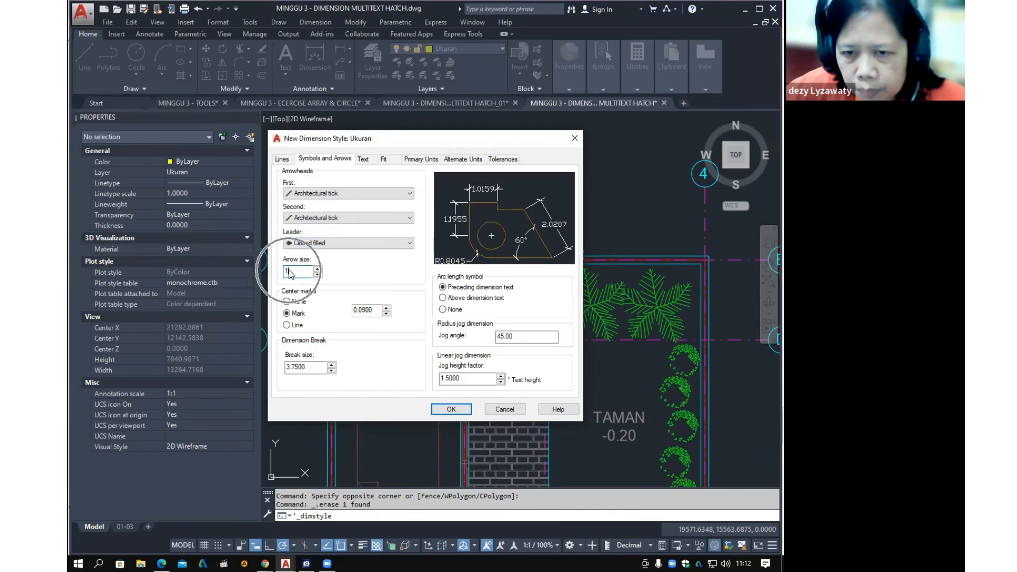
# Create a new text style named Arial from within the Ukuran style's text settings
pyautogui.click(364, 159)
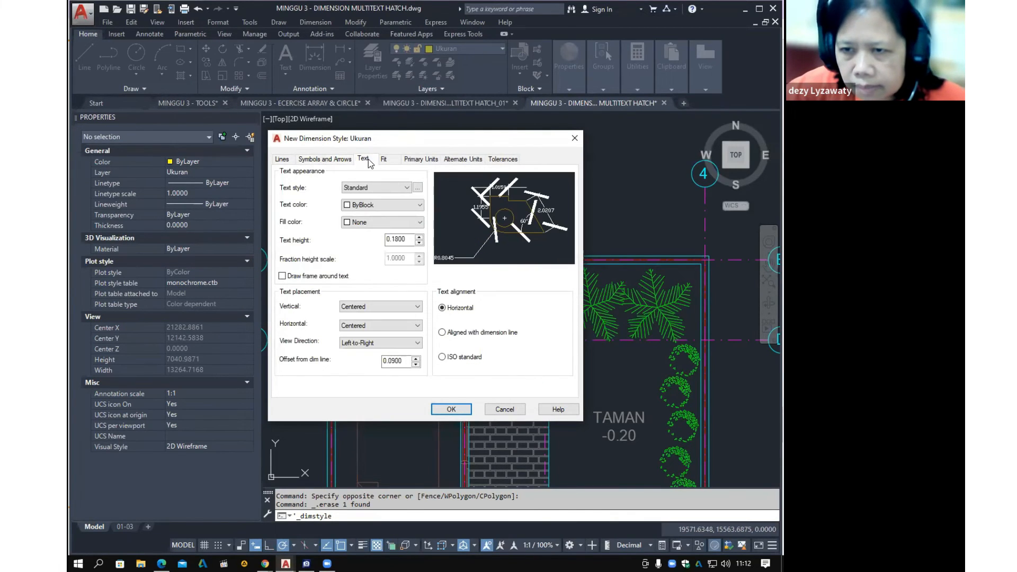
pyautogui.click(384, 187)
pyautogui.click(390, 205)
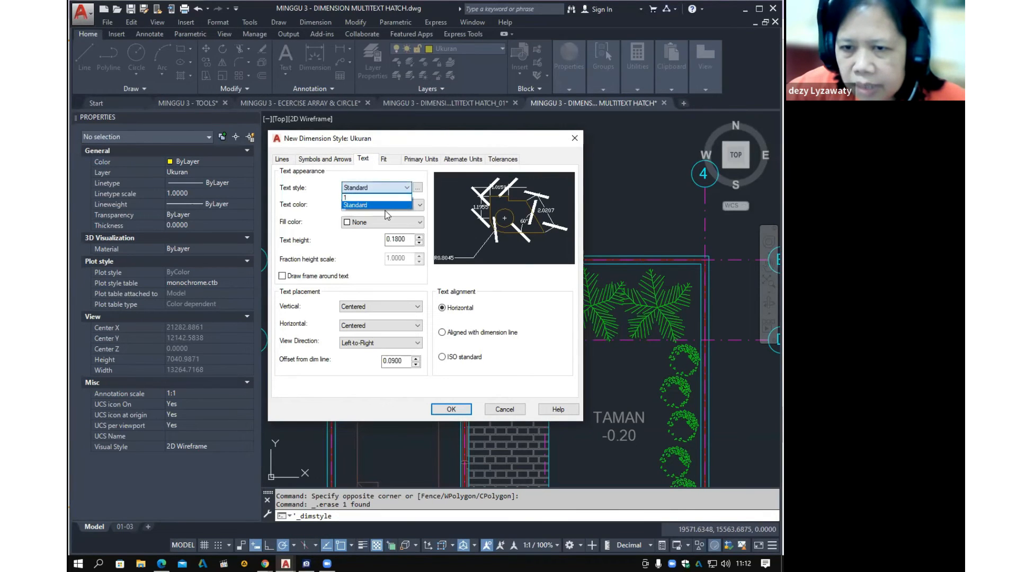
pyautogui.click(418, 188)
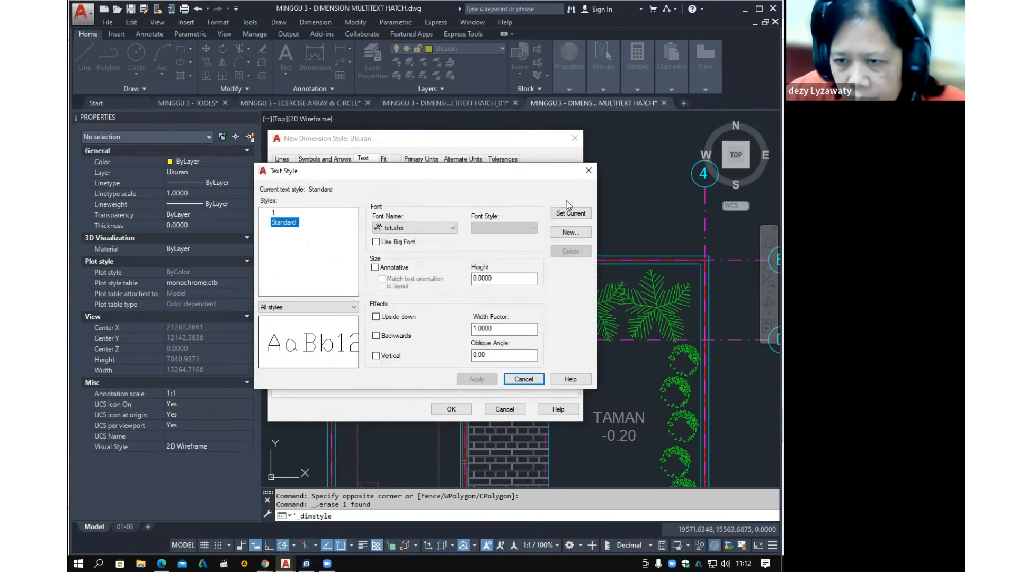
pyautogui.click(570, 232)
pyautogui.write('Ar')
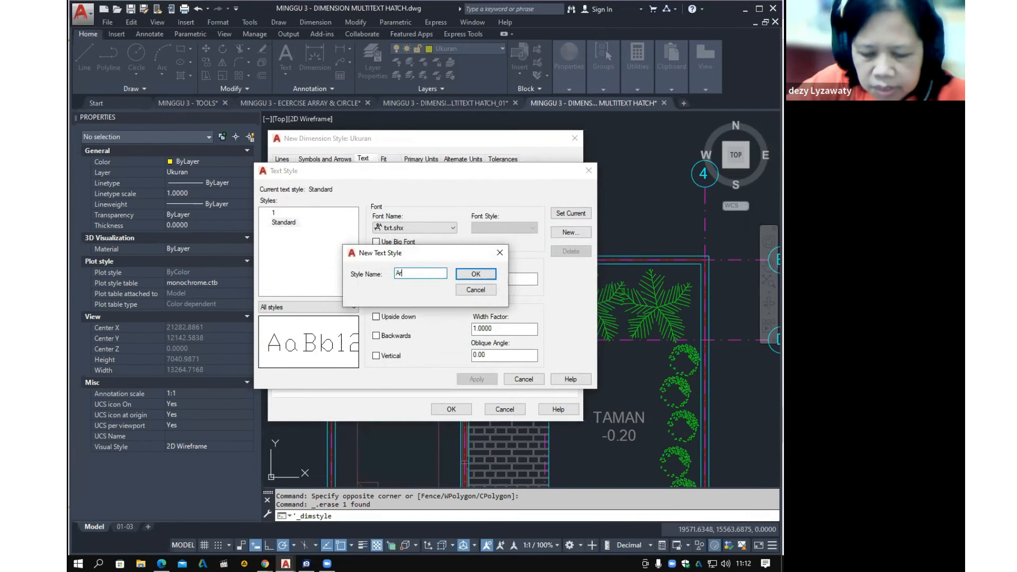
pyautogui.write('ial')
pyautogui.click(476, 274)
# Assign the Arial font to the Arial text style, make it the current text style and close the Text Style dialog
pyautogui.click(428, 226)
pyautogui.scroll(10, 411, 265)
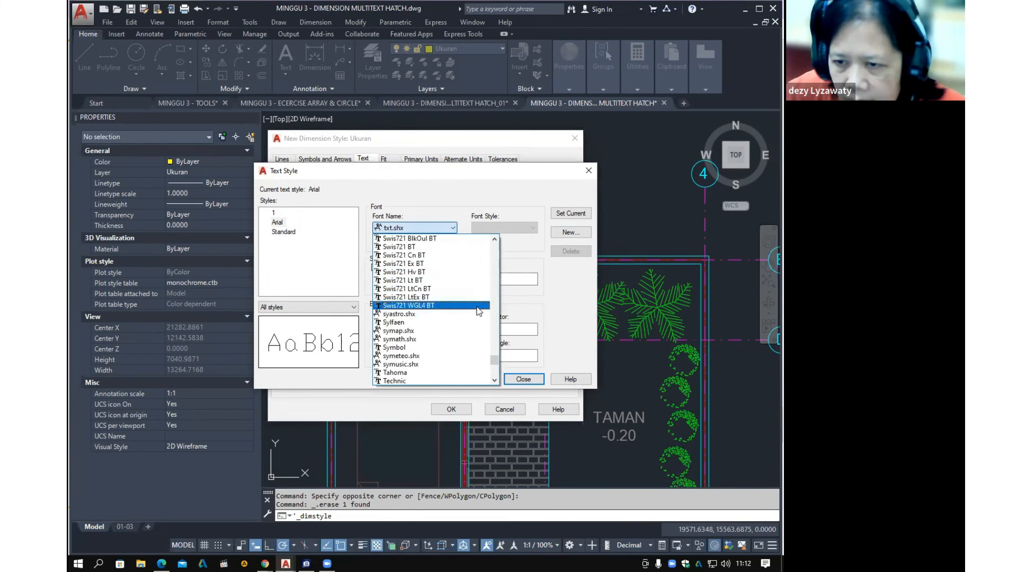
pyautogui.click(495, 369)
pyautogui.scroll(4, 445, 284)
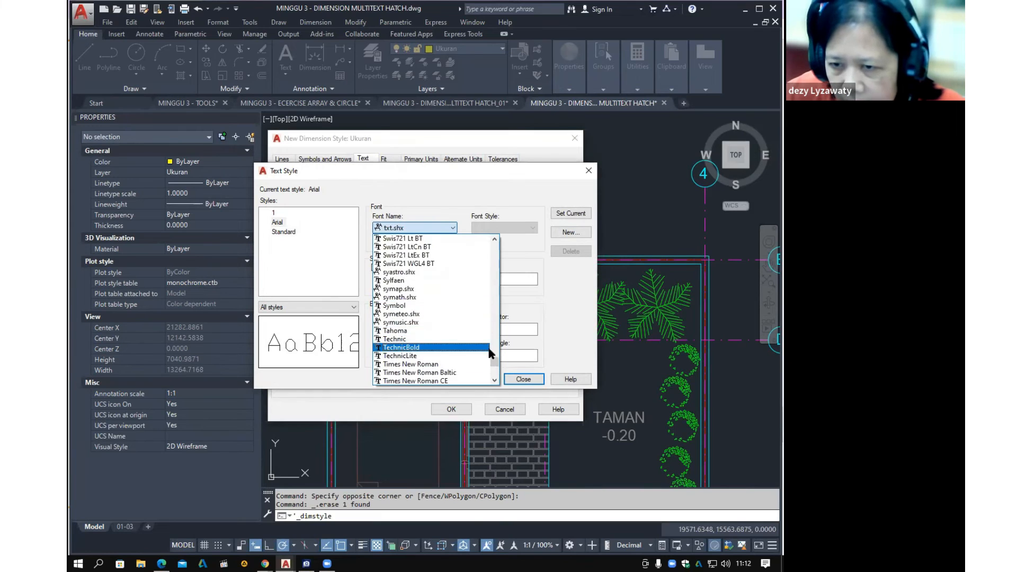
pyautogui.moveTo(497, 353); pyautogui.dragTo(492, 235)
pyautogui.scroll(-10, 459, 277)
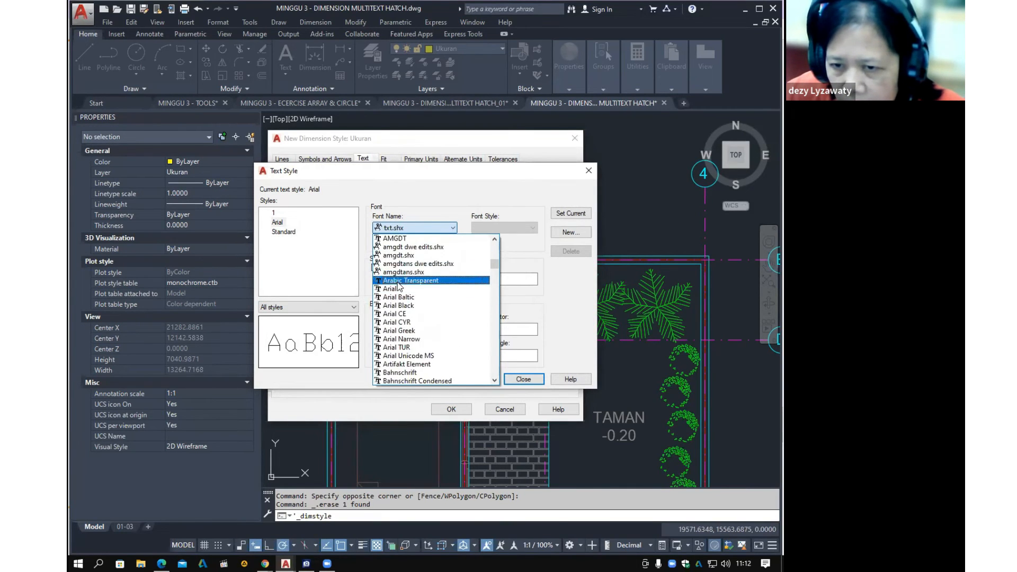
pyautogui.click(402, 288)
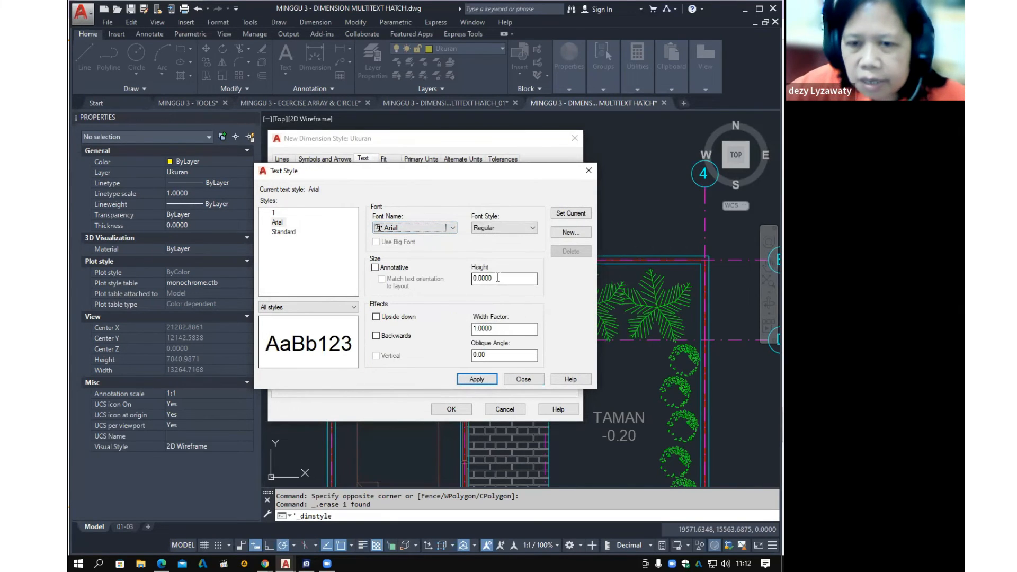
pyautogui.click(569, 213)
pyautogui.click(440, 306)
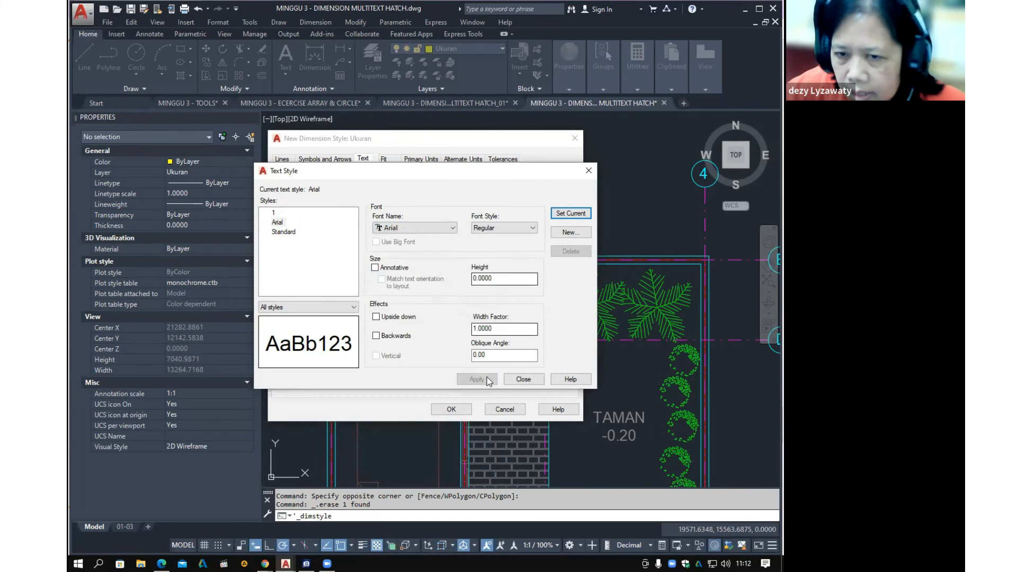
pyautogui.click(523, 380)
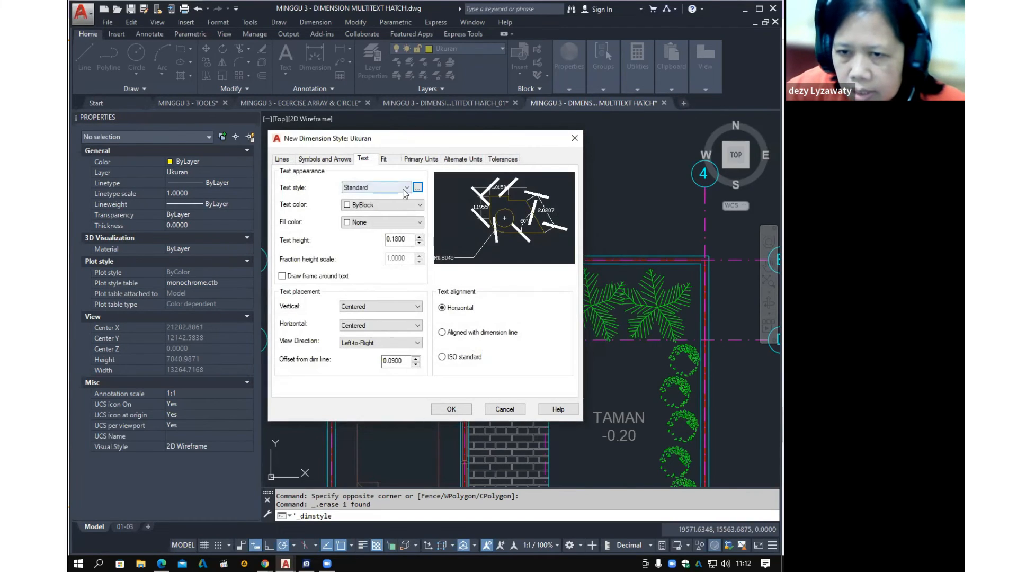
# Set the Ukuran style's dimension text to the Arial text style with height 2 and ISO standard alignment
pyautogui.click(376, 187)
pyautogui.click(361, 206)
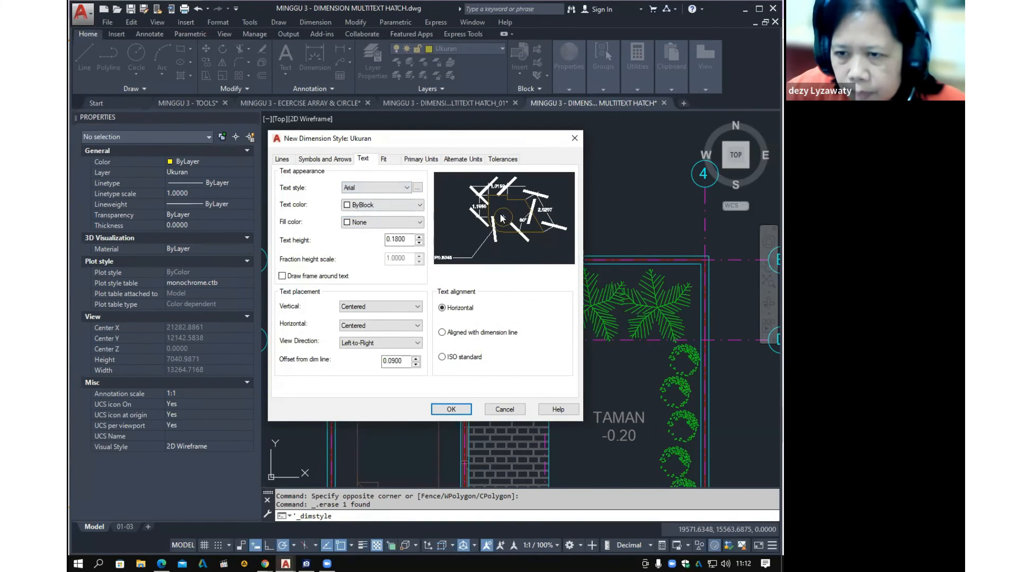
pyautogui.moveTo(412, 243); pyautogui.dragTo(337, 244)
pyautogui.write('2')
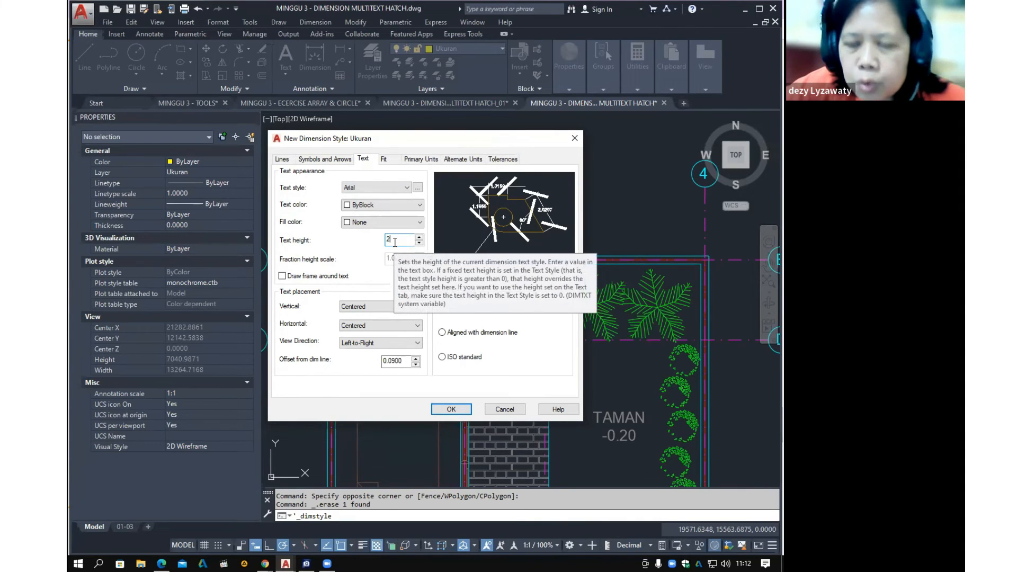
pyautogui.click(518, 357)
pyautogui.press('ctrl')
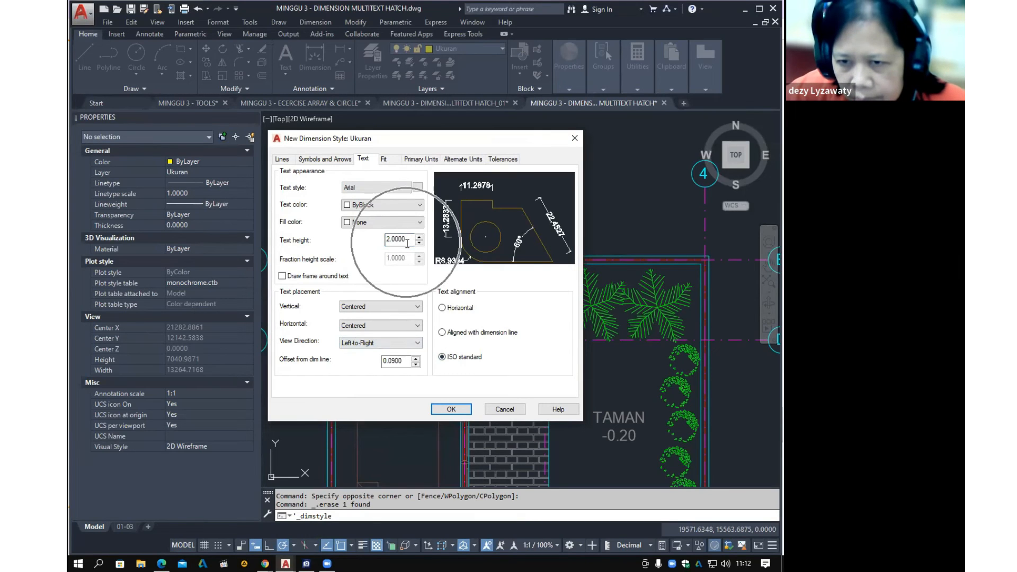
# Set the Ukuran style's text alignment to Aligned with dimension line
pyautogui.click(443, 333)
pyautogui.press('ctrl')
pyautogui.press('ctrl')
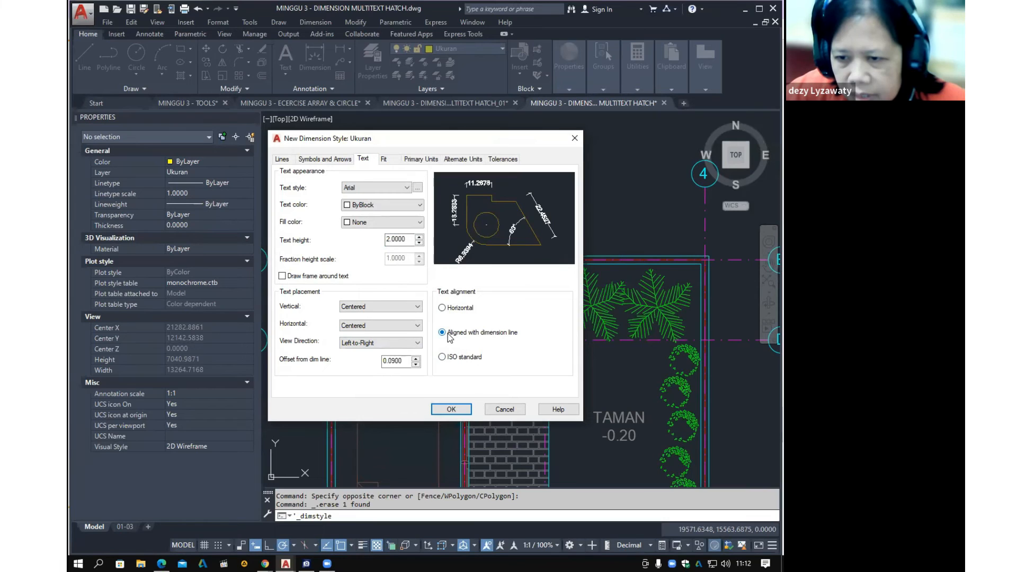
pyautogui.press('ctrl')
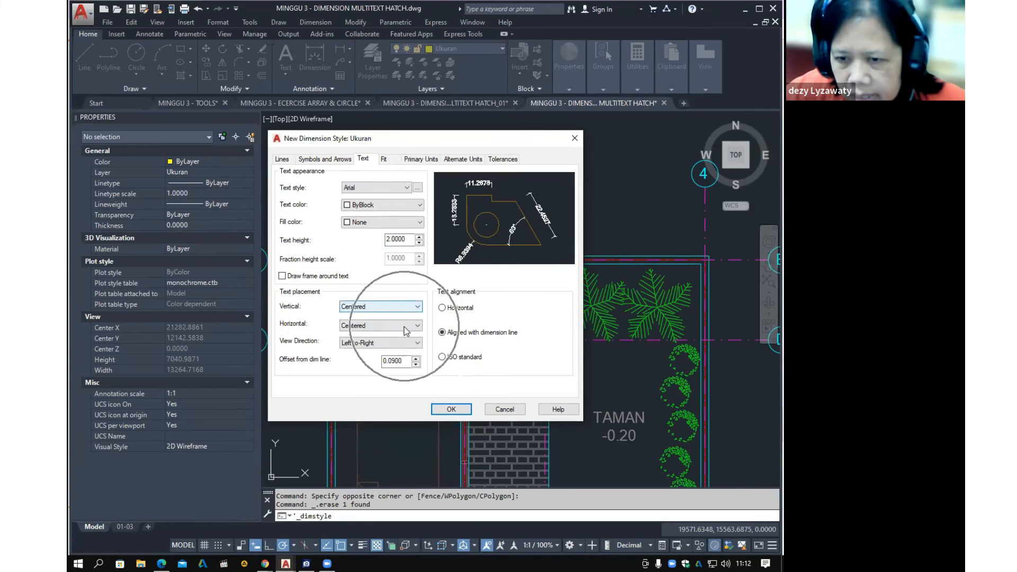
# Set the overall scale of the Ukuran style's dimension features to 100
pyautogui.click(389, 161)
pyautogui.press('ctrl')
pyautogui.press('ctrl')
pyautogui.press('Tab')
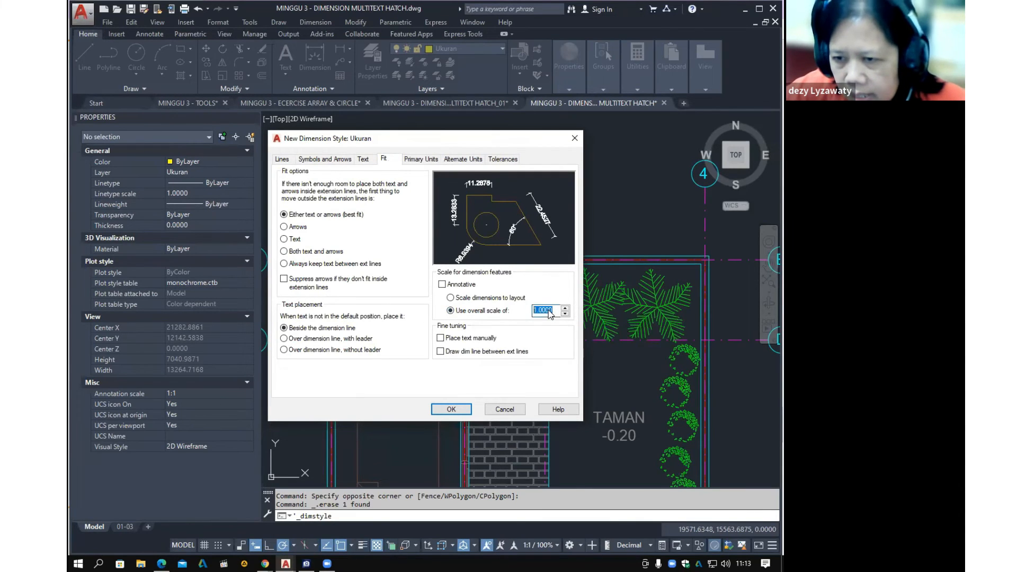
pyautogui.write('100')
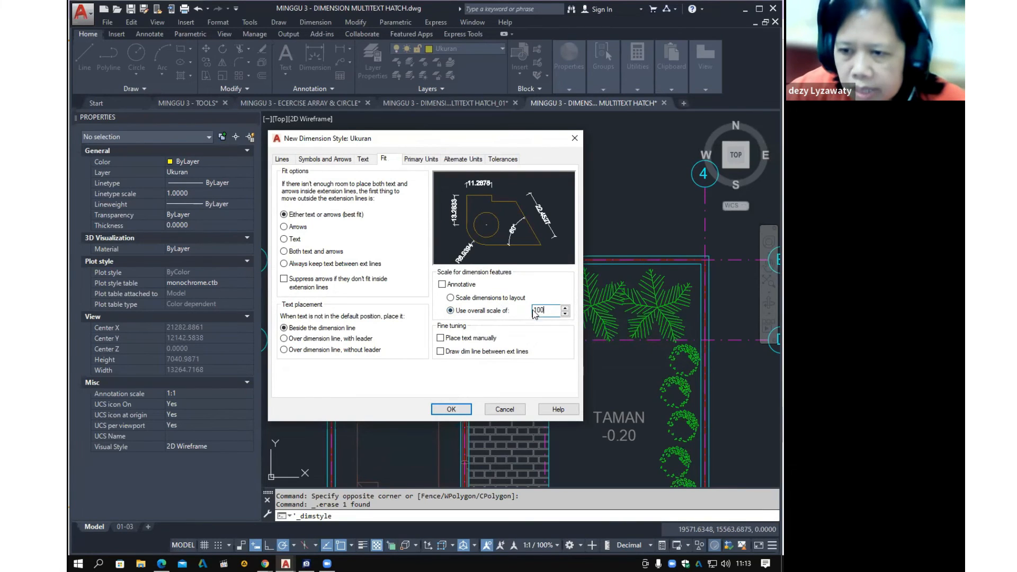
pyautogui.press('ctrl')
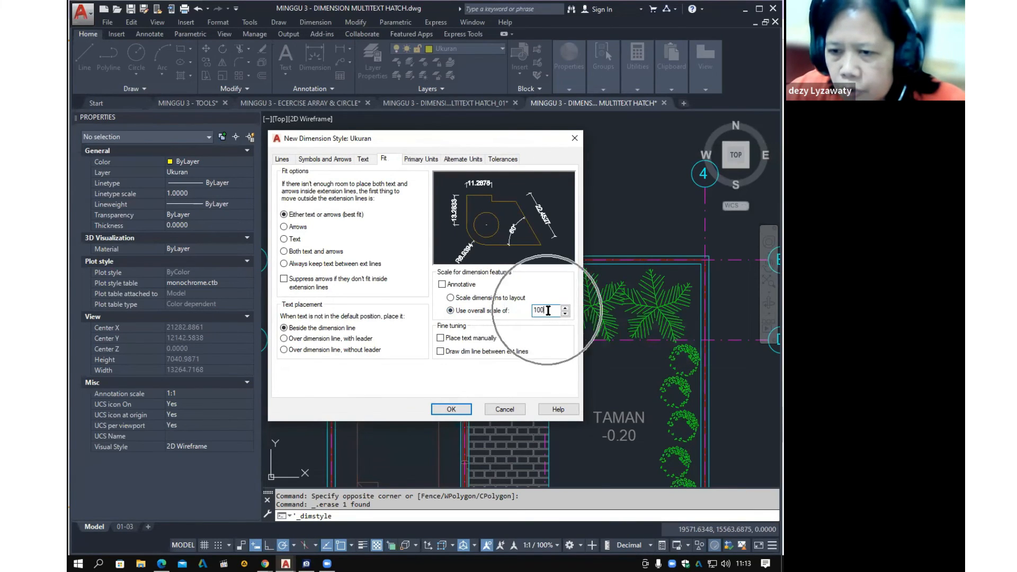
# Review the Ukuran style's settings, save the style and close the Dimension Style Manager
pyautogui.click(422, 162)
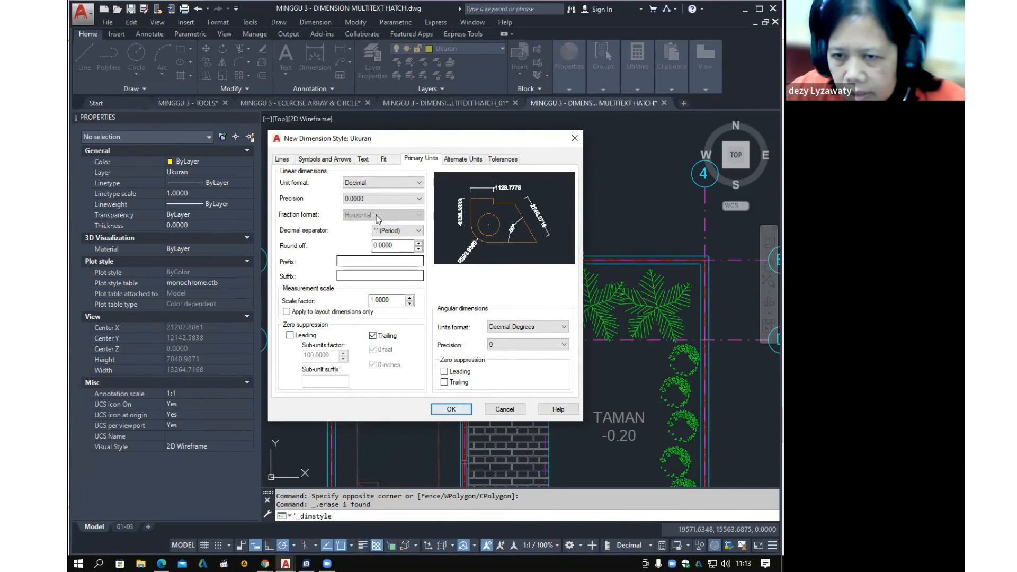
pyautogui.click(281, 160)
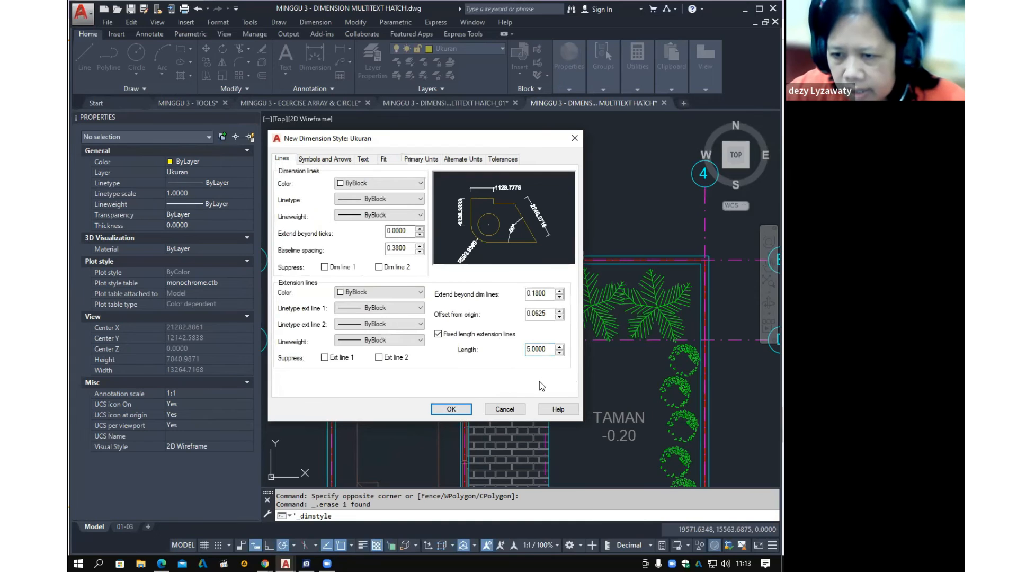
pyautogui.click(342, 159)
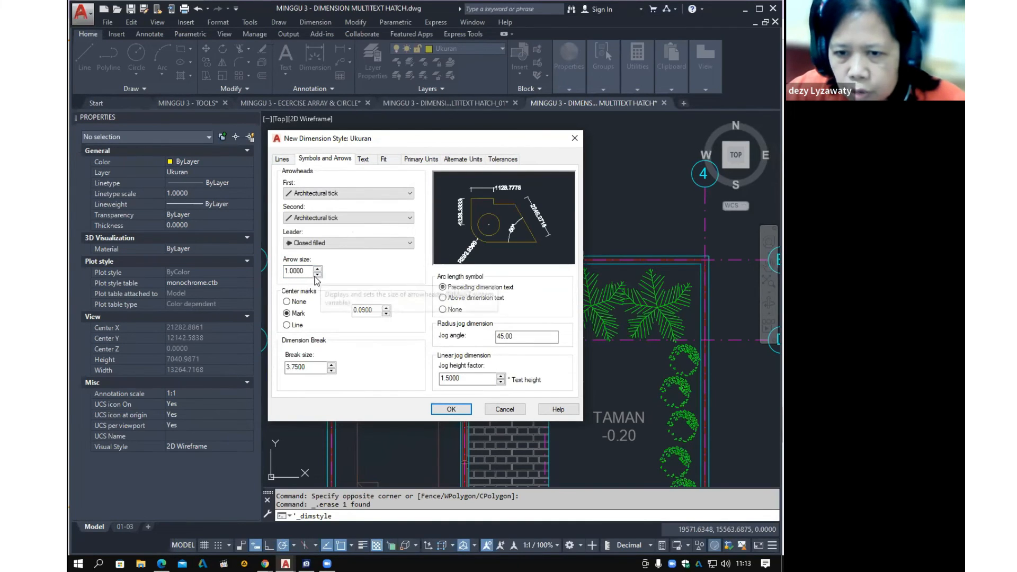
pyautogui.click(363, 160)
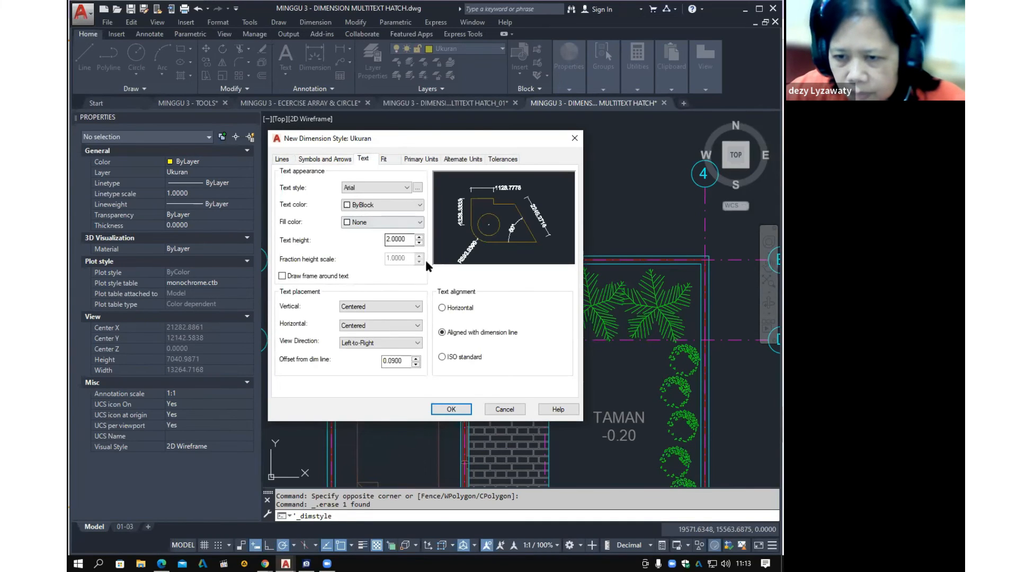
pyautogui.click(388, 161)
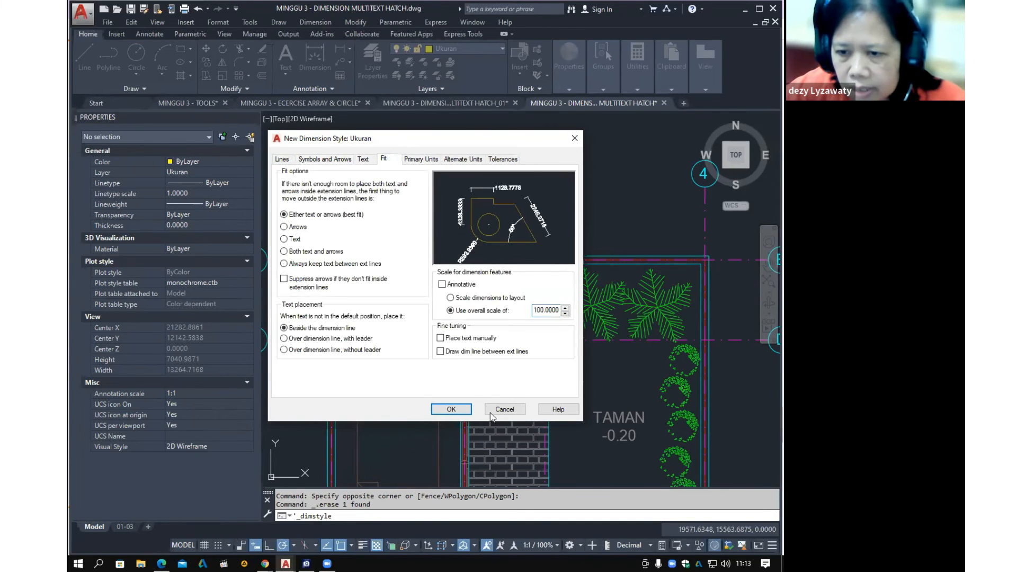
pyautogui.click(451, 410)
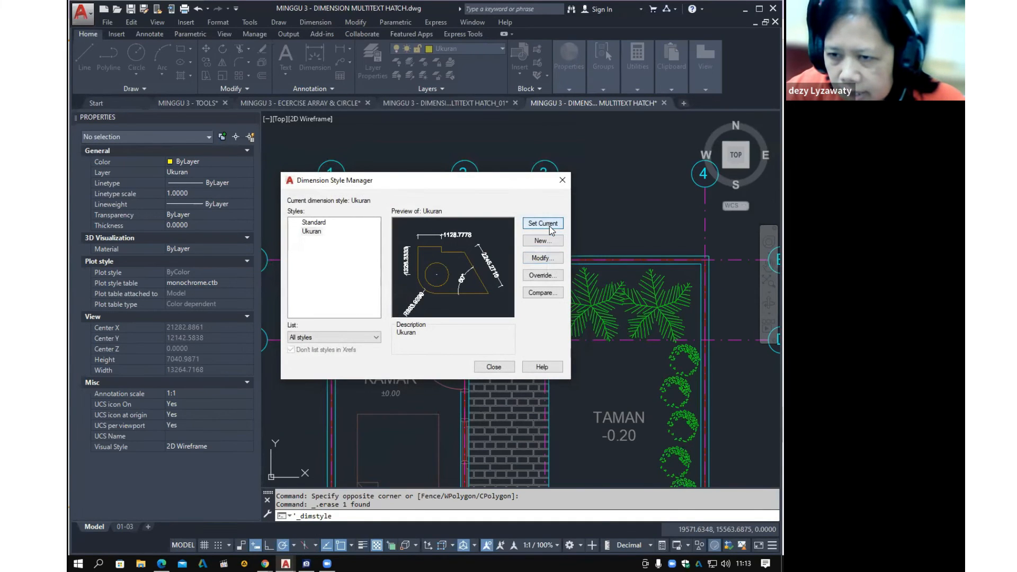
pyautogui.click(497, 365)
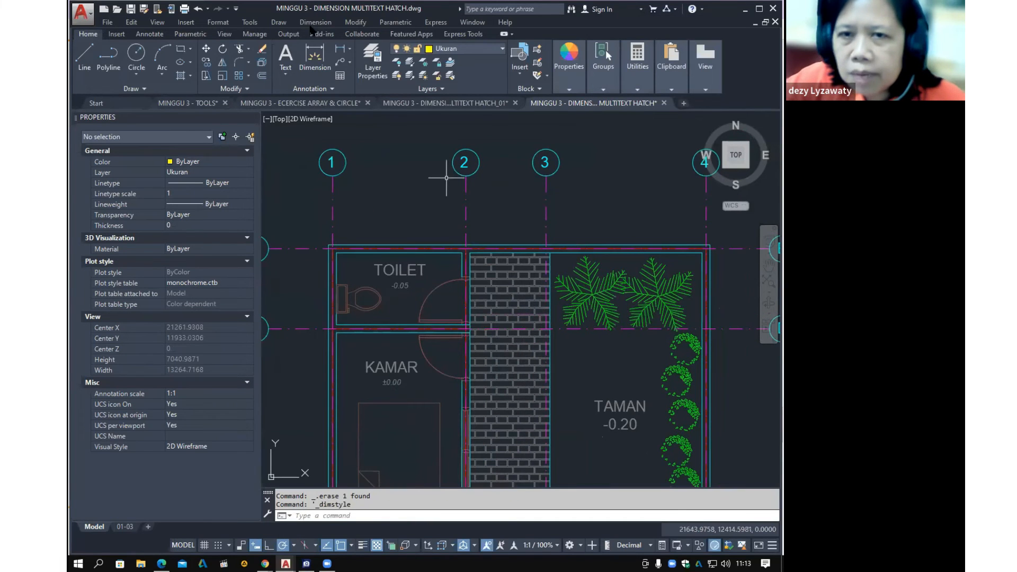
# Add a linear dimension between grid lines 1 and 2 along axis E, placed above the toilet wall
pyautogui.click(315, 22)
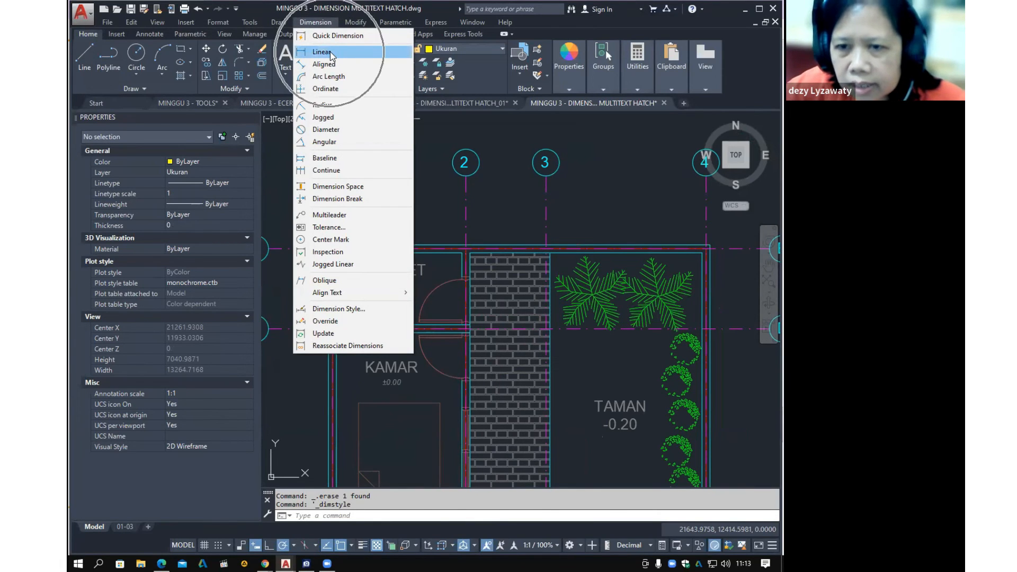
pyautogui.click(321, 52)
pyautogui.scroll(2, 326, 232)
pyautogui.scroll(2, 326, 232)
pyautogui.click(337, 272)
pyautogui.moveTo(635, 256); pyautogui.dragTo(499, 220, button='middle')
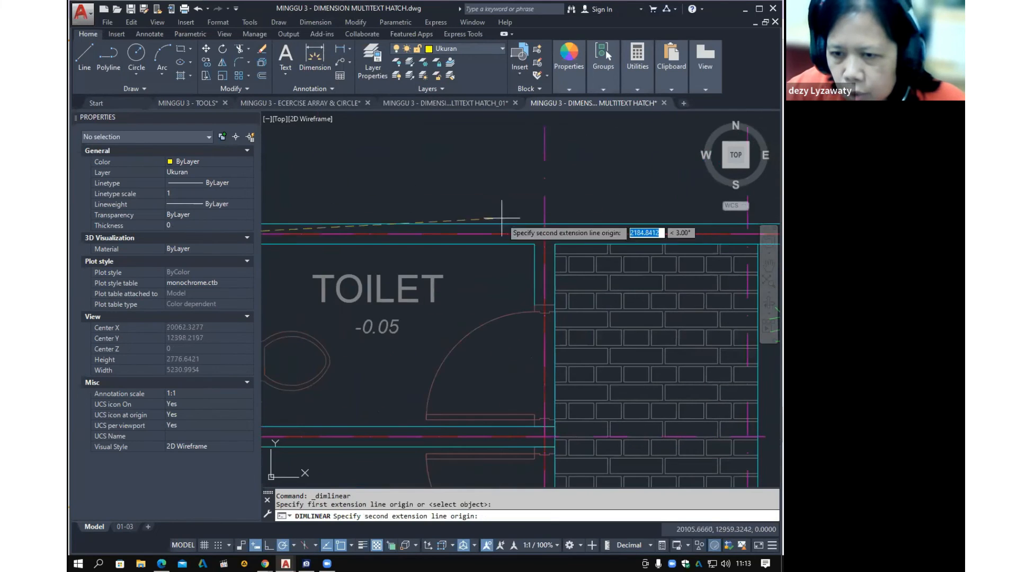
pyautogui.click(538, 234)
pyautogui.scroll(-2, 535, 230)
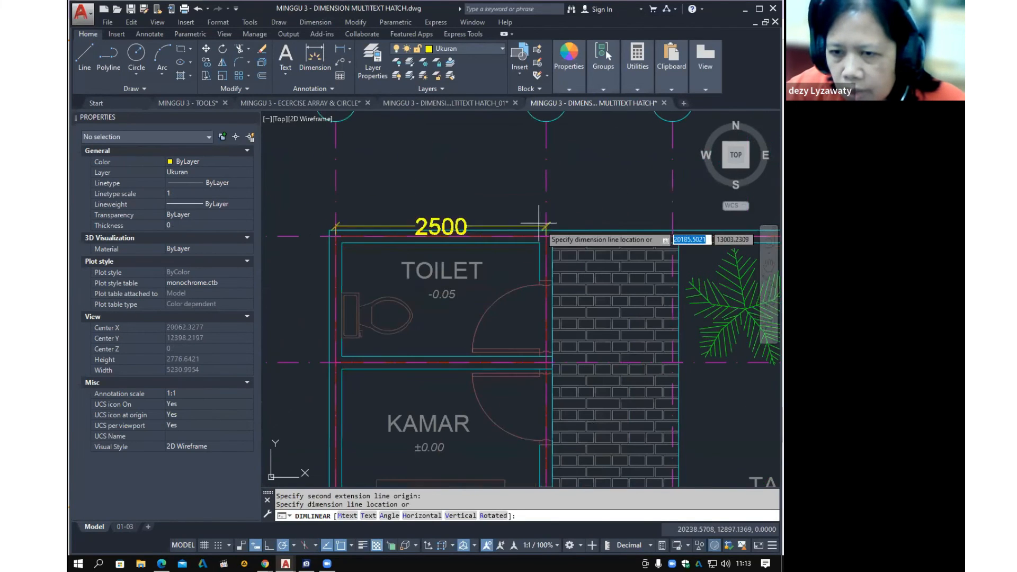
pyautogui.click(527, 185)
# Add a linear dimension between grid lines 2 and 3 along axis E, level with the dimension between grids 1 and 2
pyautogui.moveTo(622, 205); pyautogui.dragTo(545, 218, button='middle')
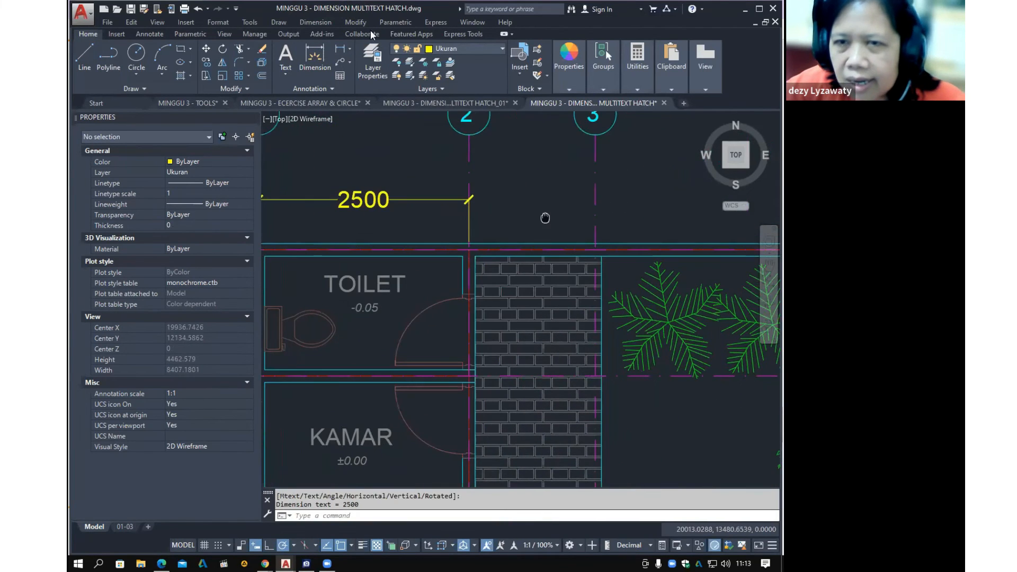
pyautogui.click(326, 24)
pyautogui.click(321, 52)
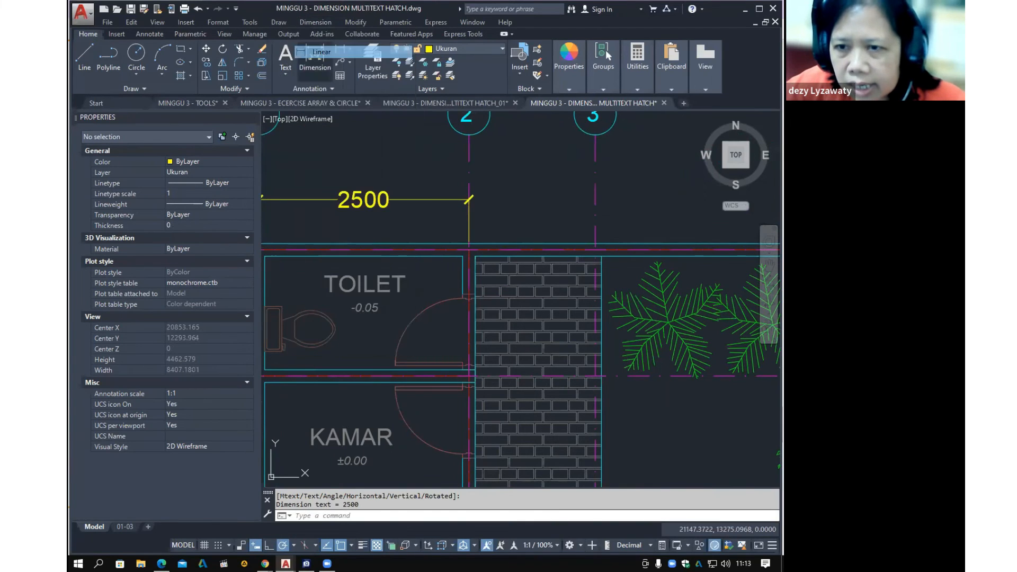
pyautogui.press('ctrl')
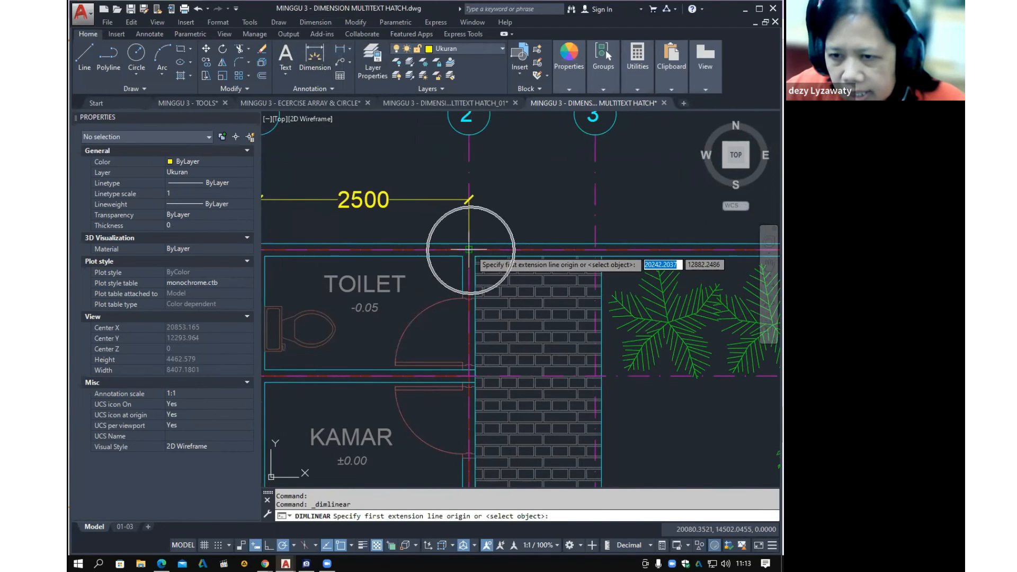
pyautogui.click(469, 249)
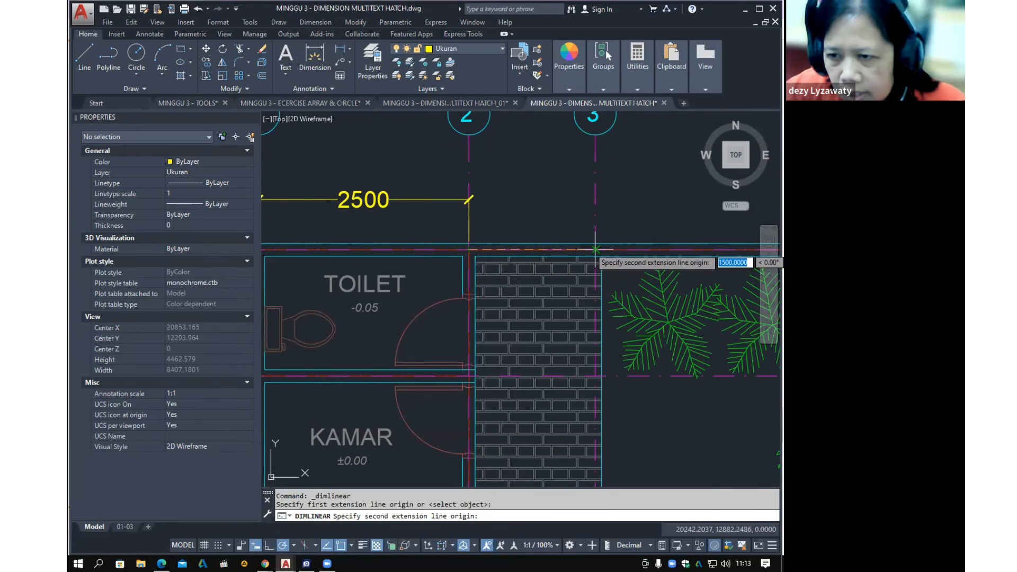
pyautogui.press('ctrl')
pyautogui.click(597, 228)
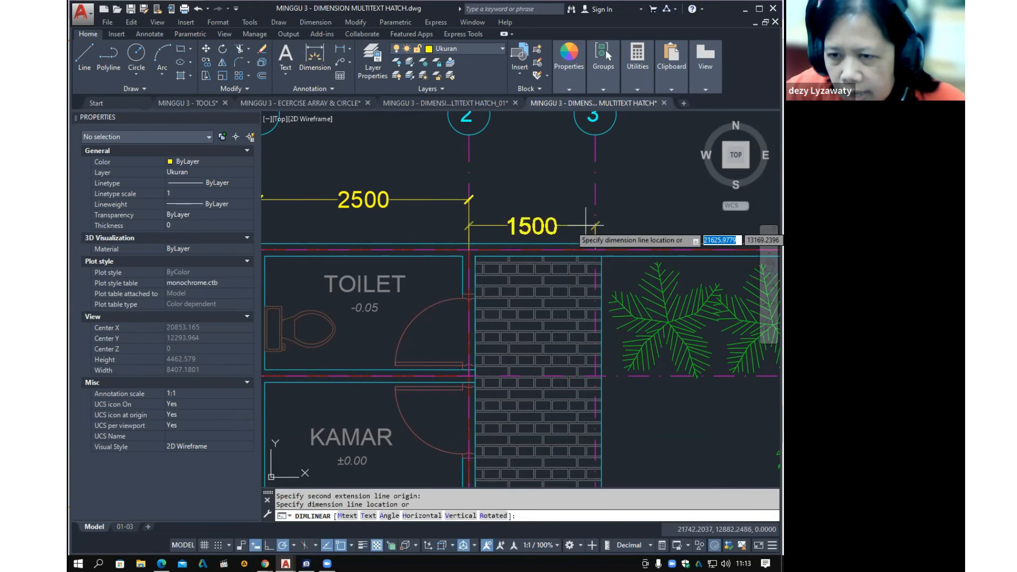
pyautogui.click(469, 198)
# Add a linear dimension between grid lines 3 and 4 along axis E, in line with the neighbouring dimensions
pyautogui.moveTo(686, 270); pyautogui.dragTo(504, 277, button='middle')
pyautogui.rightClick(508, 238)
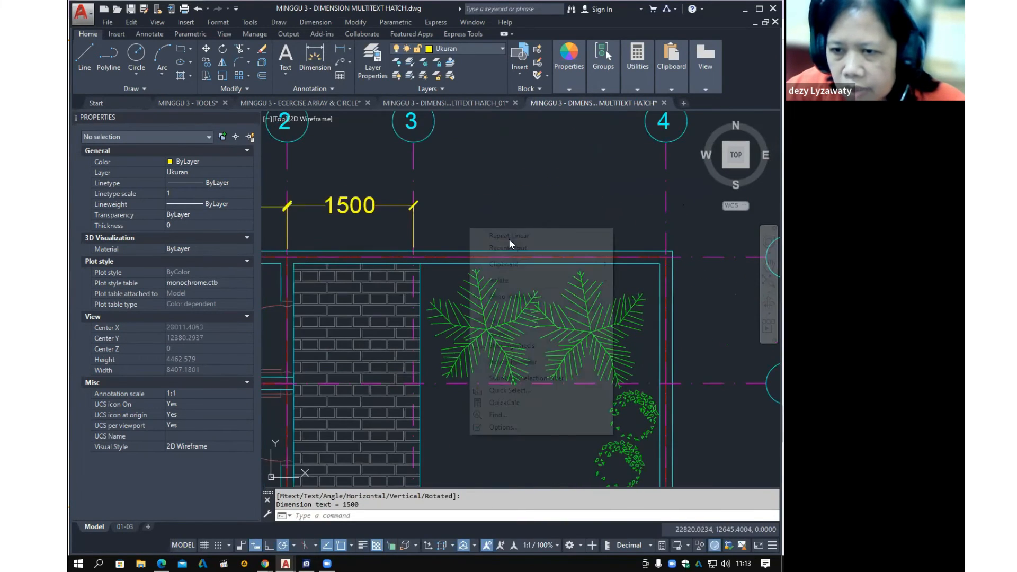
pyautogui.click(508, 238)
pyautogui.click(413, 256)
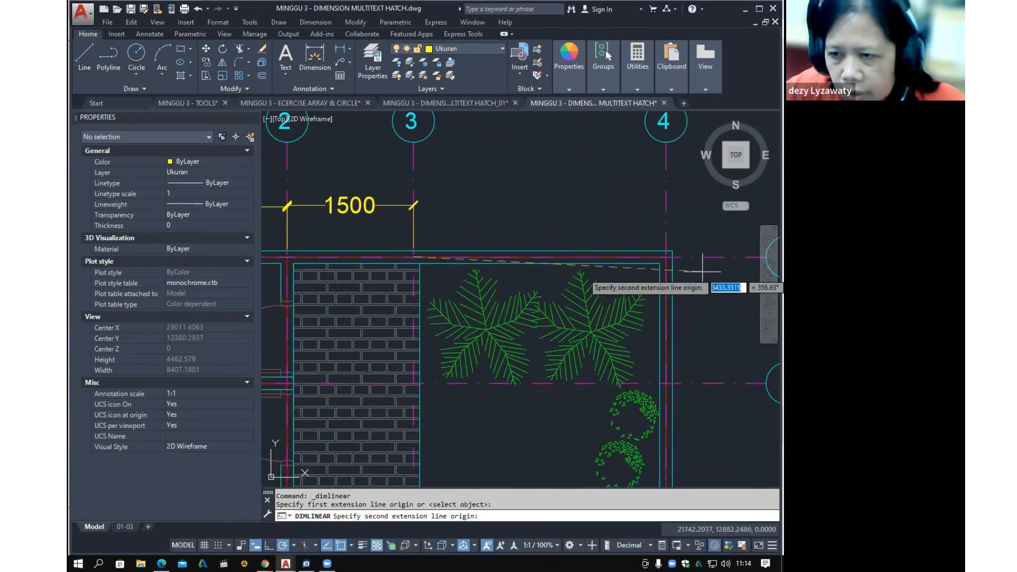
pyautogui.click(666, 257)
pyautogui.click(414, 204)
# Add an overall linear dimension from grid line 1 to grid line 4, placed above the individual grid dimensions
pyautogui.scroll(-5, 414, 203)
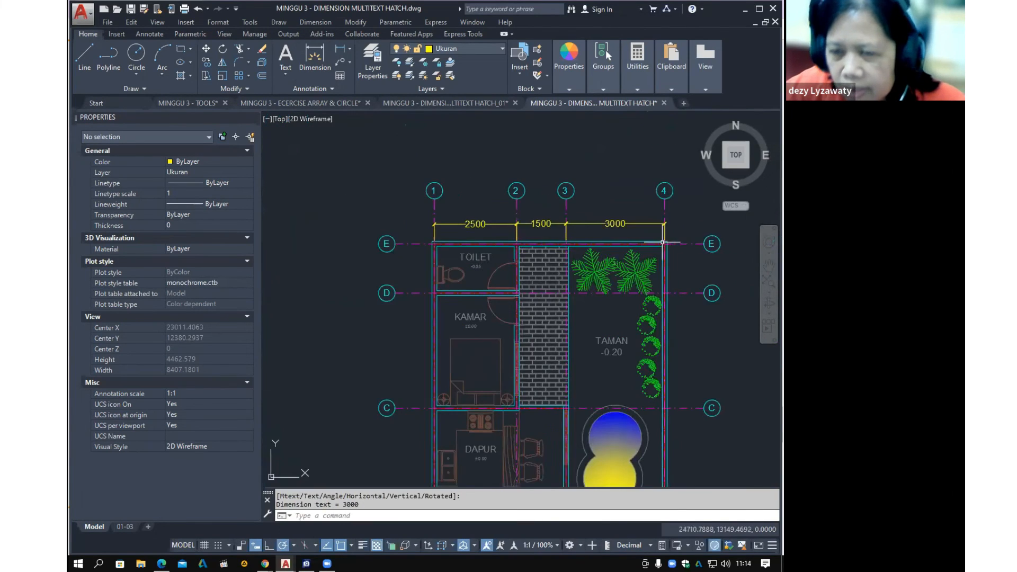
pyautogui.click(309, 25)
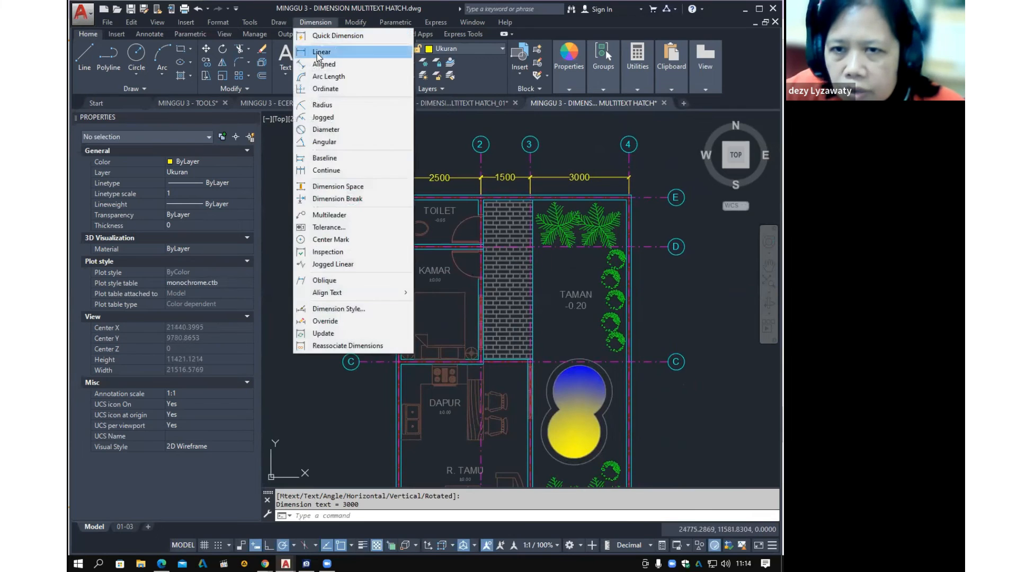
pyautogui.click(317, 53)
pyautogui.scroll(3, 412, 223)
pyautogui.click(390, 183)
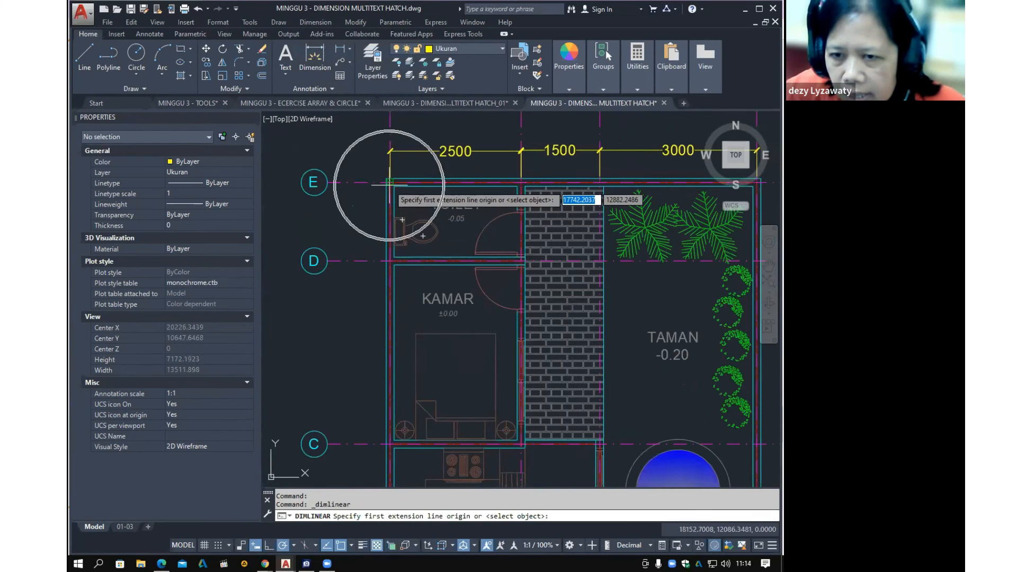
pyautogui.moveTo(760, 183); pyautogui.dragTo(589, 282, button='middle')
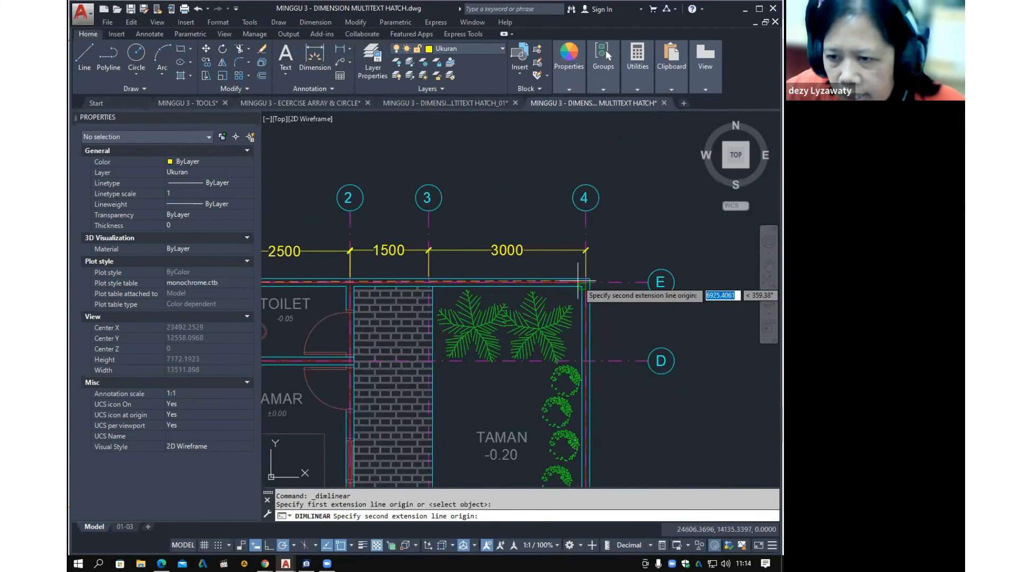
pyautogui.press('ctrl')
pyautogui.click(586, 282)
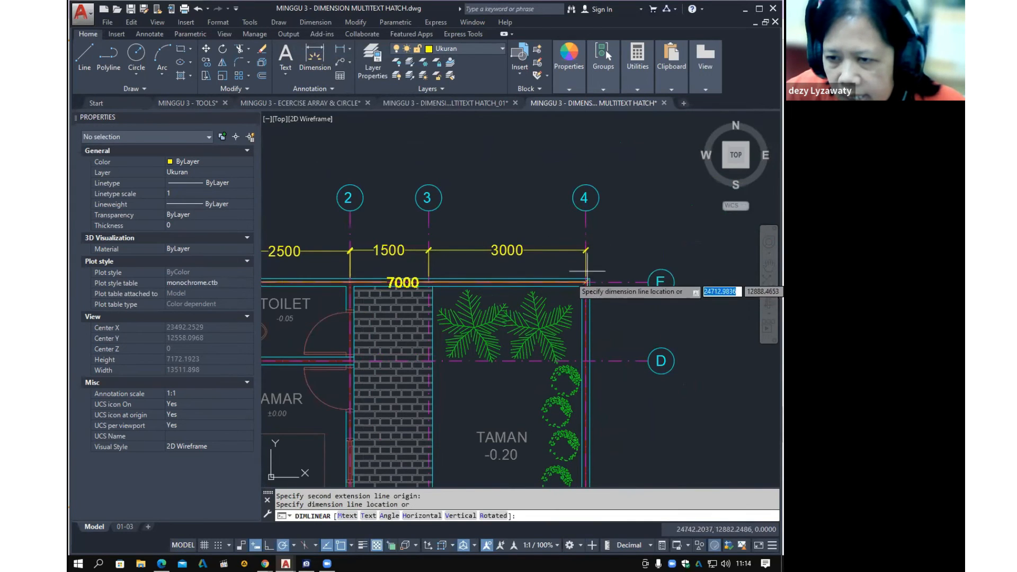
pyautogui.click(609, 225)
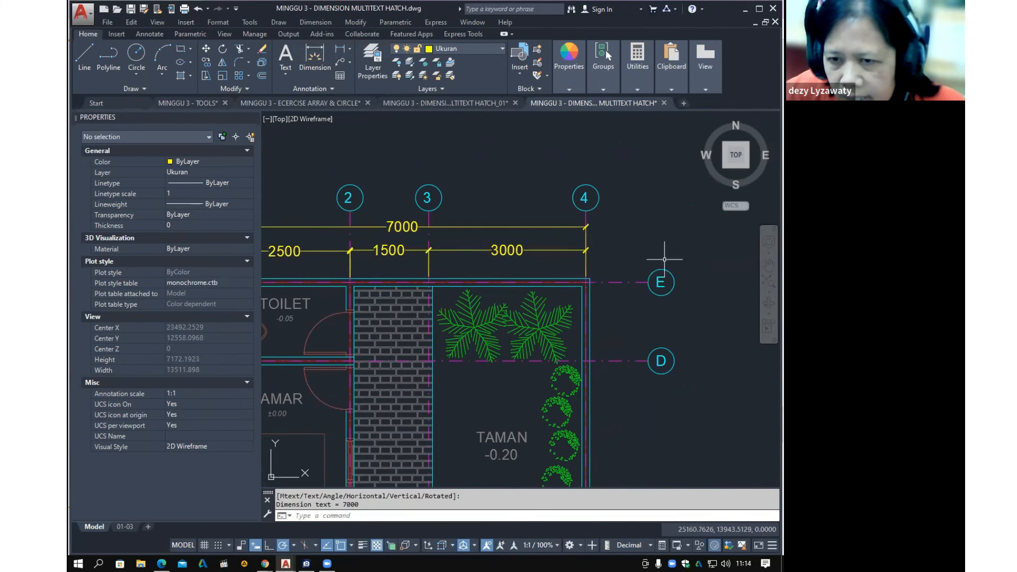
# Add a vertical linear dimension between grid lines E and D, placed outside the toilet's outer wall beside grid line 1
pyautogui.scroll(-5, 609, 297)
pyautogui.moveTo(598, 313)
pyautogui.mouseDown(button='middle')
pyautogui.moveTo(595, 227)
pyautogui.moveTo(581, 217)
pyautogui.moveTo(580, 244)
pyautogui.mouseUp(button='middle')
pyautogui.click(313, 22)
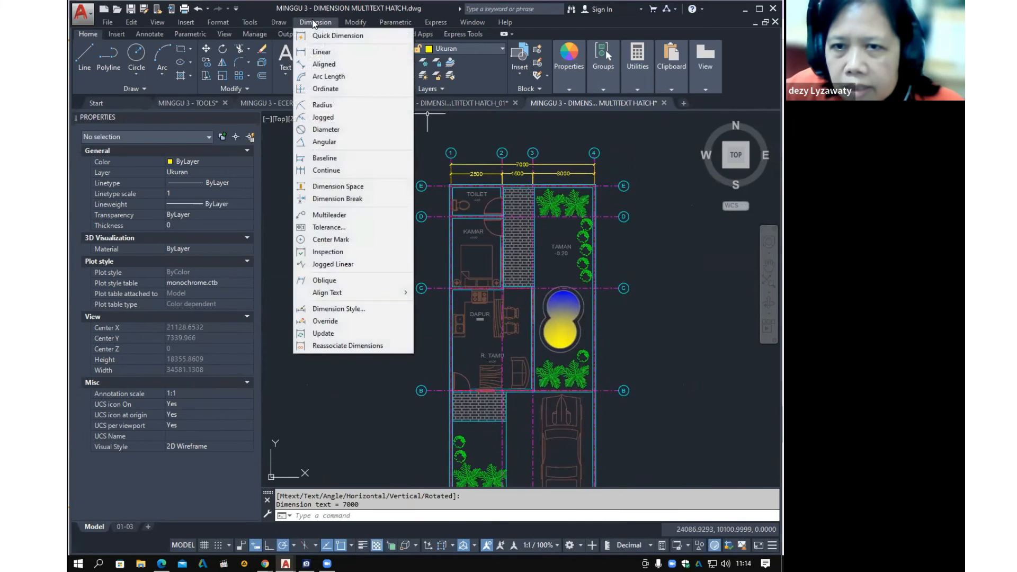
pyautogui.click(328, 52)
pyautogui.scroll(8, 440, 194)
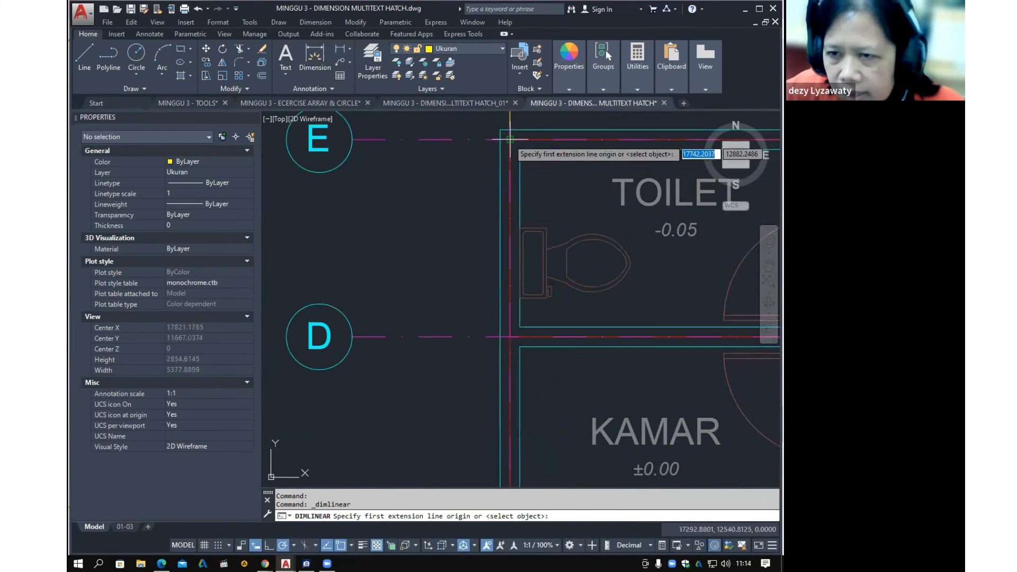
pyautogui.click(509, 139)
pyautogui.click(509, 336)
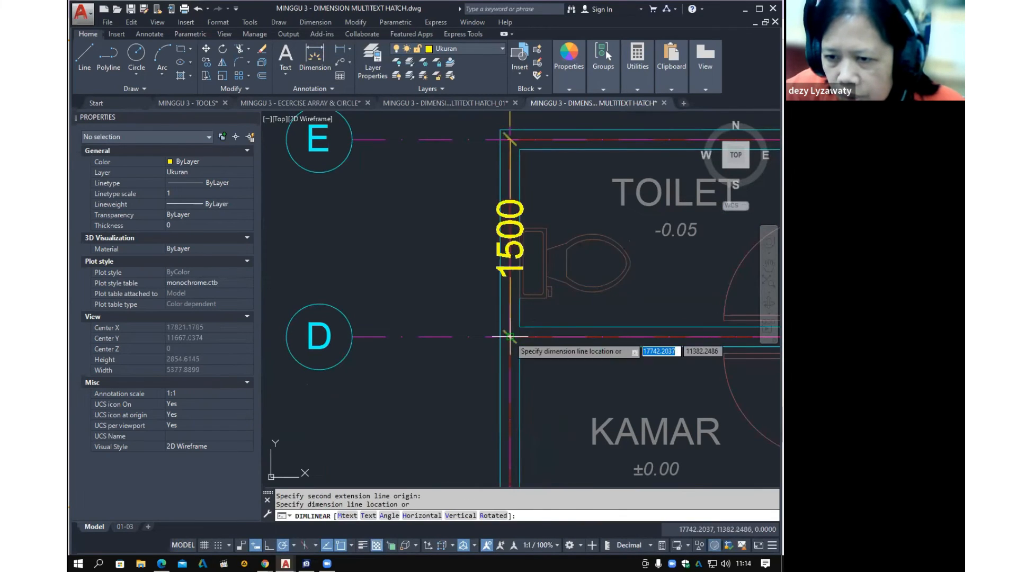
pyautogui.click(420, 265)
# Continue the vertical dimension beside grid line 1 from grid line D to grid line C
pyautogui.scroll(-6, 424, 273)
pyautogui.moveTo(437, 277); pyautogui.dragTo(426, 212, button='middle')
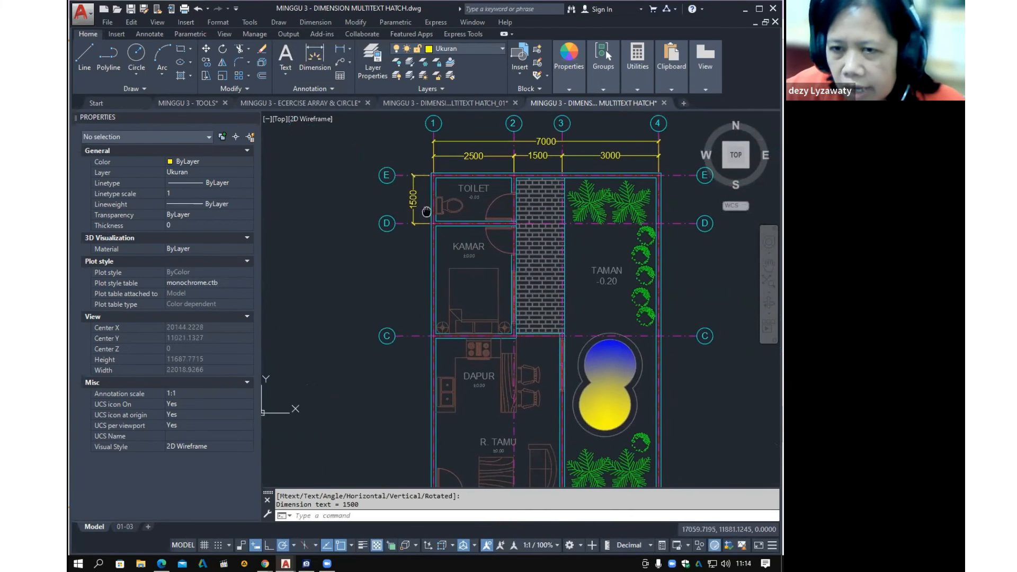
pyautogui.click(315, 22)
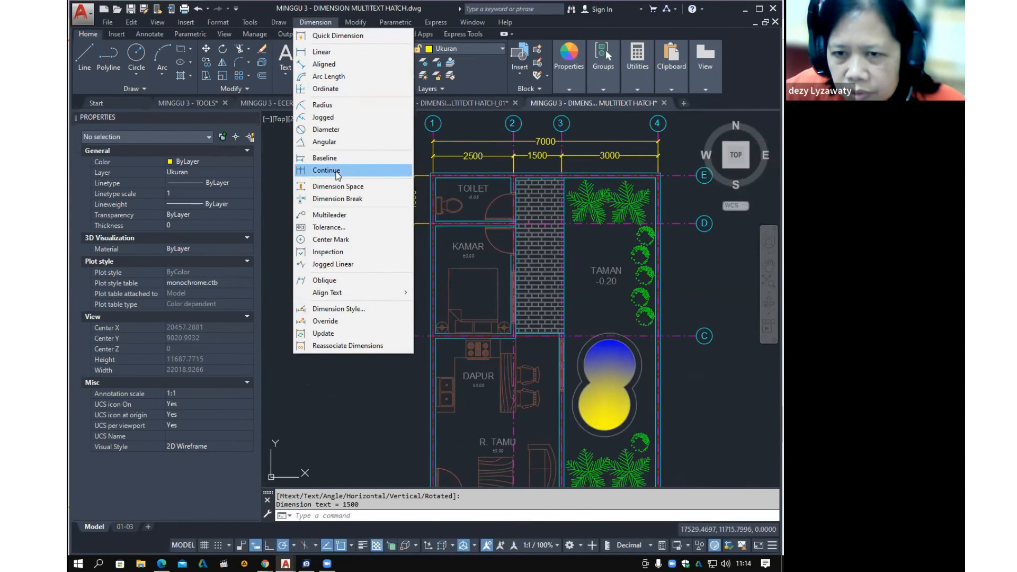
pyautogui.click(336, 172)
pyautogui.scroll(5, 438, 365)
pyautogui.click(437, 301)
pyautogui.scroll(-5, 437, 305)
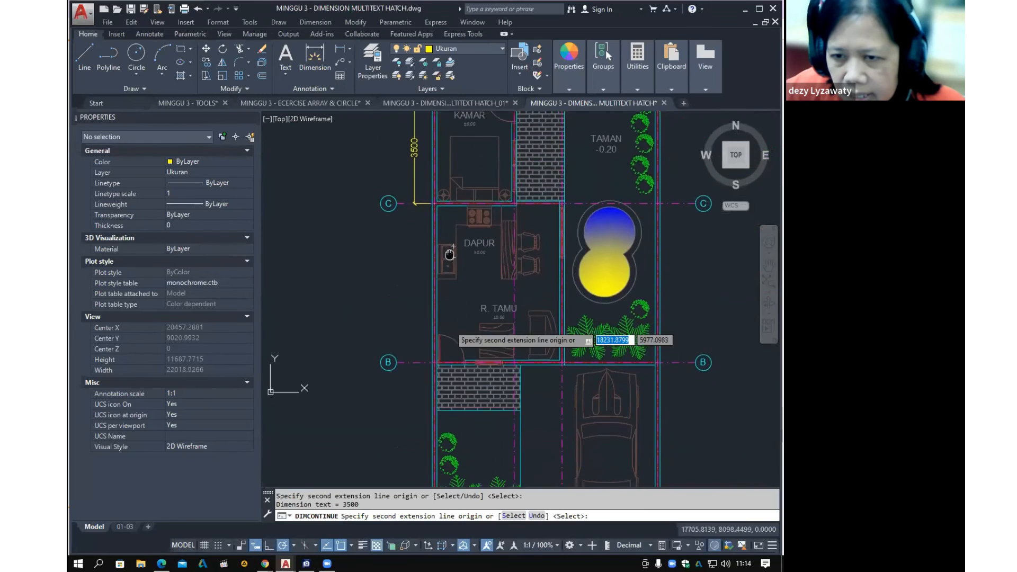
# Extend the continued dimension chain beside grid line 1 to grid lines B and A
pyautogui.scroll(5, 438, 365)
pyautogui.click(437, 363)
pyautogui.scroll(-5, 438, 364)
pyautogui.moveTo(422, 378); pyautogui.dragTo(428, 225, button='middle')
pyautogui.scroll(5, 467, 402)
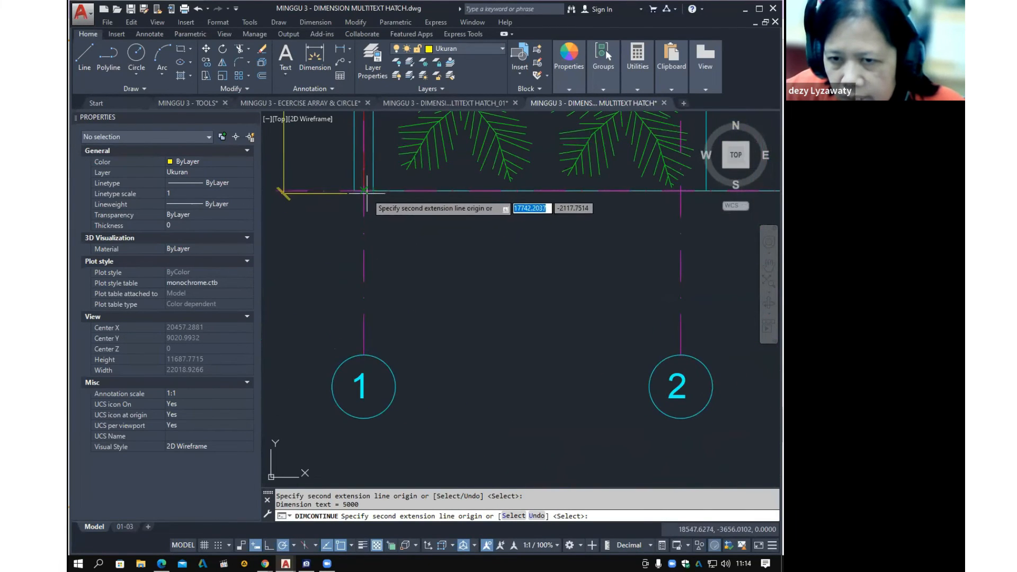
pyautogui.scroll(-6, 416, 318)
pyautogui.press('Return')
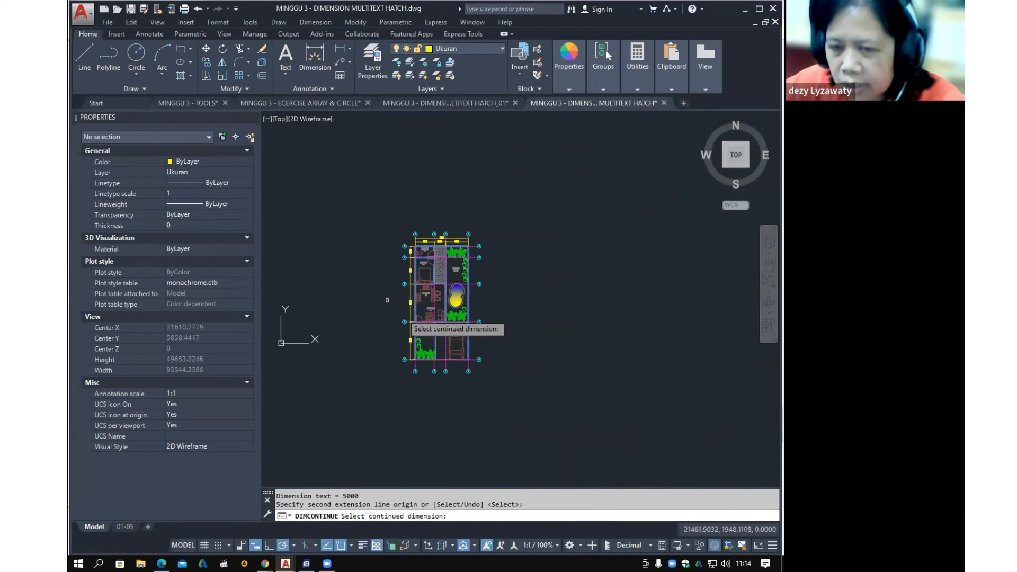
pyautogui.scroll(5, 387, 300)
pyautogui.scroll(2, 535, 195)
pyautogui.press('Escape')
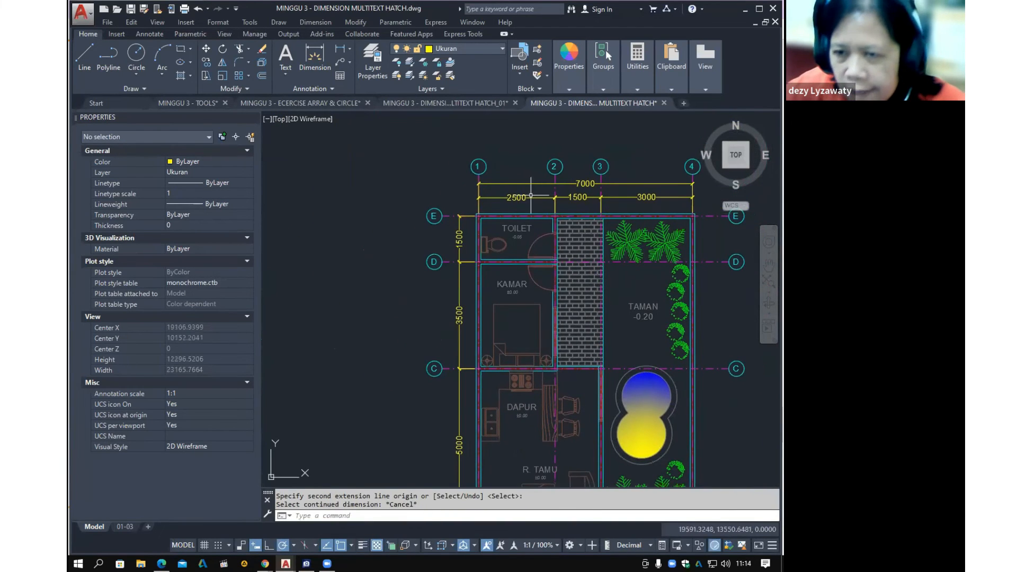
# Add an overall vertical linear dimension from grid line E to grid line A, placed outside the individual dimensions beside grid line 1
pyautogui.scroll(-5, 530, 196)
pyautogui.moveTo(573, 261); pyautogui.dragTo(498, 236, button='middle')
pyautogui.scroll(5, 445, 202)
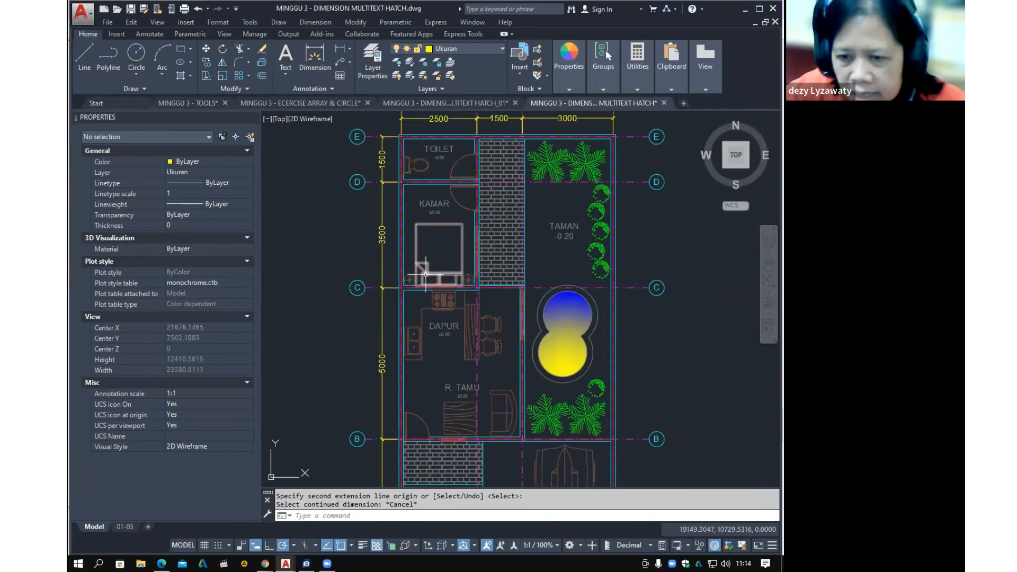
pyautogui.moveTo(426, 144); pyautogui.dragTo(407, 221, button='middle')
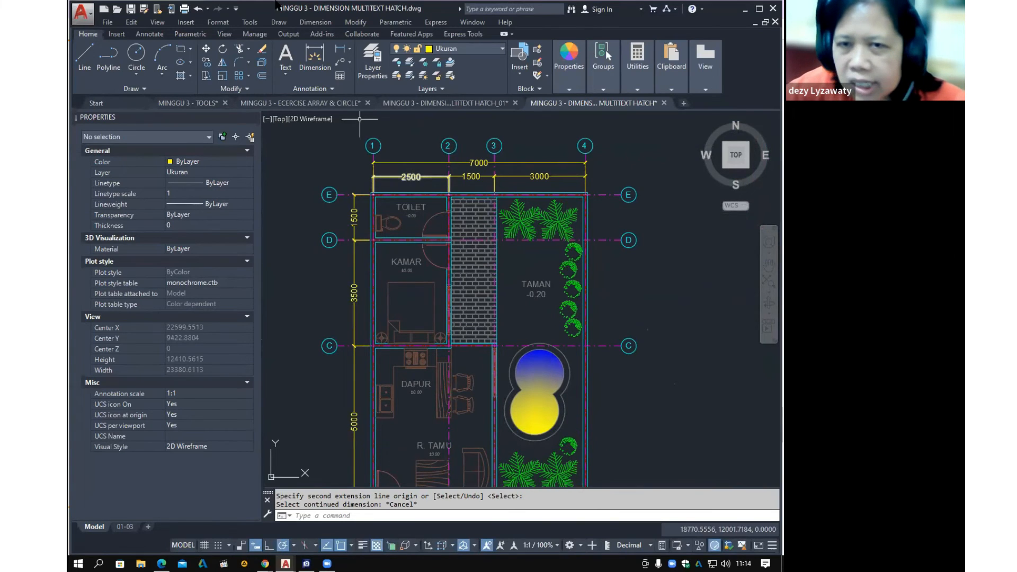
pyautogui.click(318, 23)
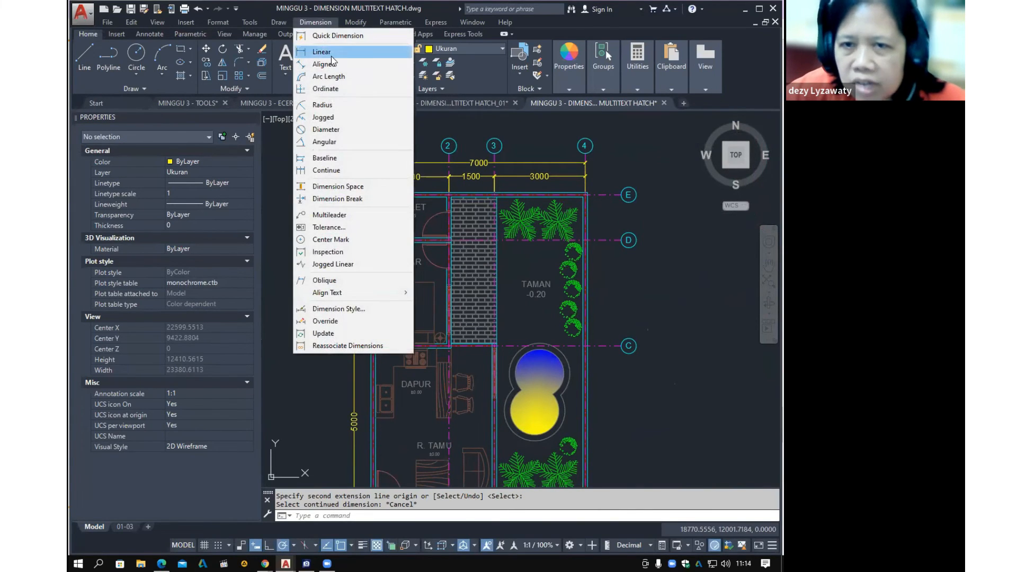
pyautogui.click(325, 51)
pyautogui.scroll(4, 380, 202)
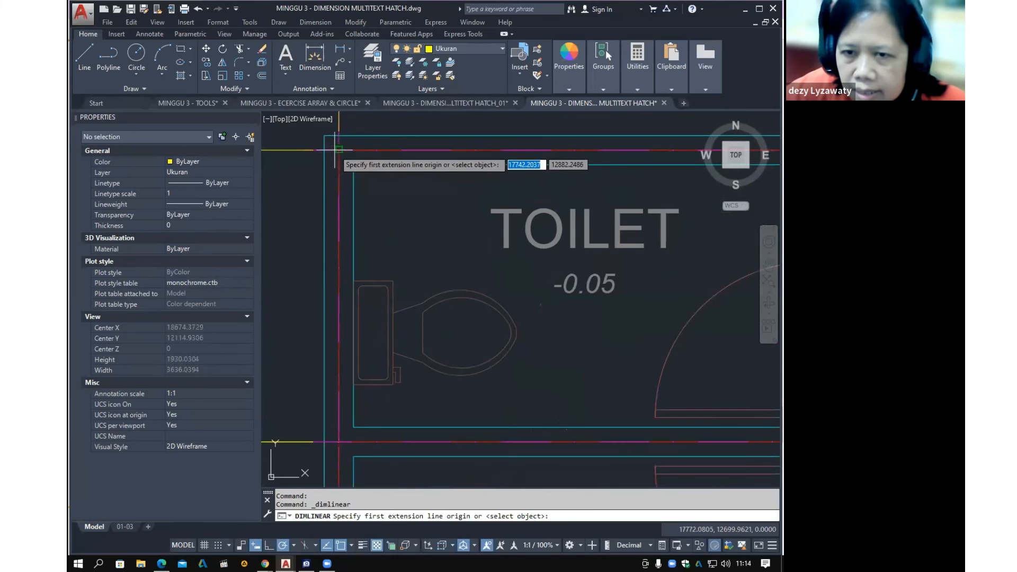
pyautogui.click(337, 152)
pyautogui.scroll(-1, 407, 132)
pyautogui.scroll(-8, 432, 352)
pyautogui.scroll(5, 423, 345)
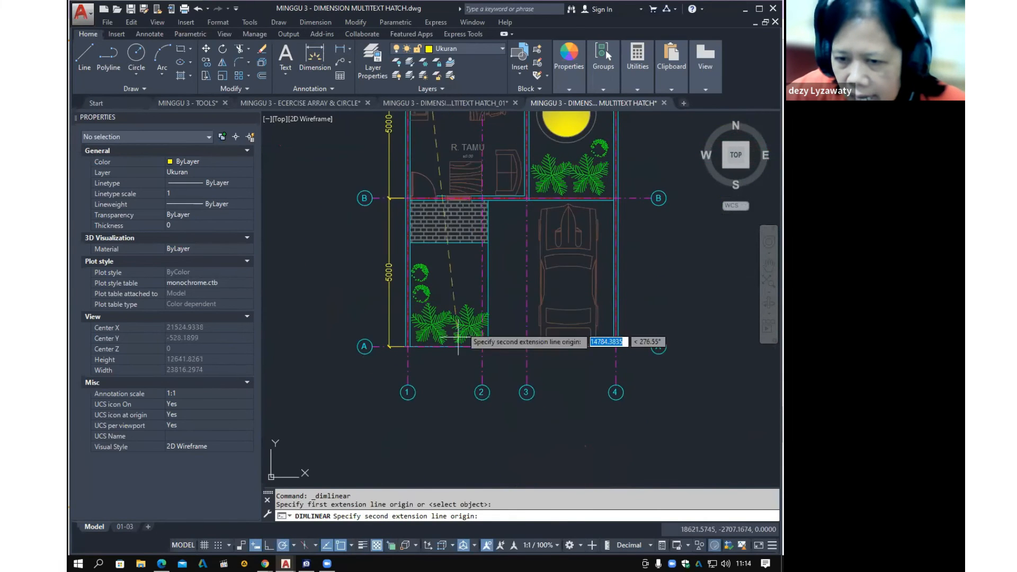
pyautogui.click(408, 340)
pyautogui.click(371, 291)
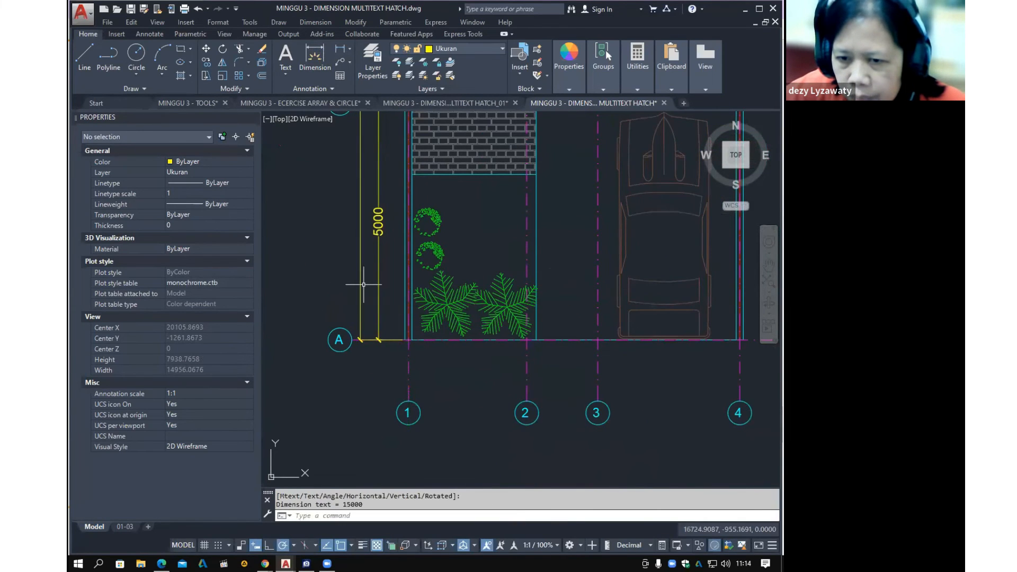
# Add a horizontal linear dimension between grid lines 1 and 3 along axis A, placed below the plan
pyautogui.scroll(-4, 494, 334)
pyautogui.moveTo(494, 333); pyautogui.dragTo(445, 414, button='middle')
pyautogui.scroll(2, 488, 356)
pyautogui.moveTo(441, 347); pyautogui.dragTo(442, 239, button='middle')
pyautogui.click(315, 23)
pyautogui.click(328, 49)
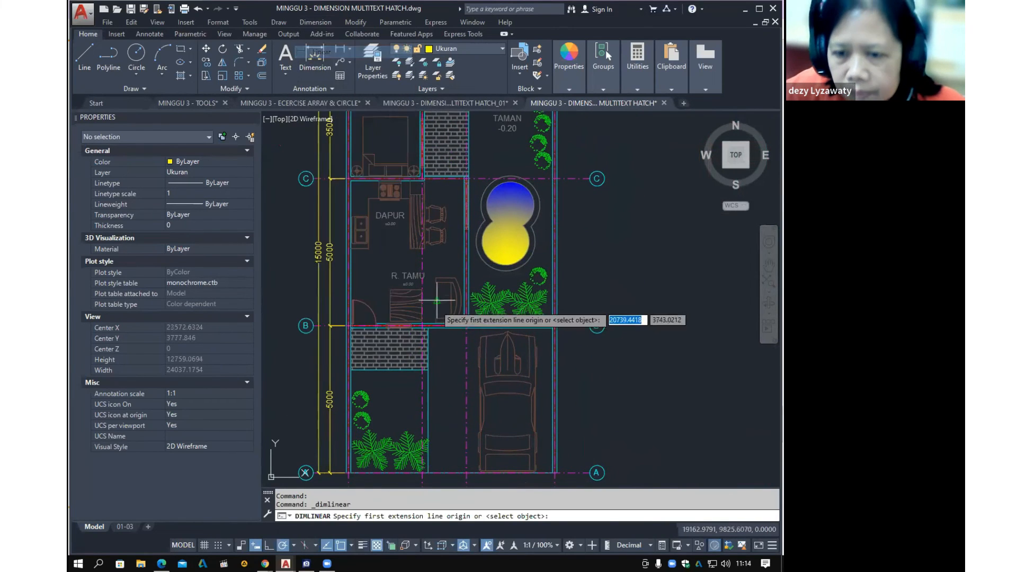
pyautogui.scroll(5, 365, 320)
pyautogui.click(353, 247)
pyautogui.moveTo(641, 292); pyautogui.dragTo(503, 386, button='middle')
pyautogui.scroll(-6, 535, 338)
pyautogui.scroll(4, 518, 386)
pyautogui.click(544, 351)
pyautogui.scroll(-3, 544, 363)
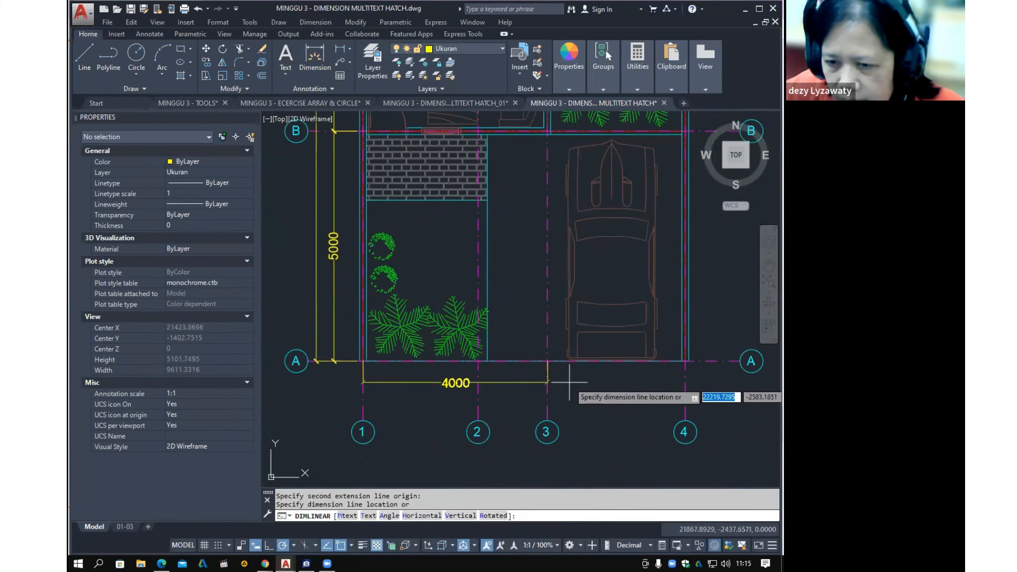
pyautogui.click(564, 382)
# Add a linear dimension between grid lines 3 and 4 along axis A, level with the dimension between grids 1 and 3
pyautogui.rightClick(538, 269)
pyautogui.click(566, 277)
pyautogui.click(547, 361)
pyautogui.click(690, 365)
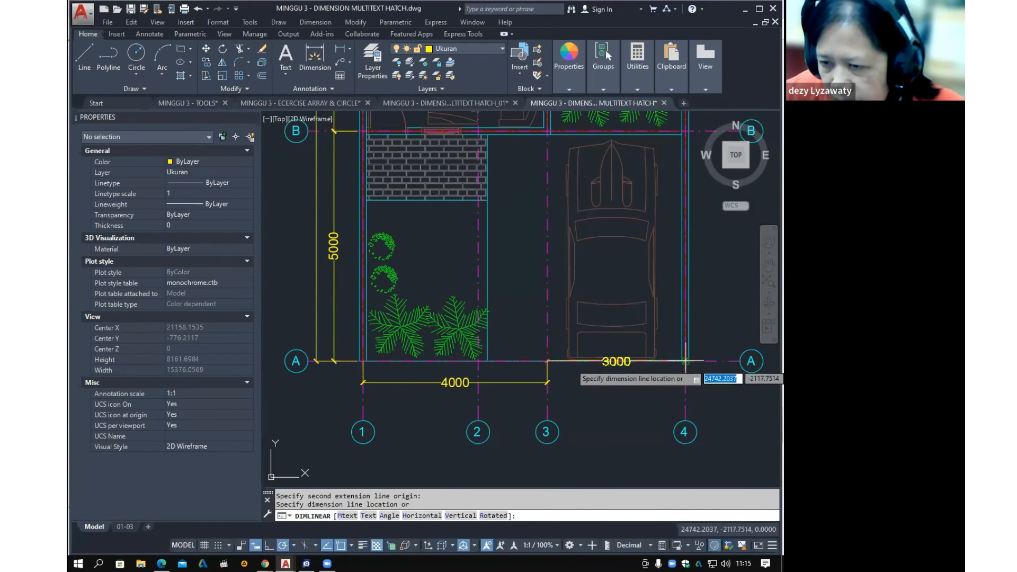
pyautogui.click(636, 383)
# Add a vertical linear dimension between grid lines E and C, placed outside the garden wall beside grid line 4
pyautogui.scroll(-3, 567, 420)
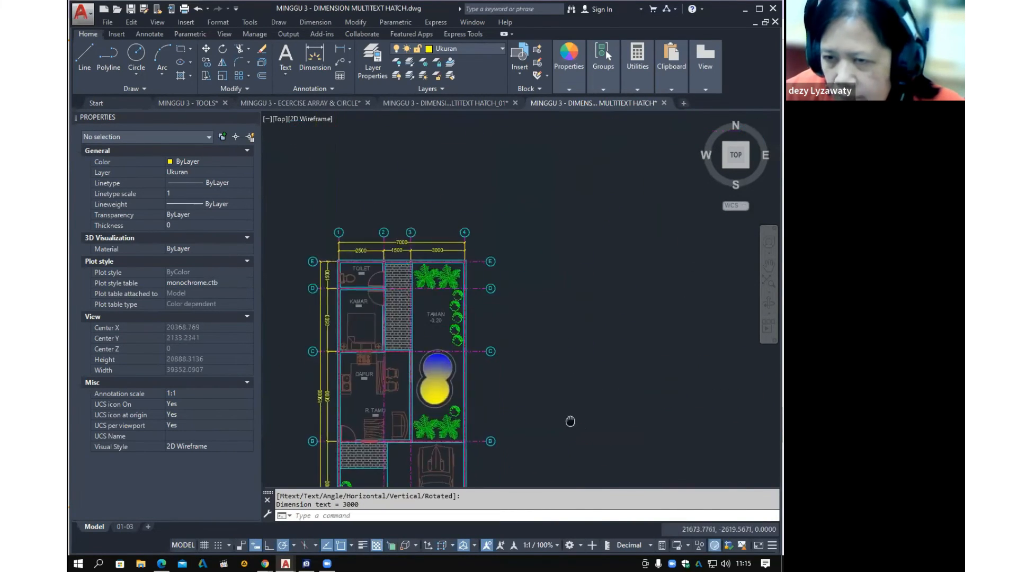
pyautogui.scroll(4, 530, 275)
pyautogui.rightClick(536, 242)
pyautogui.click(573, 248)
pyautogui.scroll(-3, 575, 295)
pyautogui.scroll(5, 602, 257)
pyautogui.click(505, 130)
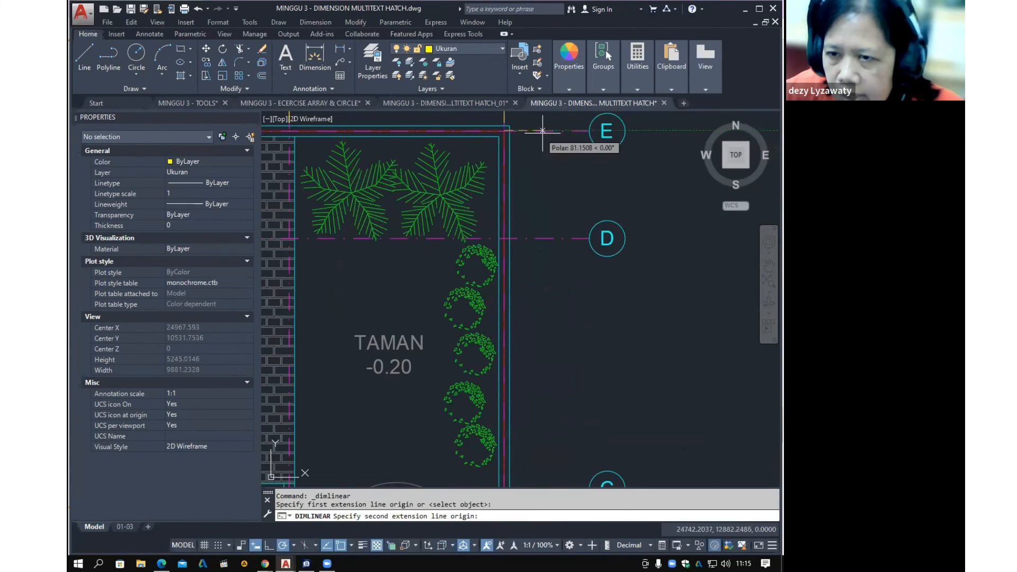
pyautogui.scroll(-3, 552, 345)
pyautogui.scroll(4, 519, 370)
pyautogui.click(518, 316)
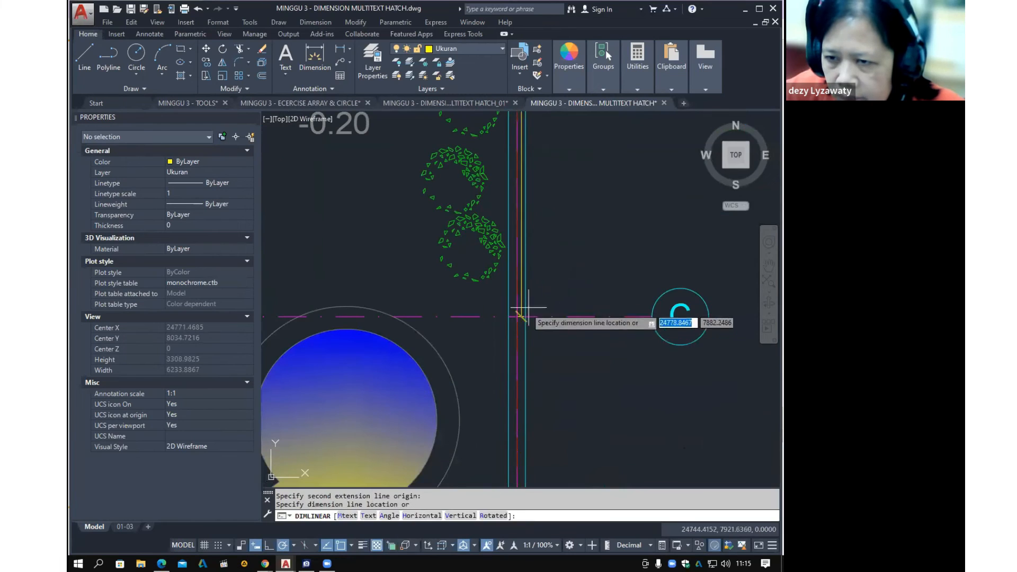
pyautogui.scroll(-3, 543, 300)
pyautogui.click(560, 284)
# Add a vertical linear dimension between grid lines C and B beside grid line 4, aligned with the dimension above it
pyautogui.moveTo(572, 343); pyautogui.dragTo(568, 244, button='middle')
pyautogui.rightClick(551, 227)
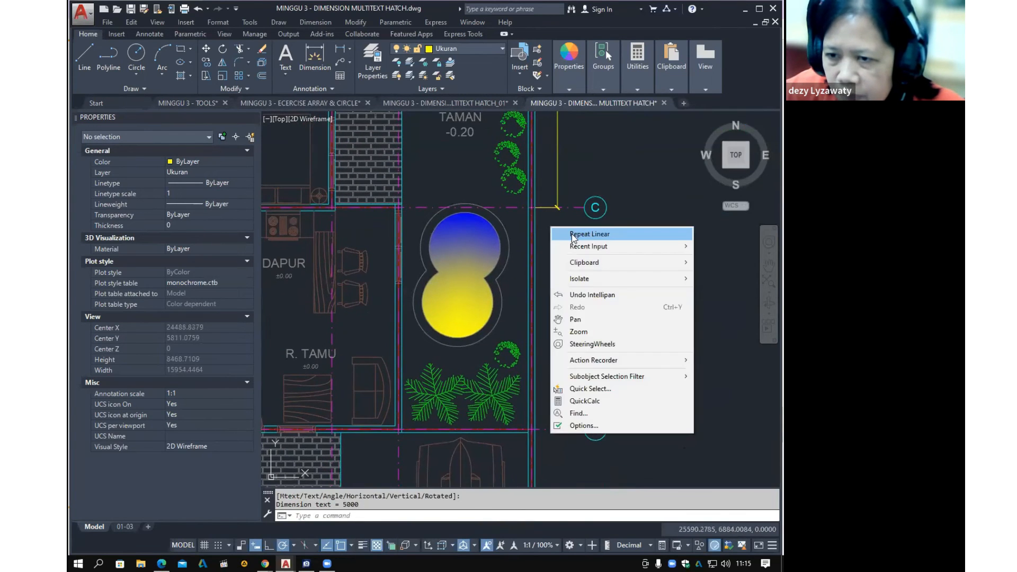
pyautogui.click(572, 234)
pyautogui.click(531, 207)
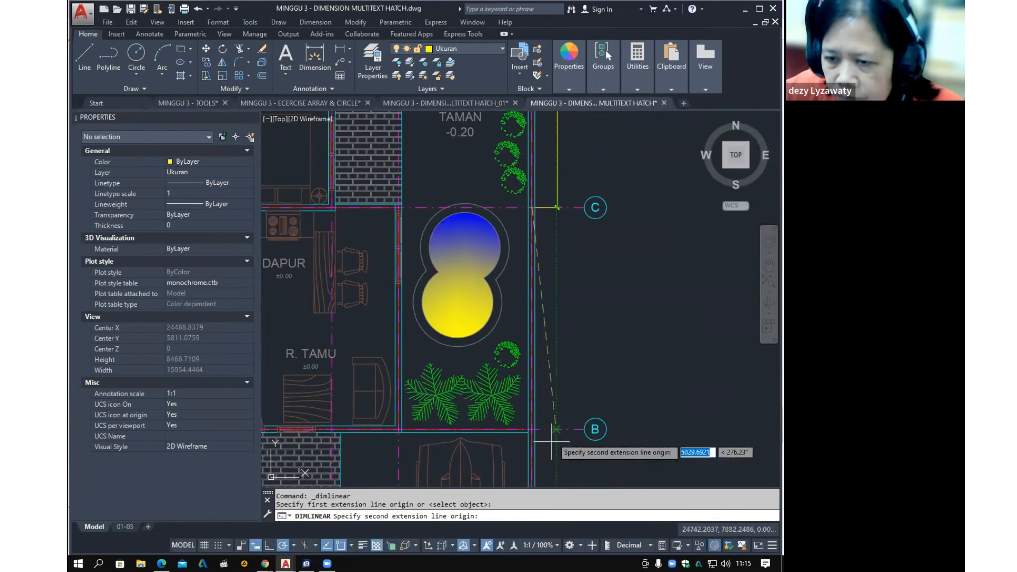
pyautogui.click(533, 429)
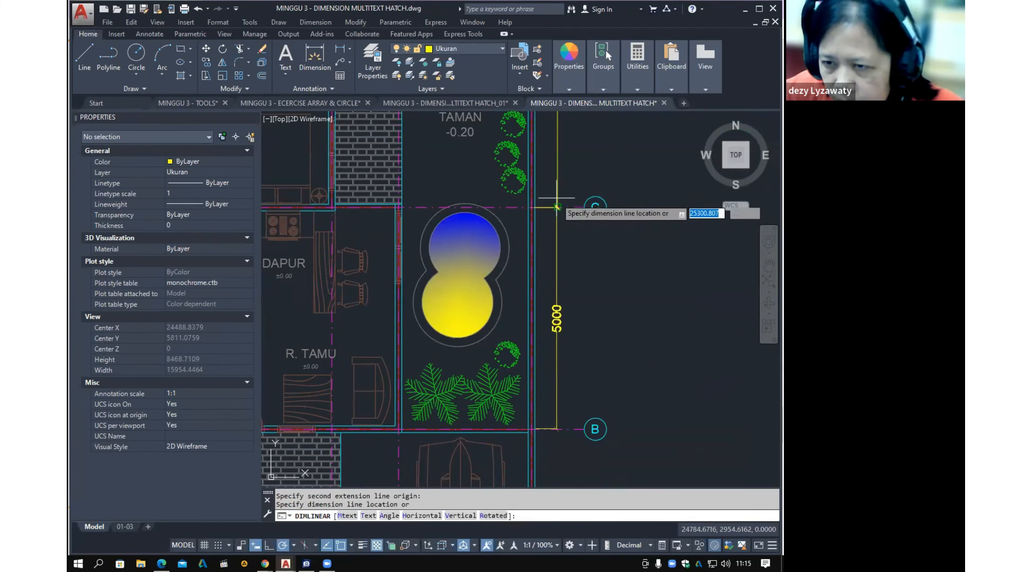
pyautogui.click(558, 328)
# Continue the dimension chain beside grid line 4 from grid line B to grid line A
pyautogui.scroll(-3, 597, 336)
pyautogui.scroll(3, 553, 284)
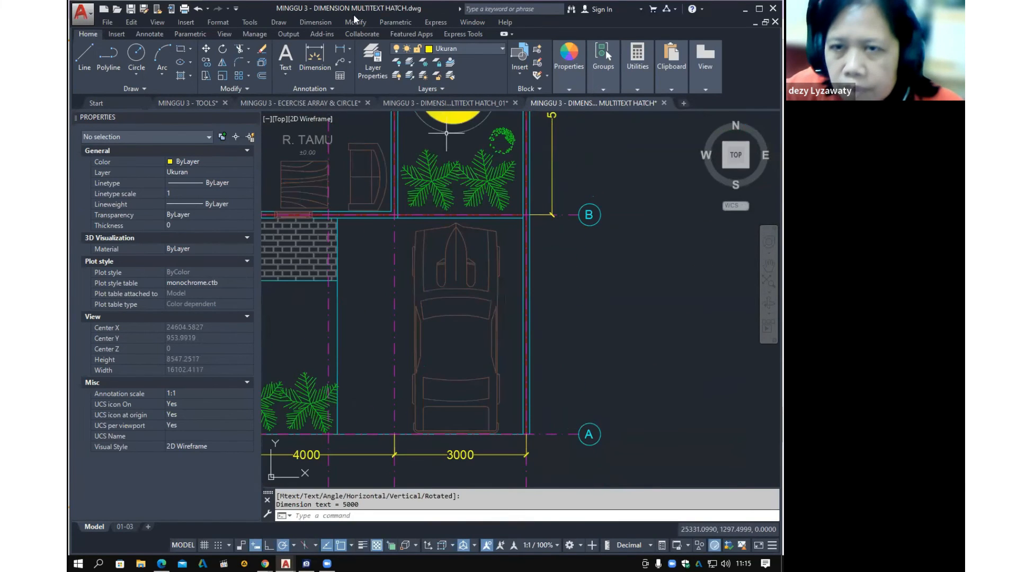
pyautogui.click(329, 22)
pyautogui.click(339, 170)
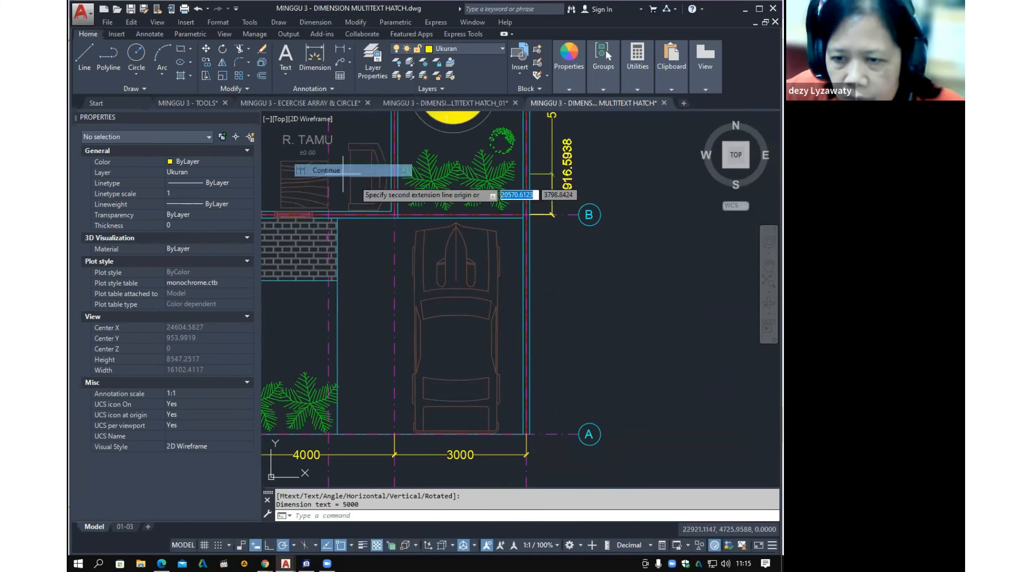
pyautogui.scroll(3, 526, 442)
pyautogui.click(524, 411)
pyautogui.scroll(-4, 523, 411)
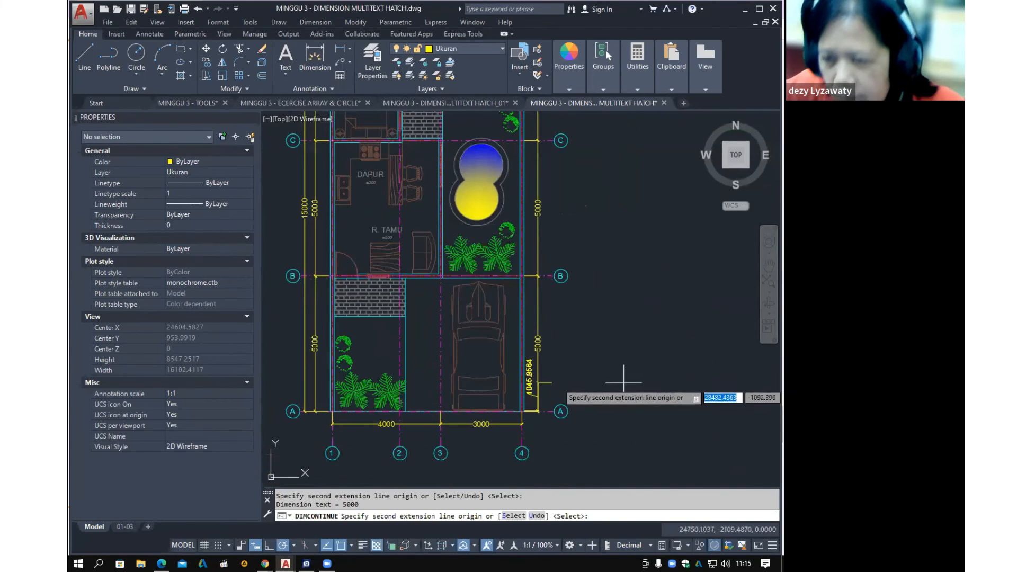
pyautogui.press('Escape')
pyautogui.scroll(-5, 571, 334)
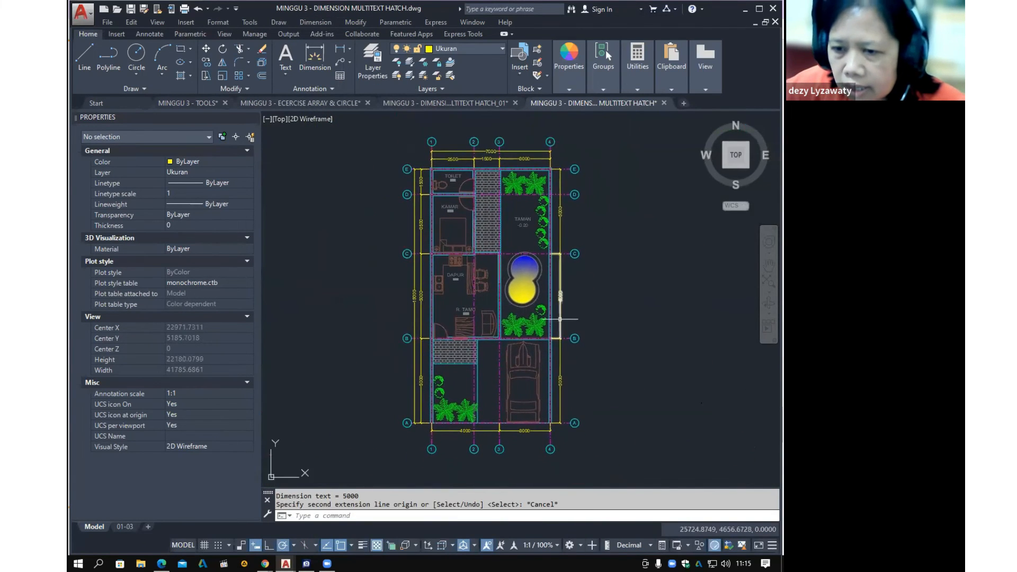
pyautogui.moveTo(554, 320); pyautogui.dragTo(546, 323, button='middle')
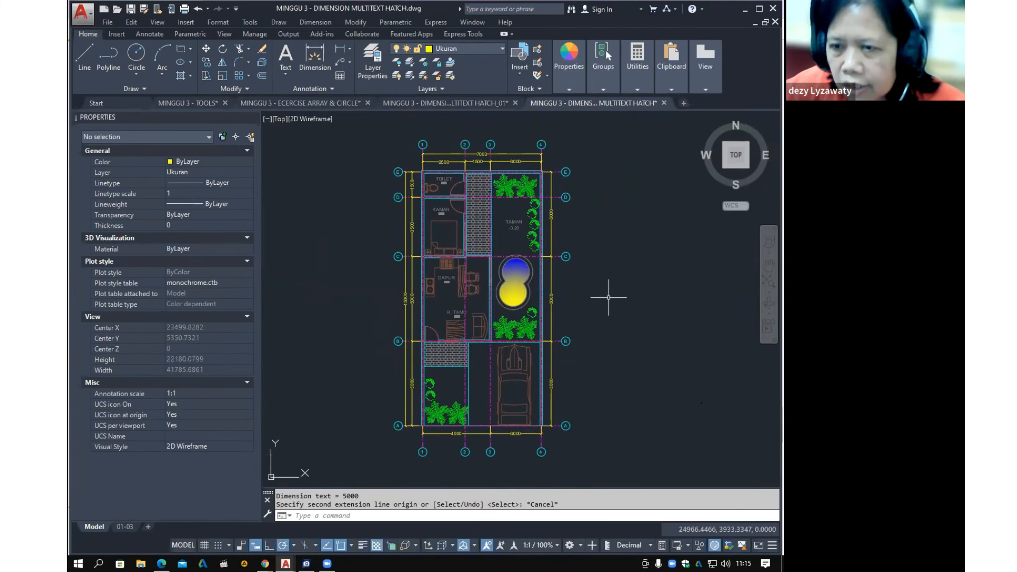
pyautogui.moveTo(608, 297); pyautogui.dragTo(600, 298, button='middle')
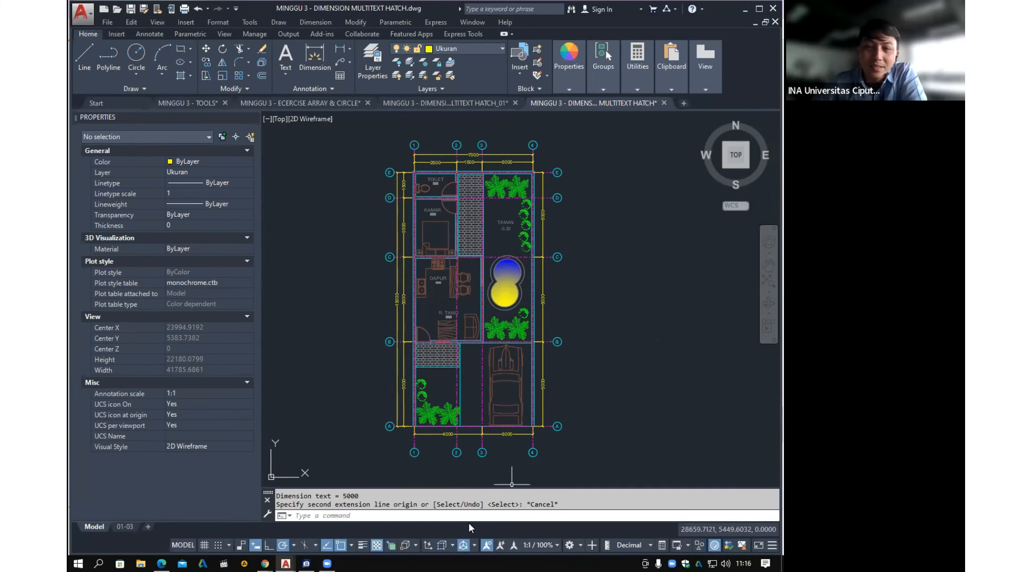
pyautogui.click(665, 367)
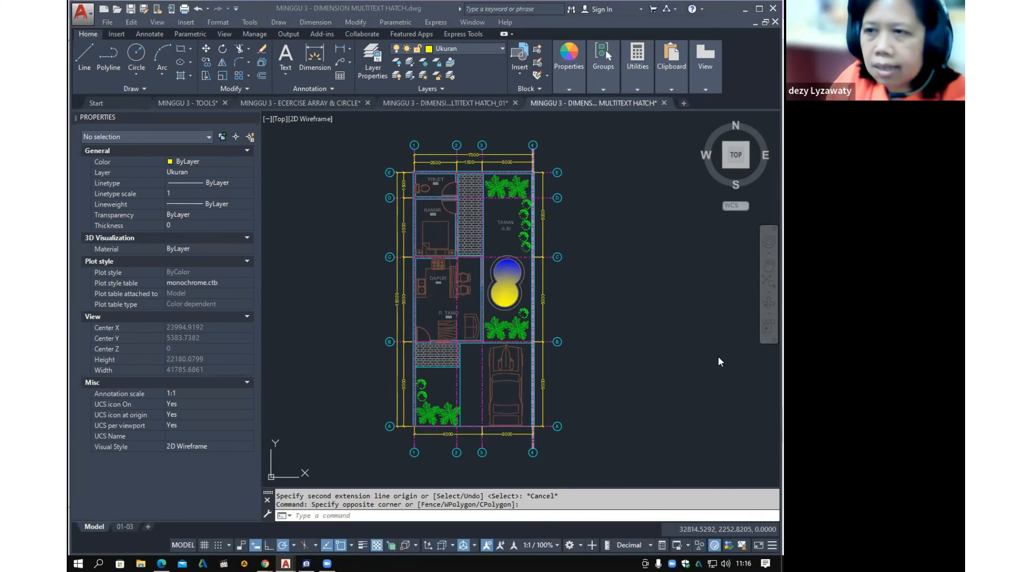
# Draw a circle by centre and radius in the empty area between grid bubbles 4 and A
pyautogui.click(276, 22)
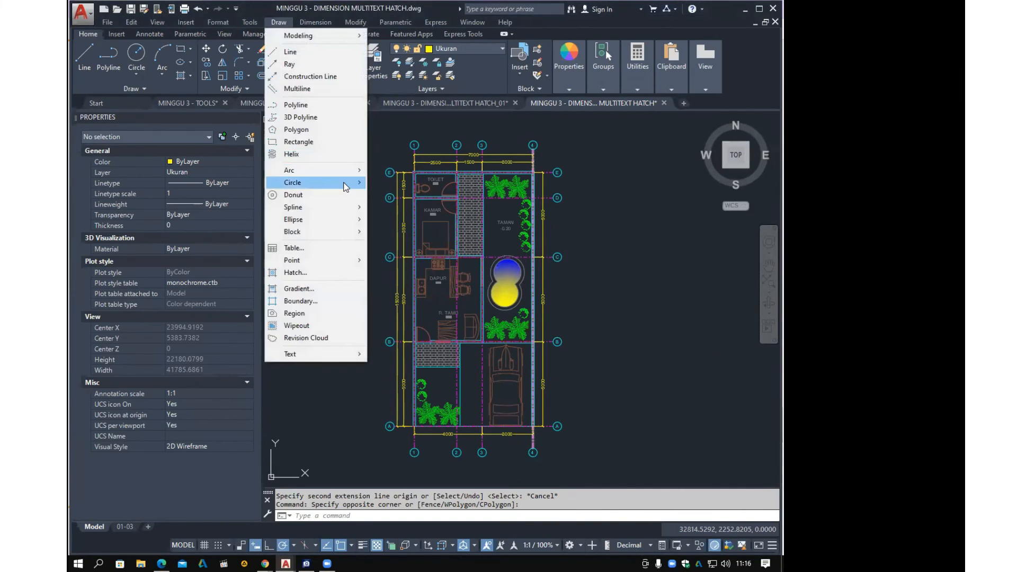
pyautogui.moveTo(345, 187)
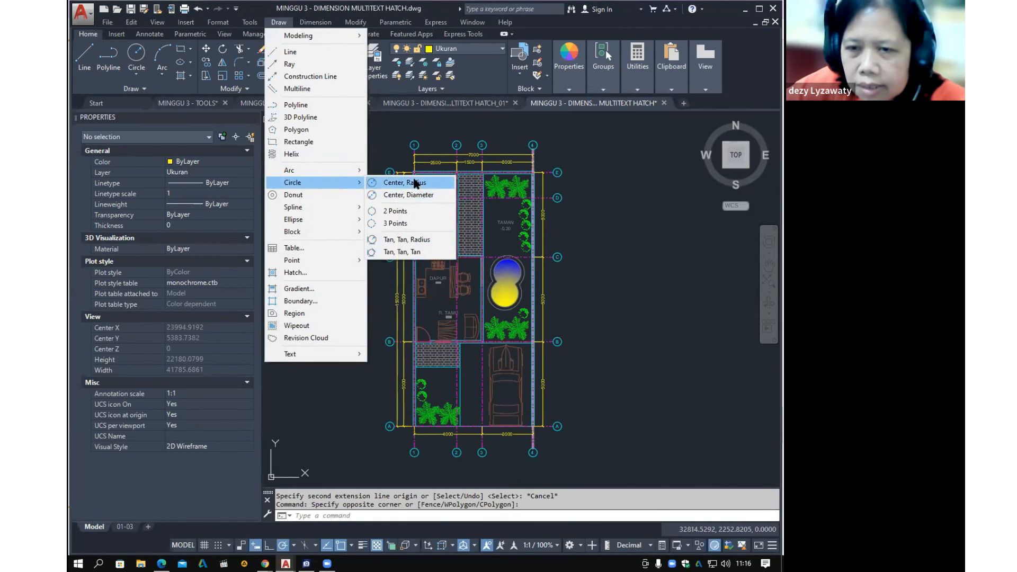
pyautogui.click(416, 183)
pyautogui.scroll(4, 564, 448)
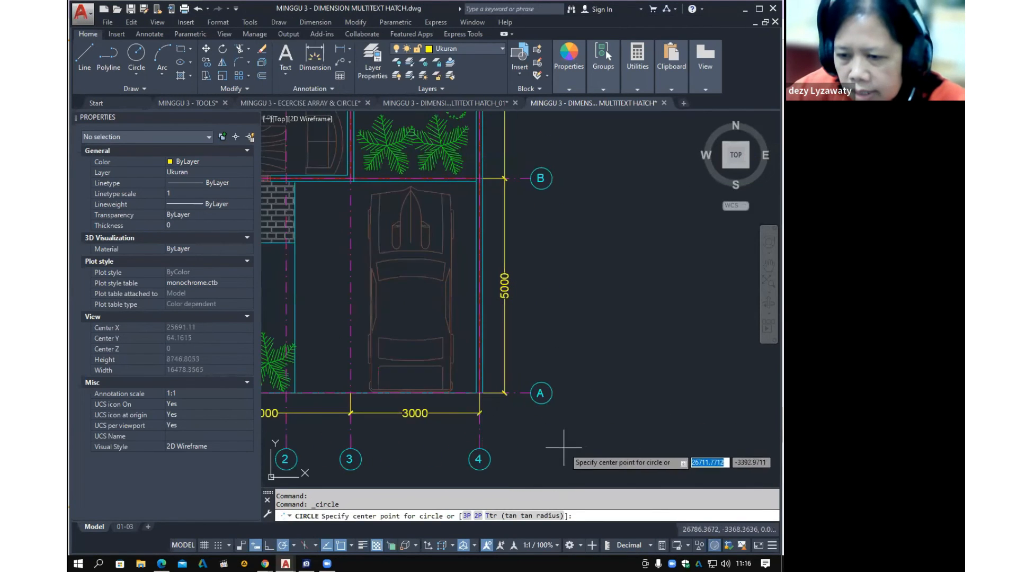
pyautogui.moveTo(538, 427); pyautogui.dragTo(495, 340, button='middle')
pyautogui.click(498, 347)
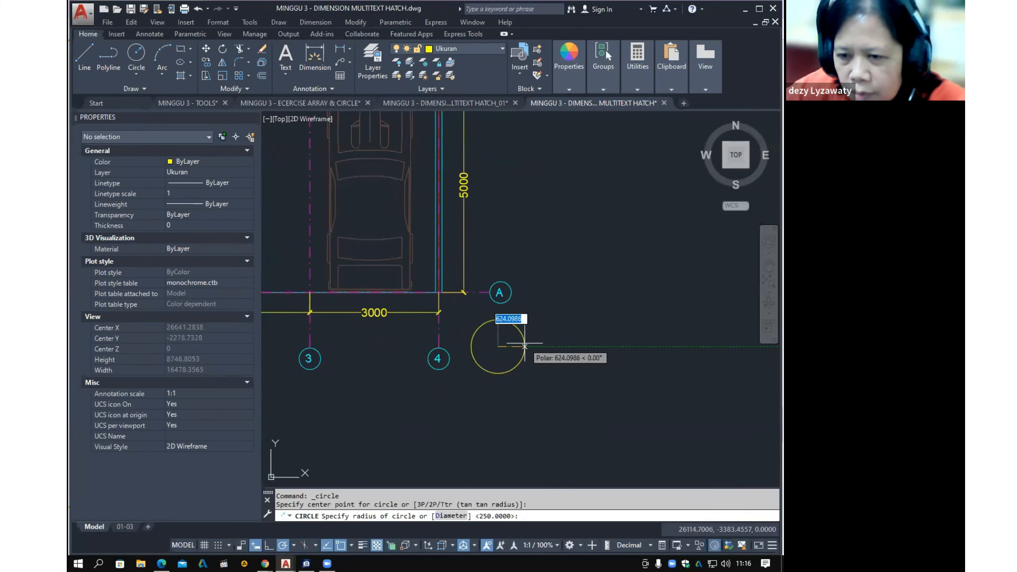
pyautogui.click(522, 347)
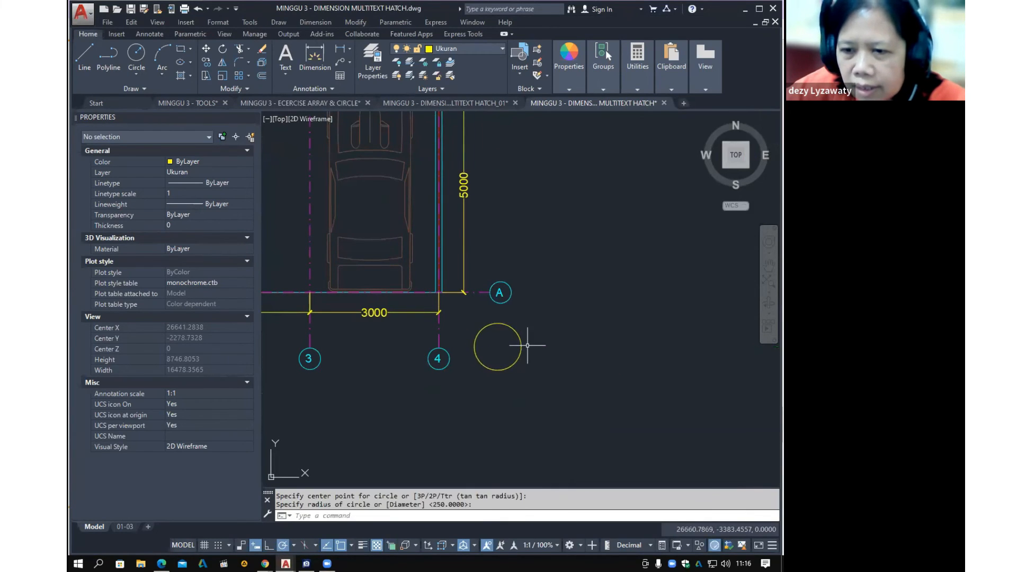
# Erase the circle drawn between grid bubbles 4 and A
pyautogui.scroll(-2, 521, 347)
pyautogui.click(523, 345)
pyautogui.click(511, 350)
pyautogui.press('Delete')
# Examine grid line A and its bubble at the plan's lower right corner, checking the line end and the circle with its label
pyautogui.moveTo(501, 367); pyautogui.dragTo(562, 408, button='middle')
pyautogui.scroll(2, 564, 379)
pyautogui.scroll(4, 564, 378)
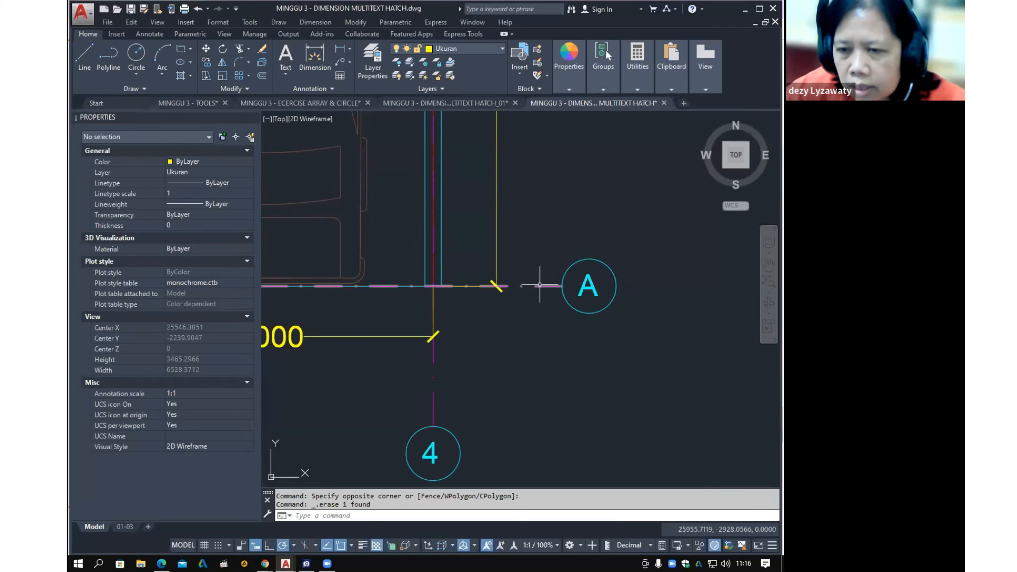
pyautogui.click(540, 285)
pyautogui.scroll(-8, 563, 304)
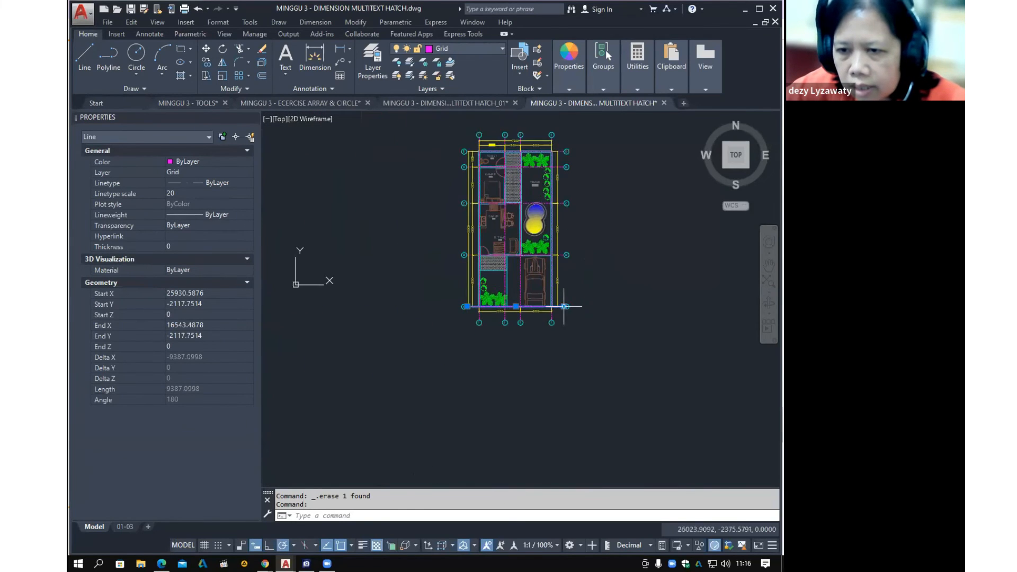
pyautogui.press('Escape')
pyautogui.press('Escape')
pyautogui.scroll(8, 566, 318)
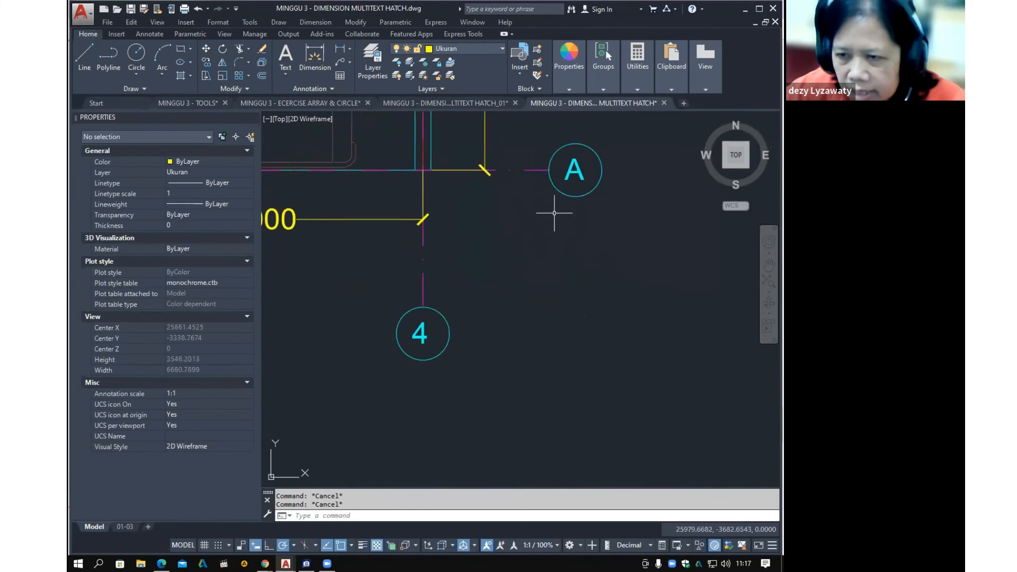
pyautogui.moveTo(574, 231); pyautogui.dragTo(513, 340, button='middle')
pyautogui.click(562, 343)
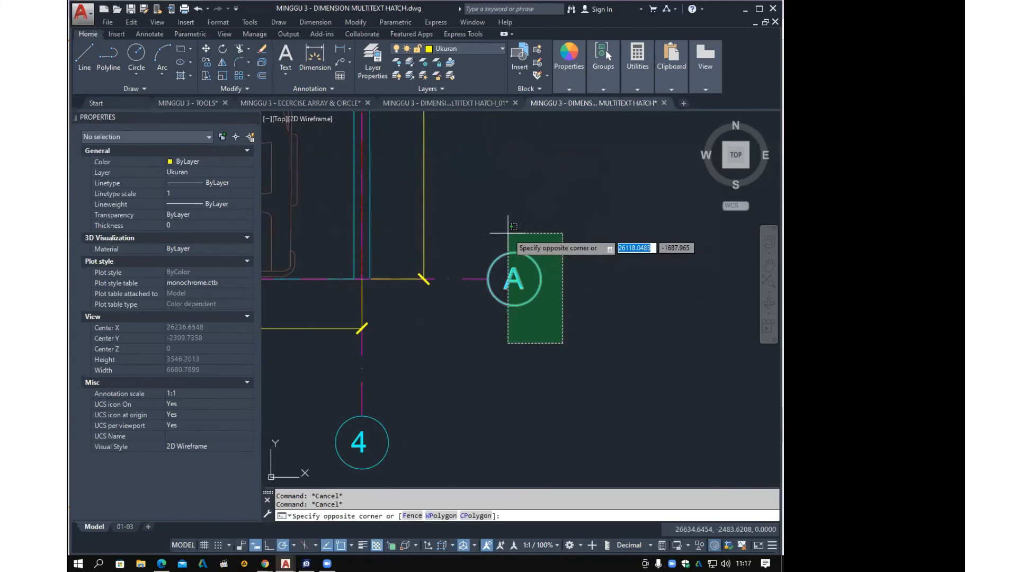
pyautogui.click(508, 233)
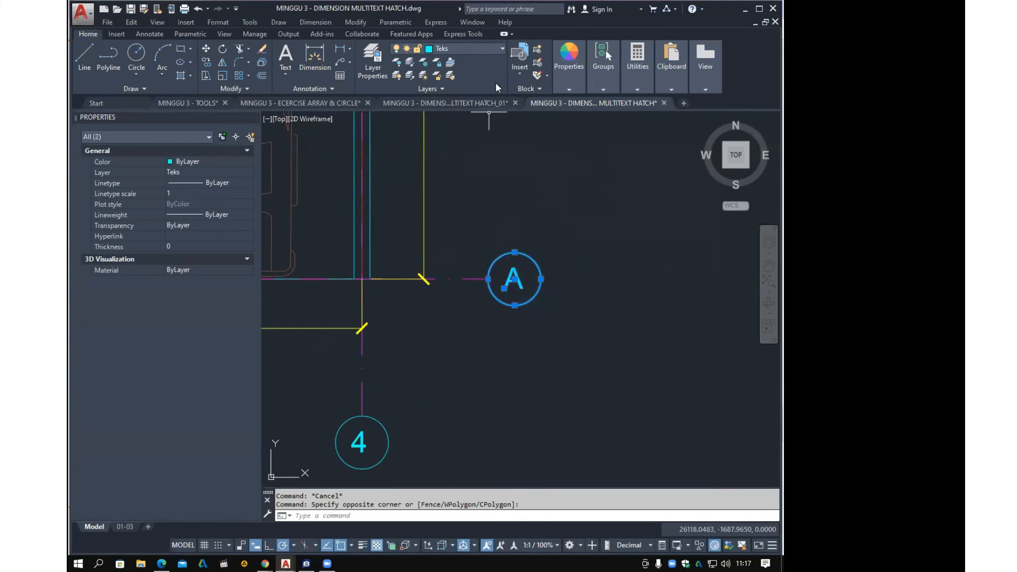
pyautogui.press('Escape')
pyautogui.press('Escape')
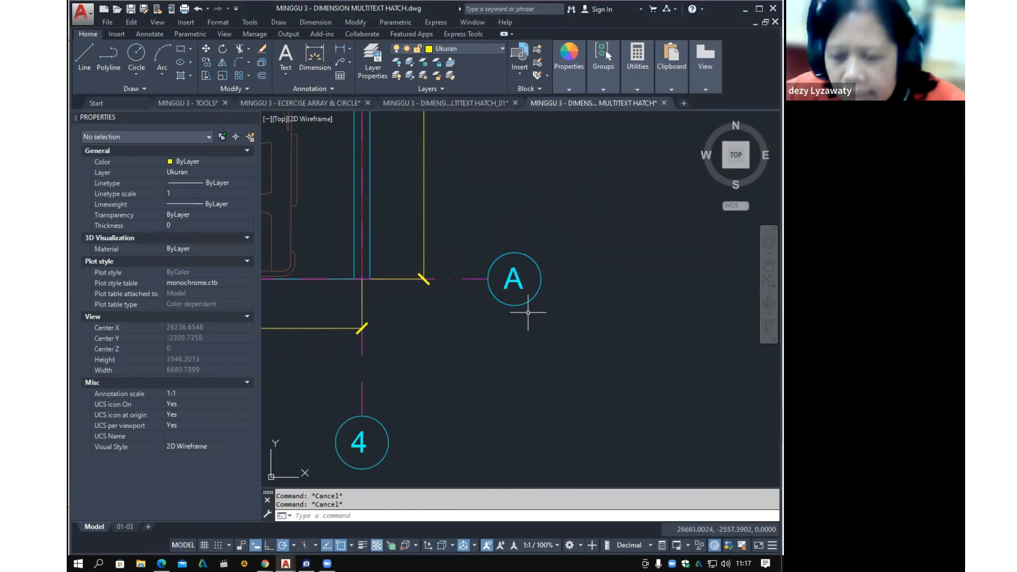
# Make sure the Quadrant snap is enabled among the running object snaps
pyautogui.click(350, 546)
pyautogui.press('ctrl')
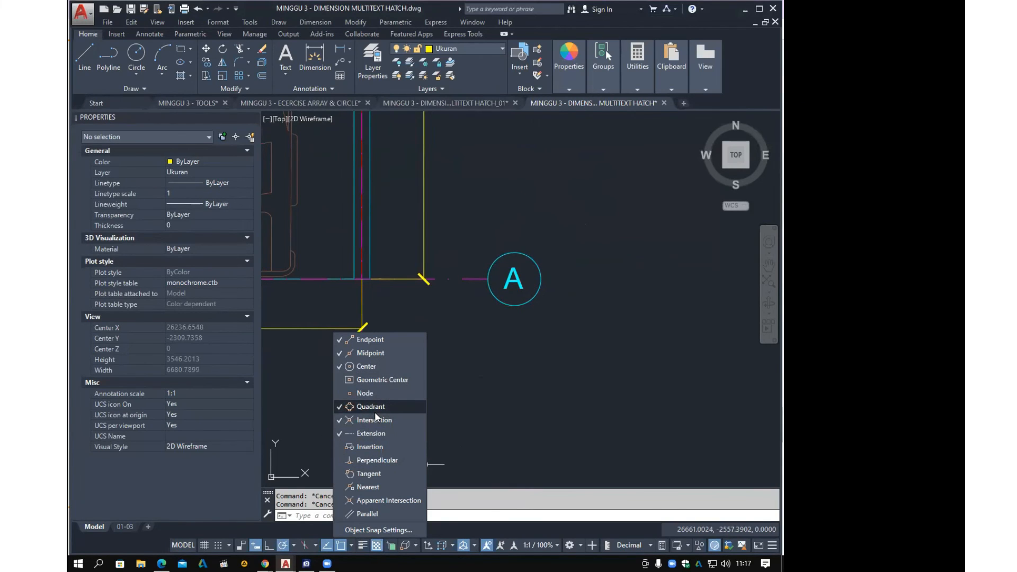
pyautogui.click(539, 370)
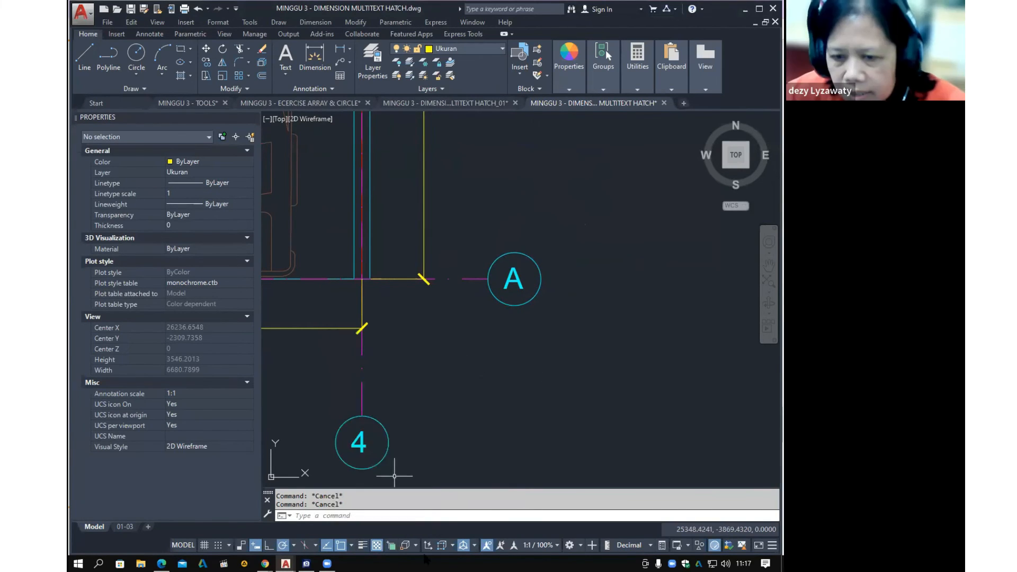
pyautogui.click(351, 545)
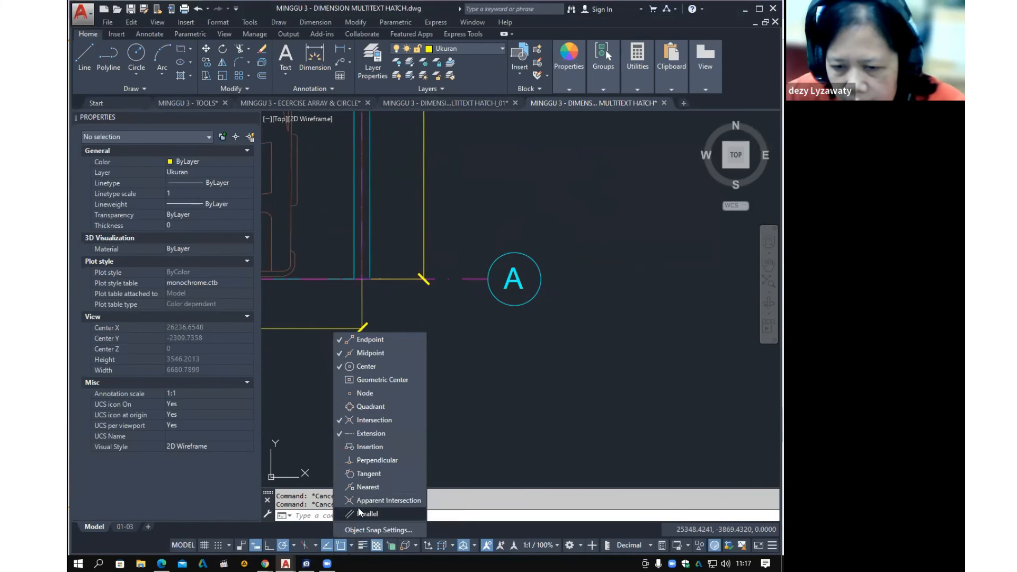
pyautogui.click(585, 351)
# Move the grid A circle and its label horizontally away from the plan into the empty area on the right
pyautogui.click(614, 338)
pyautogui.click(485, 206)
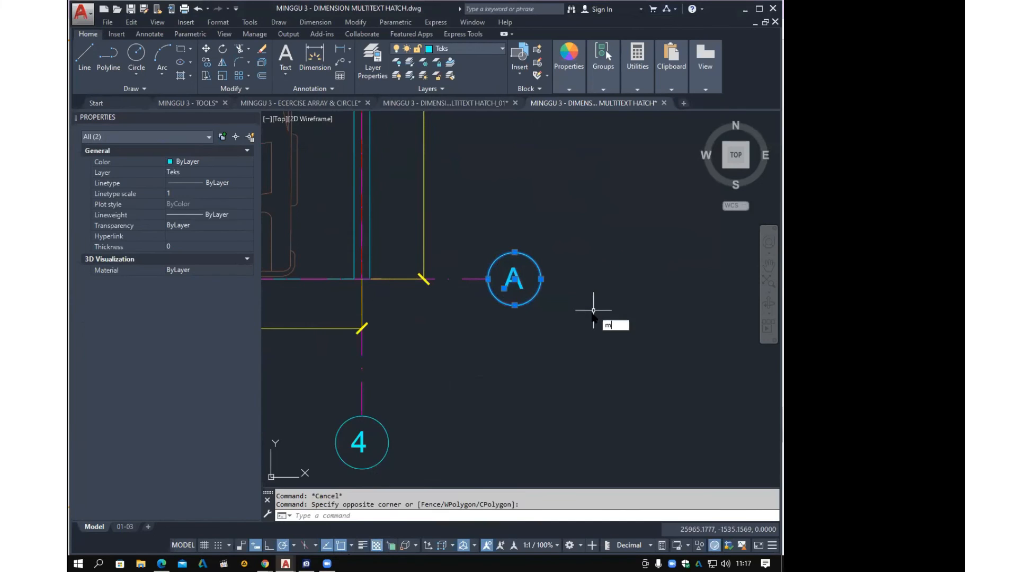
pyautogui.press('Return')
pyautogui.scroll(-6, 456, 359)
pyautogui.click(455, 363)
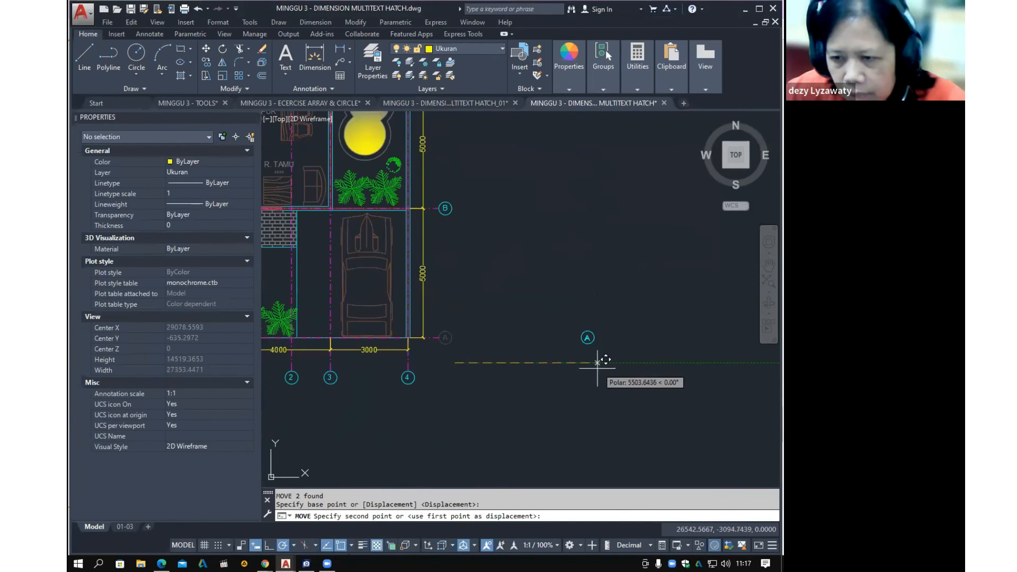
pyautogui.click(570, 363)
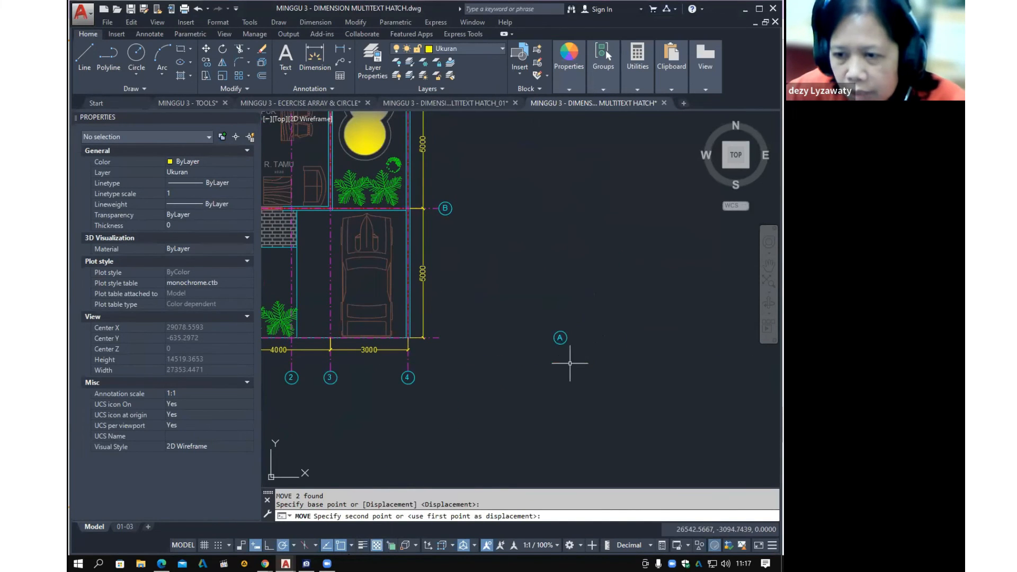
pyautogui.scroll(6, 575, 355)
pyautogui.moveTo(521, 331); pyautogui.dragTo(591, 355, button='middle')
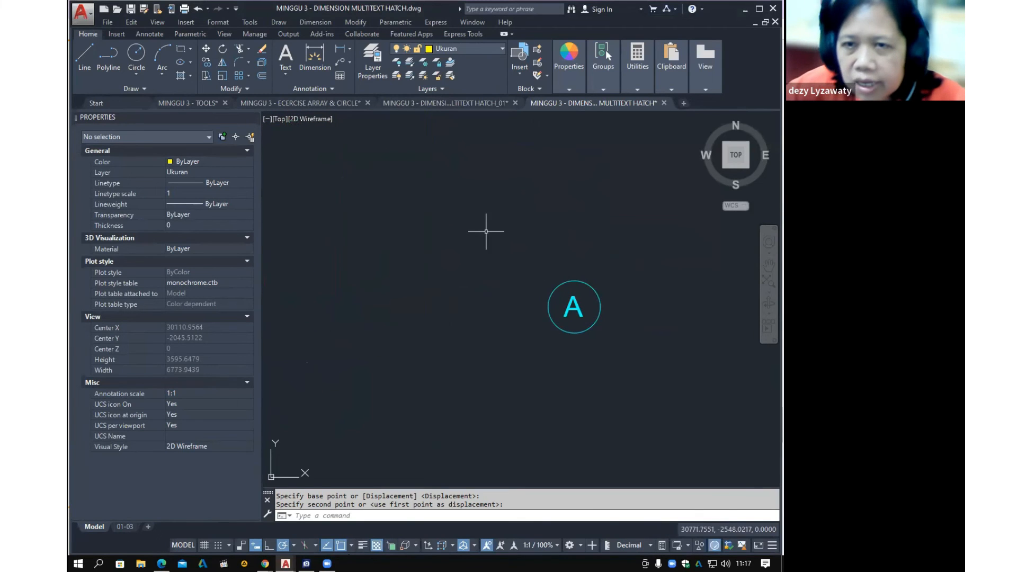
# Move the A circle and its label from the circle's left quadrant to the right end of grid line A
pyautogui.click(355, 23)
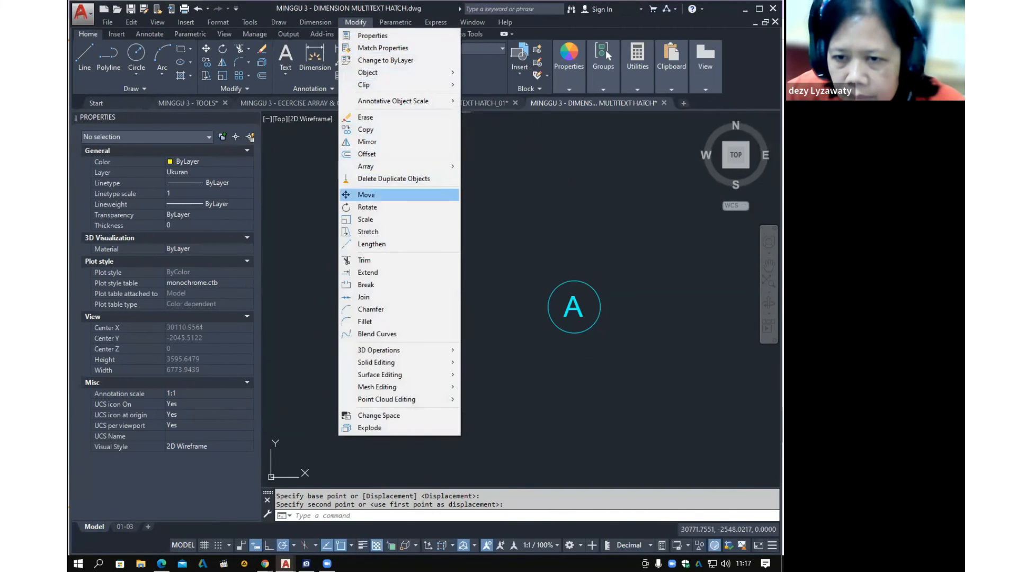
pyautogui.click(366, 195)
pyautogui.moveTo(527, 268); pyautogui.dragTo(669, 393)
pyautogui.press('Return')
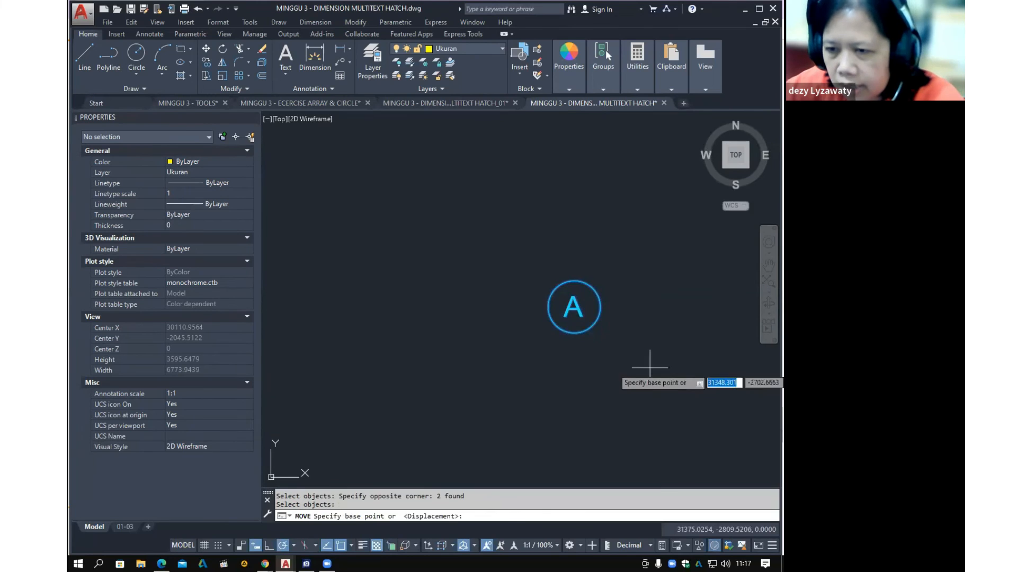
pyautogui.click(548, 307)
pyautogui.moveTo(402, 380)
pyautogui.mouseDown(button='middle')
pyautogui.moveTo(466, 390)
pyautogui.moveTo(705, 373)
pyautogui.mouseUp(button='middle')
pyautogui.click(387, 299)
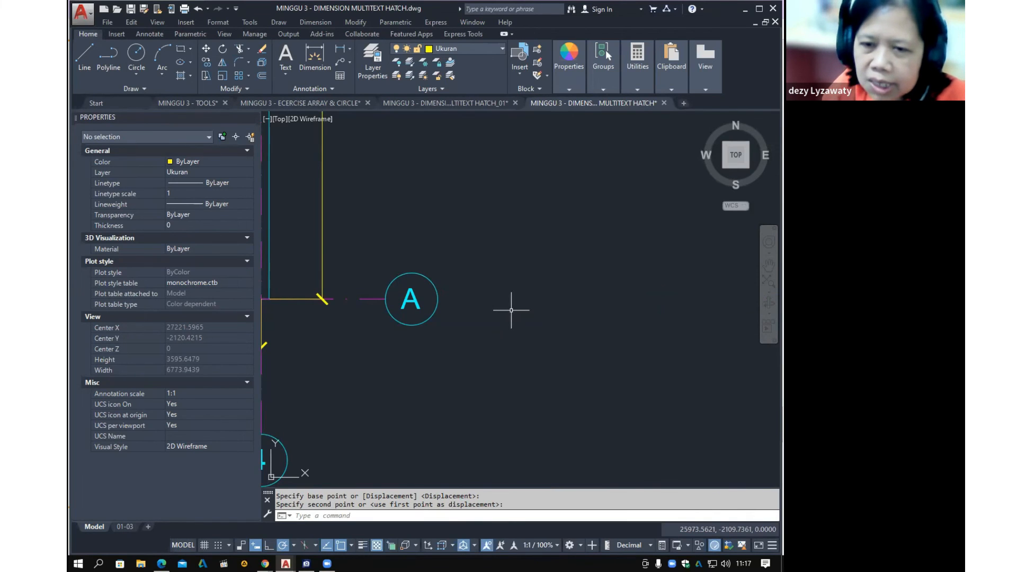
pyautogui.scroll(-6, 538, 319)
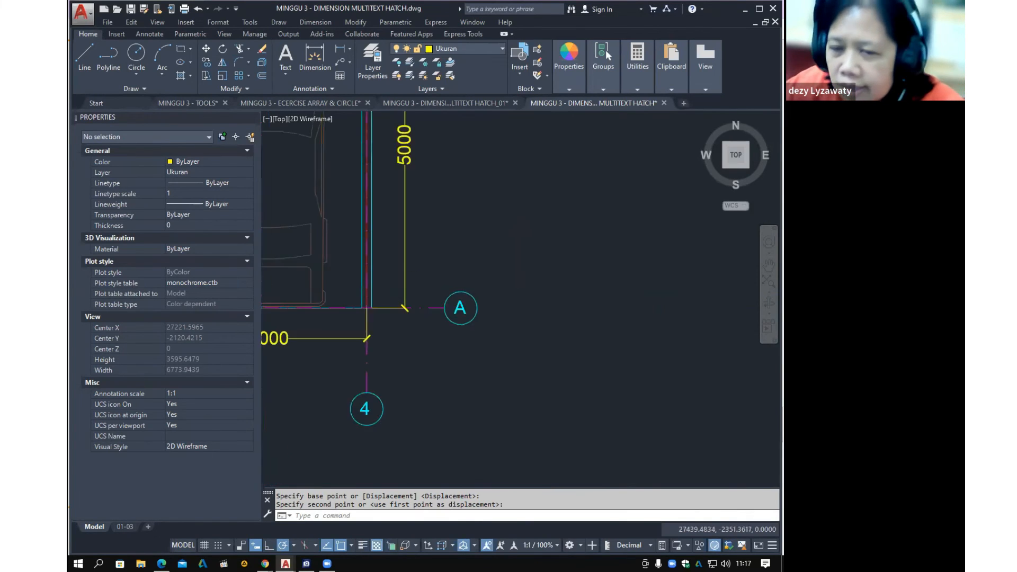
pyautogui.moveTo(520, 309)
pyautogui.mouseDown(button='middle')
pyautogui.moveTo(595, 284)
pyautogui.moveTo(532, 370)
pyautogui.moveTo(530, 328)
pyautogui.mouseUp(button='middle')
pyautogui.scroll(4, 521, 391)
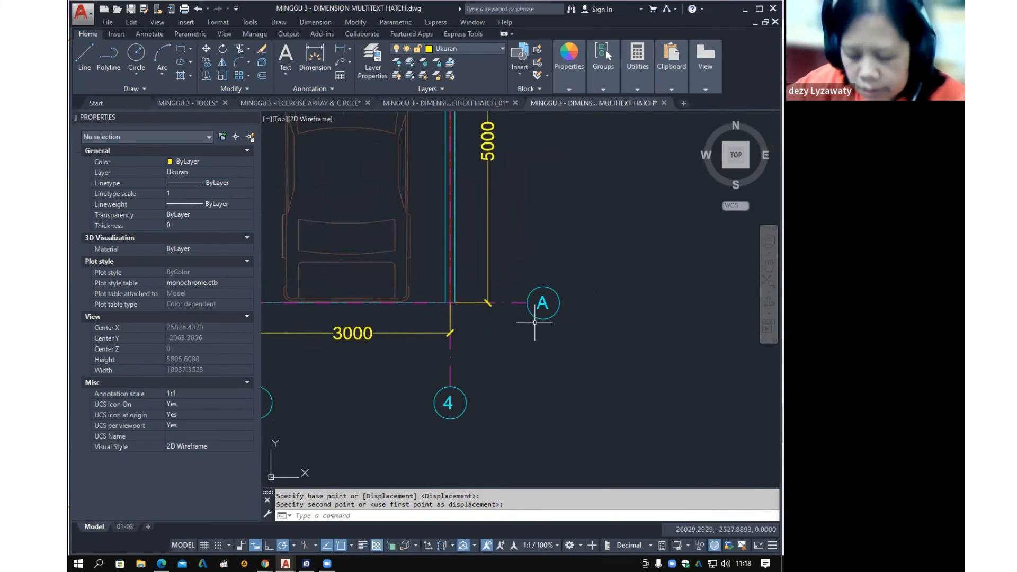
pyautogui.scroll(-5, 551, 322)
pyautogui.moveTo(562, 303); pyautogui.dragTo(532, 340, button='middle')
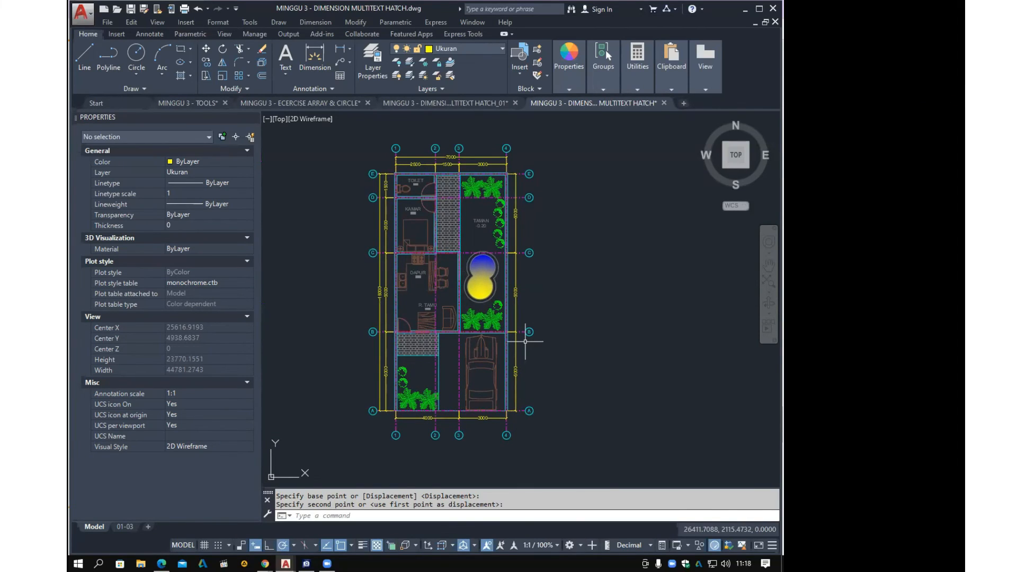
pyautogui.click(476, 529)
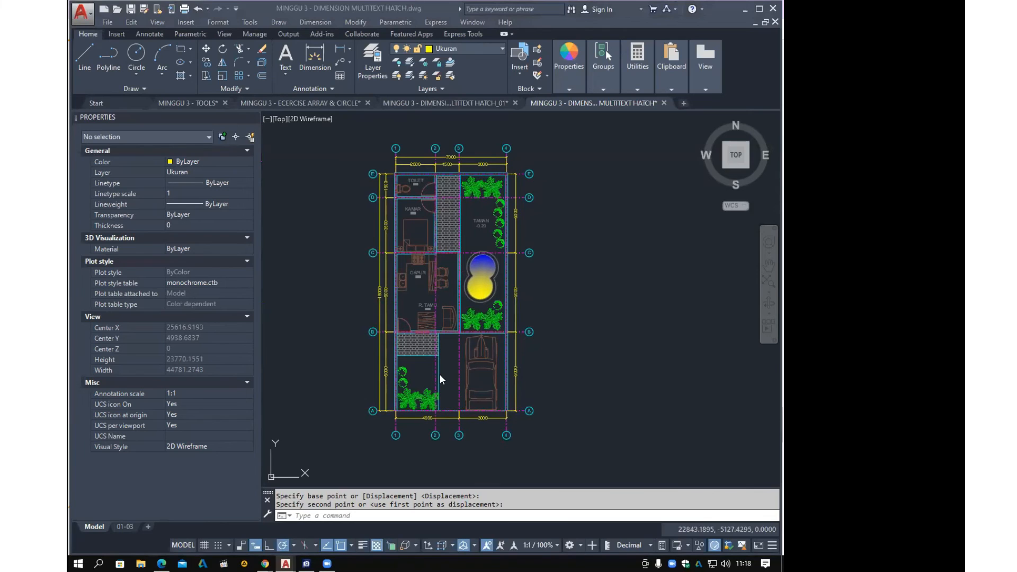
pyautogui.click(709, 389)
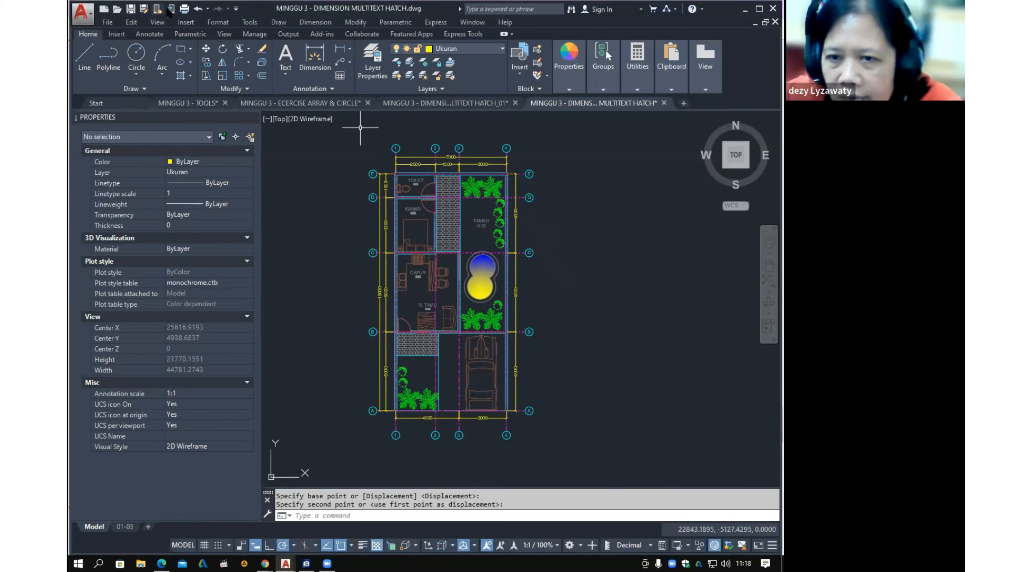
# Open the drawing Tugas 3_Sesi 3_AutoCAD_2D and close the Properties palette
pyautogui.click(119, 9)
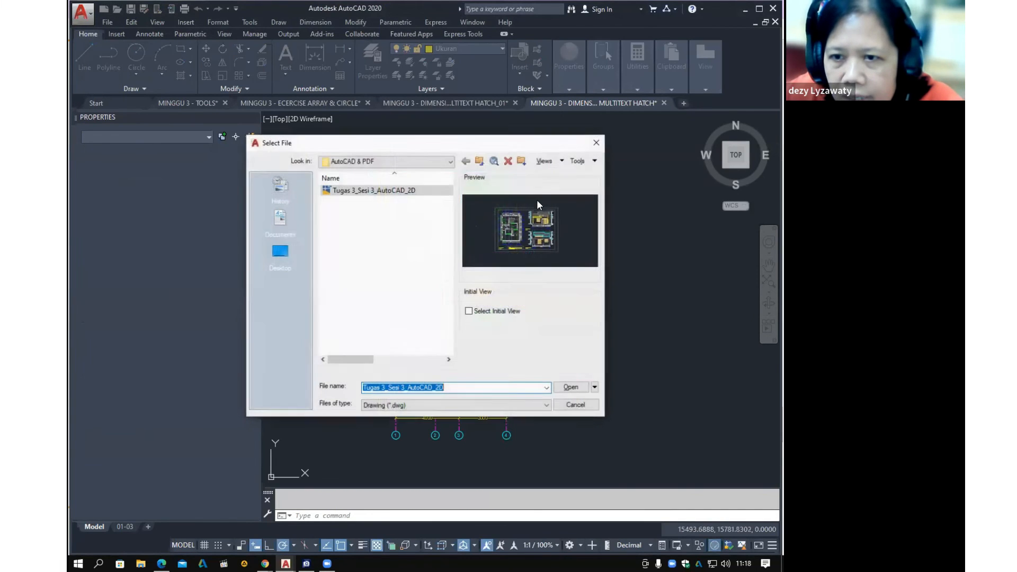
pyautogui.click(578, 389)
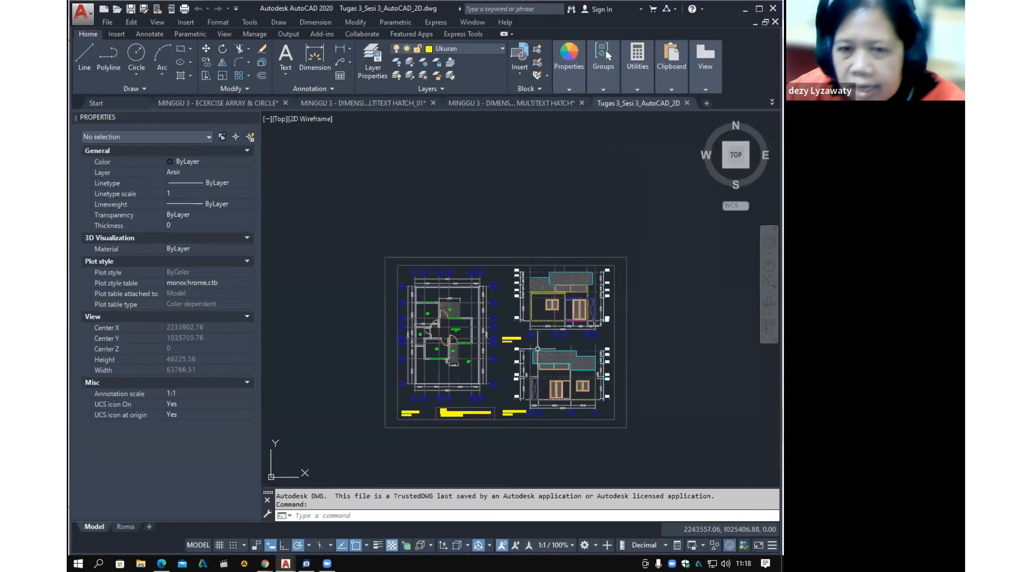
pyautogui.click(253, 119)
# Look over the assignment sheet's floor plan DENAH TIPE 36 and the elevations TAMPAK DEPAN and TAMPAK BELAKANG
pyautogui.scroll(5, 530, 328)
pyautogui.moveTo(463, 336); pyautogui.dragTo(529, 257, button='middle')
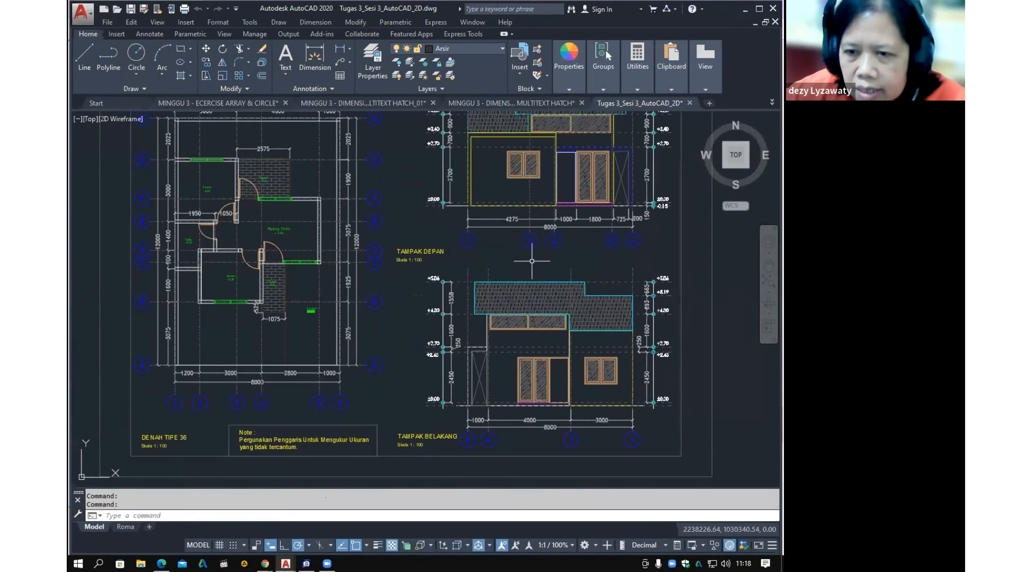
pyautogui.scroll(-4, 561, 276)
pyautogui.scroll(4, 458, 313)
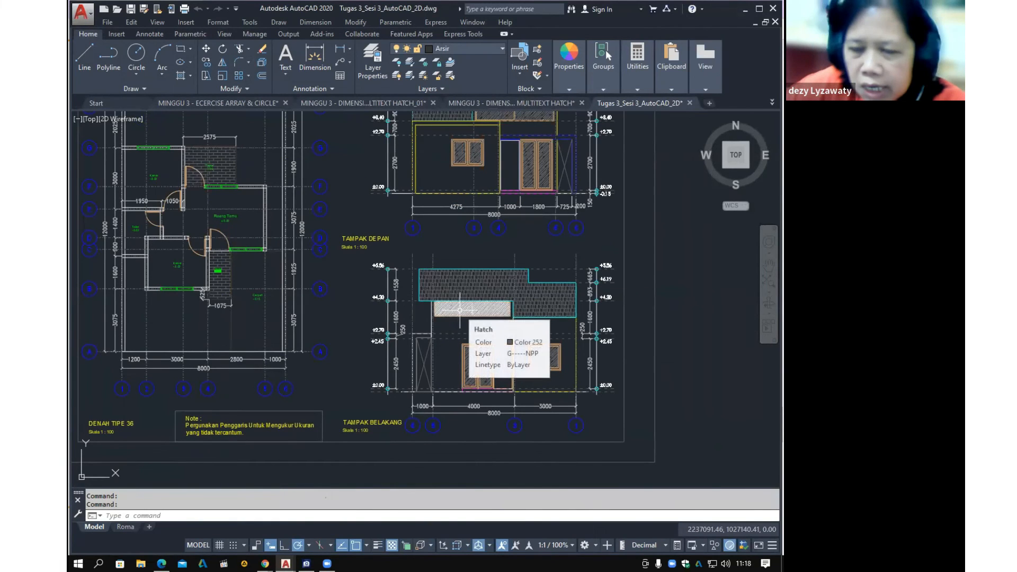
pyautogui.moveTo(460, 310)
pyautogui.mouseDown(button='middle')
pyautogui.moveTo(481, 311)
pyautogui.moveTo(500, 365)
pyautogui.mouseUp(button='middle')
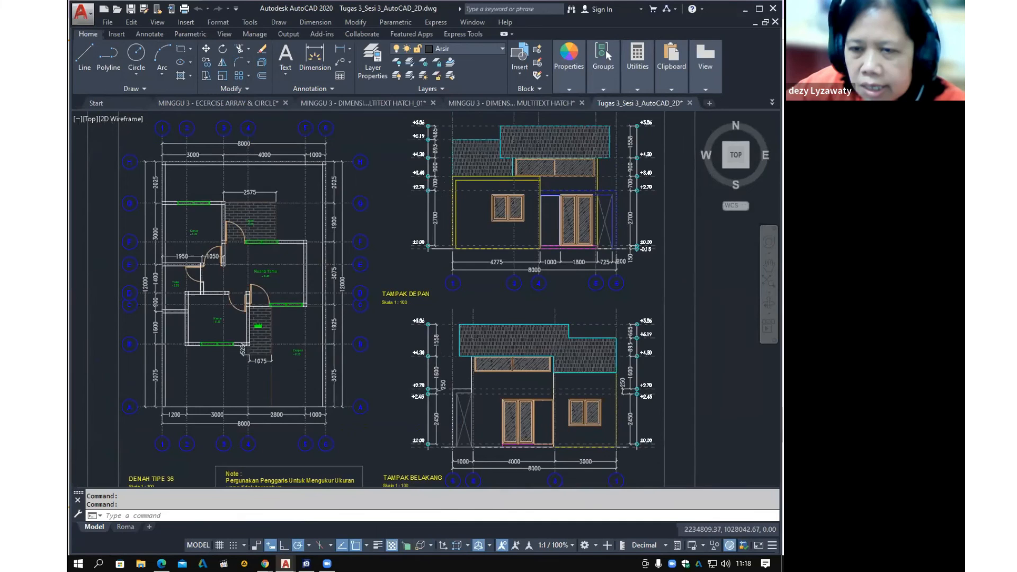
pyautogui.scroll(-3, 529, 305)
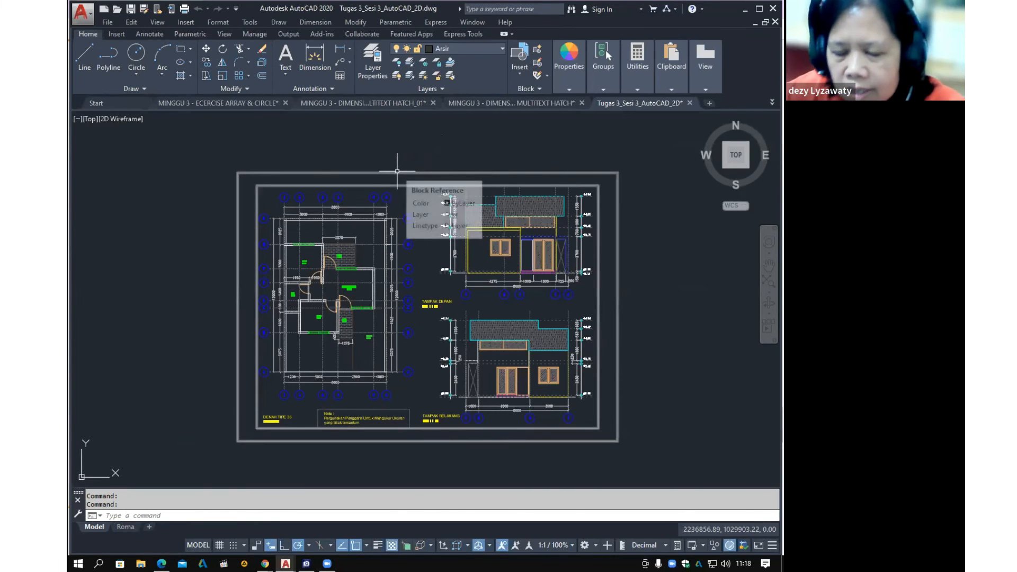
# Examine the front elevation TAMPAK DEPAN closely, including its windows, doors, roof hatches, level marks and dimensions, and compare it with the whole sheet
pyautogui.scroll(5, 535, 247)
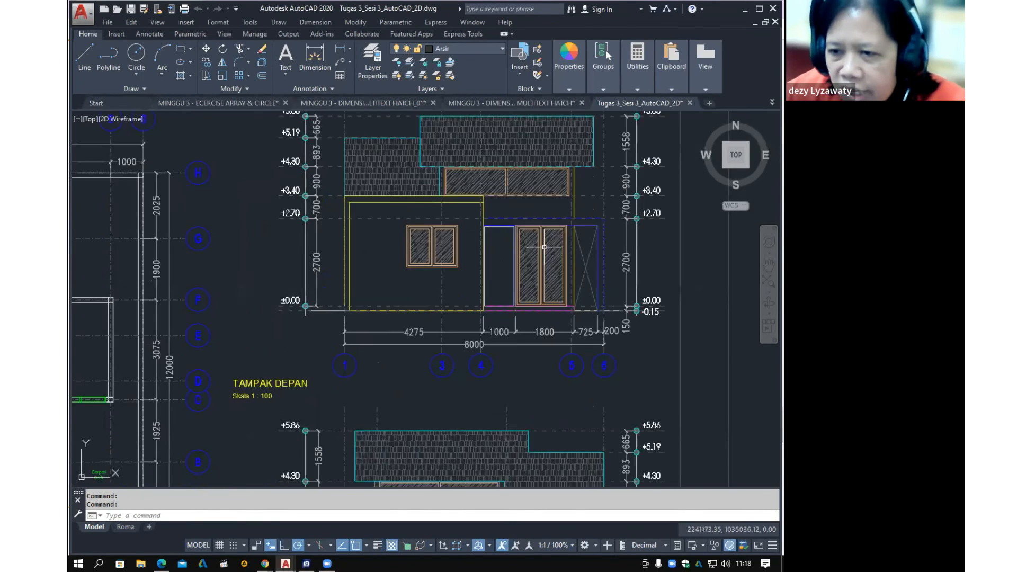
pyautogui.scroll(3, 535, 273)
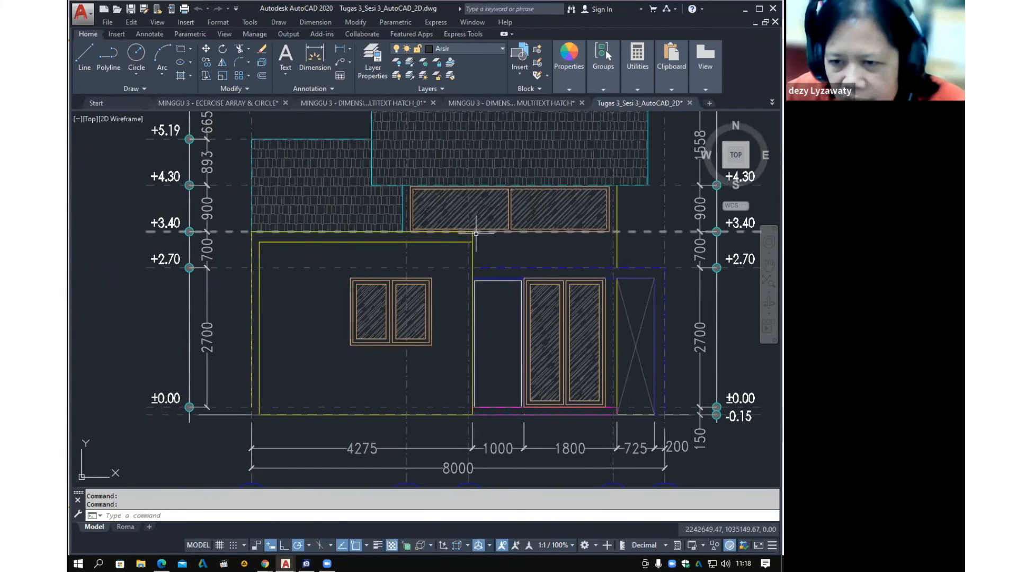
pyautogui.scroll(-6, 480, 231)
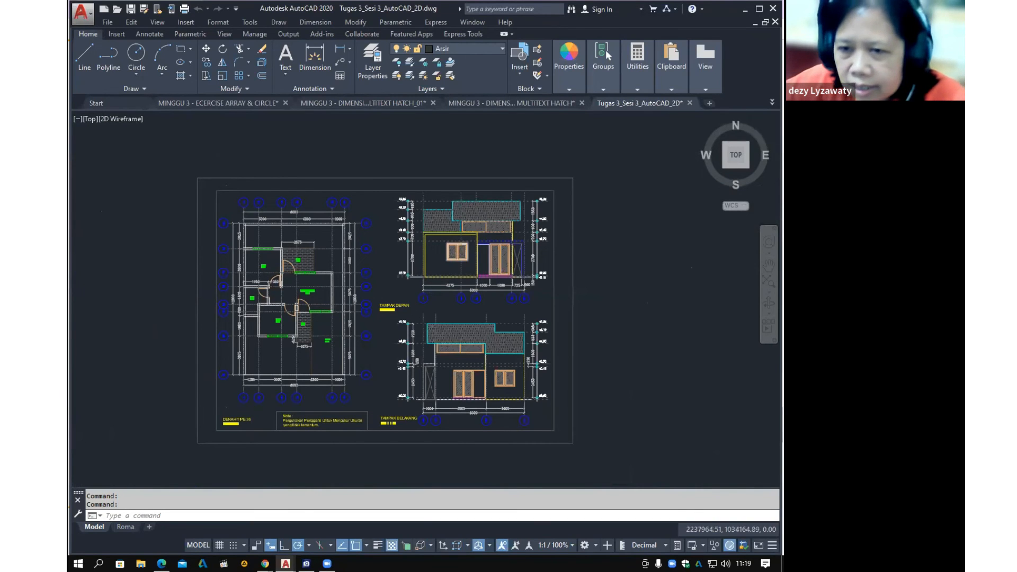
pyautogui.scroll(8, 470, 254)
pyautogui.moveTo(406, 258)
pyautogui.mouseDown(button='middle')
pyautogui.moveTo(420, 290)
pyautogui.moveTo(466, 286)
pyautogui.mouseUp(button='middle')
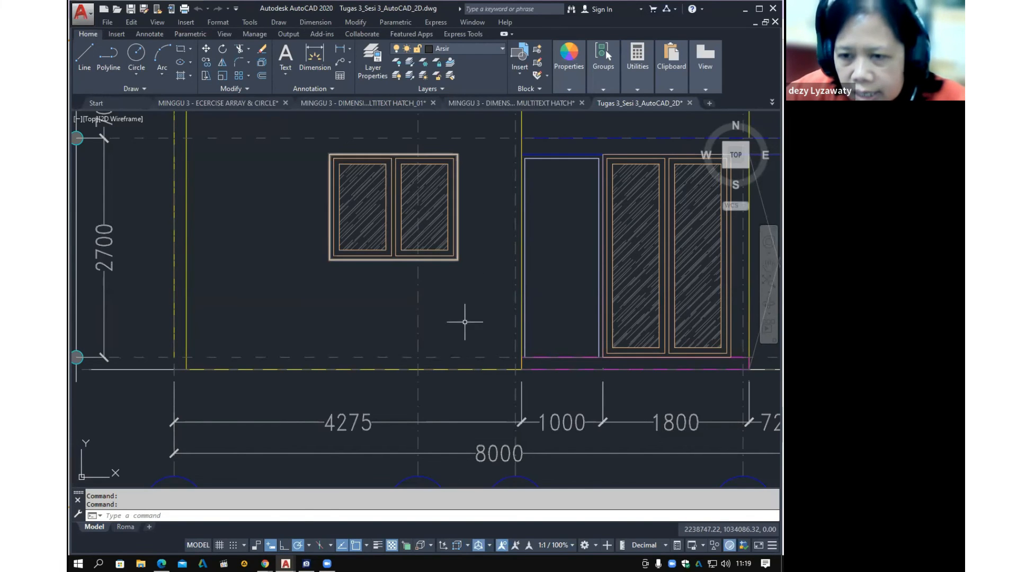
pyautogui.scroll(-2, 461, 297)
pyautogui.scroll(2, 462, 300)
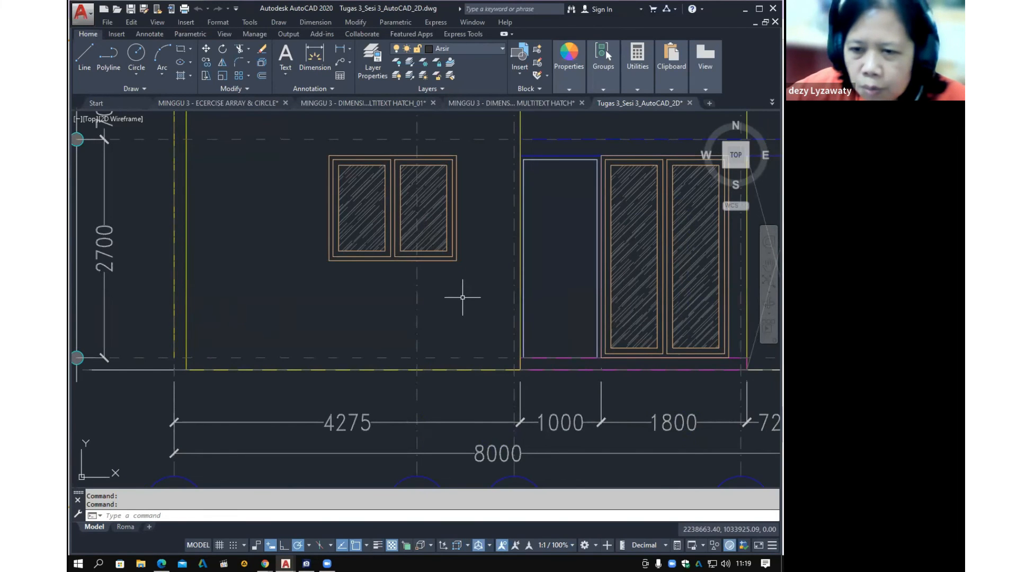
pyautogui.scroll(-3, 463, 297)
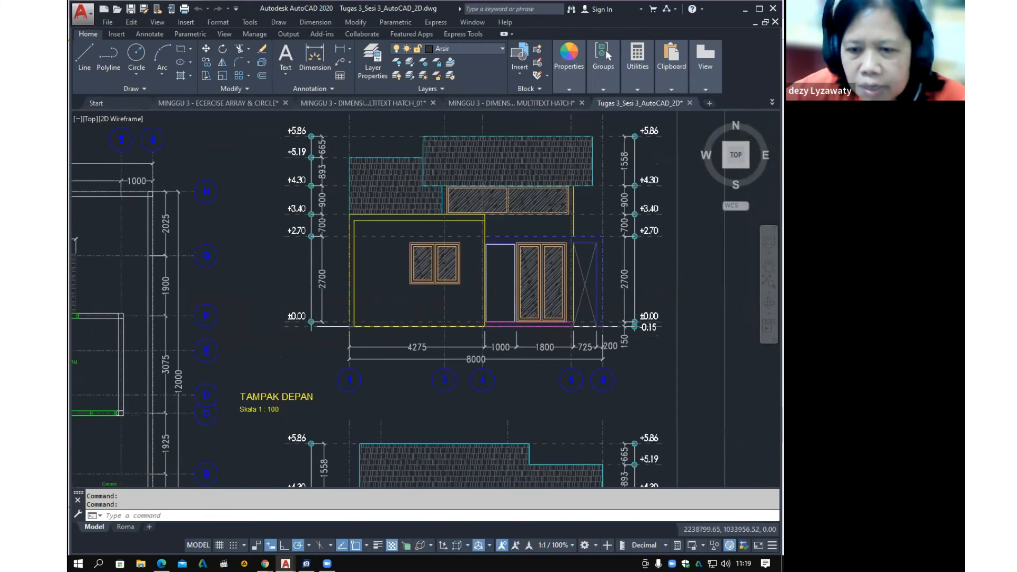
pyautogui.scroll(-2, 465, 297)
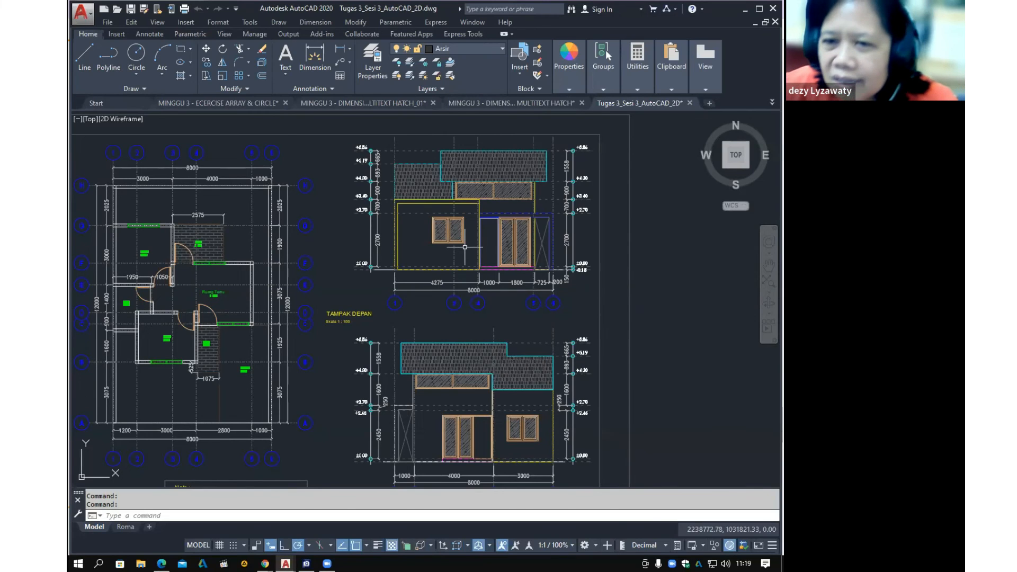
pyautogui.scroll(4, 466, 248)
pyautogui.scroll(-2, 466, 251)
pyautogui.moveTo(479, 270)
pyautogui.mouseDown(button='middle')
pyautogui.moveTo(469, 324)
pyautogui.moveTo(522, 203)
pyautogui.mouseUp(button='middle')
pyautogui.scroll(-2, 523, 202)
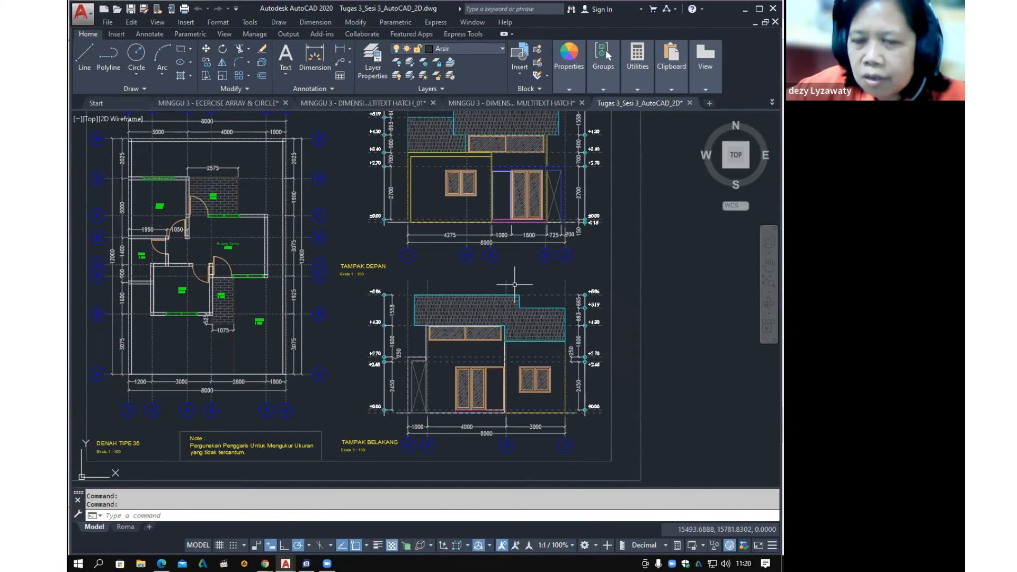
# Examine the rear elevation TAMPAK BELAKANG and the rooms, doors and floor level labels of the floor plan DENAH TIPE 36
pyautogui.scroll(4, 470, 375)
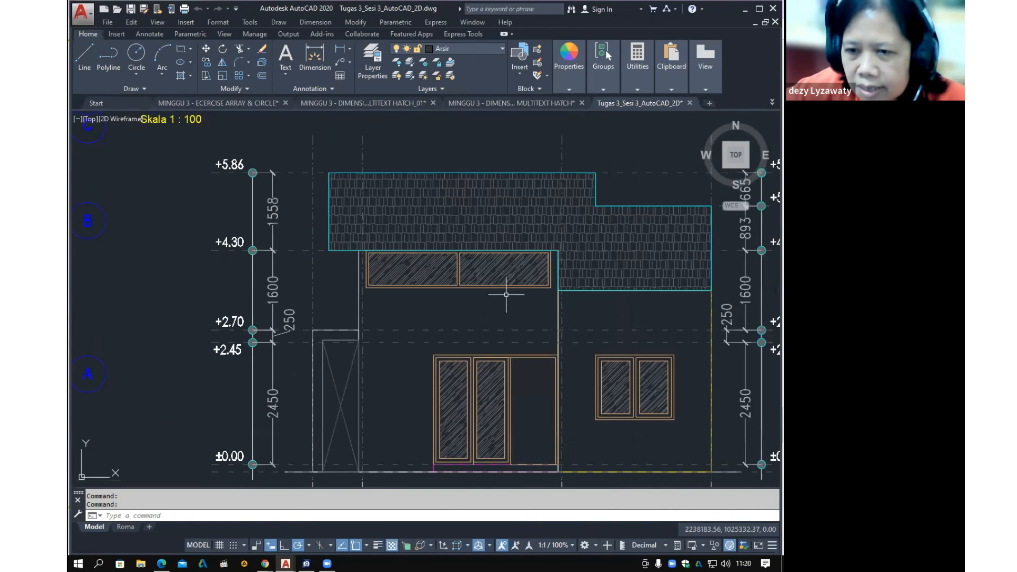
pyautogui.moveTo(506, 295); pyautogui.dragTo(411, 314, button='middle')
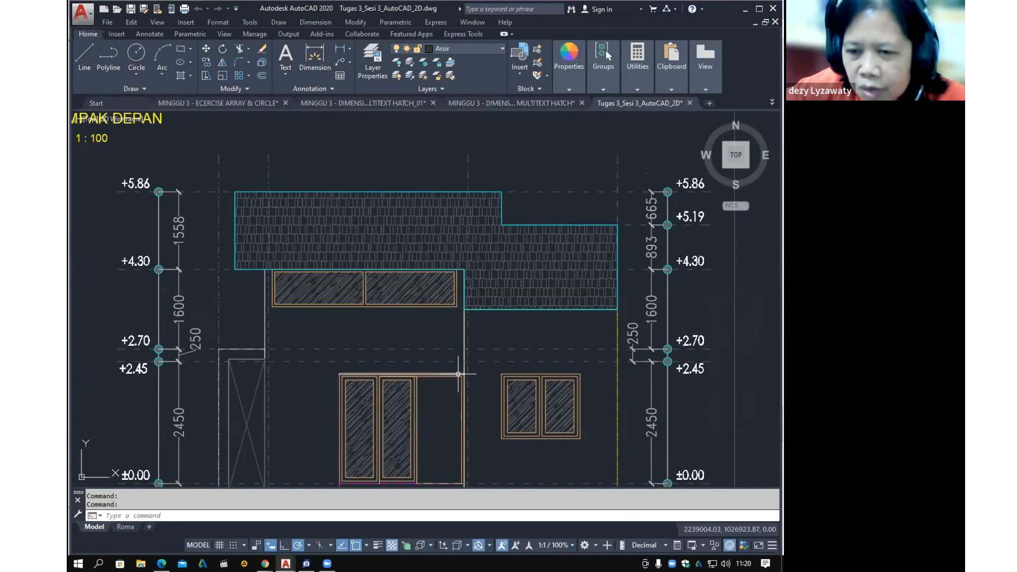
pyautogui.scroll(-6, 459, 374)
pyautogui.scroll(1, 461, 318)
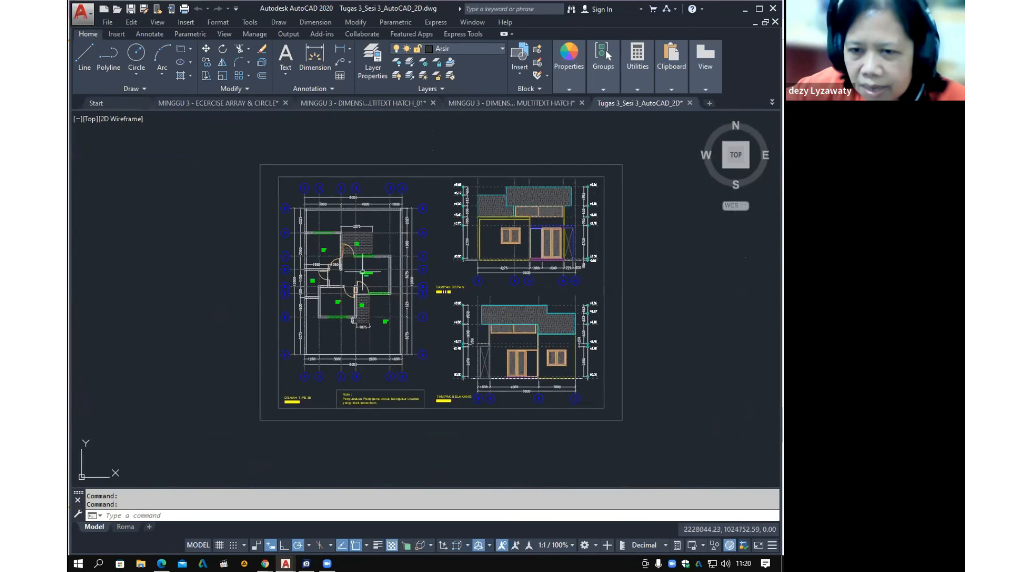
pyautogui.scroll(5, 363, 271)
pyautogui.scroll(-4, 424, 259)
pyautogui.scroll(2, 482, 245)
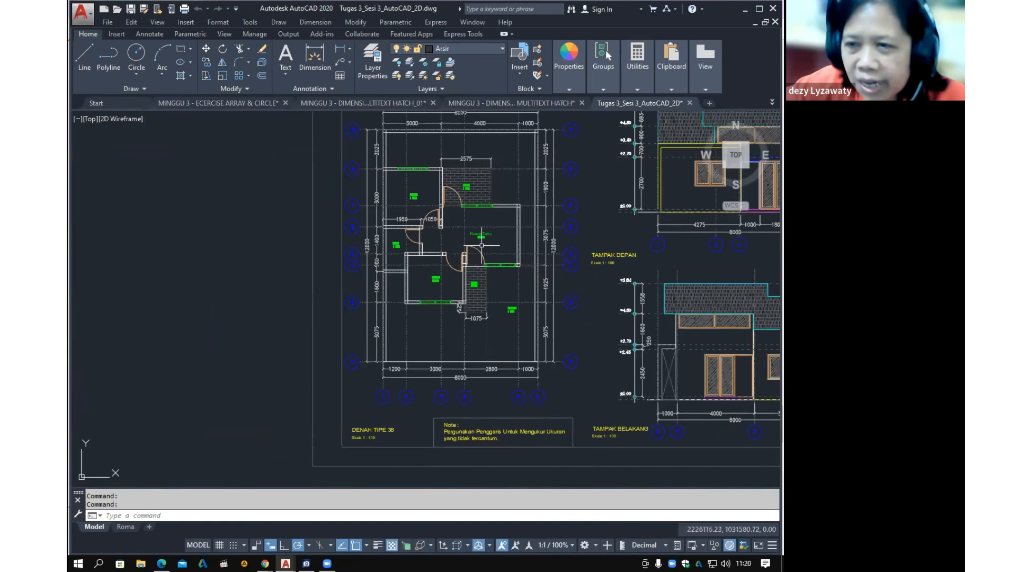
pyautogui.scroll(4, 435, 214)
pyautogui.moveTo(435, 215); pyautogui.dragTo(389, 286, button='middle')
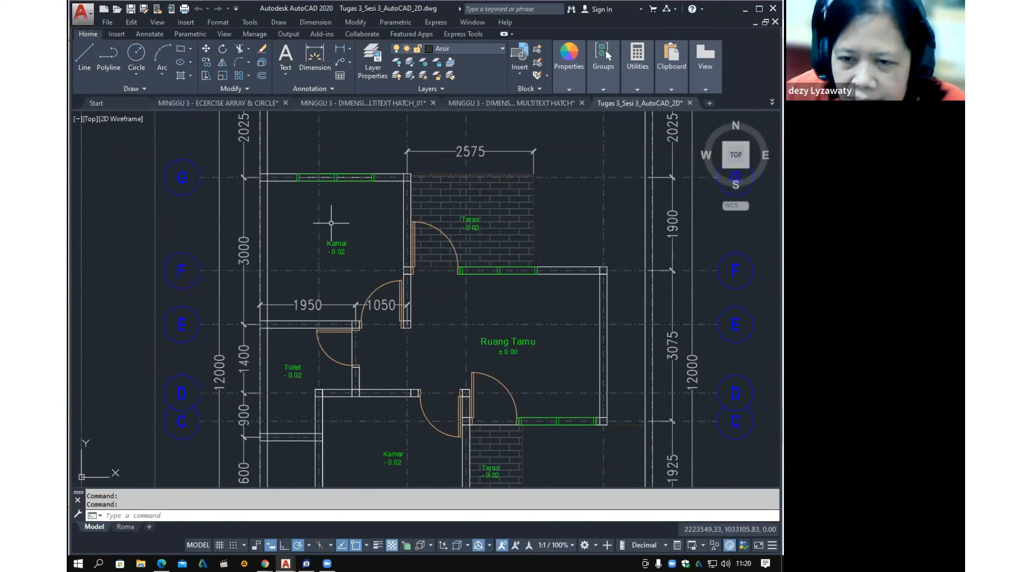
pyautogui.scroll(-4, 350, 218)
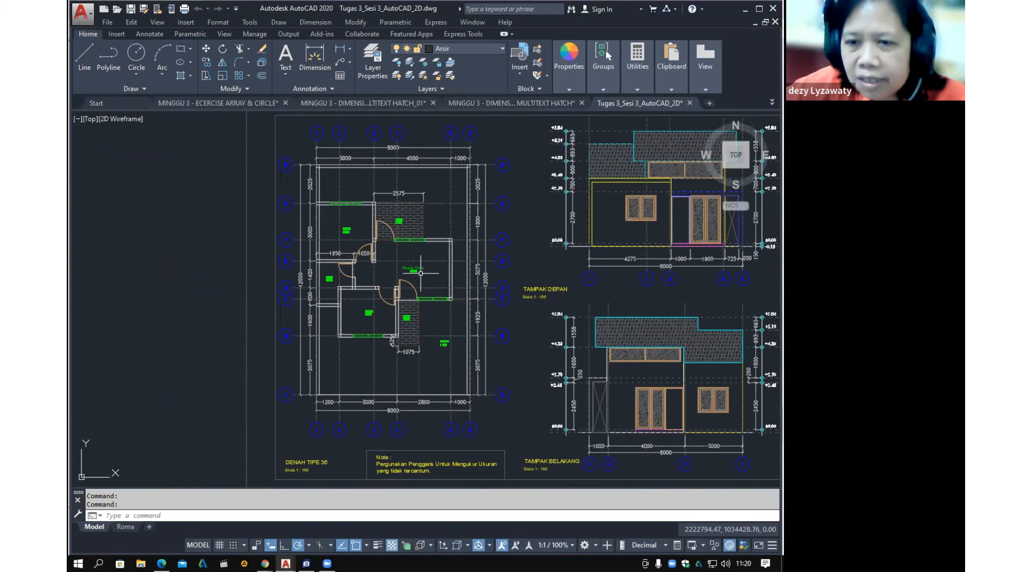
# Examine the floor plan's terraces, carport, outer dimension chains and grid bubbles, and compare them with the whole sheet
pyautogui.scroll(2, 421, 273)
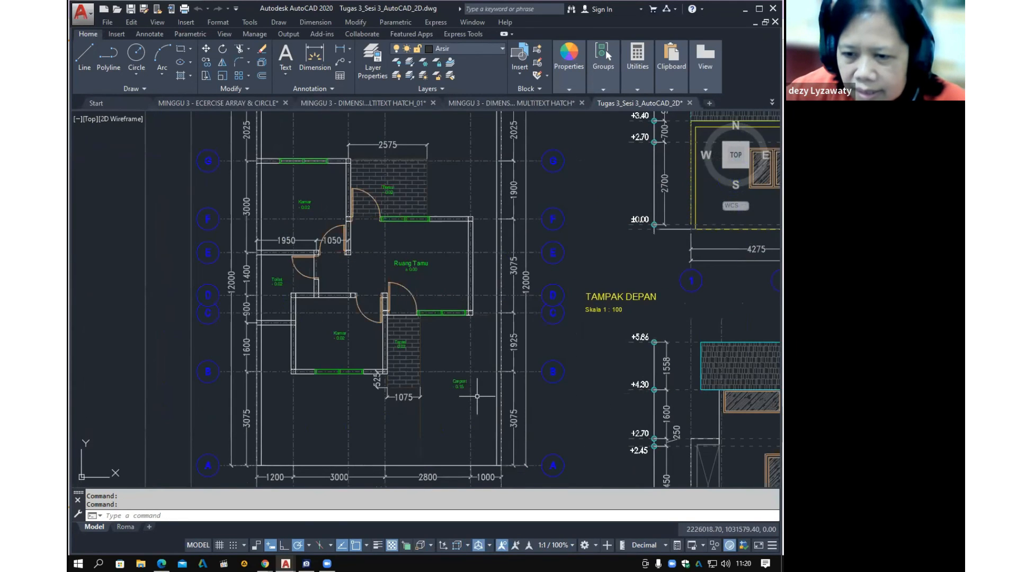
pyautogui.scroll(-2, 371, 320)
pyautogui.scroll(4, 449, 185)
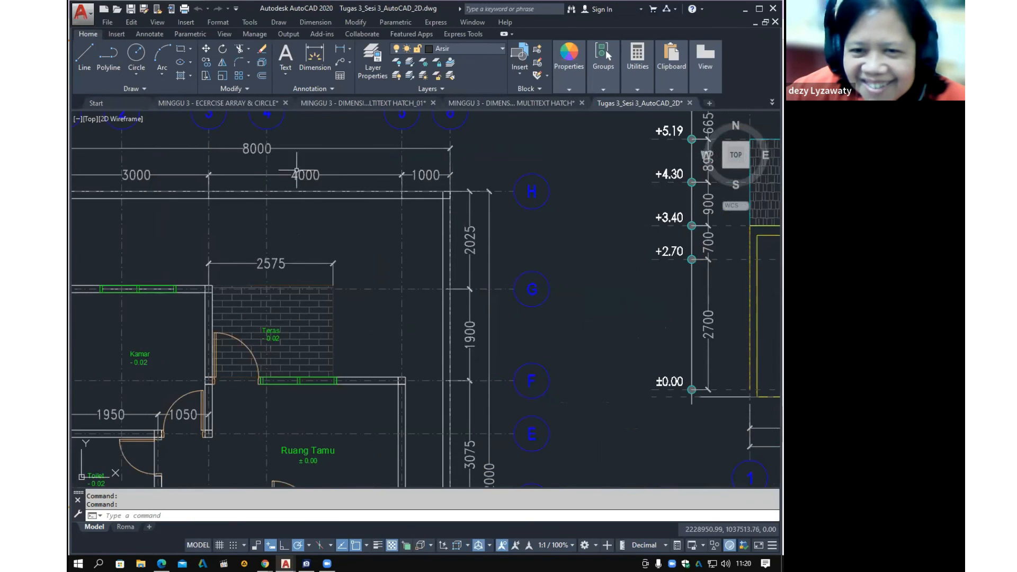
pyautogui.scroll(-4, 346, 187)
pyautogui.scroll(3, 370, 317)
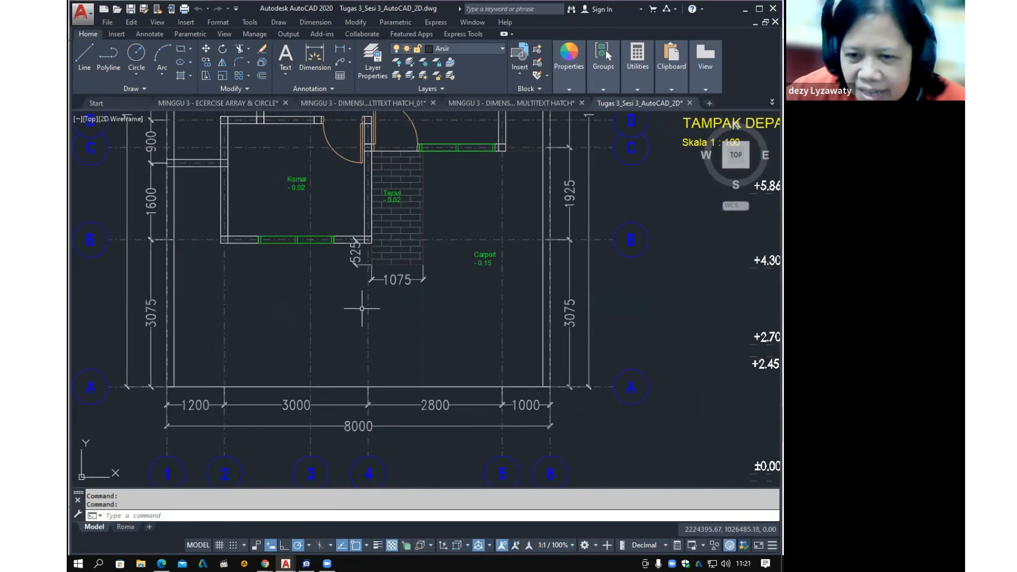
pyautogui.scroll(2, 366, 272)
pyautogui.scroll(-5, 371, 265)
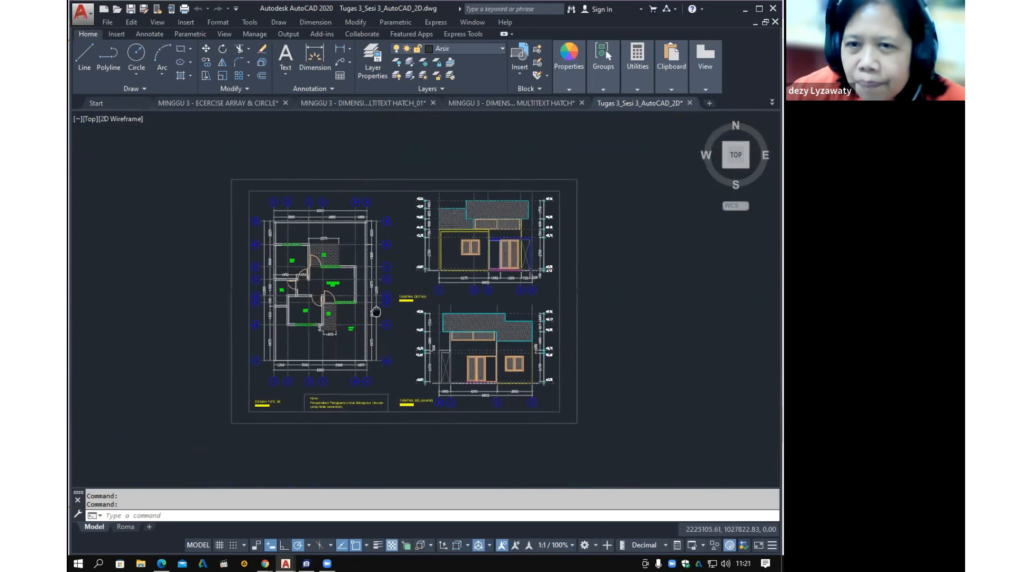
pyautogui.scroll(3, 389, 256)
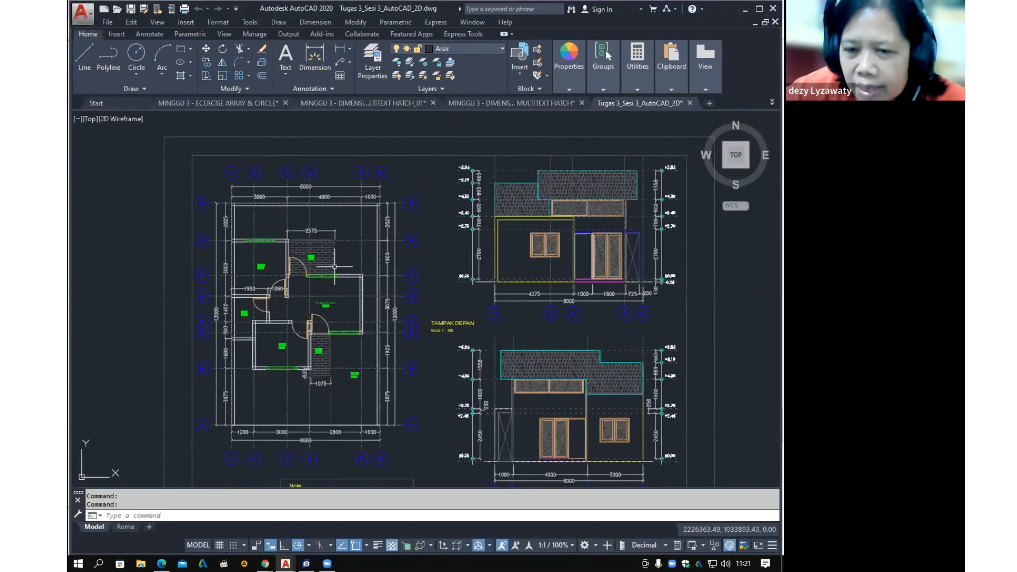
pyautogui.scroll(-2, 388, 256)
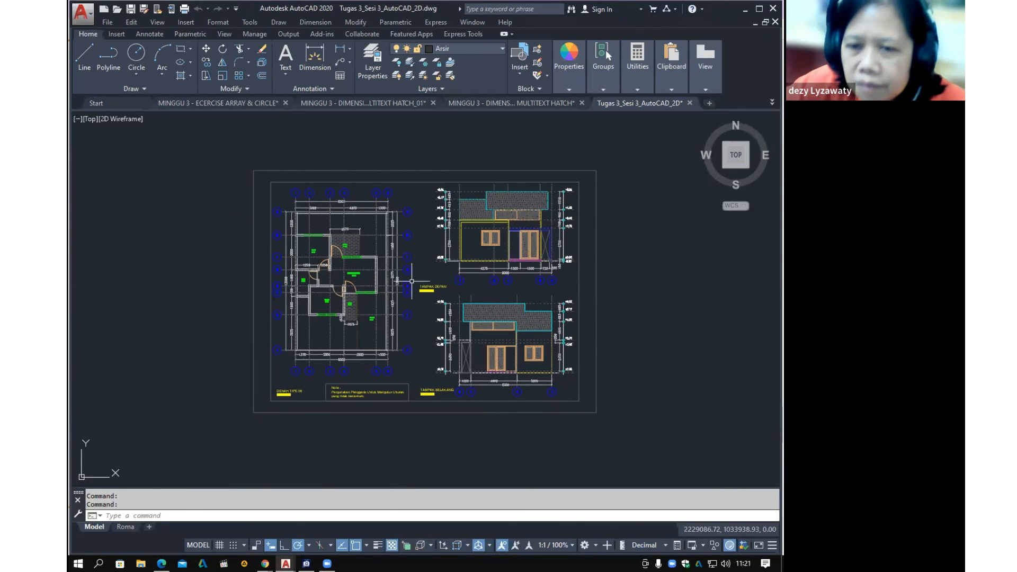
# Inspect the floor plan's wall corner at grid line H and its remaining dimensions, and look over the complete sheet with both elevations
pyautogui.scroll(8, 397, 215)
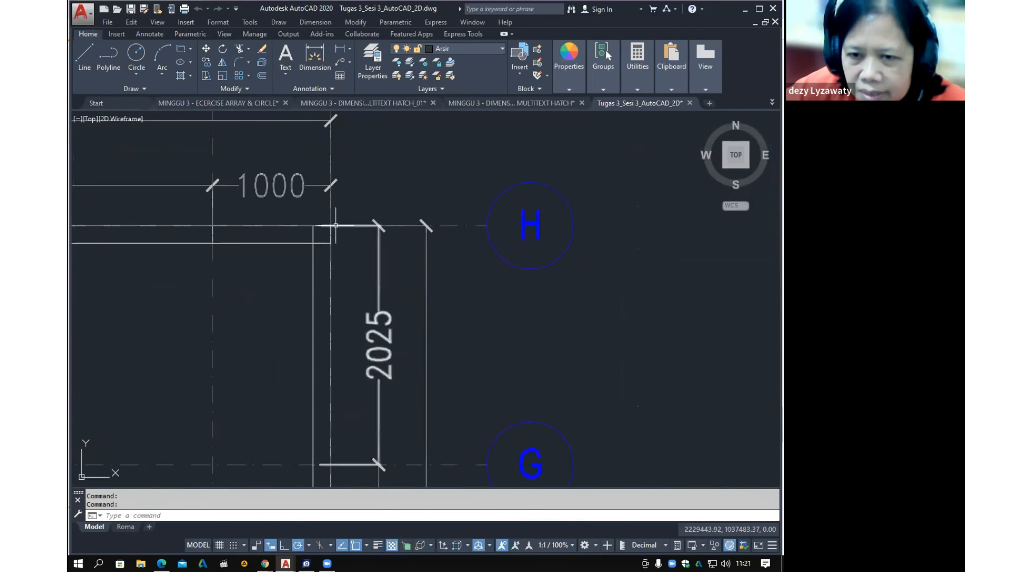
pyautogui.scroll(-8, 360, 227)
pyautogui.scroll(1, 370, 229)
pyautogui.moveTo(391, 302); pyautogui.dragTo(456, 265, button='middle')
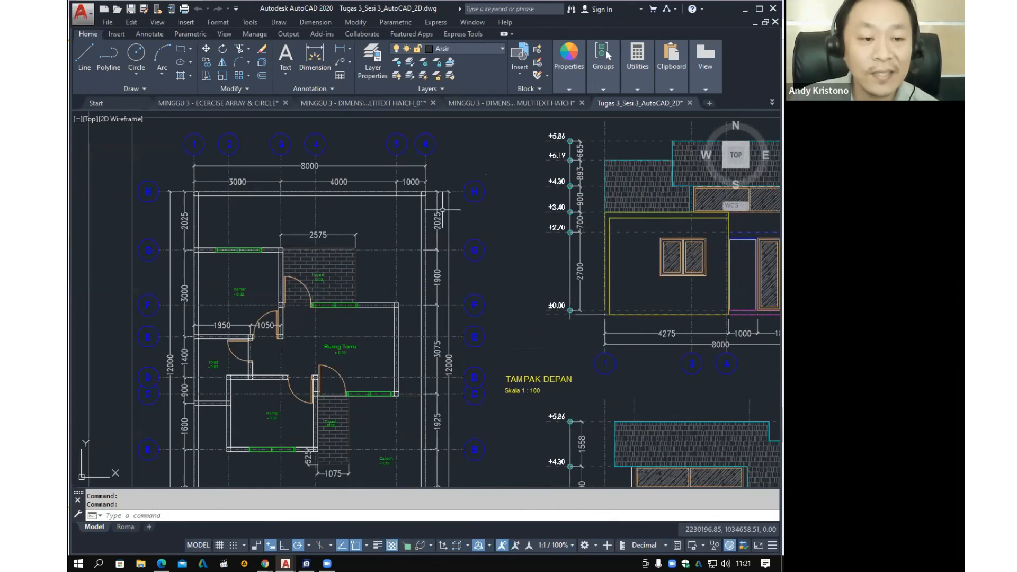
pyautogui.moveTo(449, 350); pyautogui.dragTo(471, 171, button='middle')
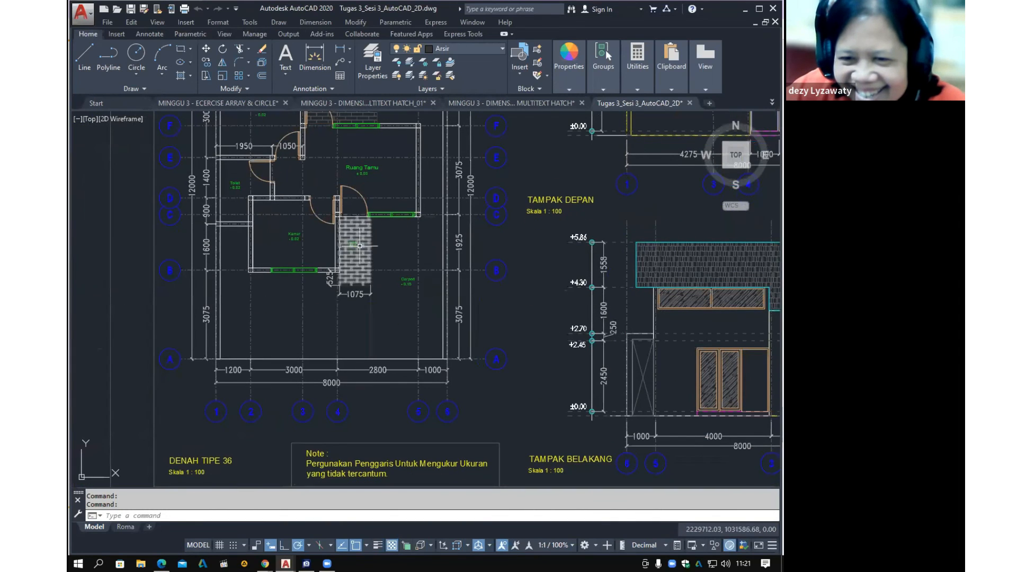
pyautogui.moveTo(379, 237); pyautogui.dragTo(378, 307, button='middle')
pyautogui.scroll(-2, 339, 278)
pyautogui.moveTo(640, 333)
pyautogui.mouseDown(button='middle')
pyautogui.moveTo(520, 323)
pyautogui.moveTo(470, 356)
pyautogui.mouseUp(button='middle')
pyautogui.scroll(-1, 404, 387)
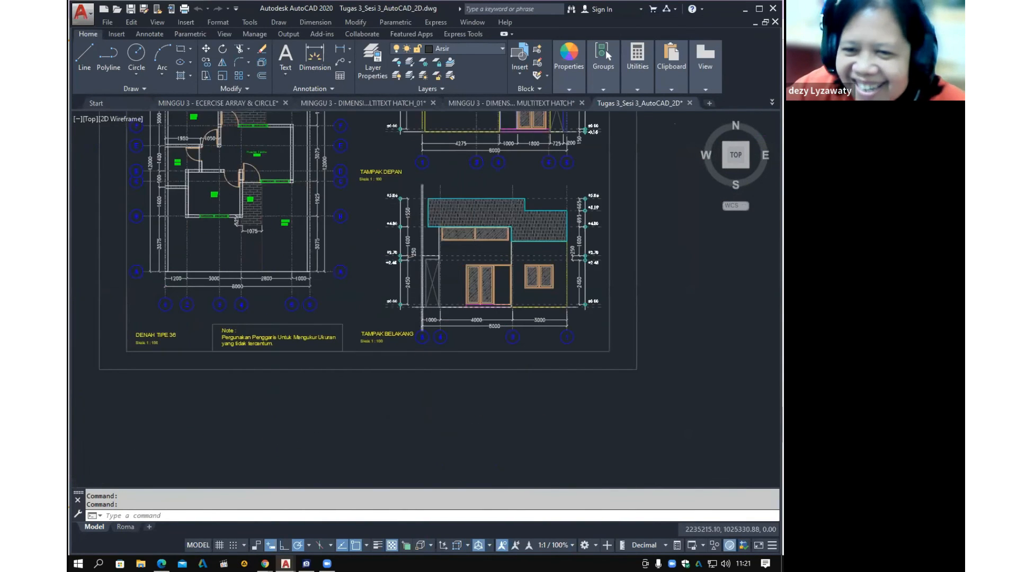
pyautogui.scroll(1, 423, 273)
pyautogui.moveTo(341, 229)
pyautogui.mouseDown(button='middle')
pyautogui.moveTo(372, 373)
pyautogui.moveTo(372, 364)
pyautogui.mouseUp(button='middle')
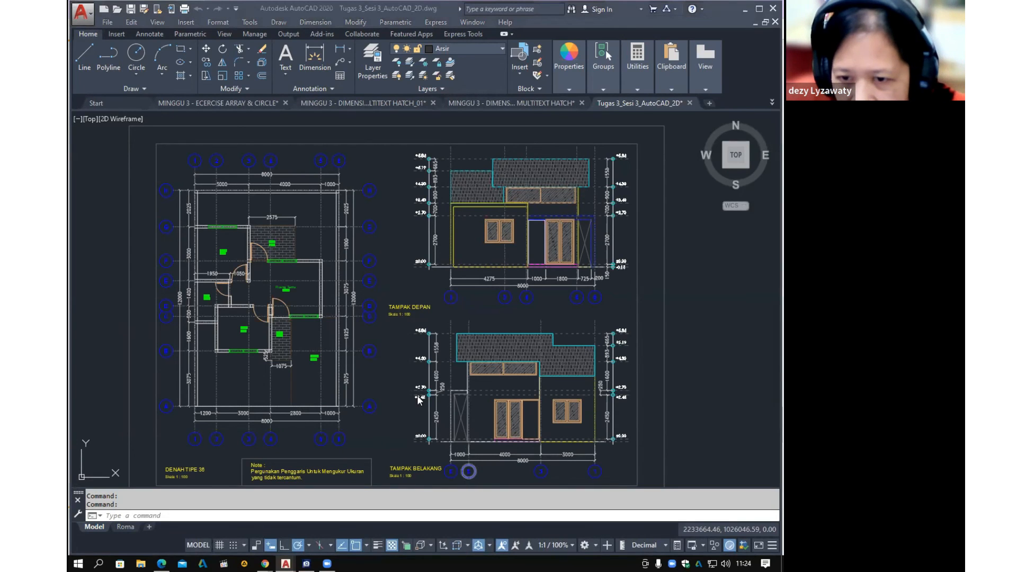
# Switch to the e-learning course page in Chrome and browse from the MINGGU 3 materials to the 3D AUTOCAD section
pyautogui.hotkey('alt', 'Tab')
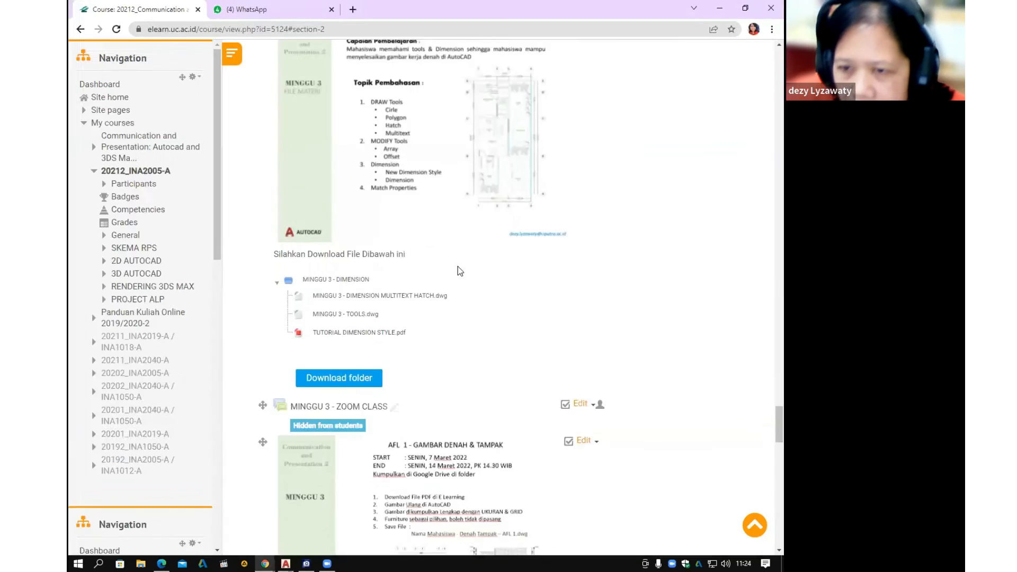
pyautogui.scroll(-12, 475, 328)
pyautogui.scroll(-2, 478, 330)
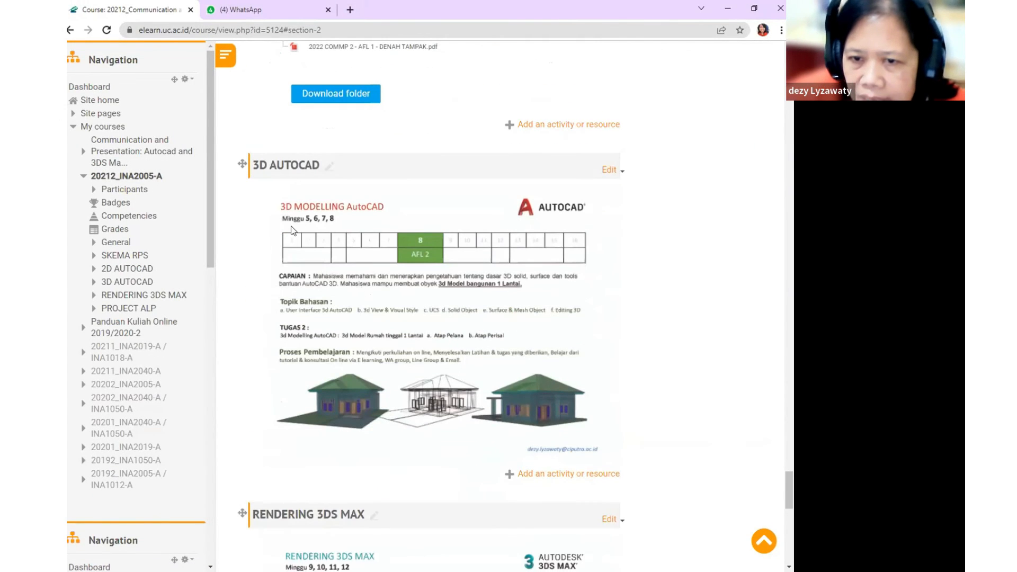